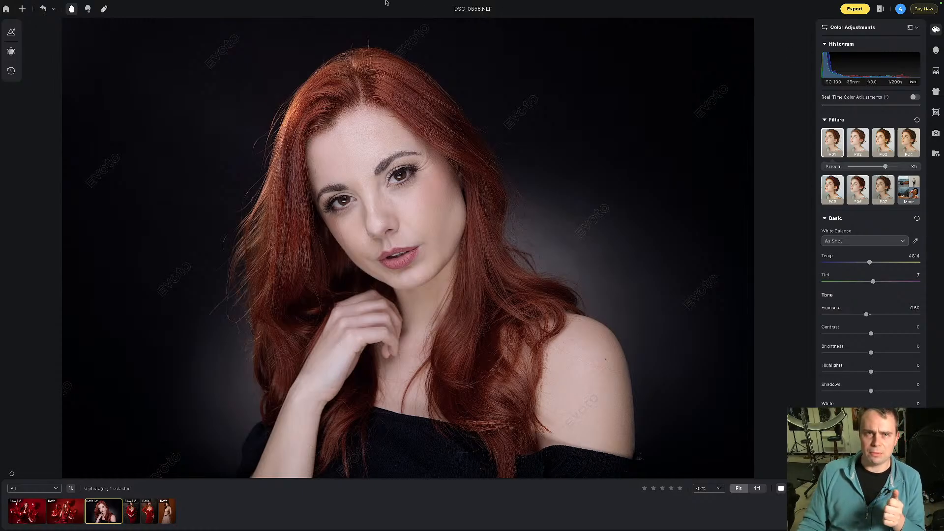
- Inspect the portrait's face up close, look through the other photos in the filmstrip, and return to DSC_0656.NEF
{"action": "mouse_move", "coordinate": [386, 2]}
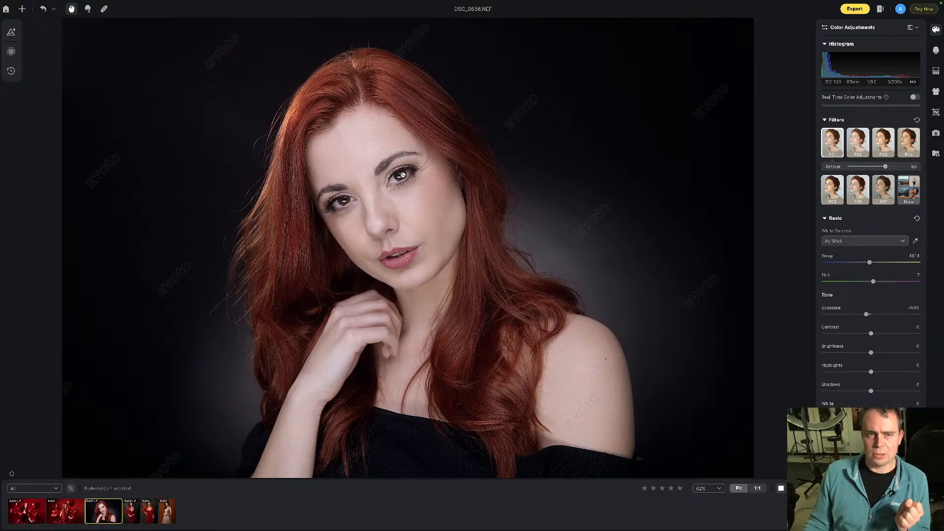
{"action": "scroll", "coordinate": [402, 175], "scroll_direction": "up", "scroll_amount": 3}
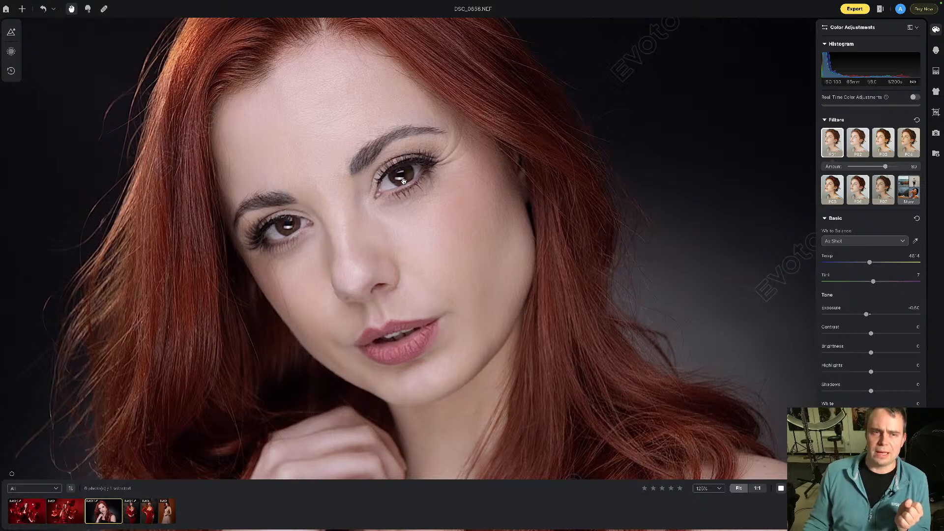
{"action": "scroll", "coordinate": [403, 181], "scroll_direction": "down", "scroll_amount": 3}
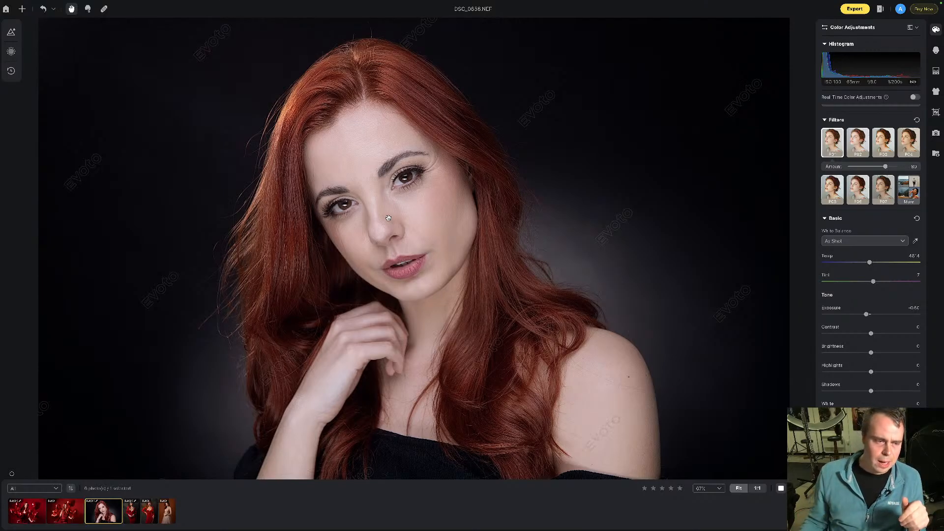
{"action": "left_click", "coordinate": [27, 512]}
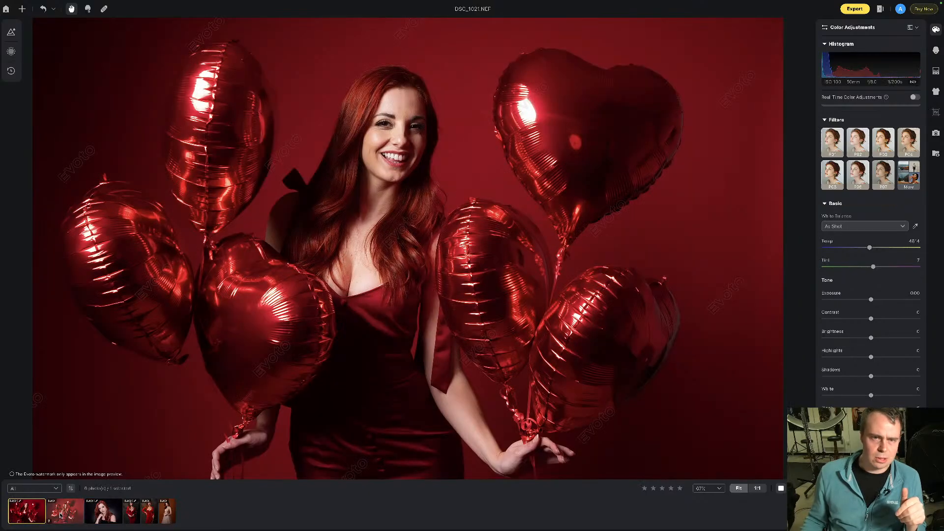
{"action": "left_click", "coordinate": [60, 515]}
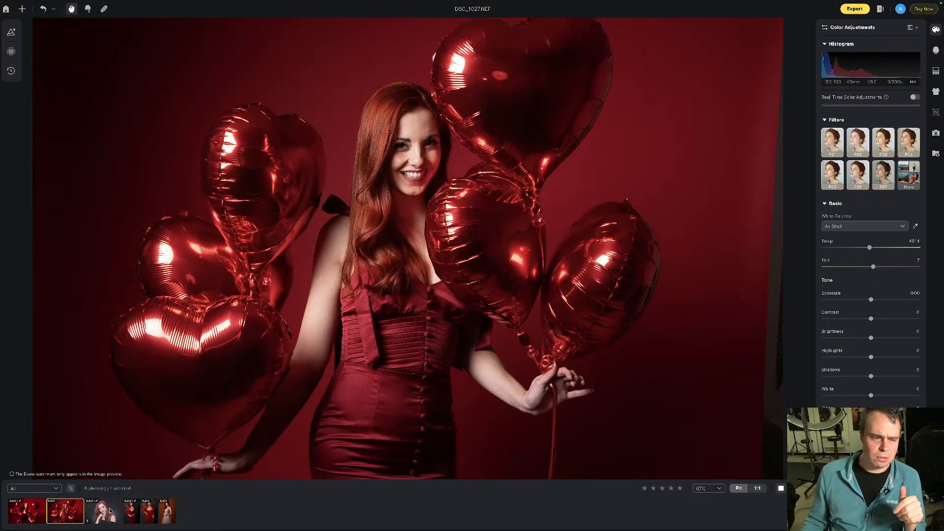
{"action": "left_click", "coordinate": [131, 511]}
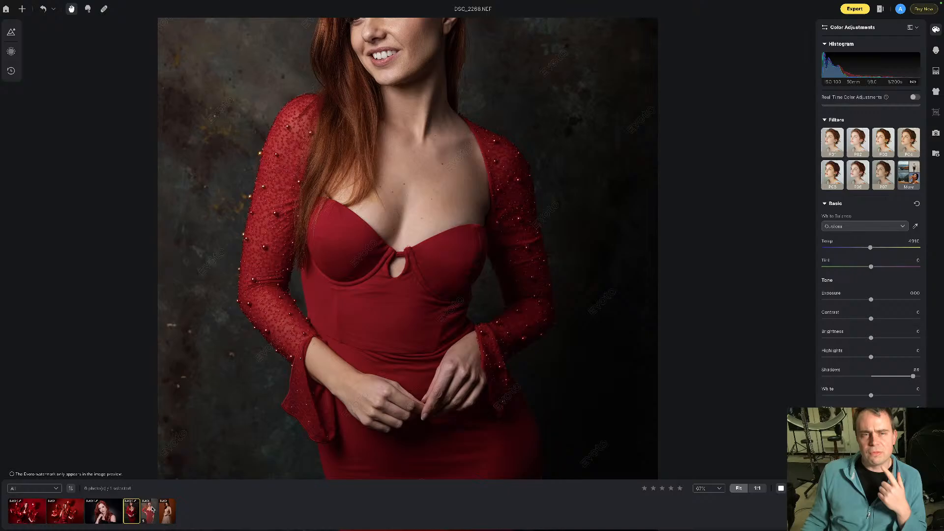
{"action": "scroll", "coordinate": [335, 286], "scroll_direction": "down", "scroll_amount": 3}
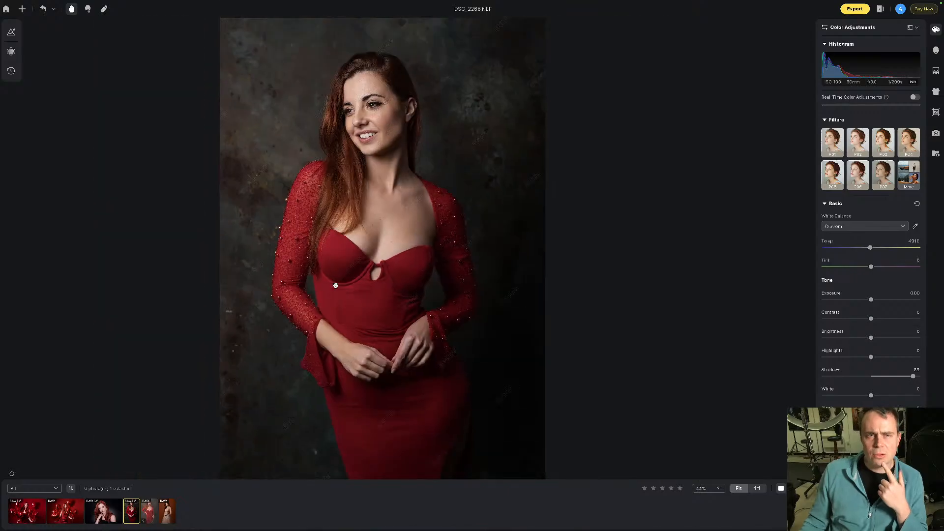
{"action": "left_click", "coordinate": [152, 513]}
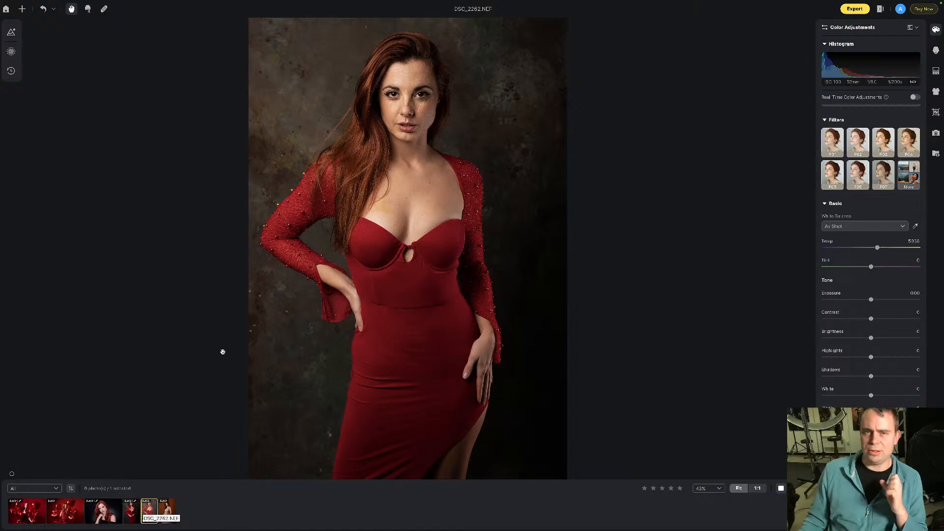
{"action": "key", "text": "Right"}
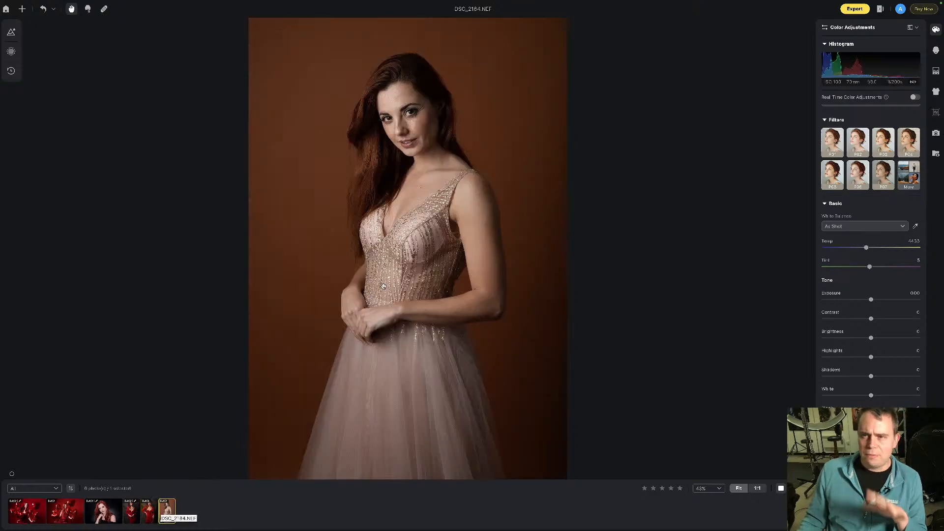
{"action": "left_click", "coordinate": [118, 505]}
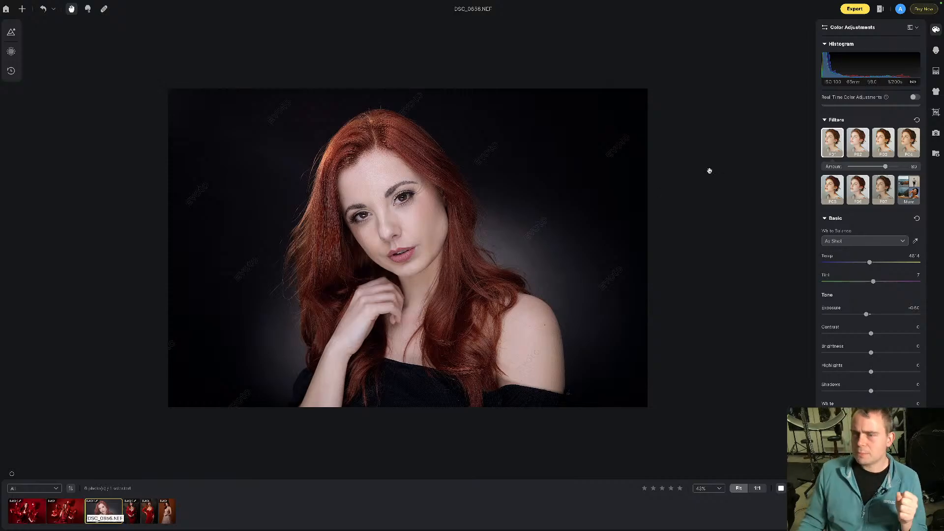
- Try the portrait's exposure at its maximum, bring it back to slightly below zero, and raise the contrast to 9
{"action": "scroll", "coordinate": [833, 222], "scroll_direction": "down", "scroll_amount": 2}
{"action": "scroll", "coordinate": [836, 227], "scroll_direction": "down", "scroll_amount": 1}
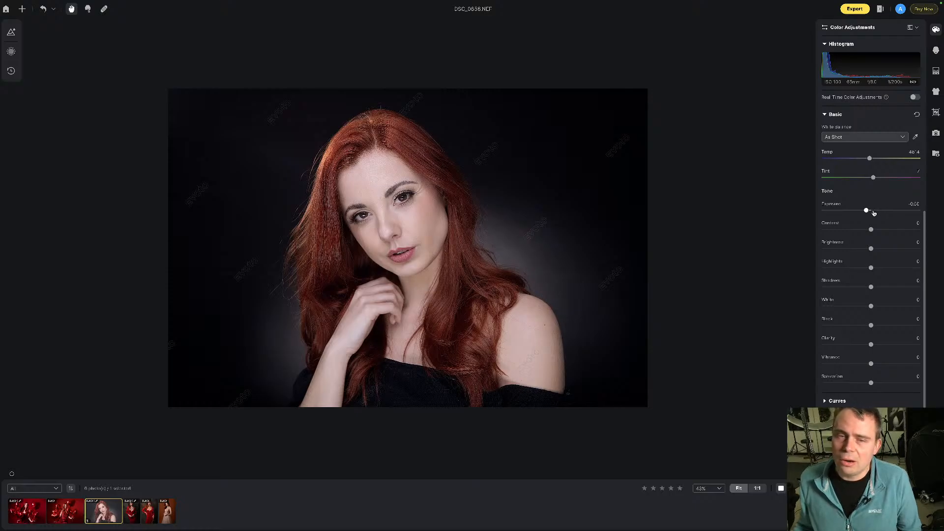
{"action": "left_click_drag", "start_coordinate": [866, 211], "coordinate": [917, 211]}
{"action": "left_click_drag", "start_coordinate": [879, 213], "coordinate": [921, 215]}
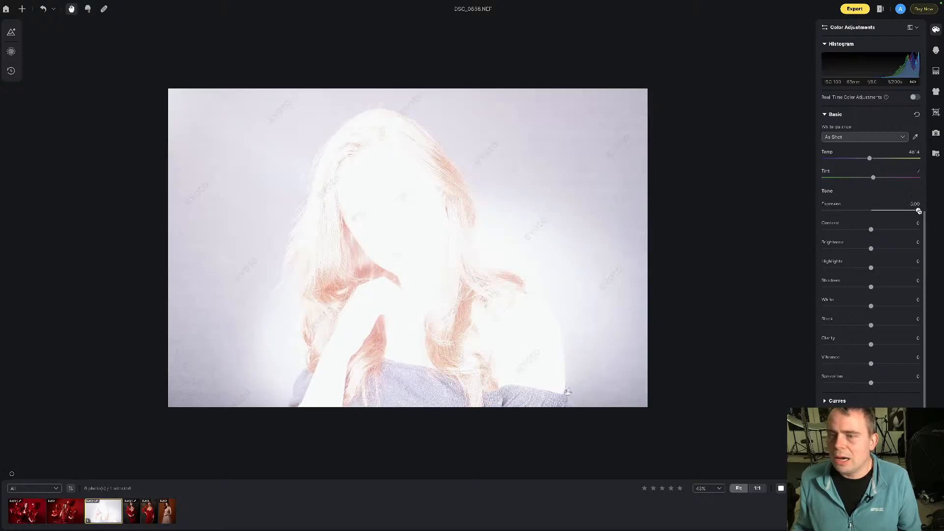
{"action": "left_click_drag", "start_coordinate": [919, 211], "coordinate": [876, 232]}
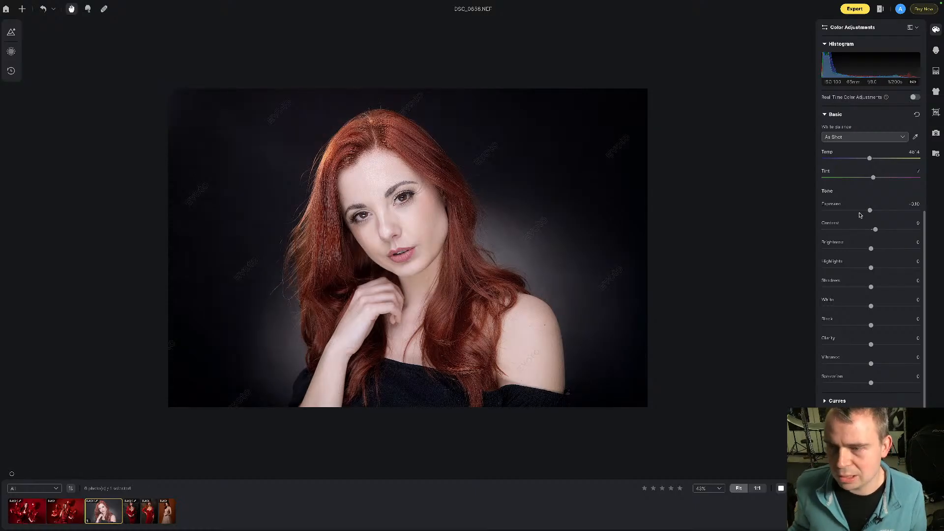
{"action": "left_click_drag", "start_coordinate": [870, 210], "coordinate": [868, 211]}
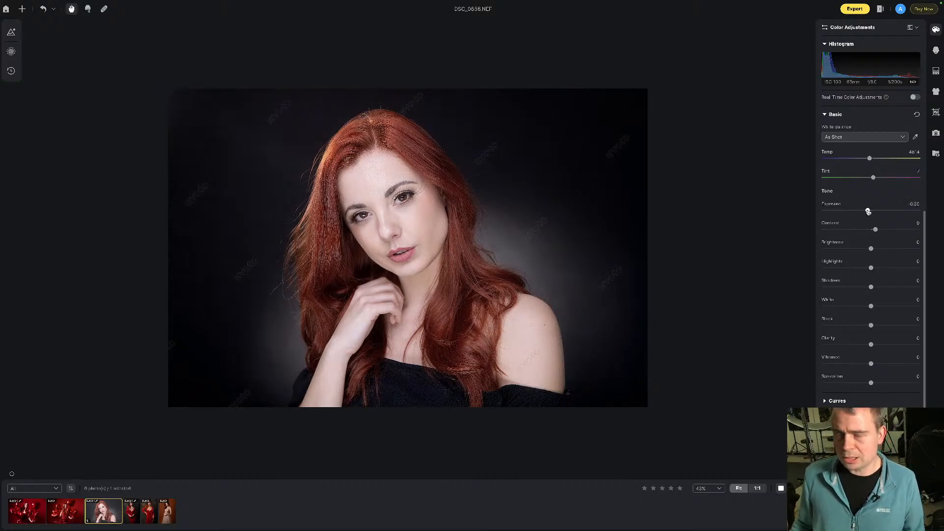
- Set the portrait's white balance temperature to 5000
{"action": "left_click", "coordinate": [913, 152]}
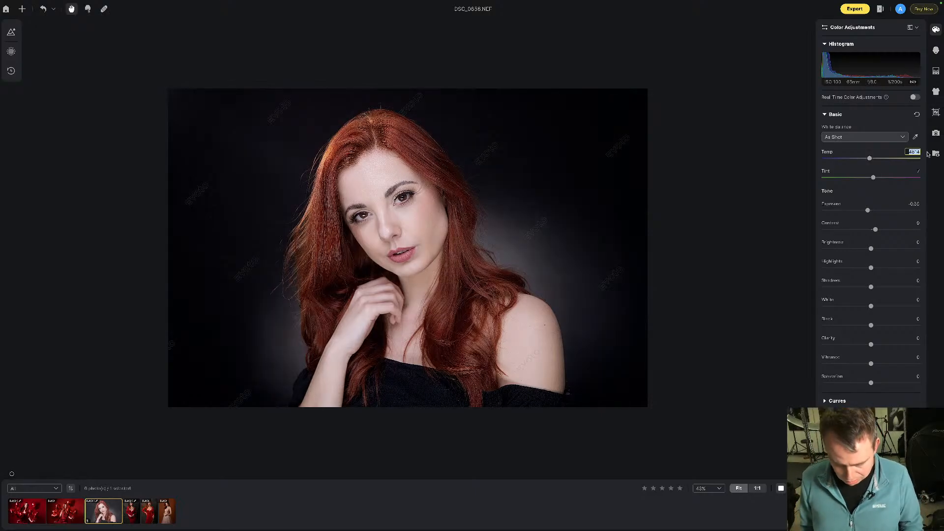
{"action": "key", "text": "BackSpace"}
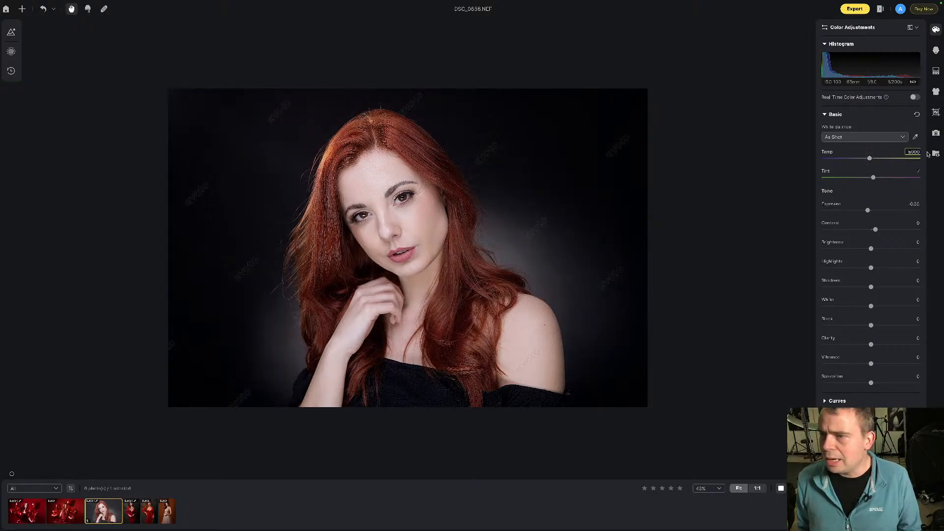
{"action": "key", "text": "Return"}
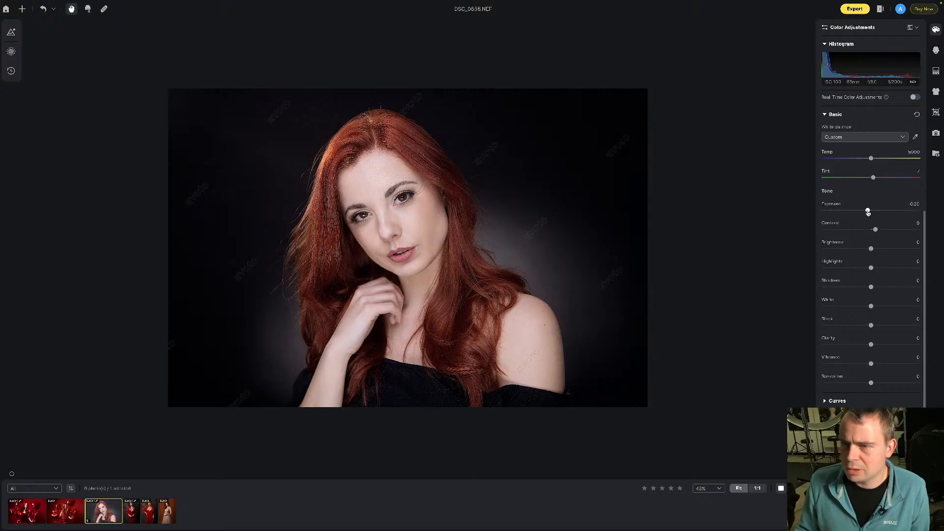
- Darken the portrait by fine-tuning the exposure to -0.65
{"action": "left_click_drag", "start_coordinate": [868, 212], "coordinate": [866, 212]}
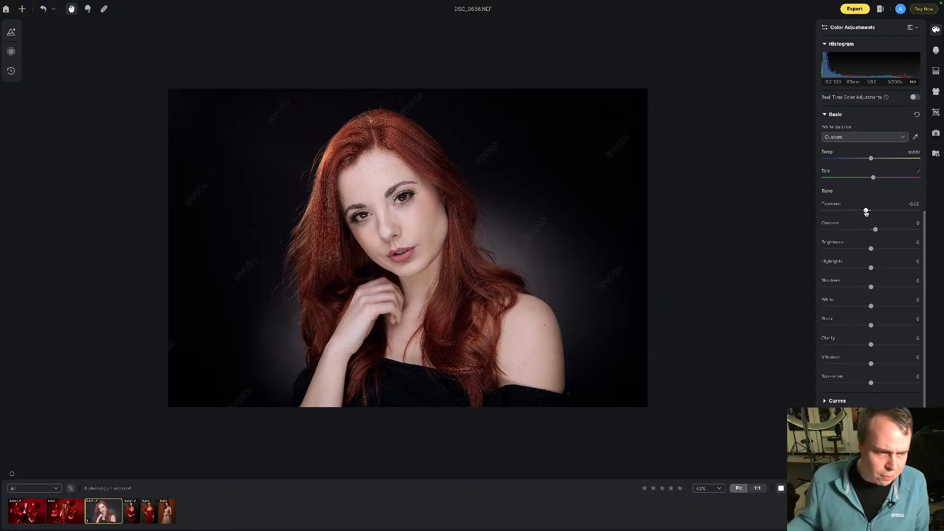
{"action": "left_click_drag", "start_coordinate": [865, 211], "coordinate": [864, 210]}
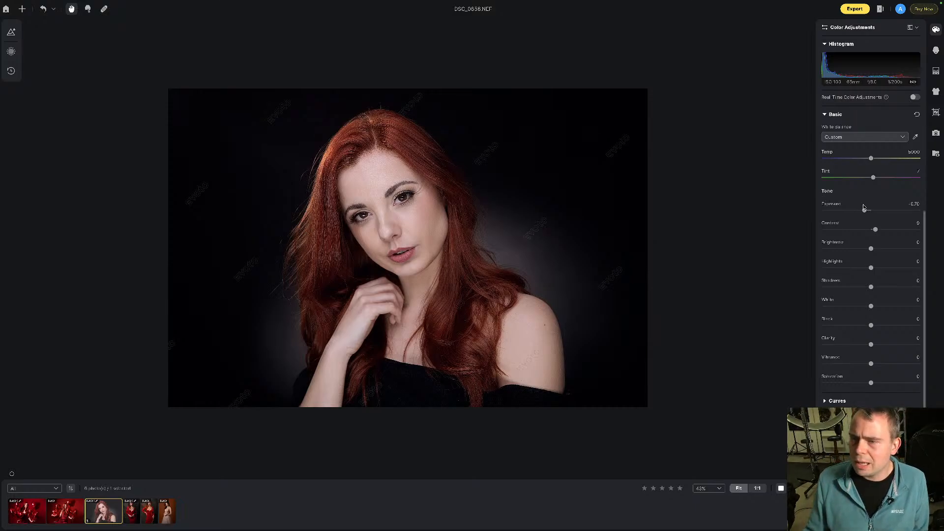
{"action": "left_click_drag", "start_coordinate": [865, 210], "coordinate": [866, 212]}
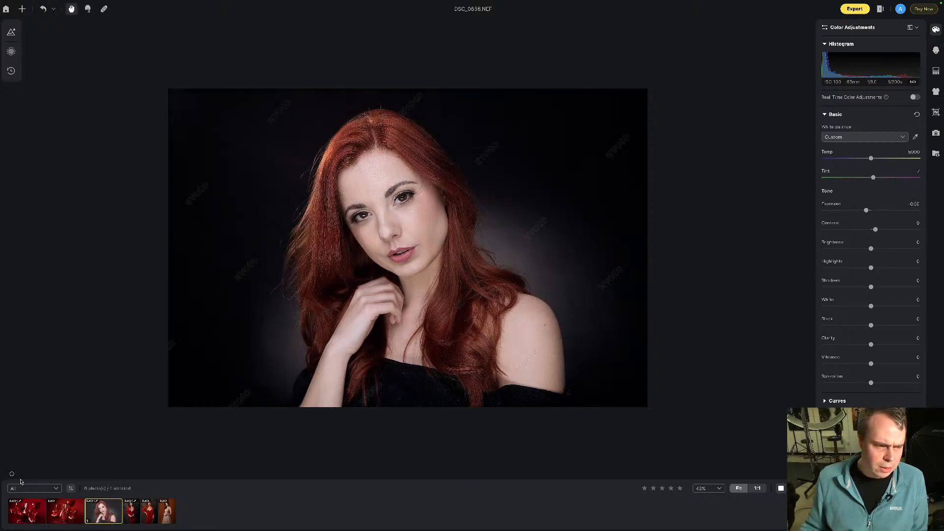
{"action": "left_click_drag", "start_coordinate": [866, 210], "coordinate": [866, 212]}
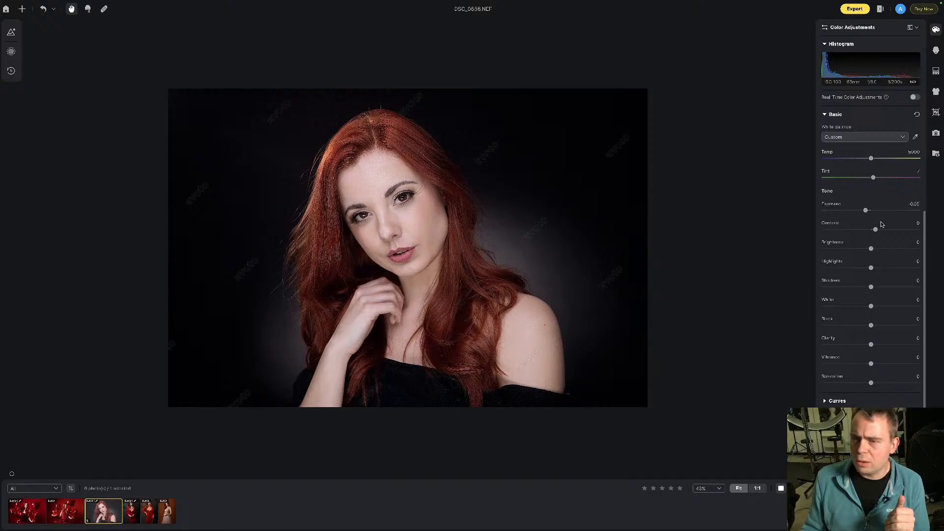
- Raise the portrait's contrast to 23 and check the effect on the face
{"action": "left_click_drag", "start_coordinate": [875, 230], "coordinate": [879, 231]}
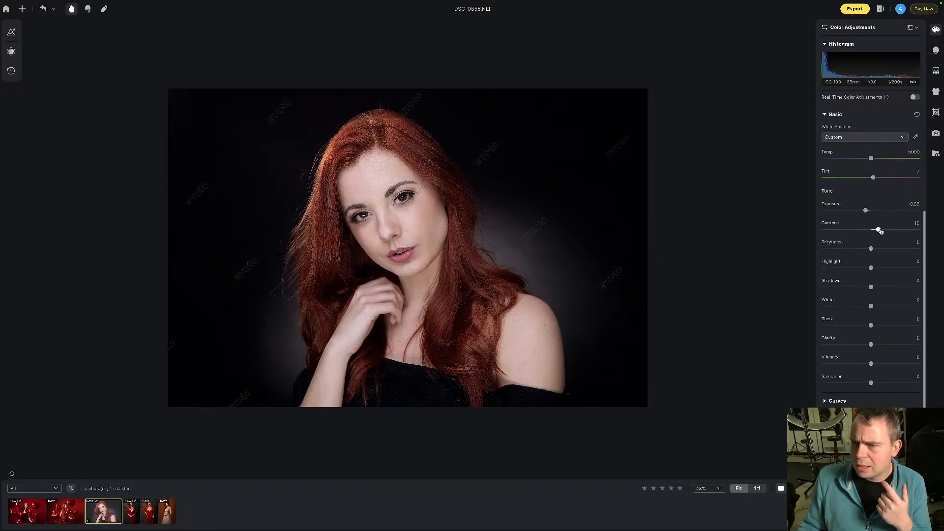
{"action": "left_click_drag", "start_coordinate": [879, 230], "coordinate": [882, 230]}
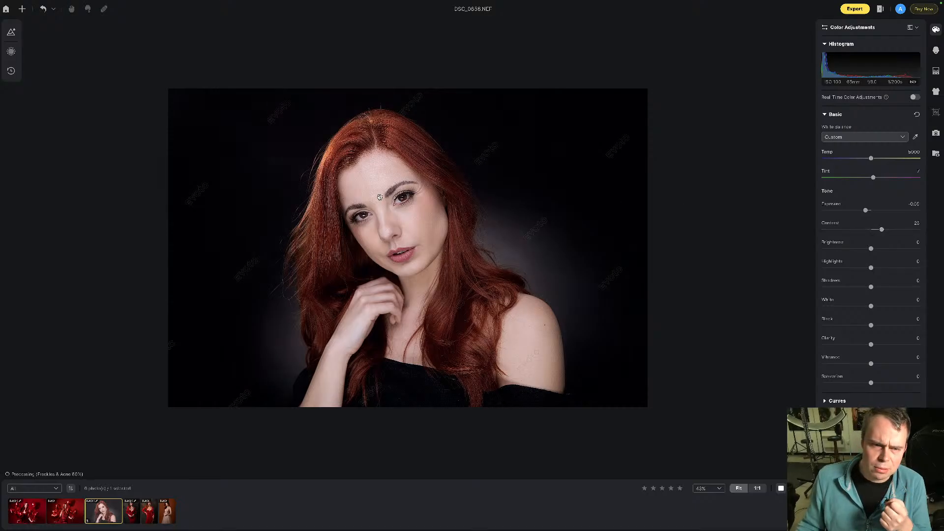
{"action": "scroll", "coordinate": [380, 196], "scroll_direction": "up", "scroll_amount": 3}
{"action": "scroll", "coordinate": [380, 197], "scroll_direction": "down", "scroll_amount": 2}
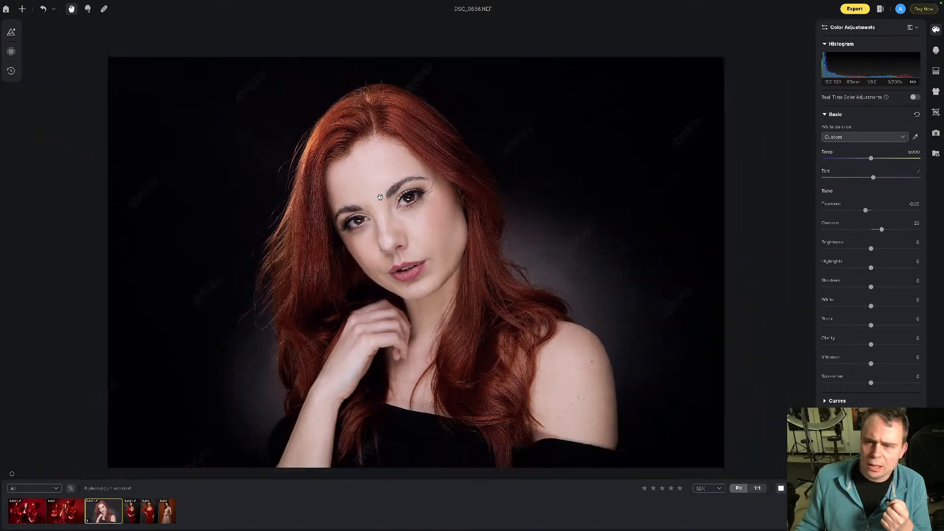
- Lower the portrait's highlights to -10 and lift the shadows to 12
{"action": "mouse_move", "coordinate": [871, 268]}
{"action": "left_mouse_down"}
{"action": "mouse_move", "coordinate": [860, 268]}
{"action": "mouse_move", "coordinate": [877, 267]}
{"action": "mouse_move", "coordinate": [869, 267]}
{"action": "left_mouse_up"}
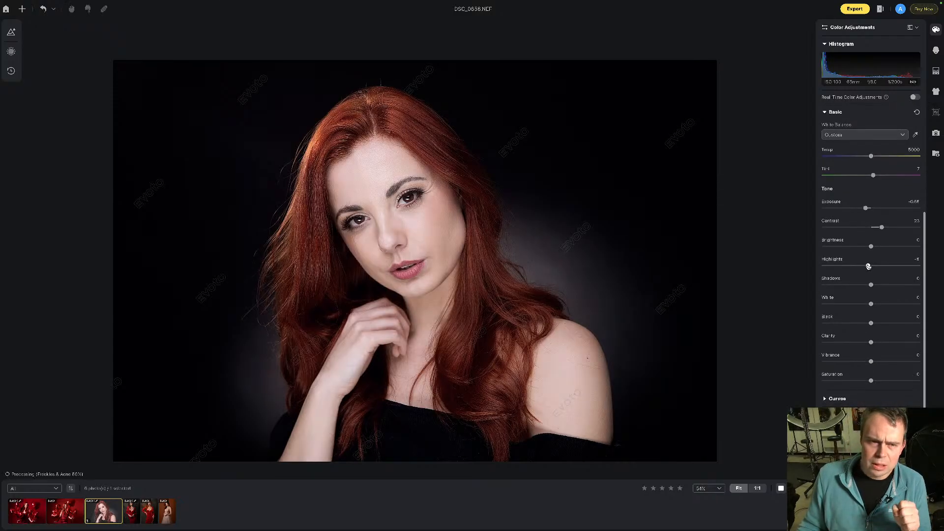
{"action": "scroll", "coordinate": [382, 175], "scroll_direction": "up", "scroll_amount": 5}
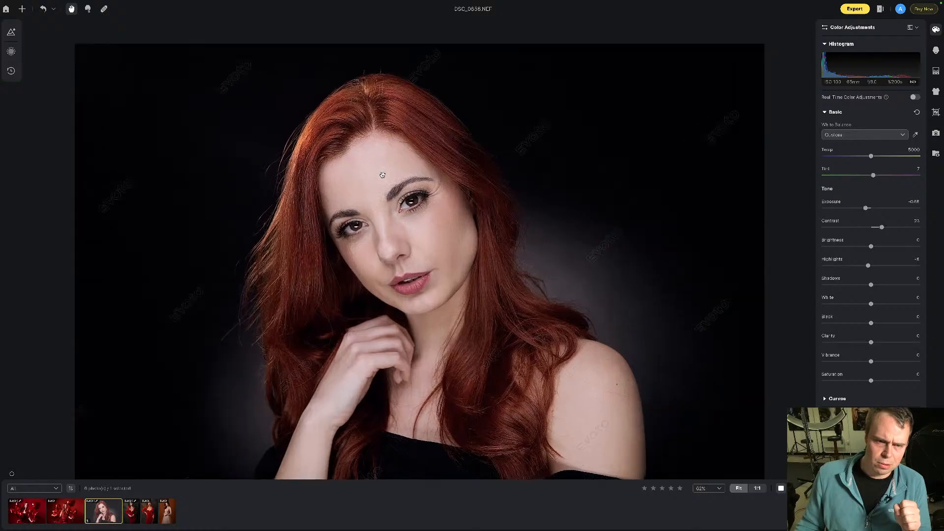
{"action": "scroll", "coordinate": [382, 175], "scroll_direction": "down", "scroll_amount": 5}
{"action": "scroll", "coordinate": [383, 175], "scroll_direction": "down", "scroll_amount": 2}
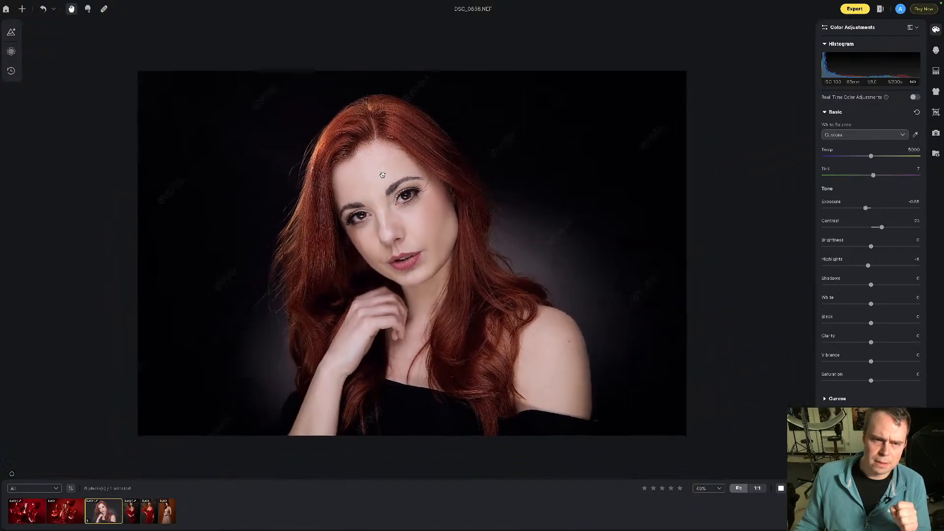
{"action": "left_click_drag", "start_coordinate": [868, 266], "coordinate": [866, 266]}
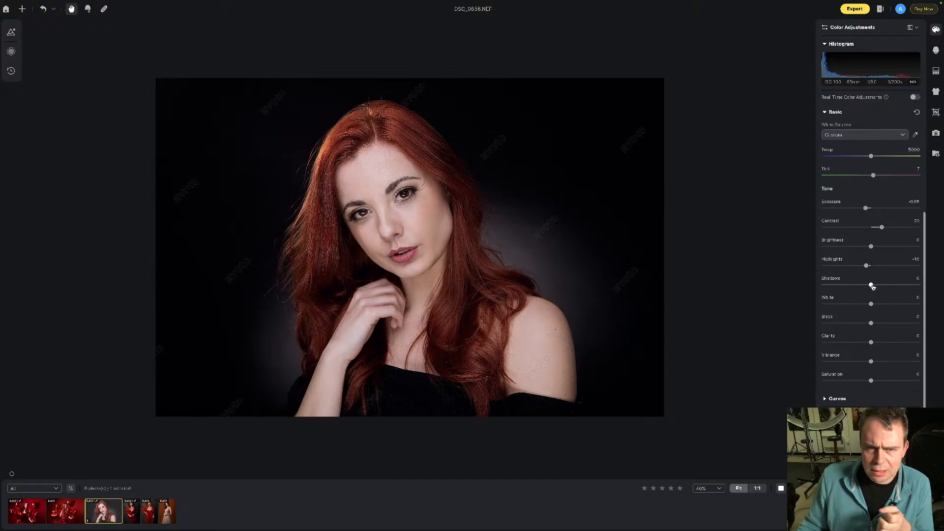
{"action": "left_click_drag", "start_coordinate": [872, 286], "coordinate": [876, 286]}
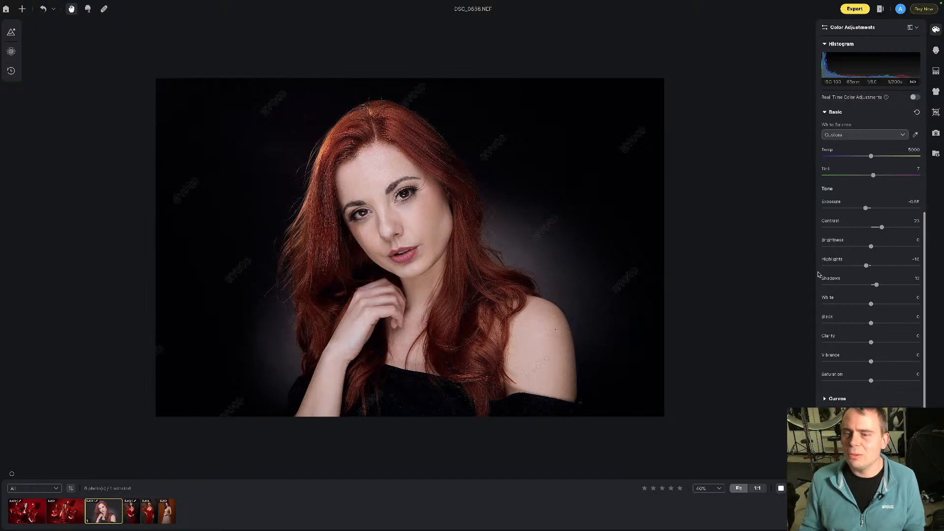
- Set the portrait's white level to 10, try a negative black level, and set the black level to 10
{"action": "scroll", "coordinate": [870, 305], "scroll_direction": "down", "scroll_amount": 1}
{"action": "scroll", "coordinate": [873, 305], "scroll_direction": "down", "scroll_amount": 1}
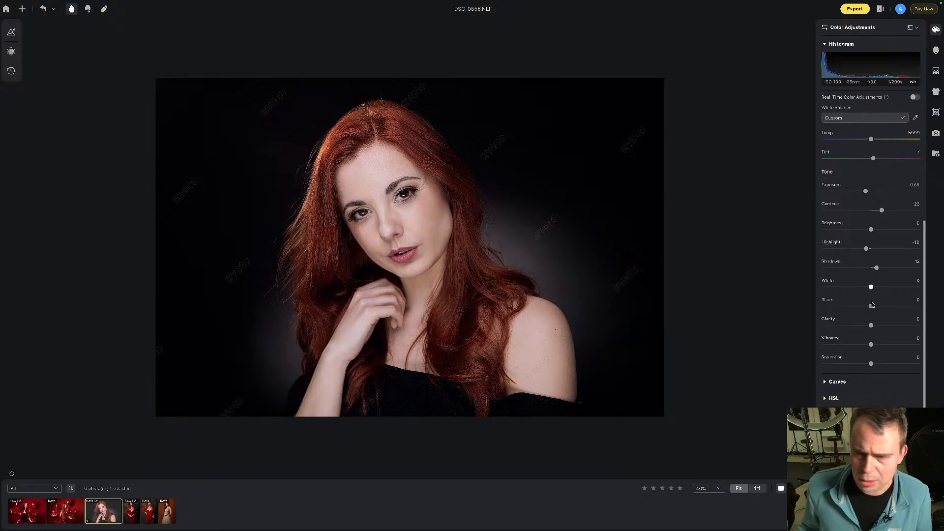
{"action": "left_click_drag", "start_coordinate": [871, 287], "coordinate": [876, 288]}
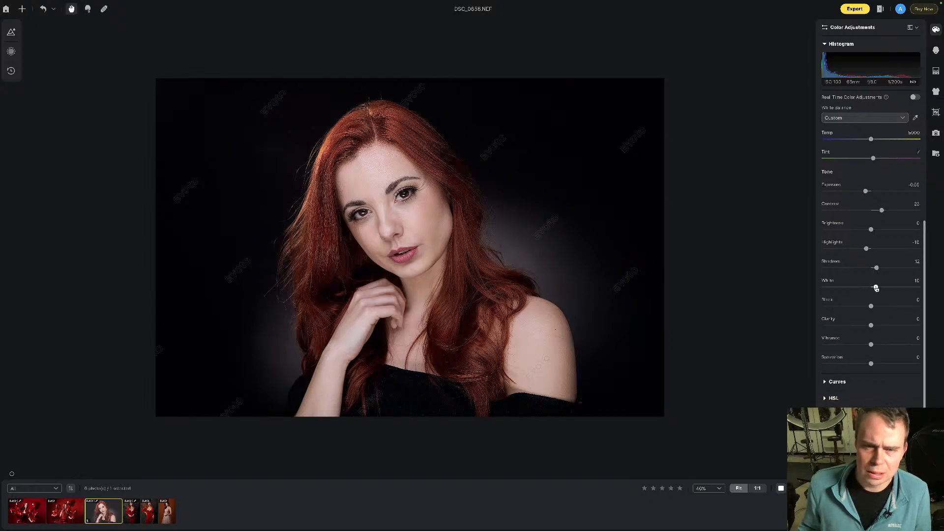
{"action": "left_click_drag", "start_coordinate": [870, 306], "coordinate": [865, 306]}
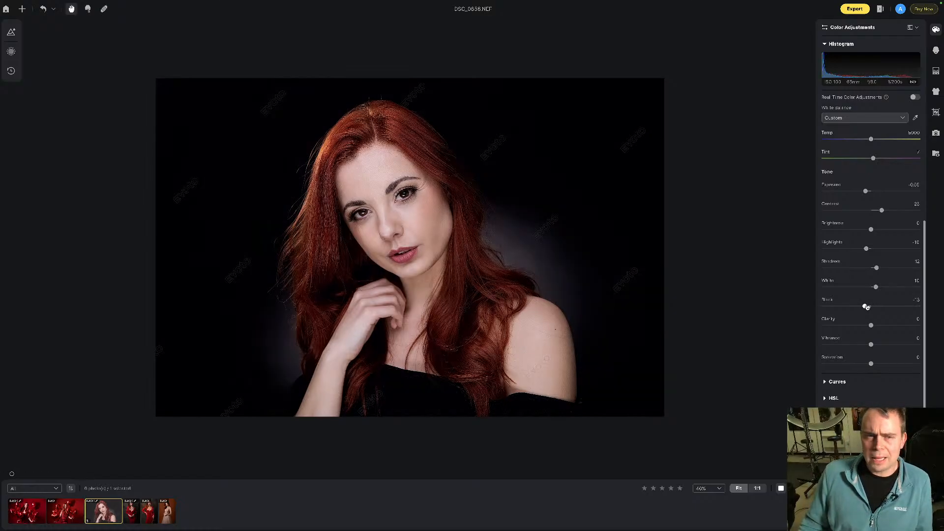
{"action": "left_click_drag", "start_coordinate": [866, 307], "coordinate": [876, 307]}
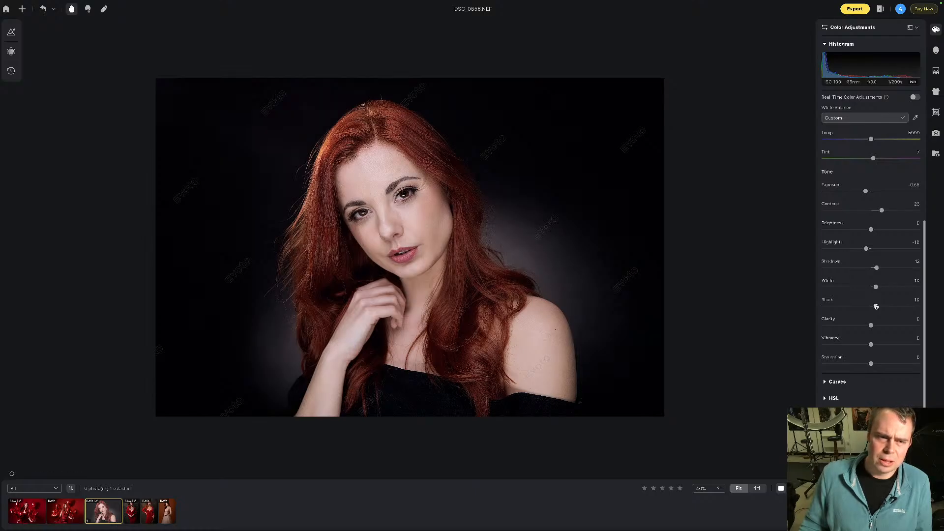
- Raise the portrait's clarity slightly above zero and check the face up close
{"action": "scroll", "coordinate": [875, 305], "scroll_direction": "down", "scroll_amount": 2}
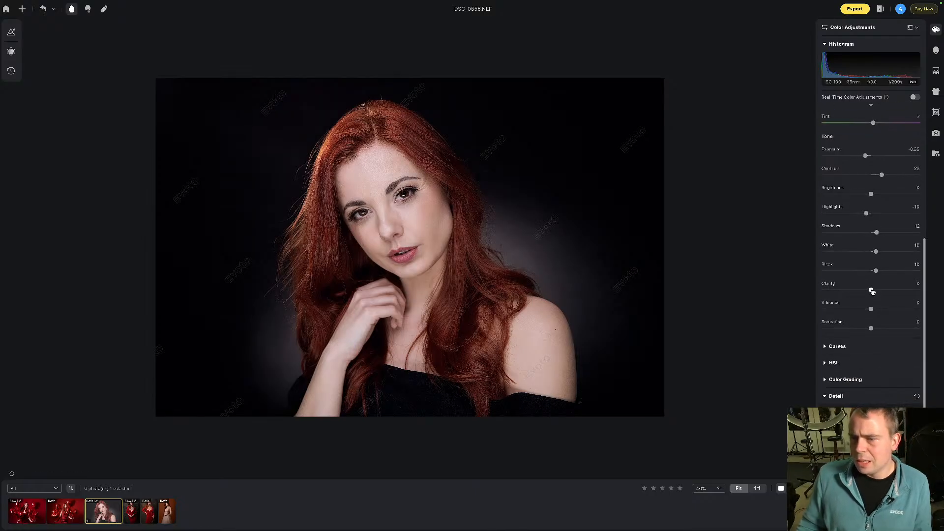
{"action": "left_click_drag", "start_coordinate": [871, 290], "coordinate": [874, 291]}
{"action": "scroll", "coordinate": [428, 204], "scroll_direction": "up", "scroll_amount": 3}
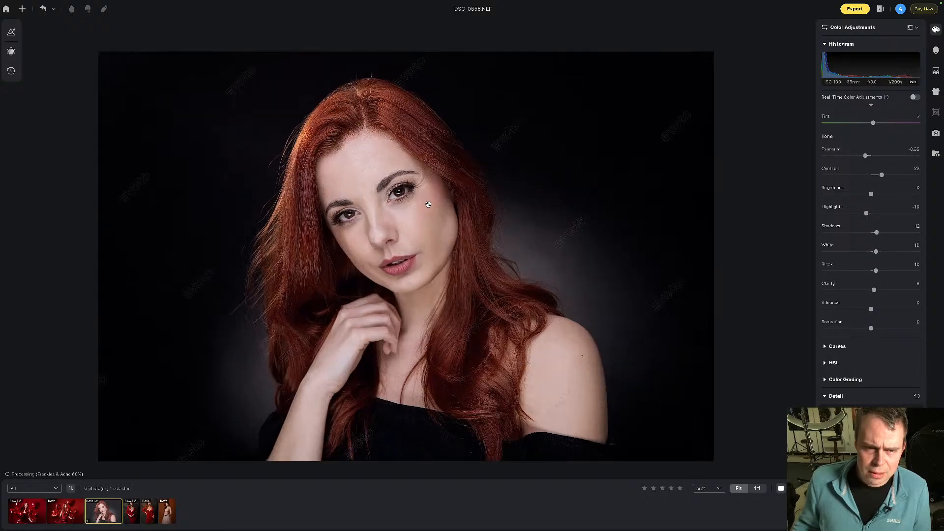
- Set the portrait's clarity to 18 and check the effect on the face up close and on the whole image
{"action": "scroll", "coordinate": [875, 292], "scroll_direction": "down", "scroll_amount": 1}
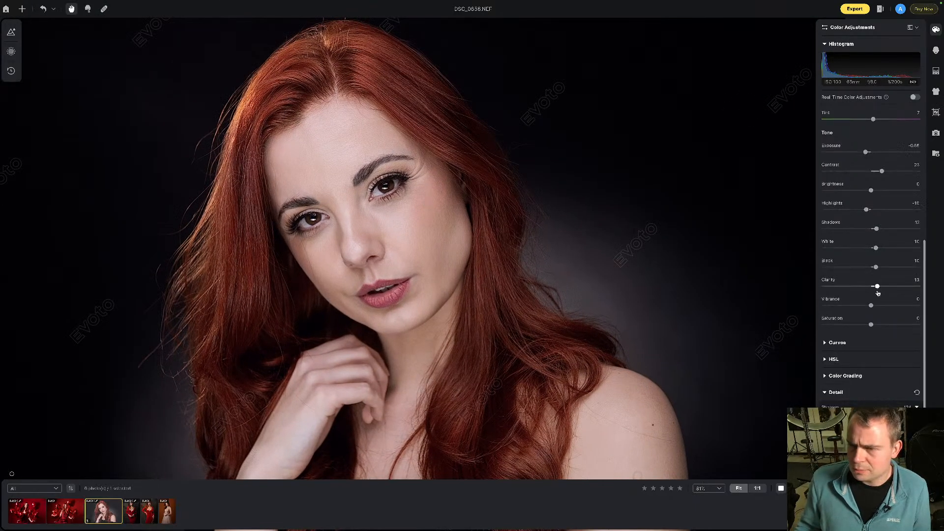
{"action": "left_click_drag", "start_coordinate": [876, 293], "coordinate": [881, 293]}
{"action": "scroll", "coordinate": [882, 291], "scroll_direction": "up", "scroll_amount": 1}
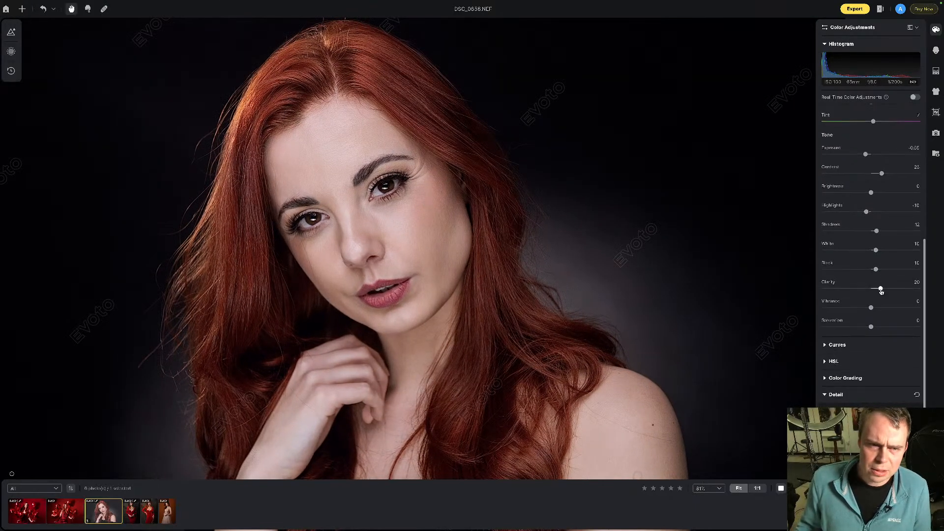
{"action": "scroll", "coordinate": [884, 289], "scroll_direction": "down", "scroll_amount": 1}
{"action": "left_click_drag", "start_coordinate": [882, 288], "coordinate": [881, 288]}
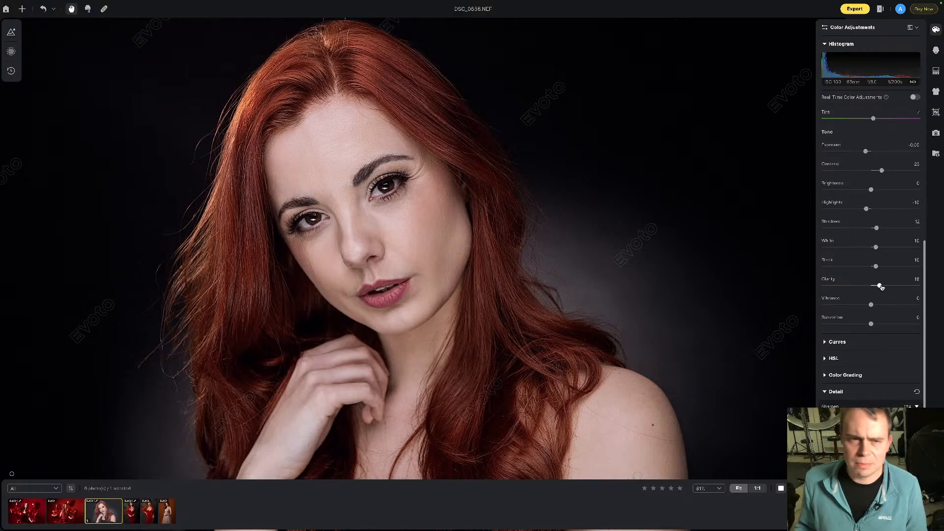
{"action": "scroll", "coordinate": [407, 182], "scroll_direction": "down", "scroll_amount": 2}
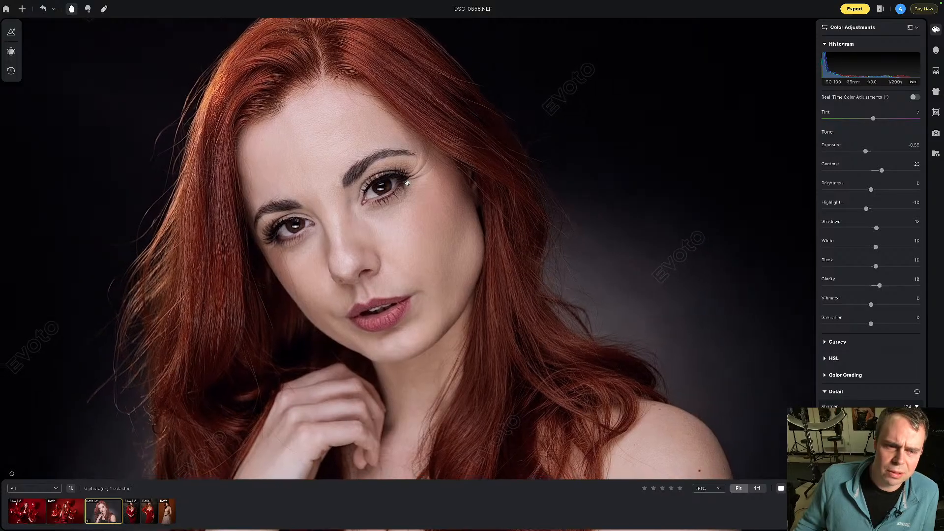
{"action": "scroll", "coordinate": [406, 182], "scroll_direction": "down", "scroll_amount": 1}
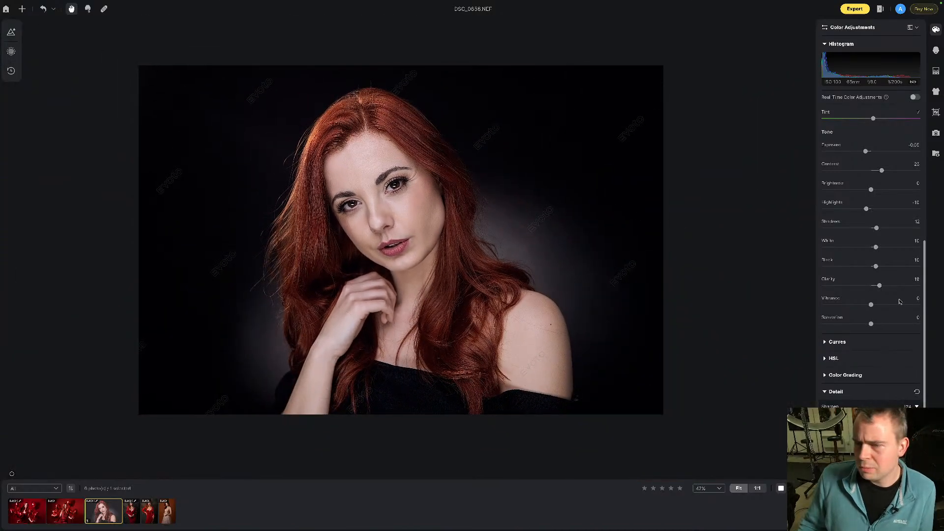
- Raise the portrait's vibrance and saturation slightly above zero and check the result on the face
{"action": "left_click_drag", "start_coordinate": [870, 307], "coordinate": [876, 319]}
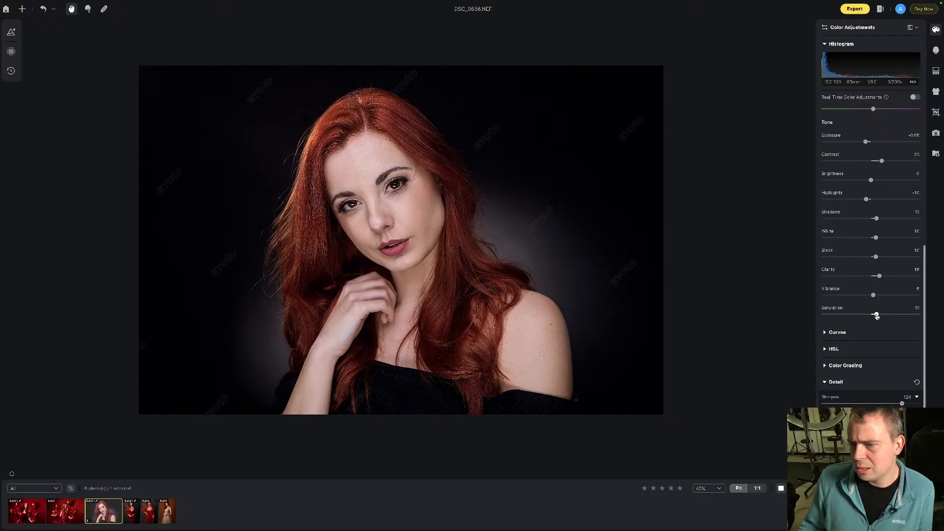
{"action": "left_click_drag", "start_coordinate": [876, 315], "coordinate": [870, 316]}
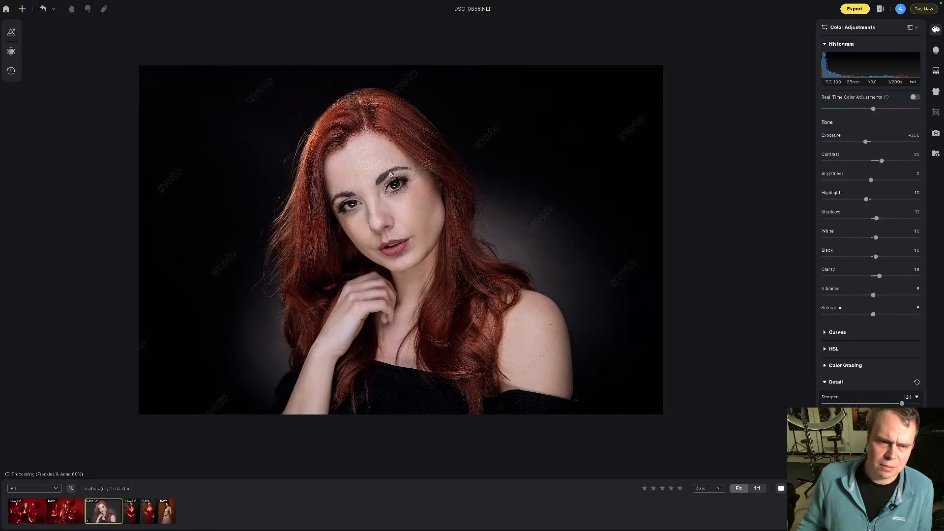
{"action": "scroll", "coordinate": [392, 175], "scroll_direction": "up", "scroll_amount": 3}
{"action": "scroll", "coordinate": [392, 174], "scroll_direction": "down", "scroll_amount": 4}
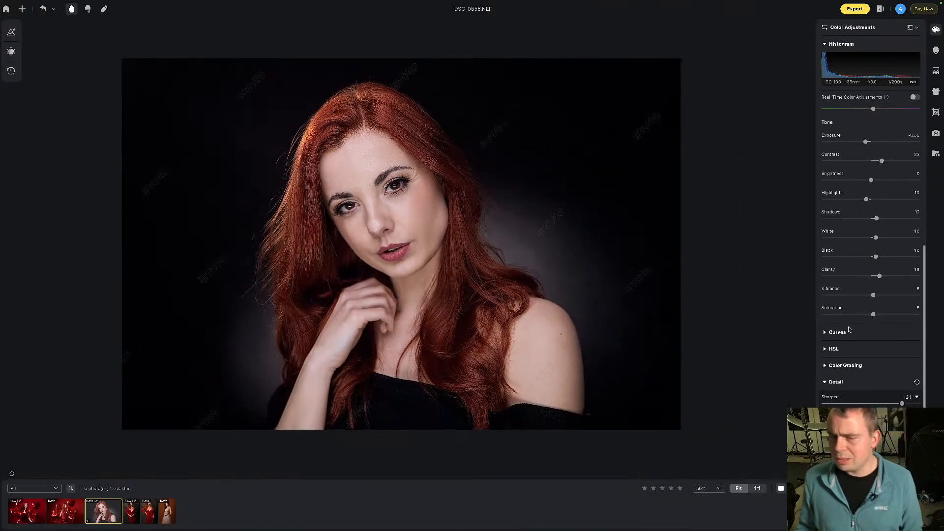
- Expand the Curves settings and examine the tone curve with its highlight, light, dark and shadow ranges
{"action": "left_click", "coordinate": [831, 333]}
{"action": "scroll", "coordinate": [875, 319], "scroll_direction": "down", "scroll_amount": 3}
{"action": "scroll", "coordinate": [874, 319], "scroll_direction": "down", "scroll_amount": 1}
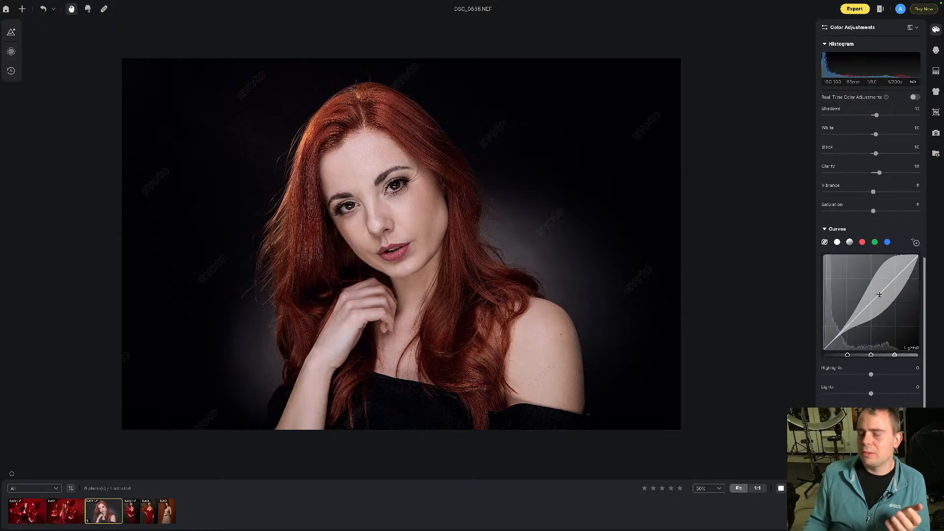
{"action": "scroll", "coordinate": [873, 176], "scroll_direction": "up", "scroll_amount": 3}
{"action": "scroll", "coordinate": [874, 177], "scroll_direction": "down", "scroll_amount": 5}
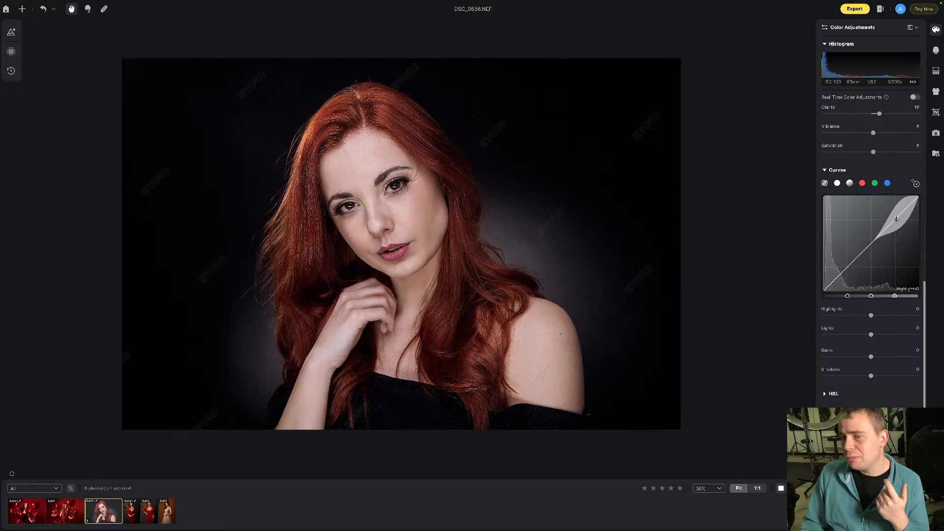
- Set the HSL saturation of red to 25, orange to 16 and yellow to -14
{"action": "scroll", "coordinate": [836, 275], "scroll_direction": "down", "scroll_amount": 5}
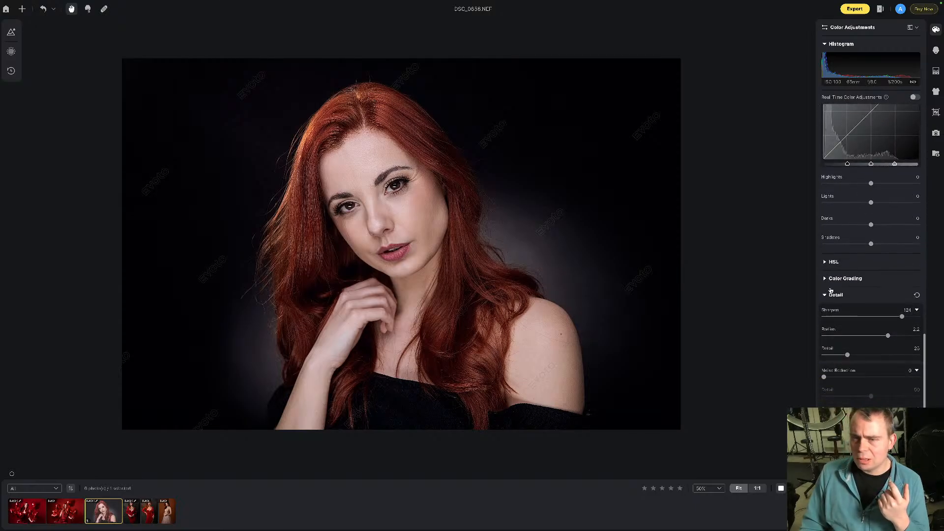
{"action": "left_click", "coordinate": [831, 261]}
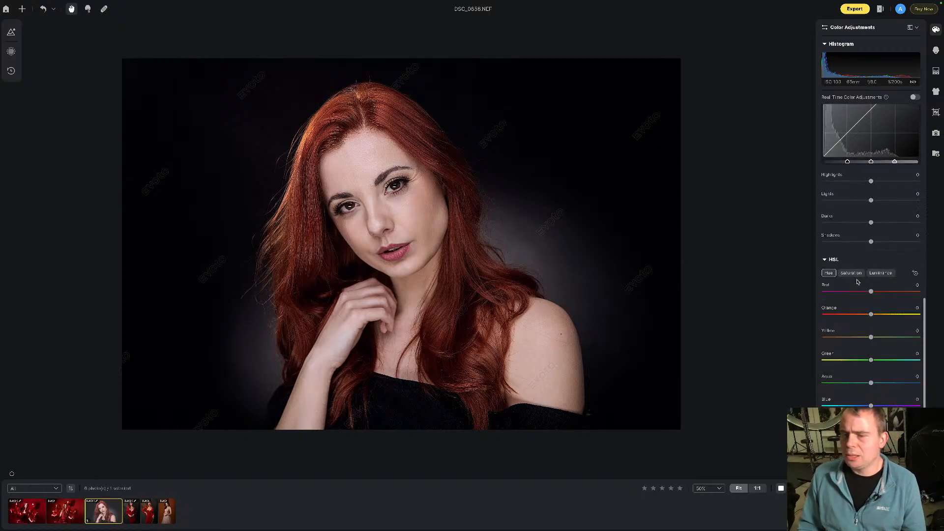
{"action": "scroll", "coordinate": [863, 260], "scroll_direction": "down", "scroll_amount": 2}
{"action": "left_click", "coordinate": [855, 216]}
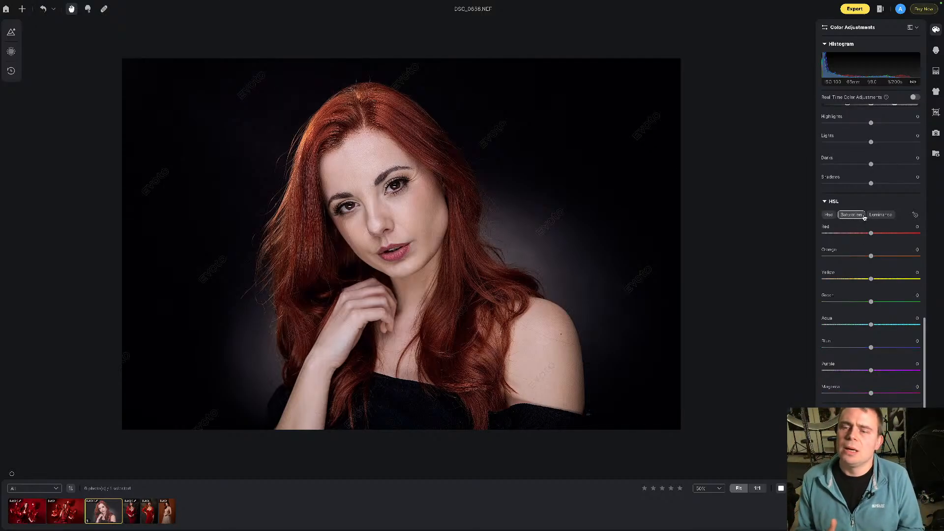
{"action": "scroll", "coordinate": [869, 235], "scroll_direction": "down", "scroll_amount": 1}
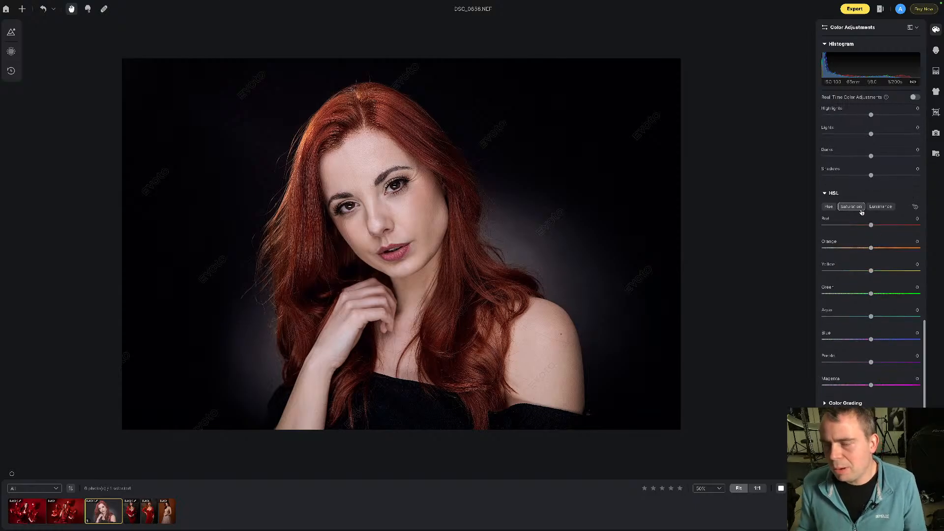
{"action": "scroll", "coordinate": [862, 213], "scroll_direction": "down", "scroll_amount": 1}
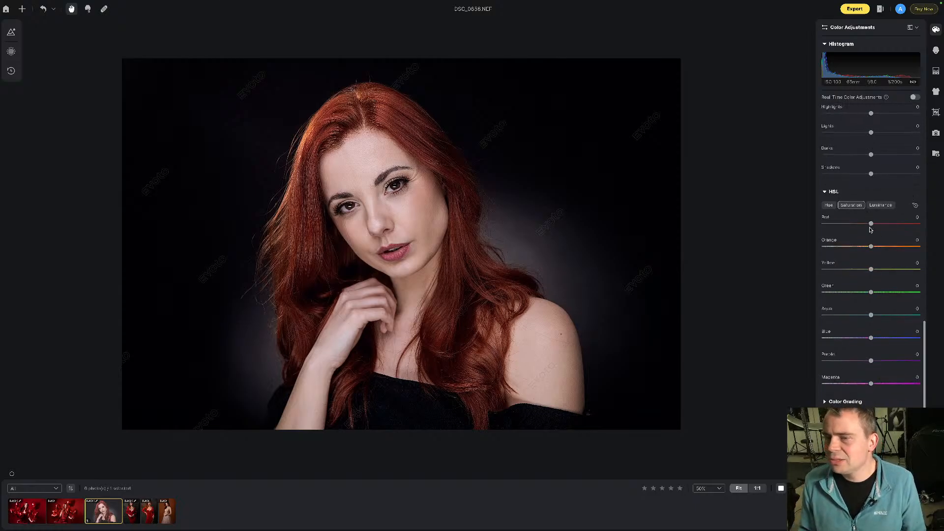
{"action": "left_click_drag", "start_coordinate": [872, 245], "coordinate": [883, 222]}
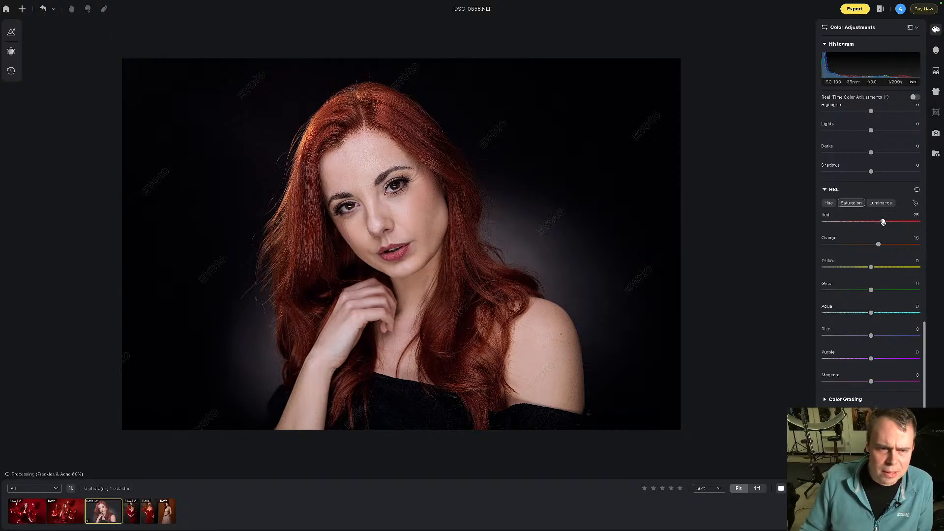
{"action": "left_click_drag", "start_coordinate": [871, 267], "coordinate": [869, 265]}
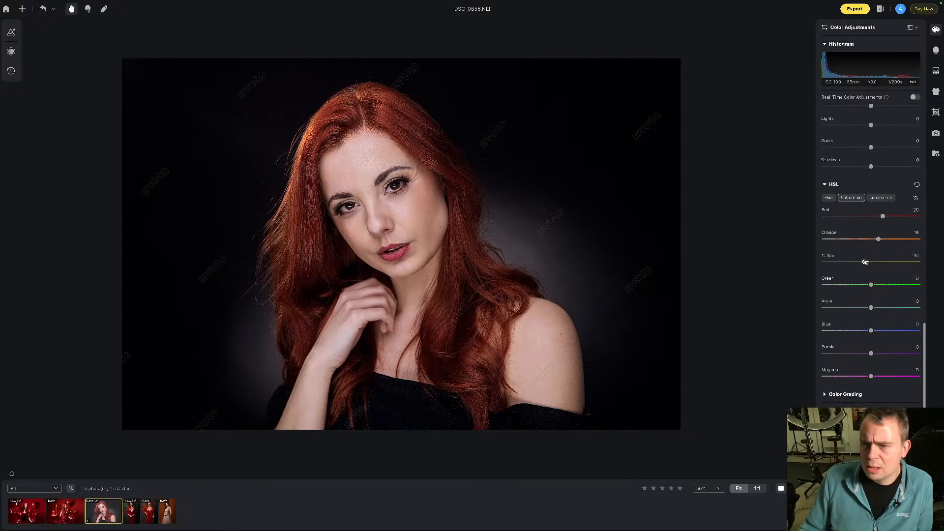
- Look over the remaining HSL and Detail settings, then inspect the skin and hair colors up close and at full view
{"action": "scroll", "coordinate": [880, 212], "scroll_direction": "down", "scroll_amount": 3}
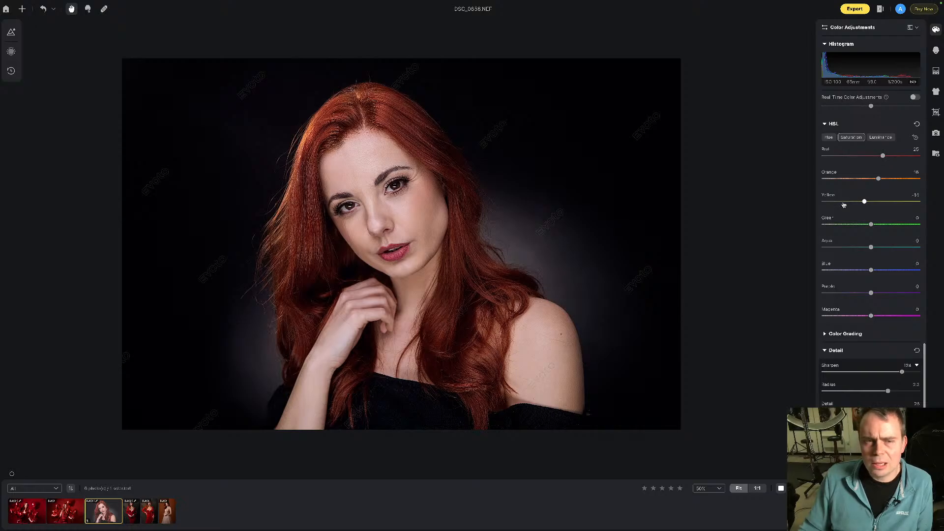
{"action": "scroll", "coordinate": [844, 251], "scroll_direction": "down", "scroll_amount": 1}
{"action": "scroll", "coordinate": [845, 252], "scroll_direction": "down", "scroll_amount": 4}
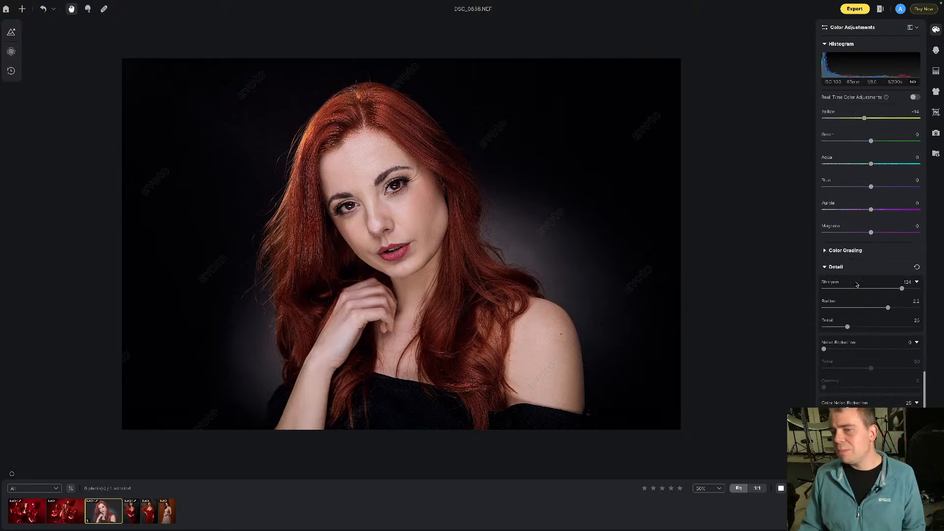
{"action": "scroll", "coordinate": [342, 181], "scroll_direction": "up", "scroll_amount": 5}
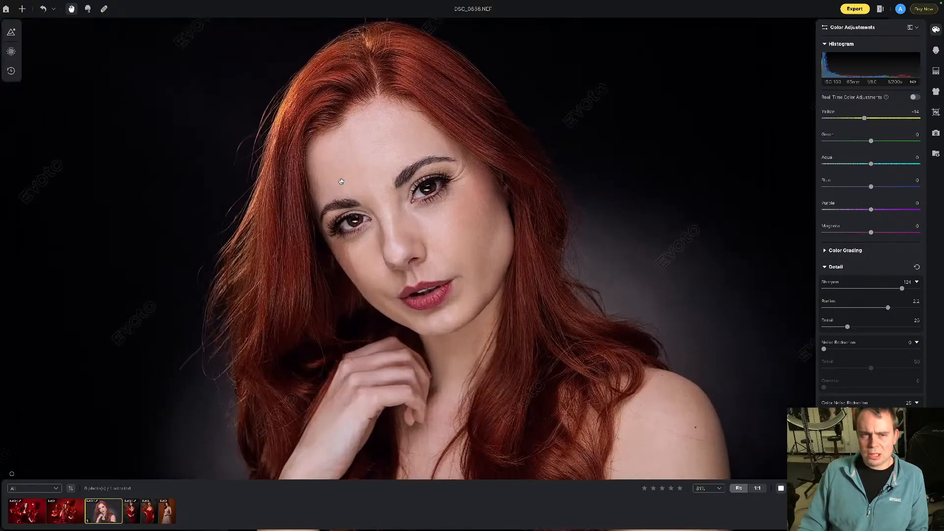
{"action": "scroll", "coordinate": [341, 181], "scroll_direction": "down", "scroll_amount": 5}
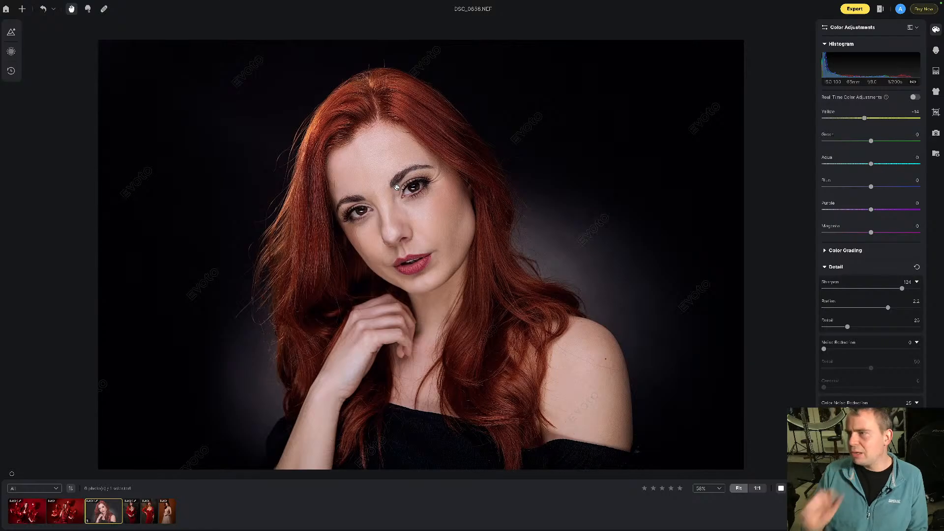
{"action": "scroll", "coordinate": [374, 192], "scroll_direction": "up", "scroll_amount": 6}
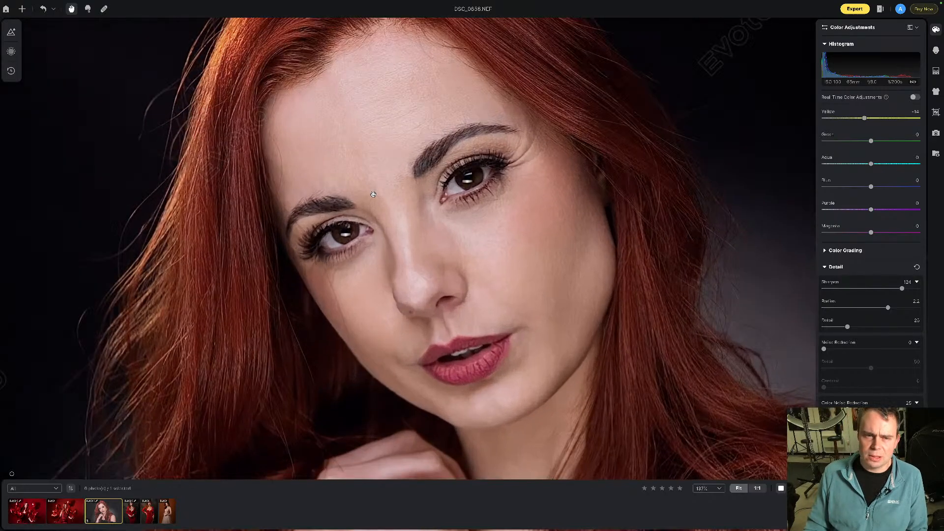
{"action": "scroll", "coordinate": [373, 193], "scroll_direction": "down", "scroll_amount": 4}
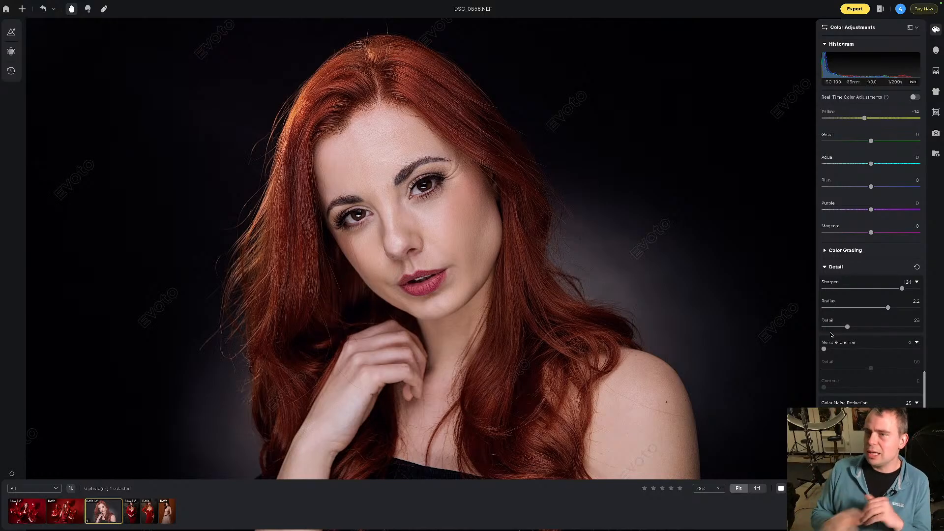
- Compare the blemish removal options in Portrait Retouching with the settings in Color Adjustments
{"action": "left_click", "coordinate": [935, 51]}
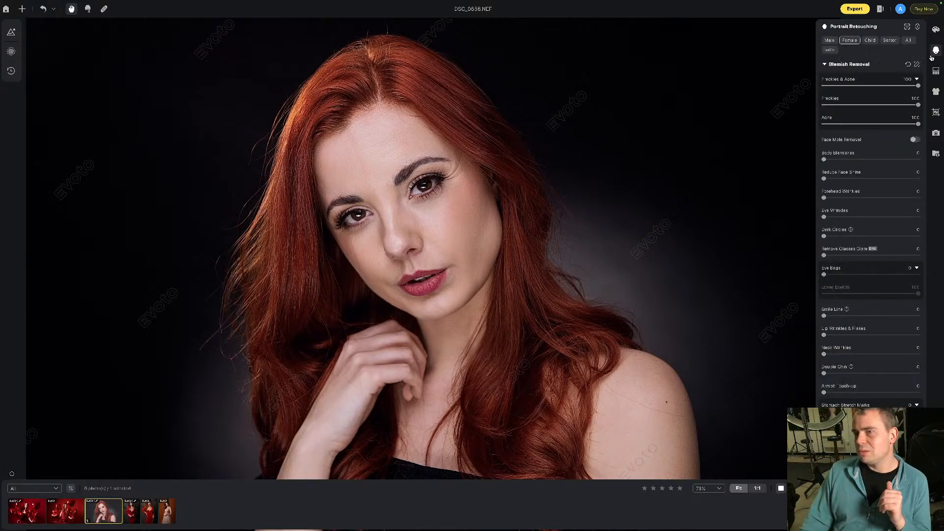
{"action": "left_click", "coordinate": [935, 30]}
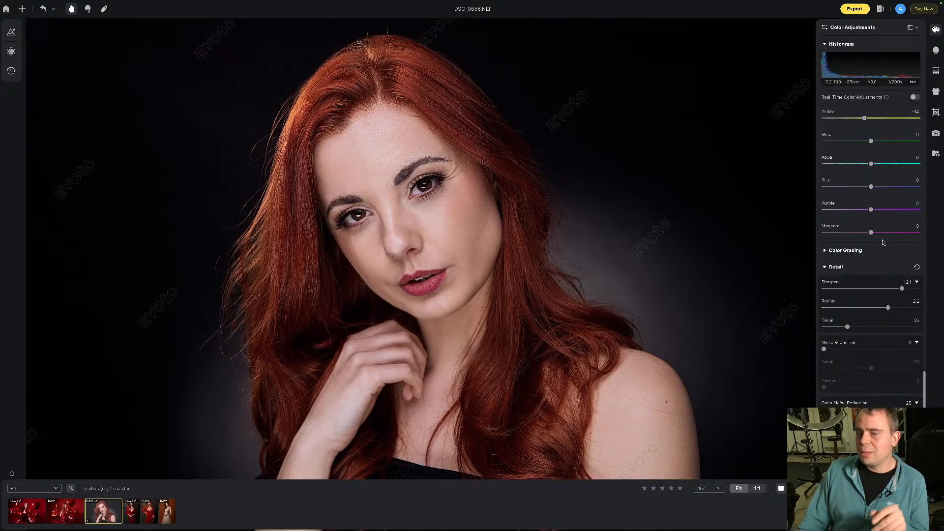
{"action": "scroll", "coordinate": [861, 287], "scroll_direction": "down", "scroll_amount": 1}
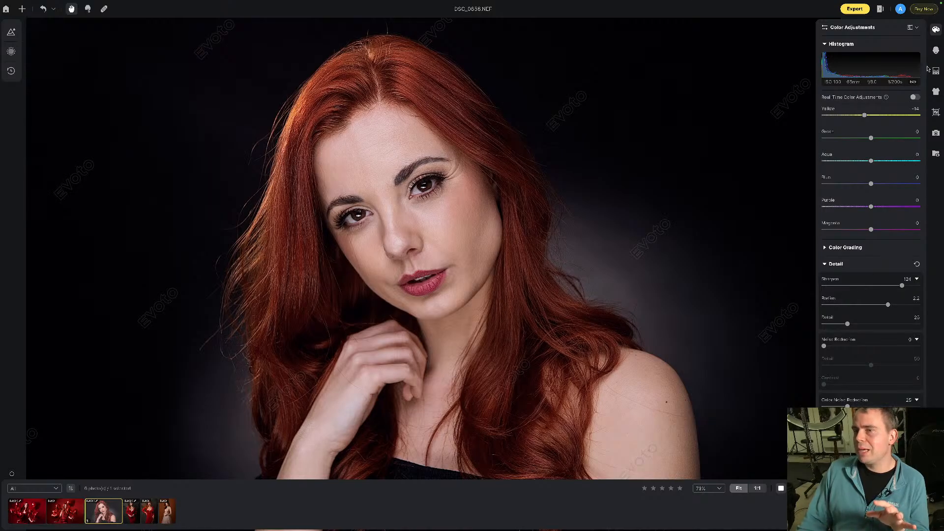
{"action": "left_click", "coordinate": [936, 50]}
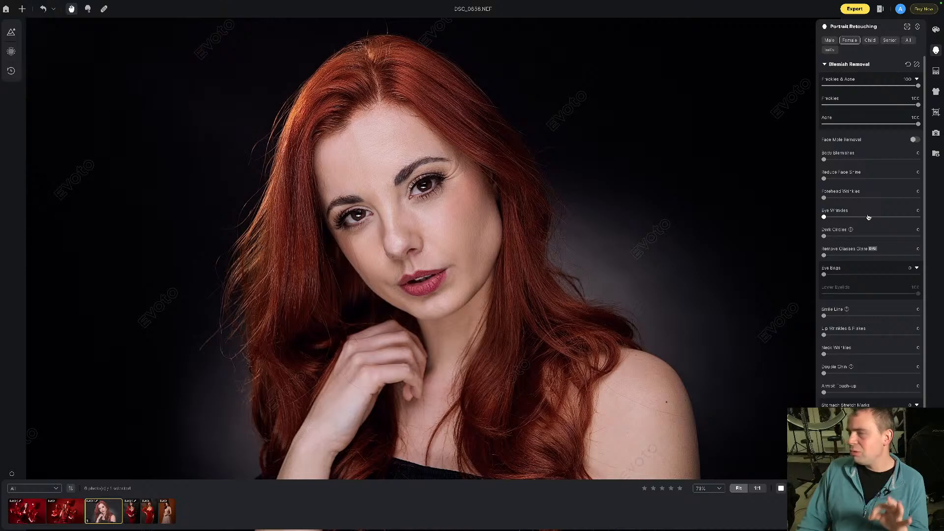
{"action": "left_click", "coordinate": [935, 31]}
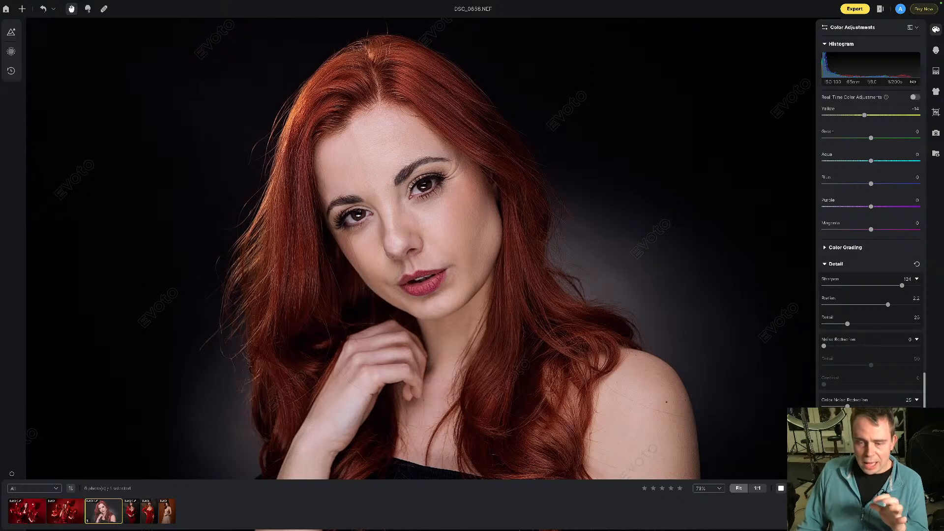
- Review the noise reduction, grain and lens correction settings in Color Adjustments
{"action": "scroll", "coordinate": [870, 246], "scroll_direction": "down", "scroll_amount": 3}
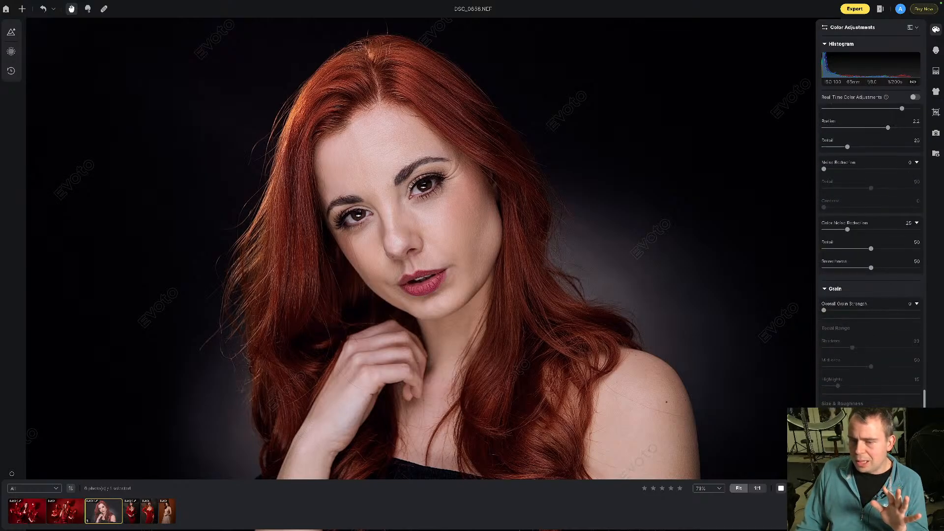
{"action": "scroll", "coordinate": [870, 246], "scroll_direction": "down", "scroll_amount": 1}
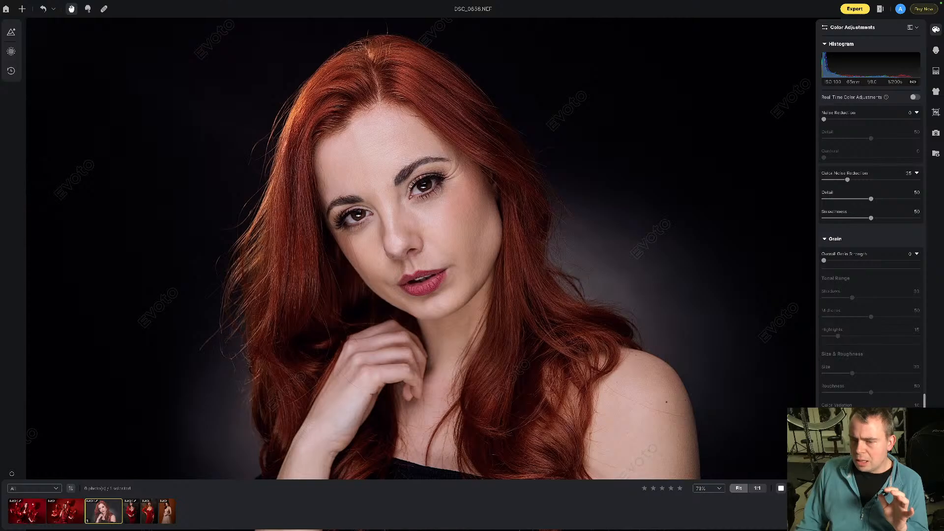
{"action": "scroll", "coordinate": [891, 395], "scroll_direction": "down", "scroll_amount": 1}
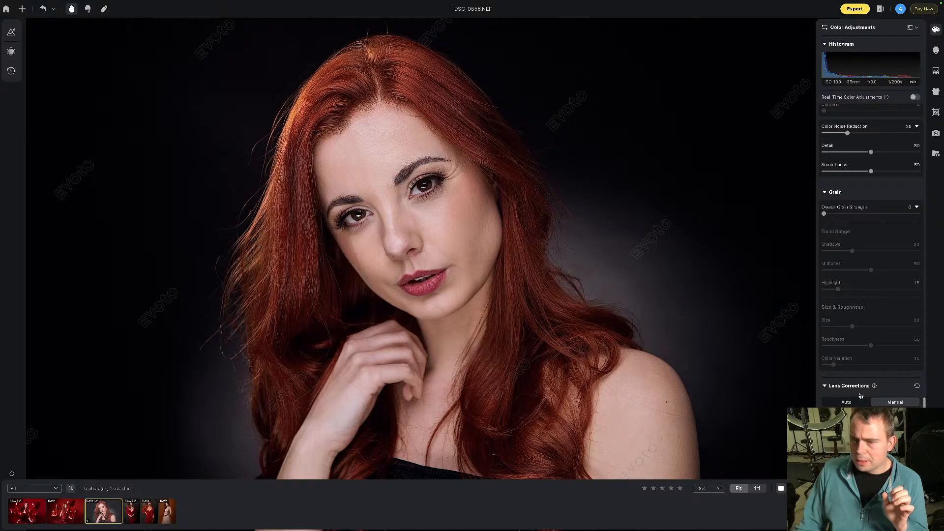
{"action": "scroll", "coordinate": [858, 391], "scroll_direction": "up", "scroll_amount": 2}
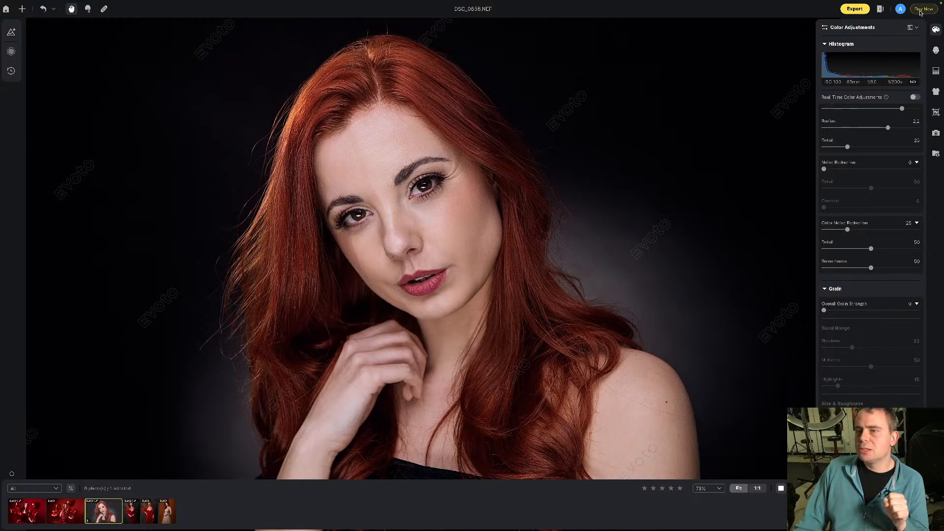
- Reduce the Freckles & Acne removal to zero and turn on Real Time Color Adjustments
{"action": "left_click", "coordinate": [936, 50]}
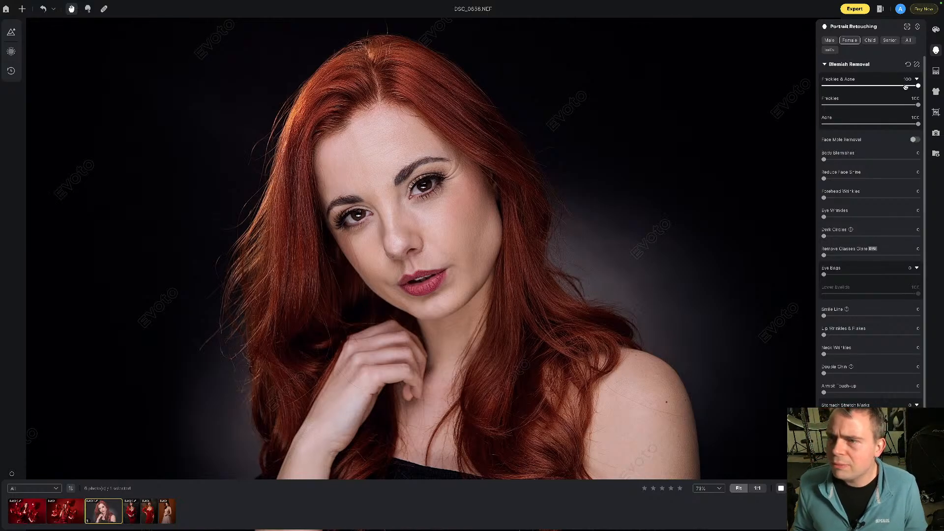
{"action": "left_click_drag", "start_coordinate": [918, 86], "coordinate": [819, 87]}
{"action": "left_click", "coordinate": [936, 29]}
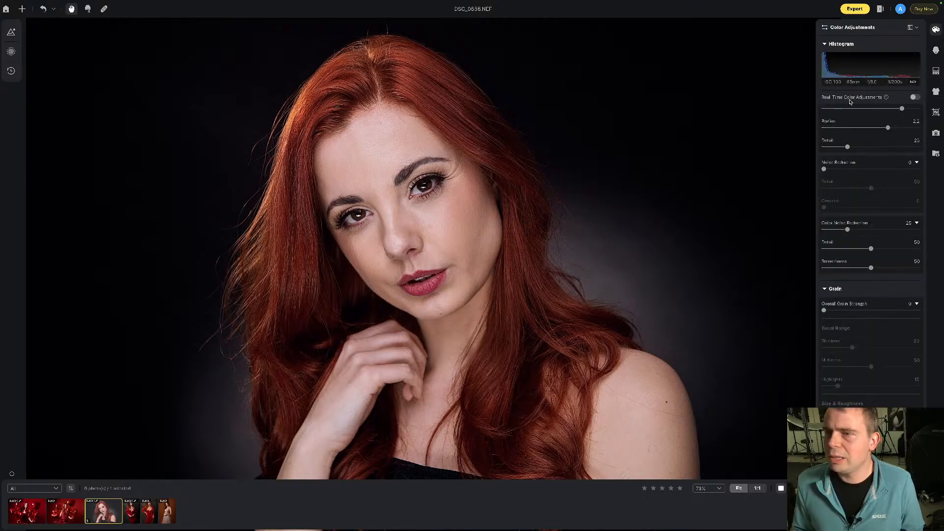
{"action": "left_click", "coordinate": [915, 98]}
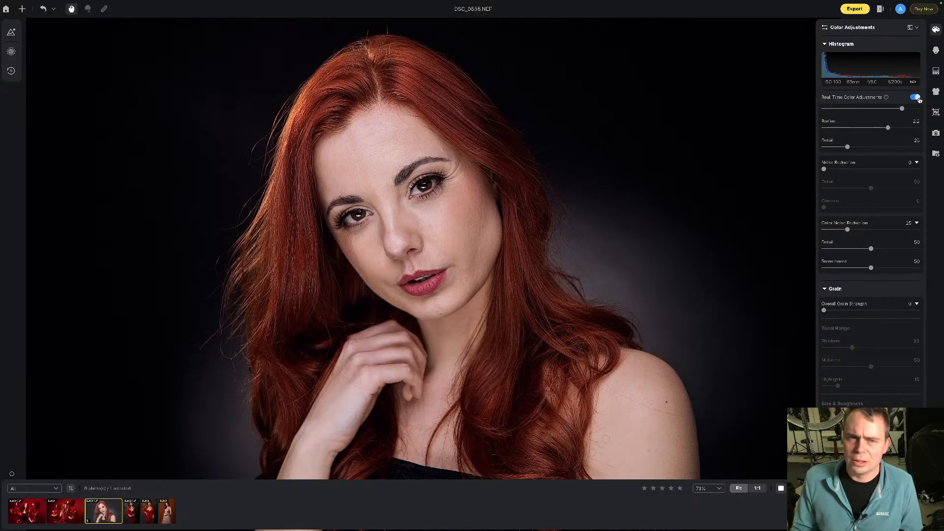
- In Portrait Retouching, set Body Blemishes to 4 and Freckles & Acne removal to 89
{"action": "left_click", "coordinate": [935, 50]}
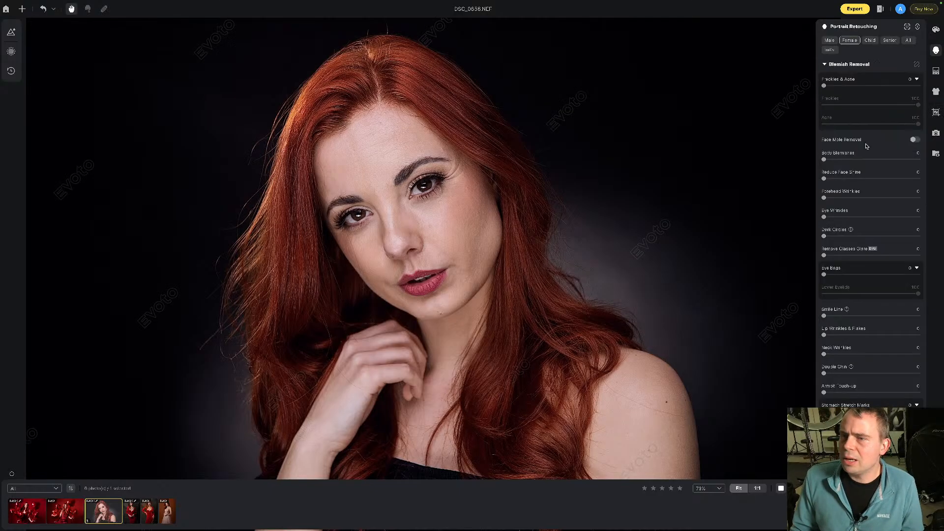
{"action": "left_click", "coordinate": [828, 160]}
{"action": "left_click_drag", "start_coordinate": [824, 86], "coordinate": [908, 86]}
{"action": "left_click", "coordinate": [916, 79]}
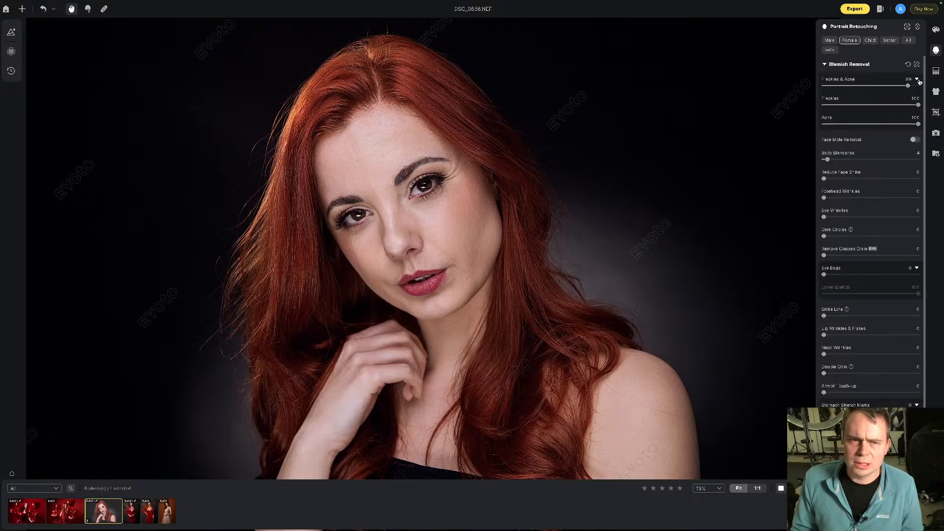
- Turn off Real Time Color Adjustments and raise the Freckles & Acne removal in Portrait Retouching to 98
{"action": "left_click", "coordinate": [935, 29]}
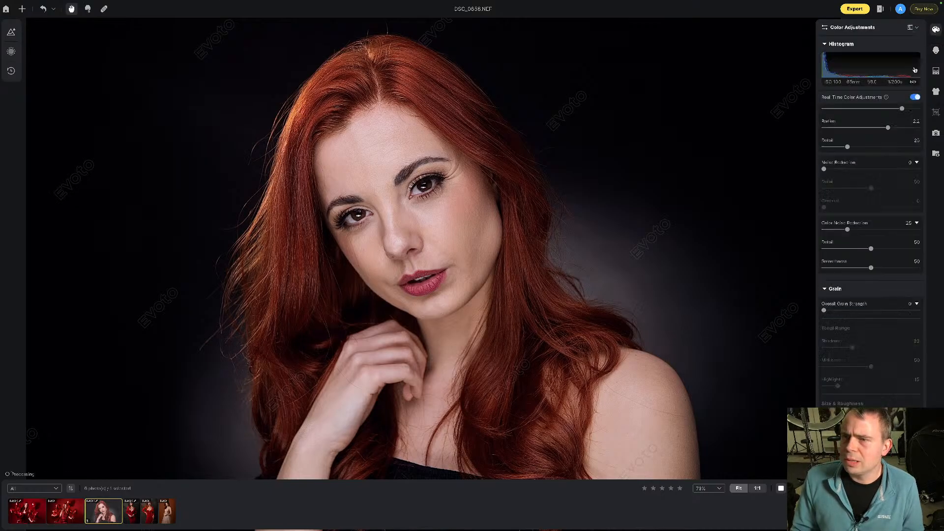
{"action": "left_click", "coordinate": [915, 97]}
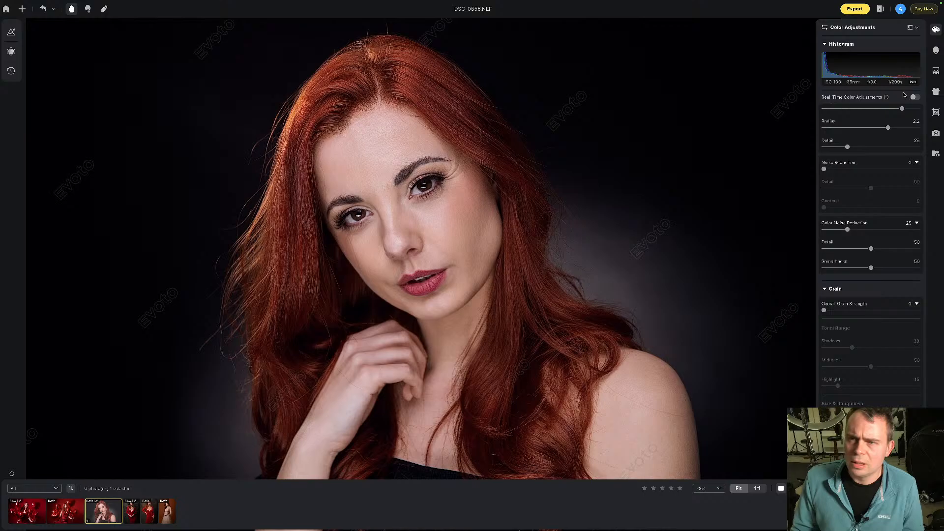
{"action": "left_click", "coordinate": [936, 50]}
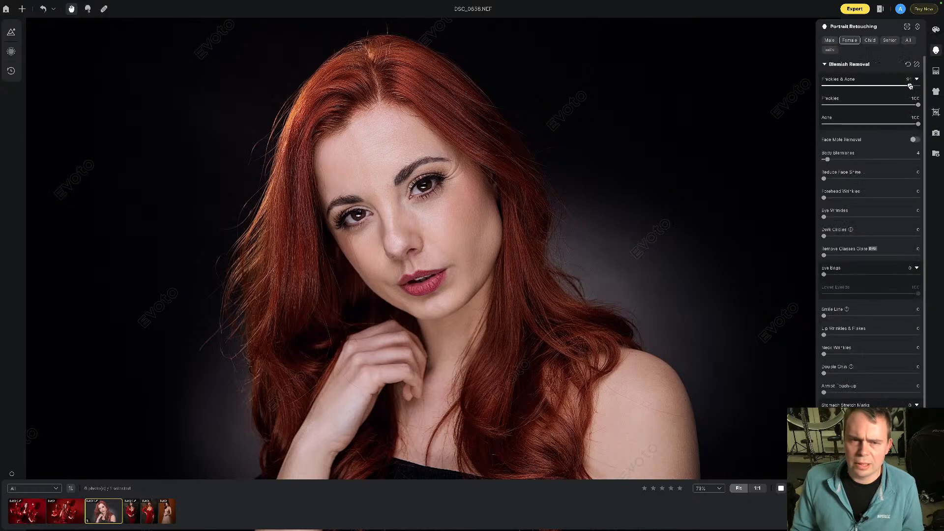
- Inspect the retouched facial skin up close and look over the Portrait Retouching categories
{"action": "scroll", "coordinate": [445, 207], "scroll_direction": "up", "scroll_amount": 5}
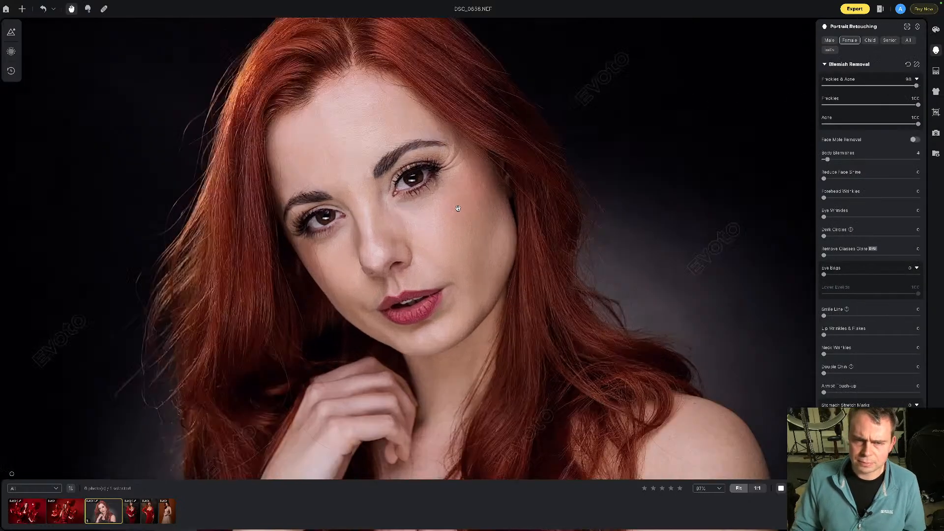
{"action": "scroll", "coordinate": [892, 89], "scroll_direction": "down", "scroll_amount": 1}
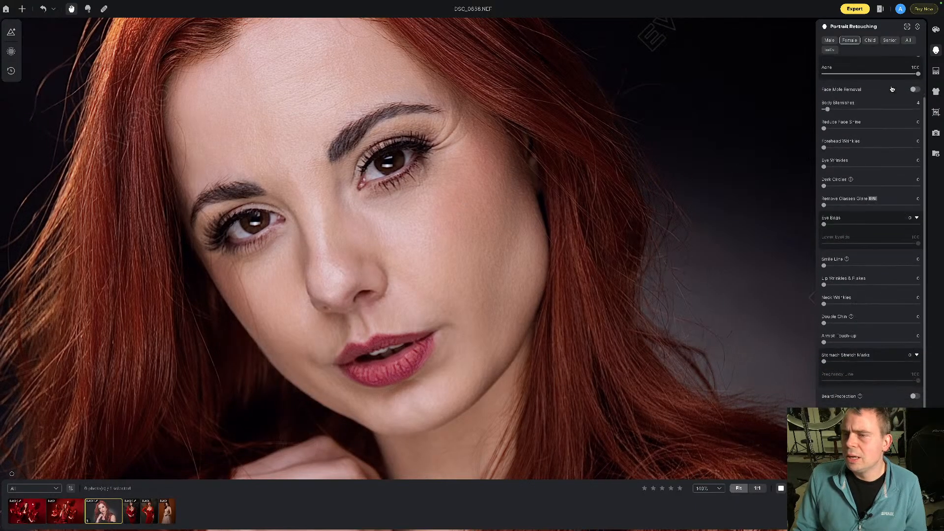
{"action": "scroll", "coordinate": [892, 89], "scroll_direction": "up", "scroll_amount": 1}
{"action": "left_click", "coordinate": [867, 70]}
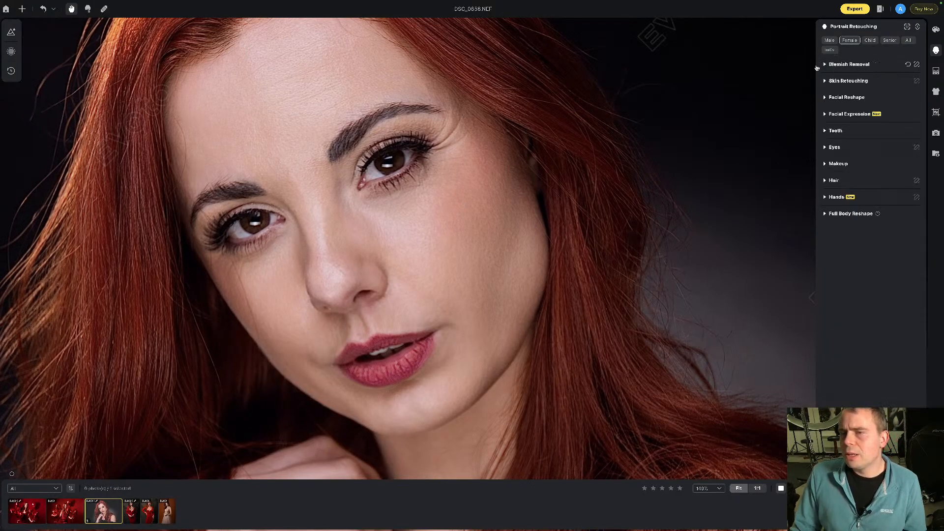
{"action": "left_click", "coordinate": [824, 65]}
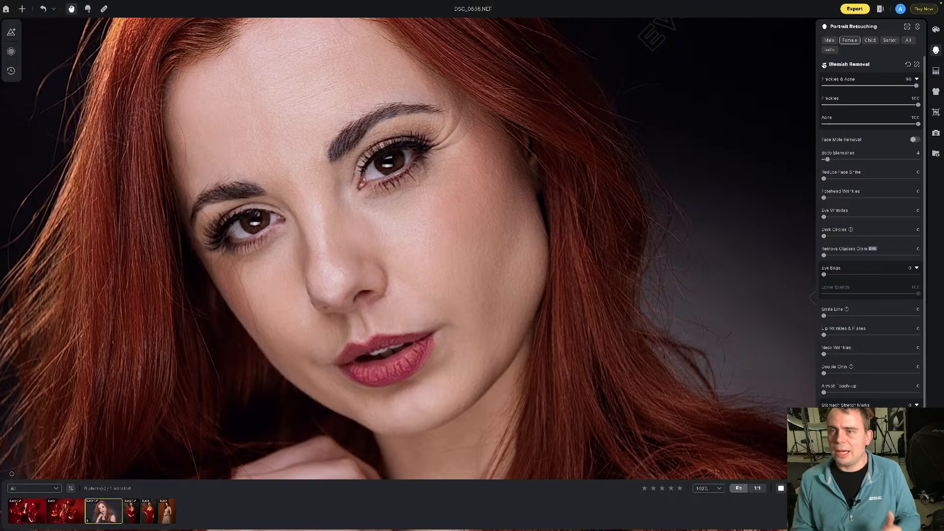
{"action": "scroll", "coordinate": [771, 130], "scroll_direction": "down", "scroll_amount": 3}
{"action": "scroll", "coordinate": [771, 131], "scroll_direction": "up", "scroll_amount": 4}
{"action": "scroll", "coordinate": [580, 182], "scroll_direction": "down", "scroll_amount": 6}
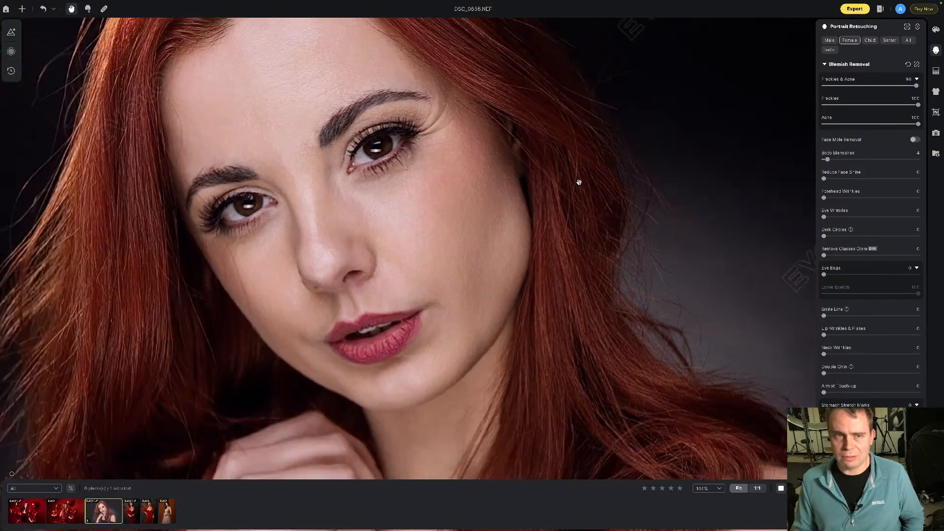
{"action": "left_click_drag", "start_coordinate": [500, 178], "coordinate": [530, 273]}
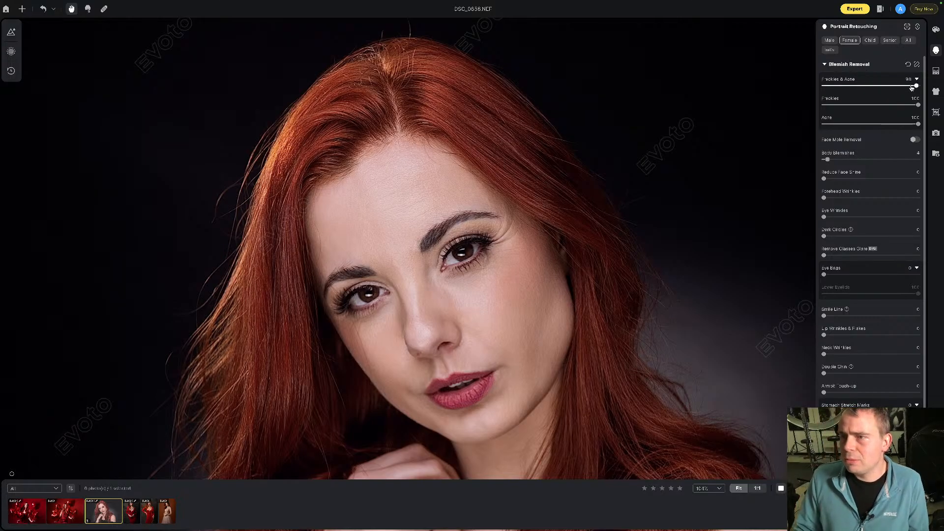
- Compare Freckles & Acne removal at 63 and at 98, and check the portrait in a wider view
{"action": "left_click_drag", "start_coordinate": [917, 86], "coordinate": [883, 87]}
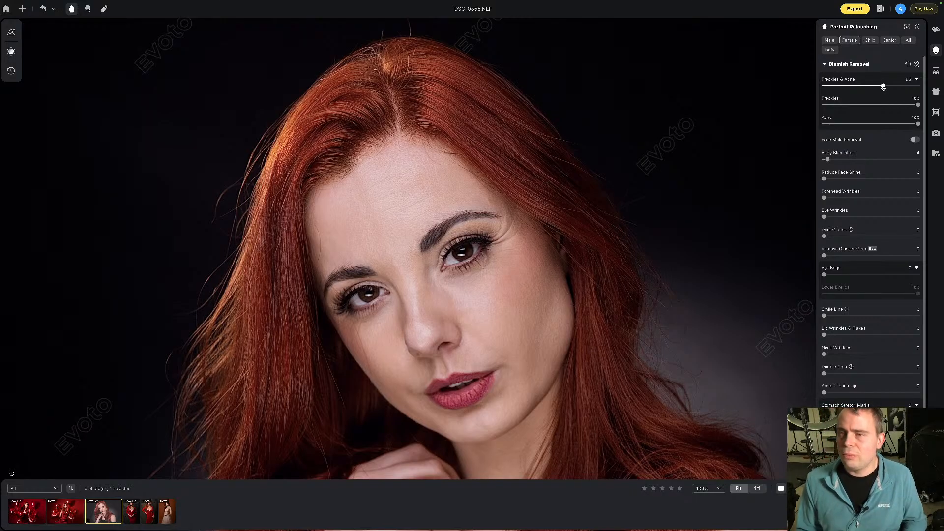
{"action": "left_click_drag", "start_coordinate": [884, 87], "coordinate": [916, 87]}
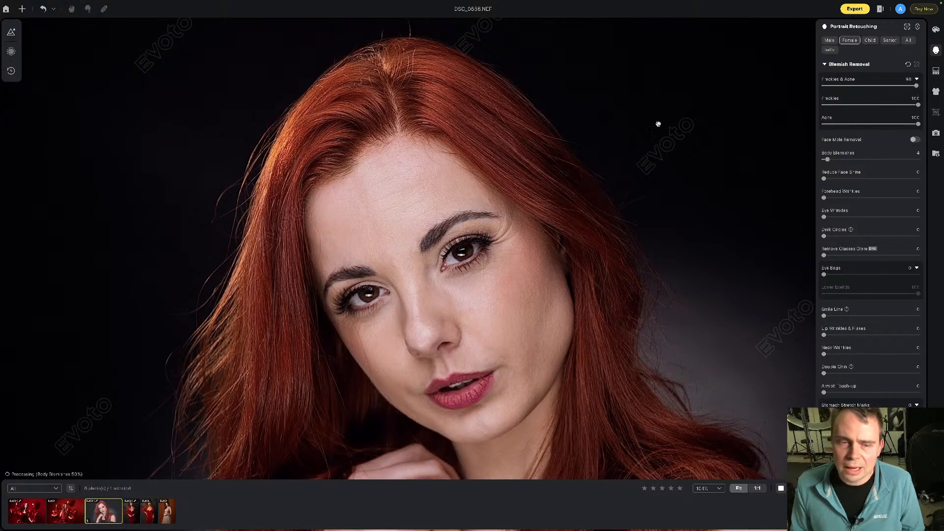
{"action": "scroll", "coordinate": [507, 202], "scroll_direction": "down", "scroll_amount": 2}
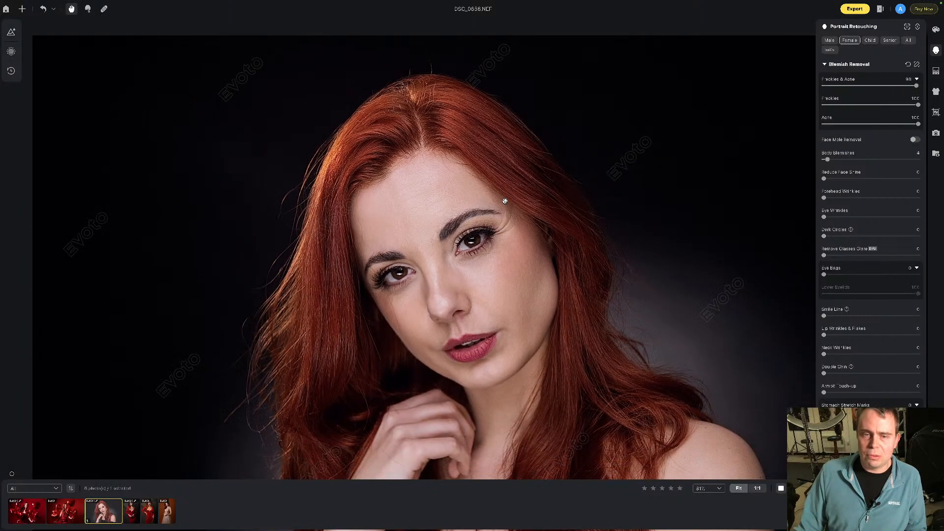
{"action": "left_click_drag", "start_coordinate": [505, 201], "coordinate": [473, 123]}
- Fine-tune the Freckles & Acne removal and settle on 81
{"action": "mouse_move", "coordinate": [916, 87]}
{"action": "left_mouse_down"}
{"action": "mouse_move", "coordinate": [838, 87]}
{"action": "mouse_move", "coordinate": [910, 87]}
{"action": "left_mouse_up"}
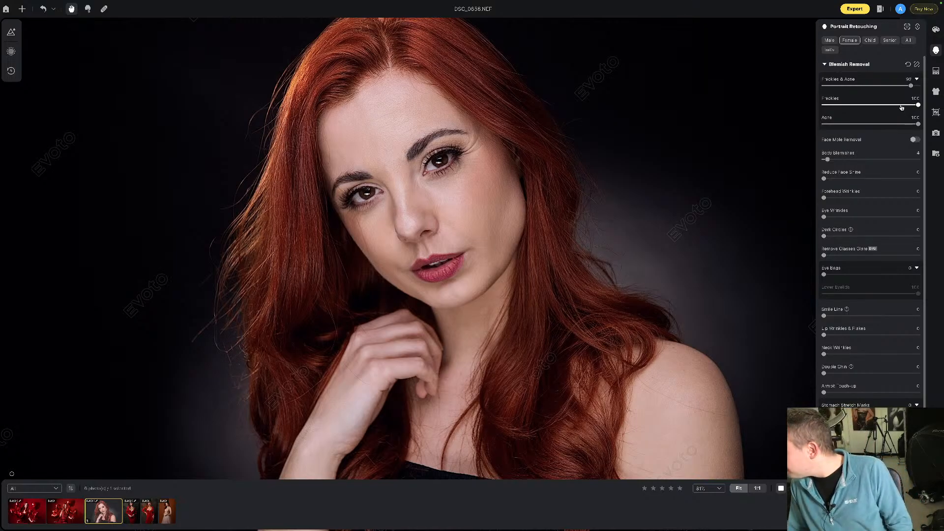
{"action": "mouse_move", "coordinate": [910, 86]}
{"action": "left_mouse_down"}
{"action": "mouse_move", "coordinate": [882, 88]}
{"action": "mouse_move", "coordinate": [907, 86]}
{"action": "left_mouse_up"}
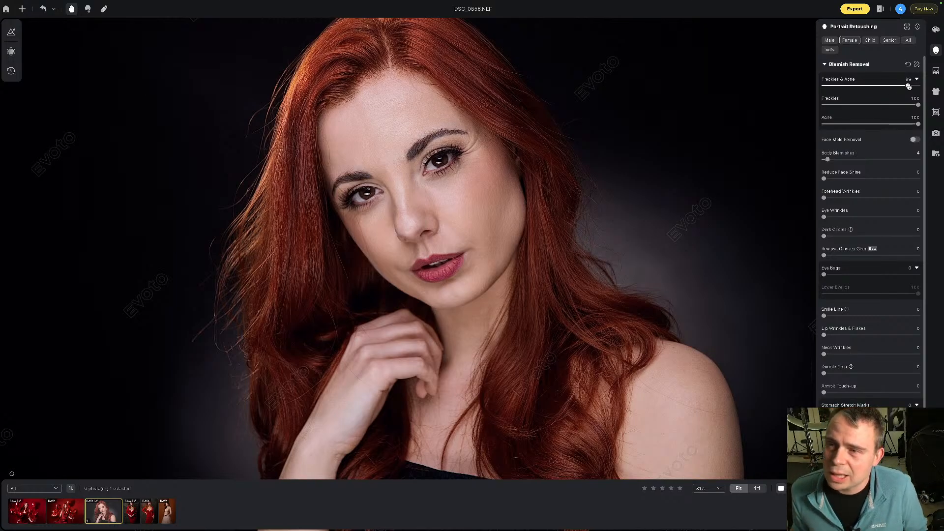
{"action": "left_click_drag", "start_coordinate": [907, 87], "coordinate": [876, 87]}
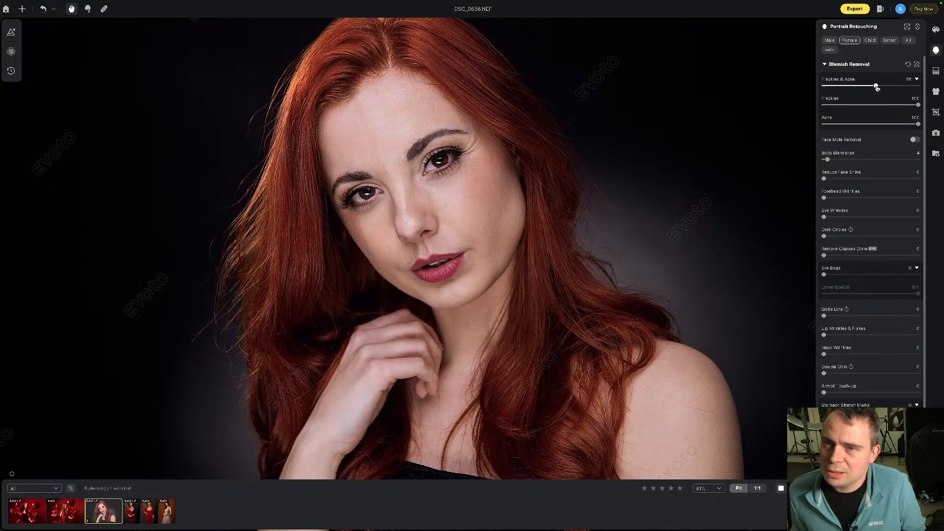
{"action": "left_click_drag", "start_coordinate": [877, 87], "coordinate": [900, 87]}
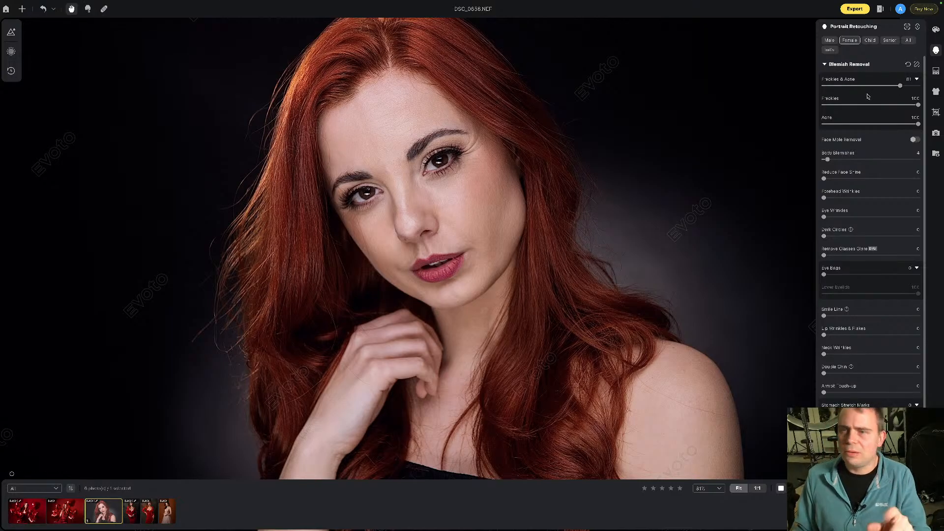
- Try Face Mole Removal on the portrait, leave it off, and check the whole image
{"action": "left_click", "coordinate": [914, 140]}
{"action": "left_click", "coordinate": [915, 140]}
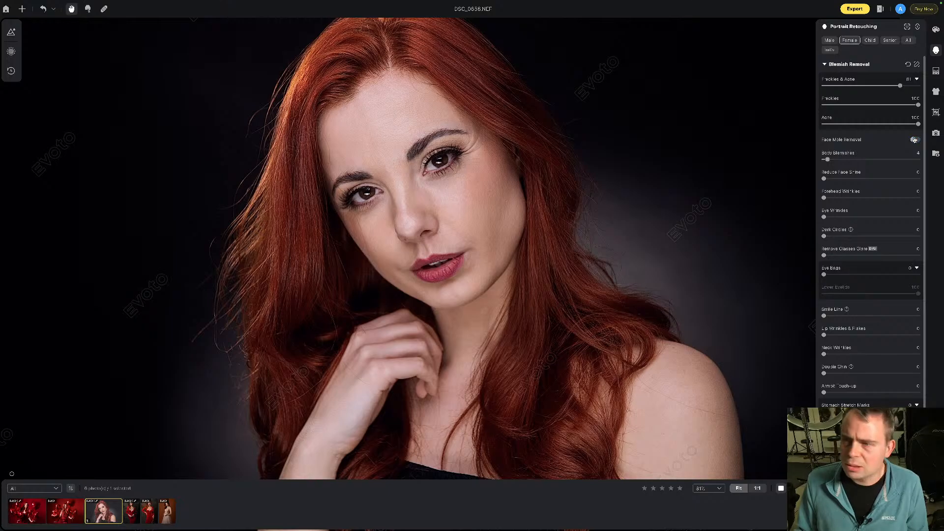
{"action": "left_click", "coordinate": [914, 140]}
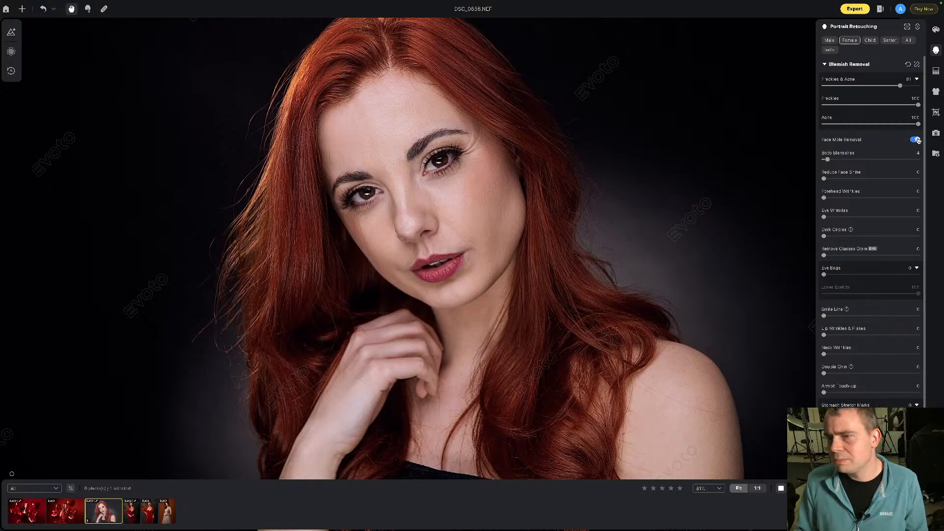
{"action": "scroll", "coordinate": [727, 184], "scroll_direction": "down", "scroll_amount": 3}
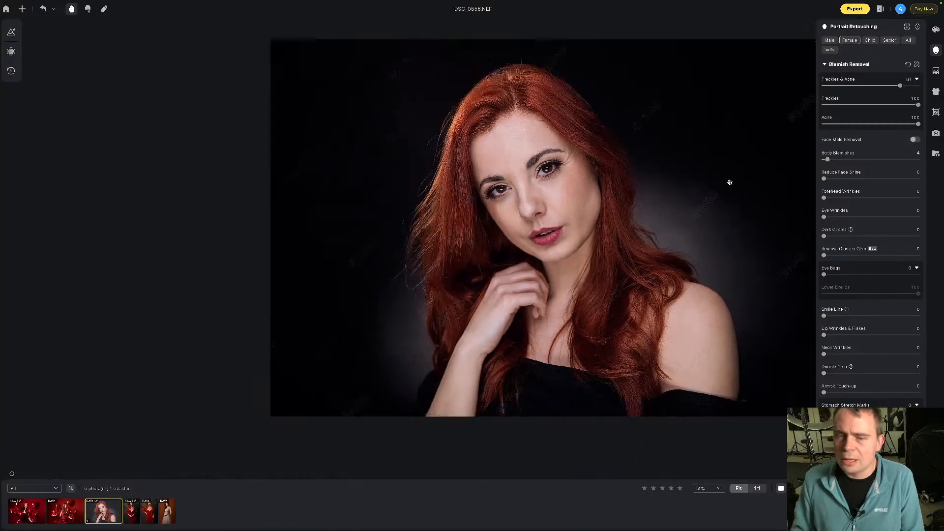
{"action": "scroll", "coordinate": [722, 190], "scroll_direction": "up", "scroll_amount": 1}
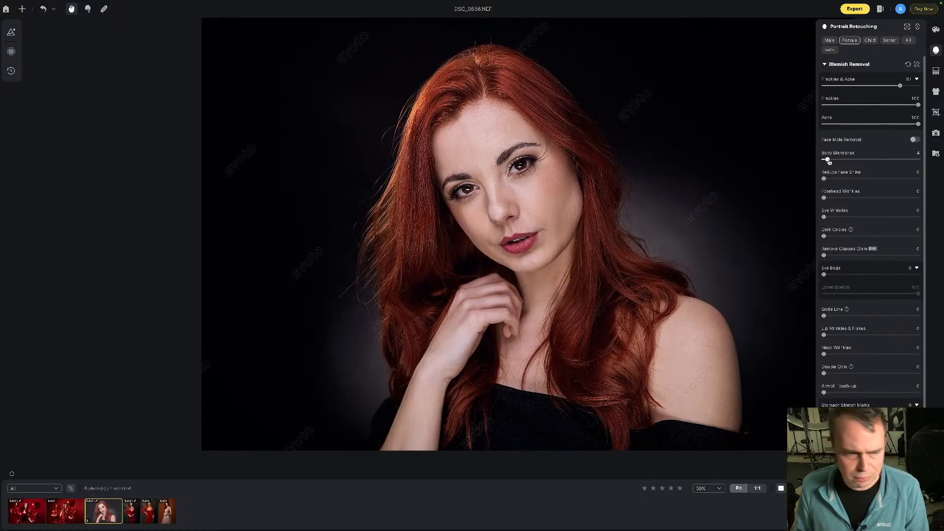
- In the full-dress photo DSC_2184.NEF, compare weak and strong Body Blemishes removal and set it to 98
{"action": "left_click", "coordinate": [167, 511]}
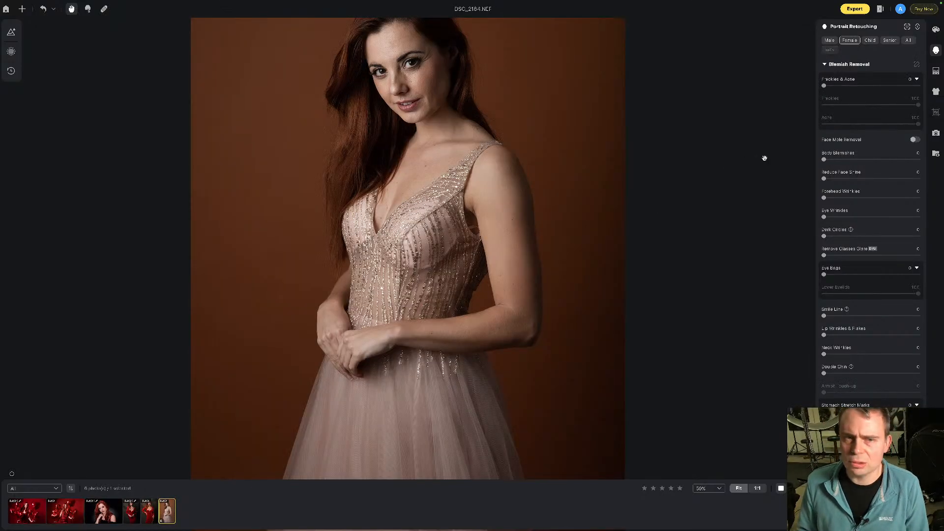
{"action": "left_click_drag", "start_coordinate": [823, 159], "coordinate": [916, 160]}
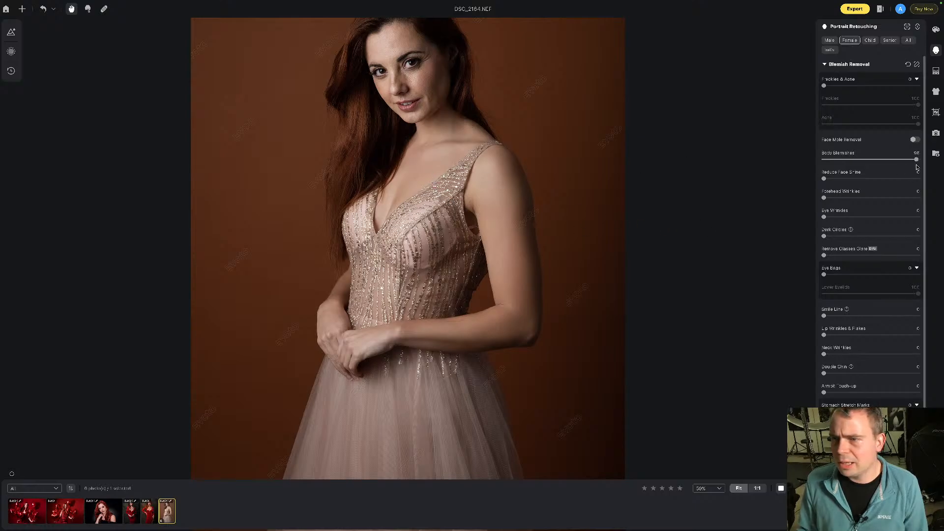
{"action": "left_click_drag", "start_coordinate": [916, 159], "coordinate": [890, 165]}
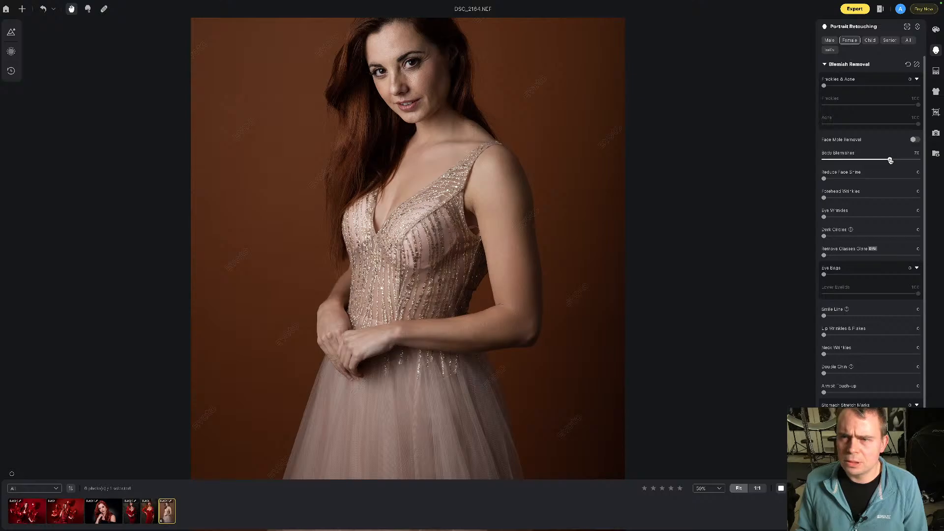
{"action": "left_click_drag", "start_coordinate": [890, 160], "coordinate": [829, 161]}
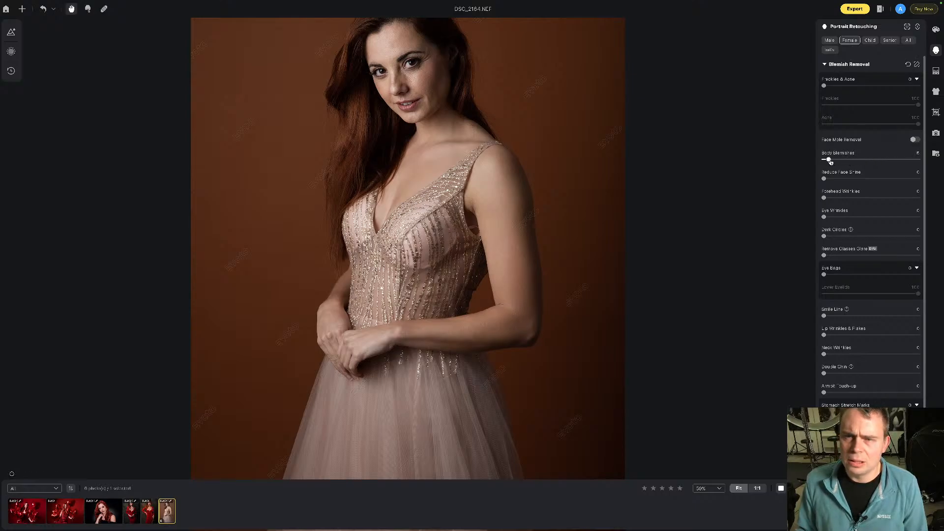
{"action": "left_click_drag", "start_coordinate": [829, 161], "coordinate": [917, 160]}
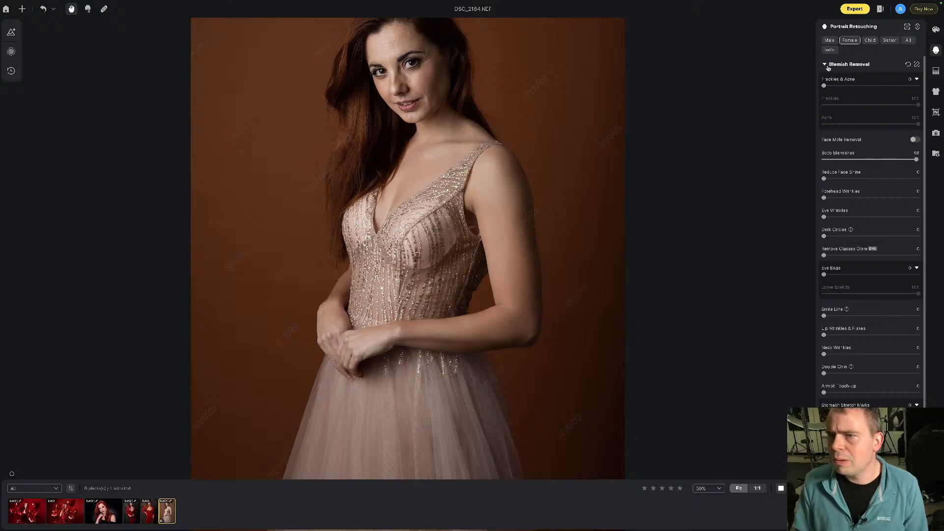
{"action": "mouse_move", "coordinate": [824, 85]}
{"action": "left_mouse_down"}
{"action": "mouse_move", "coordinate": [890, 85]}
{"action": "mouse_move", "coordinate": [817, 83]}
{"action": "left_mouse_up"}
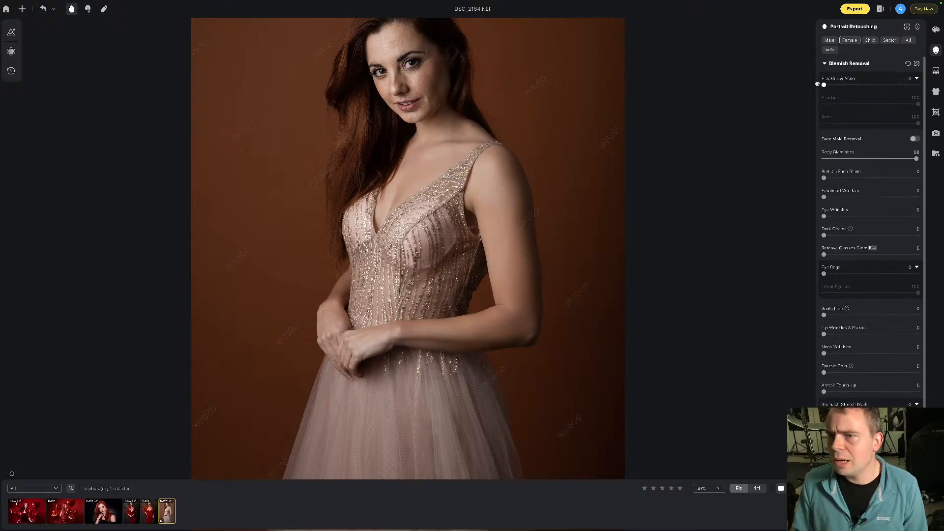
- Return to the portrait DSC_0656.NEF and set its Body Blemishes removal to 83
{"action": "left_click", "coordinate": [103, 511]}
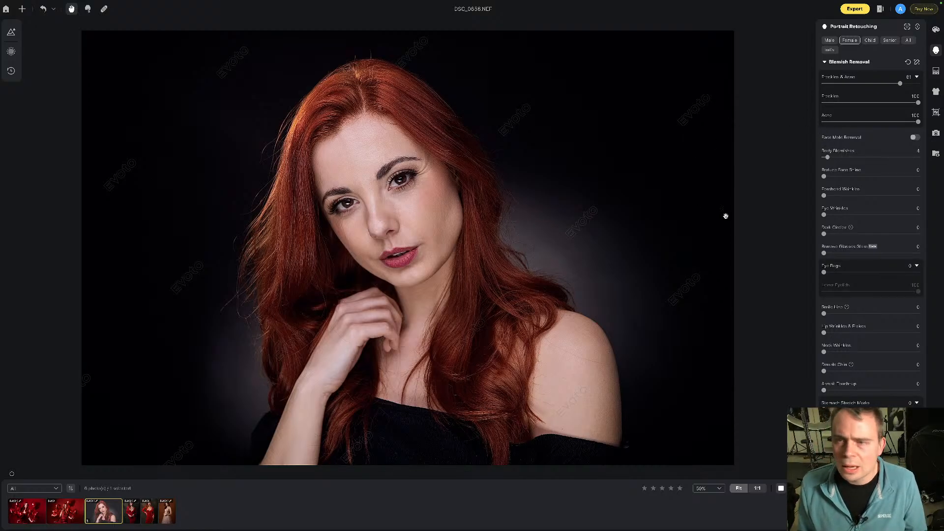
{"action": "left_click_drag", "start_coordinate": [828, 157], "coordinate": [909, 158]}
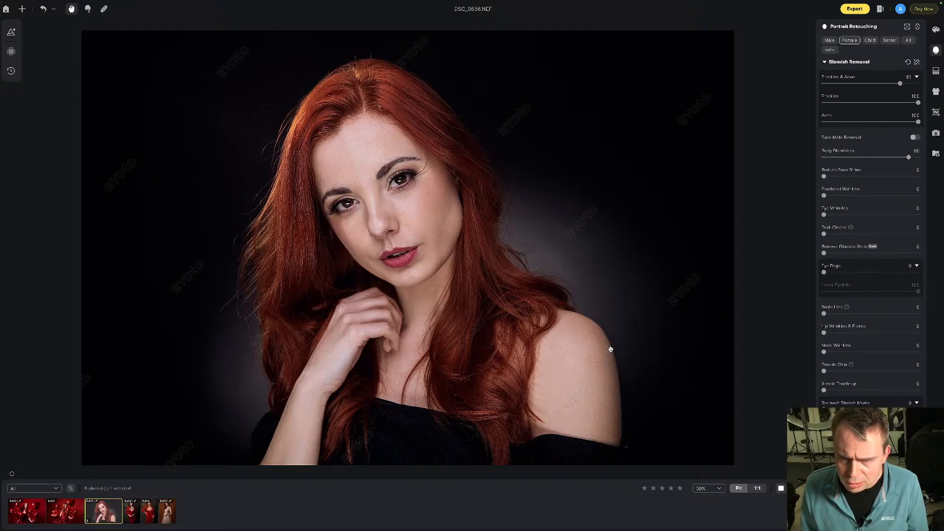
{"action": "mouse_move", "coordinate": [908, 157]}
{"action": "left_mouse_down"}
{"action": "mouse_move", "coordinate": [884, 157]}
{"action": "mouse_move", "coordinate": [902, 157]}
{"action": "left_mouse_up"}
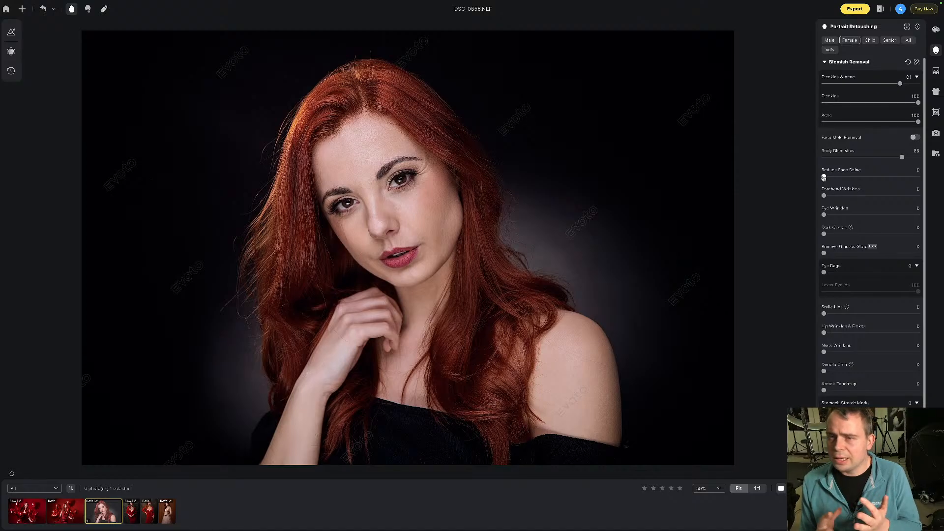
- Set Reduce Face Shine to 83 and Forehead Wrinkles to 82, checking the forehead up close
{"action": "left_click_drag", "start_coordinate": [823, 178], "coordinate": [902, 176]}
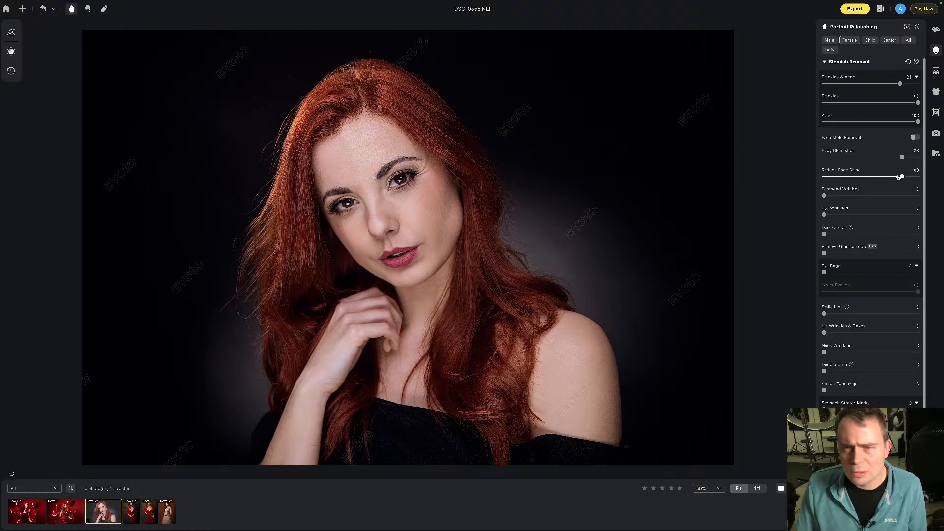
{"action": "left_click_drag", "start_coordinate": [825, 196], "coordinate": [856, 196]}
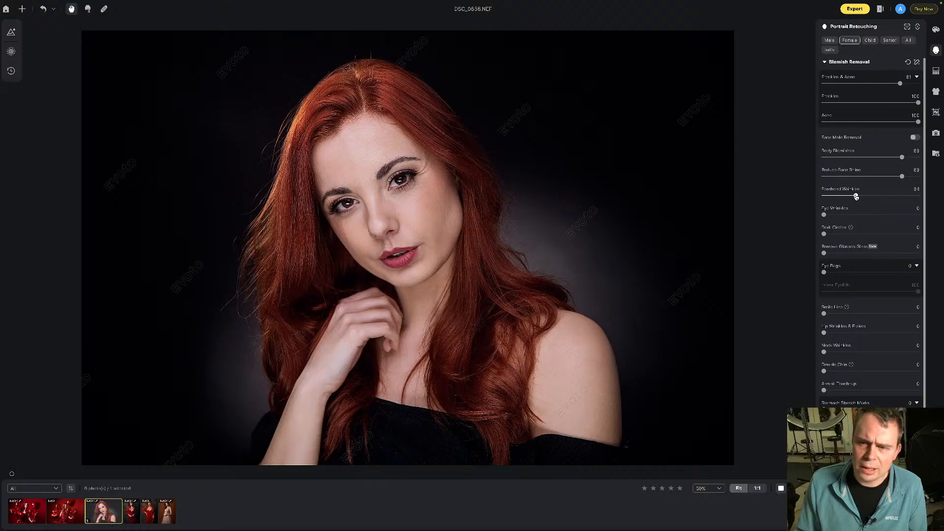
{"action": "scroll", "coordinate": [357, 150], "scroll_direction": "up", "scroll_amount": 10}
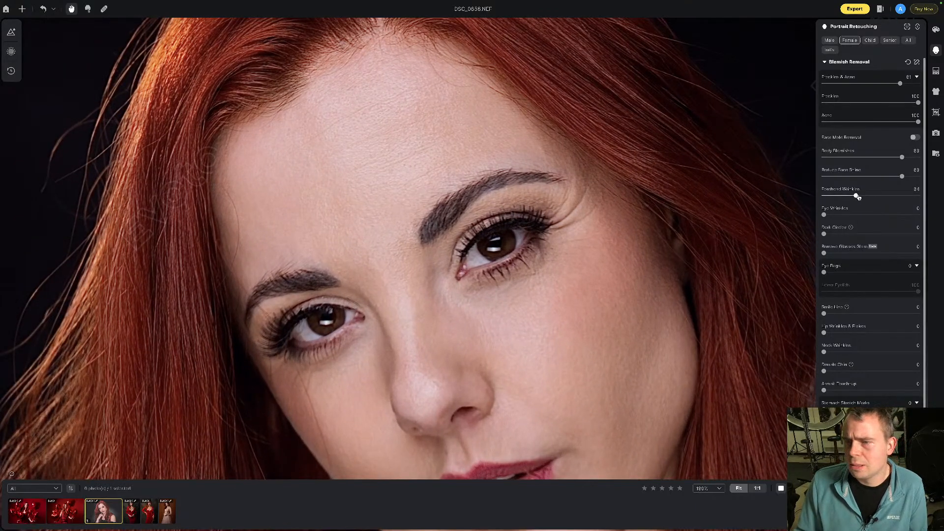
{"action": "left_click_drag", "start_coordinate": [857, 196], "coordinate": [900, 196]}
{"action": "scroll", "coordinate": [418, 143], "scroll_direction": "down", "scroll_amount": 5}
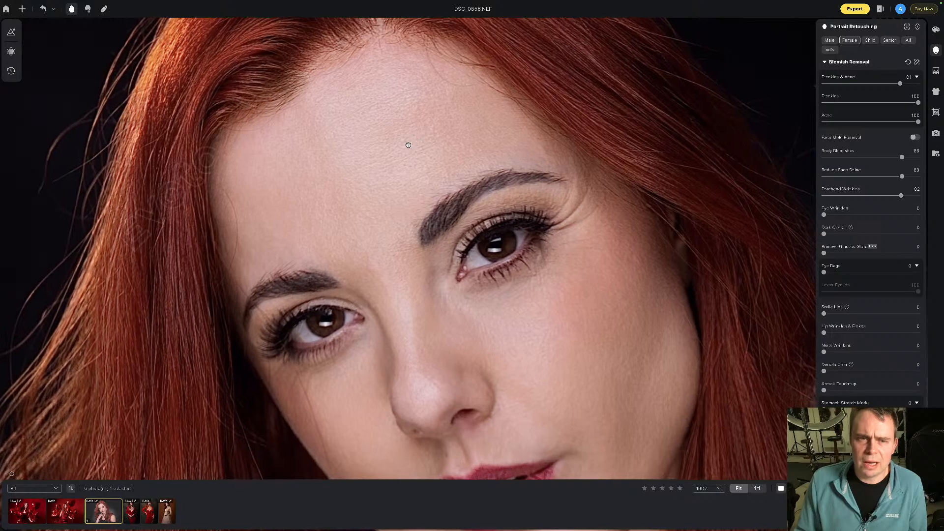
- Set Forehead Wrinkles to 88 and Eye Wrinkles to 57, comparing weaker and stronger eye wrinkle removal on the close-up face
{"action": "scroll", "coordinate": [408, 145], "scroll_direction": "down", "scroll_amount": 4}
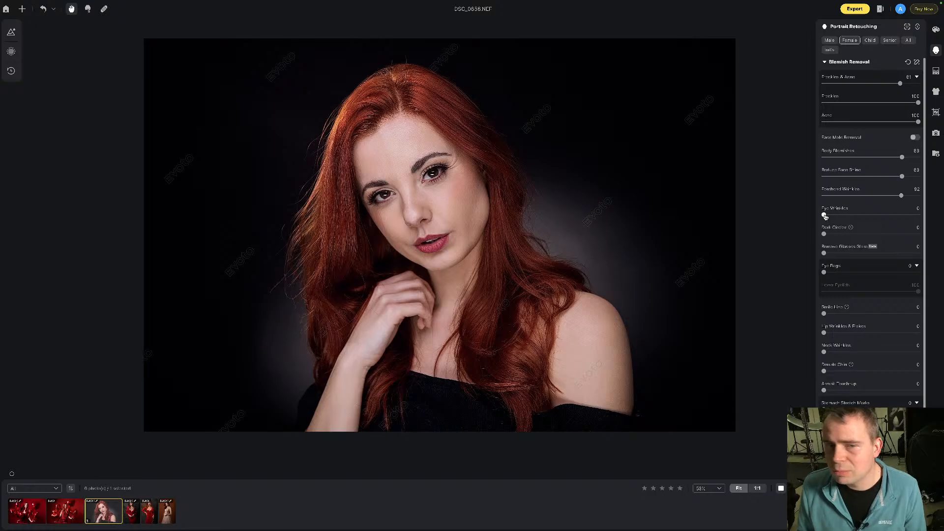
{"action": "left_click_drag", "start_coordinate": [824, 216], "coordinate": [879, 215]}
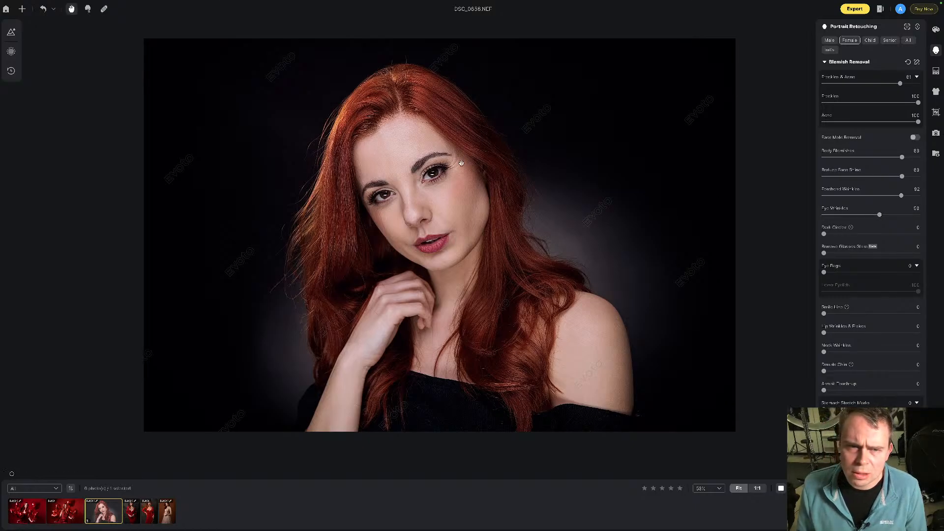
{"action": "scroll", "coordinate": [455, 164], "scroll_direction": "up", "scroll_amount": 6}
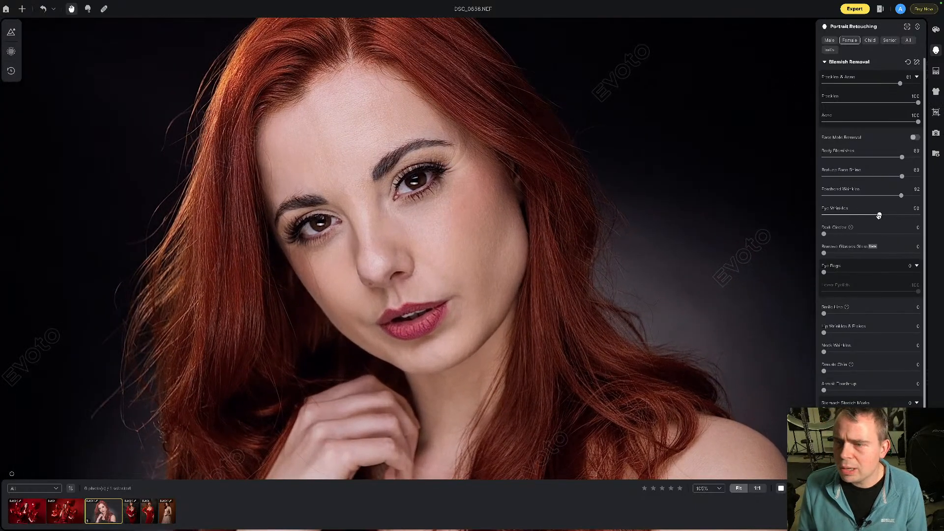
{"action": "left_click_drag", "start_coordinate": [879, 215], "coordinate": [858, 215]}
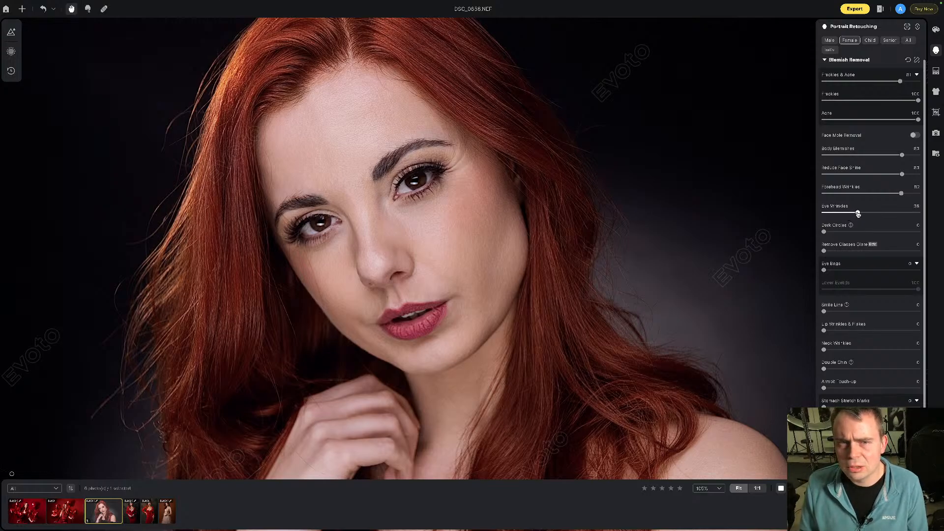
{"action": "scroll", "coordinate": [474, 169], "scroll_direction": "up", "scroll_amount": 5}
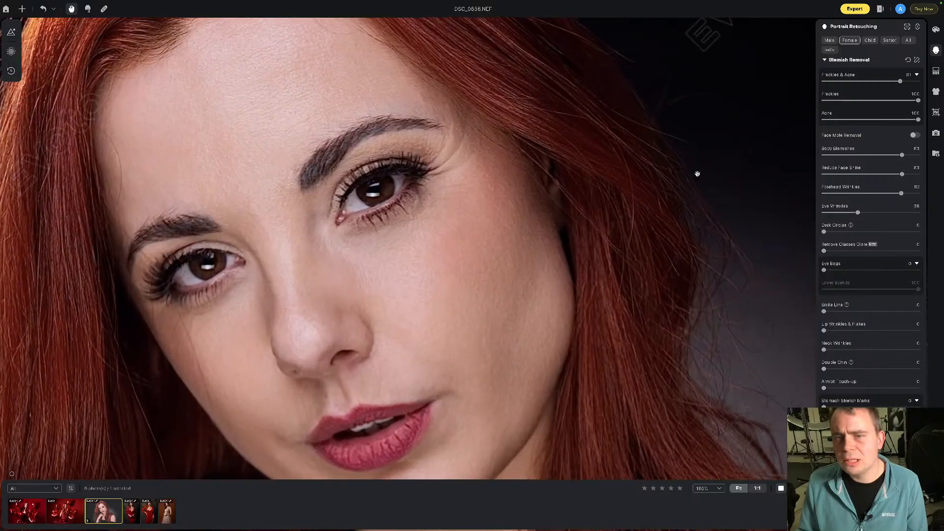
{"action": "left_click_drag", "start_coordinate": [901, 193], "coordinate": [835, 214]}
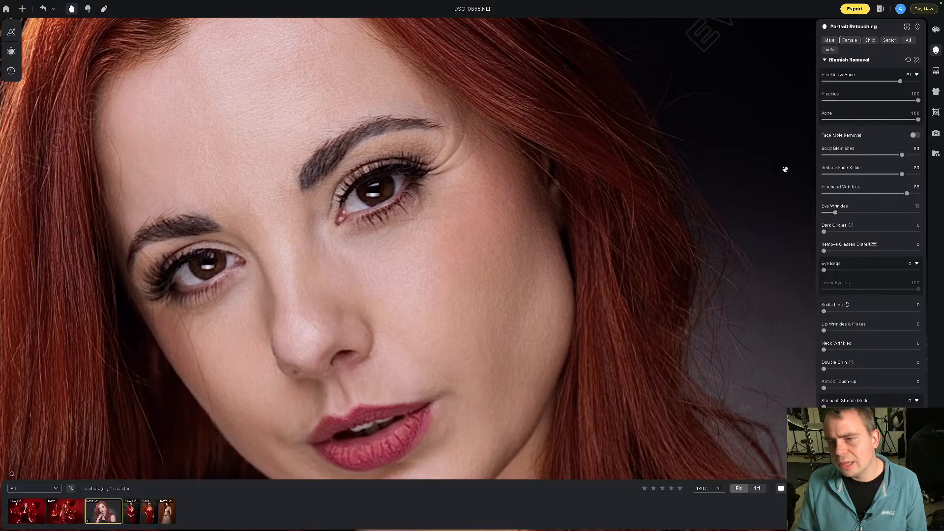
{"action": "left_click_drag", "start_coordinate": [836, 214], "coordinate": [878, 215]}
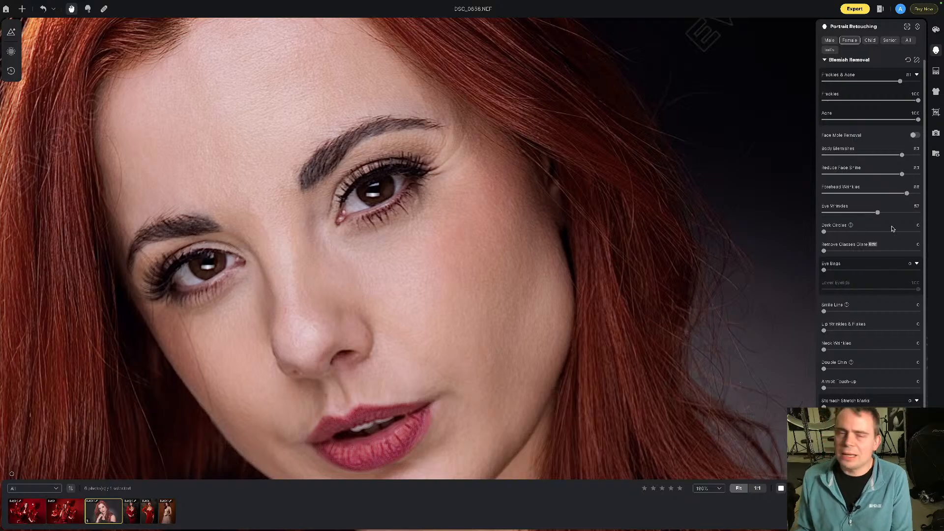
{"action": "scroll", "coordinate": [442, 220], "scroll_direction": "down", "scroll_amount": 5}
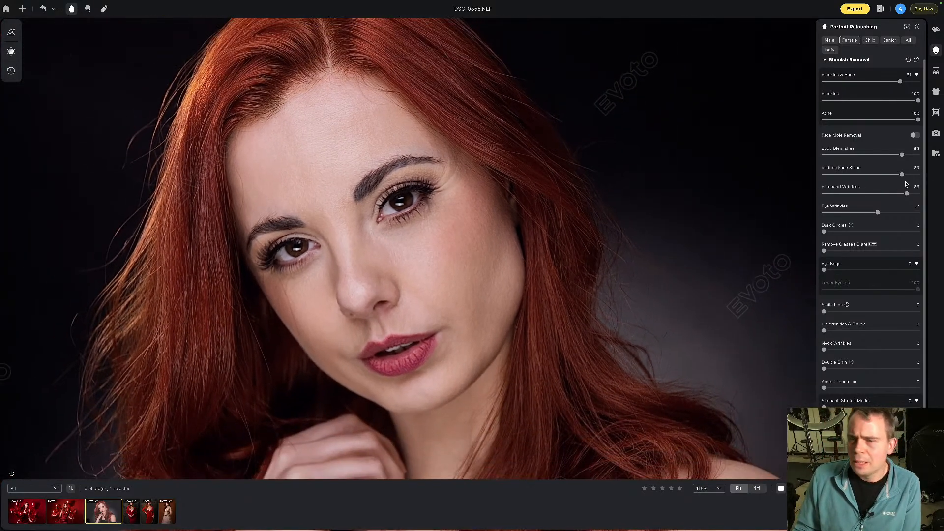
- Set Dark Circles to 84 and Eye Bags to 71 in the portrait's Blemish Removal settings
{"action": "mouse_move", "coordinate": [851, 225]}
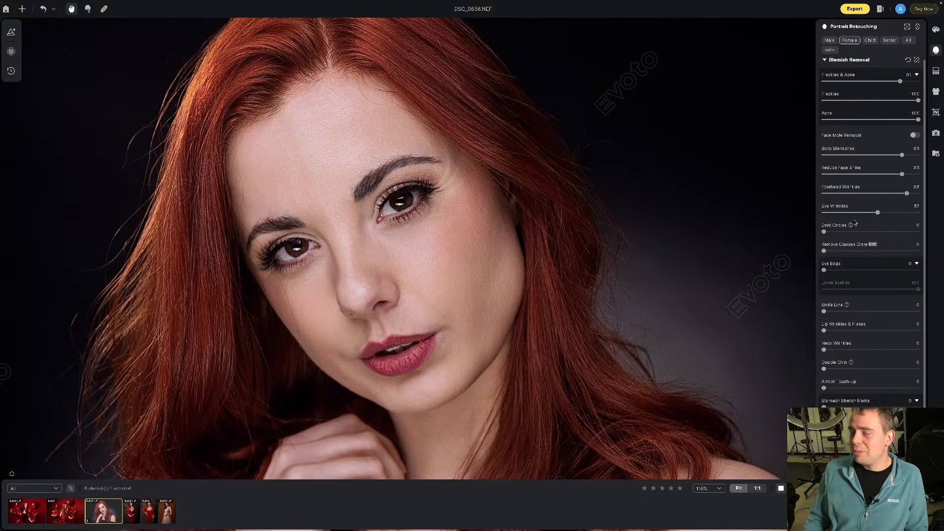
{"action": "left_click_drag", "start_coordinate": [824, 231], "coordinate": [901, 231]}
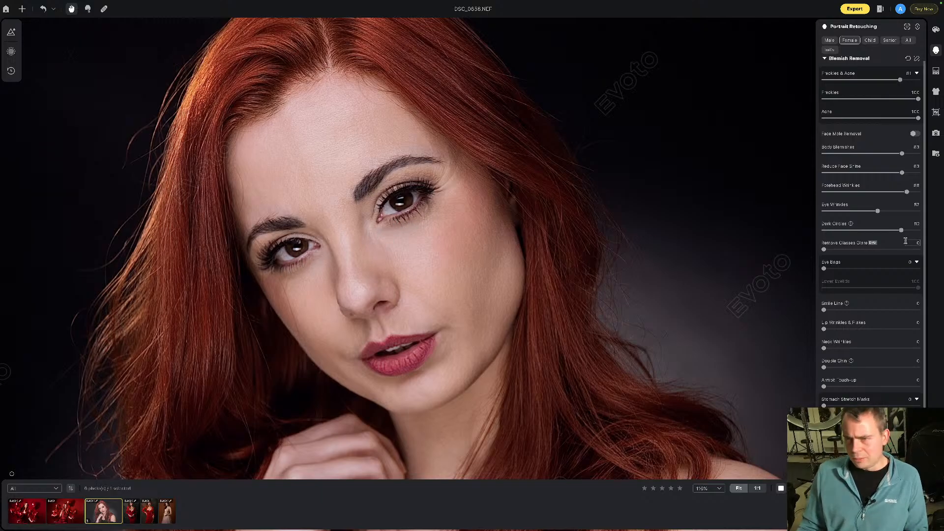
{"action": "mouse_move", "coordinate": [902, 232]}
{"action": "left_mouse_down"}
{"action": "mouse_move", "coordinate": [881, 231]}
{"action": "mouse_move", "coordinate": [903, 231]}
{"action": "left_mouse_up"}
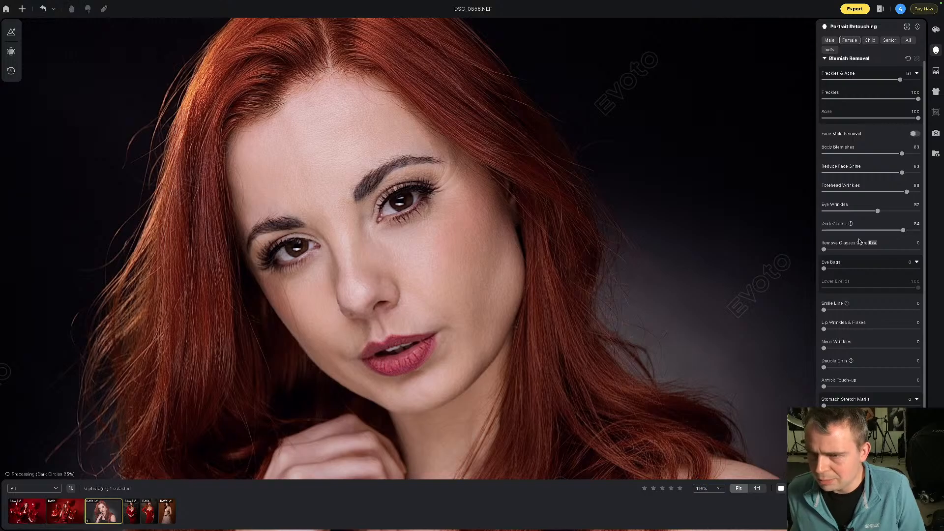
{"action": "scroll", "coordinate": [831, 212], "scroll_direction": "down", "scroll_amount": 2}
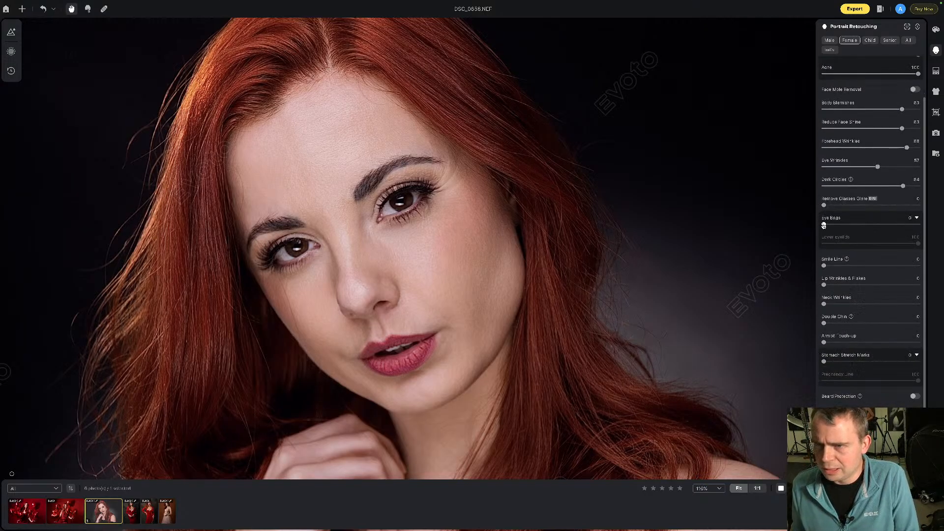
{"action": "left_click_drag", "start_coordinate": [825, 225], "coordinate": [881, 225]}
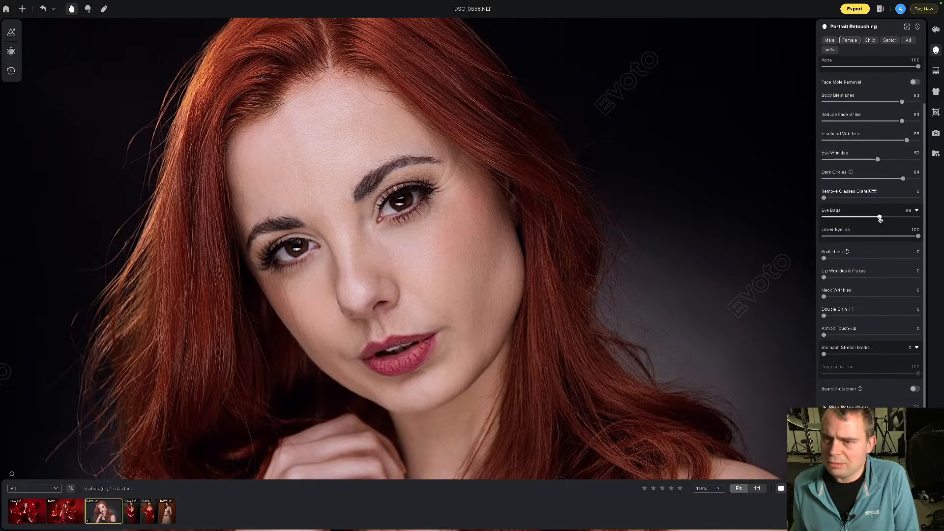
{"action": "mouse_move", "coordinate": [880, 217]}
{"action": "left_mouse_down"}
{"action": "mouse_move", "coordinate": [849, 217]}
{"action": "mouse_move", "coordinate": [891, 218]}
{"action": "left_mouse_up"}
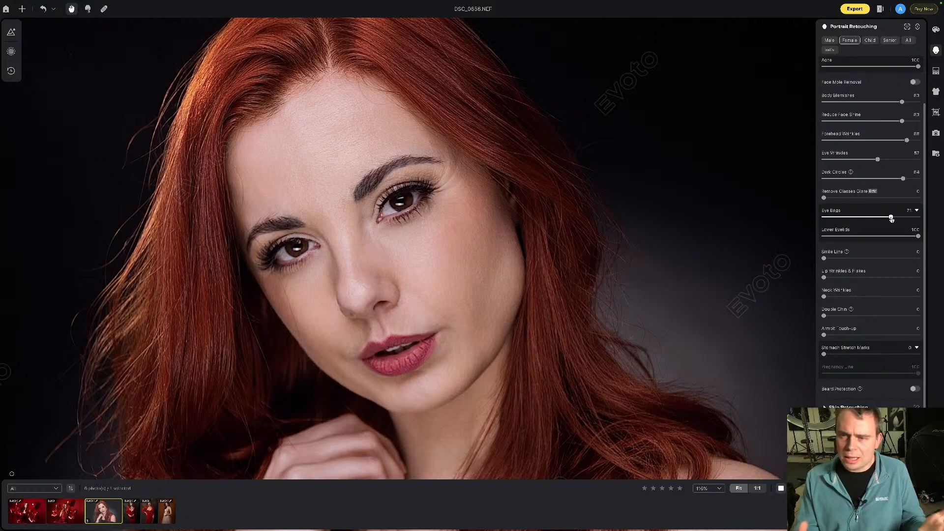
- Set Smile Line to 11, then try Double Chin removal and reset it to 0
{"action": "scroll", "coordinate": [868, 242], "scroll_direction": "down", "scroll_amount": 3}
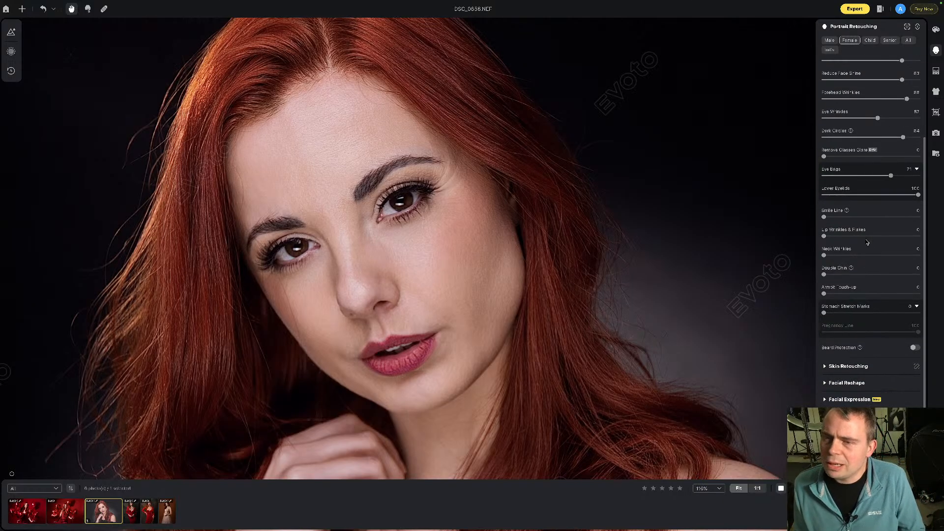
{"action": "mouse_move", "coordinate": [823, 217]}
{"action": "left_mouse_down"}
{"action": "mouse_move", "coordinate": [850, 215]}
{"action": "mouse_move", "coordinate": [834, 217]}
{"action": "left_mouse_up"}
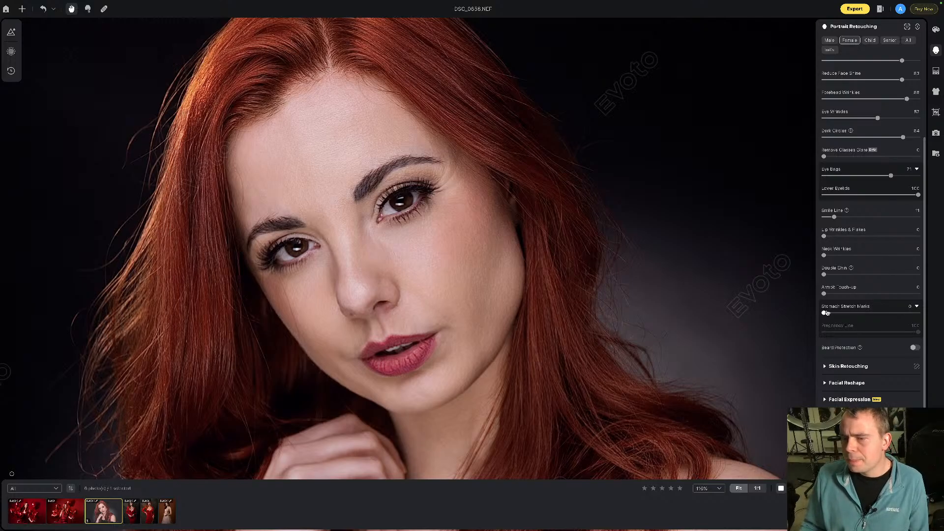
{"action": "scroll", "coordinate": [825, 314], "scroll_direction": "up", "scroll_amount": 1}
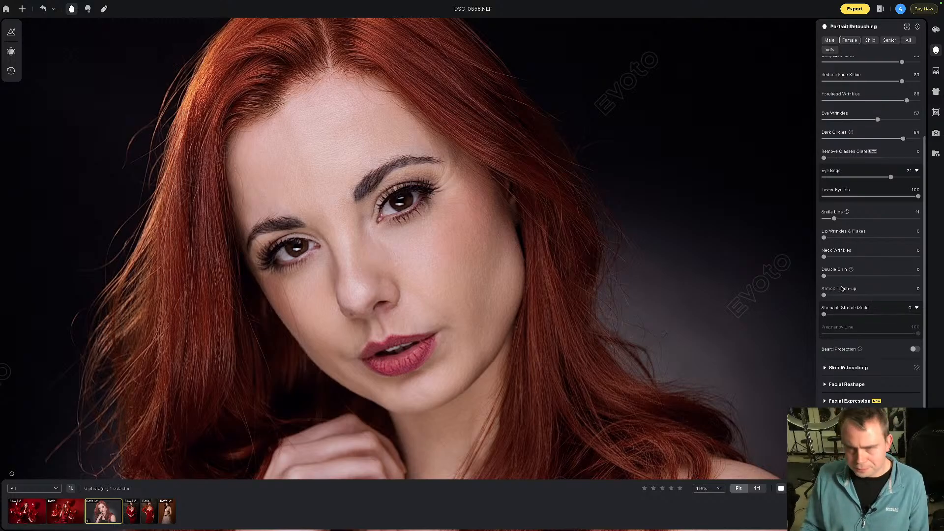
{"action": "left_click_drag", "start_coordinate": [824, 276], "coordinate": [852, 275]}
{"action": "double_click", "coordinate": [856, 275]}
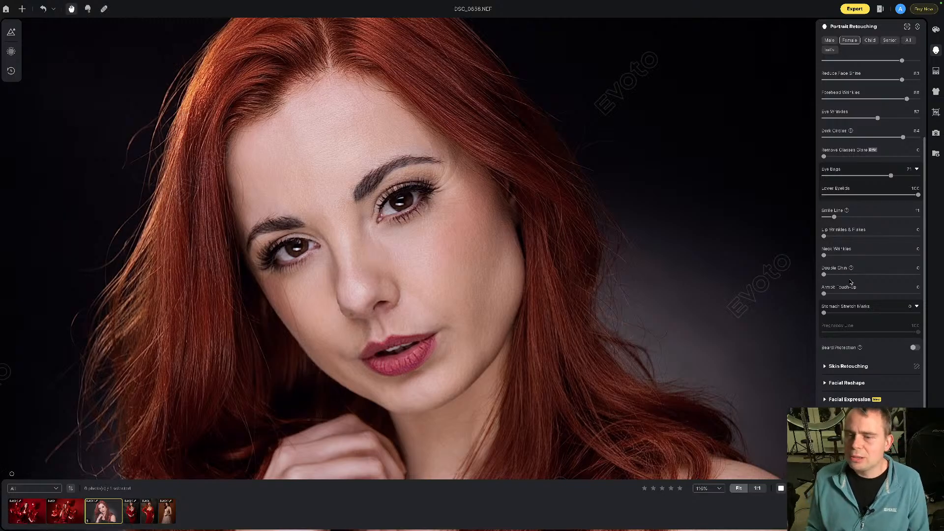
- In Skin Retouching, compare weak and strong facial Even (Dodge & Burn) and set it to 70, checking the whole portrait
{"action": "left_click", "coordinate": [826, 369]}
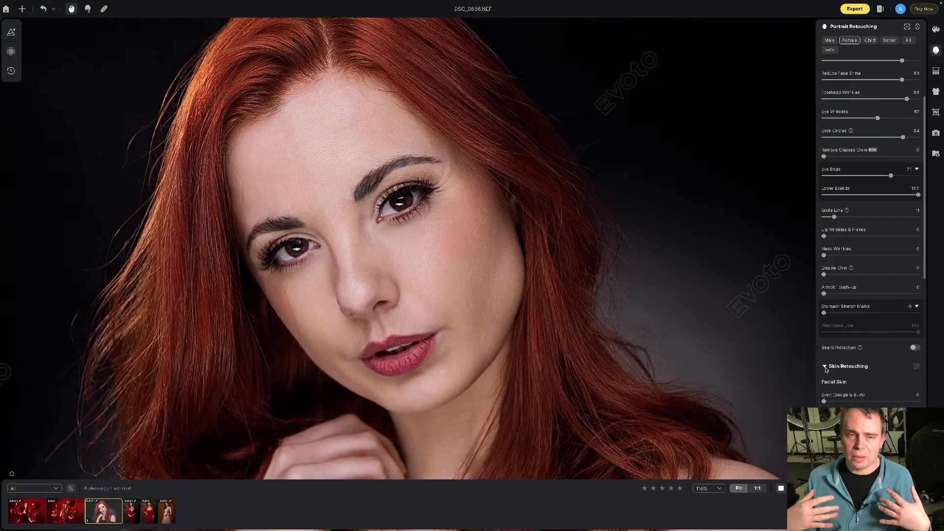
{"action": "scroll", "coordinate": [734, 233], "scroll_direction": "down", "scroll_amount": 3}
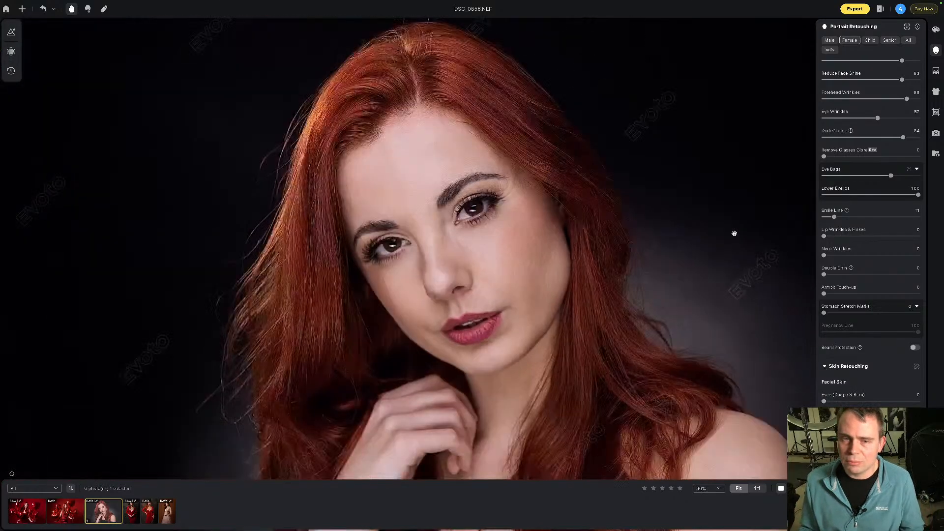
{"action": "scroll", "coordinate": [734, 231], "scroll_direction": "down", "scroll_amount": 1}
{"action": "scroll", "coordinate": [677, 217], "scroll_direction": "down", "scroll_amount": 1}
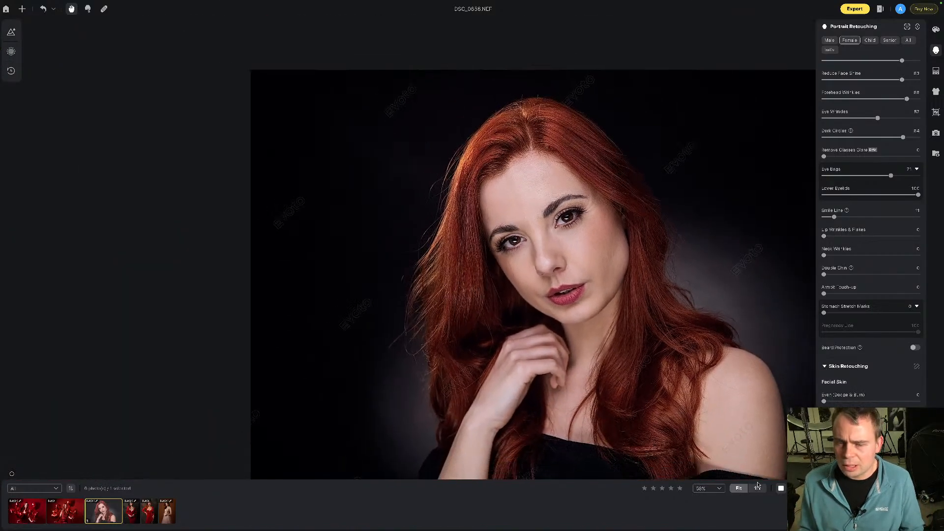
{"action": "left_click", "coordinate": [739, 489]}
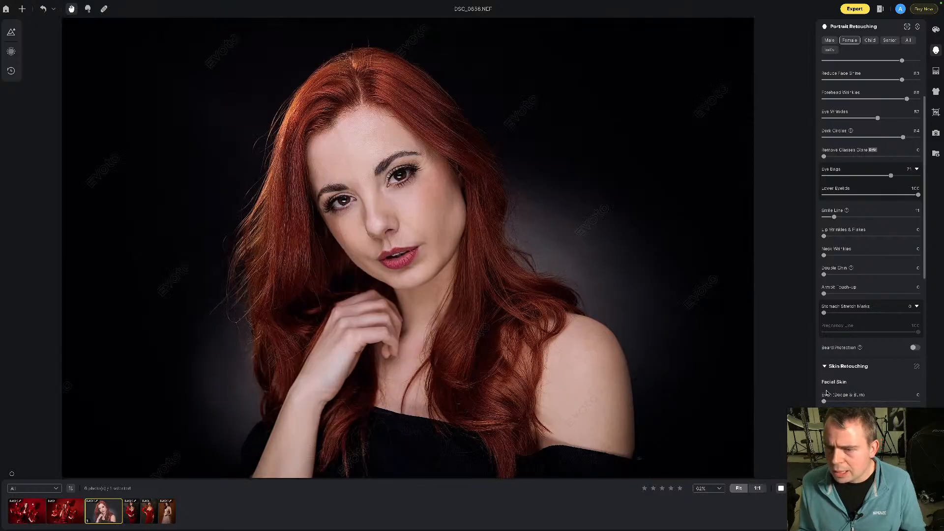
{"action": "scroll", "coordinate": [415, 181], "scroll_direction": "up", "scroll_amount": 3}
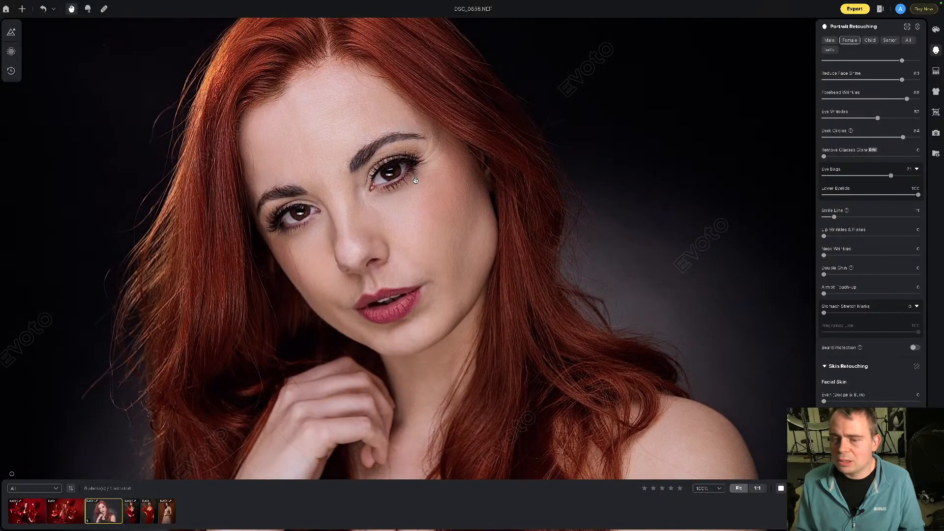
{"action": "scroll", "coordinate": [416, 180], "scroll_direction": "up", "scroll_amount": 1}
{"action": "left_click_drag", "start_coordinate": [824, 401], "coordinate": [851, 402]}
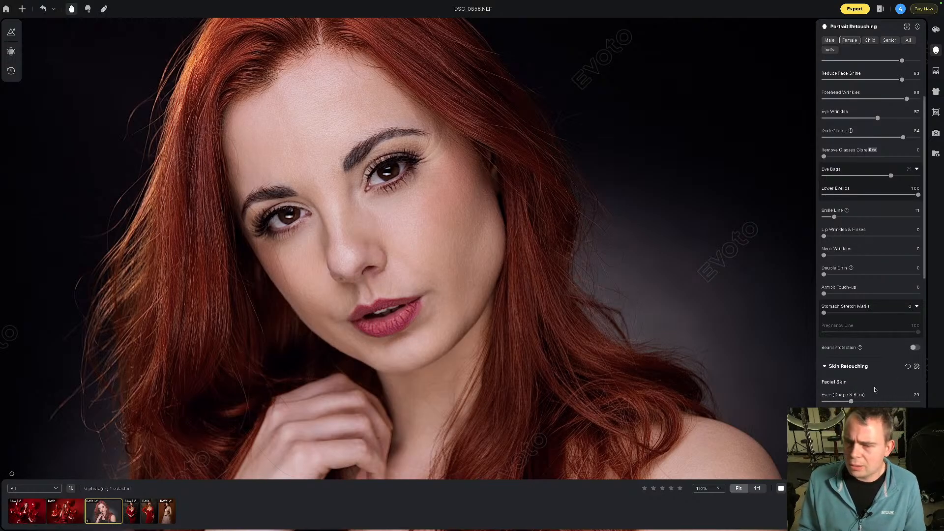
{"action": "left_click_drag", "start_coordinate": [900, 402], "coordinate": [906, 403]}
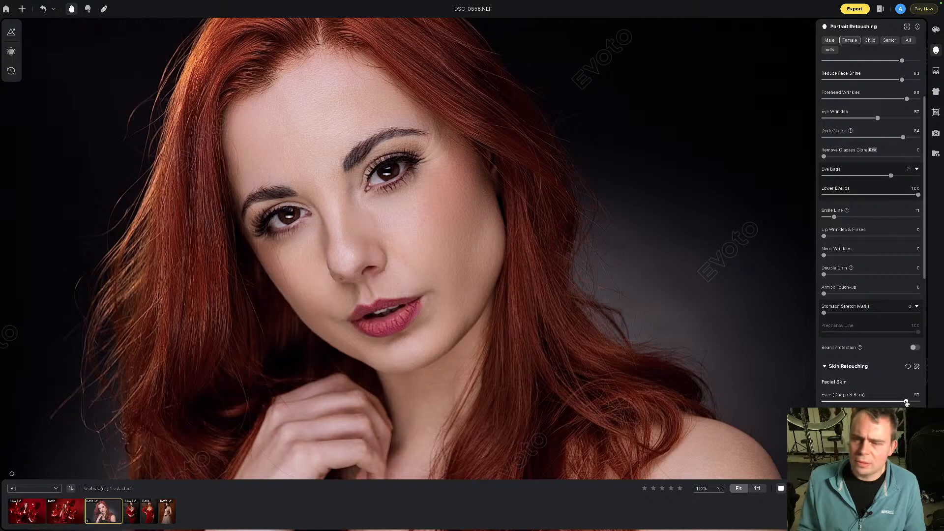
{"action": "left_click_drag", "start_coordinate": [904, 402], "coordinate": [898, 402]}
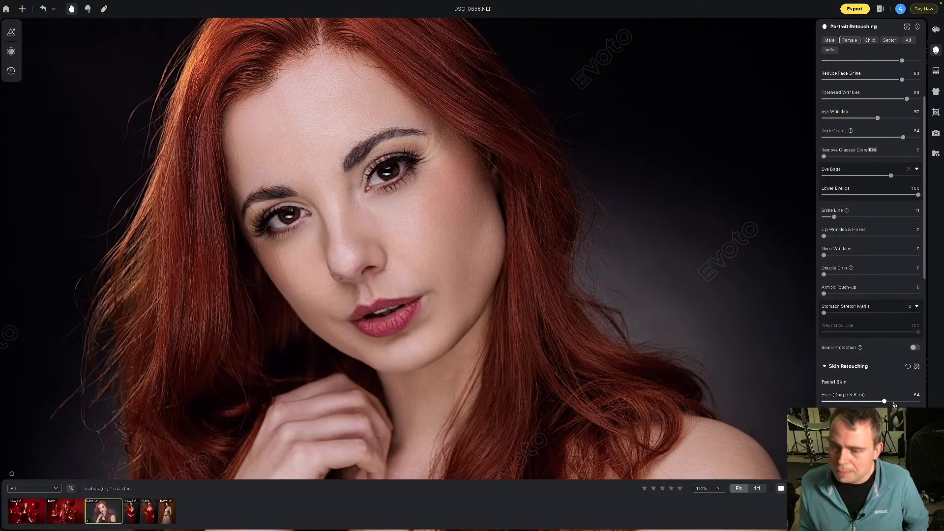
{"action": "left_click_drag", "start_coordinate": [884, 402], "coordinate": [890, 402]}
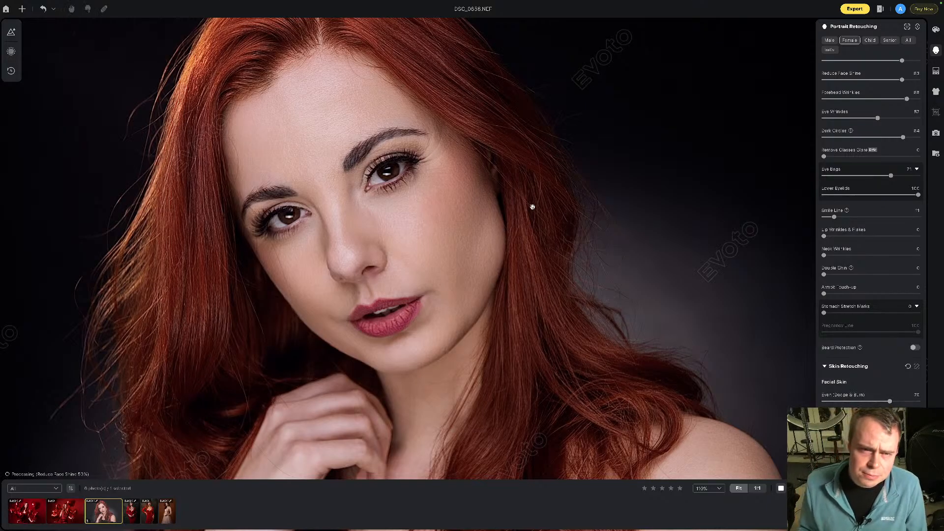
{"action": "scroll", "coordinate": [324, 102], "scroll_direction": "down", "scroll_amount": 5}
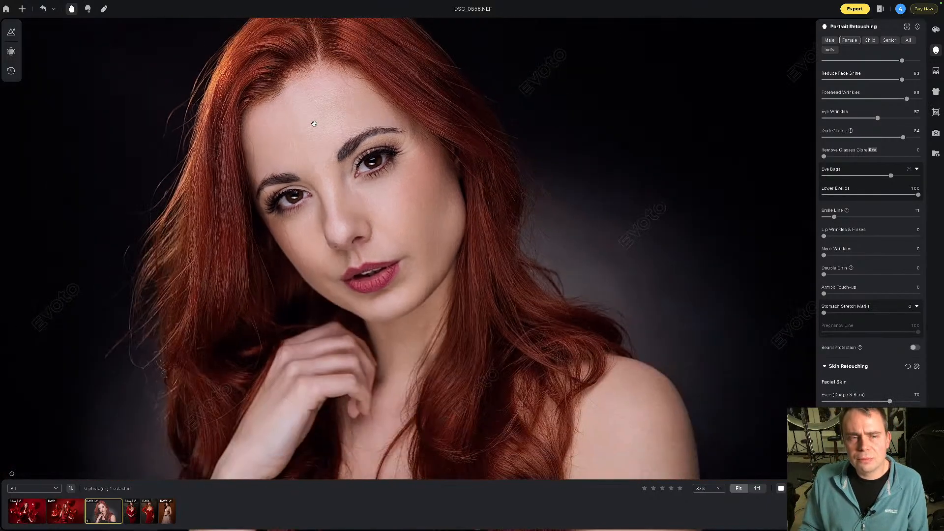
{"action": "scroll", "coordinate": [314, 123], "scroll_direction": "up", "scroll_amount": 1}
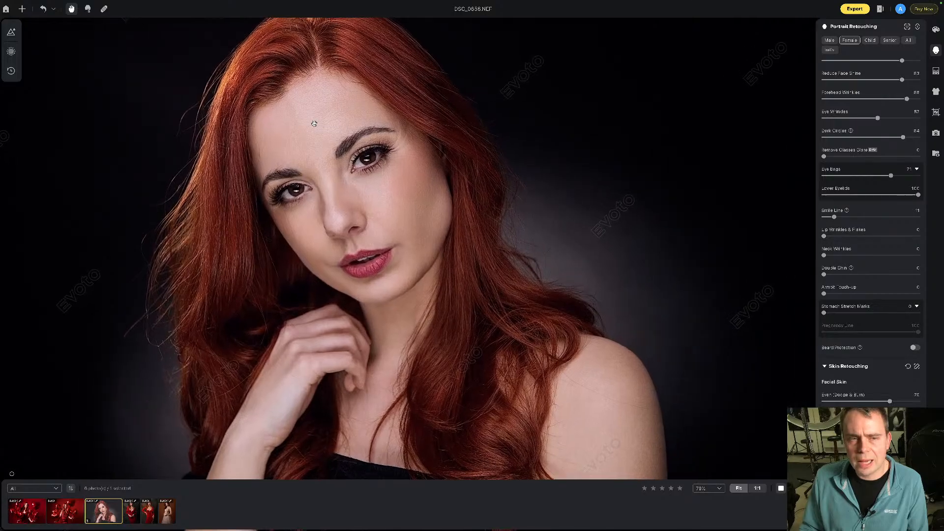
- Set the facial skin's Sculpt (Dodge & Burn) to 22 and Frequency Separation to 30, checking the portrait
{"action": "scroll", "coordinate": [863, 315], "scroll_direction": "down", "scroll_amount": 3}
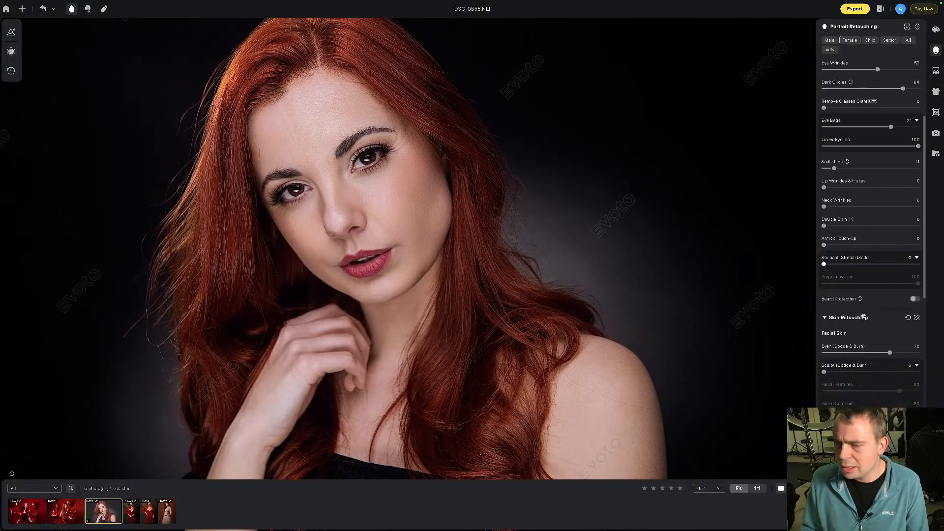
{"action": "scroll", "coordinate": [863, 315], "scroll_direction": "down", "scroll_amount": 1}
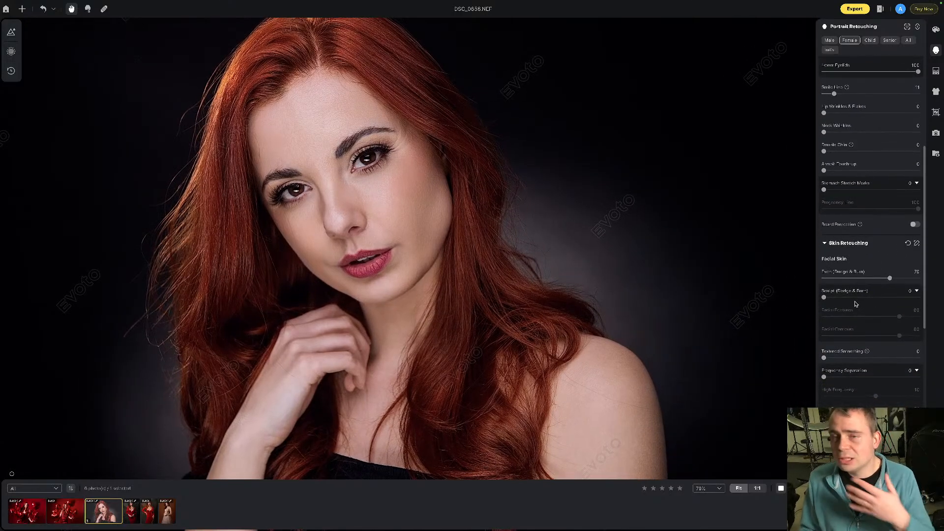
{"action": "left_click_drag", "start_coordinate": [825, 298], "coordinate": [844, 298]}
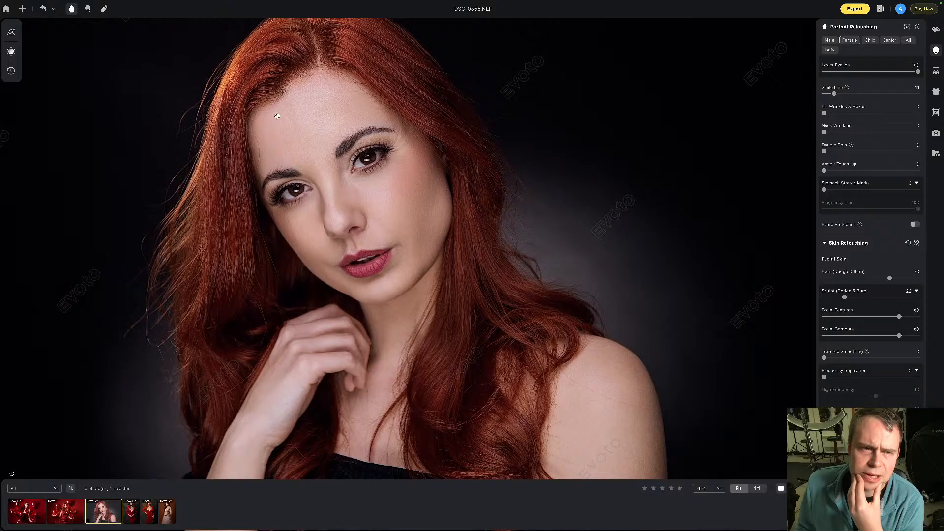
{"action": "scroll", "coordinate": [795, 295], "scroll_direction": "down", "scroll_amount": 3}
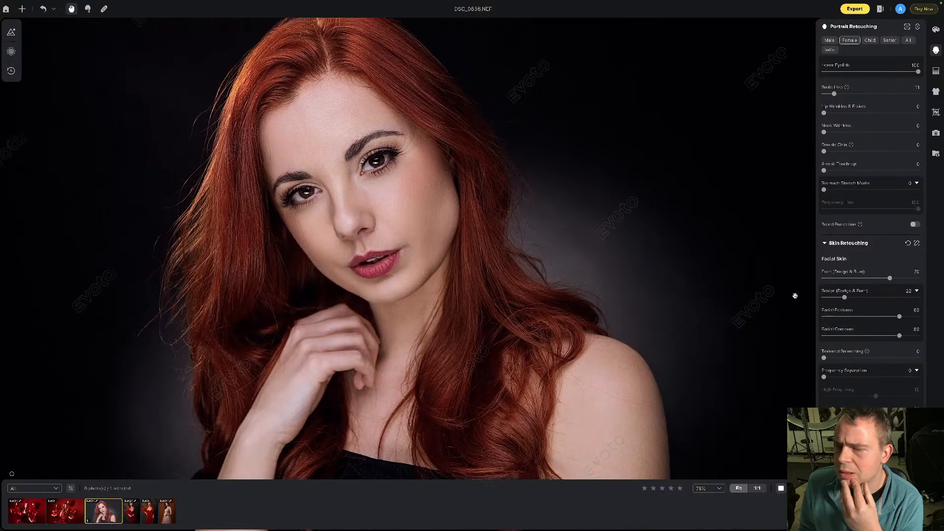
{"action": "scroll", "coordinate": [795, 295], "scroll_direction": "down", "scroll_amount": 2}
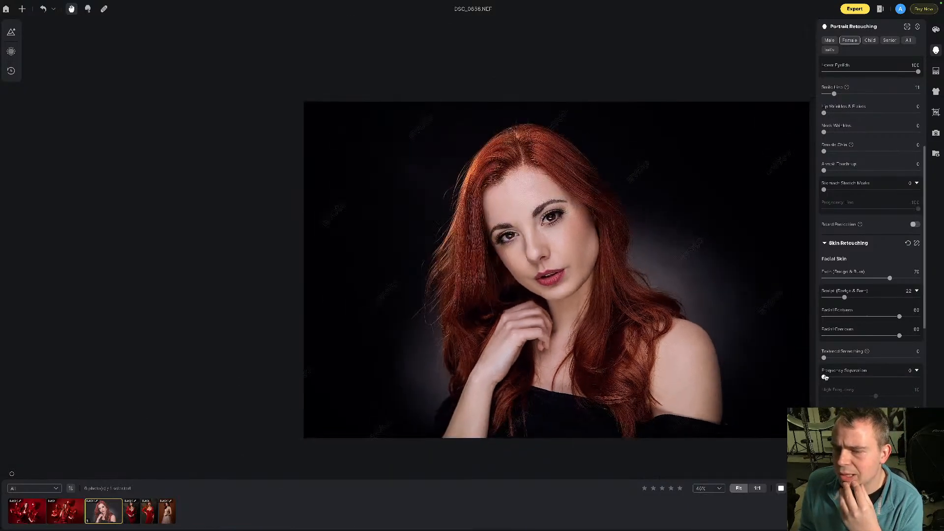
{"action": "left_click_drag", "start_coordinate": [824, 378], "coordinate": [852, 378]}
{"action": "scroll", "coordinate": [536, 197], "scroll_direction": "up", "scroll_amount": 2}
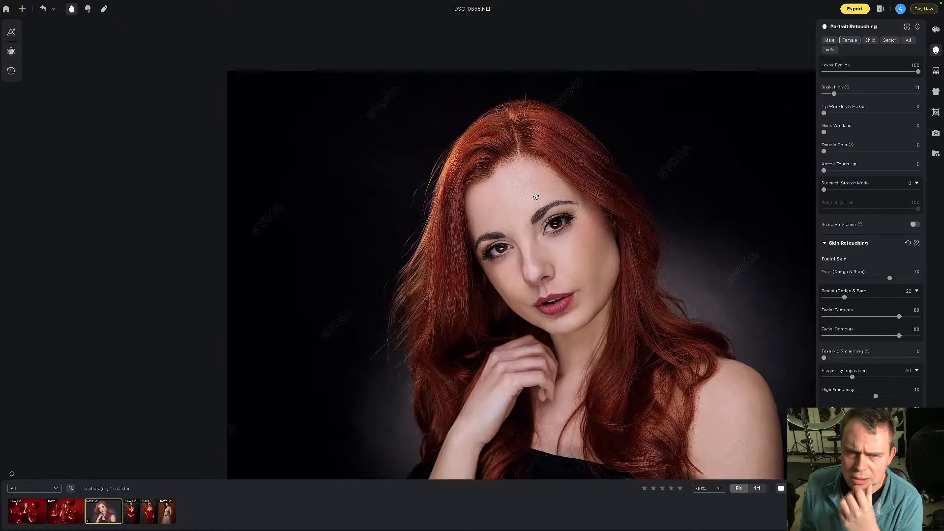
- Reset the facial skin's Frequency Separation to 0 and lower Sculpt (Dodge & Burn) to 7, checking the face up close
{"action": "scroll", "coordinate": [536, 198], "scroll_direction": "down", "scroll_amount": 1}
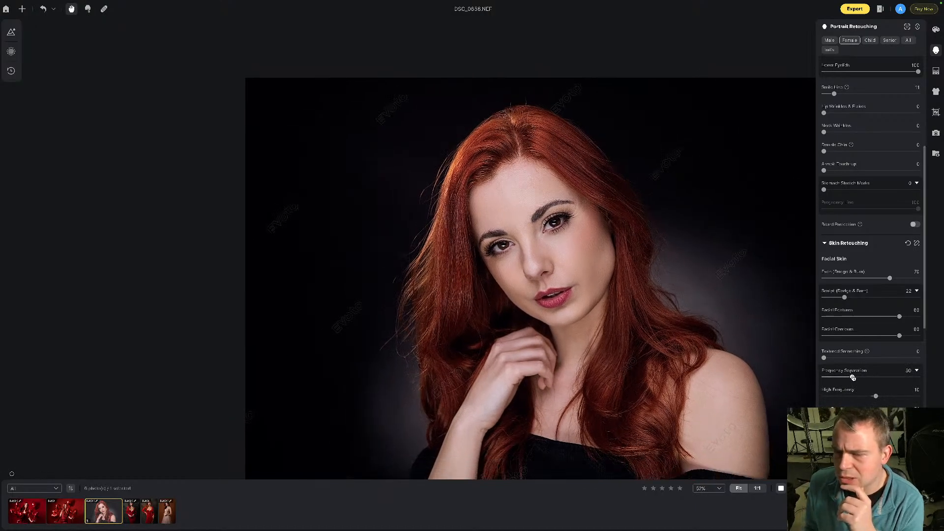
{"action": "left_click_drag", "start_coordinate": [852, 377], "coordinate": [823, 378]}
{"action": "left_click_drag", "start_coordinate": [845, 297], "coordinate": [831, 300]}
{"action": "scroll", "coordinate": [545, 195], "scroll_direction": "up", "scroll_amount": 4}
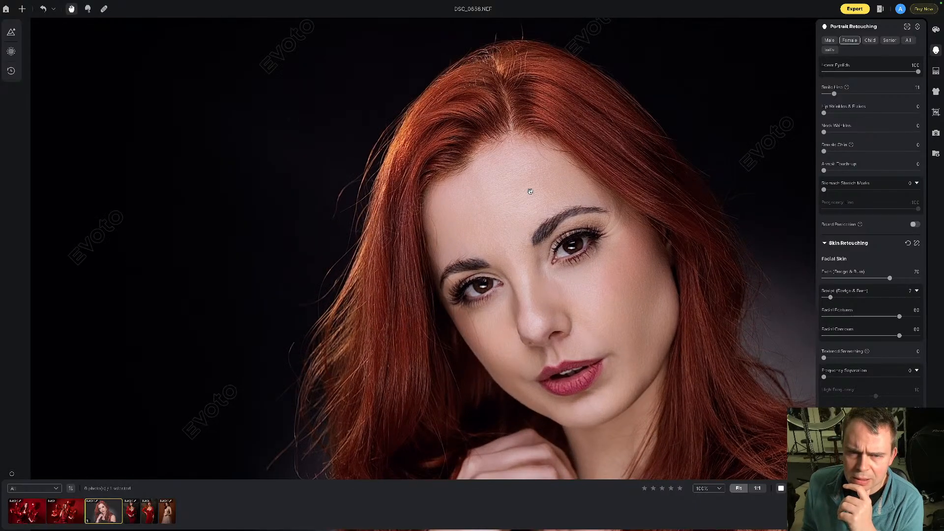
{"action": "scroll", "coordinate": [531, 194], "scroll_direction": "down", "scroll_amount": 3}
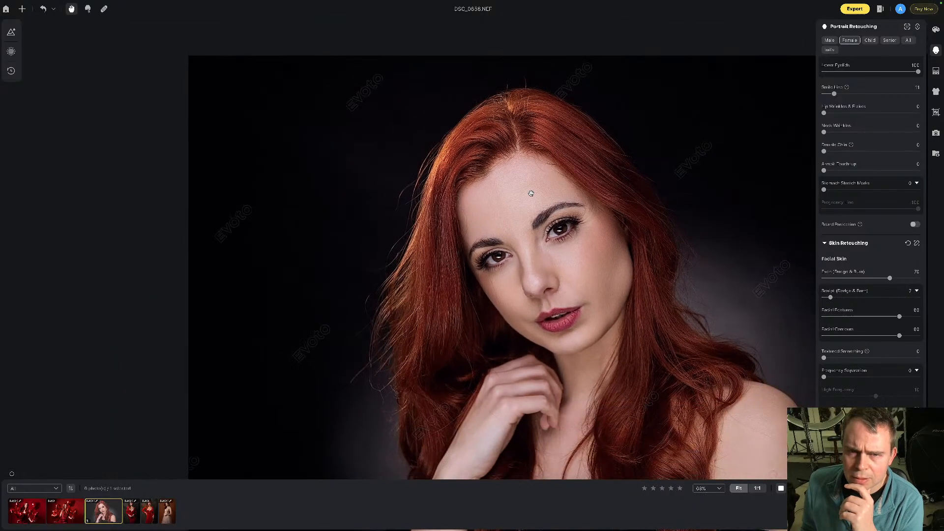
{"action": "scroll", "coordinate": [850, 363], "scroll_direction": "down", "scroll_amount": 3}
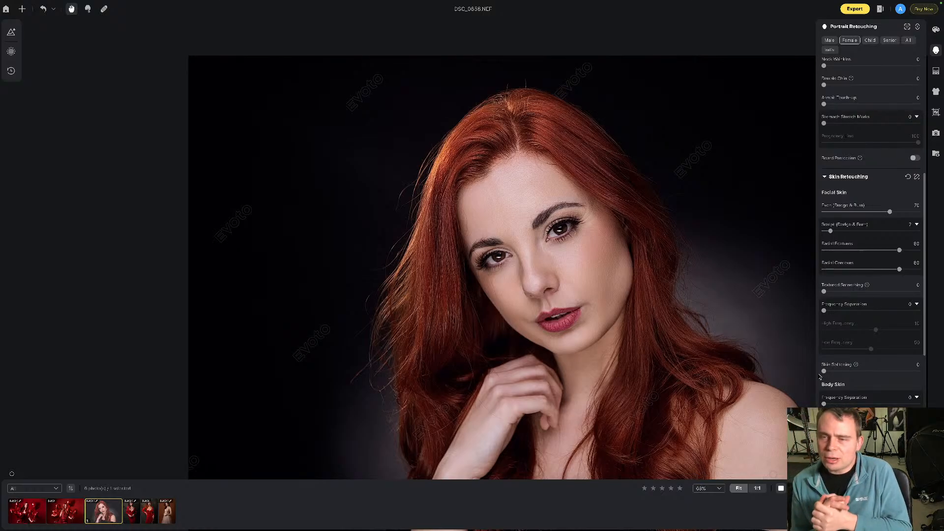
- Try facial Even (Dodge & Burn) at 65 and Sculpt (Dodge & Burn) at 39, checking the face and the whole portrait
{"action": "scroll", "coordinate": [820, 377], "scroll_direction": "down", "scroll_amount": 1}
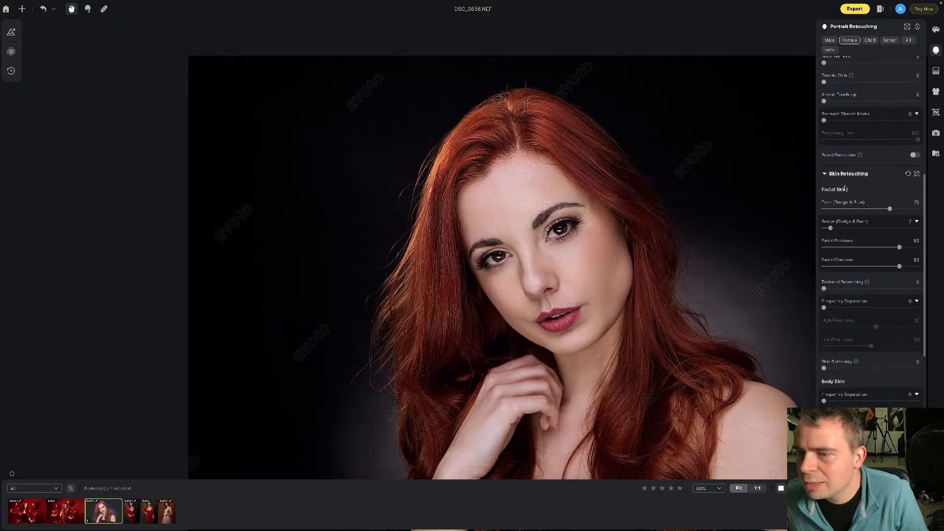
{"action": "mouse_move", "coordinate": [889, 208]}
{"action": "left_mouse_down"}
{"action": "mouse_move", "coordinate": [878, 208]}
{"action": "mouse_move", "coordinate": [885, 212]}
{"action": "left_mouse_up"}
{"action": "scroll", "coordinate": [878, 212], "scroll_direction": "down", "scroll_amount": 1}
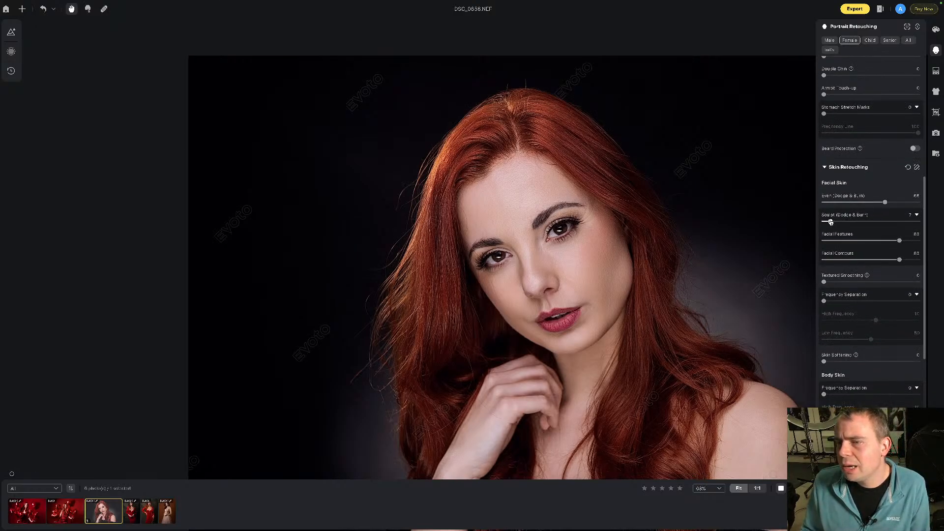
{"action": "left_click_drag", "start_coordinate": [830, 222], "coordinate": [861, 222]}
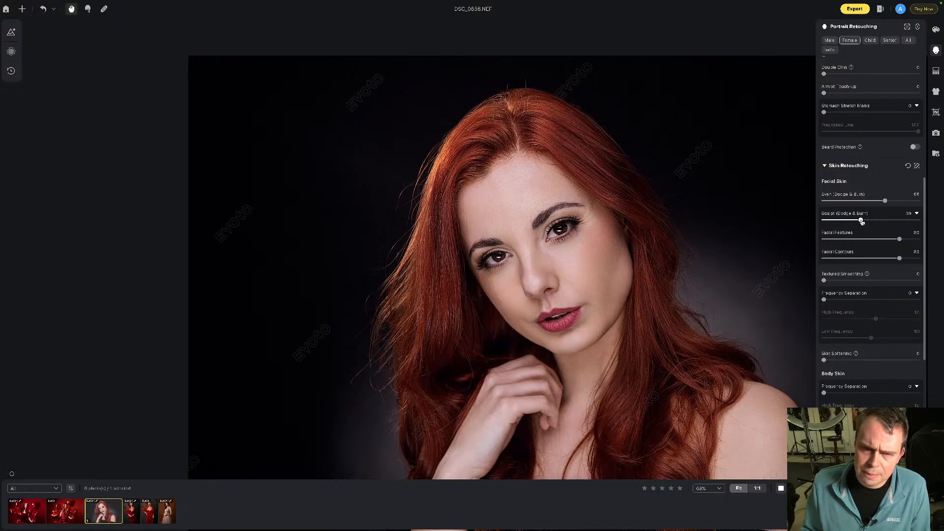
{"action": "scroll", "coordinate": [619, 213], "scroll_direction": "up", "scroll_amount": 3}
{"action": "scroll", "coordinate": [619, 213], "scroll_direction": "down", "scroll_amount": 4}
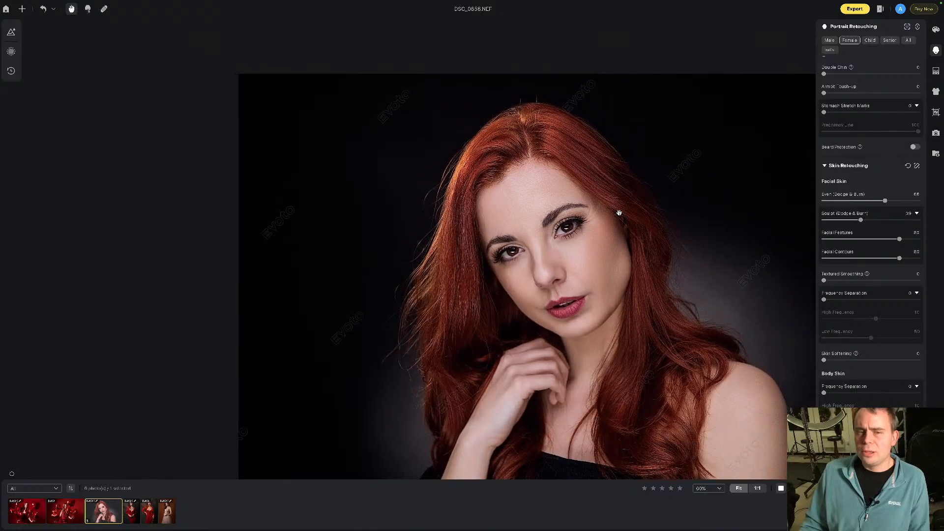
{"action": "scroll", "coordinate": [610, 121], "scroll_direction": "down", "scroll_amount": 1}
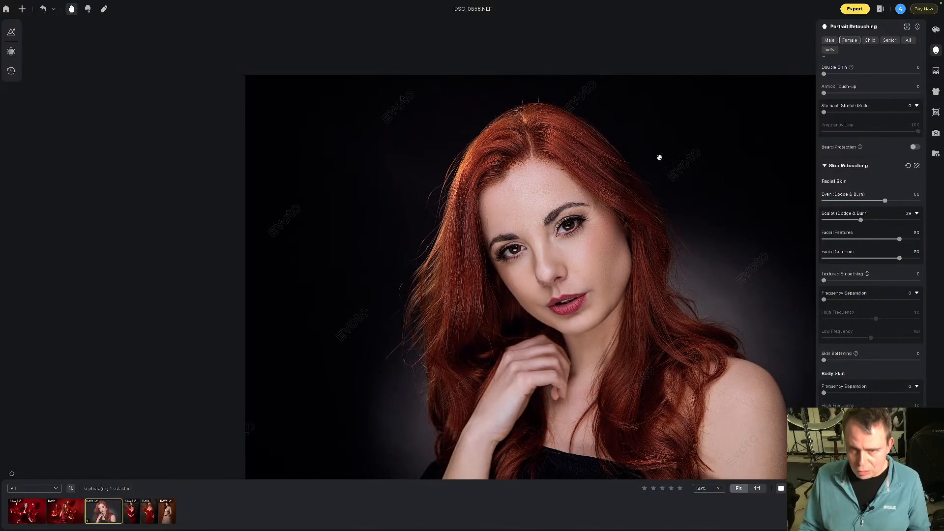
{"action": "scroll", "coordinate": [673, 180], "scroll_direction": "down", "scroll_amount": 1}
{"action": "scroll", "coordinate": [674, 180], "scroll_direction": "down", "scroll_amount": 1}
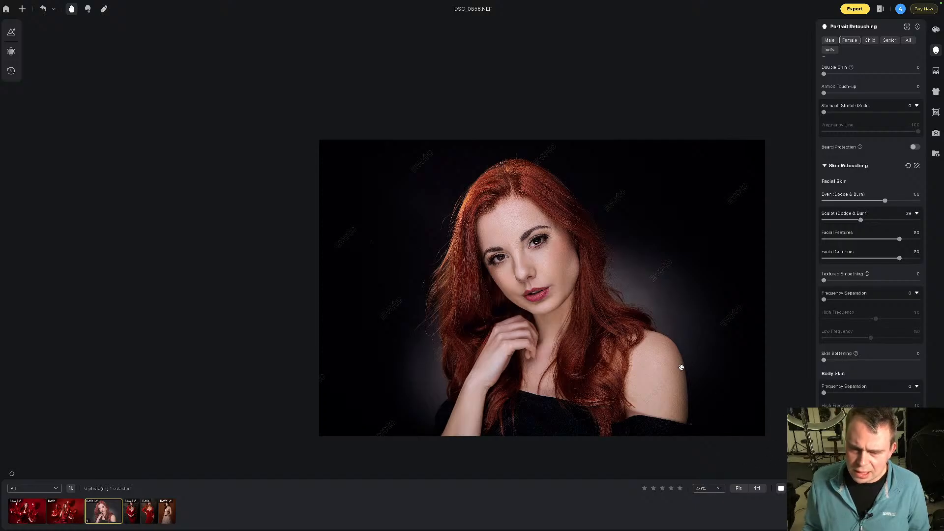
{"action": "left_click", "coordinate": [738, 488]}
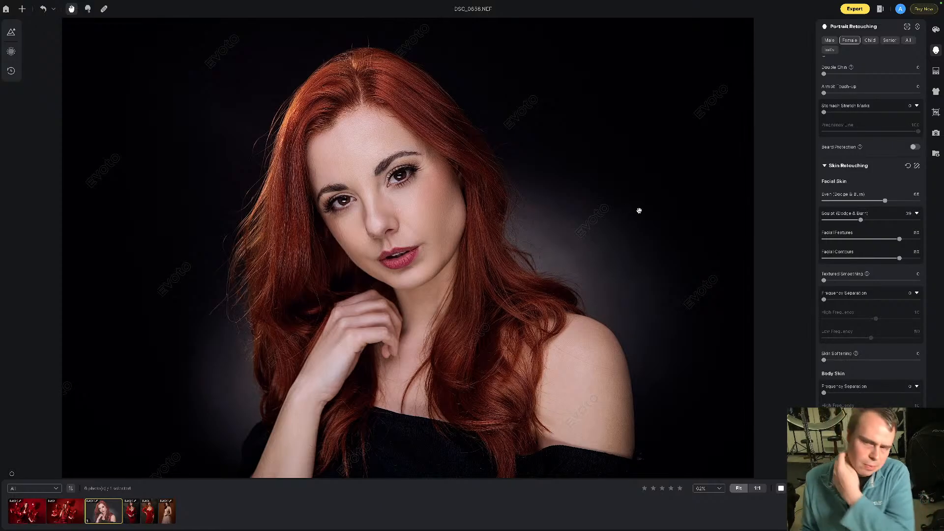
- Lower the facial skin's Even (Dodge & Burn) to 45 and Sculpt (Dodge & Burn) to 23, inspecting the face
{"action": "left_click", "coordinate": [857, 222]}
{"action": "mouse_move", "coordinate": [857, 222]}
{"action": "left_mouse_down"}
{"action": "mouse_move", "coordinate": [845, 220]}
{"action": "mouse_move", "coordinate": [880, 202]}
{"action": "mouse_move", "coordinate": [870, 202]}
{"action": "left_mouse_up"}
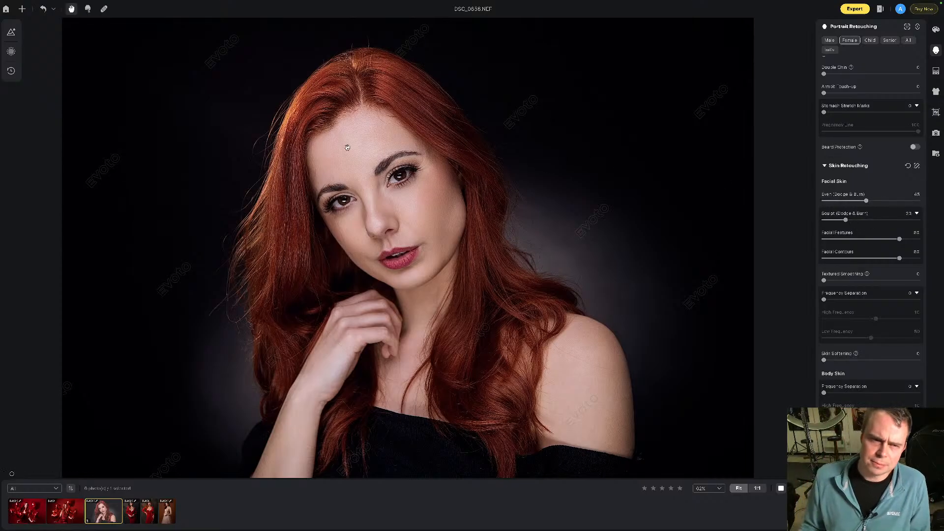
{"action": "scroll", "coordinate": [347, 147], "scroll_direction": "up", "scroll_amount": 2}
{"action": "scroll", "coordinate": [347, 147], "scroll_direction": "down", "scroll_amount": 2}
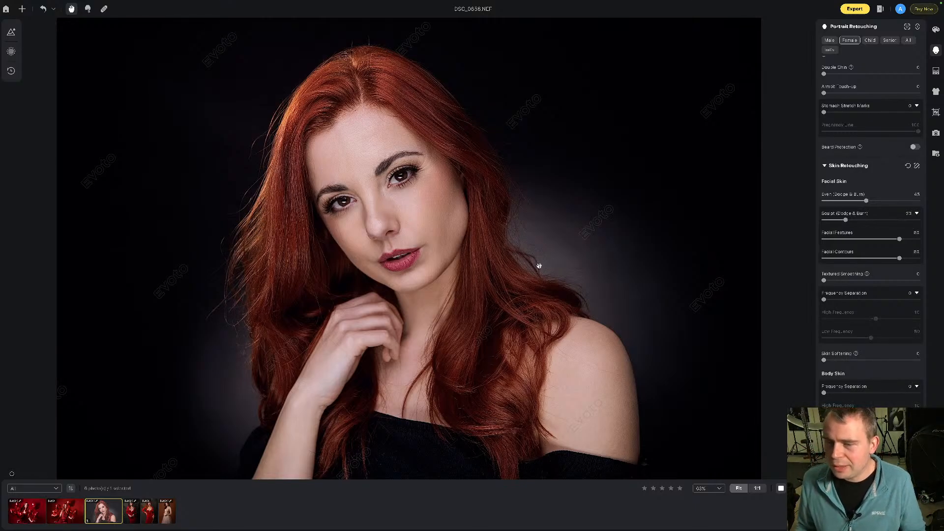
- Try near-maximum Frequency Separation on the body skin with a raised High Frequency and Low Frequency 66, judging the shoulder up close
{"action": "scroll", "coordinate": [824, 302], "scroll_direction": "down", "scroll_amount": 2}
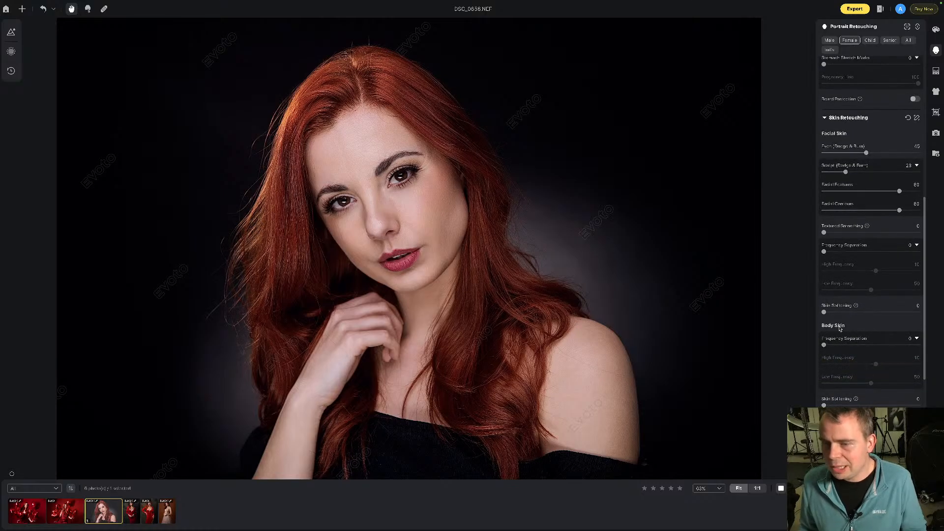
{"action": "left_click_drag", "start_coordinate": [825, 346], "coordinate": [884, 346]}
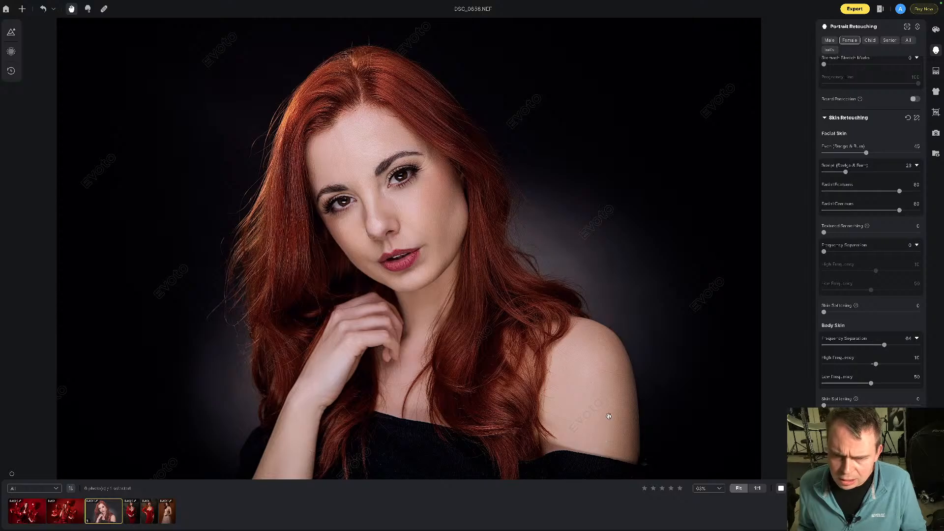
{"action": "scroll", "coordinate": [607, 413], "scroll_direction": "up", "scroll_amount": 5}
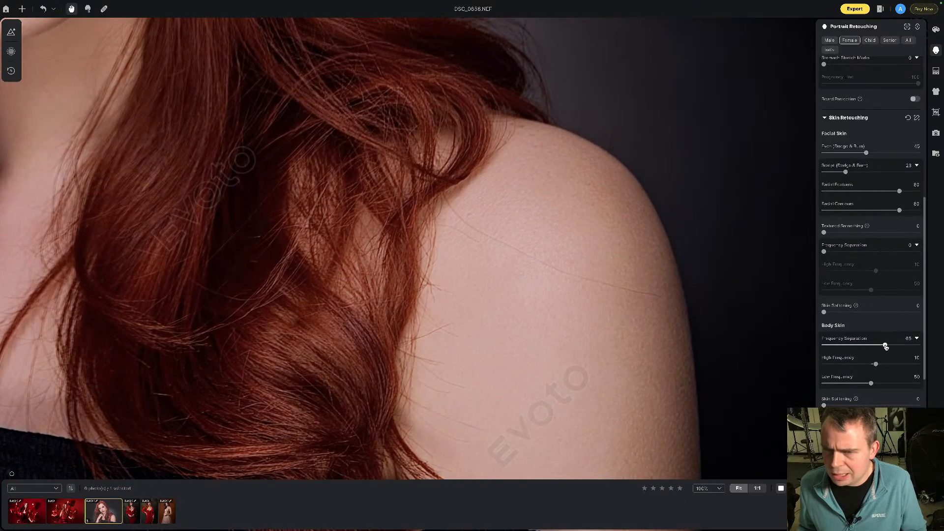
{"action": "left_click_drag", "start_coordinate": [885, 345], "coordinate": [915, 346]}
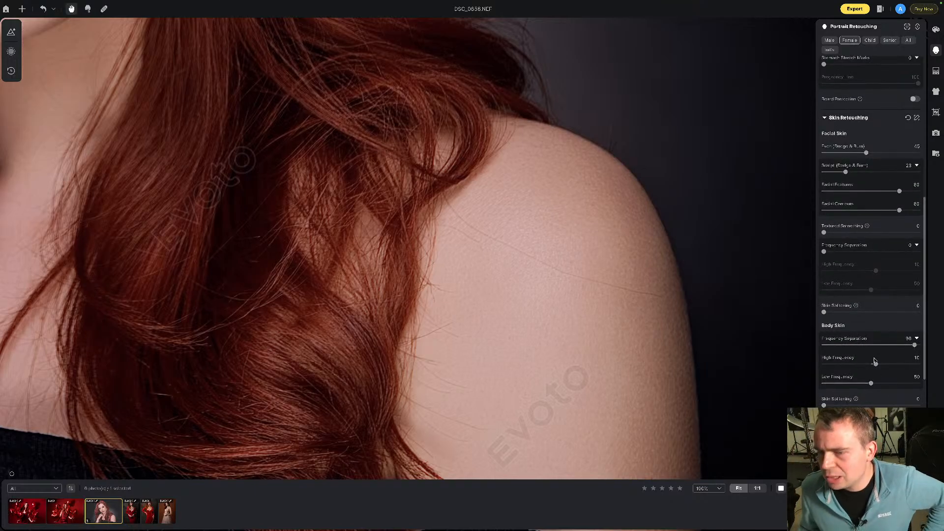
{"action": "left_click_drag", "start_coordinate": [879, 367], "coordinate": [890, 365]}
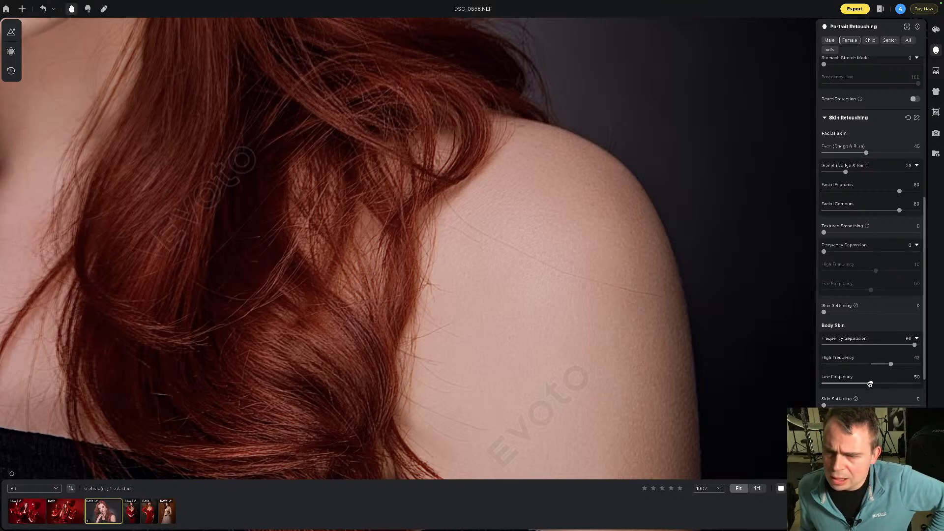
{"action": "left_click_drag", "start_coordinate": [854, 384], "coordinate": [886, 384]}
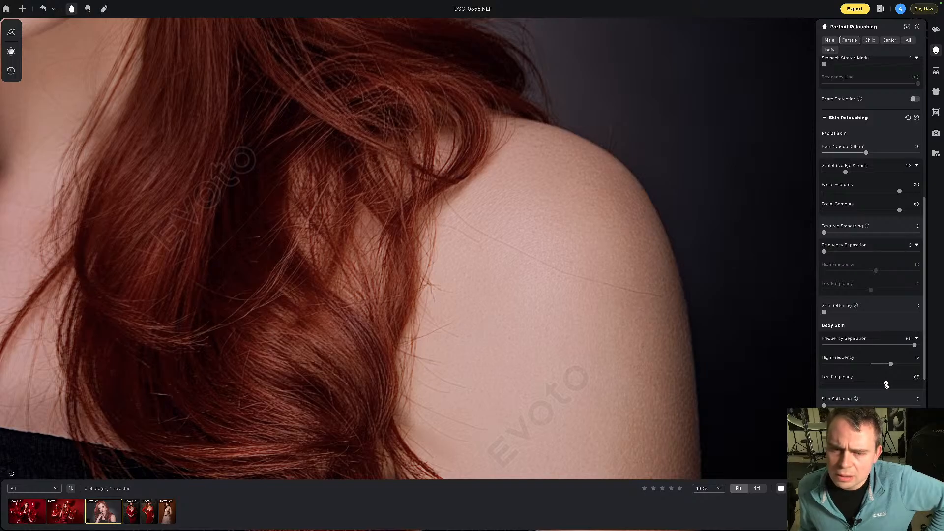
- Set the body skin's Frequency Separation to 45, High Frequency to 8 and Low Frequency to 50, checking the shoulder and whole portrait
{"action": "left_click_drag", "start_coordinate": [891, 363], "coordinate": [865, 346]}
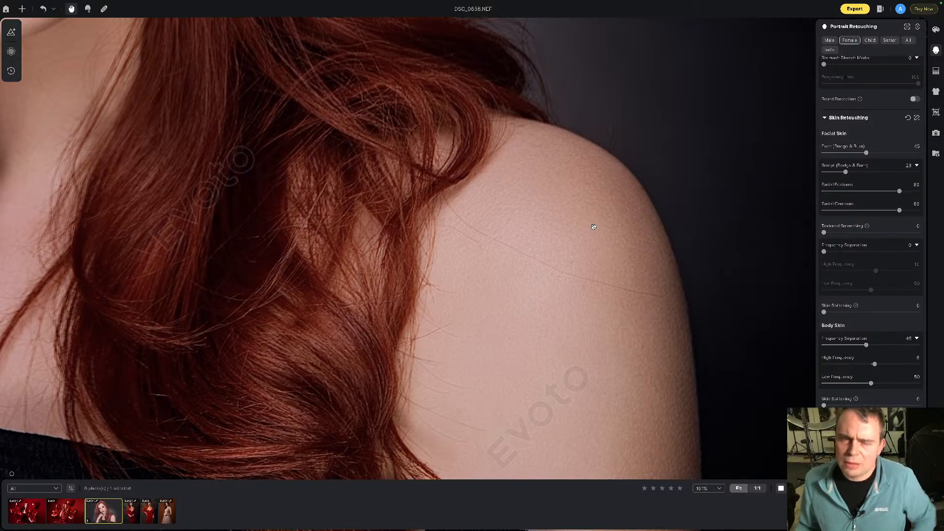
{"action": "scroll", "coordinate": [594, 227], "scroll_direction": "up", "scroll_amount": 5}
{"action": "scroll", "coordinate": [593, 227], "scroll_direction": "down", "scroll_amount": 7}
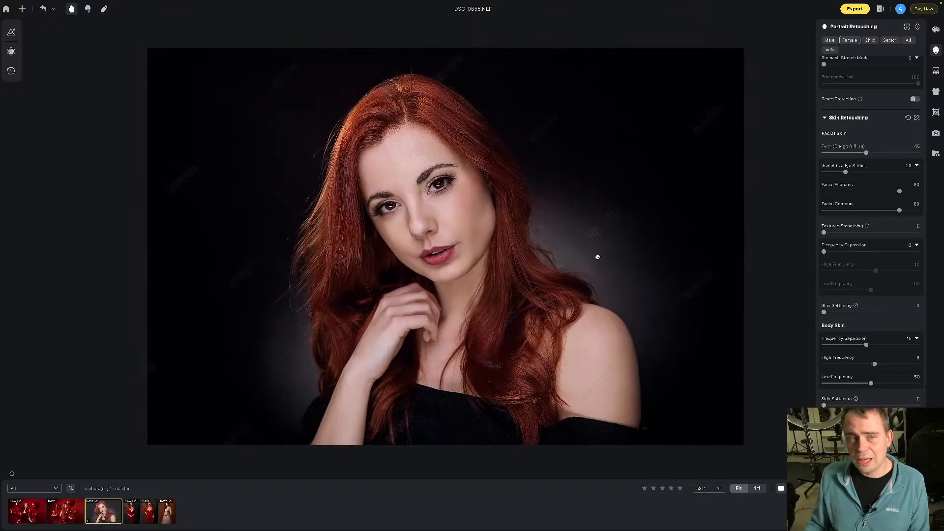
- Raise the body skin's Skin Softening to 91, checking the effect on the portrait
{"action": "scroll", "coordinate": [883, 339], "scroll_direction": "down", "scroll_amount": 5}
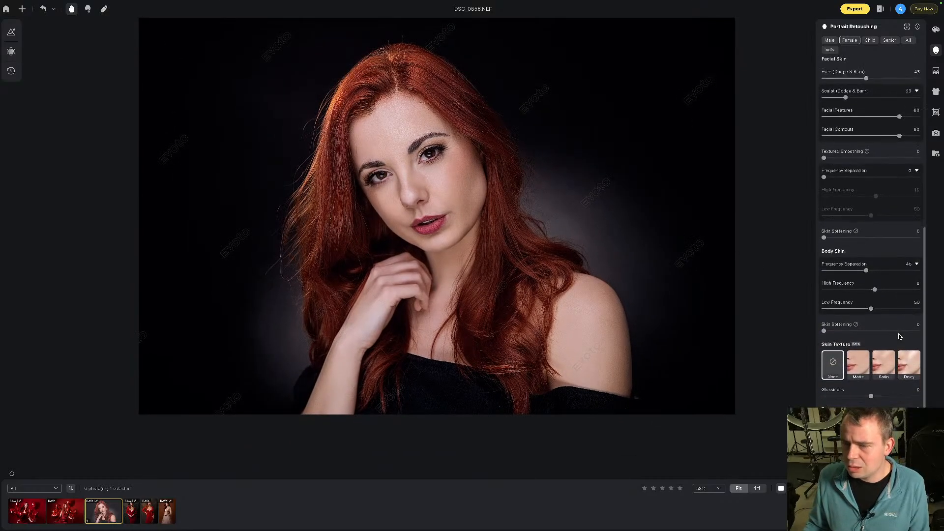
{"action": "left_click_drag", "start_coordinate": [824, 293], "coordinate": [890, 293]}
{"action": "scroll", "coordinate": [407, 130], "scroll_direction": "up", "scroll_amount": 5}
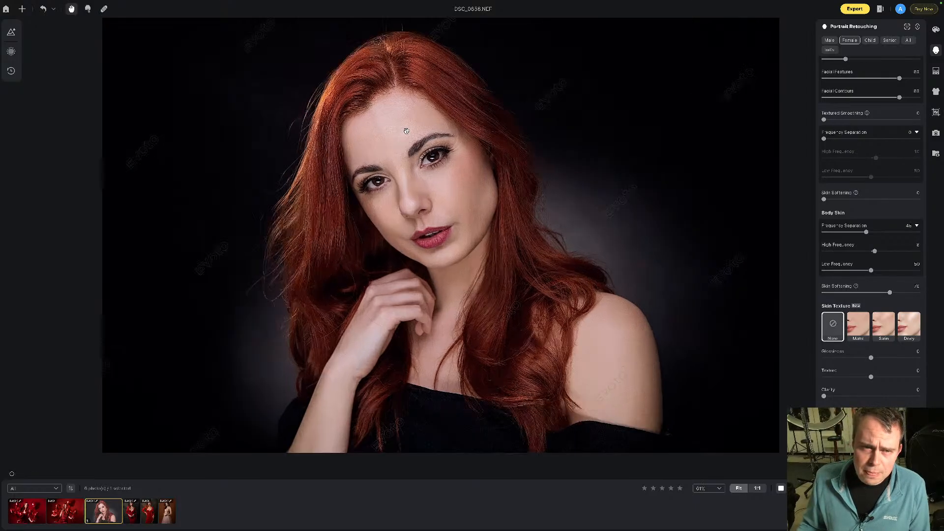
{"action": "left_click_drag", "start_coordinate": [890, 293], "coordinate": [909, 293]}
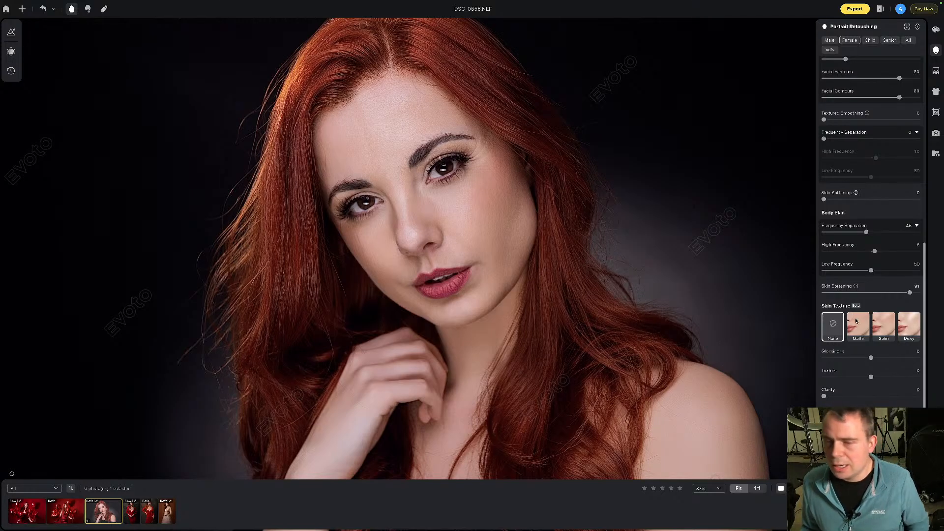
- Compare the Matte, Satin and Dewy skin textures on the face and the whole portrait, and keep Matte
{"action": "left_click", "coordinate": [856, 322]}
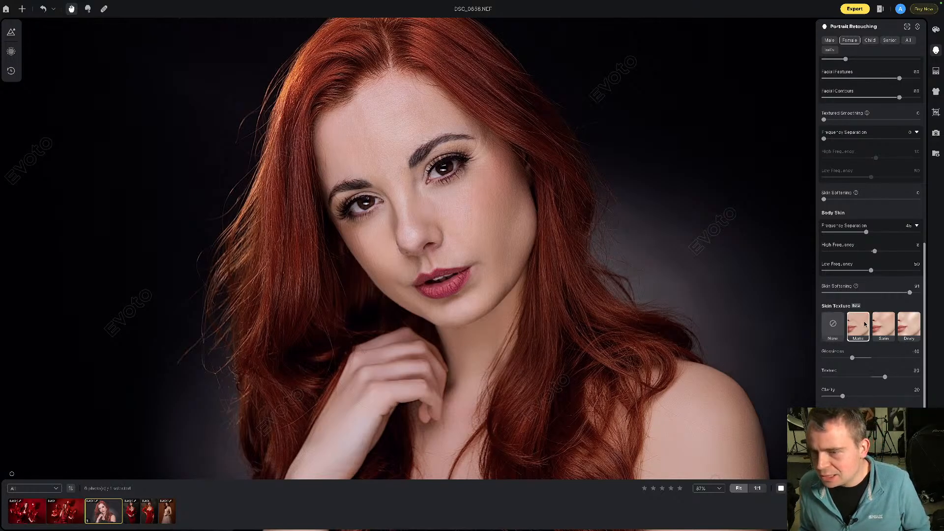
{"action": "left_click", "coordinate": [887, 326]}
{"action": "left_click", "coordinate": [868, 327]}
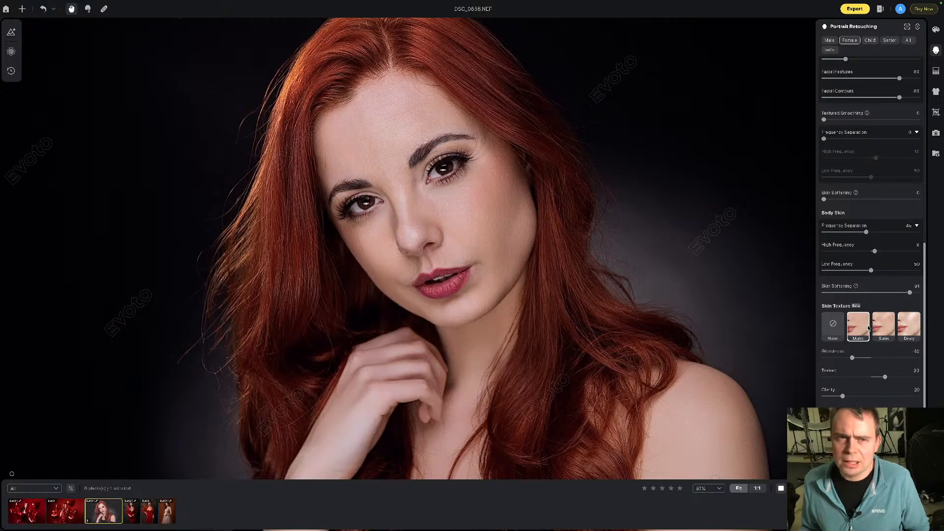
{"action": "left_click", "coordinate": [883, 327]}
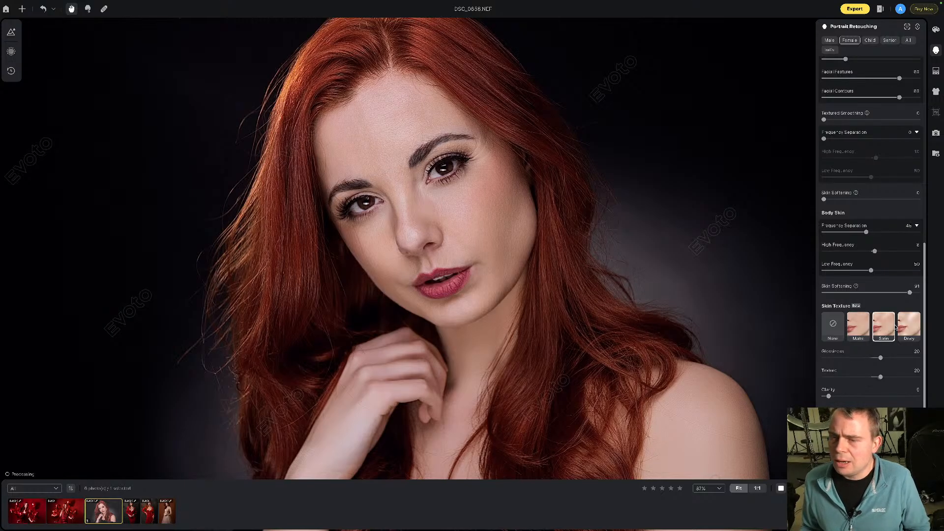
{"action": "left_click", "coordinate": [868, 325]}
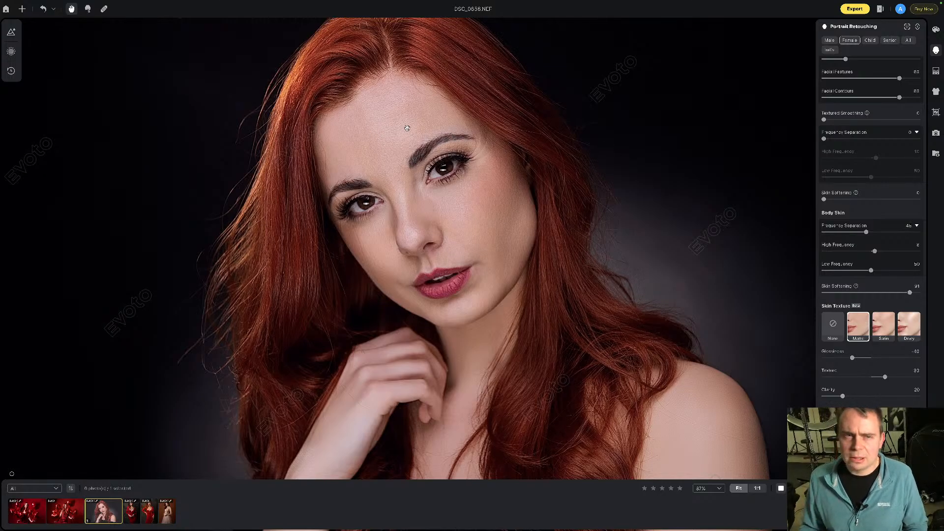
{"action": "left_click", "coordinate": [908, 323]}
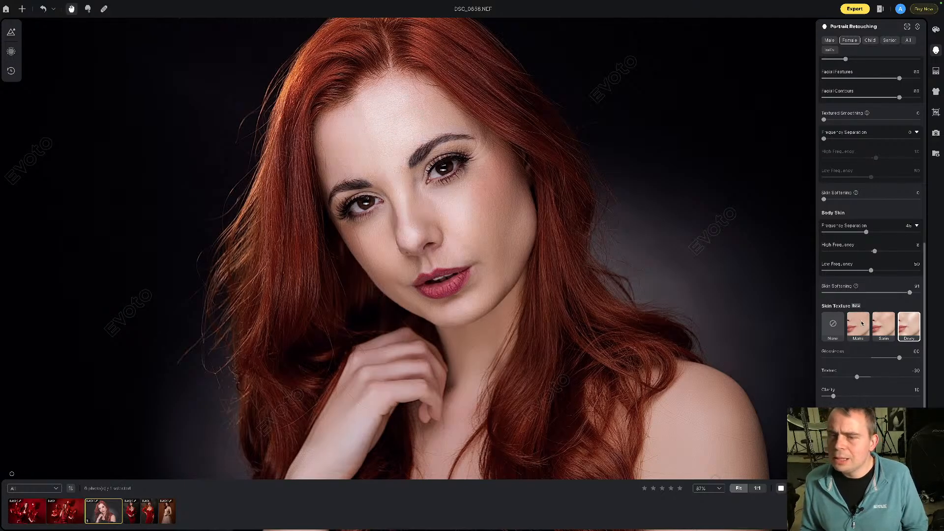
{"action": "left_click", "coordinate": [861, 323]}
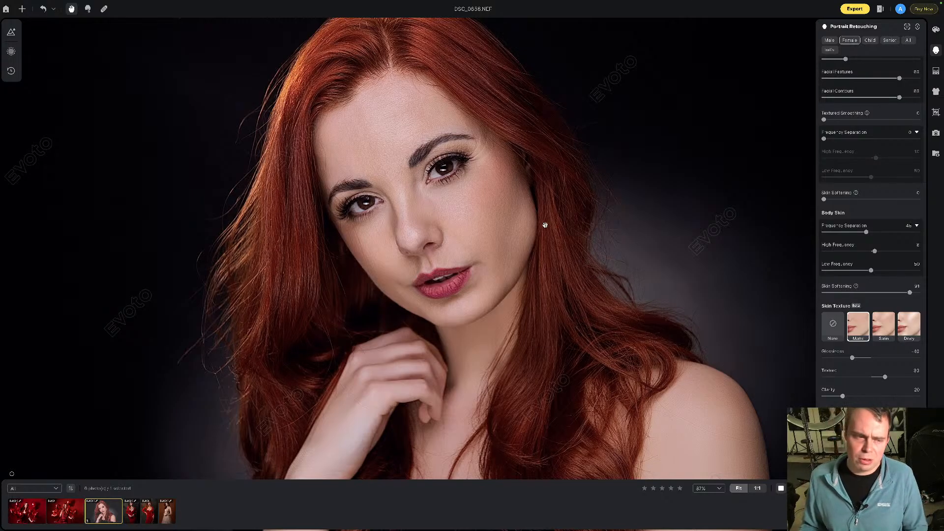
{"action": "scroll", "coordinate": [545, 225], "scroll_direction": "down", "scroll_amount": 5}
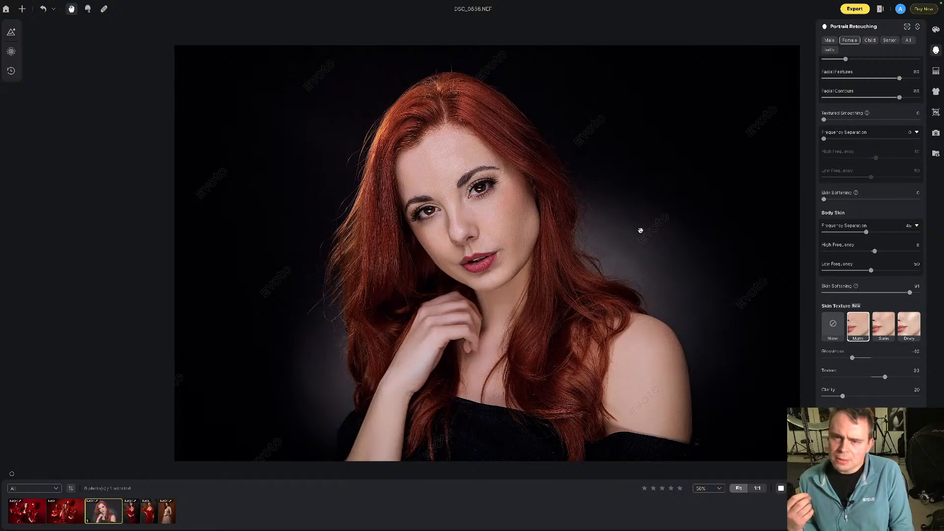
{"action": "left_click", "coordinate": [892, 335]}
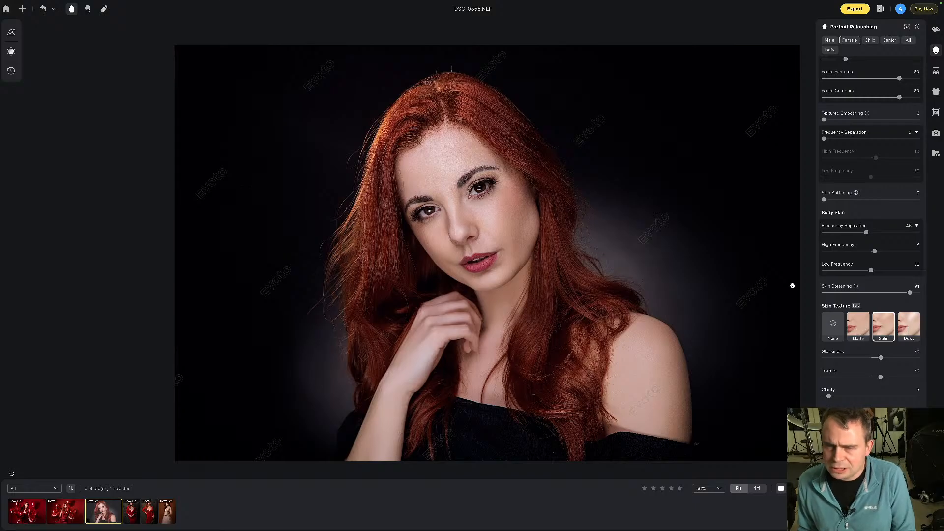
{"action": "left_click", "coordinate": [861, 325]}
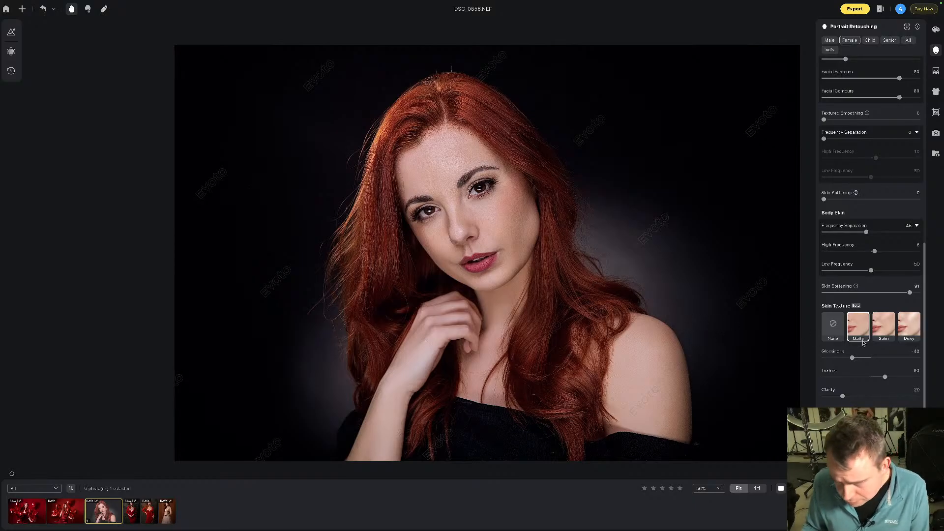
- Soften the Matte skin texture by setting Glossiness to -16 and Texture to 15
{"action": "scroll", "coordinate": [863, 347], "scroll_direction": "down", "scroll_amount": 1}
{"action": "left_click_drag", "start_coordinate": [852, 328], "coordinate": [878, 347]}
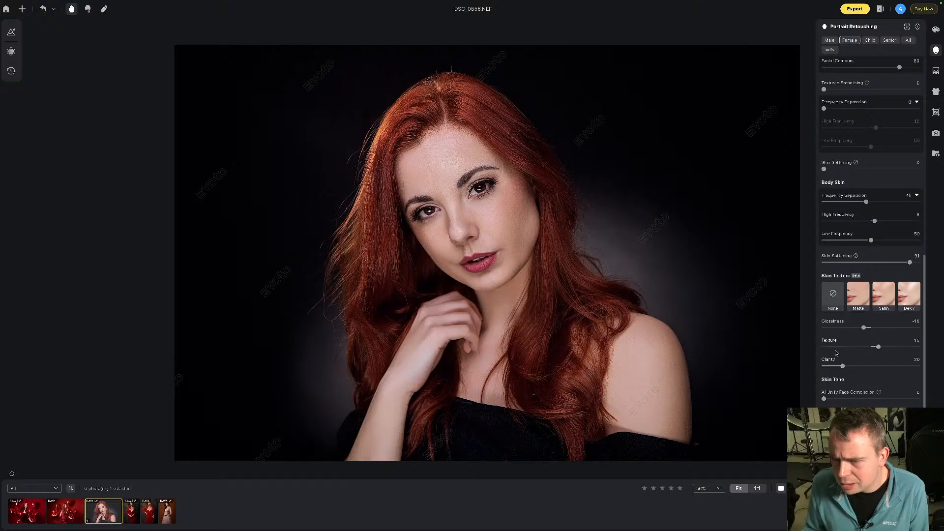
{"action": "scroll", "coordinate": [835, 353], "scroll_direction": "down", "scroll_amount": 4}
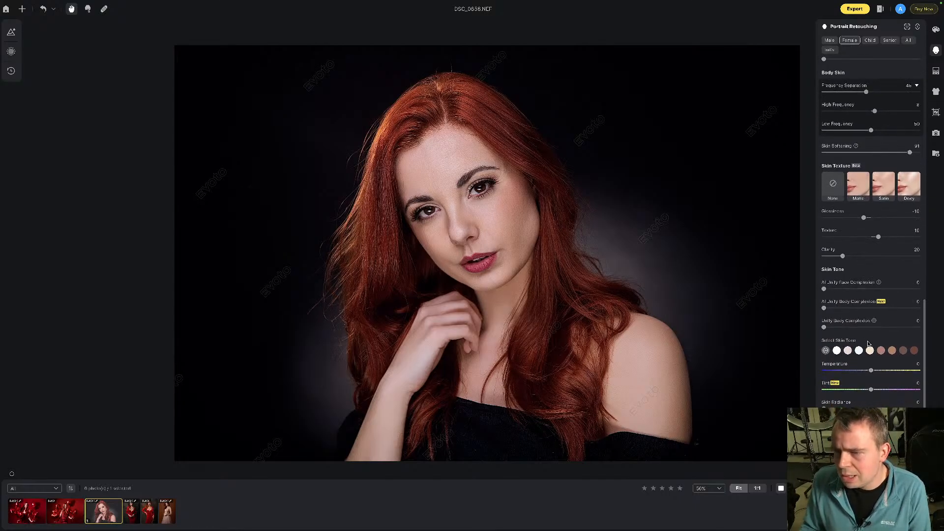
- Try the medium and darker Skin Tone swatches and the cream one on the portrait, and clear the selected skin tone
{"action": "left_click", "coordinate": [880, 351]}
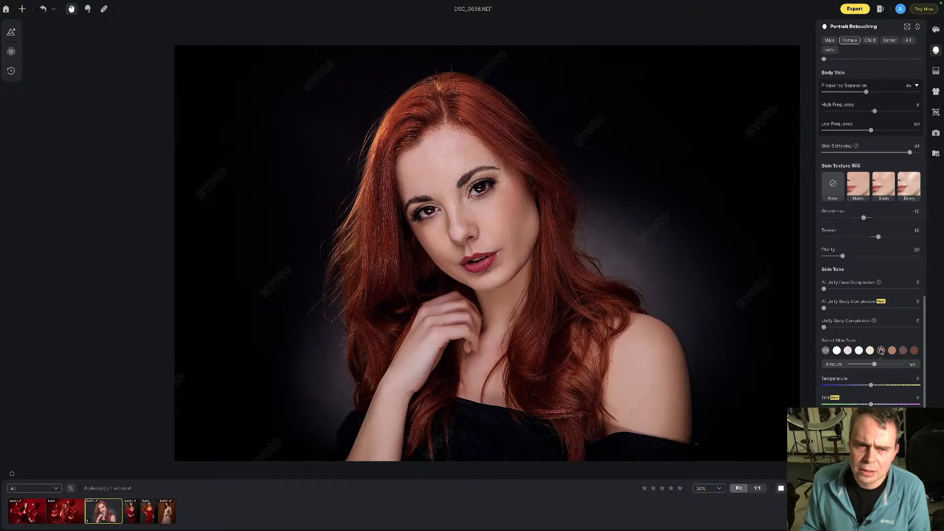
{"action": "scroll", "coordinate": [435, 228], "scroll_direction": "up", "scroll_amount": 5}
{"action": "scroll", "coordinate": [434, 228], "scroll_direction": "down", "scroll_amount": 5}
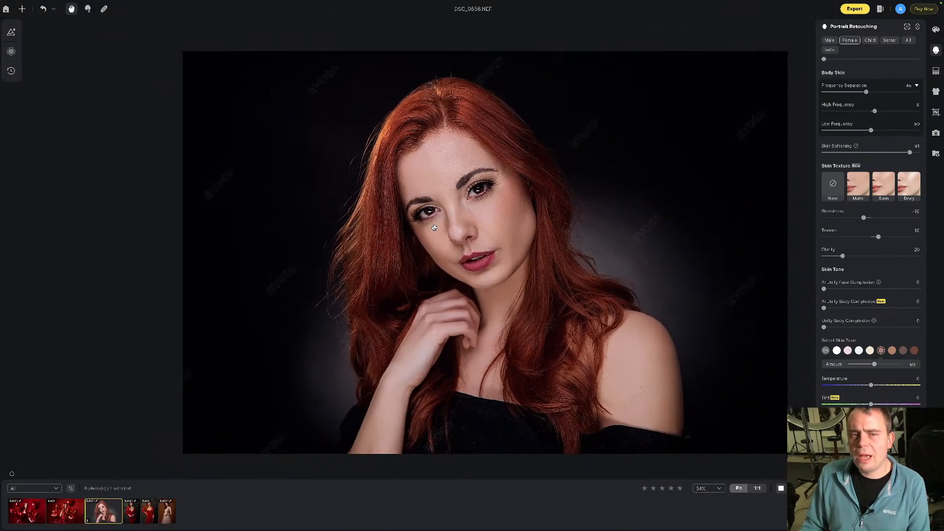
{"action": "scroll", "coordinate": [434, 228], "scroll_direction": "down", "scroll_amount": 1}
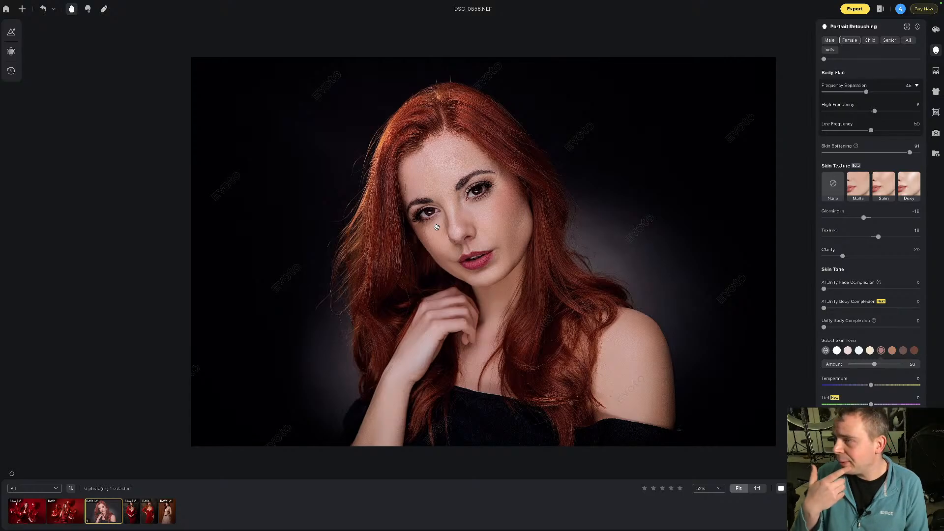
{"action": "scroll", "coordinate": [892, 350], "scroll_direction": "down", "scroll_amount": 1}
{"action": "left_click", "coordinate": [892, 349]}
{"action": "scroll", "coordinate": [892, 350], "scroll_direction": "down", "scroll_amount": 1}
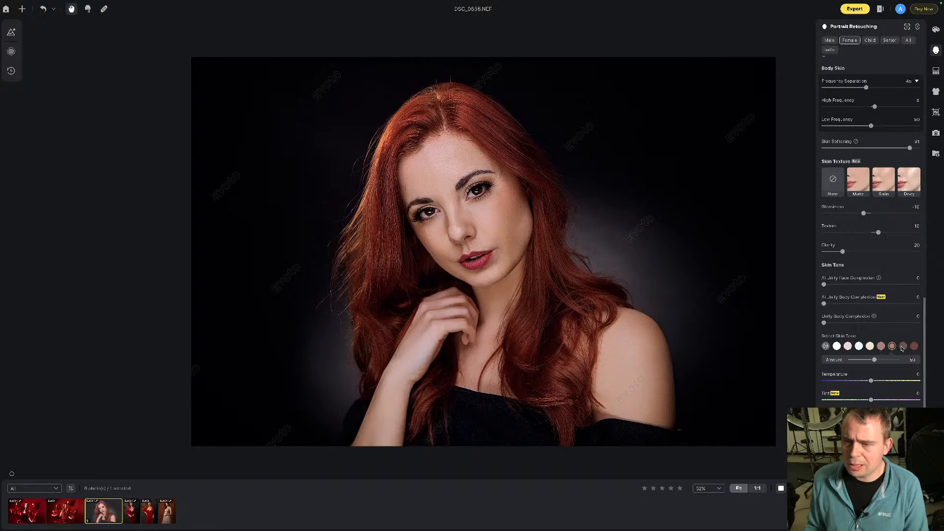
{"action": "left_click", "coordinate": [903, 347]}
{"action": "left_click", "coordinate": [914, 347]}
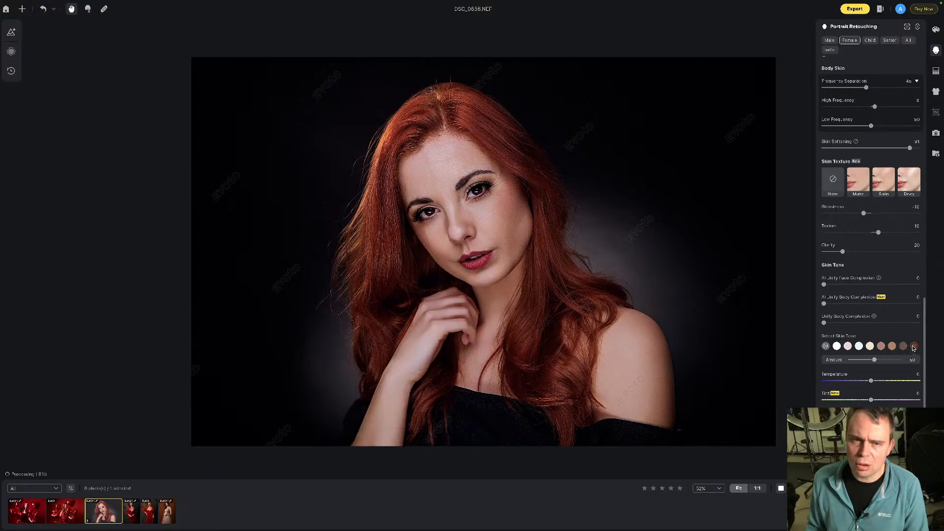
{"action": "left_click", "coordinate": [881, 346]}
{"action": "left_click", "coordinate": [870, 347]}
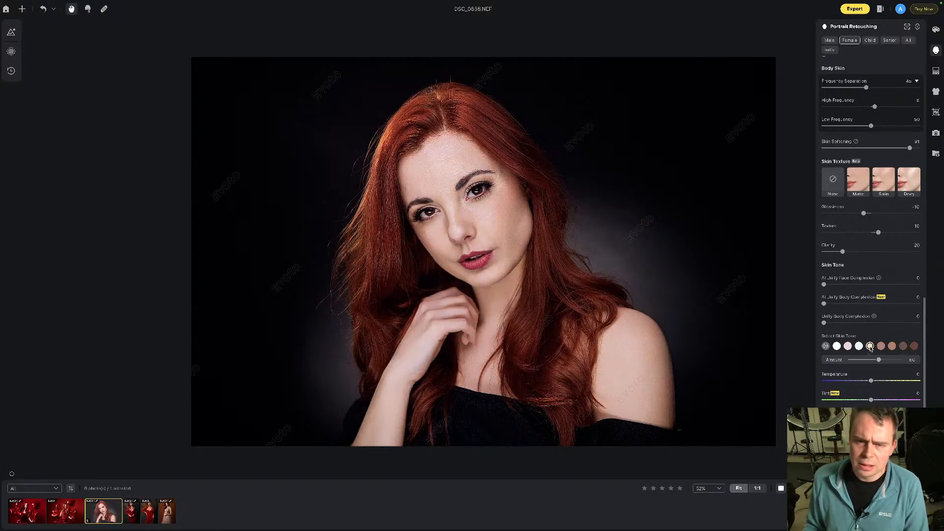
{"action": "left_click", "coordinate": [825, 346]}
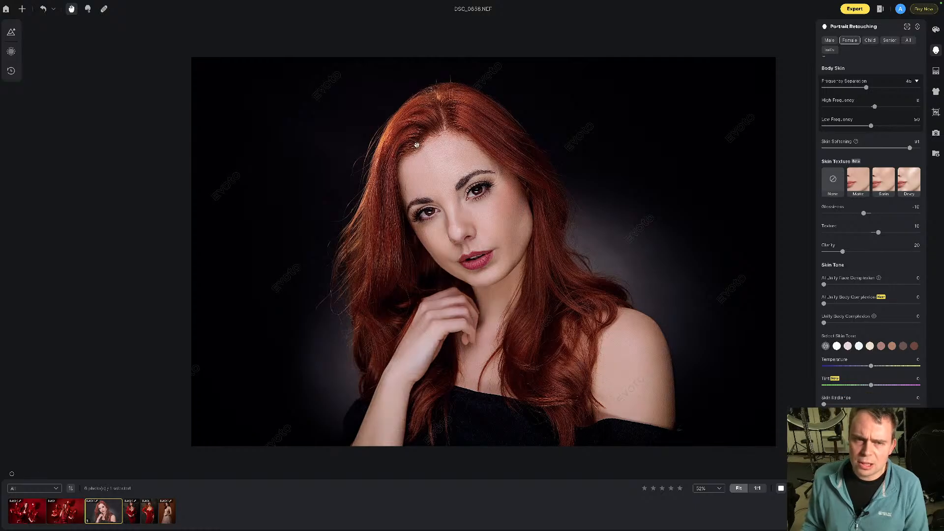
- Compare the four lightest skin tone swatches and the pinkish-brown one on the portrait, returning to no skin tone preset
{"action": "left_click", "coordinate": [836, 346]}
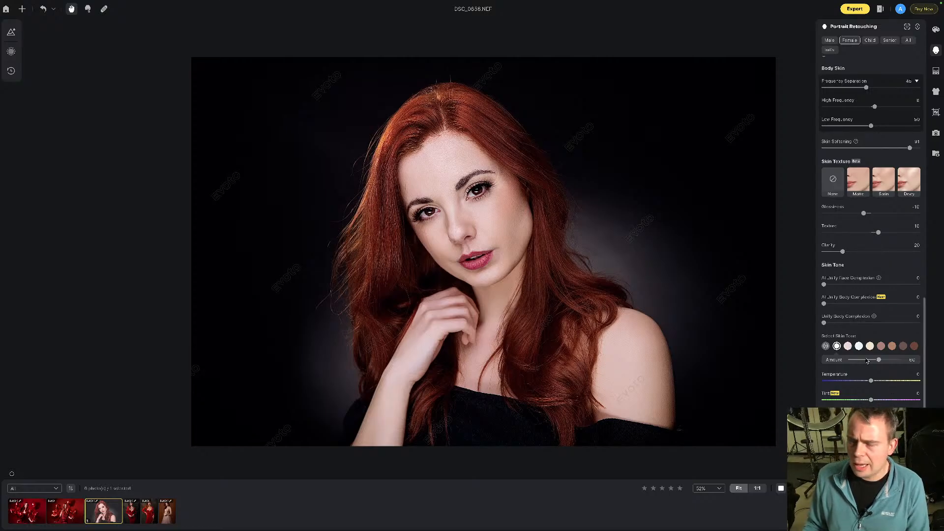
{"action": "left_click", "coordinate": [847, 346]}
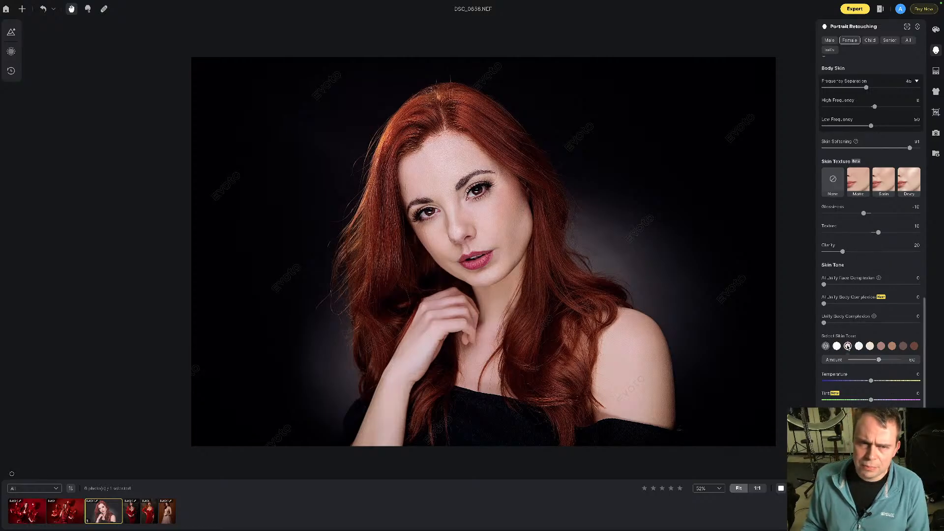
{"action": "left_click", "coordinate": [859, 346]}
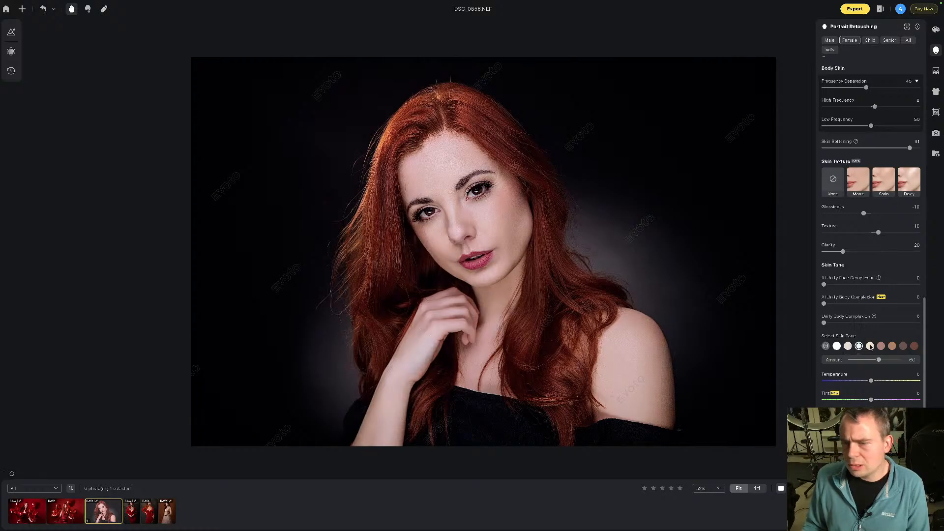
{"action": "left_click", "coordinate": [870, 346]}
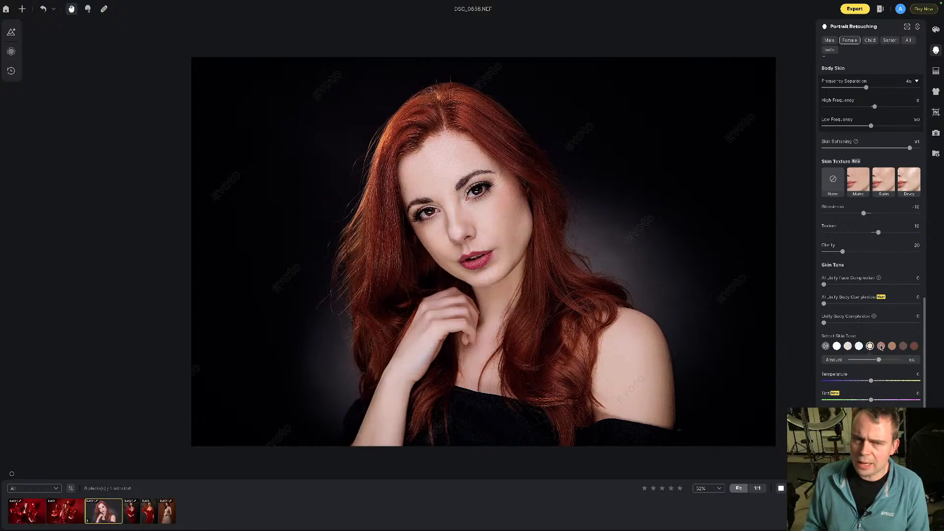
{"action": "left_click", "coordinate": [881, 346]}
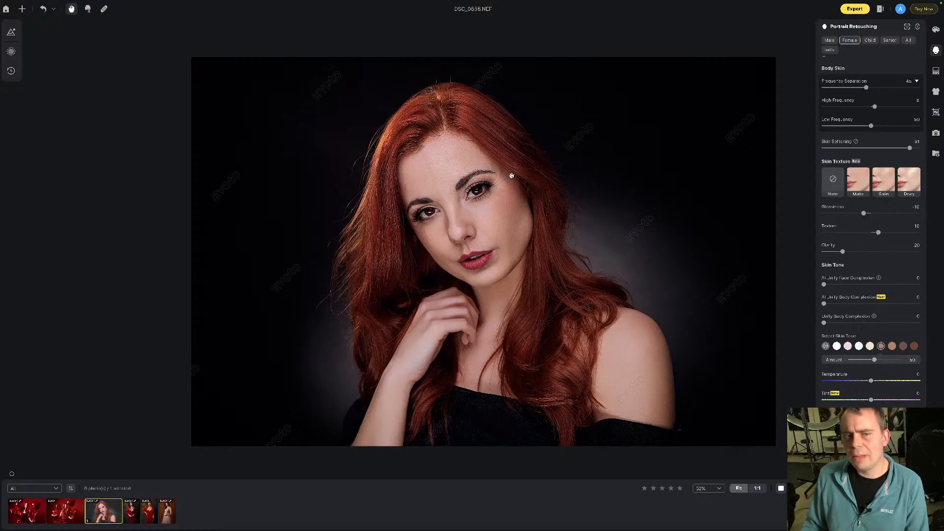
{"action": "left_click", "coordinate": [826, 347]}
- Warm the skin tone slightly by setting its Temperature to 9
{"action": "scroll", "coordinate": [484, 197], "scroll_direction": "up", "scroll_amount": 1}
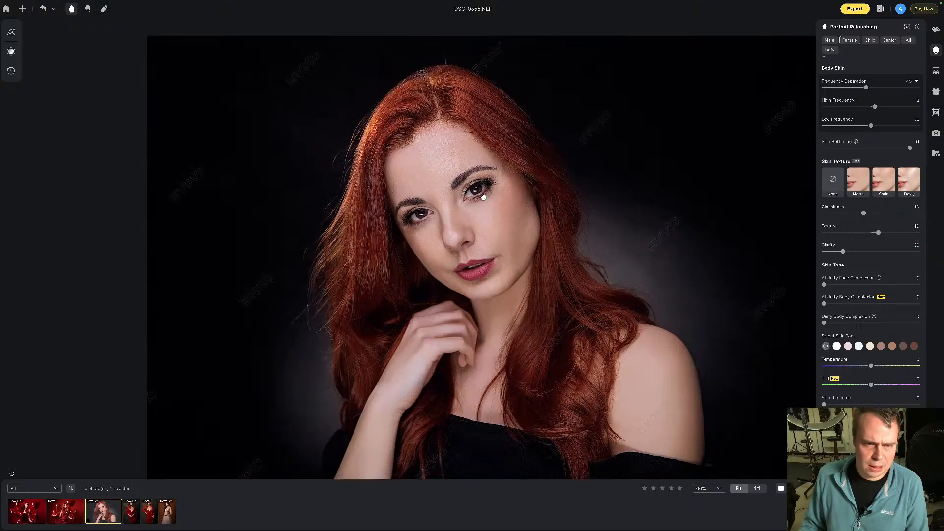
{"action": "scroll", "coordinate": [484, 197], "scroll_direction": "down", "scroll_amount": 1}
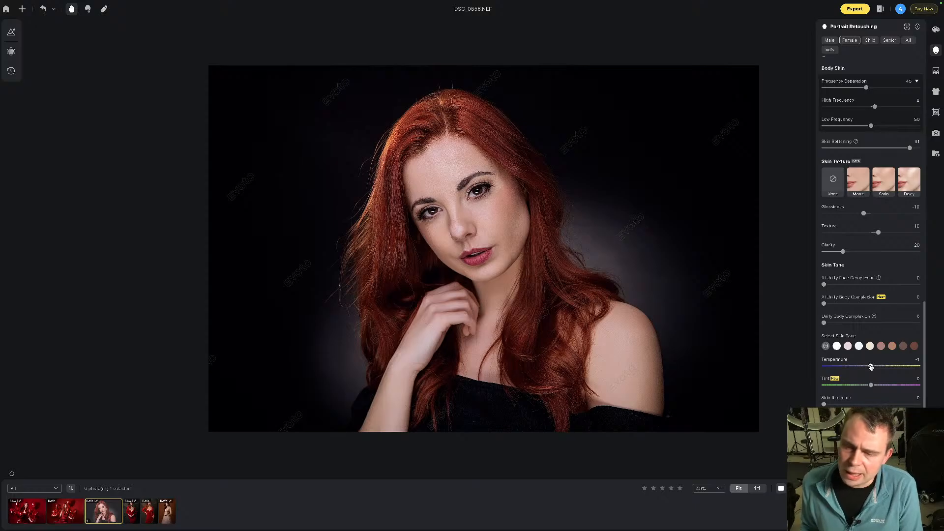
{"action": "left_click_drag", "start_coordinate": [872, 366], "coordinate": [877, 366]}
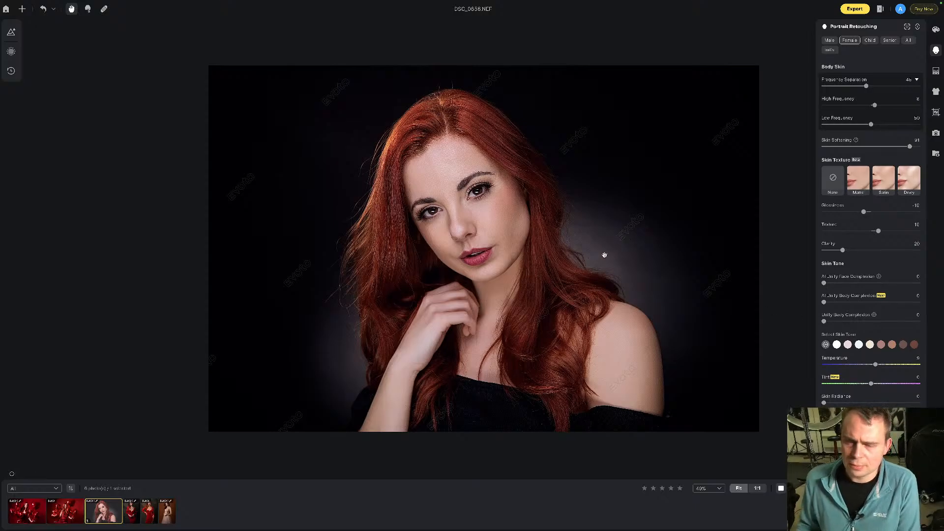
- Examine the warmed skin tone on the face up close and across the whole portrait
{"action": "scroll", "coordinate": [870, 318], "scroll_direction": "down", "scroll_amount": 2}
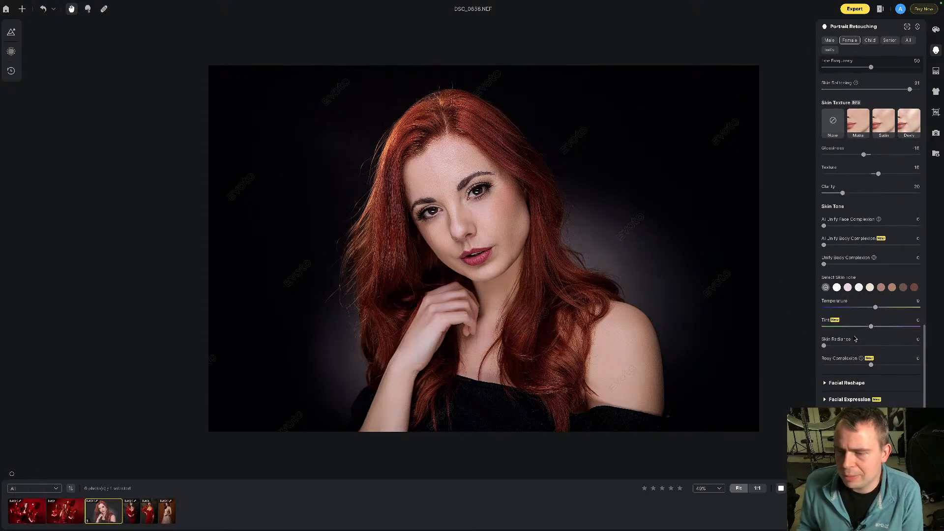
{"action": "scroll", "coordinate": [460, 193], "scroll_direction": "up", "scroll_amount": 3}
{"action": "scroll", "coordinate": [460, 193], "scroll_direction": "down", "scroll_amount": 4}
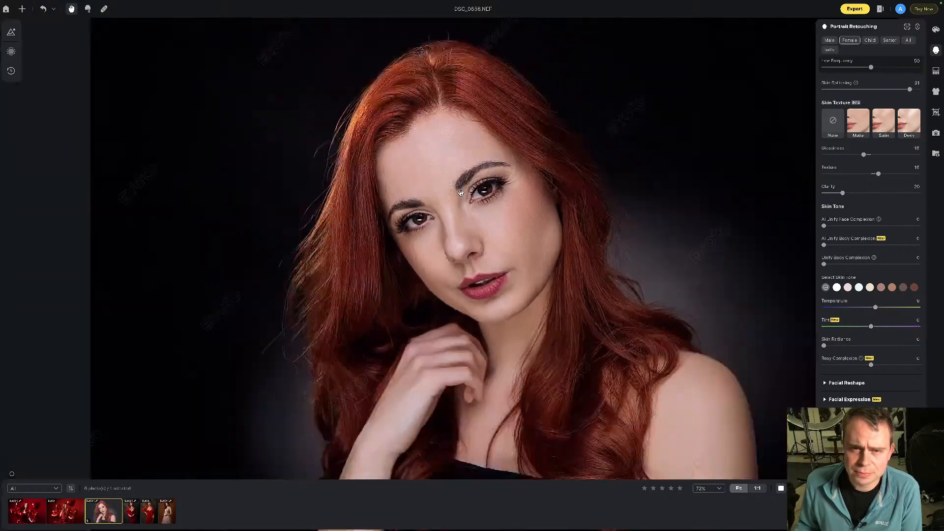
{"action": "scroll", "coordinate": [461, 192], "scroll_direction": "down", "scroll_amount": 2}
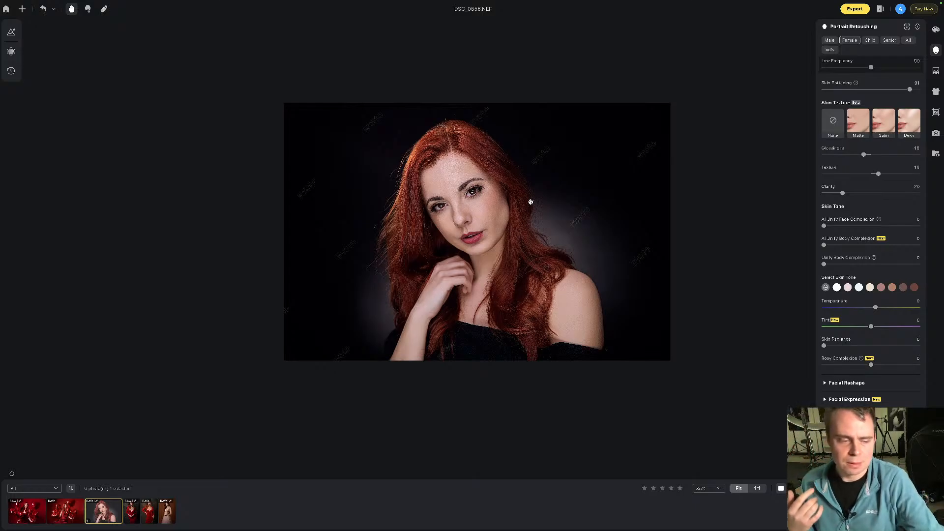
{"action": "scroll", "coordinate": [530, 201], "scroll_direction": "up", "scroll_amount": 2}
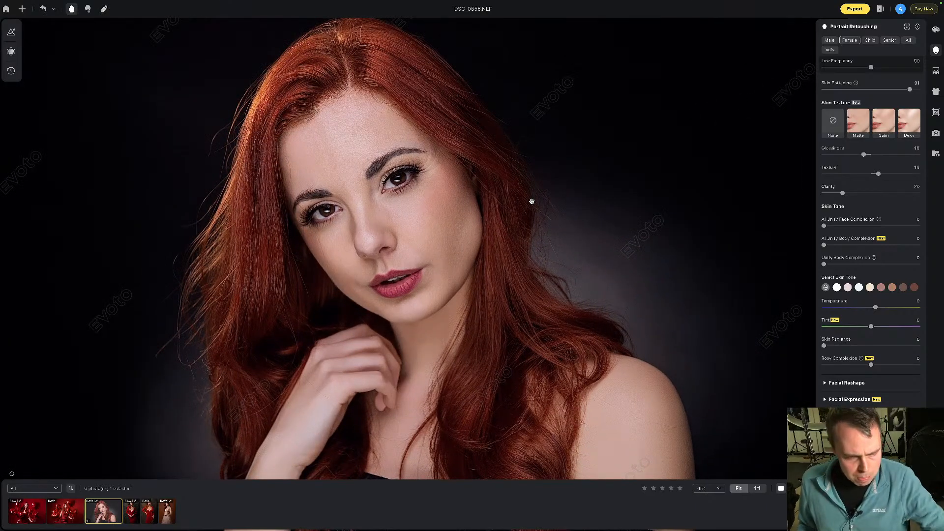
{"action": "scroll", "coordinate": [500, 202], "scroll_direction": "down", "scroll_amount": 3}
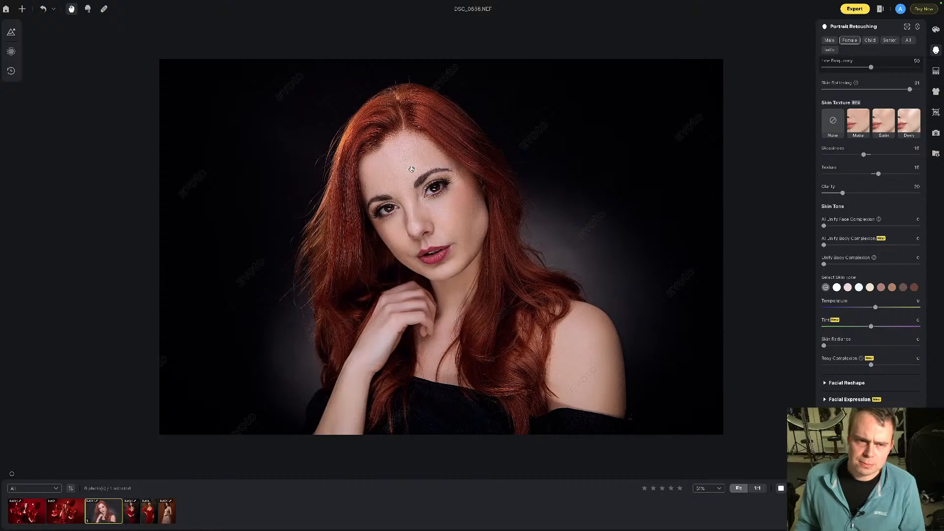
{"action": "left_click_drag", "start_coordinate": [411, 169], "coordinate": [466, 152]}
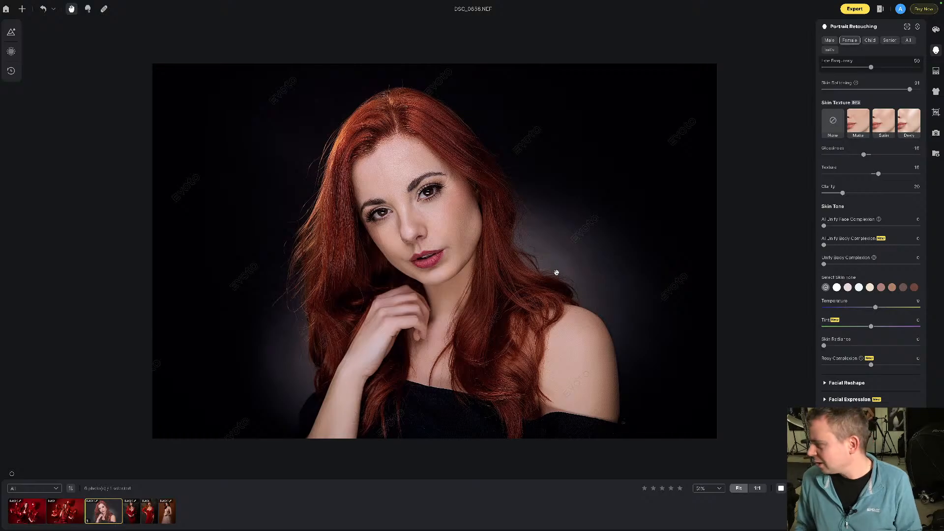
{"action": "scroll", "coordinate": [514, 227], "scroll_direction": "up", "scroll_amount": 2}
{"action": "scroll", "coordinate": [514, 227], "scroll_direction": "down", "scroll_amount": 1}
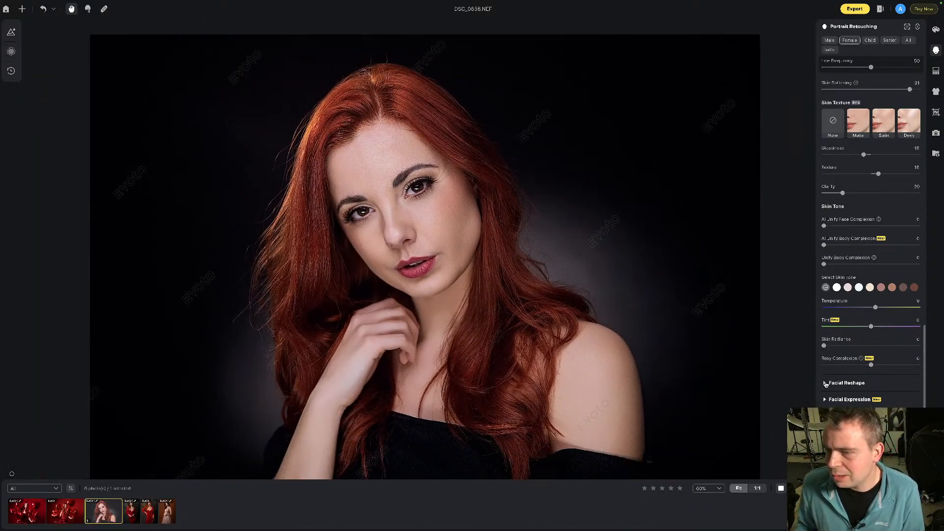
- Open the Facial Reshape settings and test the head pose's Vertical amount down to -98, postponing the McAfee update
{"action": "left_click", "coordinate": [825, 384]}
{"action": "scroll", "coordinate": [880, 314], "scroll_direction": "down", "scroll_amount": 3}
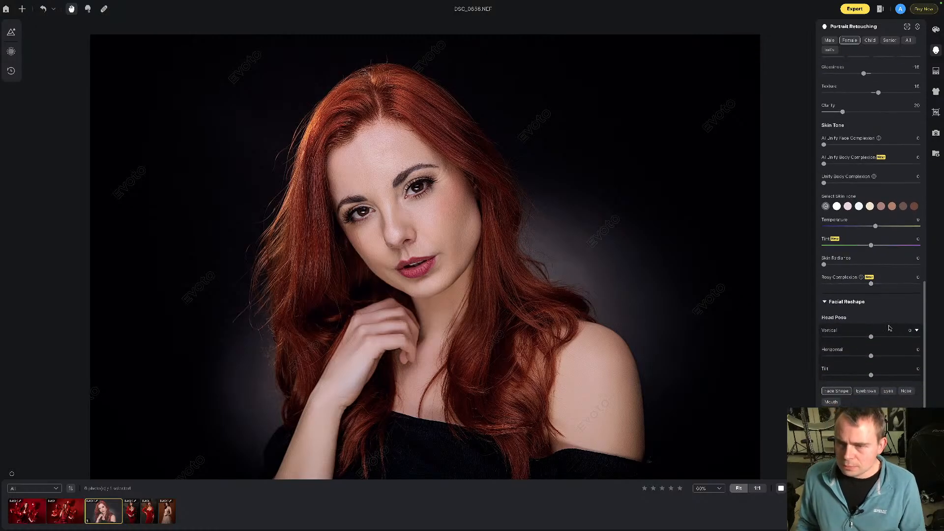
{"action": "scroll", "coordinate": [889, 328], "scroll_direction": "down", "scroll_amount": 5}
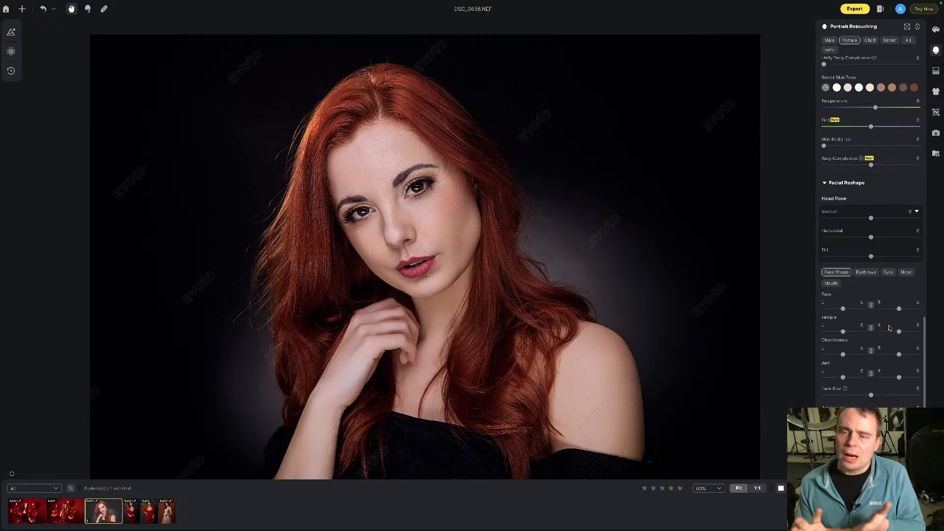
{"action": "mouse_move", "coordinate": [870, 218]}
{"action": "left_mouse_down"}
{"action": "mouse_move", "coordinate": [849, 219]}
{"action": "mouse_move", "coordinate": [874, 219]}
{"action": "left_mouse_up"}
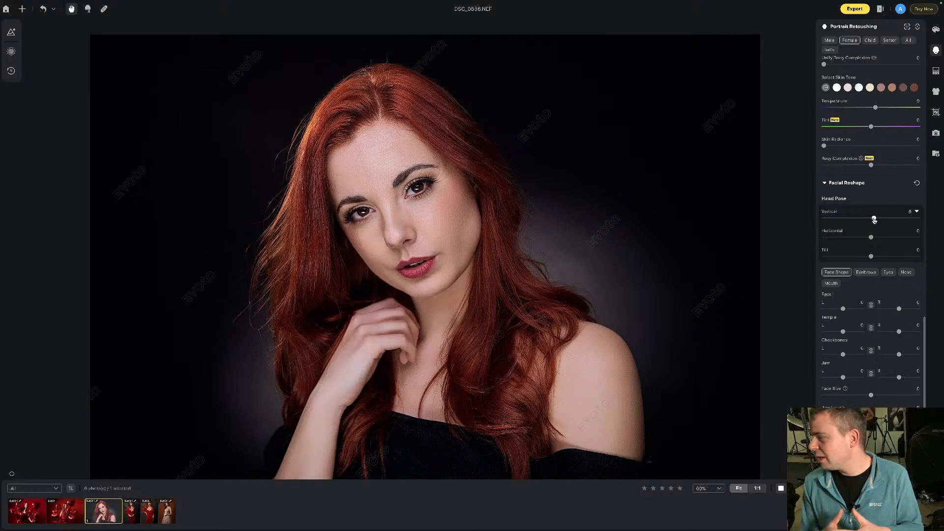
{"action": "left_click_drag", "start_coordinate": [873, 219], "coordinate": [841, 219]}
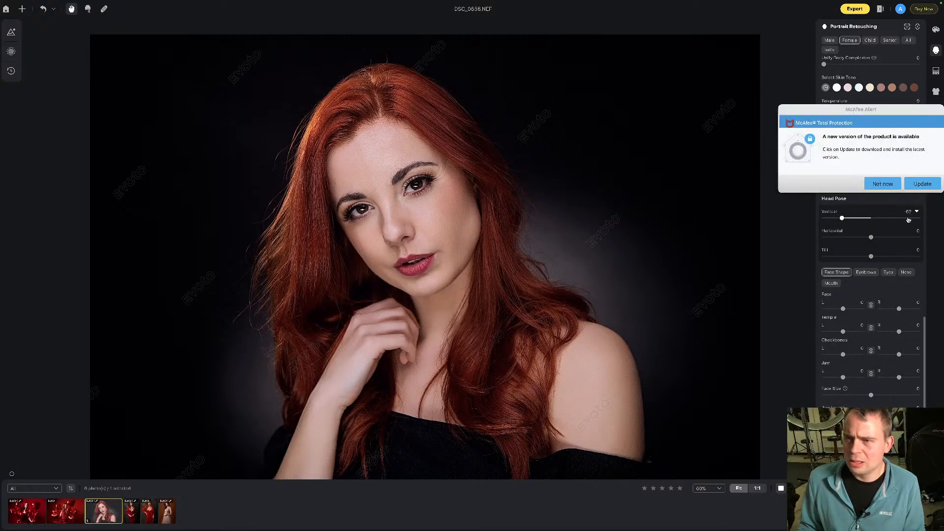
{"action": "left_click", "coordinate": [883, 183]}
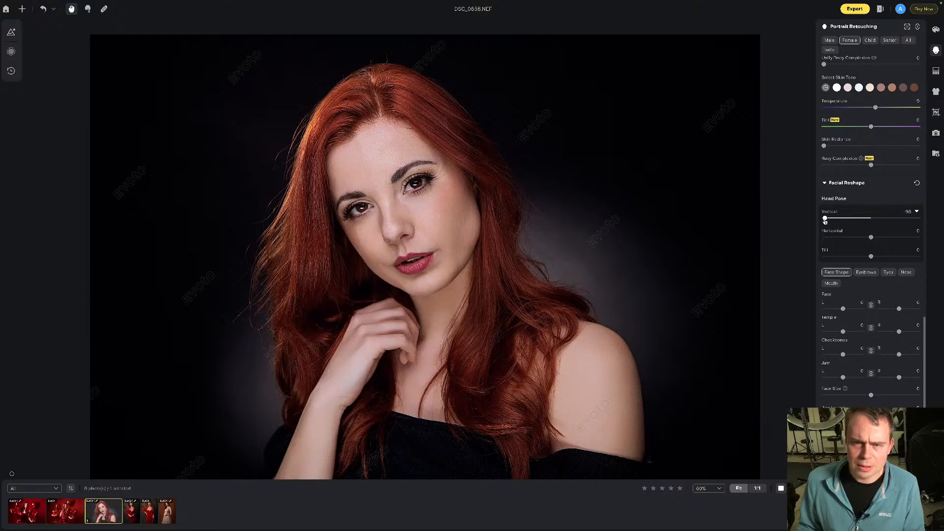
- Adjust the head pose to Horizontal -14, Tilt -17 and Vertical -22
{"action": "mouse_move", "coordinate": [871, 237]}
{"action": "left_mouse_down"}
{"action": "mouse_move", "coordinate": [893, 238]}
{"action": "mouse_move", "coordinate": [864, 239]}
{"action": "left_mouse_up"}
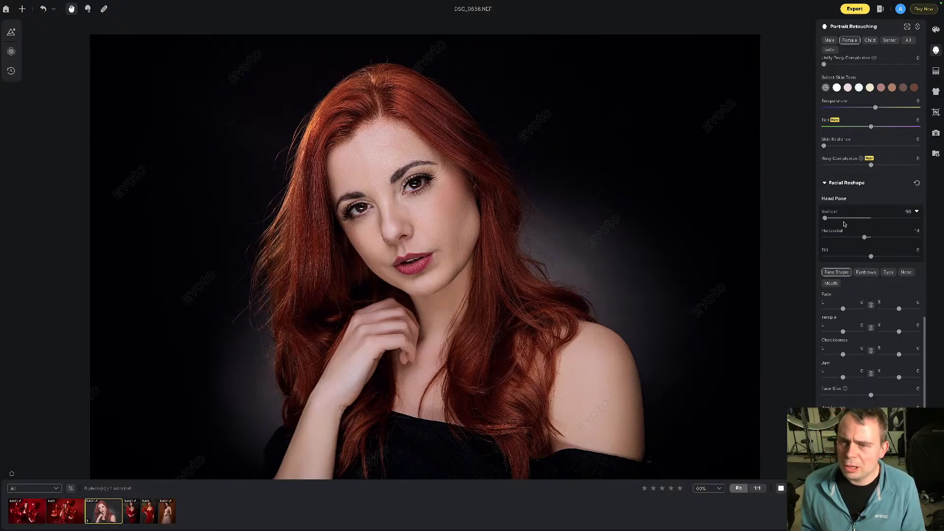
{"action": "mouse_move", "coordinate": [824, 219]}
{"action": "left_mouse_down"}
{"action": "mouse_move", "coordinate": [854, 220]}
{"action": "mouse_move", "coordinate": [841, 221]}
{"action": "left_mouse_up"}
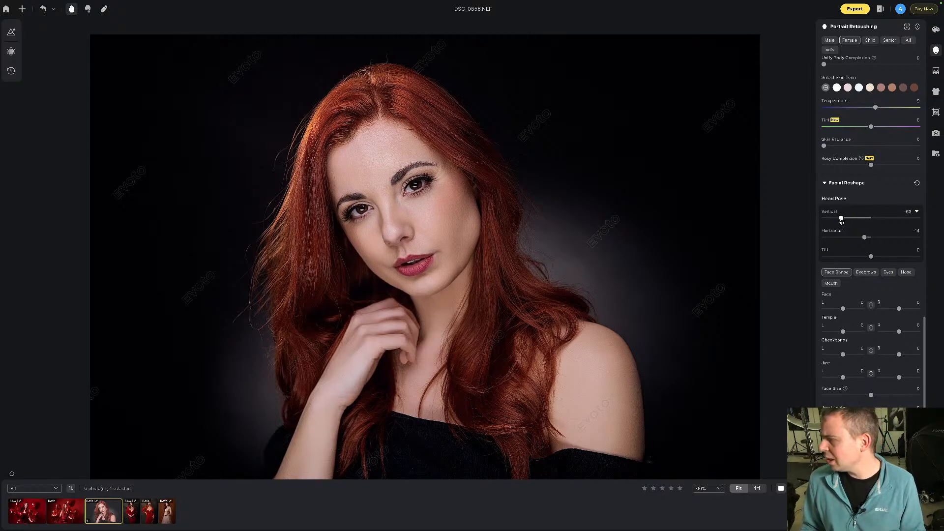
{"action": "left_click_drag", "start_coordinate": [841, 221], "coordinate": [859, 219]}
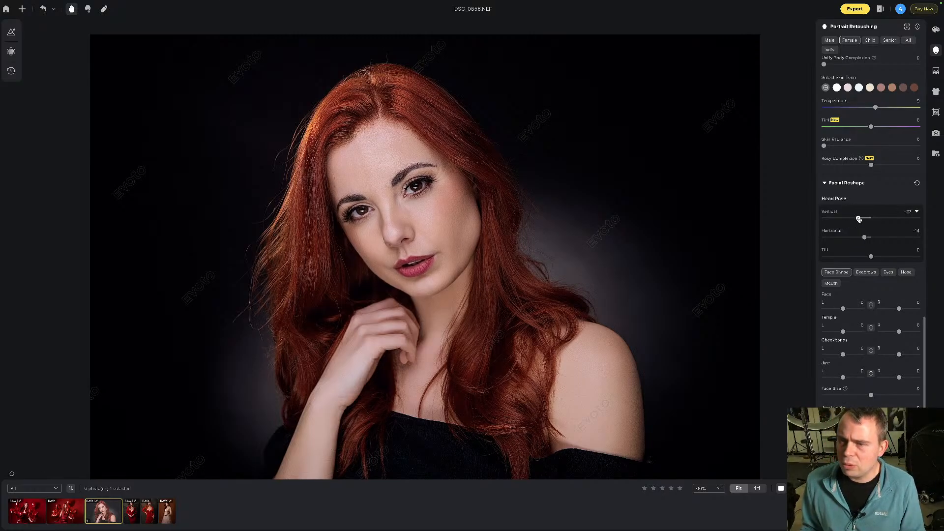
{"action": "mouse_move", "coordinate": [873, 258]}
{"action": "left_mouse_down"}
{"action": "mouse_move", "coordinate": [847, 257]}
{"action": "mouse_move", "coordinate": [873, 257]}
{"action": "mouse_move", "coordinate": [863, 257]}
{"action": "left_mouse_up"}
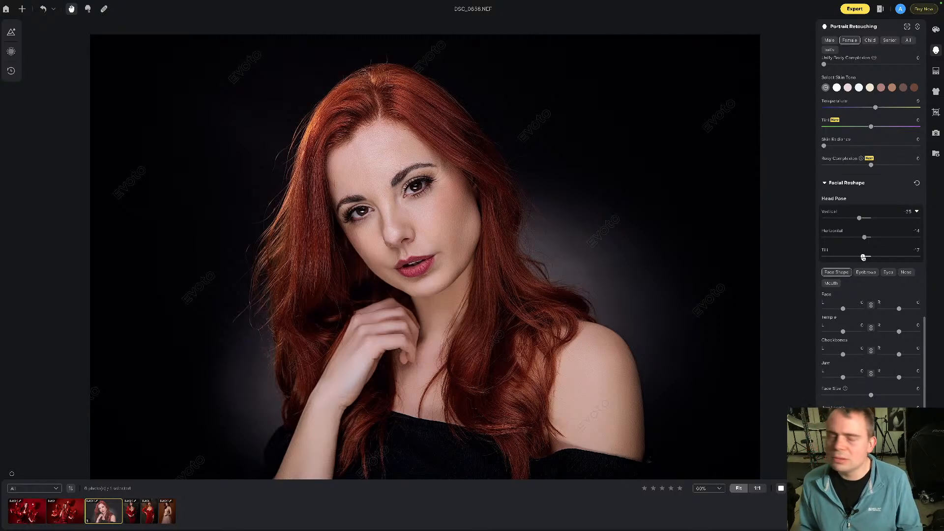
{"action": "mouse_move", "coordinate": [859, 218]}
{"action": "left_mouse_down"}
{"action": "mouse_move", "coordinate": [869, 219]}
{"action": "mouse_move", "coordinate": [860, 219]}
{"action": "left_mouse_up"}
- Review the available facial reshape adjustments for face shape, eyebrows, eyes and nose
{"action": "scroll", "coordinate": [871, 213], "scroll_direction": "down", "scroll_amount": 2}
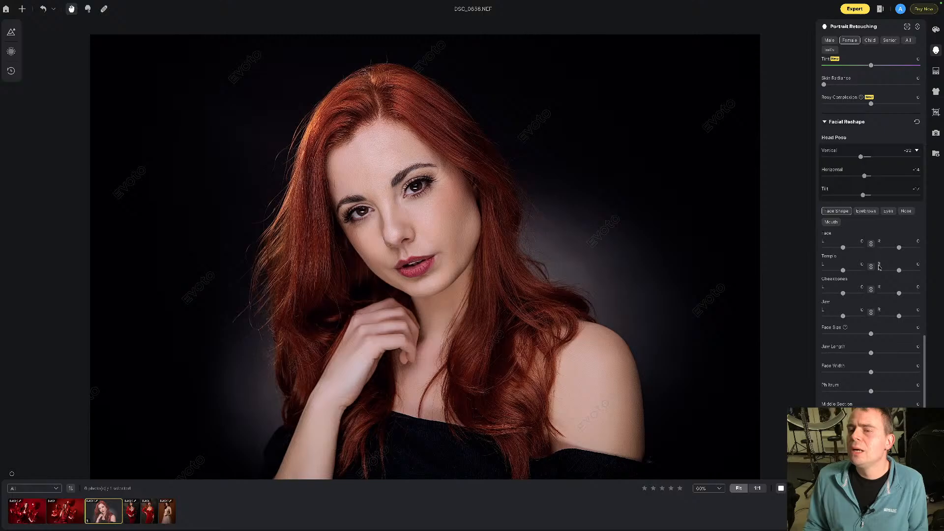
{"action": "left_click", "coordinate": [871, 211]}
{"action": "scroll", "coordinate": [868, 204], "scroll_direction": "up", "scroll_amount": 1}
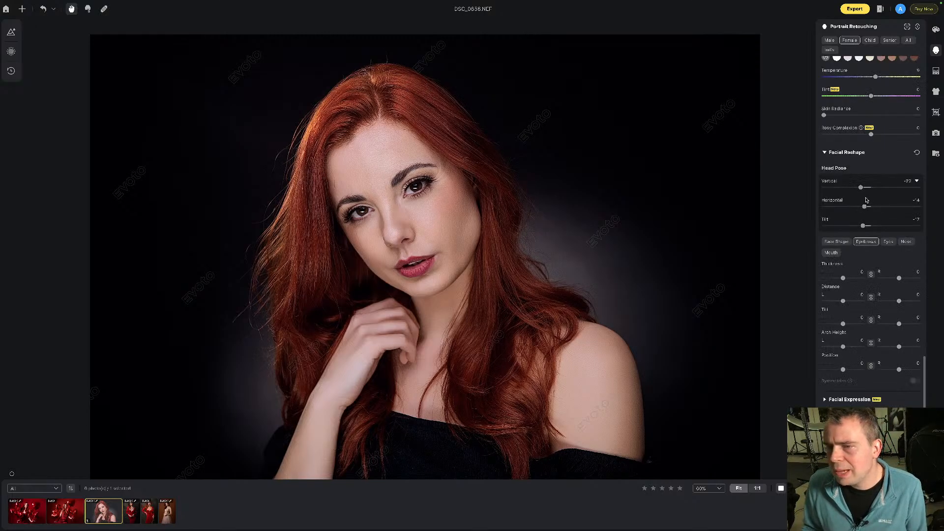
{"action": "left_click", "coordinate": [886, 243]}
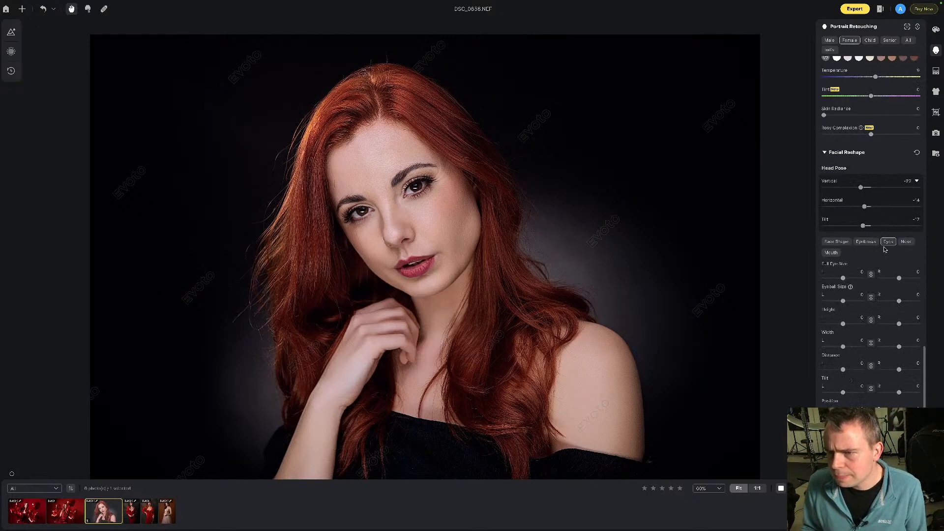
{"action": "left_click", "coordinate": [906, 241]}
{"action": "scroll", "coordinate": [885, 250], "scroll_direction": "up", "scroll_amount": 1}
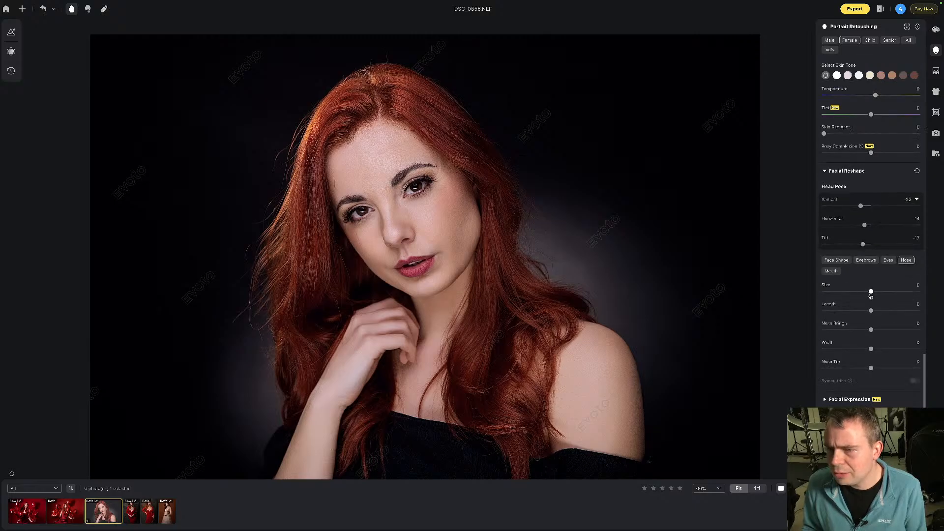
- Reduce the nose Size to -2 and enlarge the mouth in Facial Reshape
{"action": "mouse_move", "coordinate": [871, 294]}
{"action": "left_mouse_down"}
{"action": "mouse_move", "coordinate": [887, 293]}
{"action": "mouse_move", "coordinate": [844, 293]}
{"action": "mouse_move", "coordinate": [892, 293]}
{"action": "mouse_move", "coordinate": [870, 293]}
{"action": "left_mouse_up"}
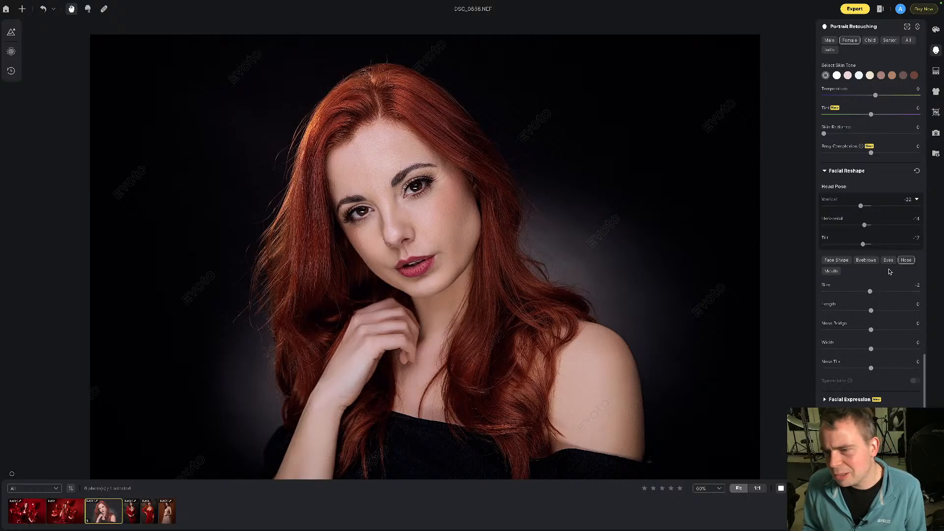
{"action": "left_click", "coordinate": [831, 271]}
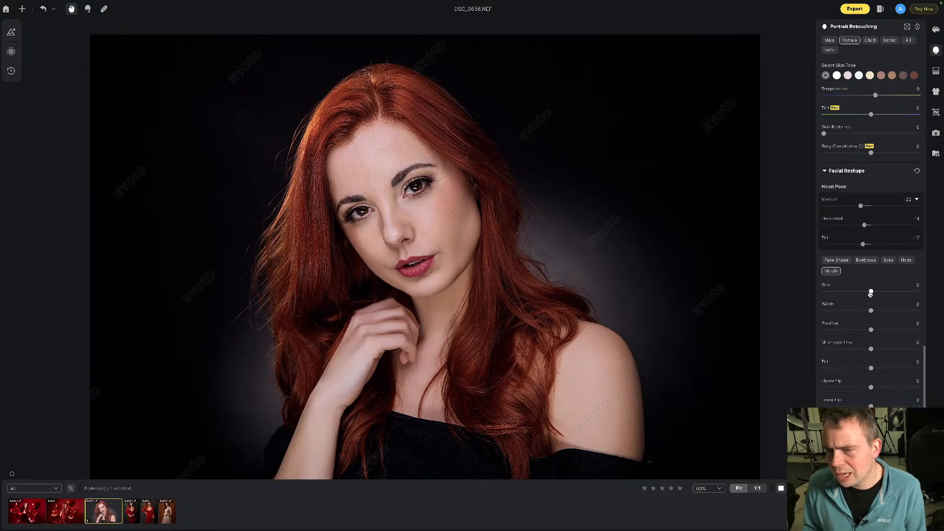
{"action": "left_click_drag", "start_coordinate": [871, 293], "coordinate": [893, 292]}
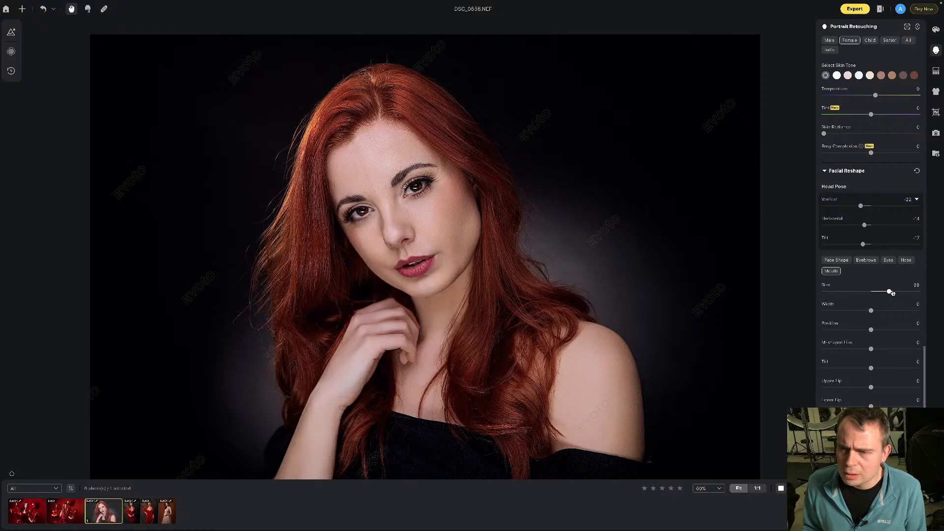
- Check the other facial feature adjustments, and set the mouth's Size to 37 and Width to 6
{"action": "left_click", "coordinate": [867, 261]}
{"action": "left_click", "coordinate": [904, 261]}
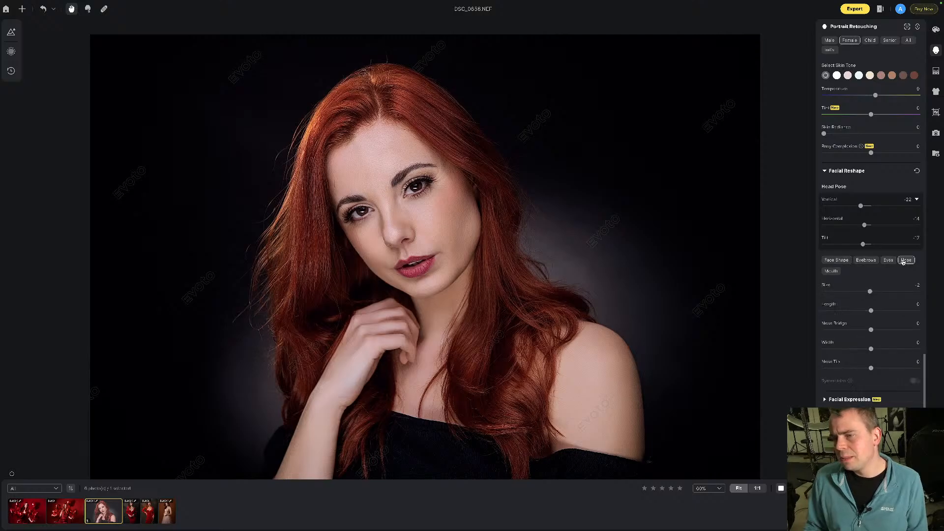
{"action": "left_click", "coordinate": [888, 260]}
{"action": "left_click", "coordinate": [866, 260]}
{"action": "left_click", "coordinate": [836, 260]}
{"action": "left_click", "coordinate": [833, 271]}
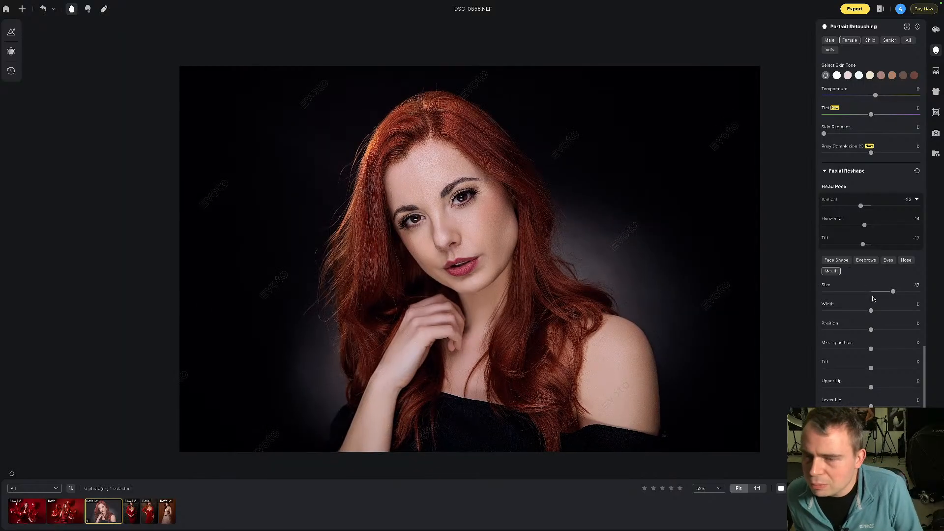
{"action": "left_click_drag", "start_coordinate": [893, 292], "coordinate": [875, 330]}
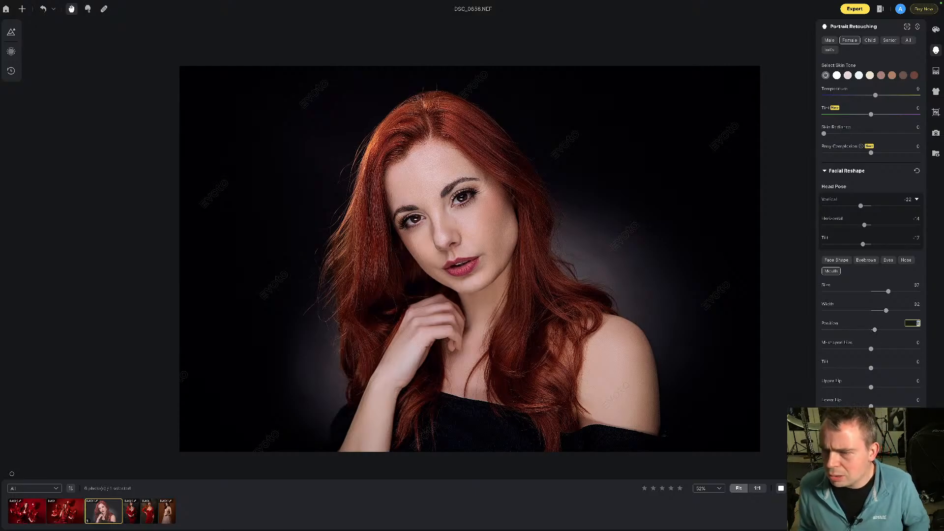
{"action": "left_click_drag", "start_coordinate": [885, 311], "coordinate": [873, 311]}
- Set the mouth's M-shaped Lips to 20 and Tilt to -2, judging the lips up close
{"action": "scroll", "coordinate": [882, 318], "scroll_direction": "down", "scroll_amount": 1}
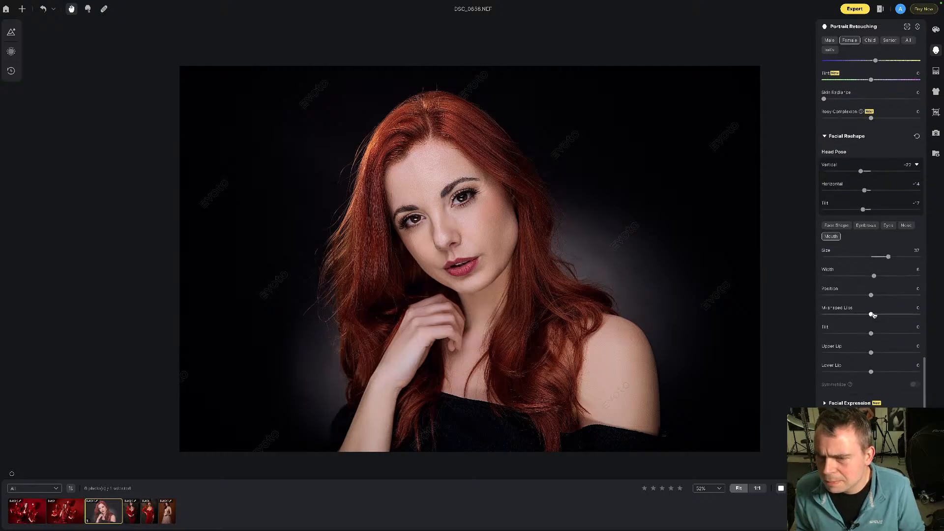
{"action": "mouse_move", "coordinate": [872, 315]}
{"action": "left_mouse_down"}
{"action": "mouse_move", "coordinate": [892, 314]}
{"action": "mouse_move", "coordinate": [836, 316]}
{"action": "mouse_move", "coordinate": [891, 313]}
{"action": "mouse_move", "coordinate": [867, 312]}
{"action": "left_mouse_up"}
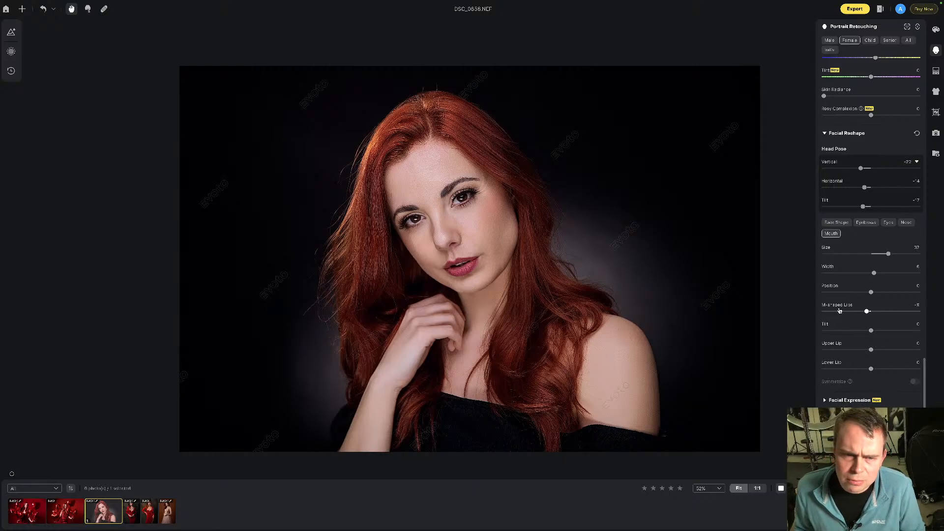
{"action": "scroll", "coordinate": [460, 260], "scroll_direction": "up", "scroll_amount": 5}
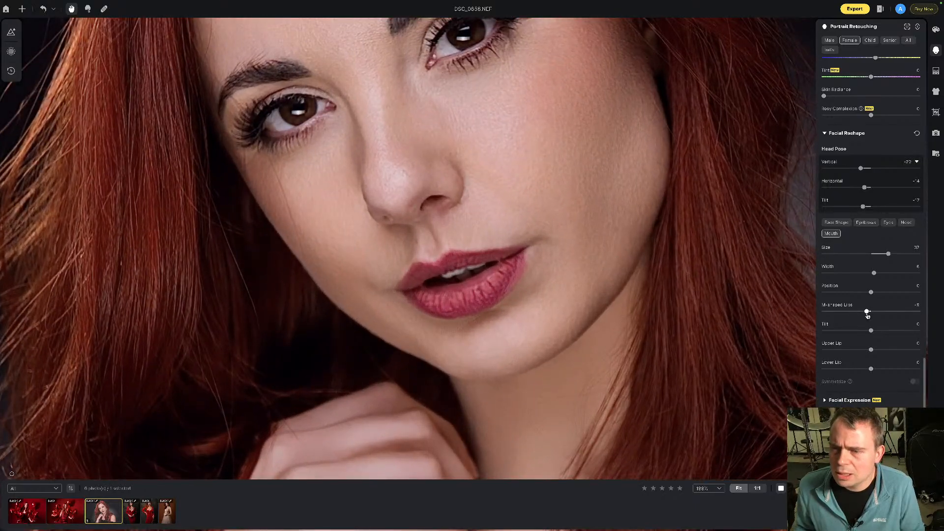
{"action": "mouse_move", "coordinate": [867, 313]}
{"action": "left_mouse_down"}
{"action": "mouse_move", "coordinate": [894, 312]}
{"action": "mouse_move", "coordinate": [835, 312]}
{"action": "mouse_move", "coordinate": [880, 313]}
{"action": "left_mouse_up"}
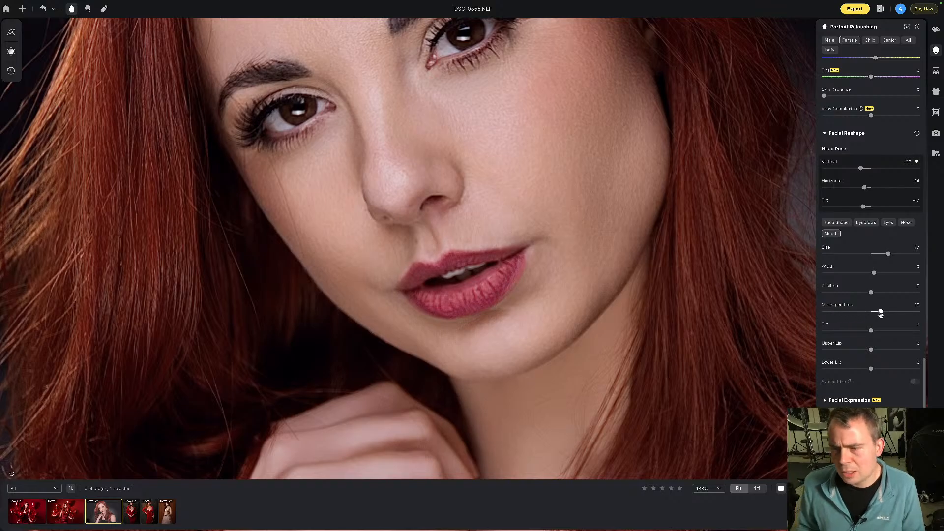
{"action": "scroll", "coordinate": [572, 242], "scroll_direction": "down", "scroll_amount": 3}
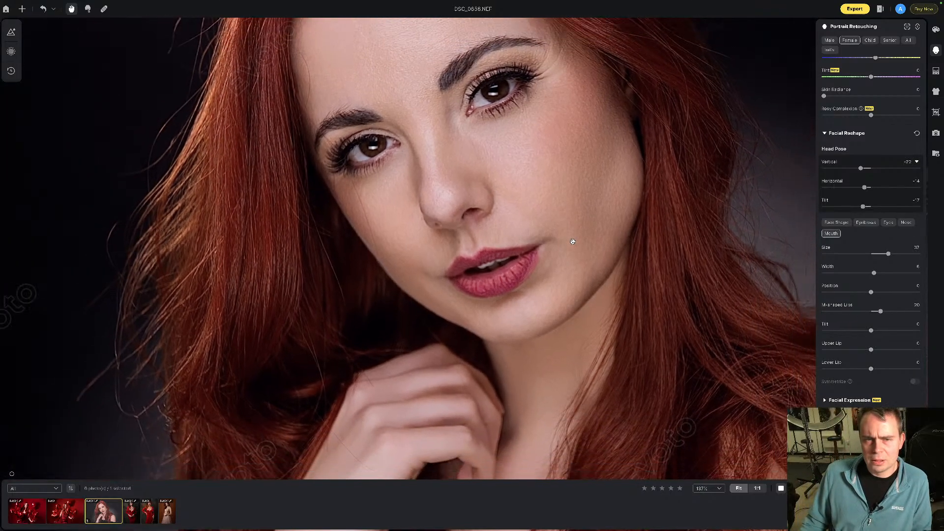
{"action": "scroll", "coordinate": [573, 241], "scroll_direction": "down", "scroll_amount": 3}
{"action": "mouse_move", "coordinate": [871, 330]}
{"action": "left_mouse_down"}
{"action": "mouse_move", "coordinate": [861, 331]}
{"action": "mouse_move", "coordinate": [871, 331]}
{"action": "left_mouse_up"}
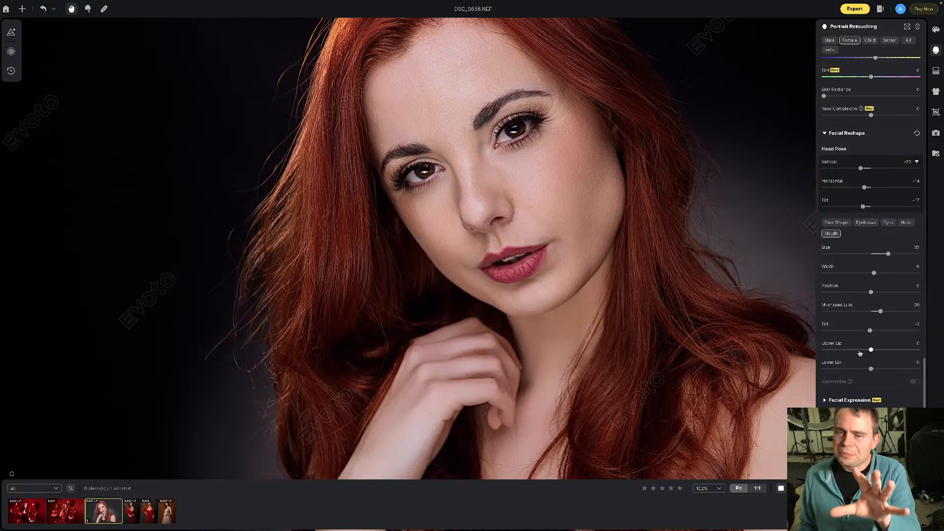
- Look through the face shape, eyebrow, eye, nose and mouth adjustments again and examine the wider portrait
{"action": "left_click", "coordinate": [841, 224]}
{"action": "left_click", "coordinate": [867, 224]}
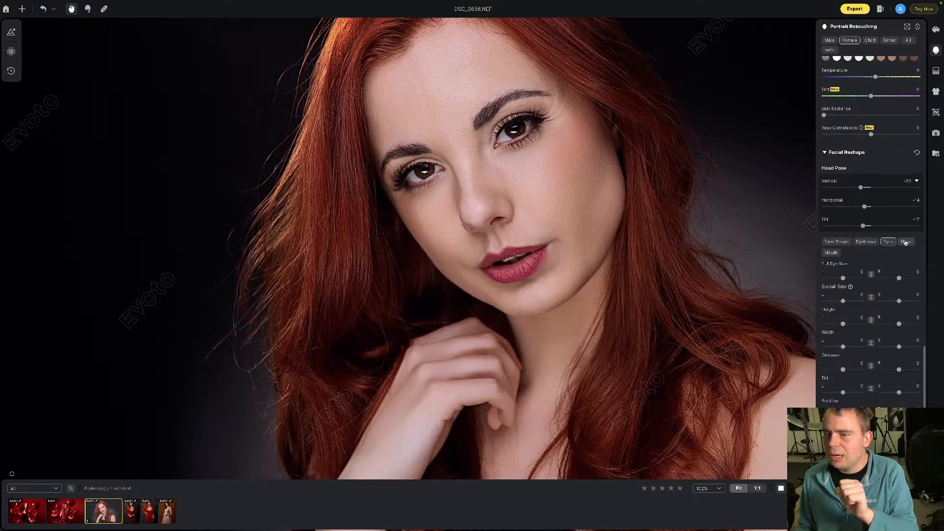
{"action": "left_click", "coordinate": [906, 241]}
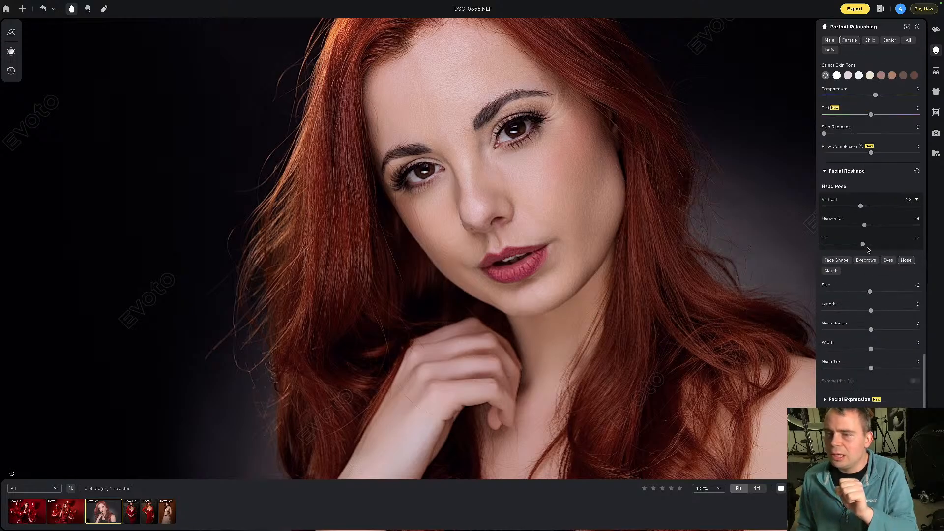
{"action": "left_click", "coordinate": [831, 272]}
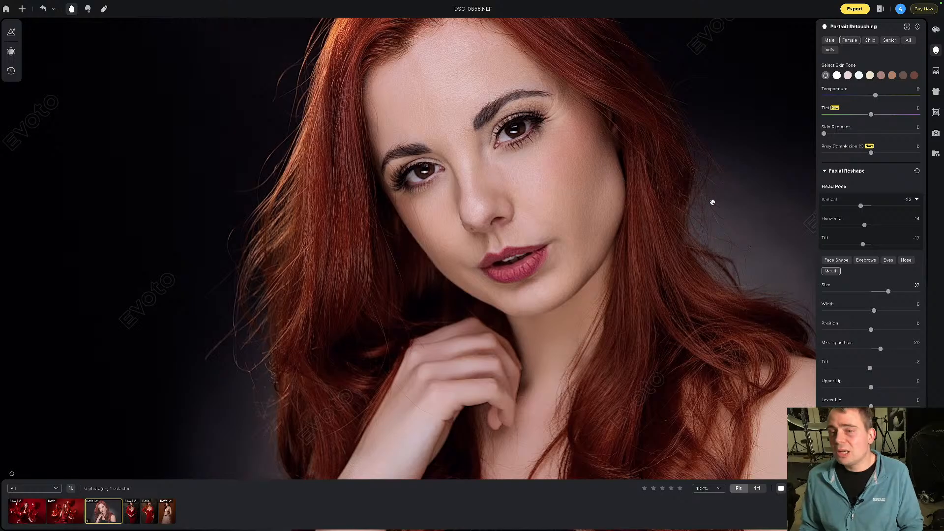
{"action": "scroll", "coordinate": [653, 184], "scroll_direction": "down", "scroll_amount": 5}
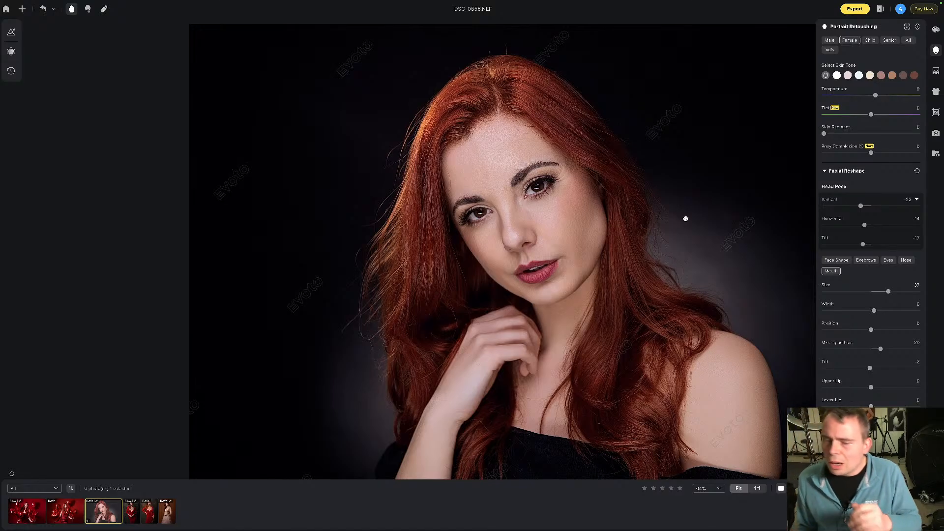
- Open the Facial Expression settings and test Smile Generation at increasing levels from 1 to 4
{"action": "scroll", "coordinate": [826, 295], "scroll_direction": "down", "scroll_amount": 1}
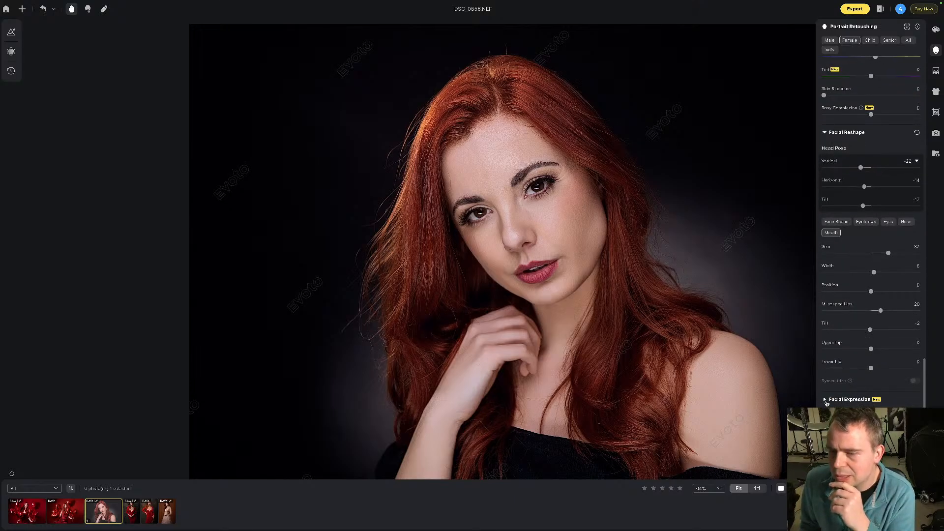
{"action": "left_click", "coordinate": [826, 401]}
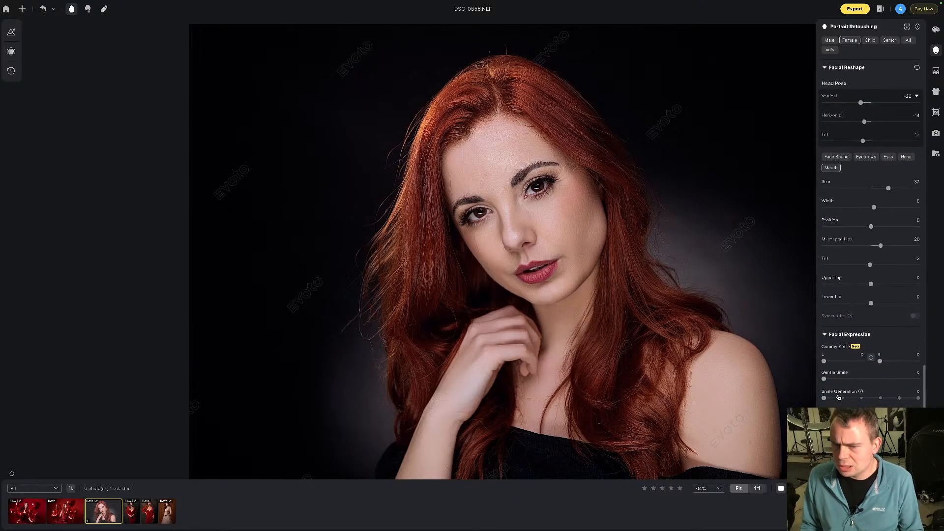
{"action": "left_click", "coordinate": [842, 398]}
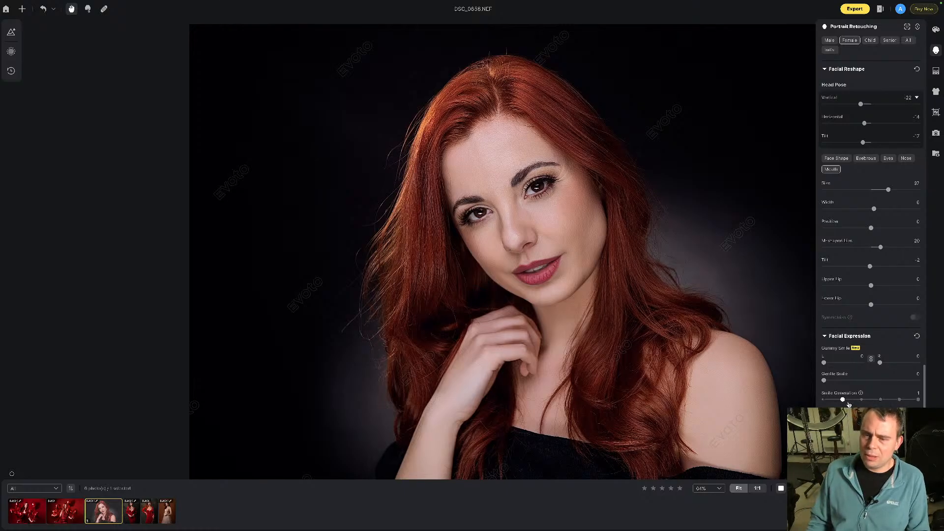
{"action": "left_click", "coordinate": [858, 401]}
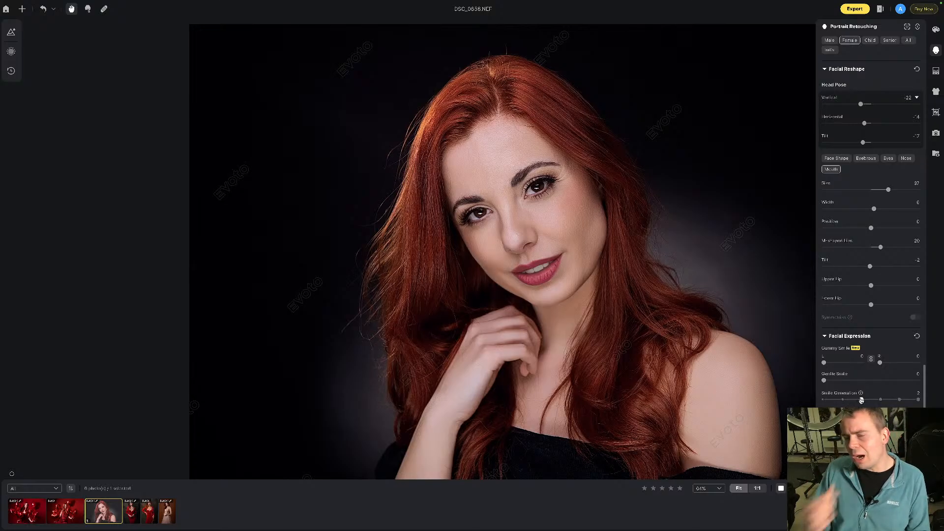
{"action": "left_click_drag", "start_coordinate": [860, 400], "coordinate": [877, 401]}
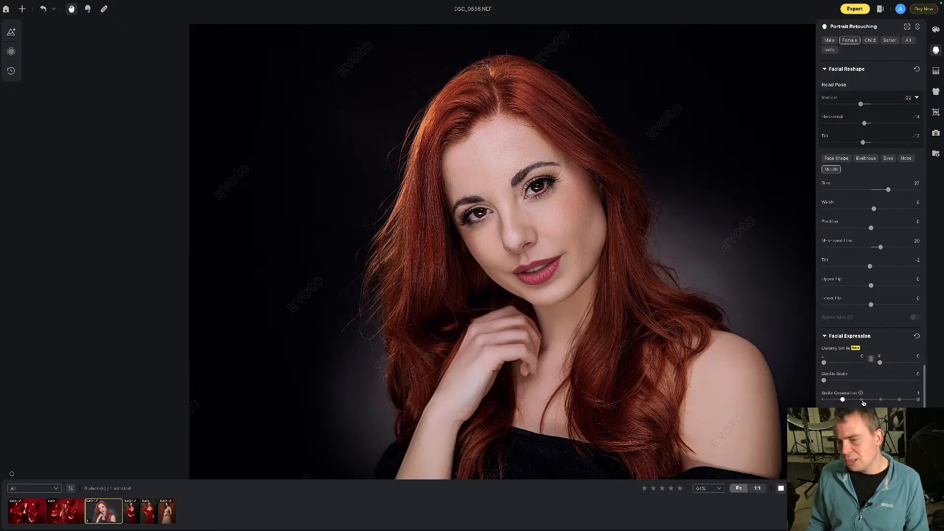
{"action": "left_click", "coordinate": [863, 400]}
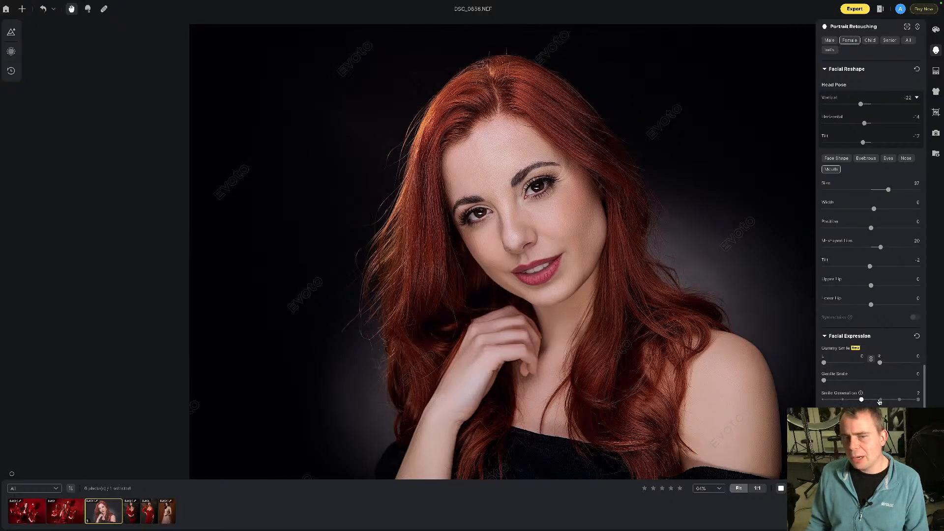
{"action": "left_click", "coordinate": [880, 401]}
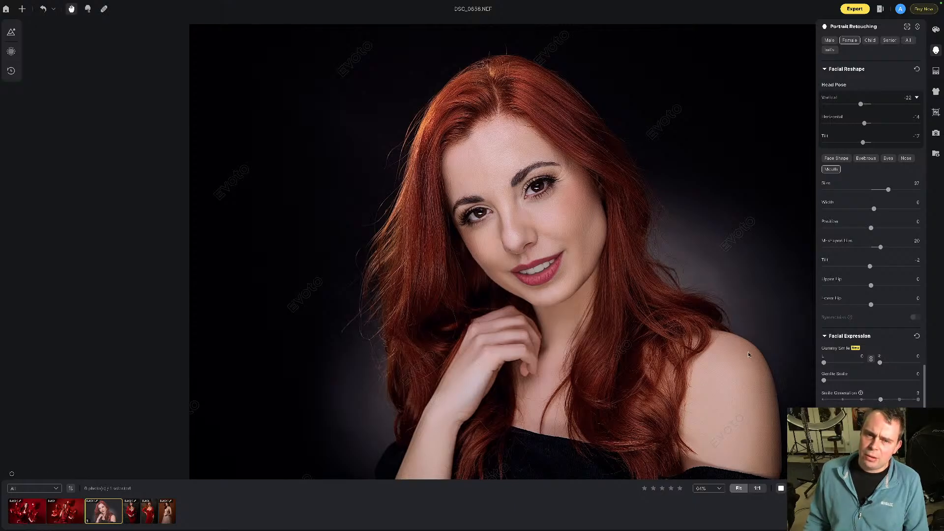
{"action": "scroll", "coordinate": [538, 268], "scroll_direction": "up", "scroll_amount": 2}
{"action": "scroll", "coordinate": [538, 268], "scroll_direction": "down", "scroll_amount": 2}
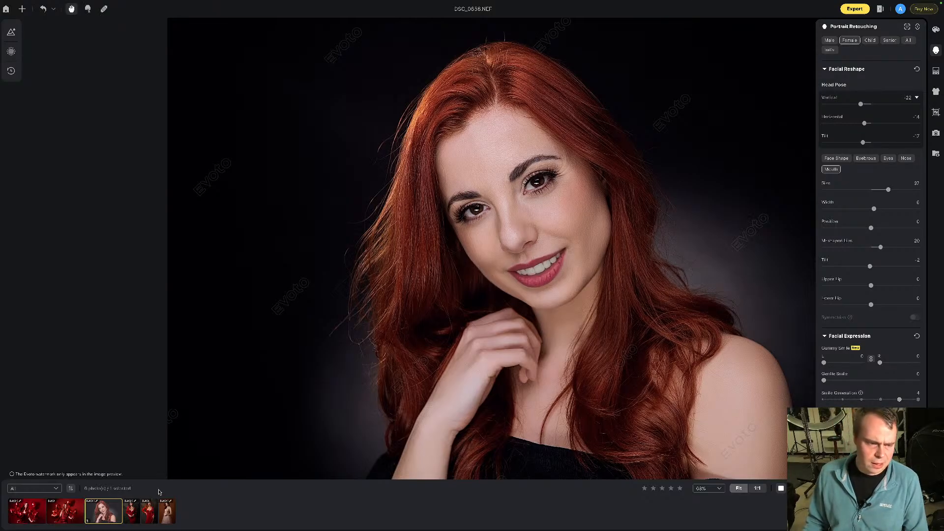
- Switch to the single-figure red dress photo and try Smile Generation at 2, settling on 1
{"action": "left_click", "coordinate": [152, 511]}
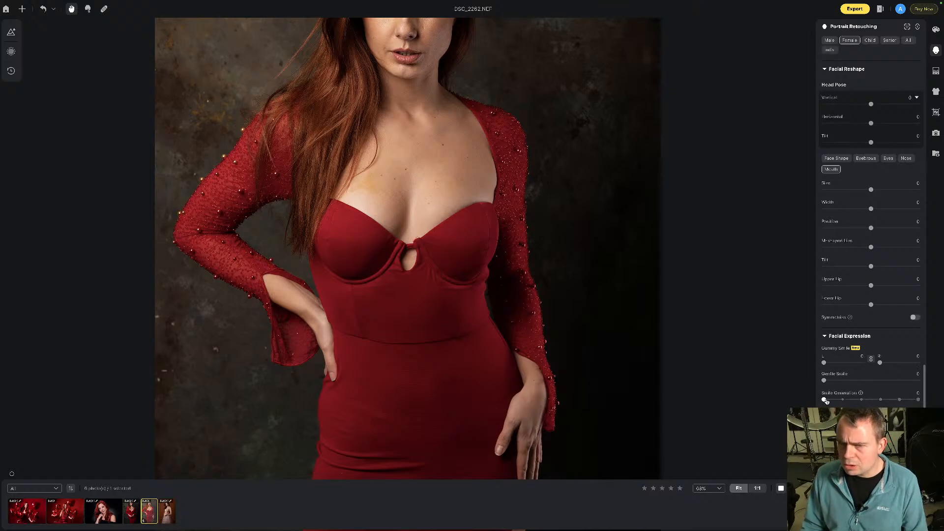
{"action": "scroll", "coordinate": [545, 241], "scroll_direction": "up", "scroll_amount": 5}
{"action": "scroll", "coordinate": [459, 192], "scroll_direction": "down", "scroll_amount": 7}
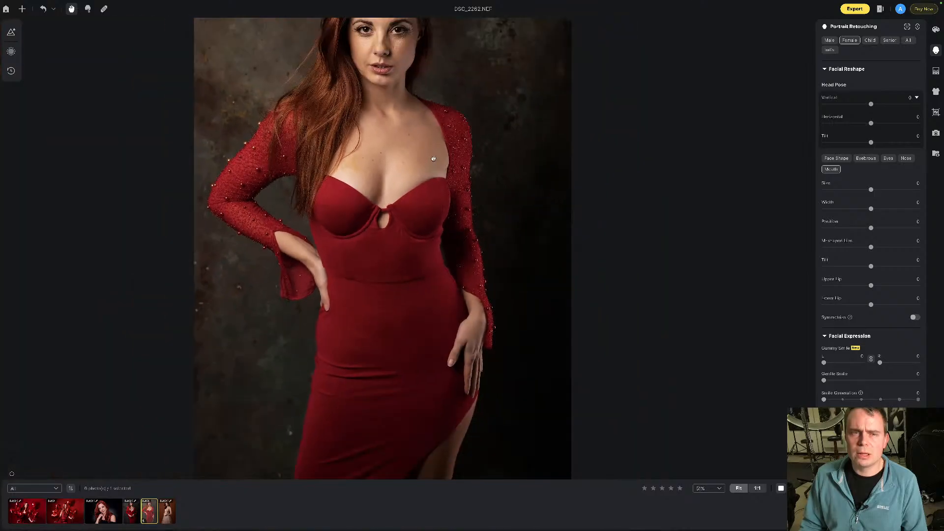
{"action": "scroll", "coordinate": [436, 126], "scroll_direction": "up", "scroll_amount": 2}
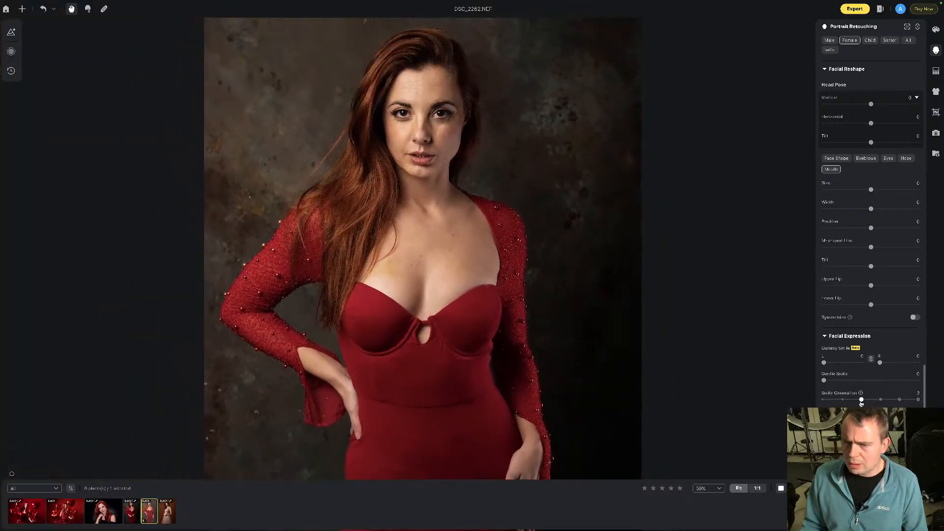
{"action": "left_click", "coordinate": [861, 400]}
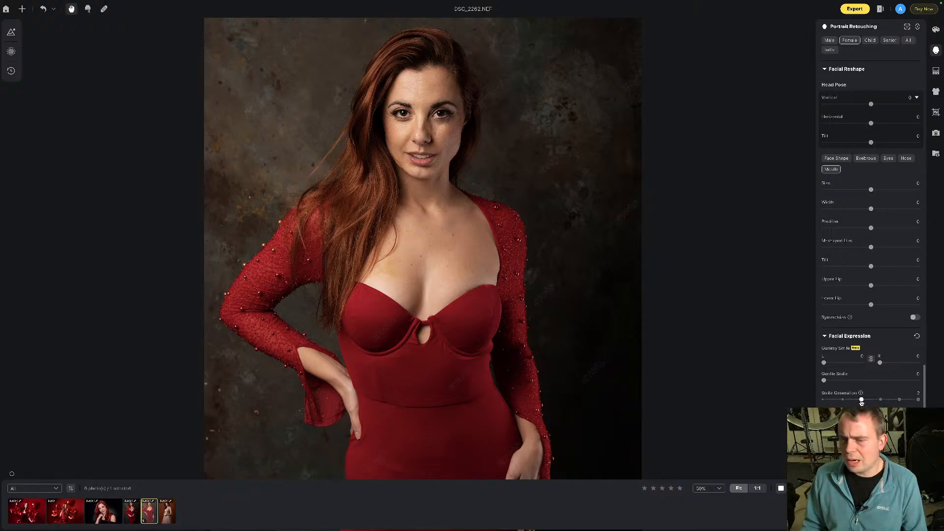
{"action": "left_click", "coordinate": [842, 400]}
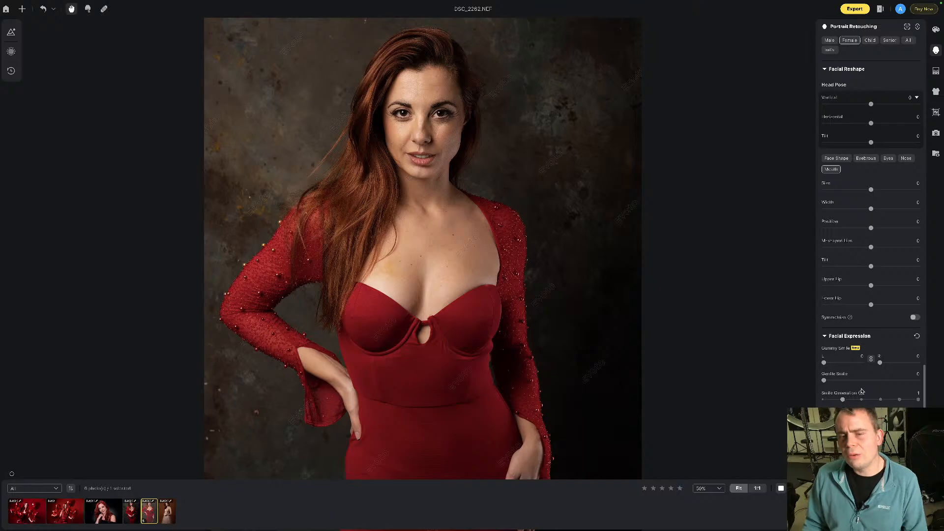
- Return to DSC_0656.NEF and compare Smile Generation at 0, 2 and 3, ending at the maximum of 5
{"action": "left_click", "coordinate": [103, 511]}
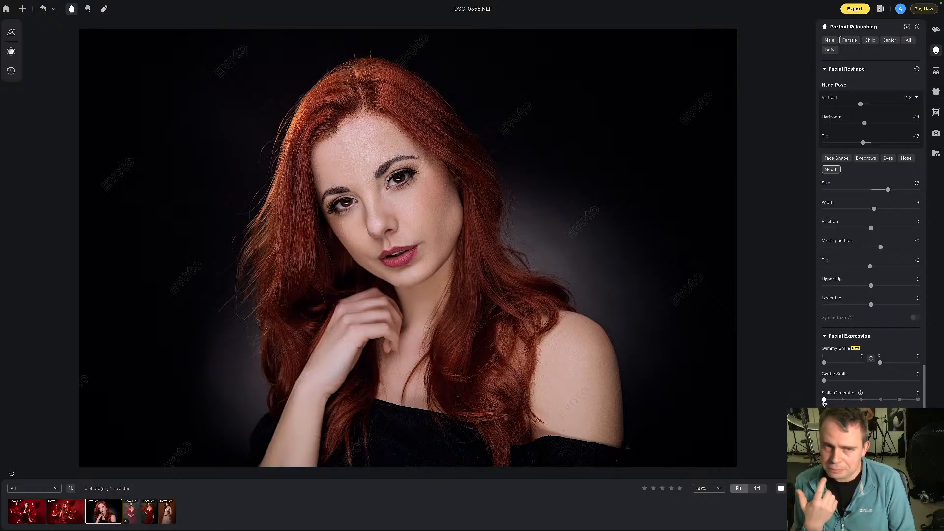
{"action": "left_click", "coordinate": [861, 400]}
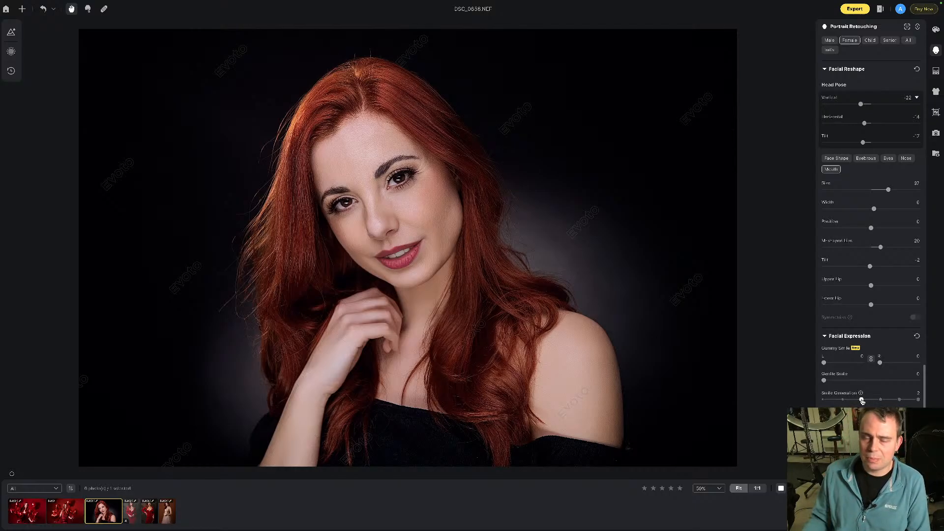
{"action": "left_click", "coordinate": [824, 400]}
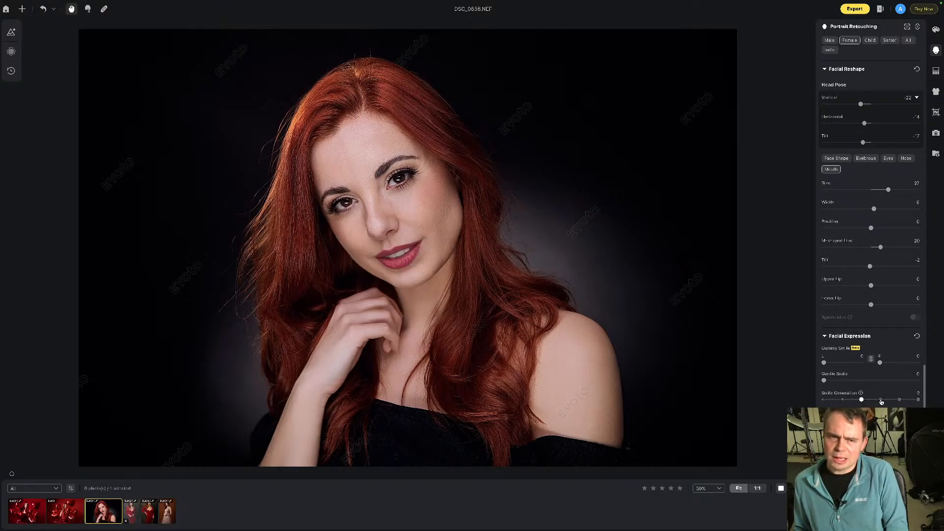
{"action": "left_click", "coordinate": [880, 399]}
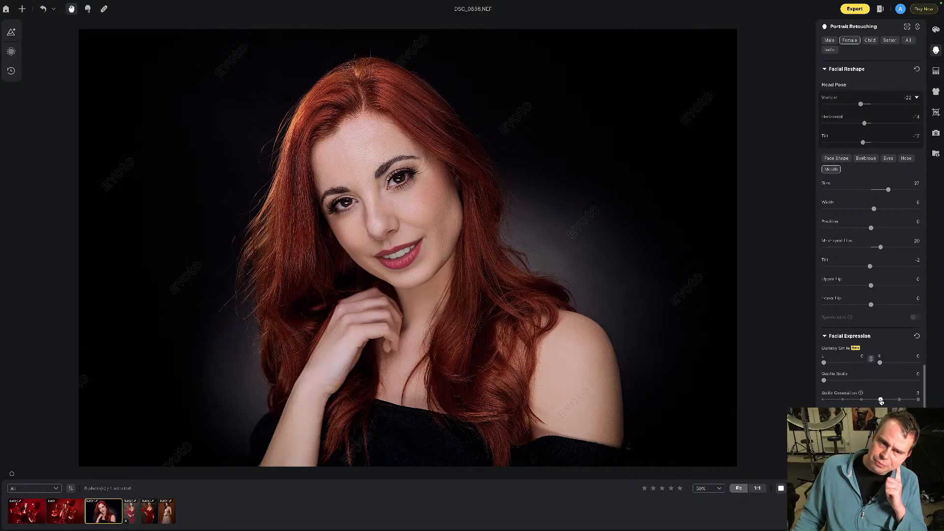
{"action": "left_click", "coordinate": [823, 400]}
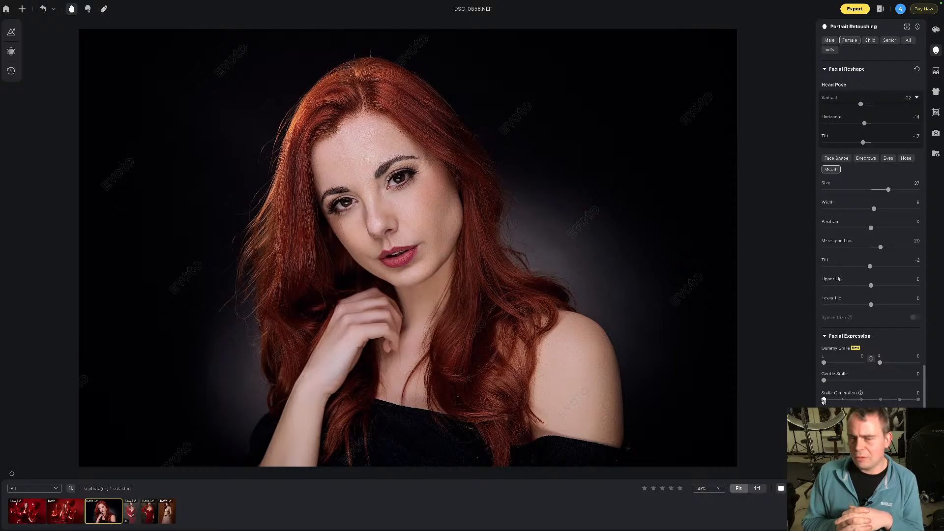
{"action": "left_click", "coordinate": [918, 399]}
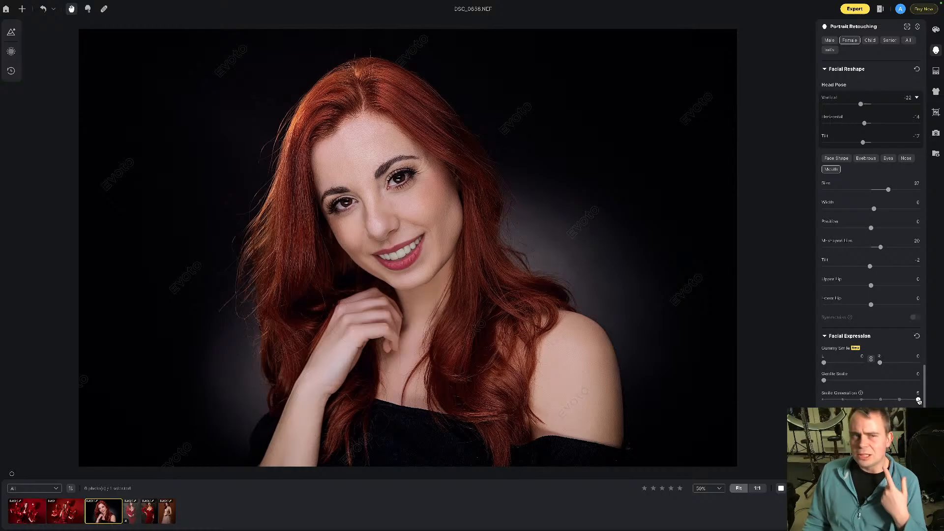
- Reset Smile Generation to 0 and set Teeth Flaws Removal to 33 on the DSC_0656.NEF portrait, examining the mouth up close
{"action": "left_click", "coordinate": [823, 400]}
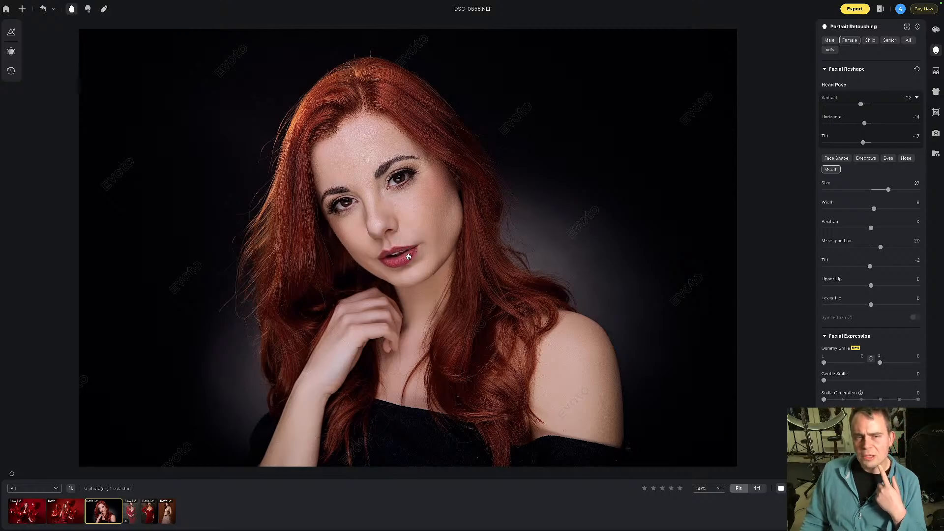
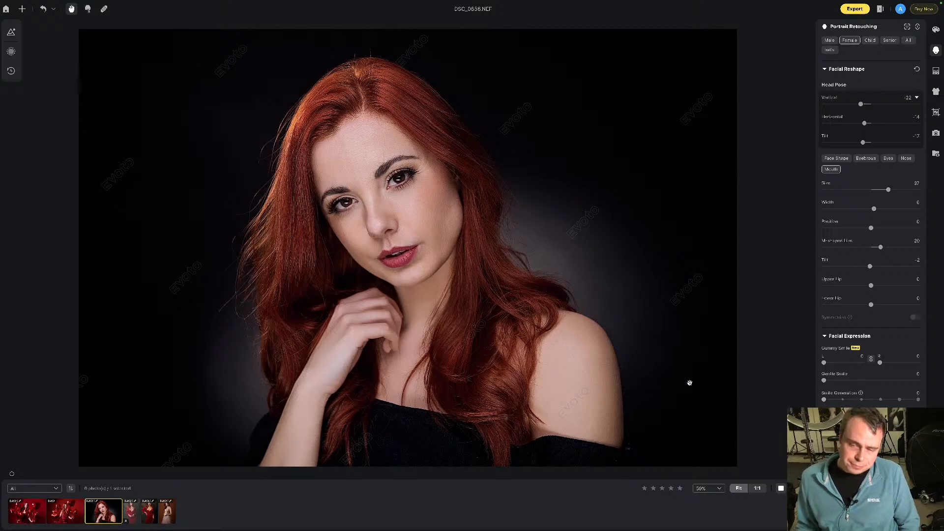
{"action": "scroll", "coordinate": [824, 367], "scroll_direction": "down", "scroll_amount": 3}
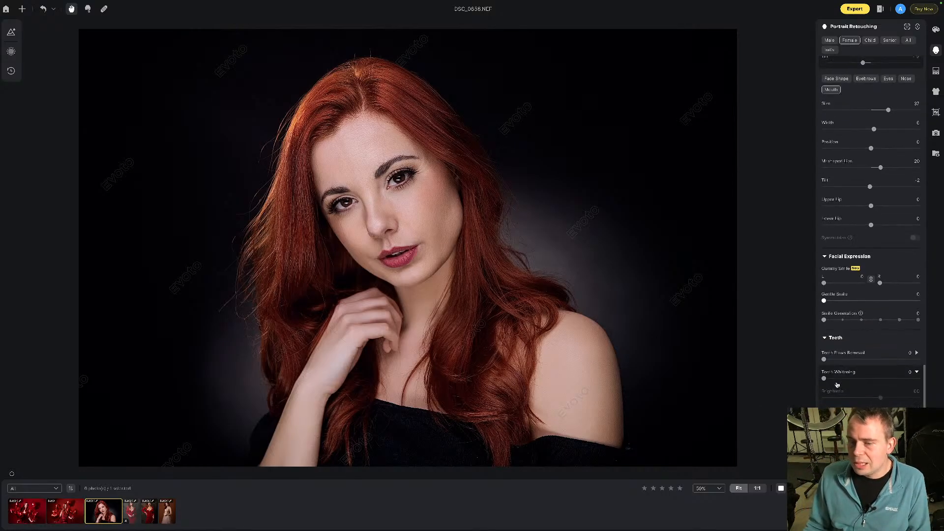
{"action": "left_click", "coordinate": [825, 360]}
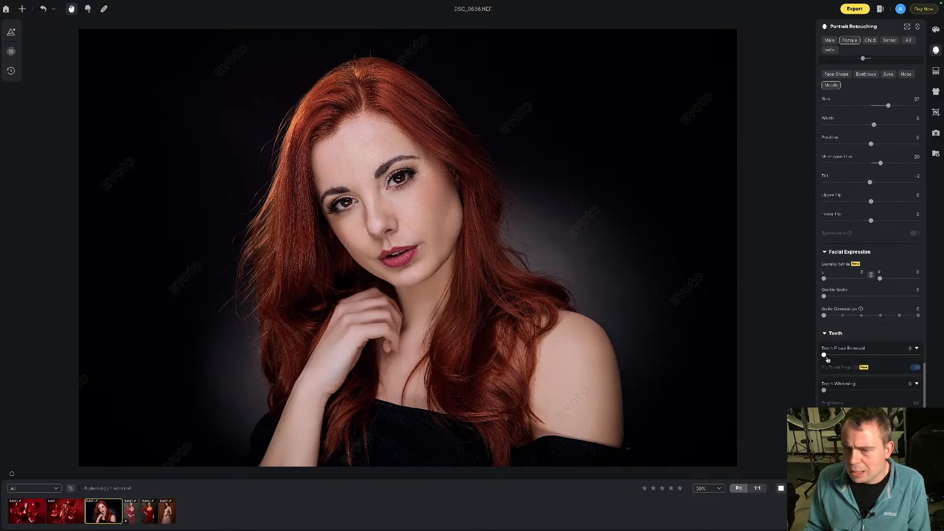
{"action": "left_click_drag", "start_coordinate": [831, 352], "coordinate": [855, 352]}
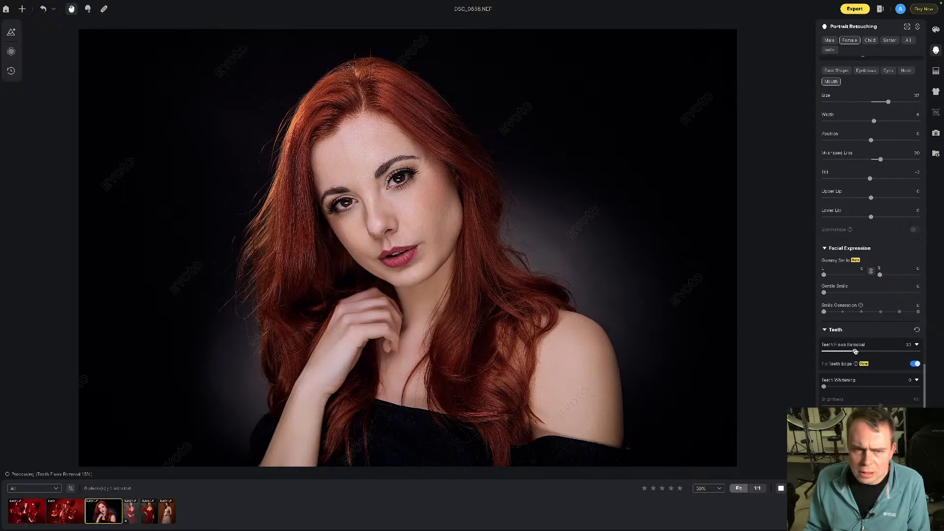
{"action": "left_click", "coordinate": [414, 237]}
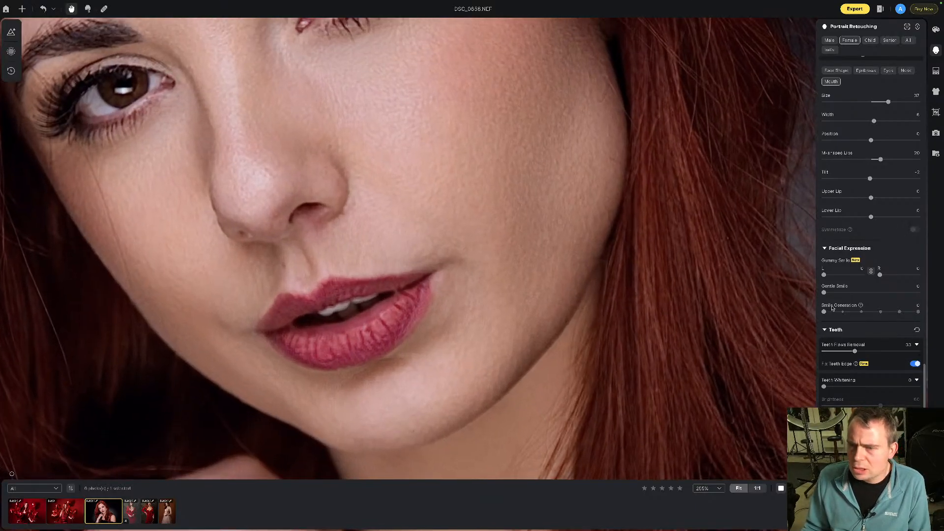
- Set Smile Generation to 2, Teeth Flaws Removal to 70 and Teeth Whitening to 90 to test the teeth corrections on a generated smile
{"action": "left_click_drag", "start_coordinate": [824, 312], "coordinate": [861, 312]}
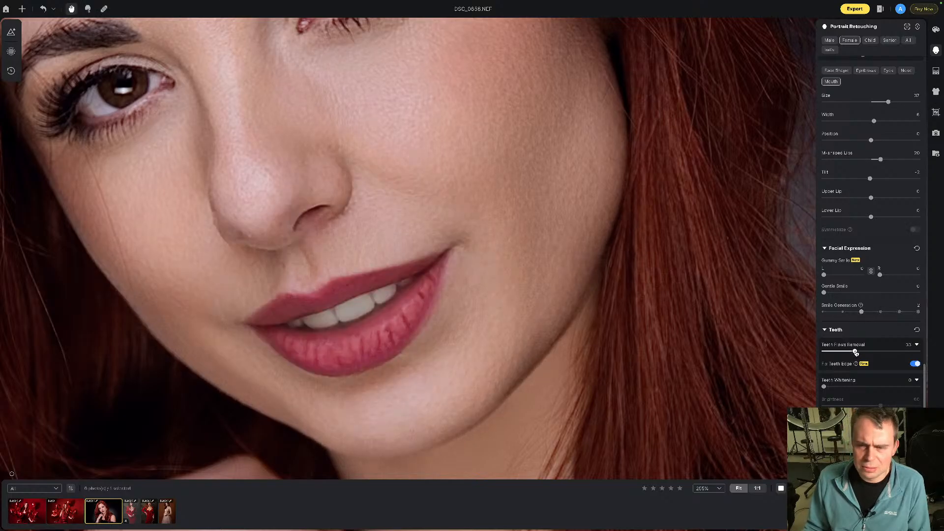
{"action": "left_click_drag", "start_coordinate": [856, 352], "coordinate": [890, 350]}
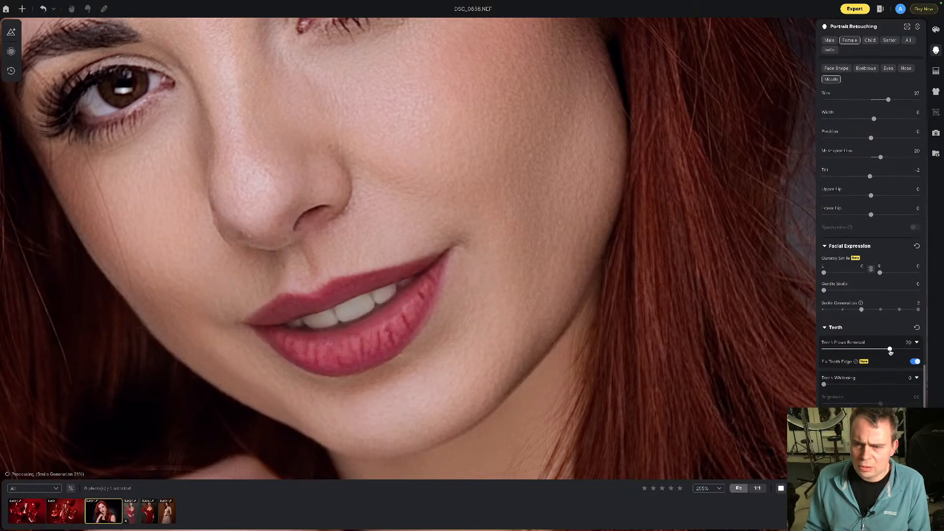
{"action": "left_click", "coordinate": [825, 384]}
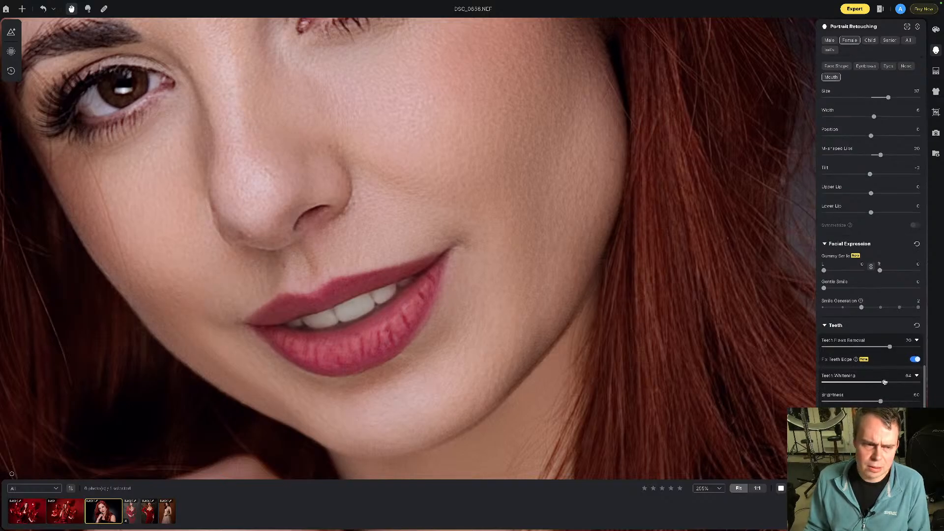
{"action": "left_click_drag", "start_coordinate": [906, 383], "coordinate": [910, 383]}
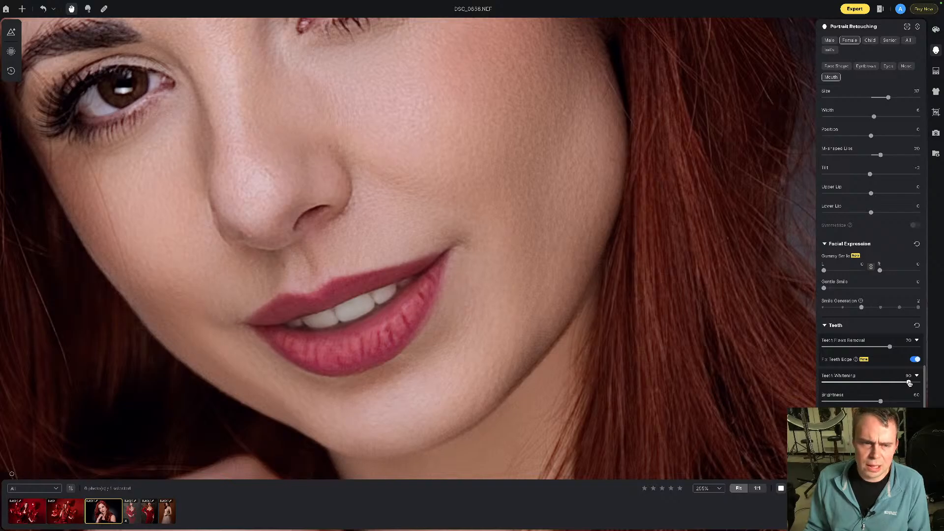
- Return Smile Generation to 0 and toggle Fix Teeth Edge to compare the original teeth, leaving it enabled
{"action": "left_click", "coordinate": [825, 308]}
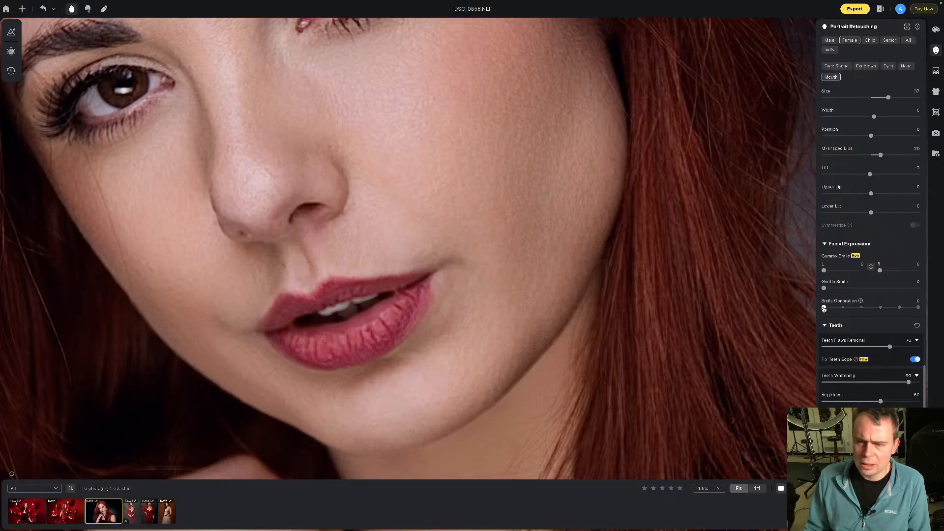
{"action": "left_click", "coordinate": [914, 360]}
{"action": "left_click", "coordinate": [914, 360]}
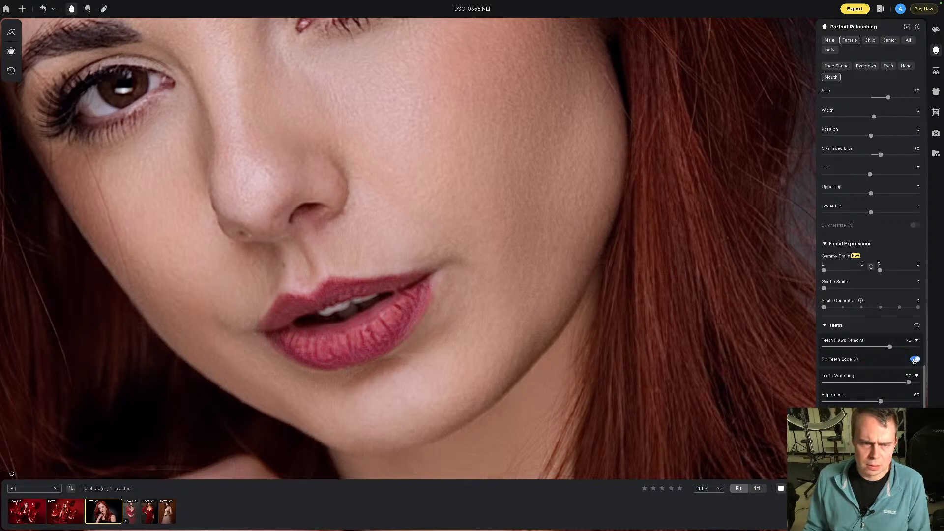
{"action": "left_click", "coordinate": [914, 361]}
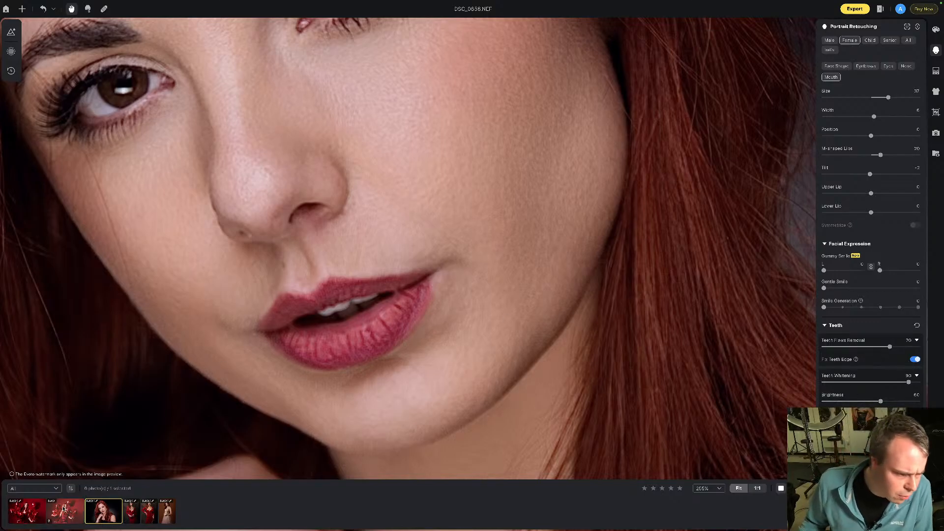
- Switch to the balloon photo DSC_1021.NEF and try Teeth Flaws Removal at 70 and 82, examining the smile up close
{"action": "left_click", "coordinate": [36, 509]}
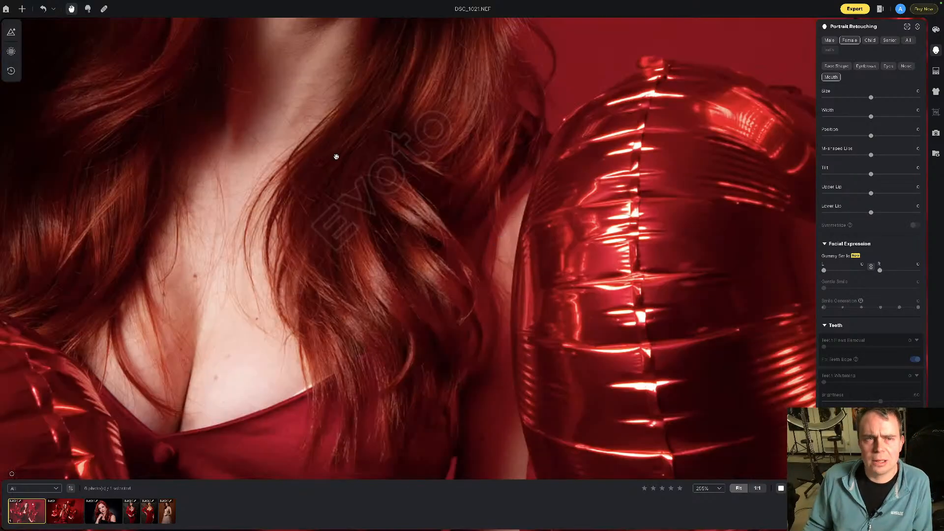
{"action": "left_click_drag", "start_coordinate": [336, 156], "coordinate": [410, 261]}
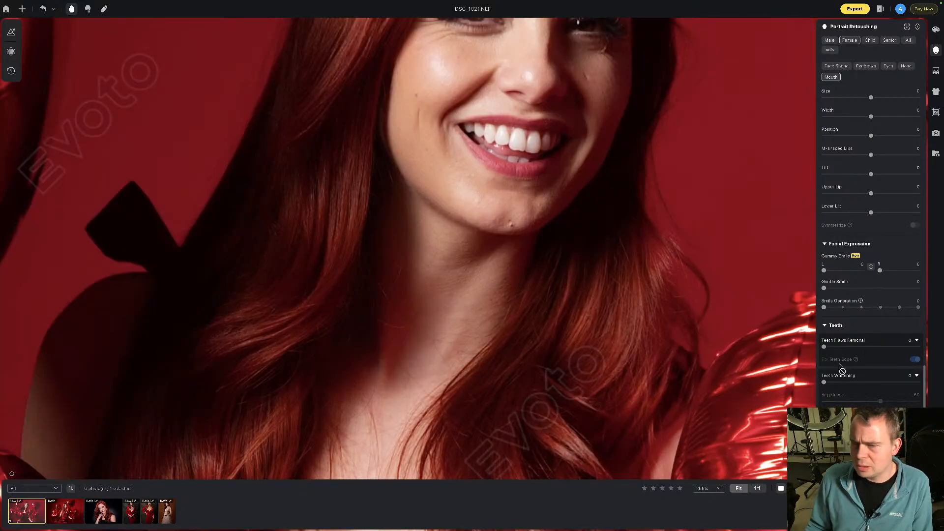
{"action": "left_click_drag", "start_coordinate": [825, 347], "coordinate": [889, 347]}
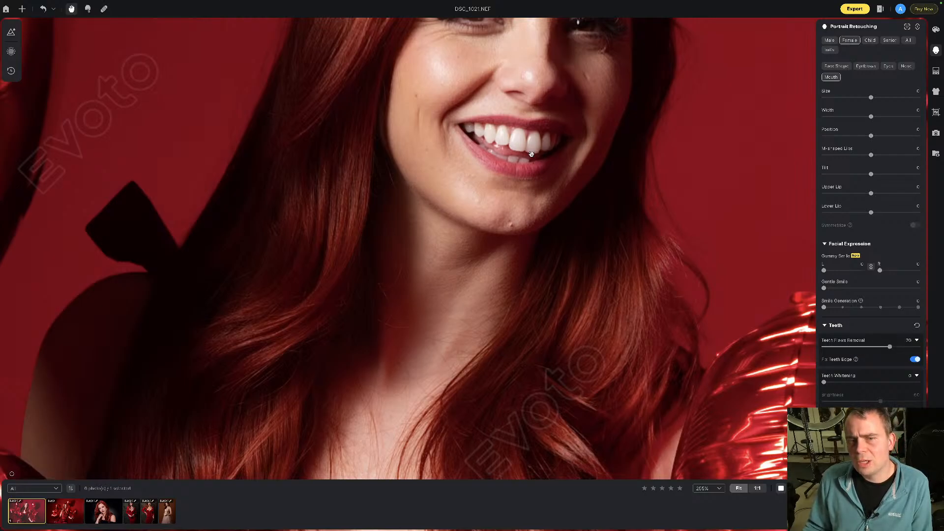
{"action": "scroll", "coordinate": [545, 143], "scroll_direction": "up", "scroll_amount": 4}
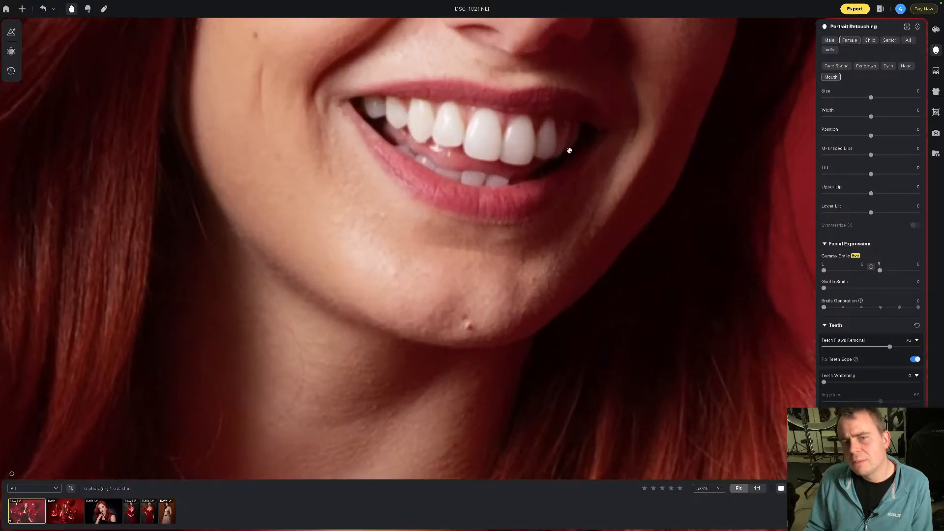
{"action": "mouse_move", "coordinate": [890, 347]}
{"action": "left_mouse_down"}
{"action": "mouse_move", "coordinate": [820, 347]}
{"action": "mouse_move", "coordinate": [901, 343]}
{"action": "left_mouse_up"}
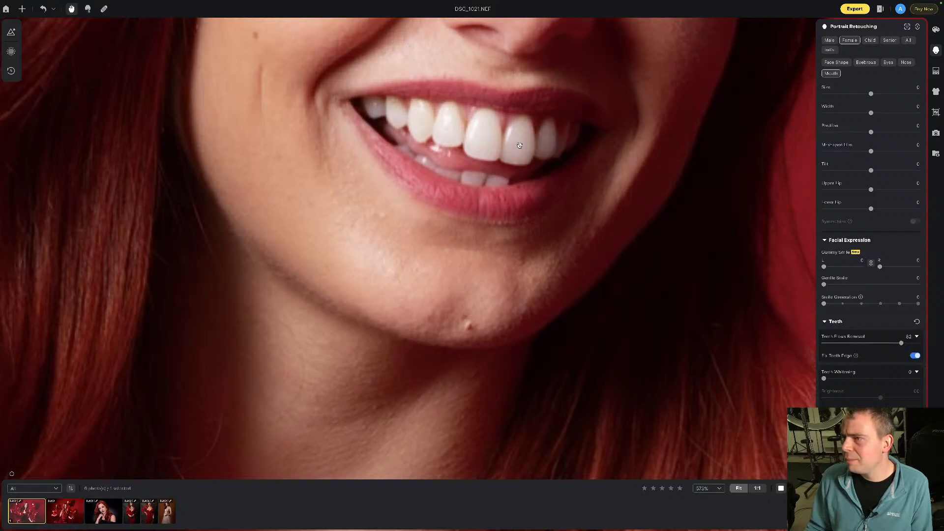
{"action": "scroll", "coordinate": [519, 145], "scroll_direction": "down", "scroll_amount": 10}
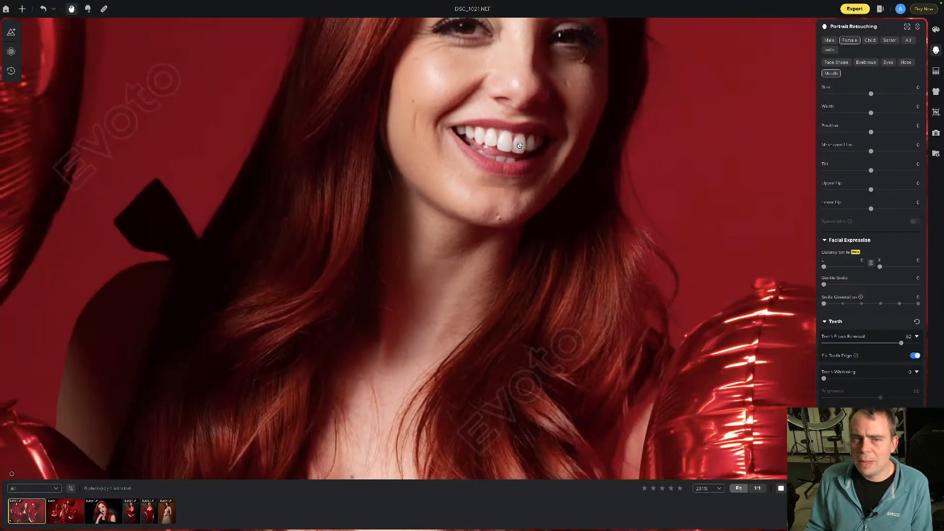
{"action": "scroll", "coordinate": [520, 145], "scroll_direction": "down", "scroll_amount": 3}
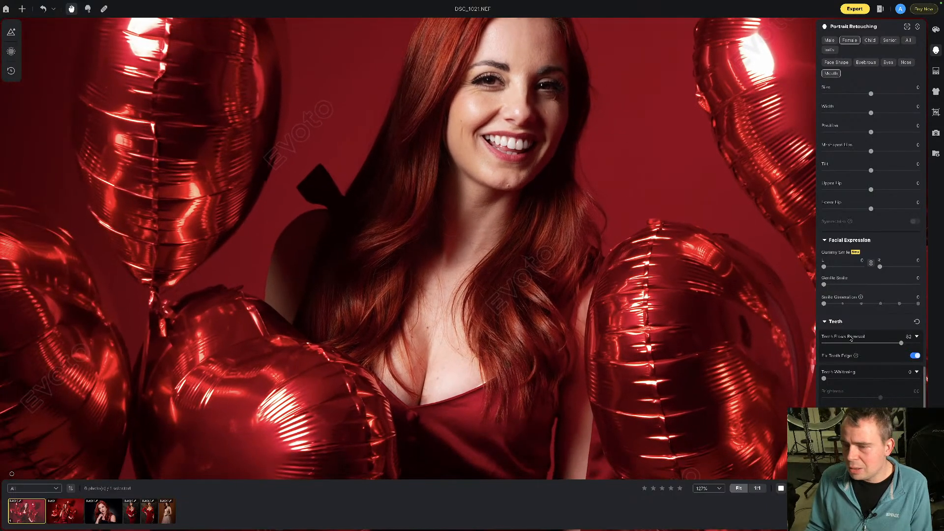
- Set Teeth Flaws Removal to 28 and raise Teeth Whitening to 72, checking the smile up close
{"action": "left_click_drag", "start_coordinate": [904, 345], "coordinate": [847, 348]}
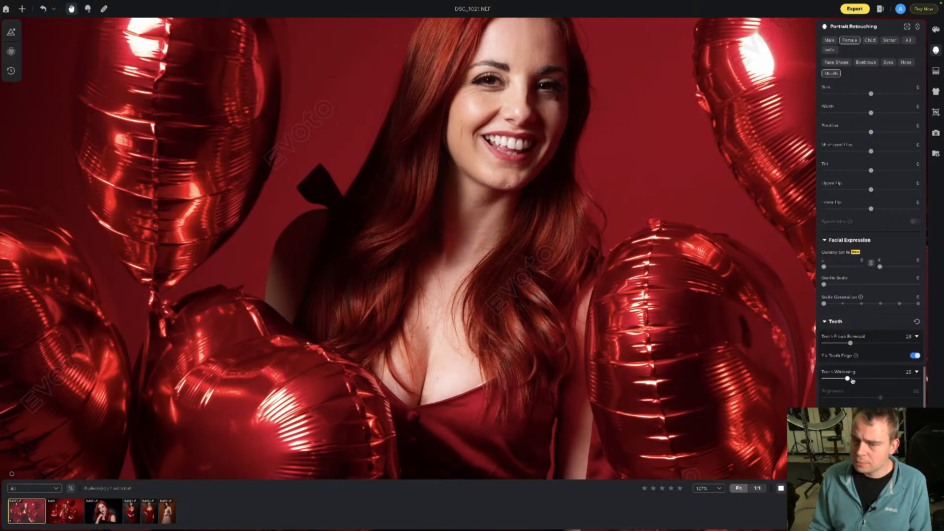
{"action": "left_click_drag", "start_coordinate": [852, 381], "coordinate": [858, 380]}
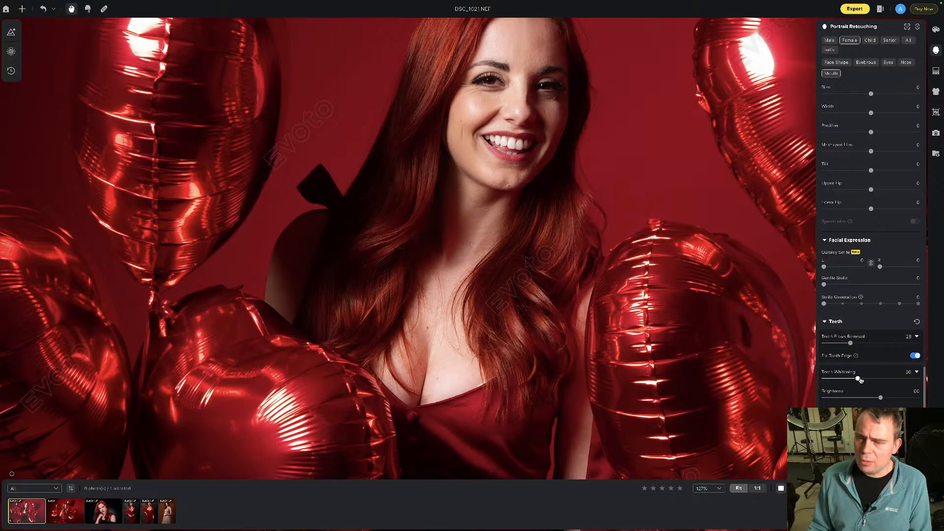
{"action": "scroll", "coordinate": [515, 128], "scroll_direction": "up", "scroll_amount": 5}
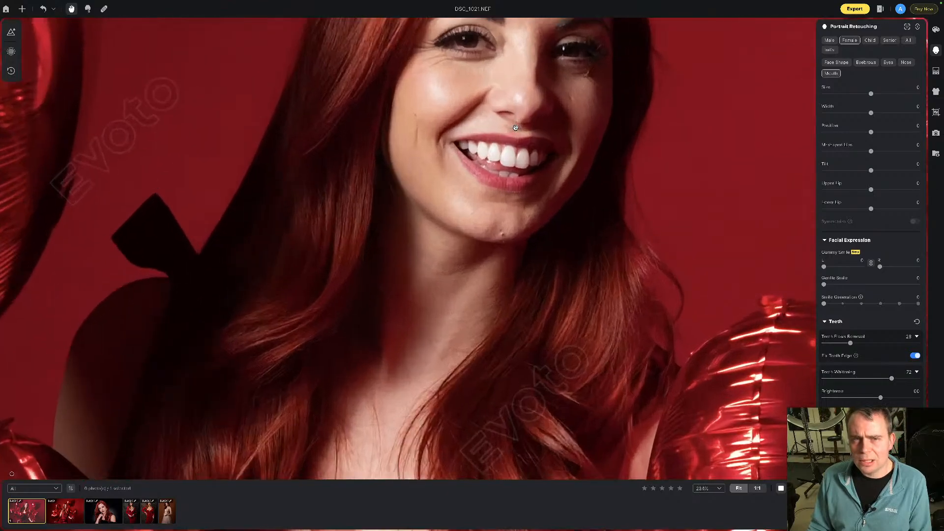
- Examine the whitened teeth in the balloon portrait, both close up and in the full image
{"action": "scroll", "coordinate": [515, 128], "scroll_direction": "down", "scroll_amount": 5}
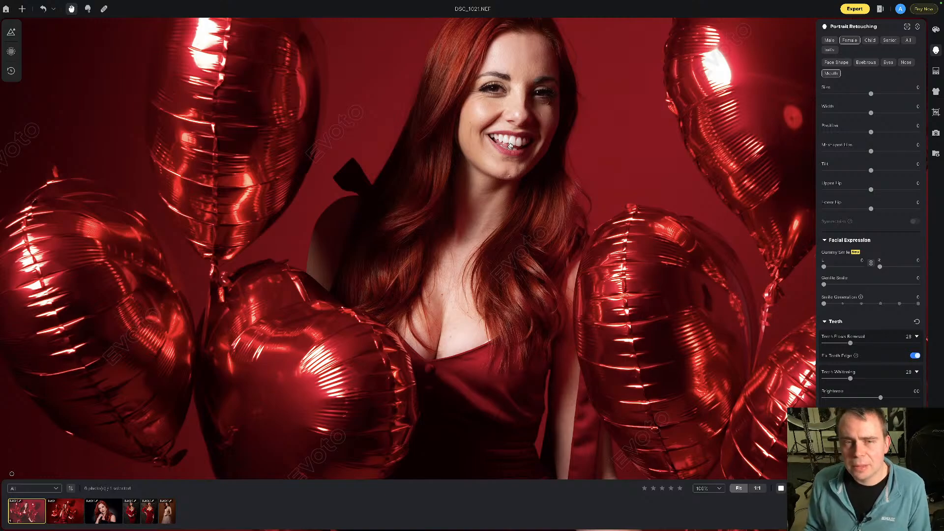
{"action": "scroll", "coordinate": [511, 143], "scroll_direction": "up", "scroll_amount": 5}
{"action": "scroll", "coordinate": [513, 136], "scroll_direction": "down", "scroll_amount": 8}
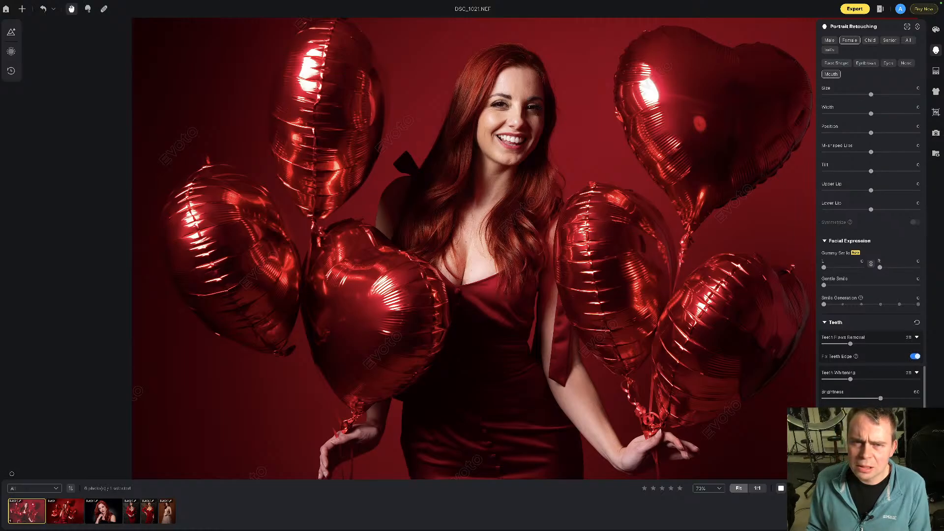
{"action": "scroll", "coordinate": [521, 144], "scroll_direction": "up", "scroll_amount": 8}
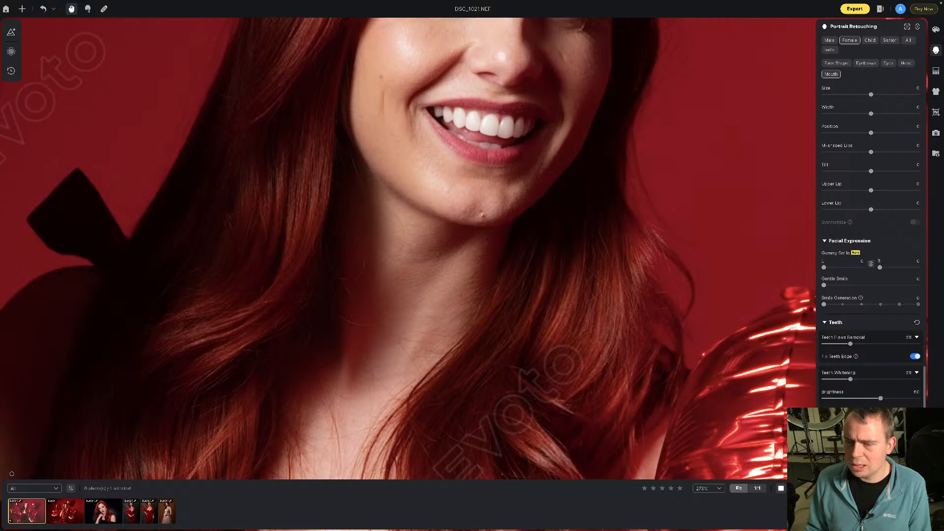
{"action": "scroll", "coordinate": [871, 231], "scroll_direction": "up", "scroll_amount": 1}
{"action": "scroll", "coordinate": [871, 231], "scroll_direction": "up", "scroll_amount": 1}
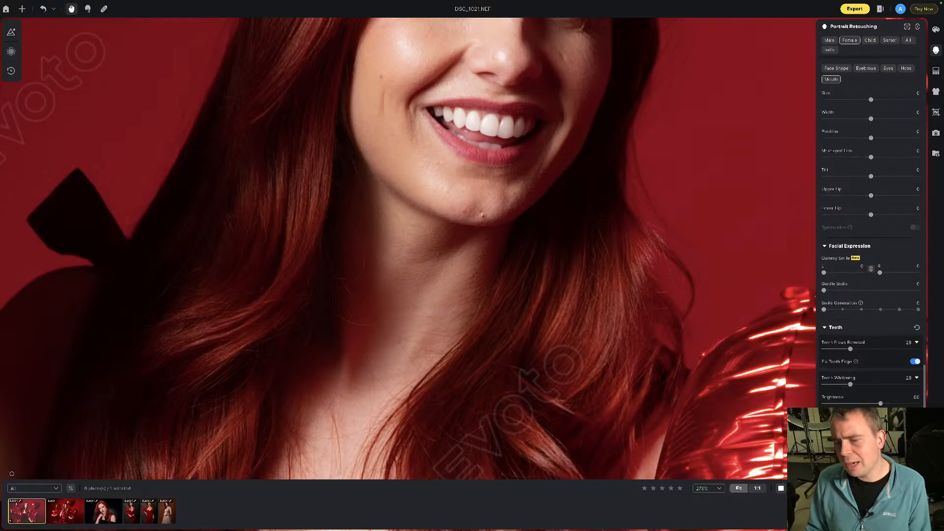
{"action": "scroll", "coordinate": [870, 221], "scroll_direction": "down", "scroll_amount": 1}
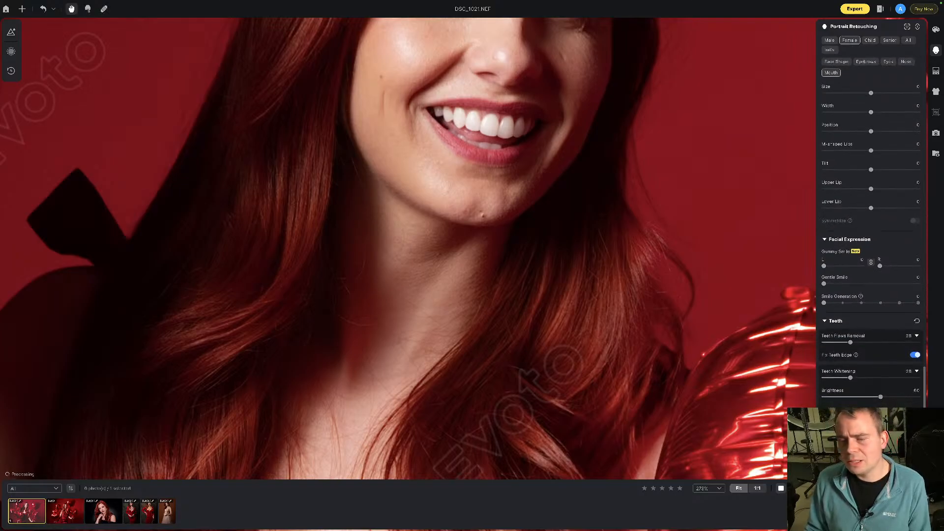
{"action": "scroll", "coordinate": [473, 163], "scroll_direction": "up", "scroll_amount": 2}
{"action": "scroll", "coordinate": [474, 163], "scroll_direction": "down", "scroll_amount": 15}
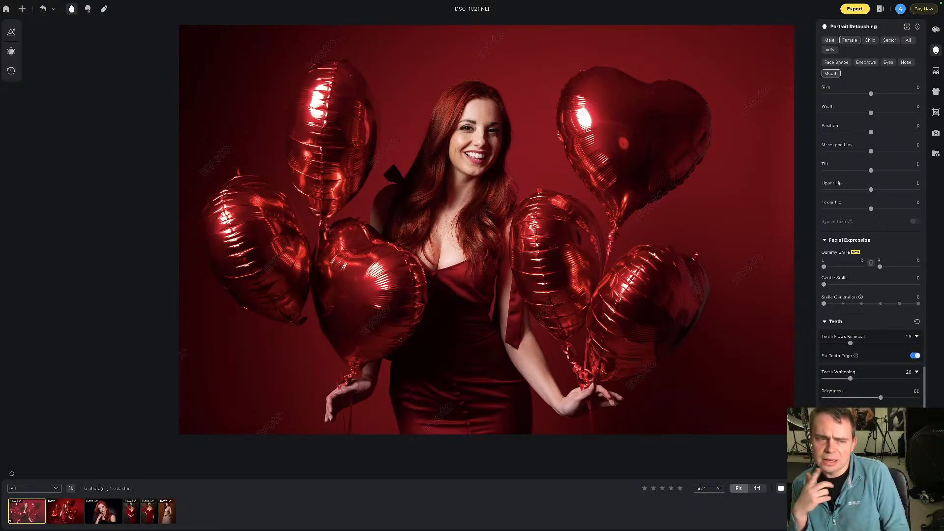
- Open the dark-background portrait DSC_0656 and set its teeth flaws removal and teeth whitening to 0
{"action": "left_click", "coordinate": [102, 514]}
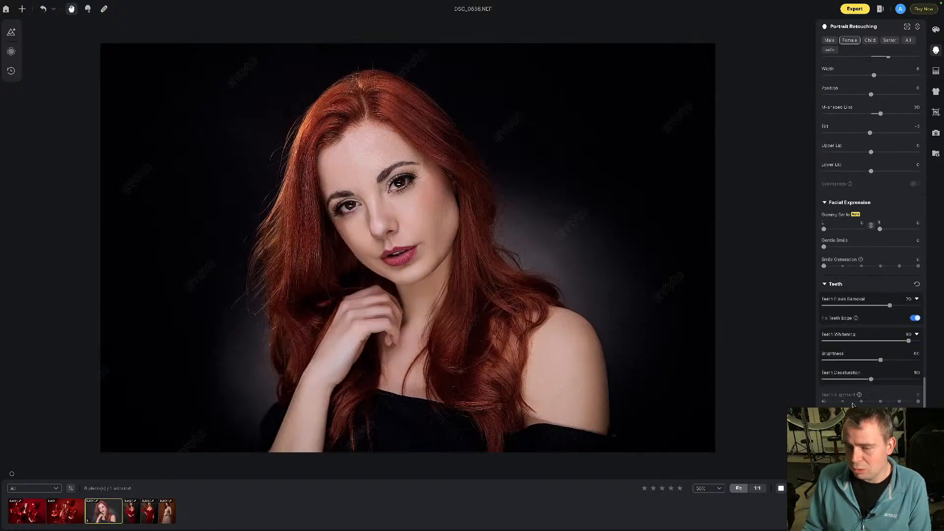
{"action": "left_click_drag", "start_coordinate": [889, 306], "coordinate": [822, 305]}
{"action": "left_click_drag", "start_coordinate": [909, 339], "coordinate": [806, 344]}
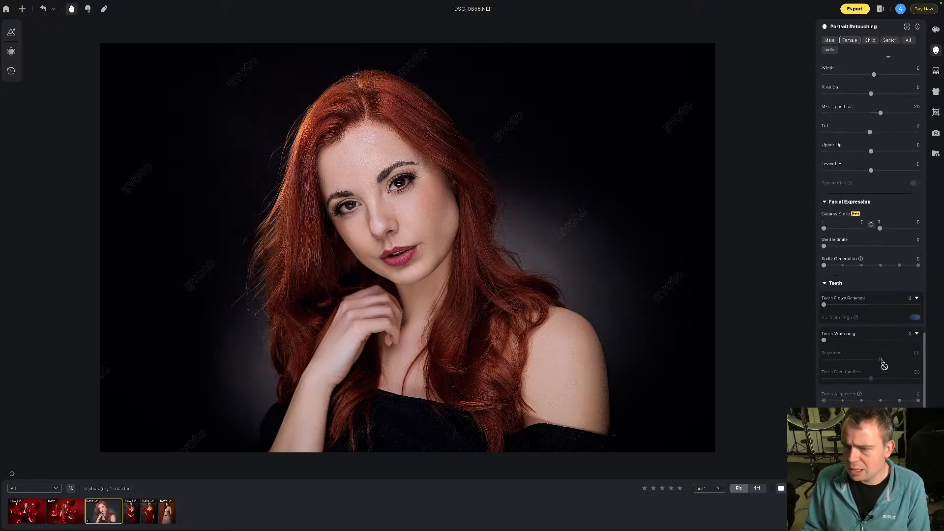
- Try raising the brightness of both eyes to 47 and 70, checking the effect close up
{"action": "scroll", "coordinate": [880, 345], "scroll_direction": "down", "scroll_amount": 3}
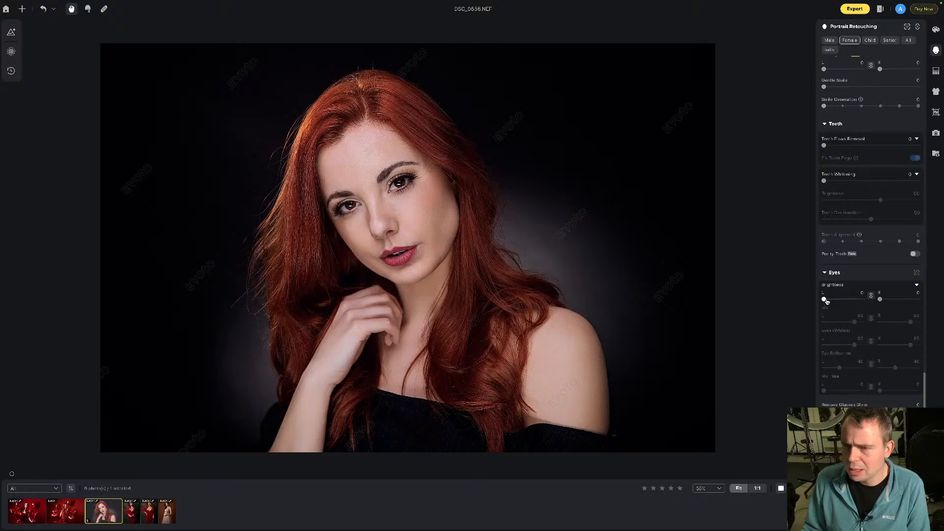
{"action": "left_click_drag", "start_coordinate": [826, 301], "coordinate": [841, 298]}
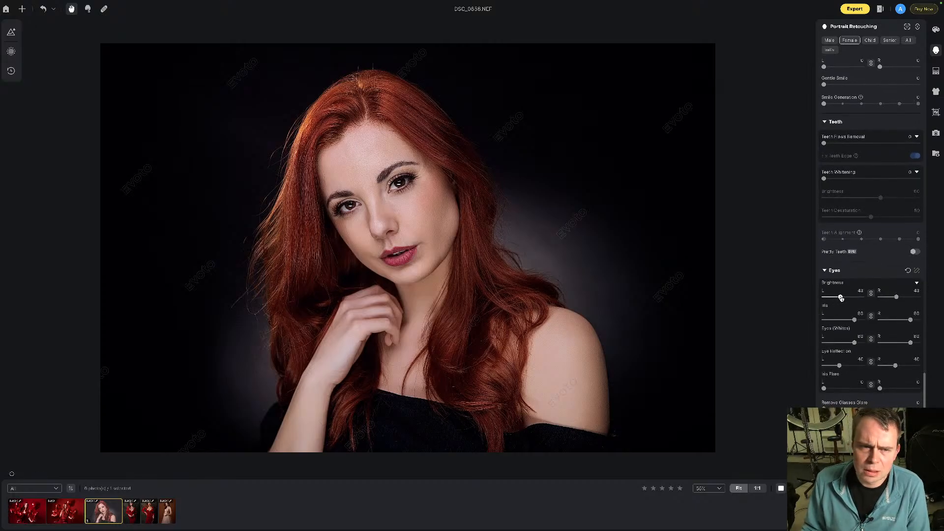
{"action": "scroll", "coordinate": [350, 207], "scroll_direction": "up", "scroll_amount": 6}
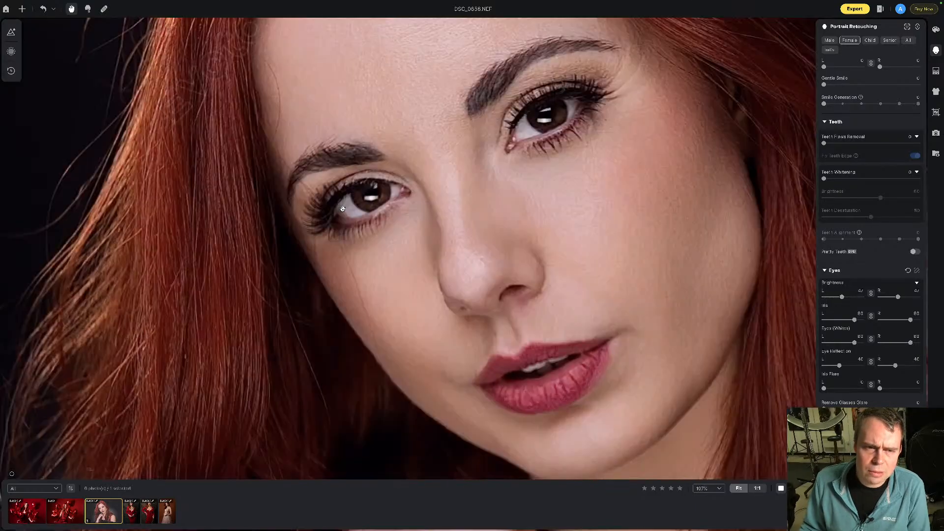
{"action": "scroll", "coordinate": [363, 207], "scroll_direction": "down", "scroll_amount": 4}
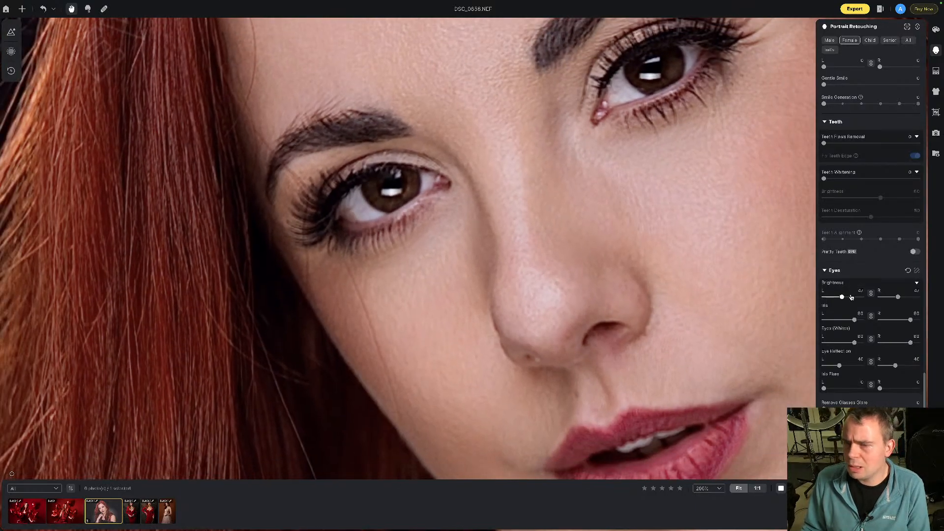
{"action": "scroll", "coordinate": [853, 298], "scroll_direction": "down", "scroll_amount": 1}
{"action": "mouse_move", "coordinate": [852, 297]}
{"action": "left_mouse_down"}
{"action": "mouse_move", "coordinate": [860, 297]}
{"action": "mouse_move", "coordinate": [837, 292]}
{"action": "mouse_move", "coordinate": [851, 292]}
{"action": "left_mouse_up"}
{"action": "scroll", "coordinate": [860, 293], "scroll_direction": "up", "scroll_amount": 1}
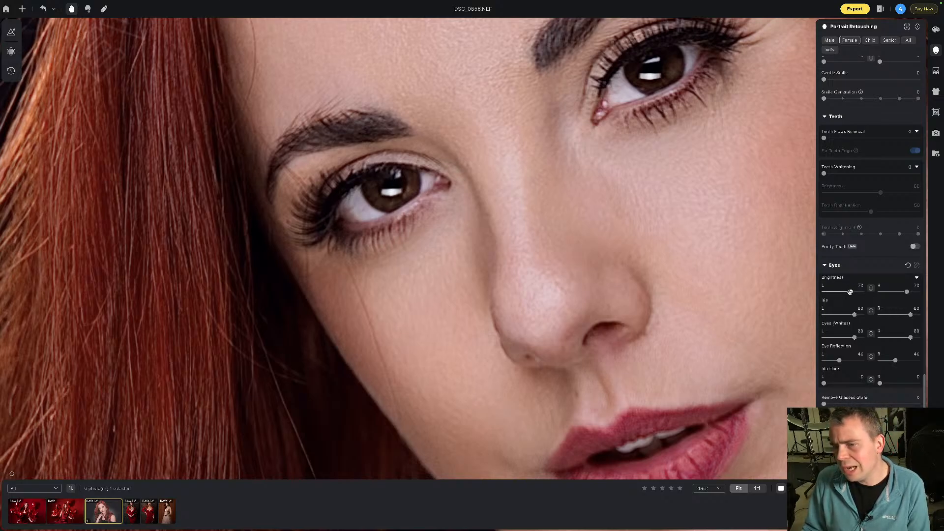
- Reduce the brightness of both eyes to 58 and on to 19, comparing the look of the face
{"action": "left_click_drag", "start_coordinate": [850, 292], "coordinate": [840, 291]}
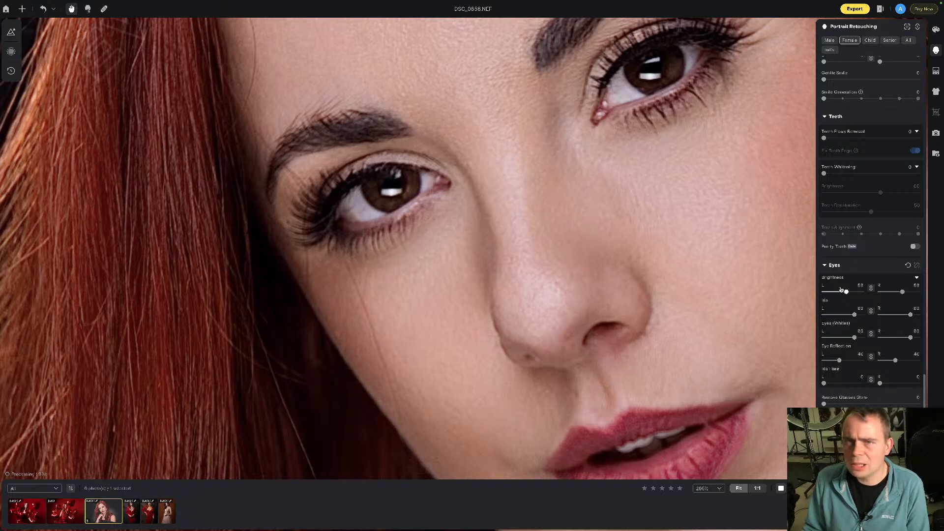
{"action": "scroll", "coordinate": [646, 156], "scroll_direction": "up", "scroll_amount": 3}
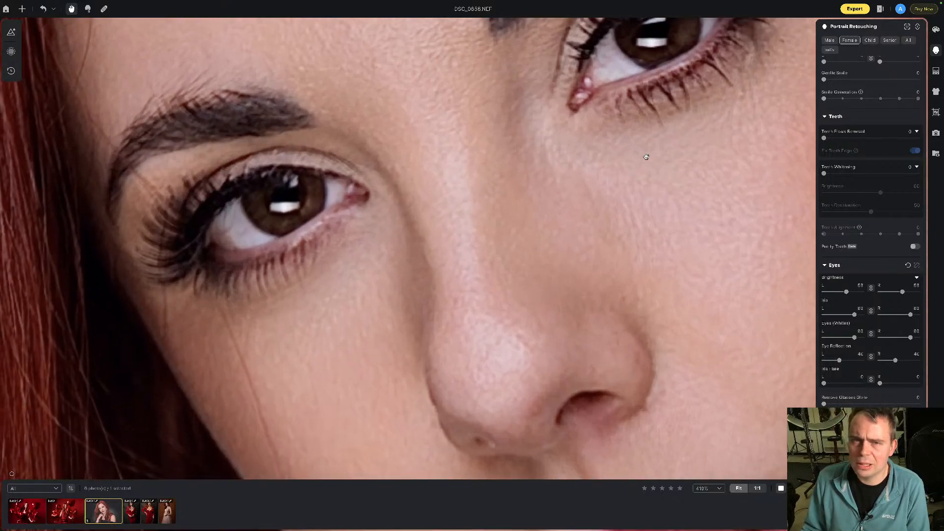
{"action": "scroll", "coordinate": [646, 157], "scroll_direction": "down", "scroll_amount": 5}
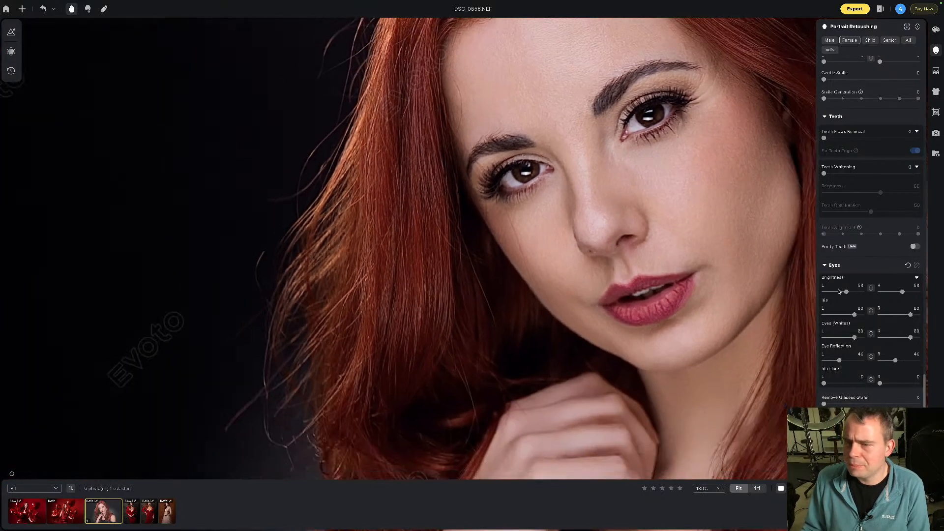
{"action": "left_click_drag", "start_coordinate": [847, 292], "coordinate": [831, 294]}
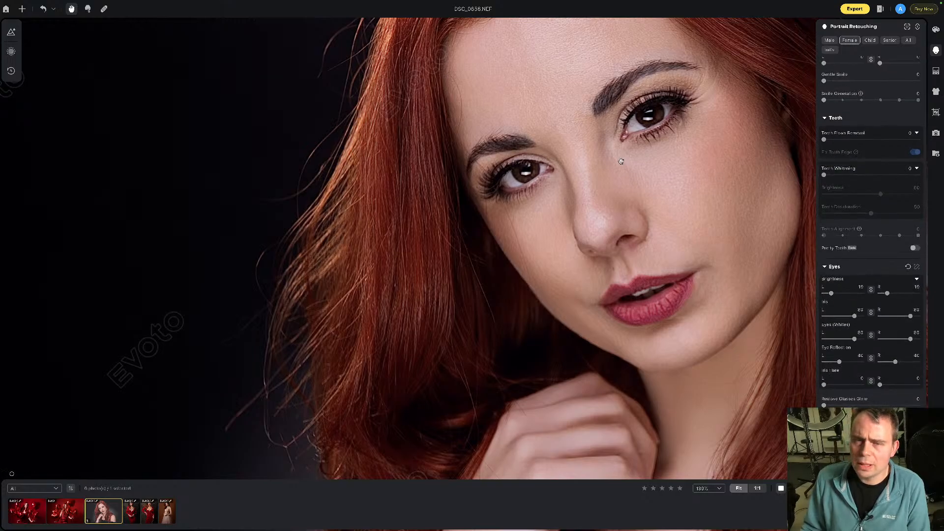
{"action": "left_click_drag", "start_coordinate": [701, 131], "coordinate": [639, 197]}
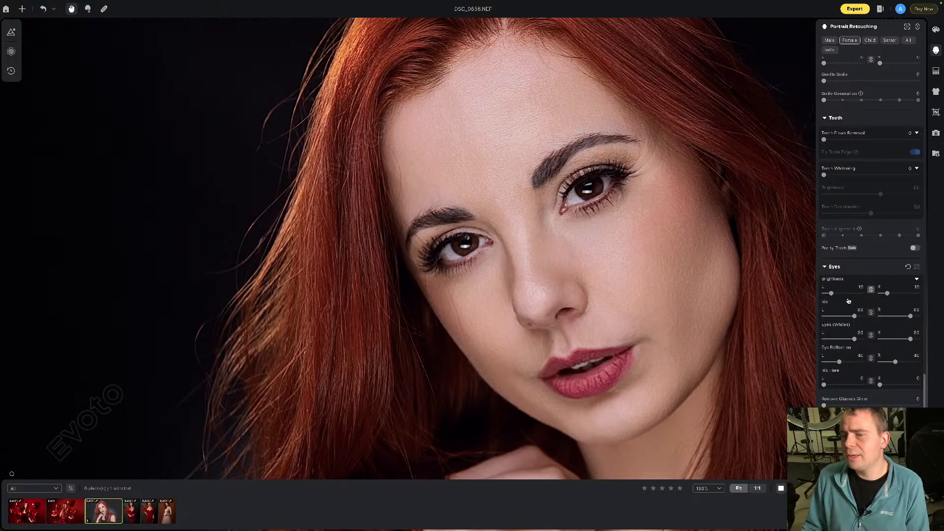
- Adjust the eye brightness and iris enhancement for both eyes, settling each at about 26
{"action": "left_click_drag", "start_coordinate": [831, 293], "coordinate": [850, 317]}
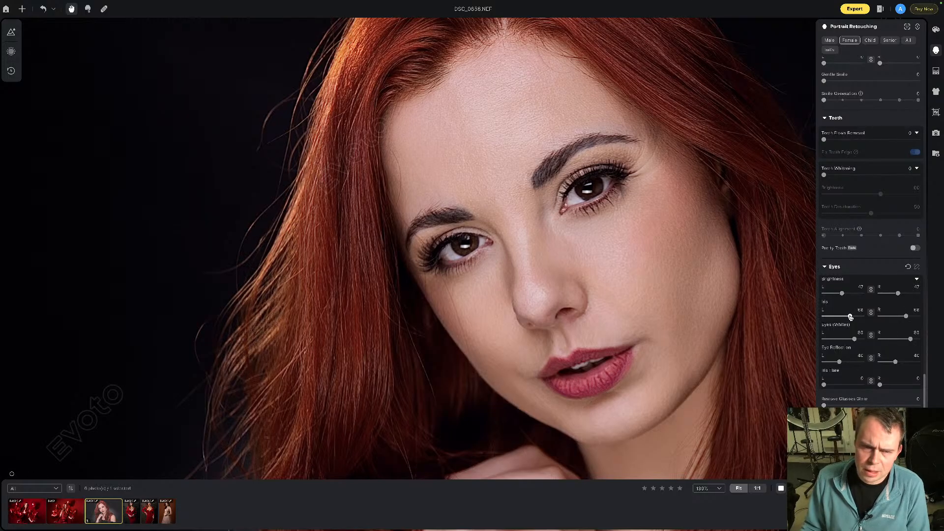
{"action": "scroll", "coordinate": [843, 308], "scroll_direction": "down", "scroll_amount": 2}
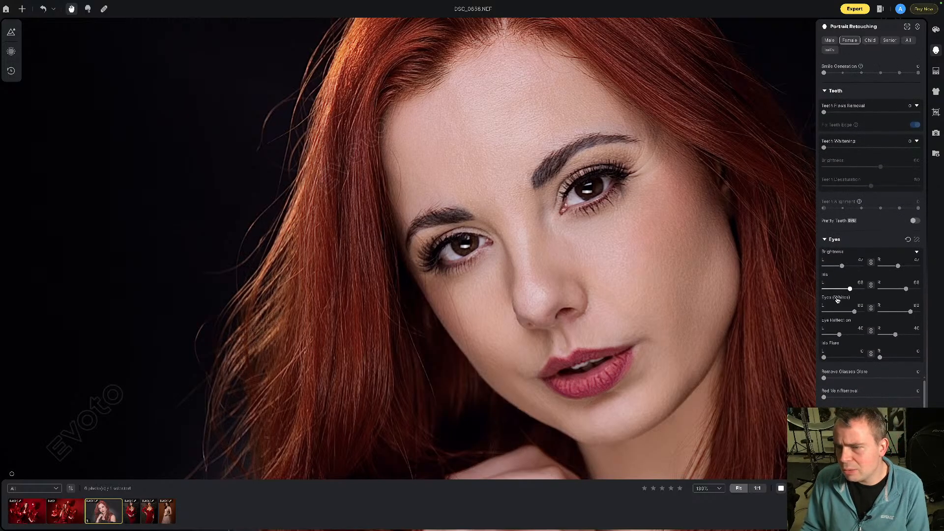
{"action": "left_click_drag", "start_coordinate": [850, 289], "coordinate": [834, 289]}
{"action": "left_click_drag", "start_coordinate": [842, 266], "coordinate": [834, 266]}
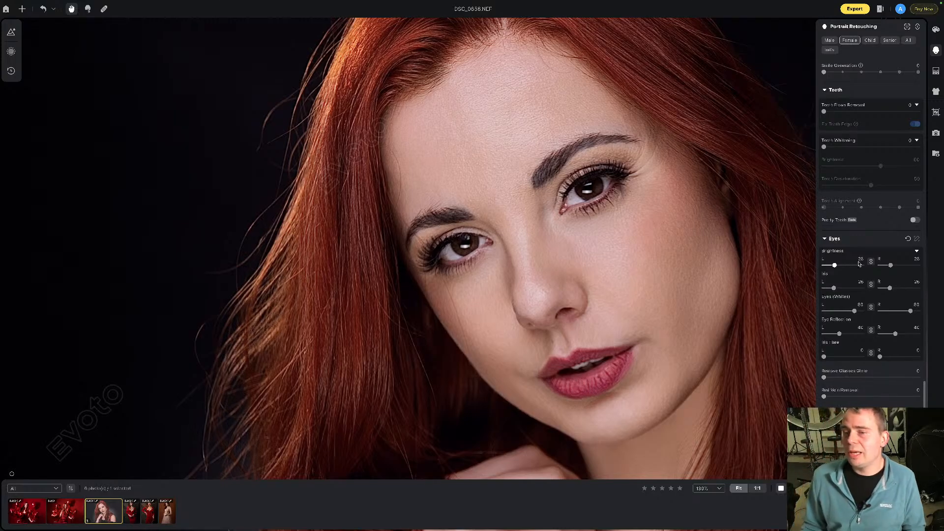
- Set the eye reflection to 100 and the eye whites to 98 for both eyes
{"action": "scroll", "coordinate": [865, 261], "scroll_direction": "down", "scroll_amount": 2}
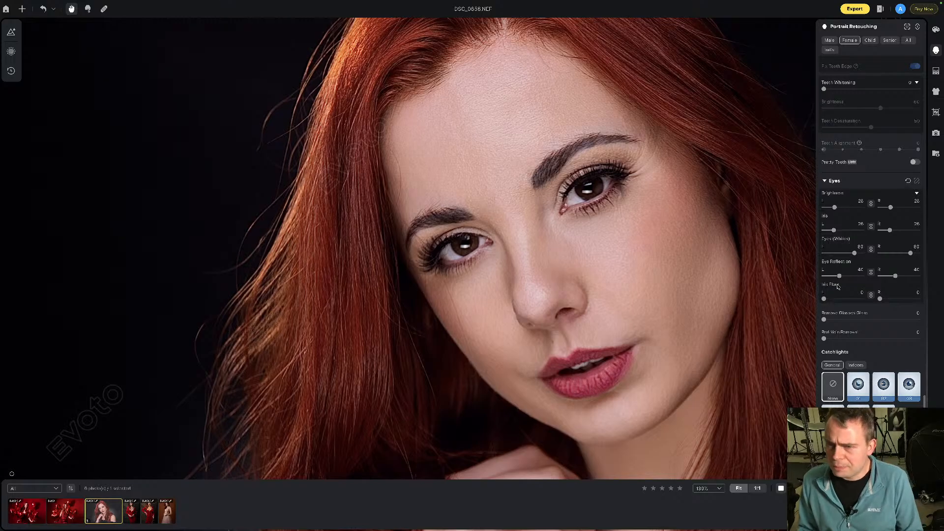
{"action": "left_click_drag", "start_coordinate": [840, 275], "coordinate": [864, 277]}
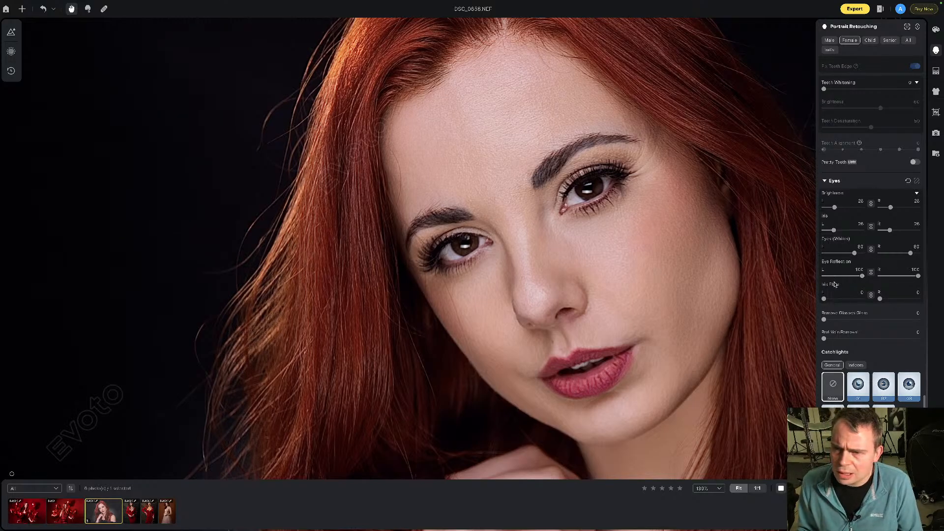
{"action": "mouse_move", "coordinate": [854, 253]}
{"action": "left_mouse_down"}
{"action": "mouse_move", "coordinate": [862, 253]}
{"action": "mouse_move", "coordinate": [836, 254]}
{"action": "mouse_move", "coordinate": [861, 253]}
{"action": "left_mouse_up"}
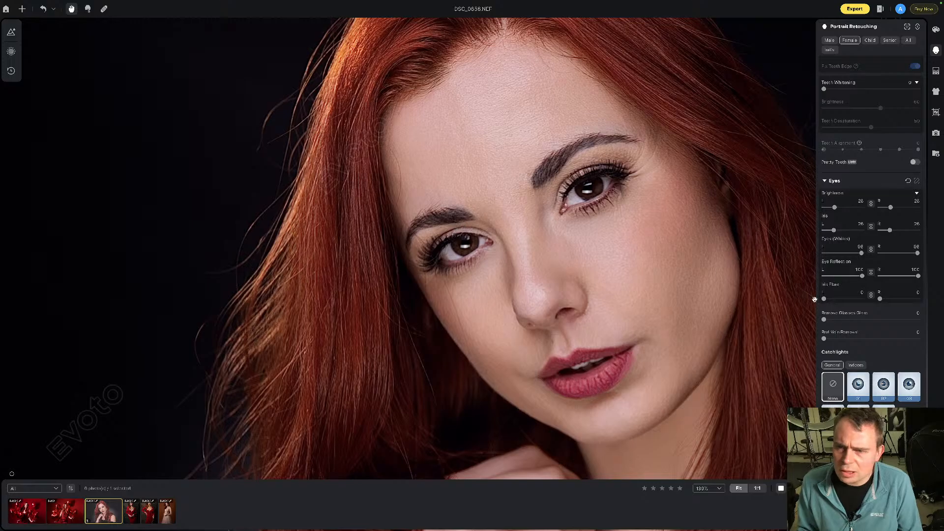
- Set glasses glare removal to 9 and red vein removal to 60, checking the whites of the eyes
{"action": "left_click_drag", "start_coordinate": [823, 298], "coordinate": [832, 321]}
{"action": "scroll", "coordinate": [577, 197], "scroll_direction": "up", "scroll_amount": 5}
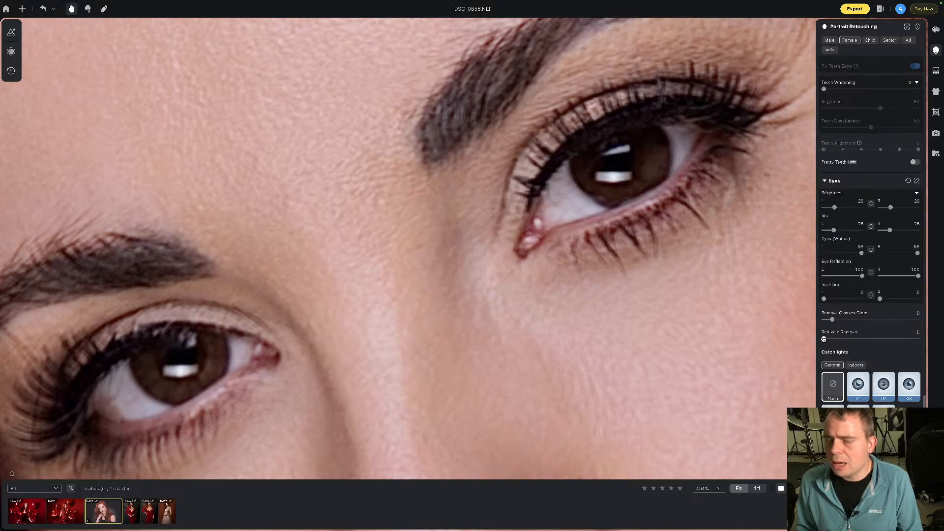
{"action": "left_click_drag", "start_coordinate": [824, 339], "coordinate": [880, 339]}
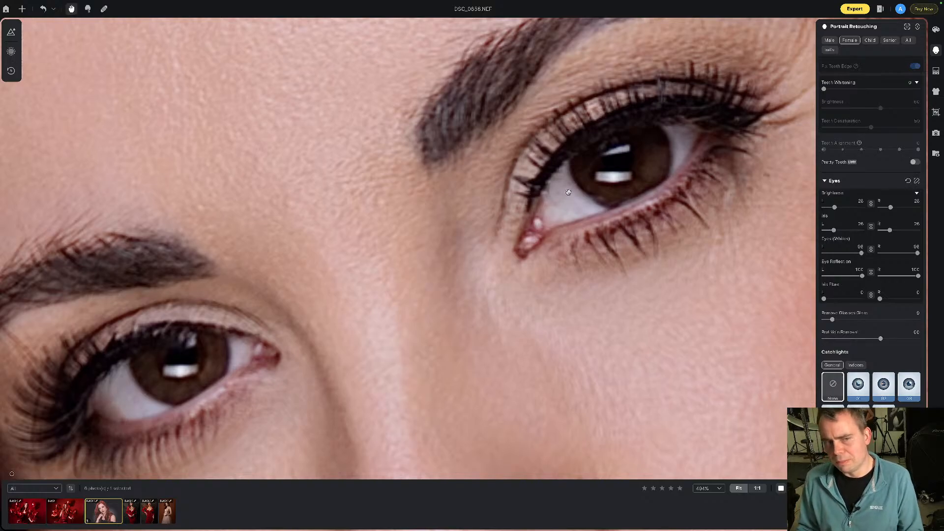
{"action": "scroll", "coordinate": [554, 204], "scroll_direction": "down", "scroll_amount": 4}
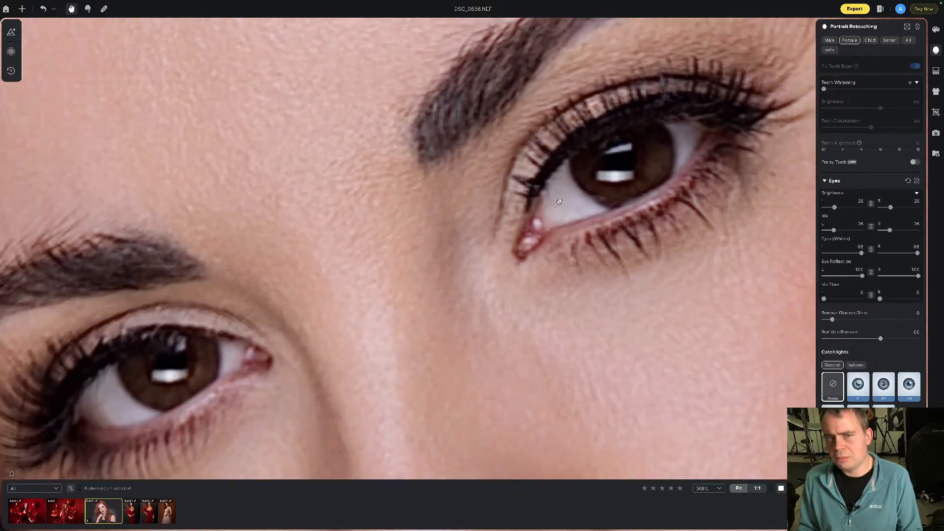
{"action": "scroll", "coordinate": [559, 201], "scroll_direction": "down", "scroll_amount": 4}
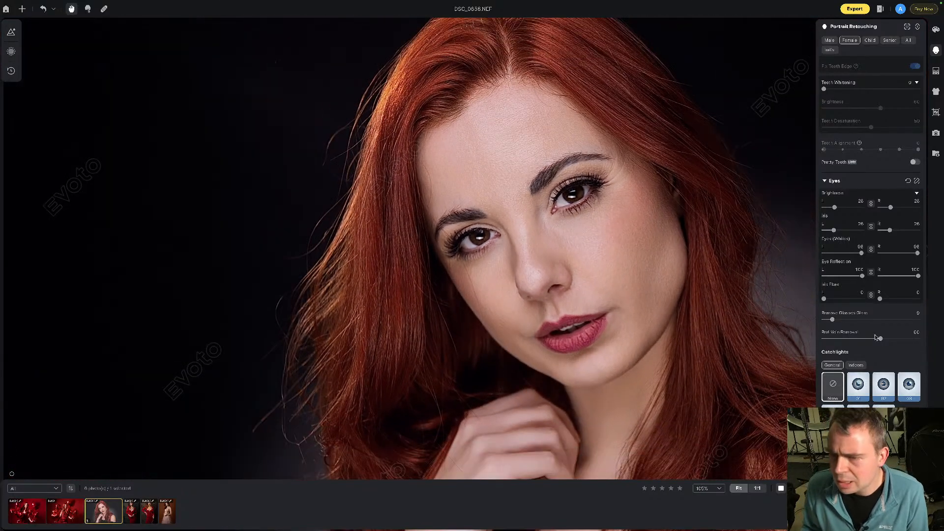
- Fine-tune the red vein removal to about 38 while checking the eye whites at different magnifications
{"action": "left_click_drag", "start_coordinate": [877, 339], "coordinate": [857, 344]}
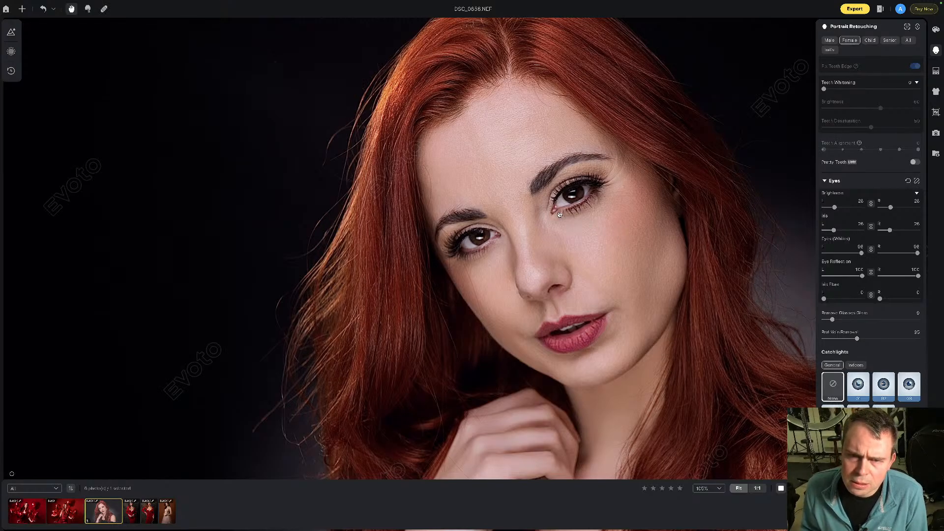
{"action": "scroll", "coordinate": [559, 215], "scroll_direction": "up", "scroll_amount": 4}
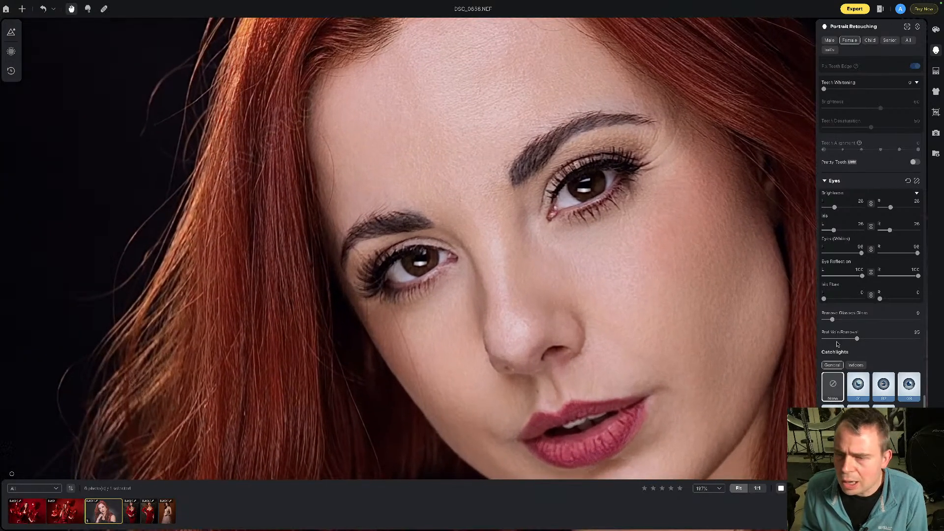
{"action": "left_click_drag", "start_coordinate": [861, 340], "coordinate": [863, 340]}
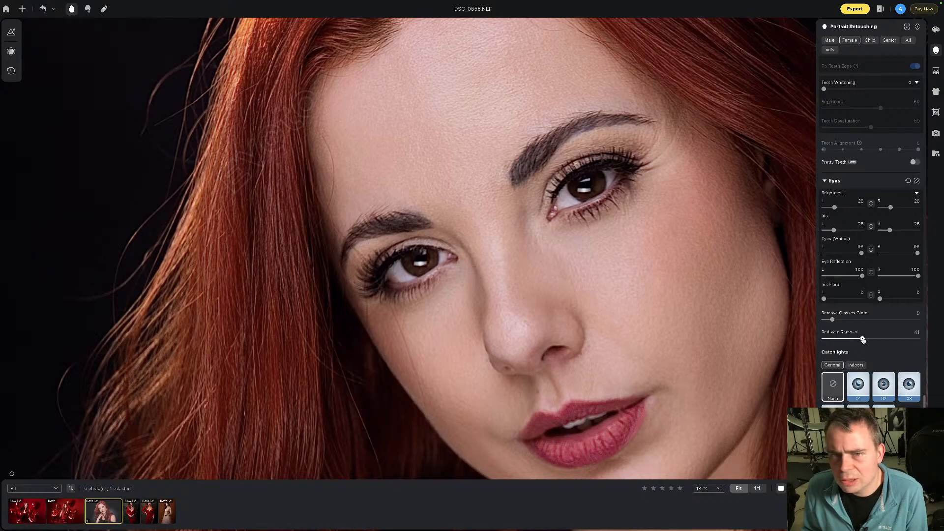
{"action": "scroll", "coordinate": [570, 199], "scroll_direction": "up", "scroll_amount": 1}
{"action": "scroll", "coordinate": [570, 199], "scroll_direction": "up", "scroll_amount": 2}
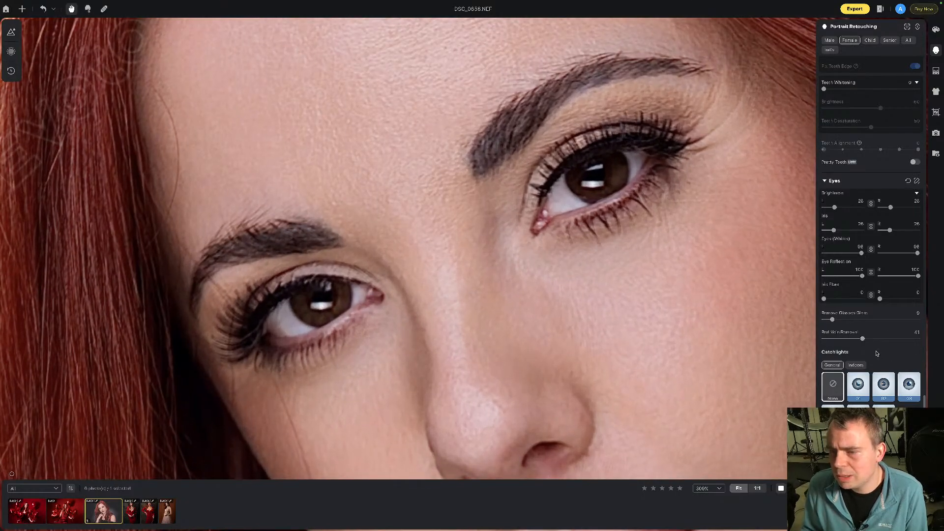
{"action": "left_click_drag", "start_coordinate": [862, 340], "coordinate": [864, 340]}
{"action": "scroll", "coordinate": [867, 339], "scroll_direction": "up", "scroll_amount": 1}
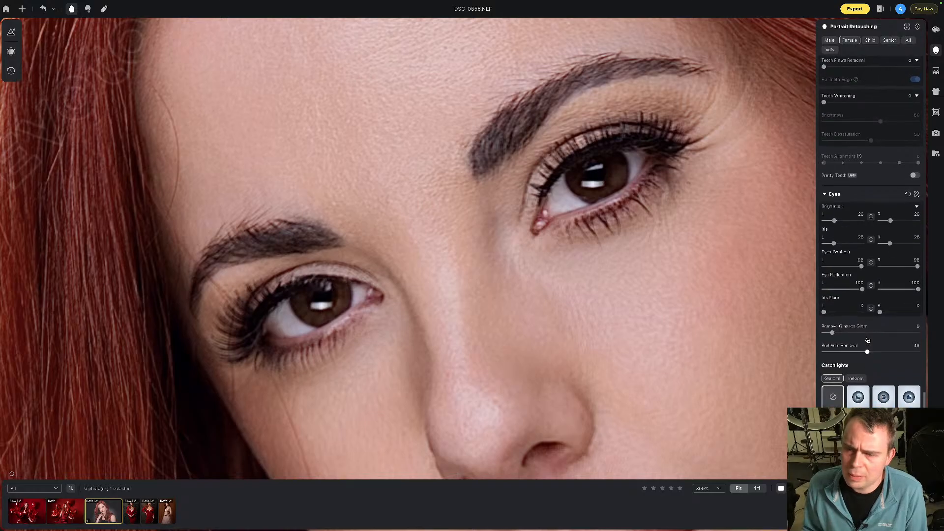
{"action": "scroll", "coordinate": [863, 354], "scroll_direction": "down", "scroll_amount": 1}
{"action": "scroll", "coordinate": [867, 343], "scroll_direction": "down", "scroll_amount": 1}
{"action": "left_click_drag", "start_coordinate": [867, 341], "coordinate": [860, 339]}
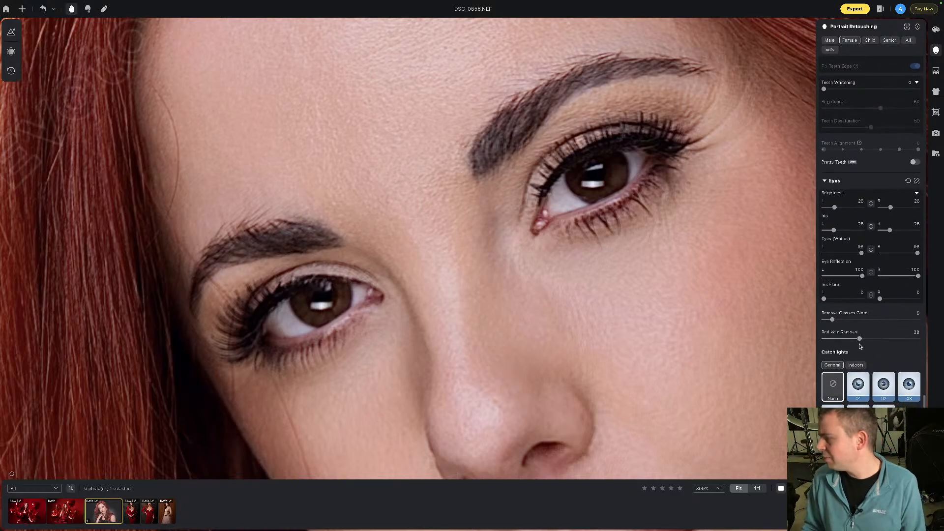
{"action": "scroll", "coordinate": [595, 206], "scroll_direction": "down", "scroll_amount": 5}
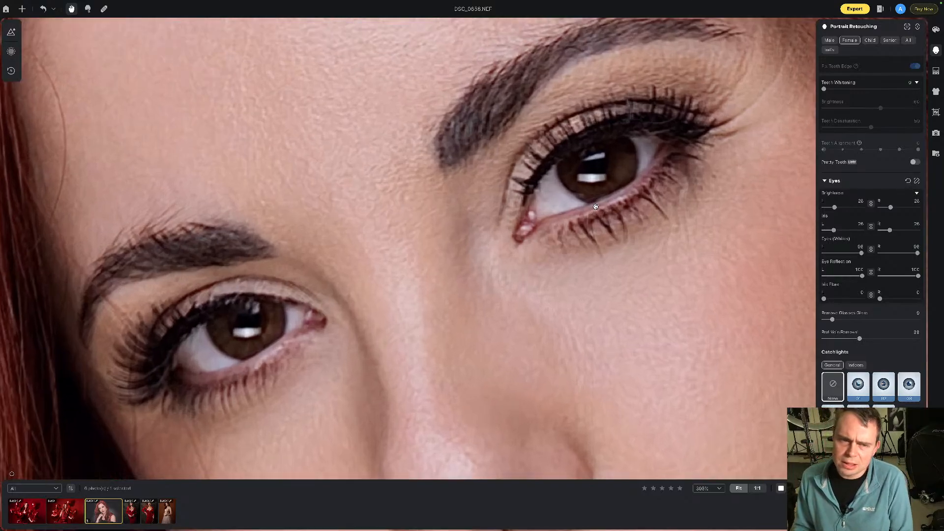
- Try General catchlights 01 and 02 on the portrait's eyes, comparing them with no catchlight
{"action": "scroll", "coordinate": [595, 206], "scroll_direction": "down", "scroll_amount": 4}
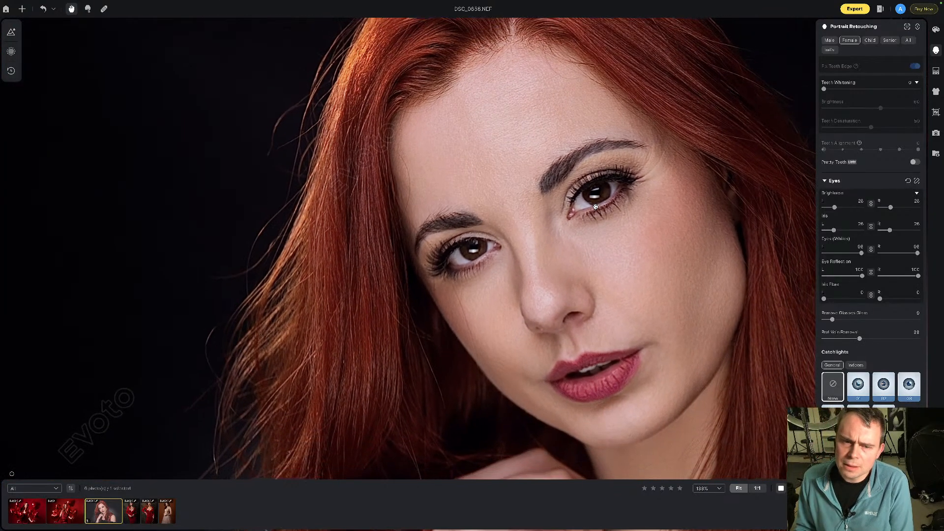
{"action": "scroll", "coordinate": [599, 204], "scroll_direction": "up", "scroll_amount": 3}
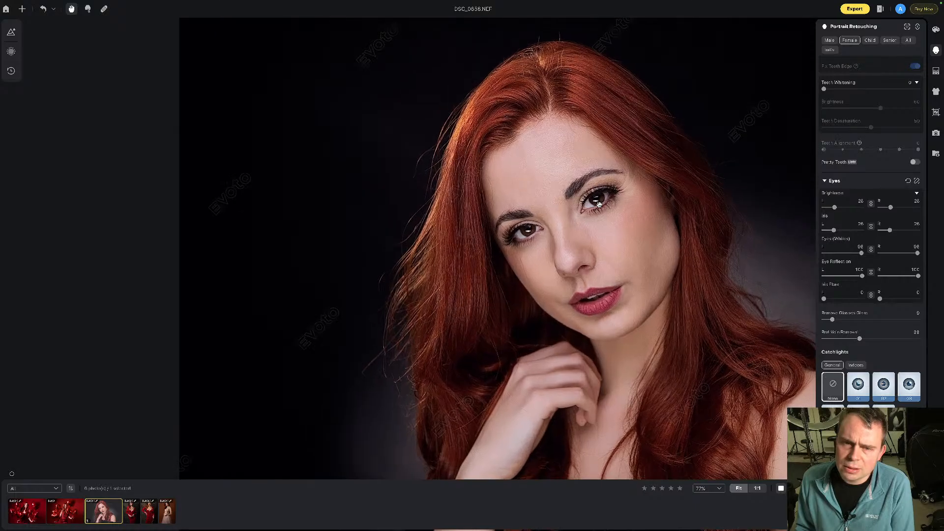
{"action": "scroll", "coordinate": [599, 204], "scroll_direction": "down", "scroll_amount": 4}
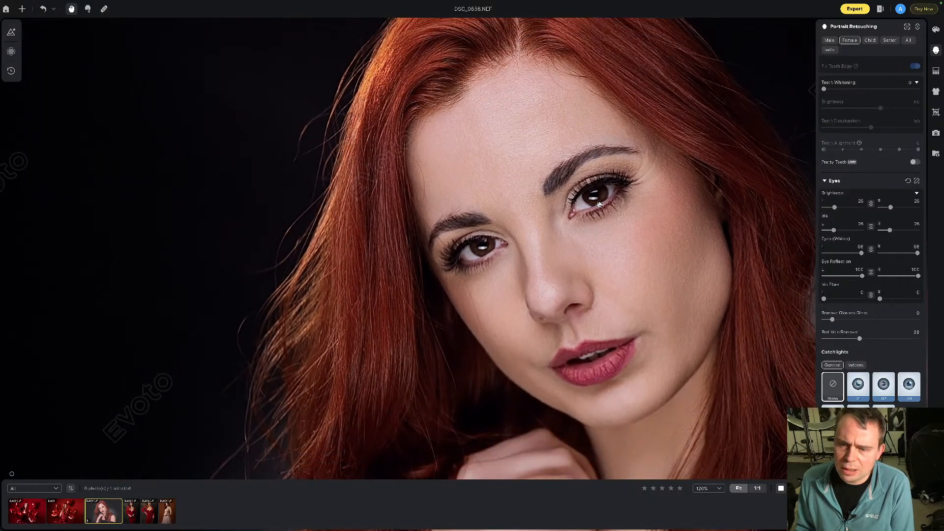
{"action": "scroll", "coordinate": [604, 209], "scroll_direction": "up", "scroll_amount": 4}
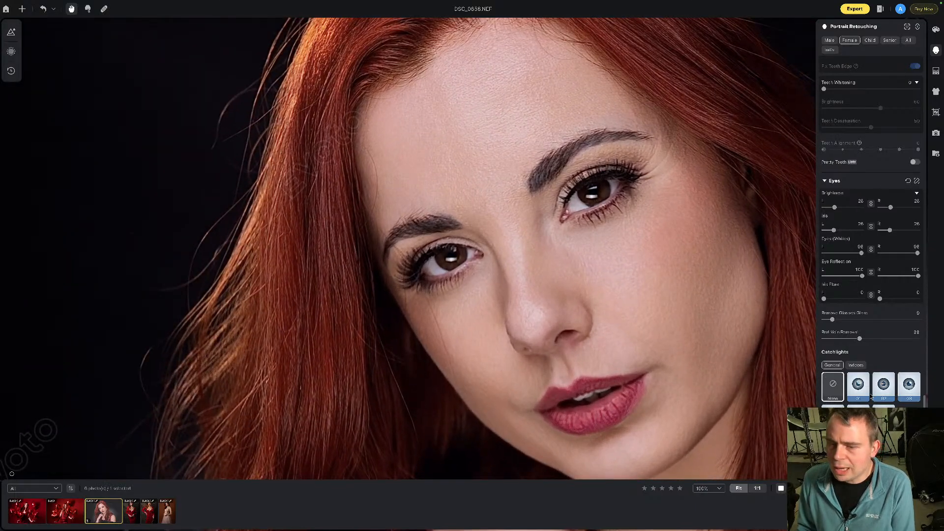
{"action": "left_click", "coordinate": [862, 391]}
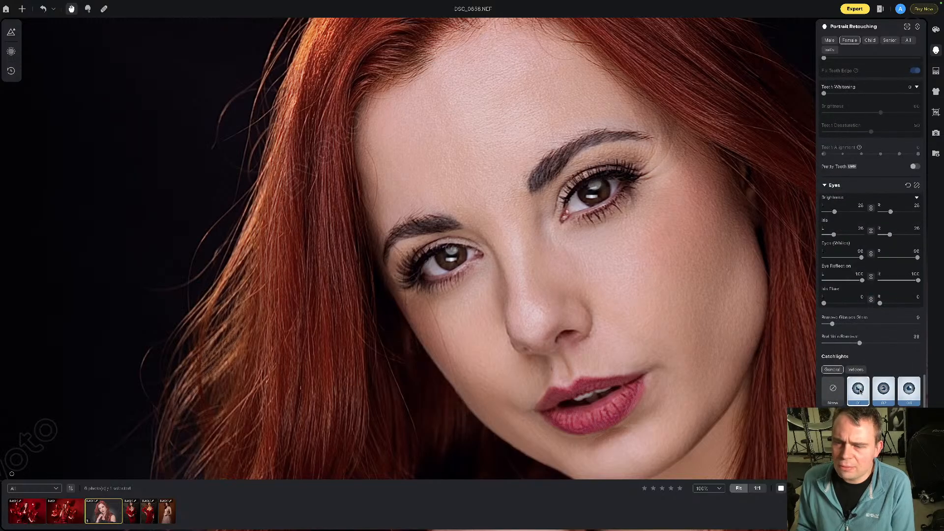
{"action": "left_click", "coordinate": [833, 390]}
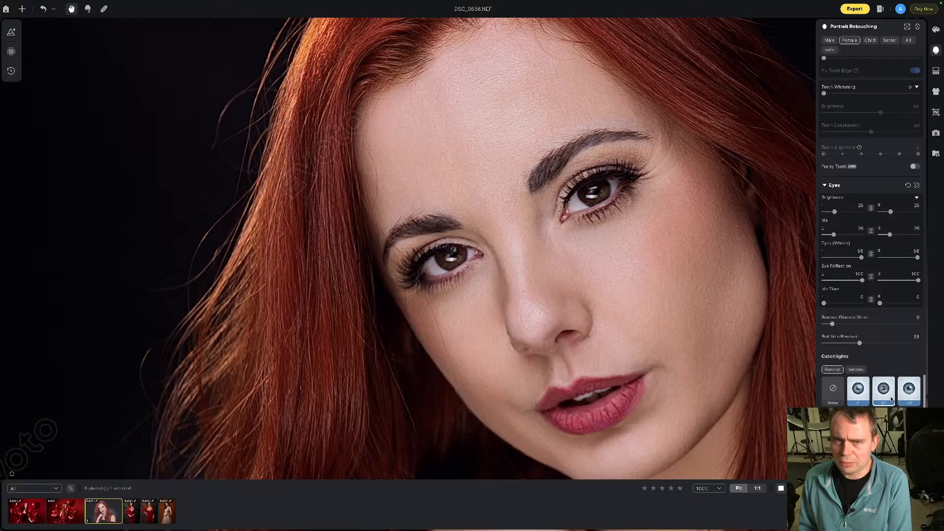
{"action": "left_click", "coordinate": [866, 397]}
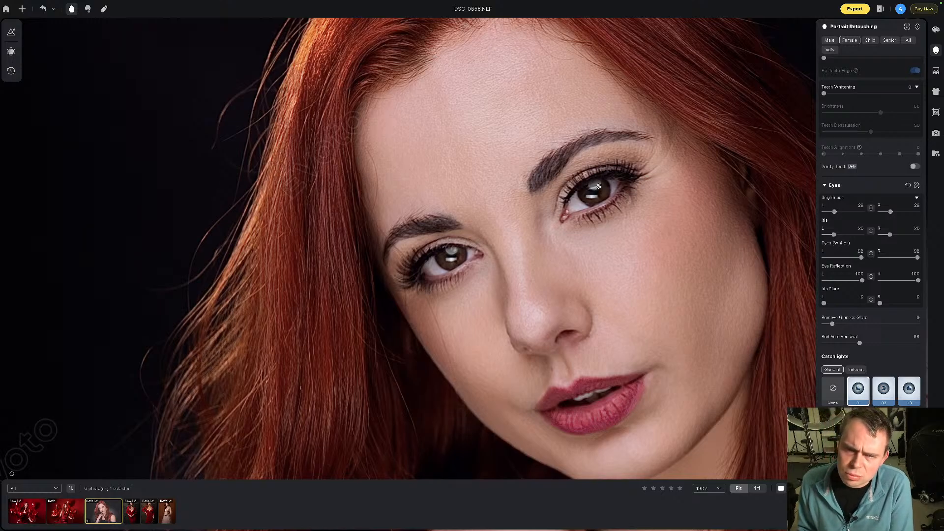
- Compare how General catchlights 01 and 02 look in both irises at different magnifications
{"action": "scroll", "coordinate": [598, 186], "scroll_direction": "up", "scroll_amount": 4}
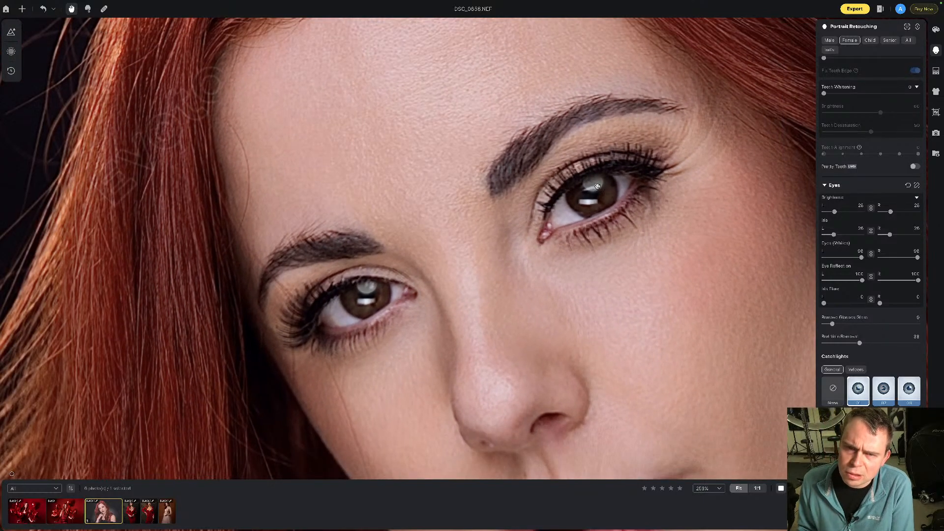
{"action": "scroll", "coordinate": [598, 185], "scroll_direction": "down", "scroll_amount": 4}
{"action": "scroll", "coordinate": [598, 186], "scroll_direction": "up", "scroll_amount": 6}
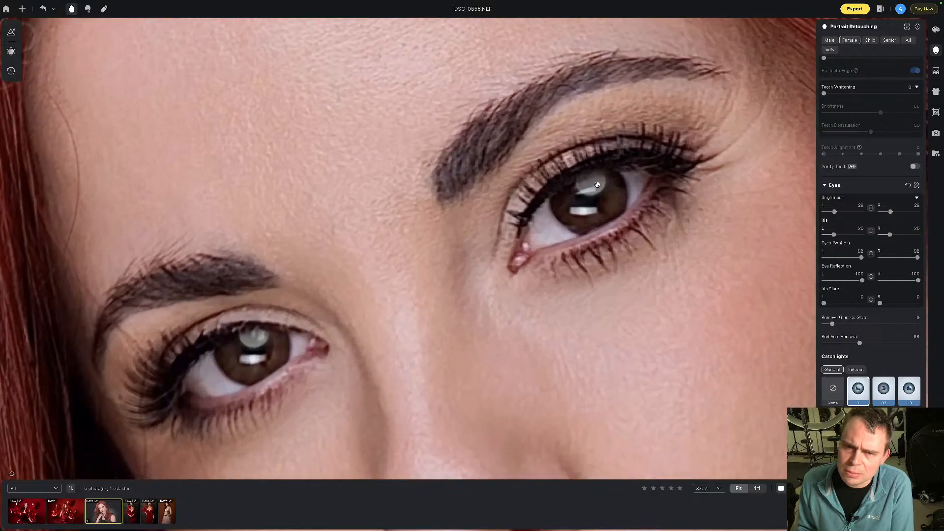
{"action": "scroll", "coordinate": [597, 186], "scroll_direction": "down", "scroll_amount": 6}
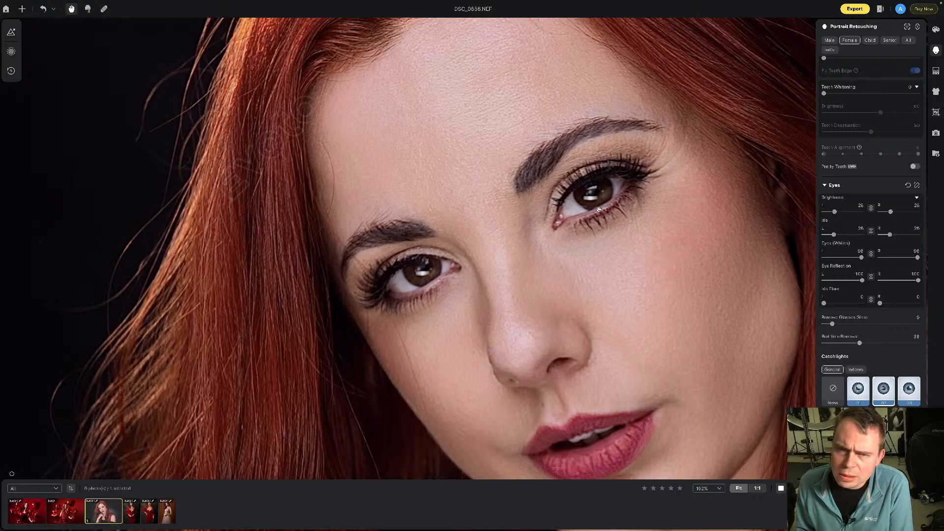
{"action": "scroll", "coordinate": [603, 201], "scroll_direction": "up", "scroll_amount": 6}
{"action": "scroll", "coordinate": [604, 202], "scroll_direction": "down", "scroll_amount": 6}
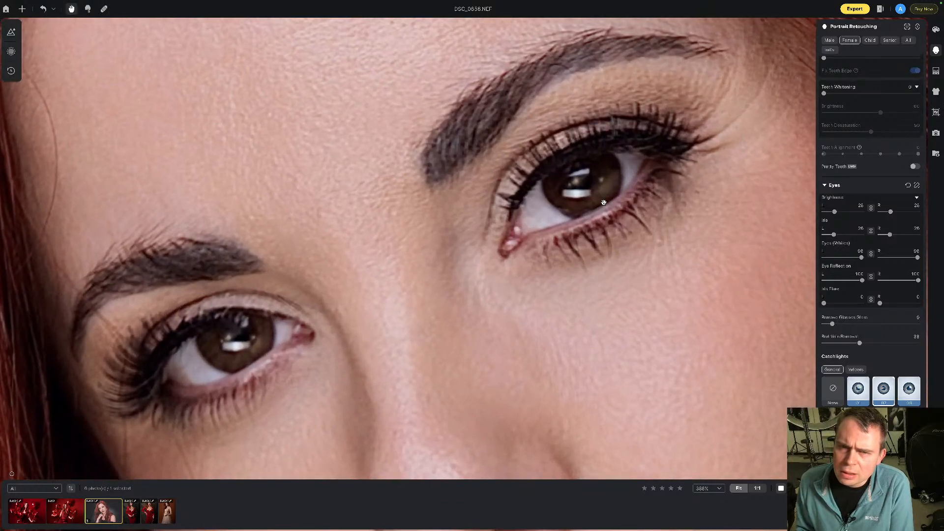
{"action": "scroll", "coordinate": [604, 202], "scroll_direction": "up", "scroll_amount": 4}
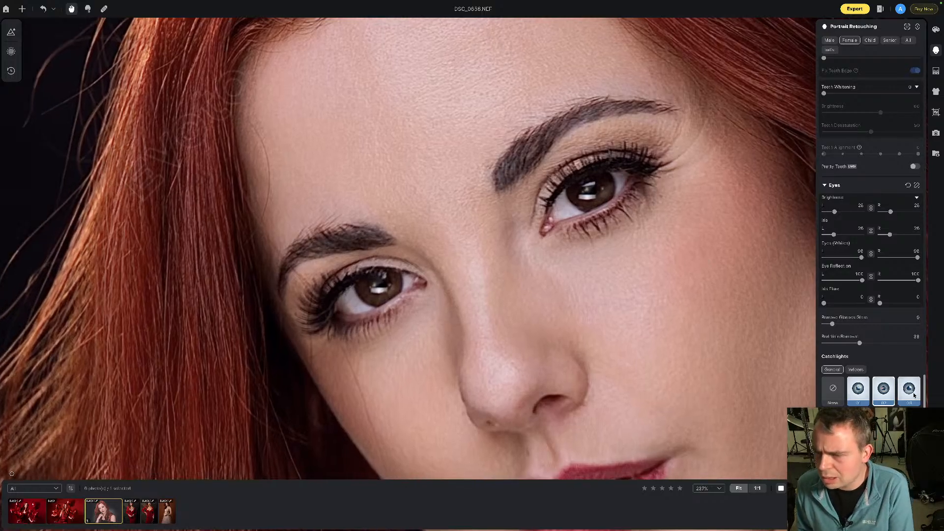
- Try General catchlight 03 and the first style in the second row, and return to catchlight 01
{"action": "left_click", "coordinate": [911, 390]}
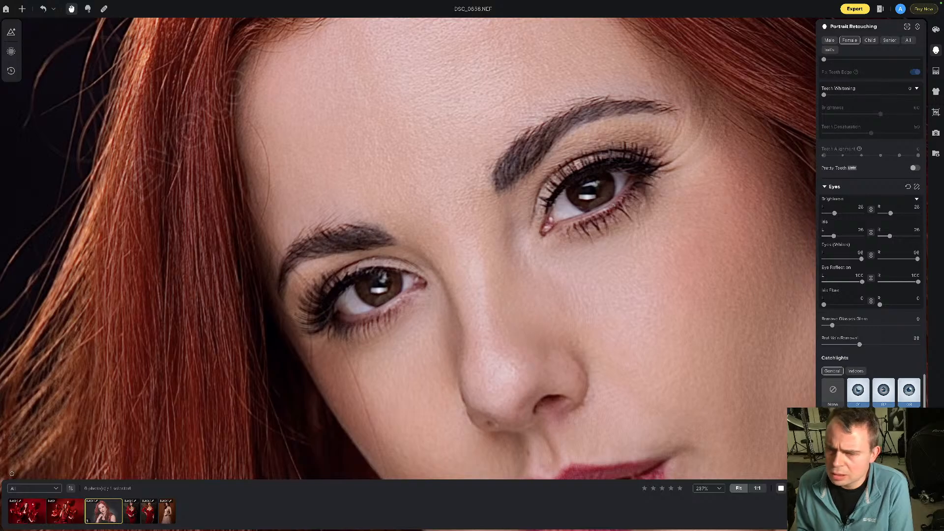
{"action": "left_click", "coordinate": [833, 424]}
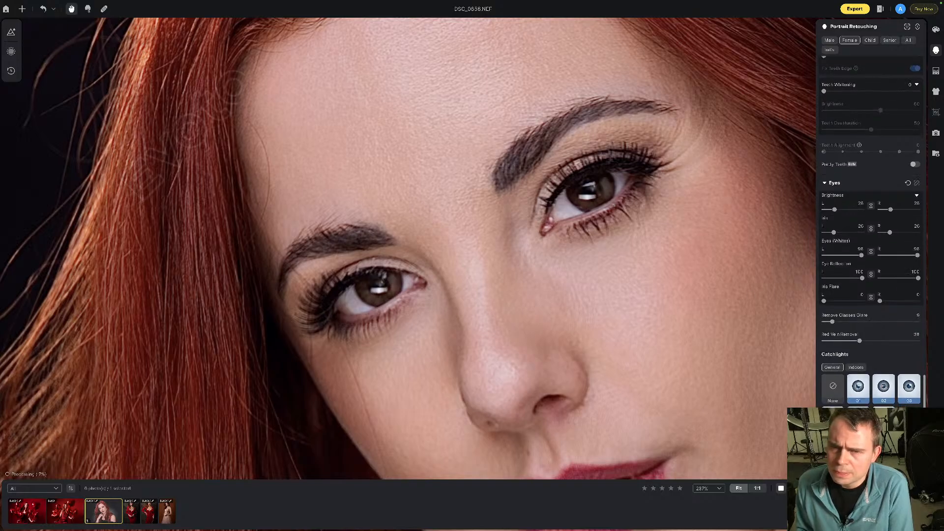
{"action": "scroll", "coordinate": [870, 295], "scroll_direction": "up", "scroll_amount": 1}
{"action": "scroll", "coordinate": [858, 389], "scroll_direction": "down", "scroll_amount": 1}
{"action": "left_click", "coordinate": [859, 385]}
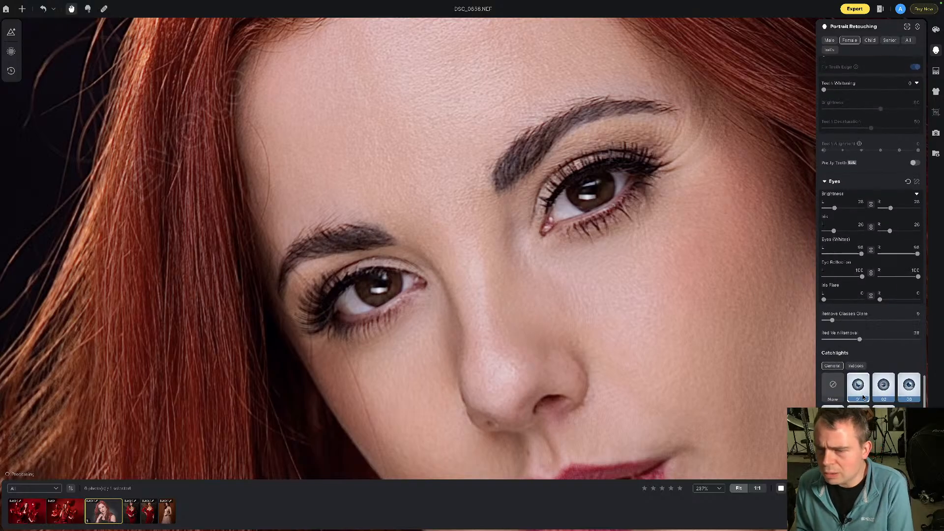
- Try Indoors catchlights 02 and 03 and check the reflections in the eyes
{"action": "left_click", "coordinate": [856, 366]}
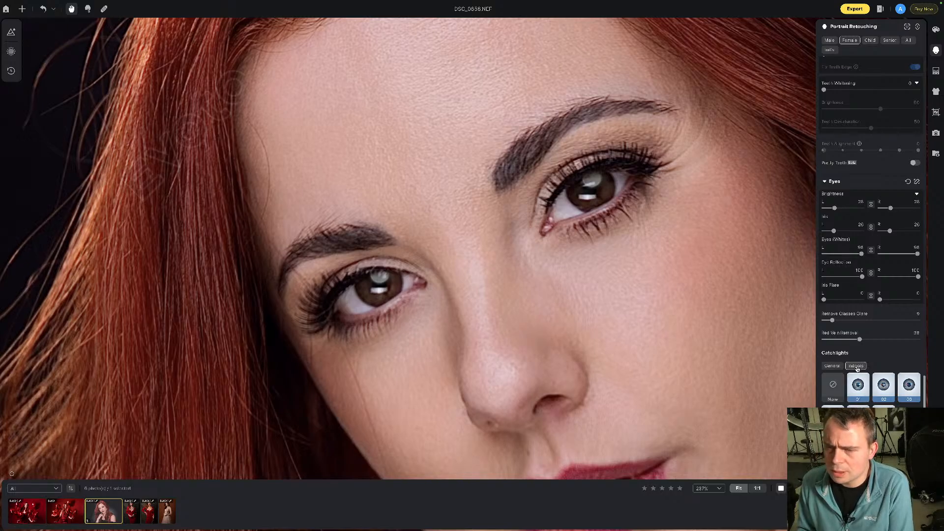
{"action": "left_click", "coordinate": [884, 389]}
{"action": "left_click", "coordinate": [884, 392]}
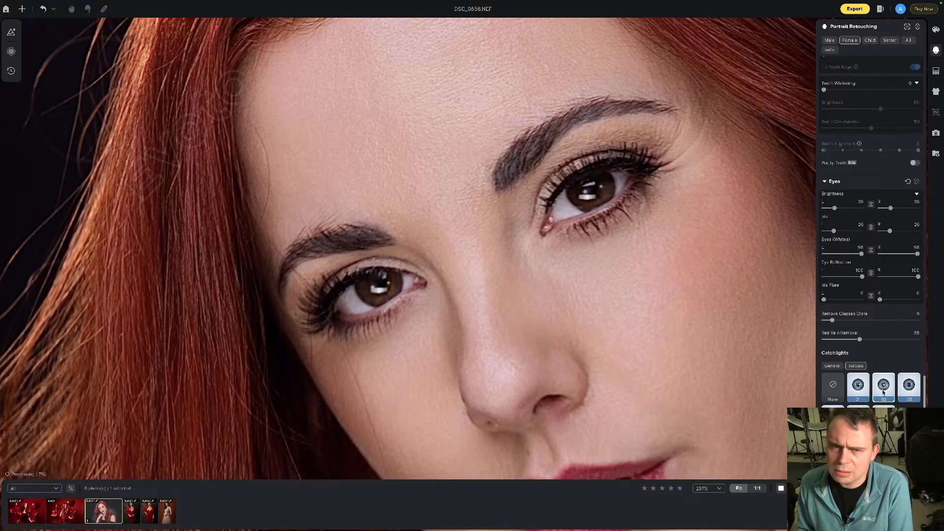
{"action": "left_click", "coordinate": [907, 391]}
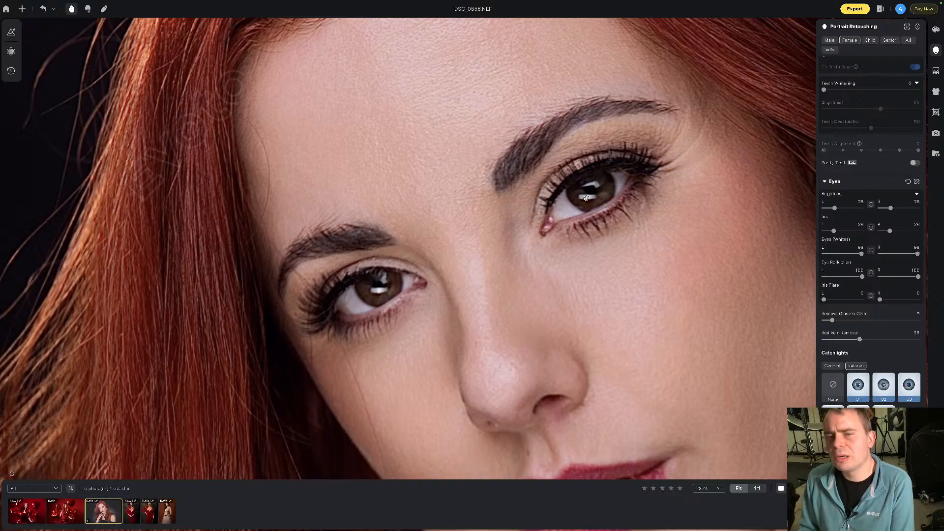
{"action": "scroll", "coordinate": [592, 188], "scroll_direction": "down", "scroll_amount": 2}
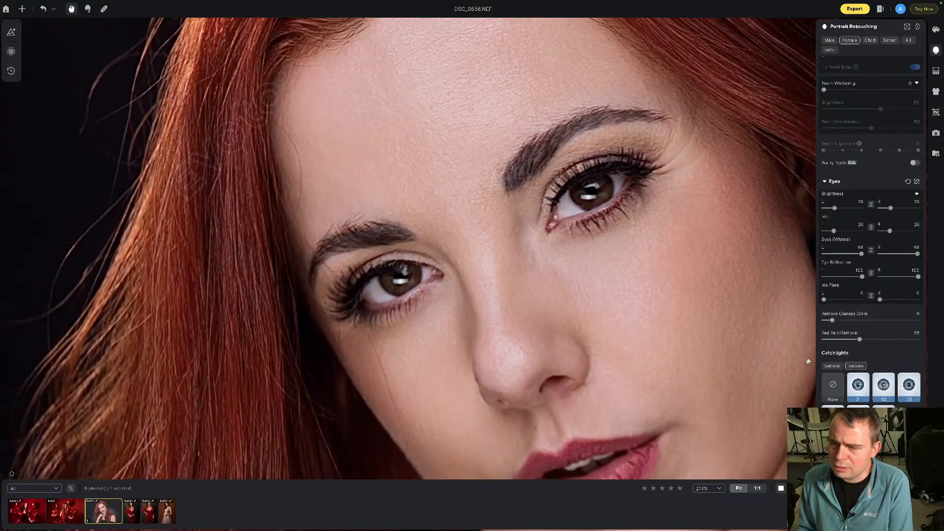
- Reapply General catchlight 01, compare it with the eyes without a catchlight, and leave catchlights set to None
{"action": "left_click", "coordinate": [832, 366]}
{"action": "left_click", "coordinate": [858, 382]}
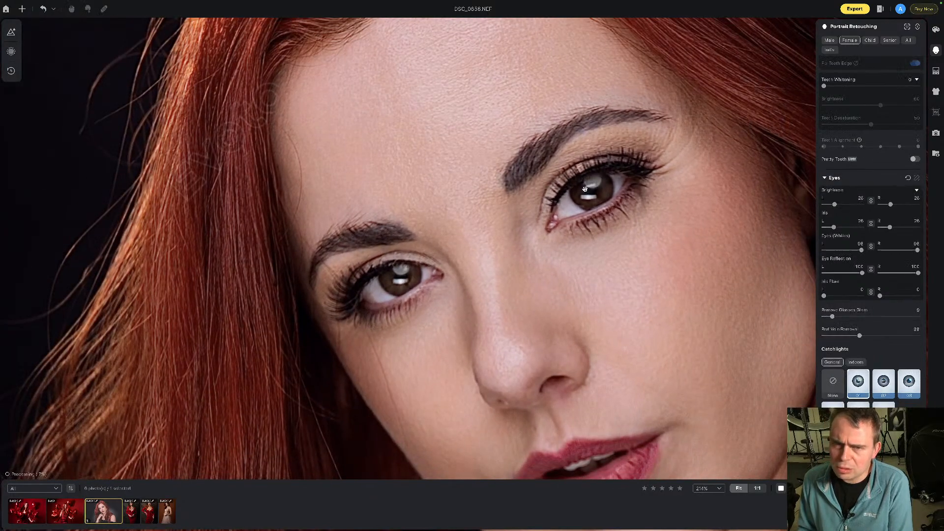
{"action": "scroll", "coordinate": [597, 185], "scroll_direction": "down", "scroll_amount": 10}
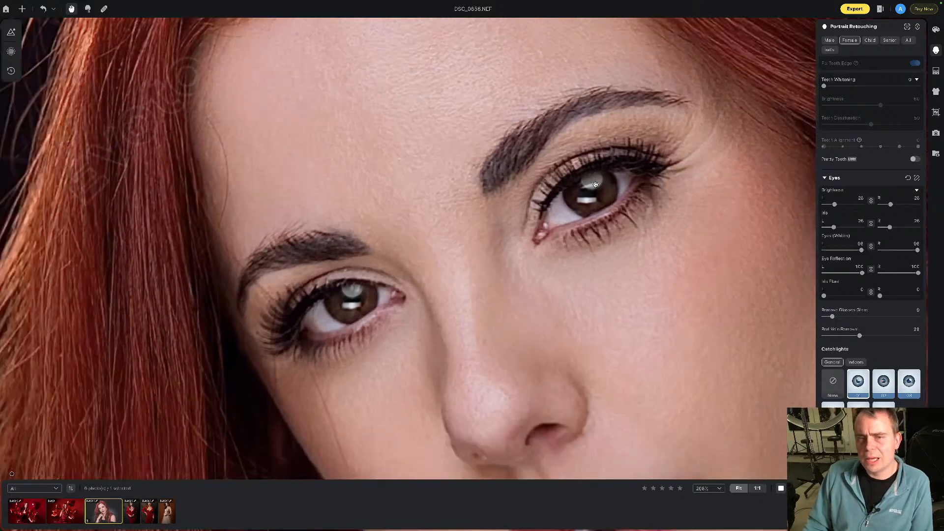
{"action": "scroll", "coordinate": [642, 195], "scroll_direction": "up", "scroll_amount": 5}
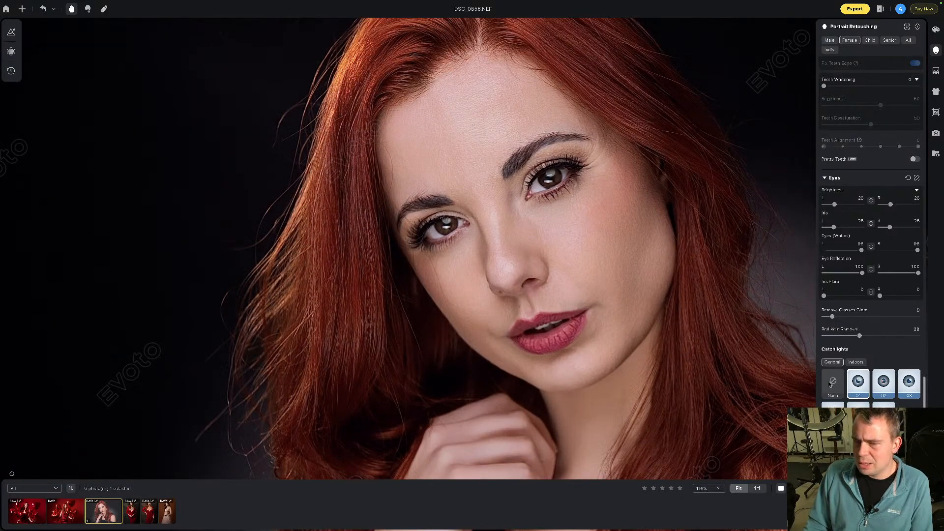
{"action": "left_click", "coordinate": [831, 383]}
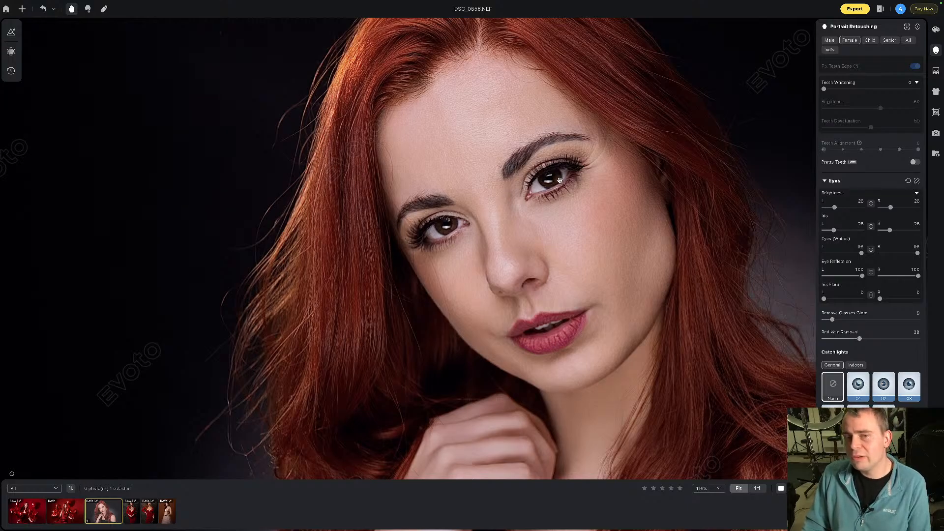
{"action": "left_click", "coordinate": [862, 391]}
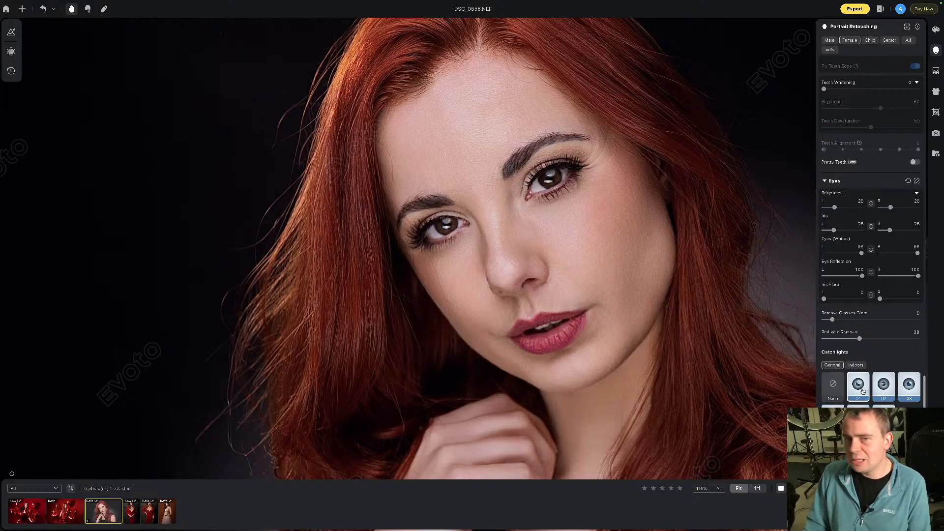
{"action": "left_click", "coordinate": [833, 387]}
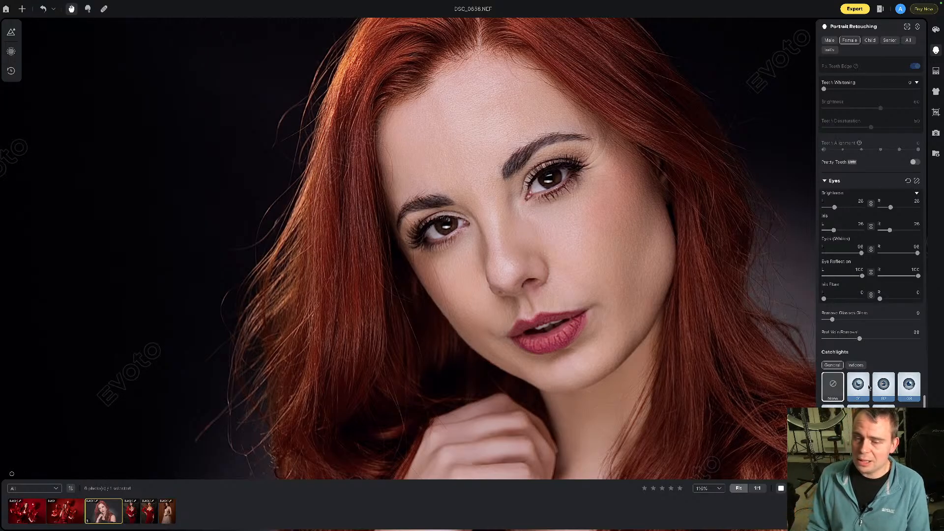
- Set the makeup highlights to about 79, contour to about 80 and eyebrow makeup to 62 for both brows
{"action": "scroll", "coordinate": [870, 246], "scroll_direction": "down", "scroll_amount": 5}
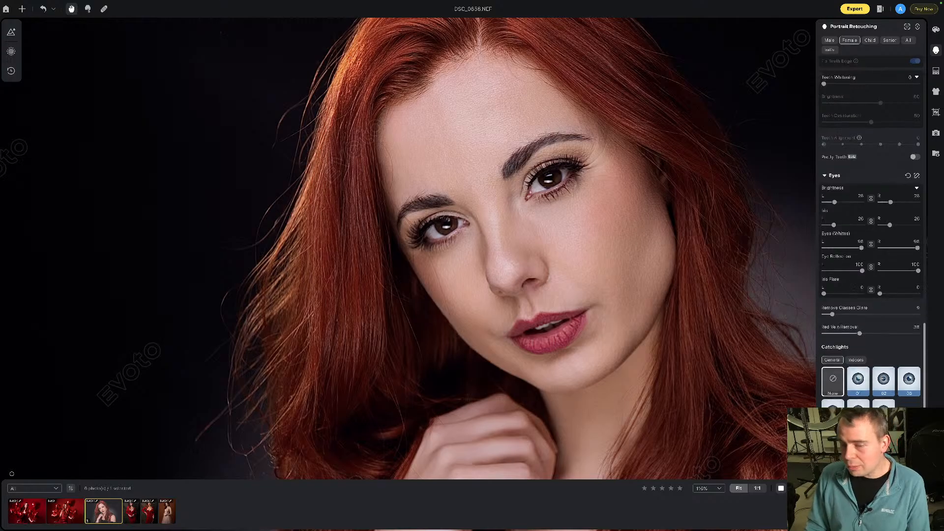
{"action": "scroll", "coordinate": [871, 245], "scroll_direction": "down", "scroll_amount": 1}
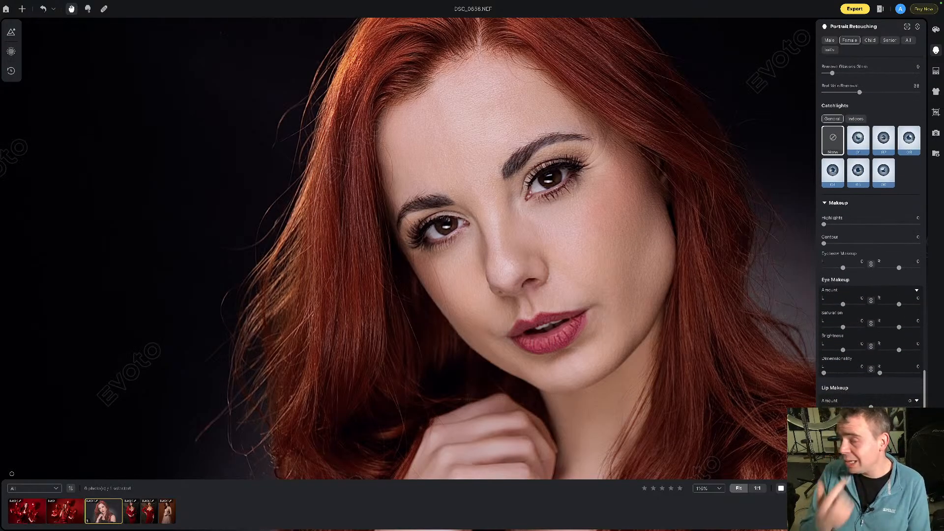
{"action": "left_click_drag", "start_coordinate": [826, 226], "coordinate": [898, 226]}
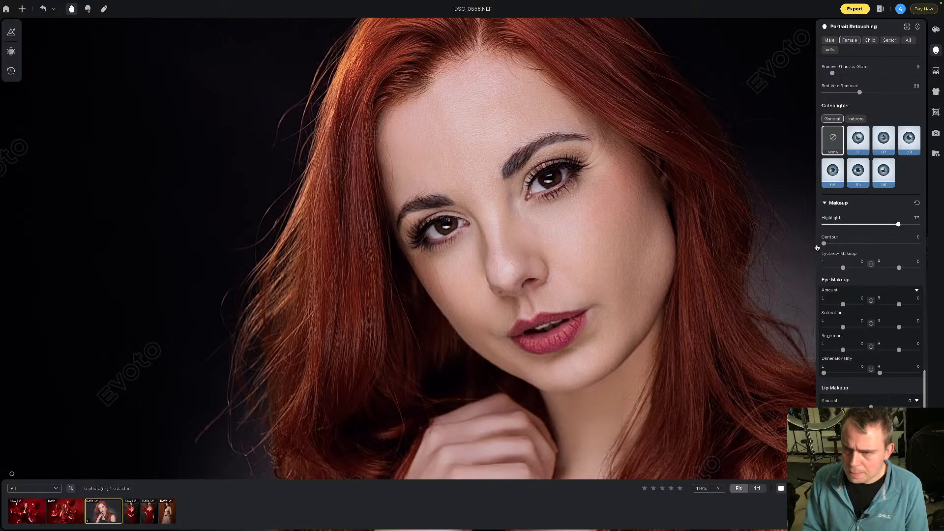
{"action": "left_click_drag", "start_coordinate": [824, 243], "coordinate": [901, 244]}
{"action": "left_click_drag", "start_coordinate": [843, 268], "coordinate": [855, 268]}
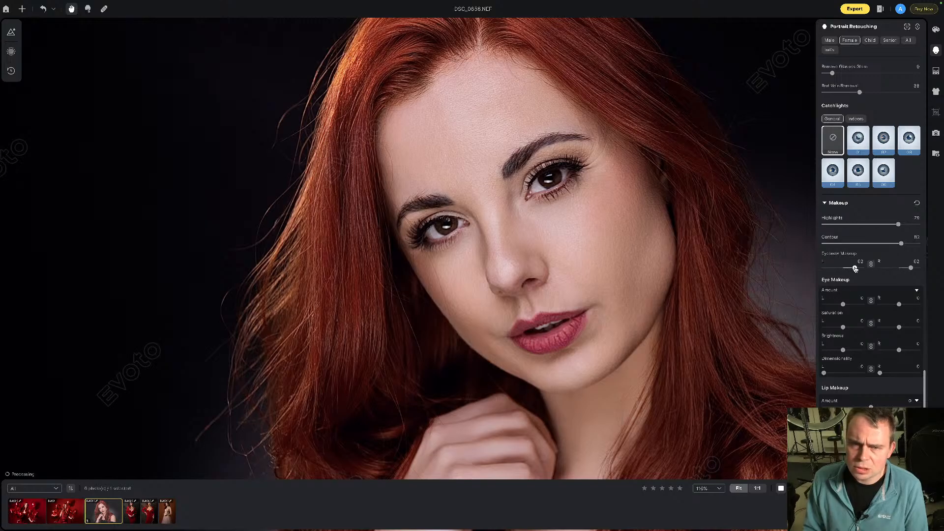
- Open the DSC_2184.NEF portrait, frame the face, and set its eye makeup amount to about 46 for both eyes
{"action": "left_click", "coordinate": [165, 513]}
{"action": "scroll", "coordinate": [436, 151], "scroll_direction": "up", "scroll_amount": 5}
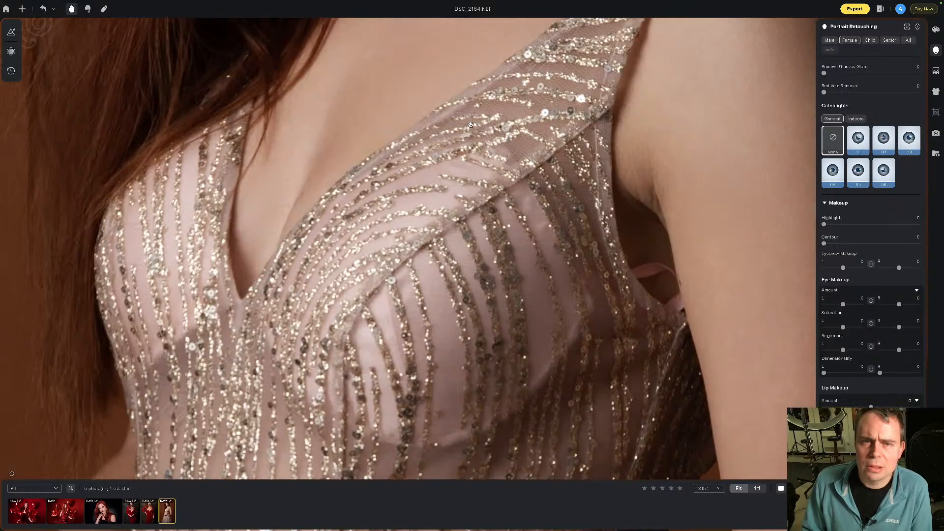
{"action": "left_click_drag", "start_coordinate": [437, 151], "coordinate": [483, 467]}
{"action": "scroll", "coordinate": [528, 130], "scroll_direction": "up", "scroll_amount": 2}
{"action": "scroll", "coordinate": [527, 129], "scroll_direction": "down", "scroll_amount": 5}
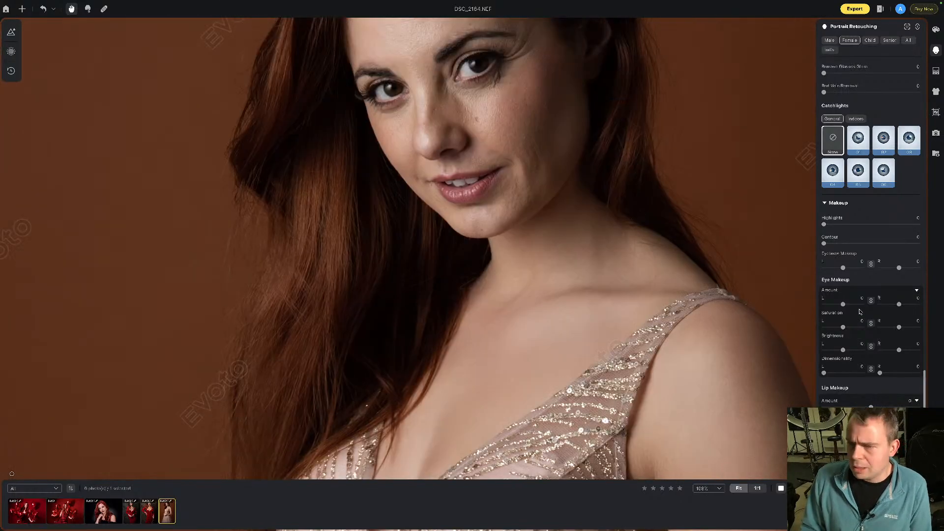
{"action": "left_click_drag", "start_coordinate": [844, 304], "coordinate": [852, 304]}
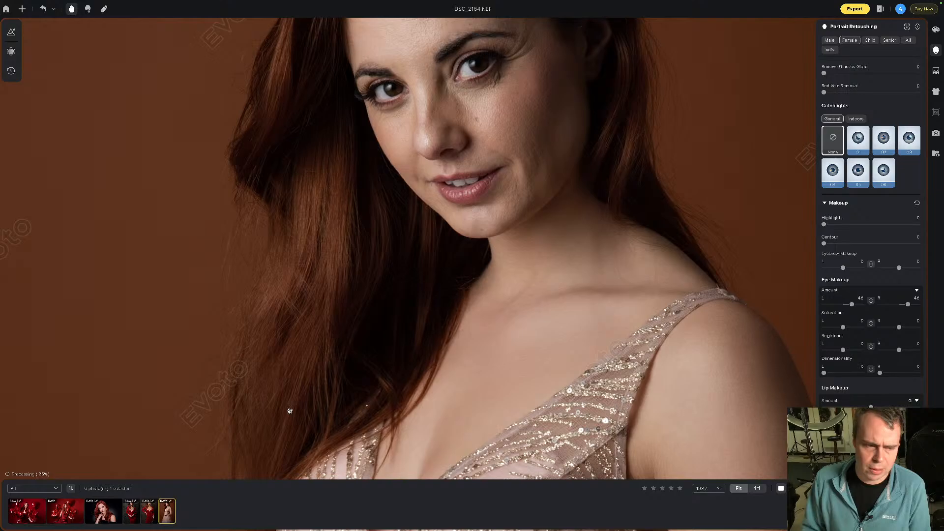
- Return to the dark-background portrait and fine-tune its makeup highlights to 81 and contour to 47
{"action": "left_click", "coordinate": [103, 511]}
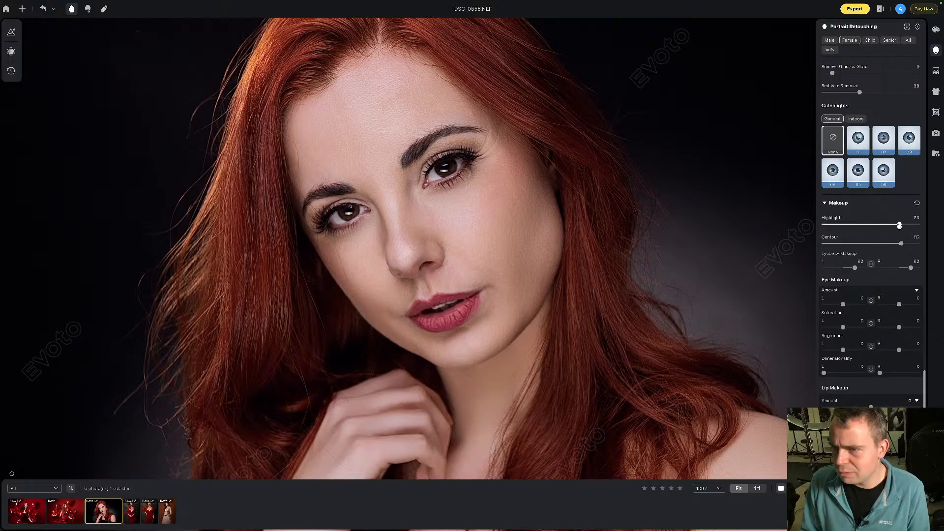
{"action": "mouse_move", "coordinate": [899, 224]}
{"action": "left_mouse_down"}
{"action": "mouse_move", "coordinate": [835, 226]}
{"action": "mouse_move", "coordinate": [906, 224]}
{"action": "left_mouse_up"}
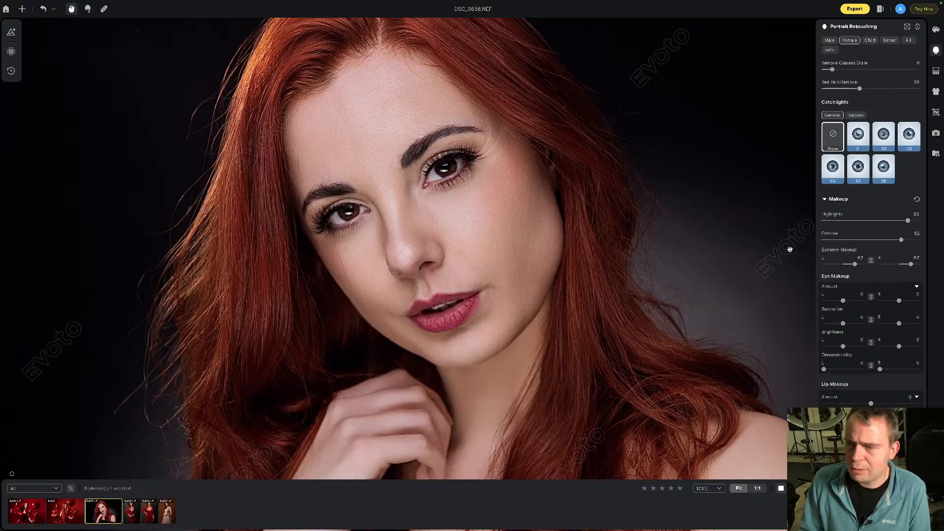
{"action": "left_click_drag", "start_coordinate": [908, 221], "coordinate": [868, 240]}
- Set the eye makeup amount to 100 for both eyes and check the eyes up close
{"action": "left_click_drag", "start_coordinate": [843, 301], "coordinate": [863, 302]}
{"action": "scroll", "coordinate": [469, 147], "scroll_direction": "up", "scroll_amount": 5}
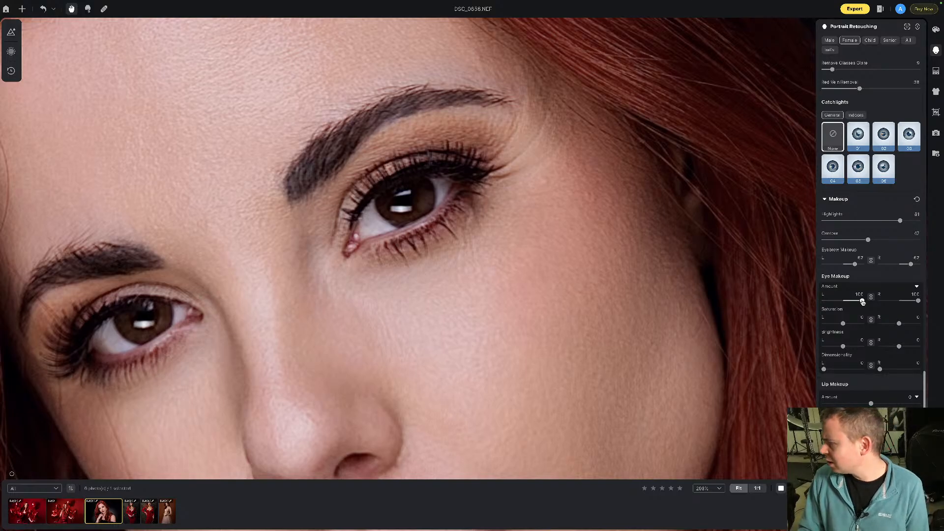
- Reduce the eye makeup amount to 33 for both eyes, judging the effect on the whole face
{"action": "left_click_drag", "start_coordinate": [862, 302], "coordinate": [841, 302]}
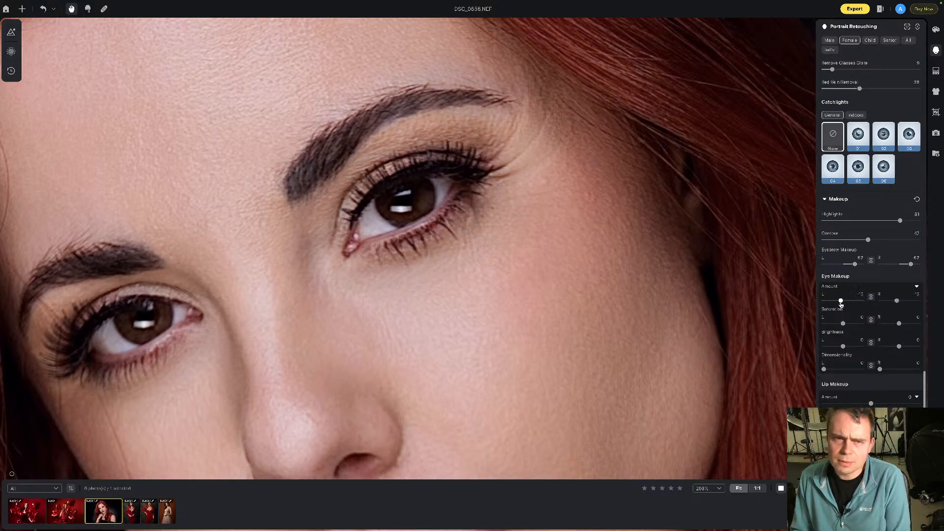
{"action": "scroll", "coordinate": [507, 193], "scroll_direction": "down", "scroll_amount": 3}
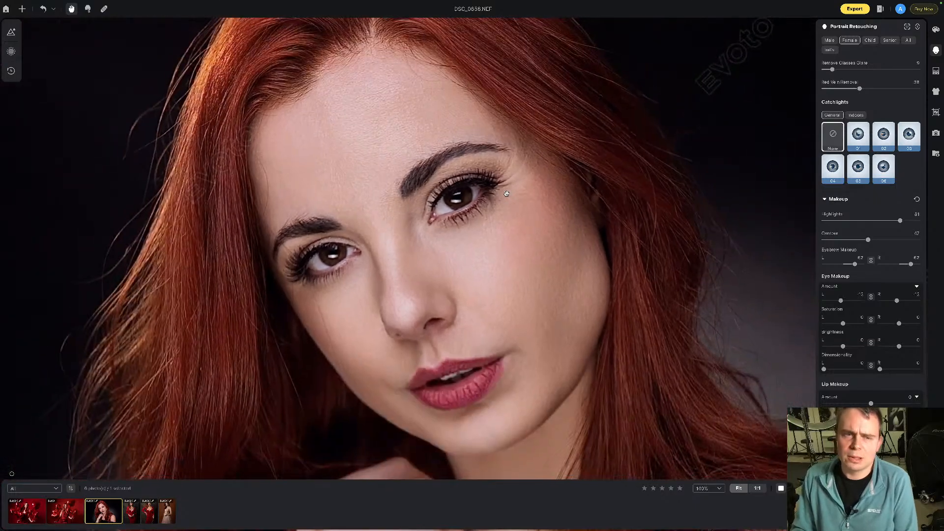
{"action": "left_click_drag", "start_coordinate": [841, 301], "coordinate": [850, 301]}
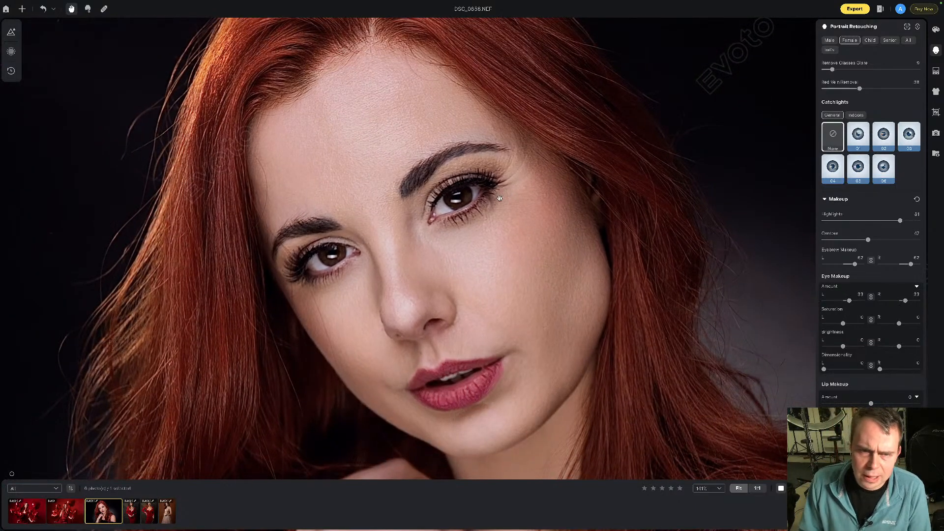
{"action": "scroll", "coordinate": [480, 185], "scroll_direction": "down", "scroll_amount": 2}
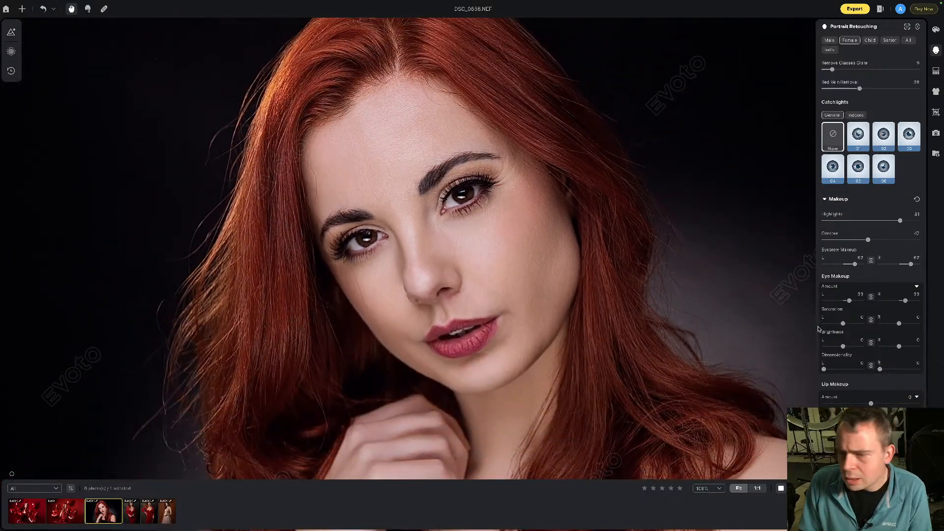
- Raise the lip makeup amount to about 91 and check the lips up close and from a distance
{"action": "scroll", "coordinate": [864, 346], "scroll_direction": "down", "scroll_amount": 3}
{"action": "left_click_drag", "start_coordinate": [872, 354], "coordinate": [896, 354]}
{"action": "scroll", "coordinate": [896, 357], "scroll_direction": "down", "scroll_amount": 1}
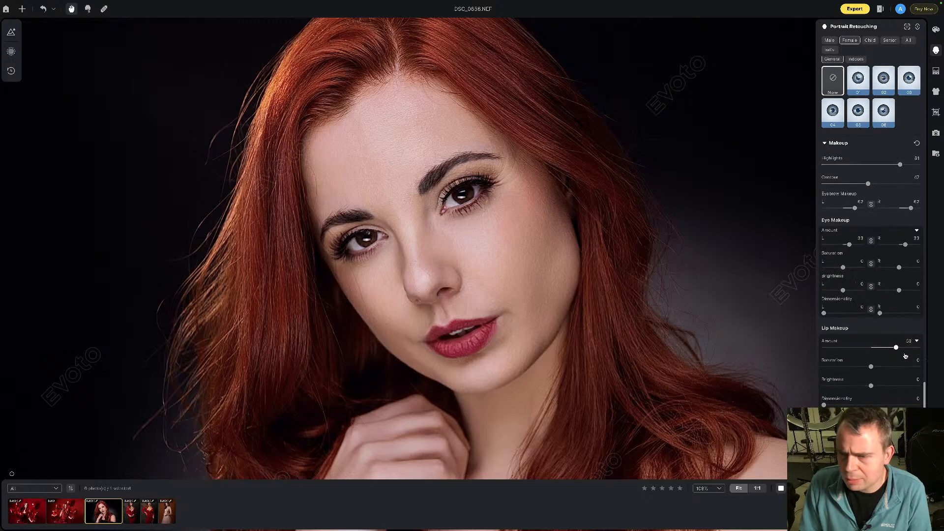
{"action": "left_click", "coordinate": [910, 347]}
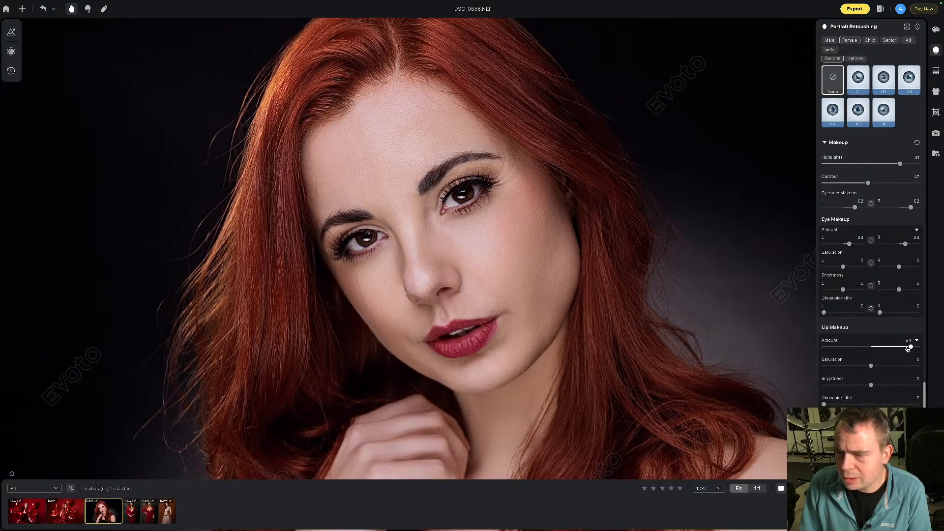
{"action": "mouse_move", "coordinate": [911, 347]}
{"action": "left_mouse_down"}
{"action": "mouse_move", "coordinate": [893, 349]}
{"action": "mouse_move", "coordinate": [913, 348]}
{"action": "left_mouse_up"}
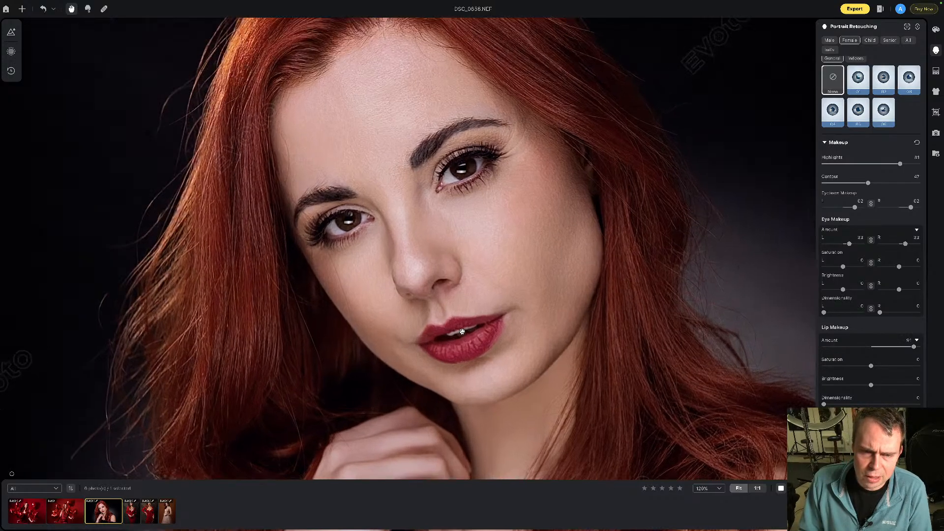
{"action": "scroll", "coordinate": [461, 331], "scroll_direction": "down", "scroll_amount": 2}
{"action": "scroll", "coordinate": [461, 331], "scroll_direction": "down", "scroll_amount": 3}
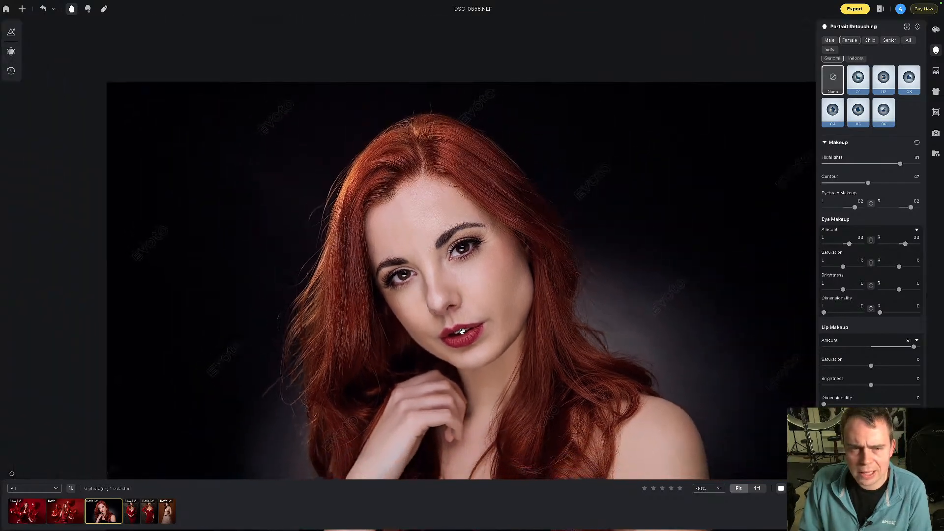
- Set the lip makeup saturation to 33 and brightness to 15, checking the lips at different magnifications
{"action": "scroll", "coordinate": [689, 354], "scroll_direction": "up", "scroll_amount": 3}
{"action": "left_click_drag", "start_coordinate": [871, 365], "coordinate": [890, 367]}
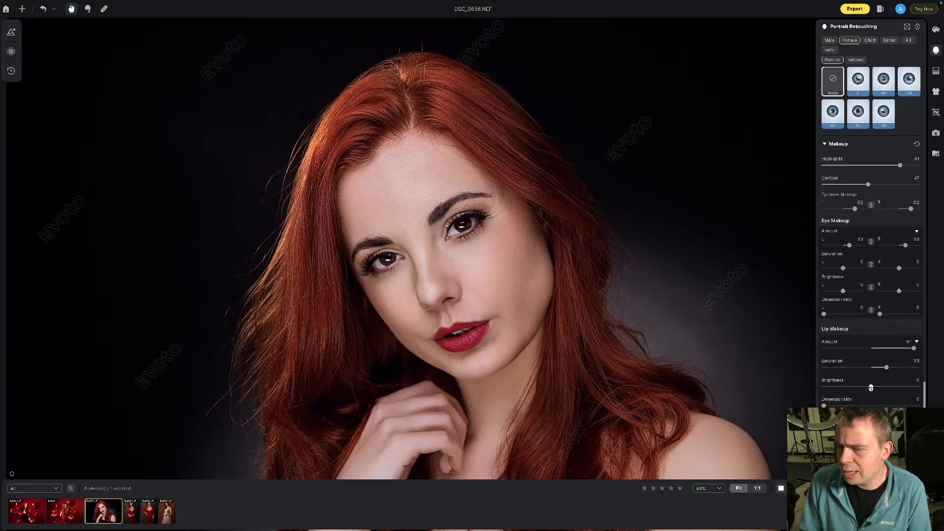
{"action": "left_click_drag", "start_coordinate": [871, 386], "coordinate": [878, 386]}
{"action": "scroll", "coordinate": [510, 300], "scroll_direction": "up", "scroll_amount": 3}
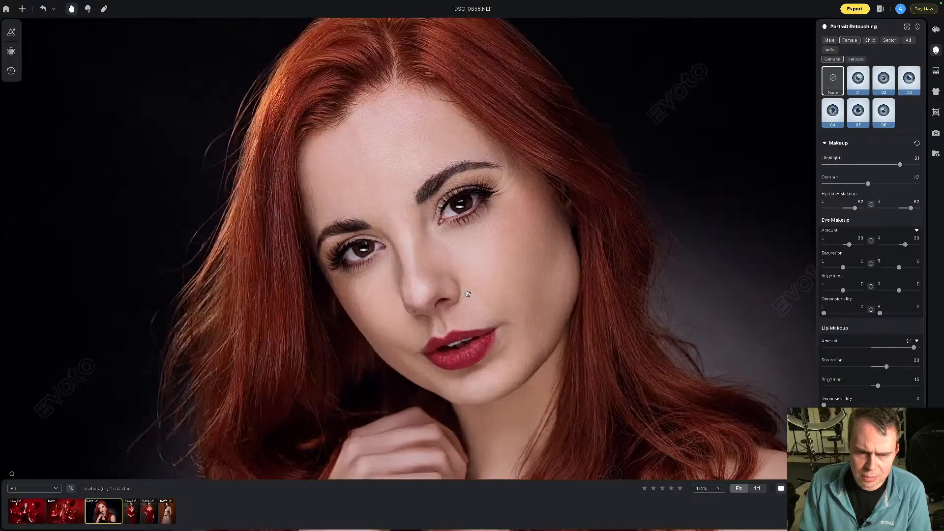
{"action": "scroll", "coordinate": [468, 294], "scroll_direction": "down", "scroll_amount": 5}
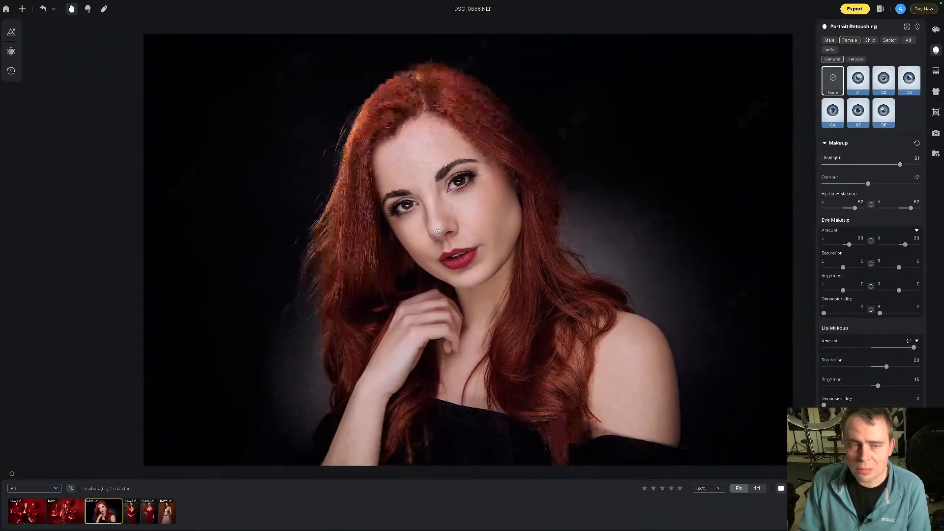
{"action": "scroll", "coordinate": [456, 232], "scroll_direction": "up", "scroll_amount": 4}
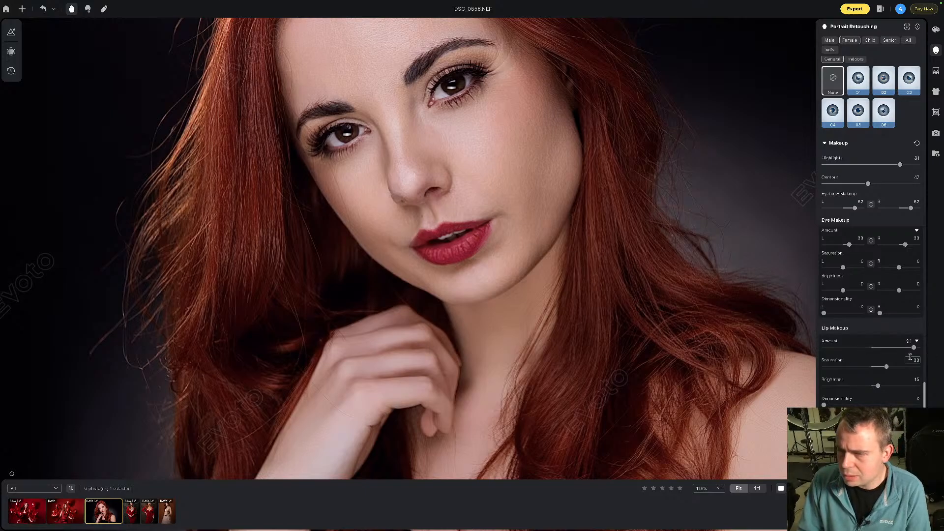
- Tone the lip makeup down to amount 60 and saturation 13, and set its dimensionality to about 36
{"action": "mouse_move", "coordinate": [913, 348]}
{"action": "left_mouse_down"}
{"action": "mouse_move", "coordinate": [895, 348]}
{"action": "mouse_move", "coordinate": [878, 367]}
{"action": "mouse_move", "coordinate": [899, 348]}
{"action": "left_mouse_up"}
{"action": "scroll", "coordinate": [899, 348], "scroll_direction": "down", "scroll_amount": 1}
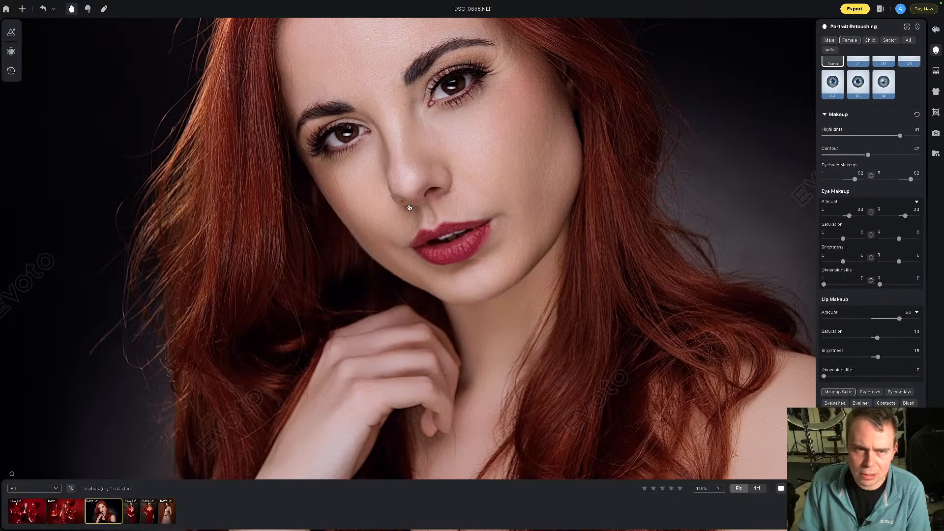
{"action": "scroll", "coordinate": [870, 344], "scroll_direction": "up", "scroll_amount": 3}
{"action": "scroll", "coordinate": [782, 402], "scroll_direction": "down", "scroll_amount": 4}
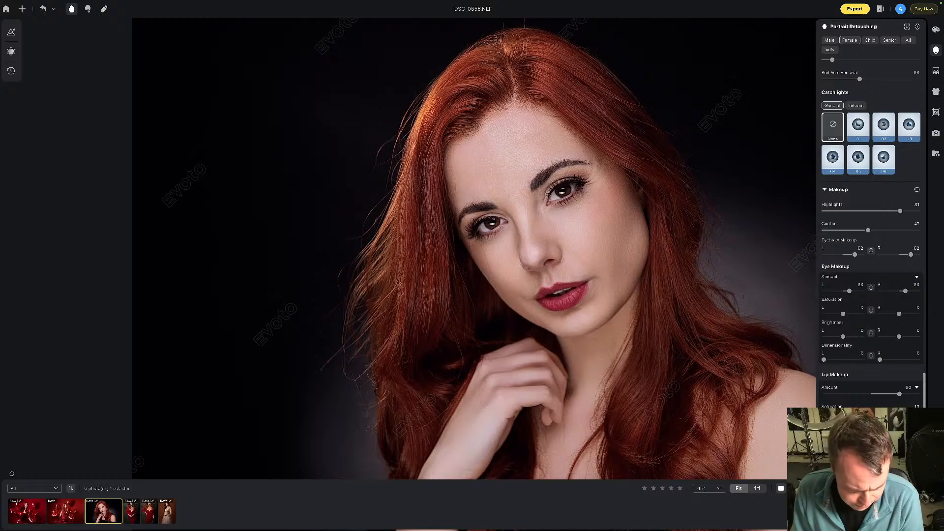
{"action": "scroll", "coordinate": [868, 404], "scroll_direction": "down", "scroll_amount": 2}
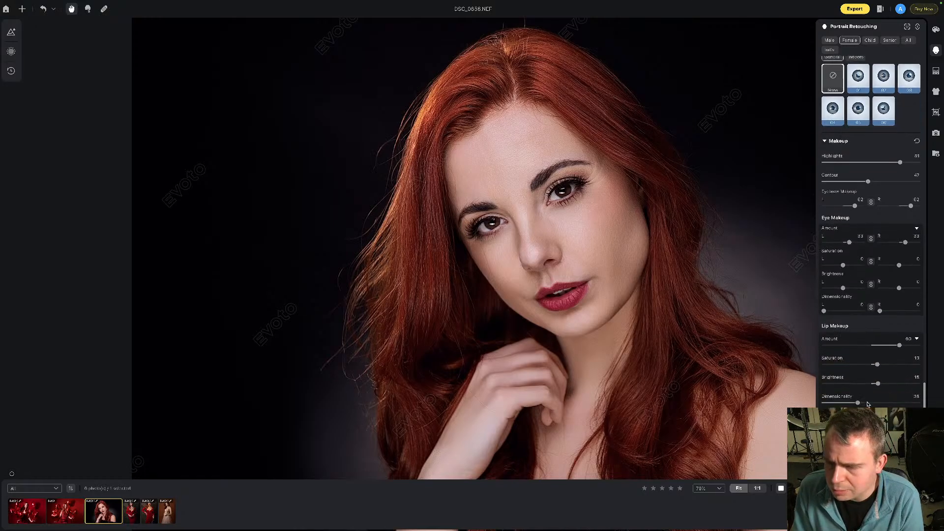
- Try several makeup suites on the portrait, including Hardcore, Vintage and Cat Eyes
{"action": "scroll", "coordinate": [868, 404], "scroll_direction": "down", "scroll_amount": 8}
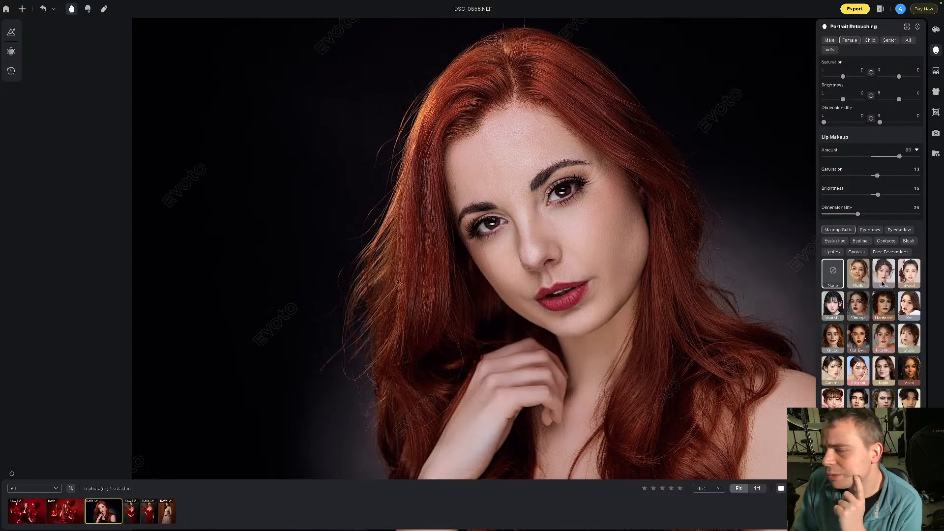
{"action": "left_click", "coordinate": [883, 306]}
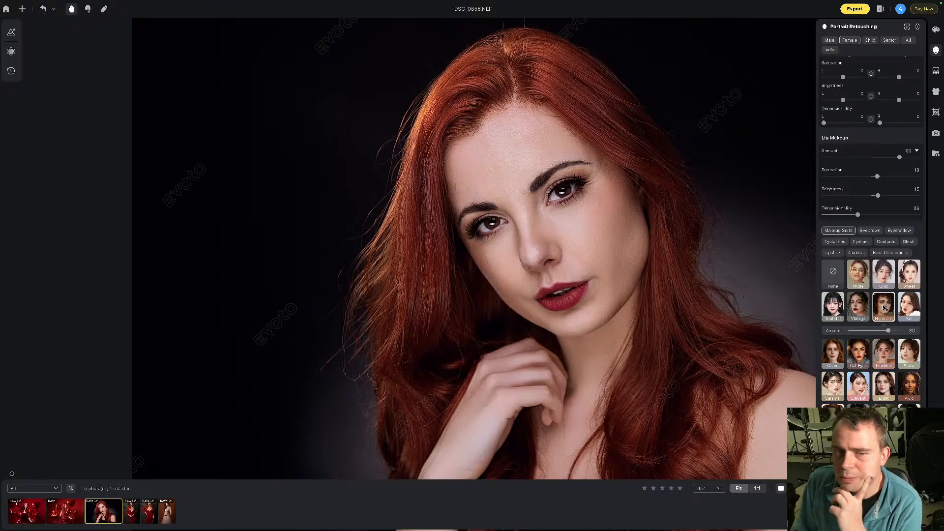
{"action": "left_click", "coordinate": [858, 314]}
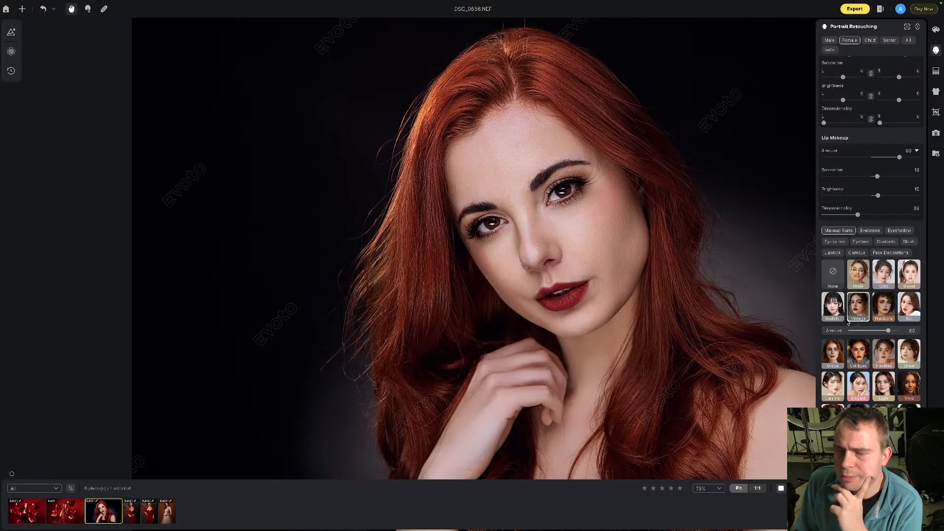
{"action": "left_click", "coordinate": [837, 313]}
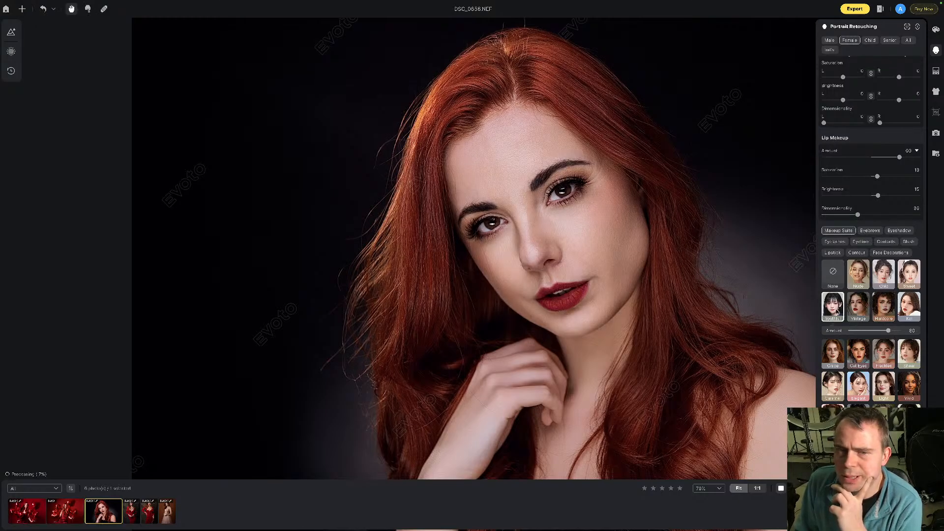
{"action": "left_click", "coordinate": [866, 278]}
{"action": "left_click", "coordinate": [860, 344]}
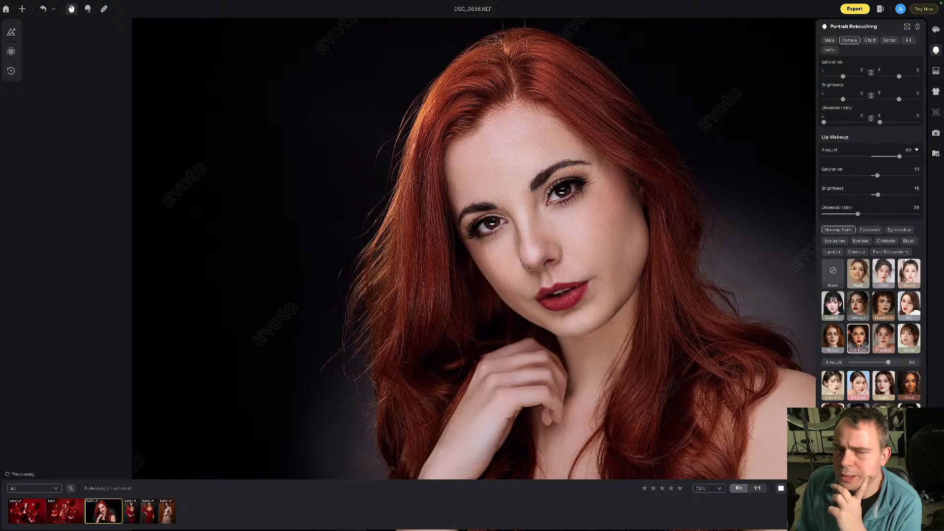
- Try further makeup suites from the third and fourth preset rows, including Freckles, Elegant and Vivid
{"action": "left_click", "coordinate": [889, 355]}
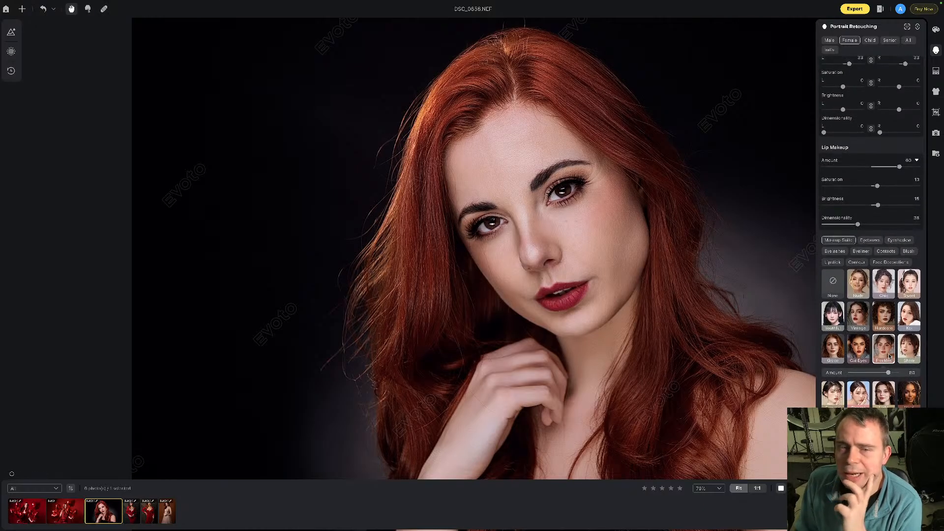
{"action": "left_click", "coordinate": [903, 350]}
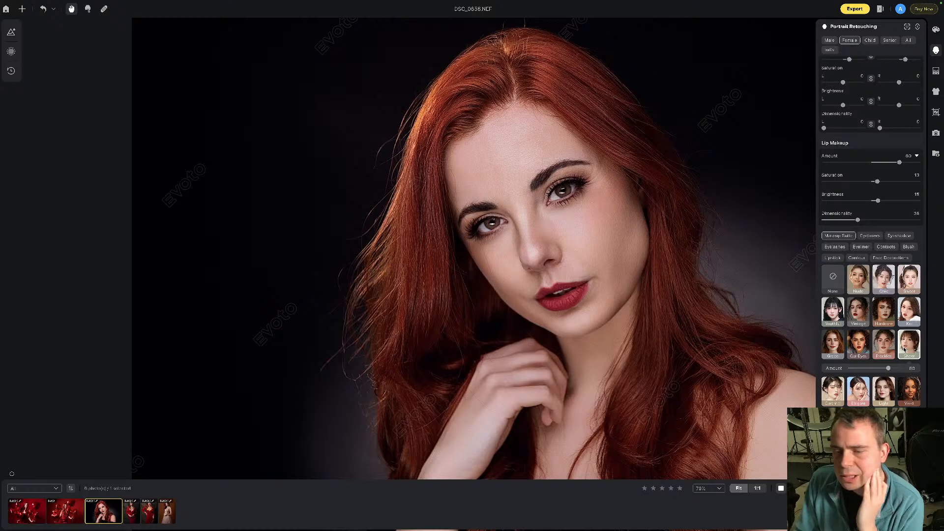
{"action": "left_click", "coordinate": [831, 388]}
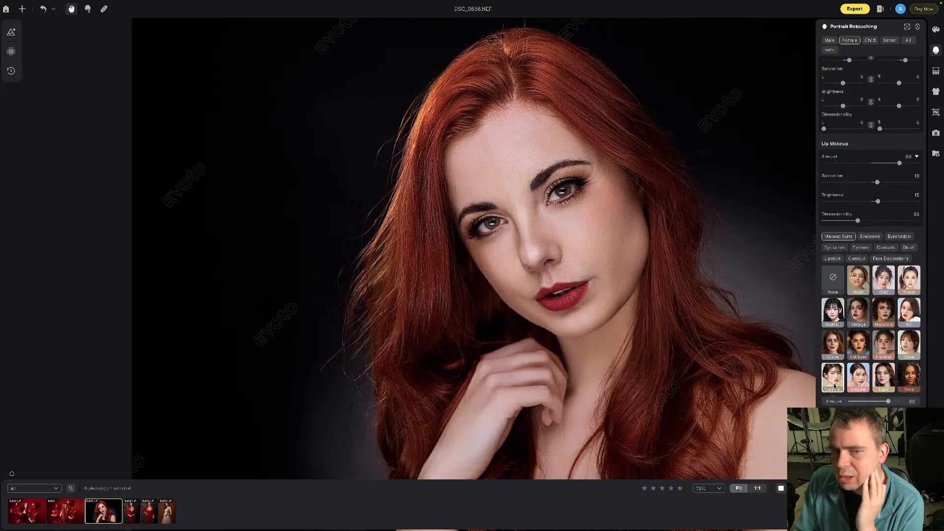
{"action": "left_click", "coordinate": [864, 386]}
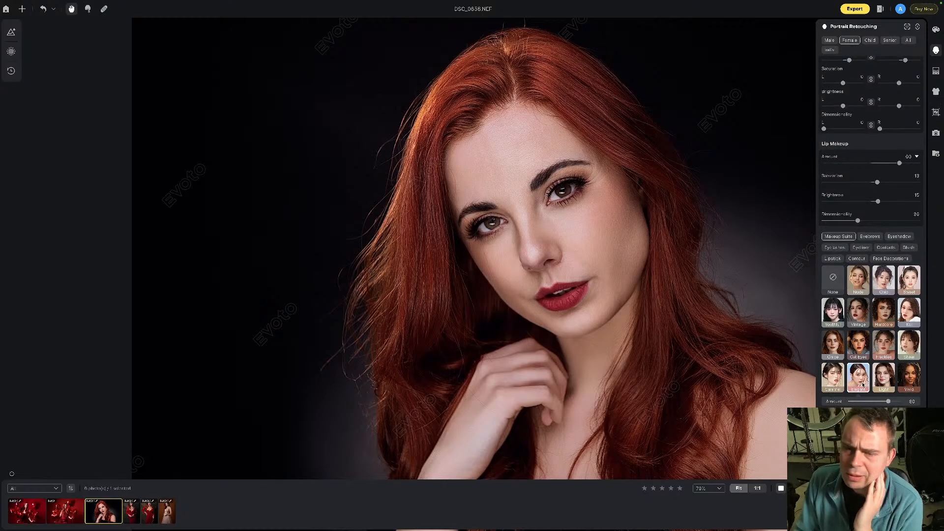
{"action": "left_click", "coordinate": [908, 375]}
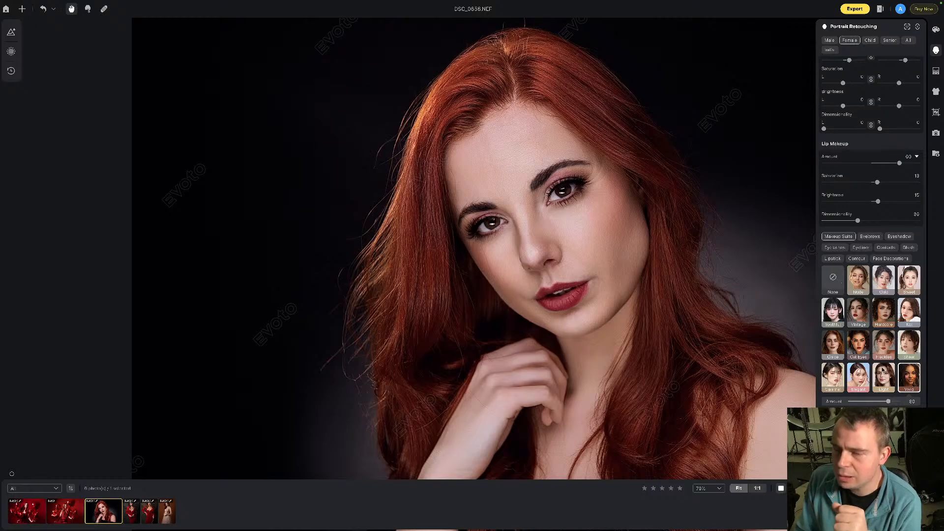
{"action": "left_click", "coordinate": [883, 371]}
- Compare the makeup suites in the first preset row, then Vintage and the suite beside Cat Eyes
{"action": "left_click", "coordinate": [858, 280]}
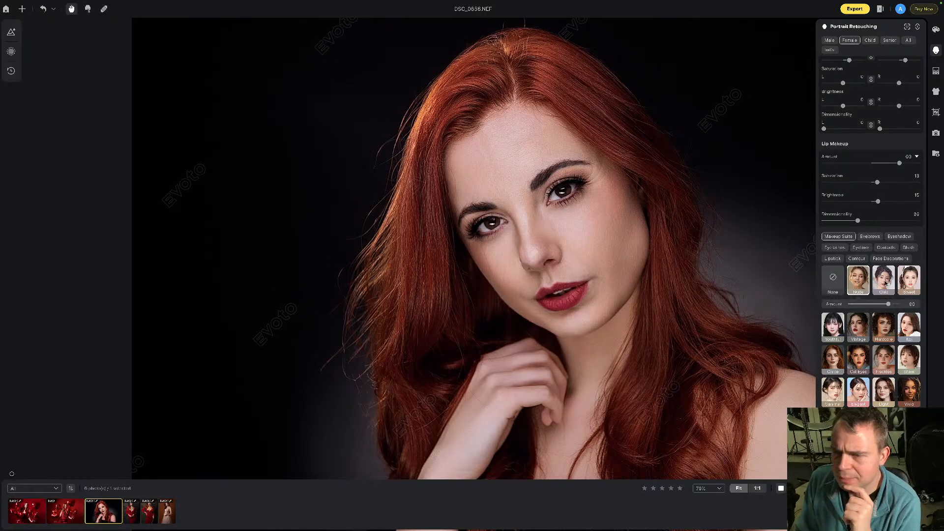
{"action": "left_click", "coordinate": [885, 283]}
{"action": "left_click", "coordinate": [909, 283]}
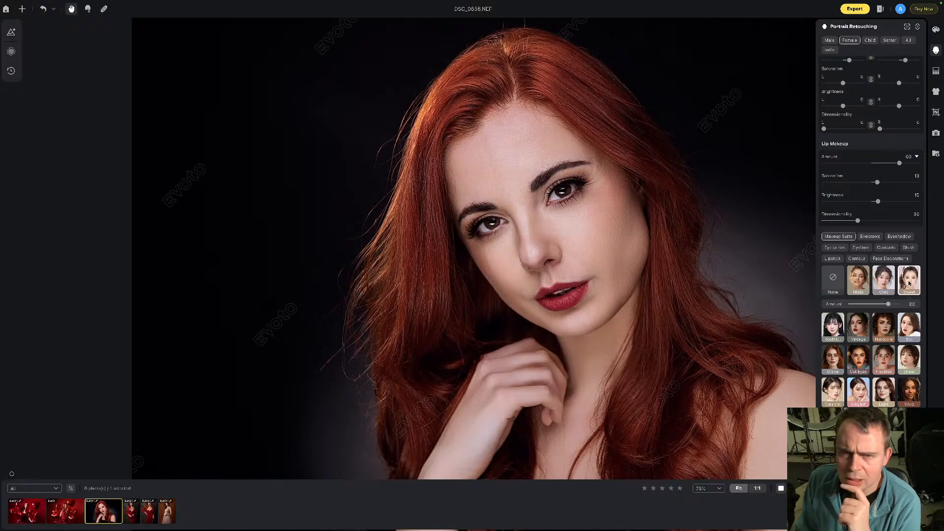
{"action": "left_click", "coordinate": [863, 281]}
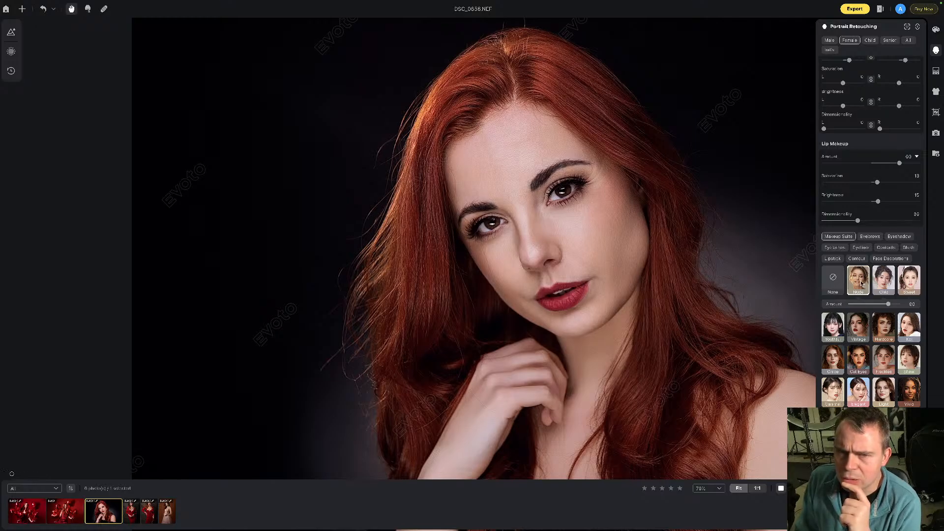
{"action": "left_click", "coordinate": [856, 327]}
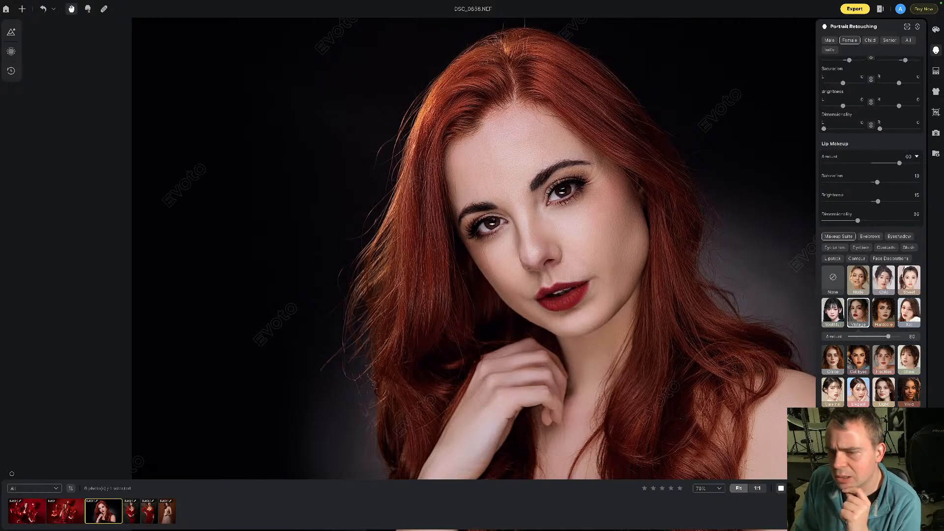
{"action": "left_click", "coordinate": [834, 364]}
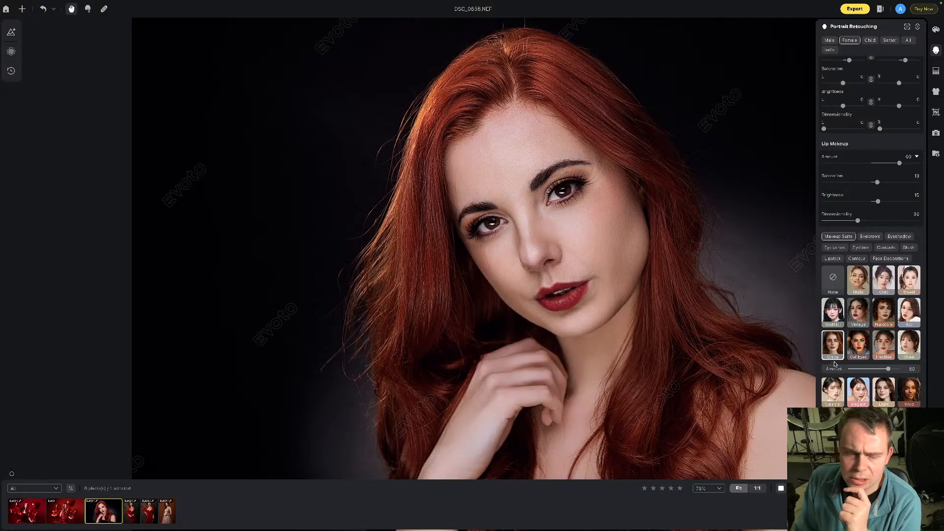
{"action": "scroll", "coordinate": [865, 364], "scroll_direction": "down", "scroll_amount": 1}
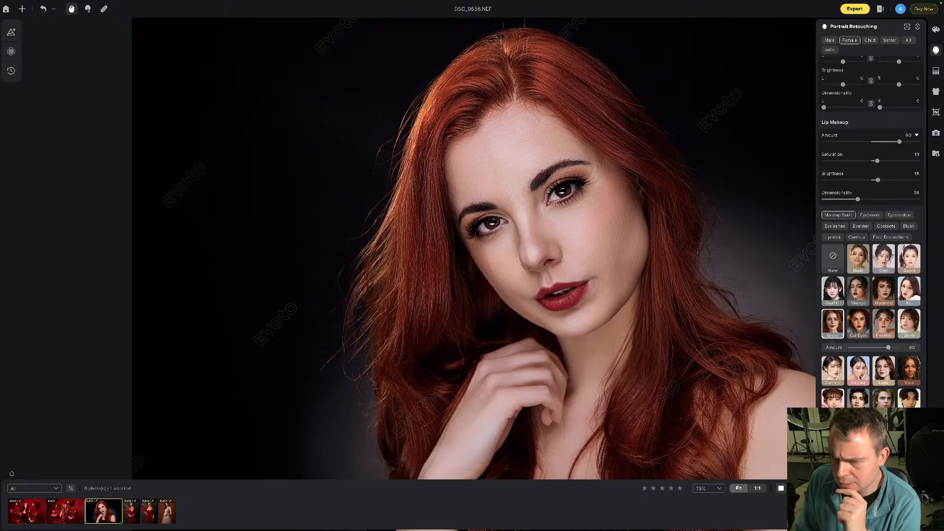
{"action": "left_click", "coordinate": [876, 436]}
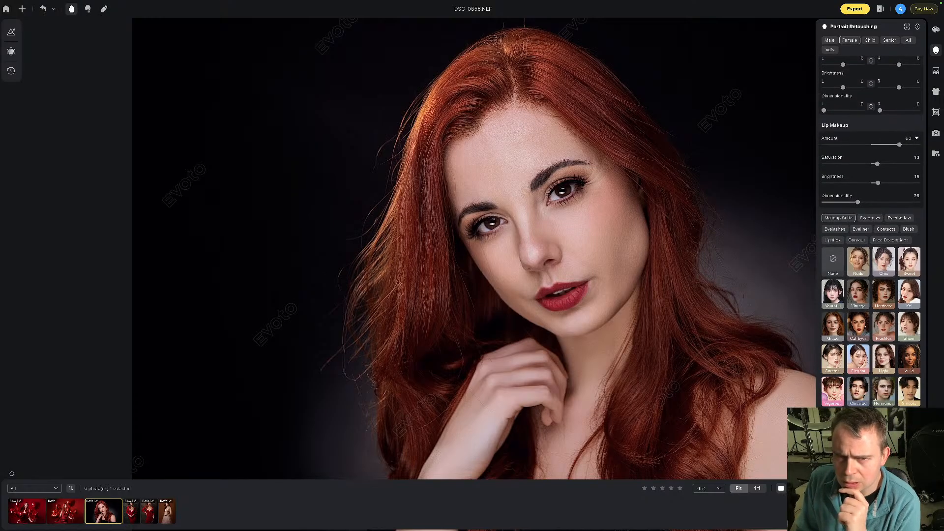
- Apply the Vivid makeup suite with its amount at 91 and inspect the face and full portrait
{"action": "left_click", "coordinate": [902, 360]}
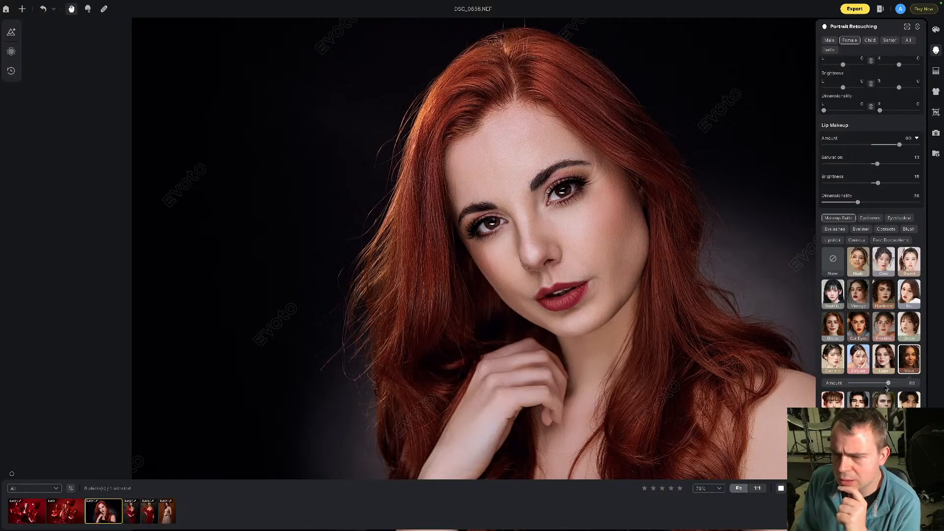
{"action": "left_click_drag", "start_coordinate": [895, 384], "coordinate": [898, 383]}
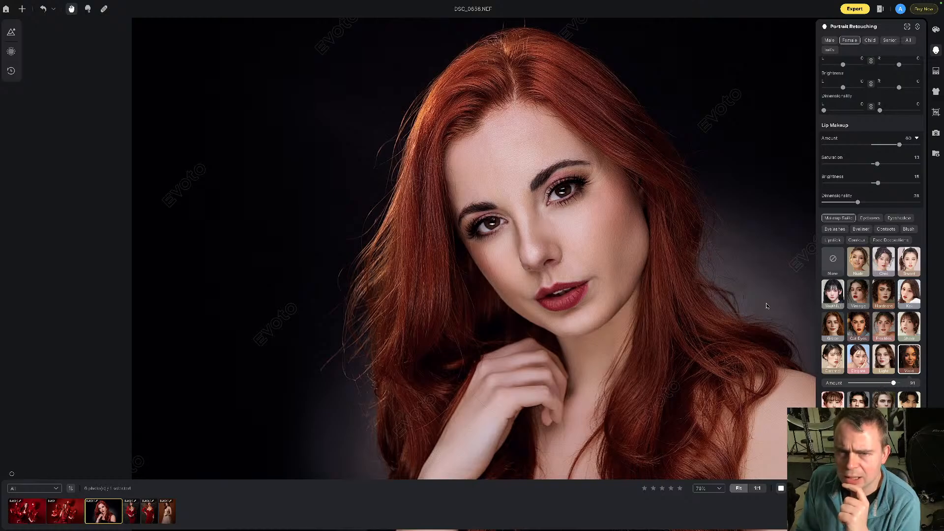
{"action": "scroll", "coordinate": [611, 243], "scroll_direction": "up", "scroll_amount": 3}
{"action": "scroll", "coordinate": [611, 243], "scroll_direction": "down", "scroll_amount": 5}
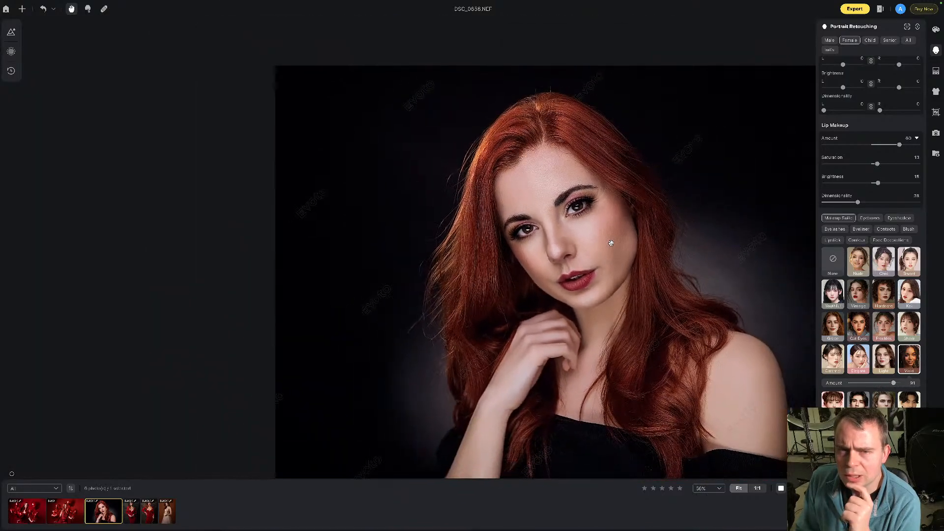
- Try the Vintage makeup suite on the portrait with its amount reduced to about half the default strength
{"action": "scroll", "coordinate": [611, 244], "scroll_direction": "down", "scroll_amount": 2}
{"action": "scroll", "coordinate": [639, 251], "scroll_direction": "up", "scroll_amount": 2}
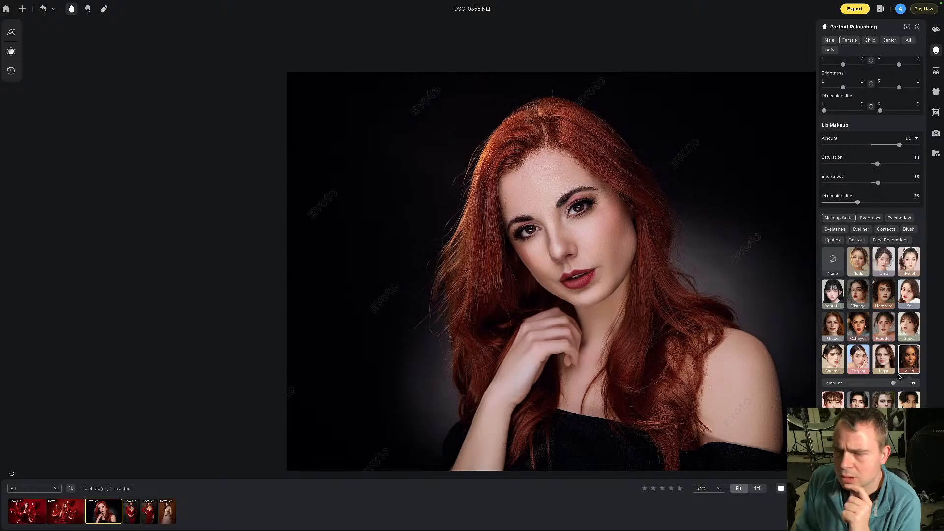
{"action": "left_click", "coordinate": [858, 294]}
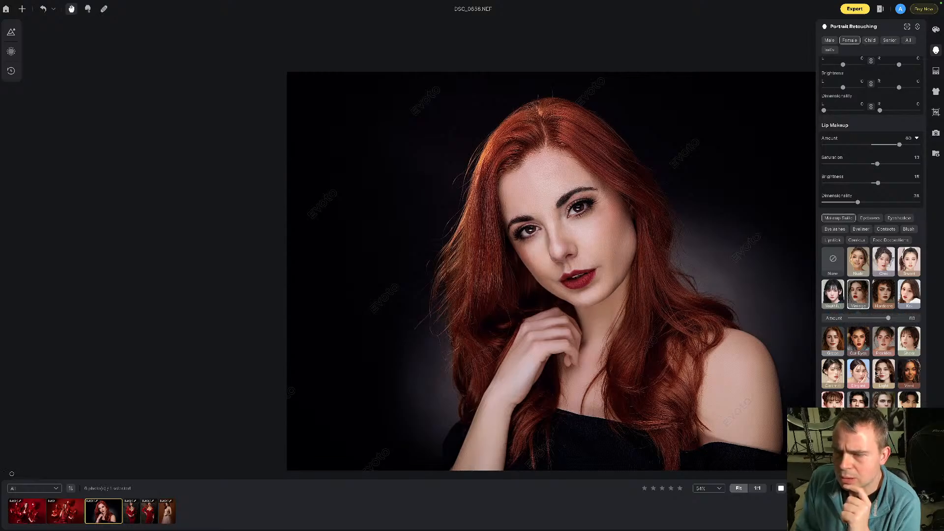
{"action": "left_click_drag", "start_coordinate": [888, 318], "coordinate": [861, 319]}
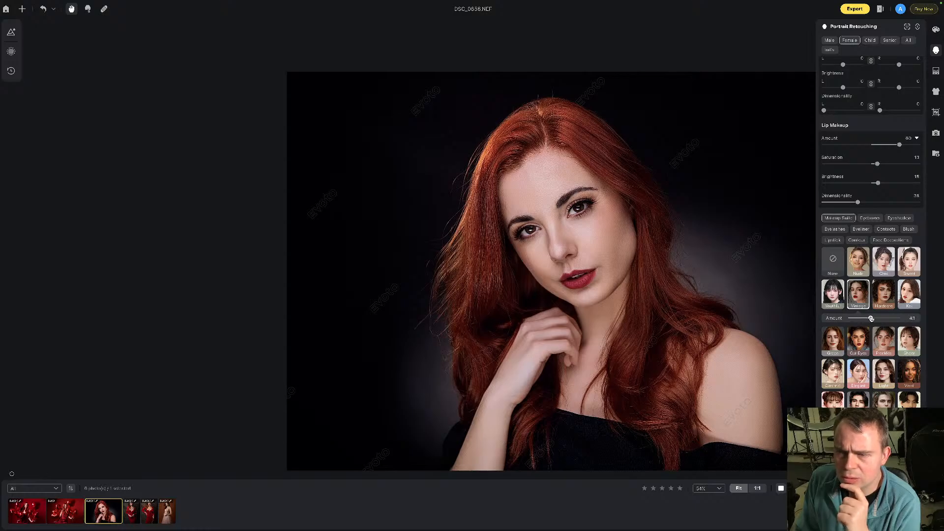
- Apply the first makeup suite beside None with its amount at 26 and check the face up close and in full
{"action": "left_click", "coordinate": [858, 263]}
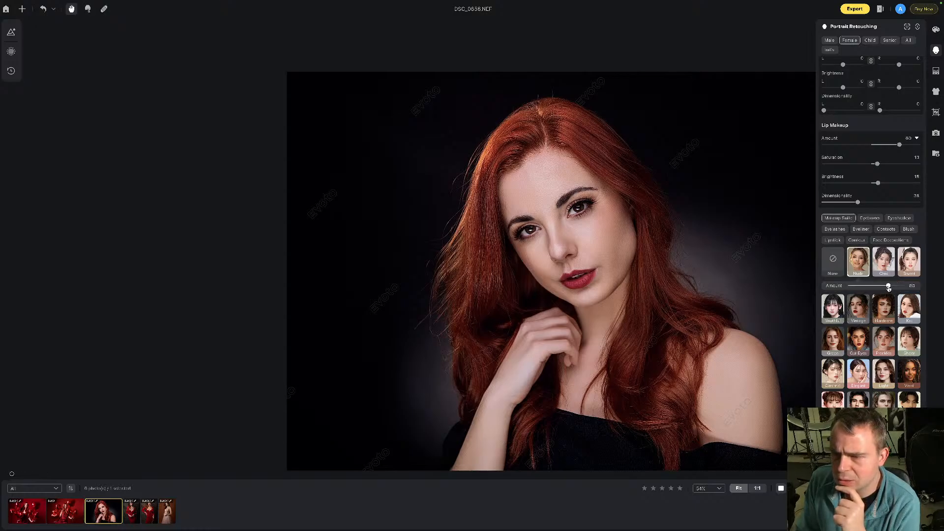
{"action": "left_click_drag", "start_coordinate": [888, 285], "coordinate": [862, 287]}
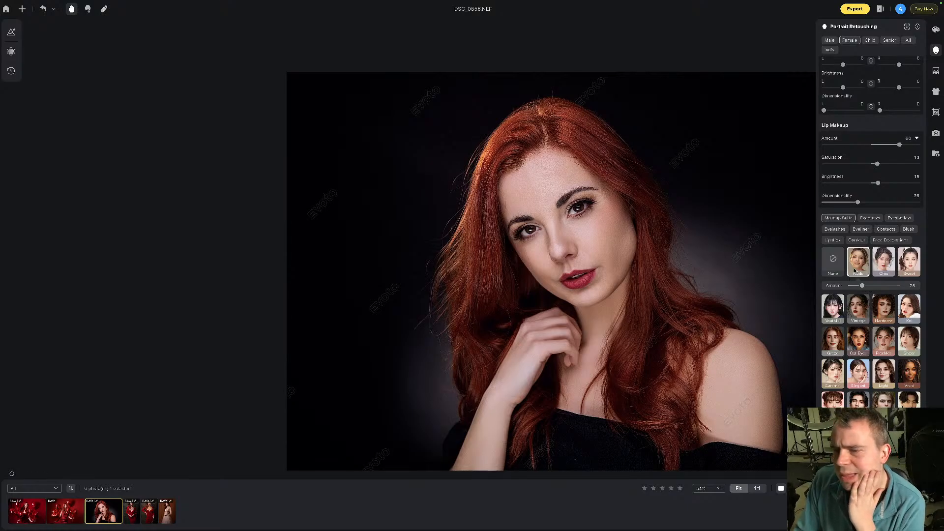
{"action": "scroll", "coordinate": [566, 206], "scroll_direction": "up", "scroll_amount": 2}
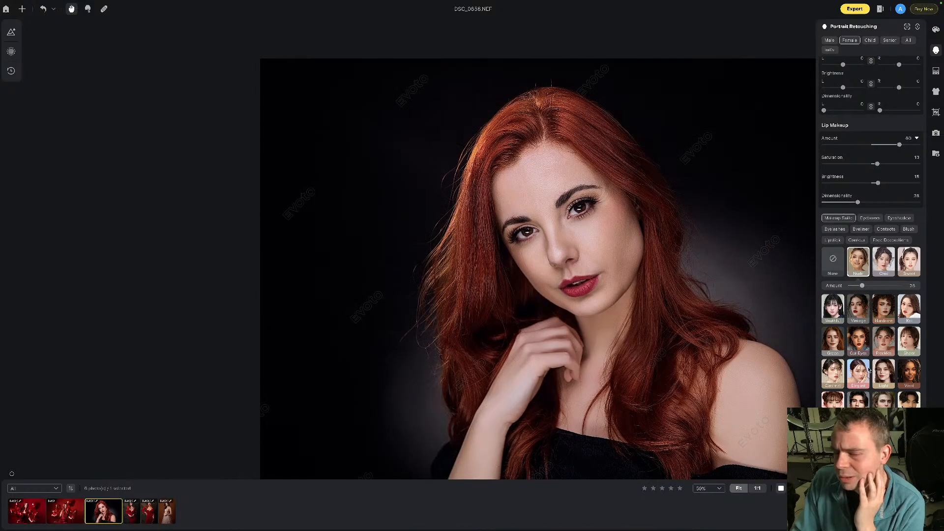
{"action": "scroll", "coordinate": [649, 257], "scroll_direction": "down", "scroll_amount": 2}
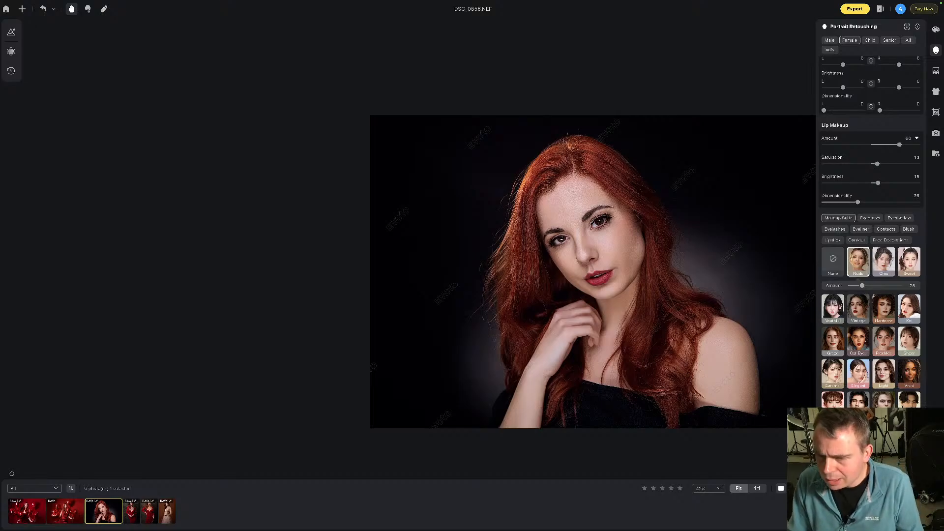
- In the Hair settings, try Remove Stray Hairs at 56 and raise it to 81
{"action": "scroll", "coordinate": [871, 217], "scroll_direction": "down", "scroll_amount": 4}
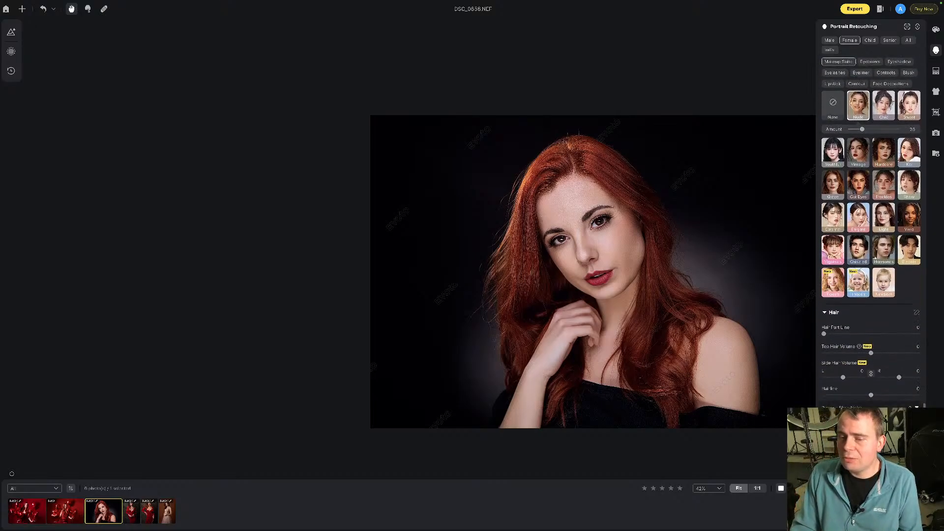
{"action": "scroll", "coordinate": [871, 217], "scroll_direction": "down", "scroll_amount": 3}
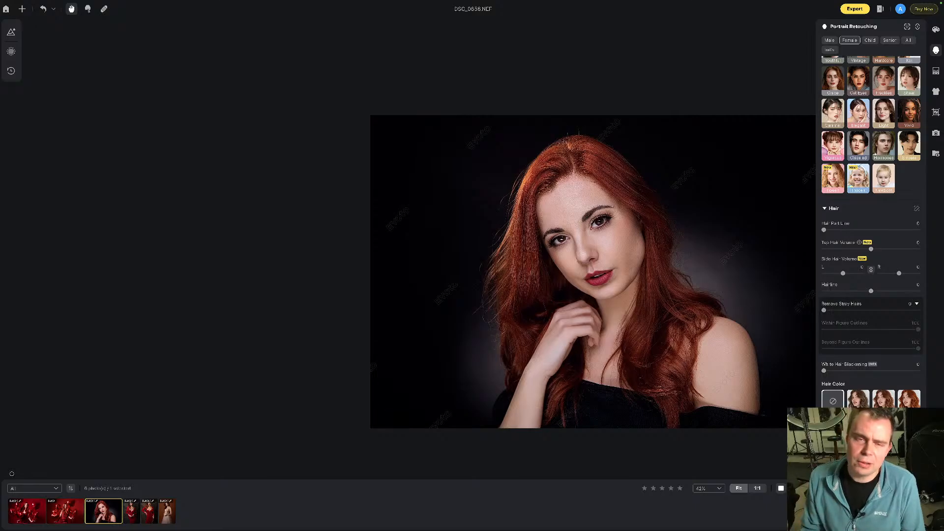
{"action": "scroll", "coordinate": [871, 217], "scroll_direction": "down", "scroll_amount": 1}
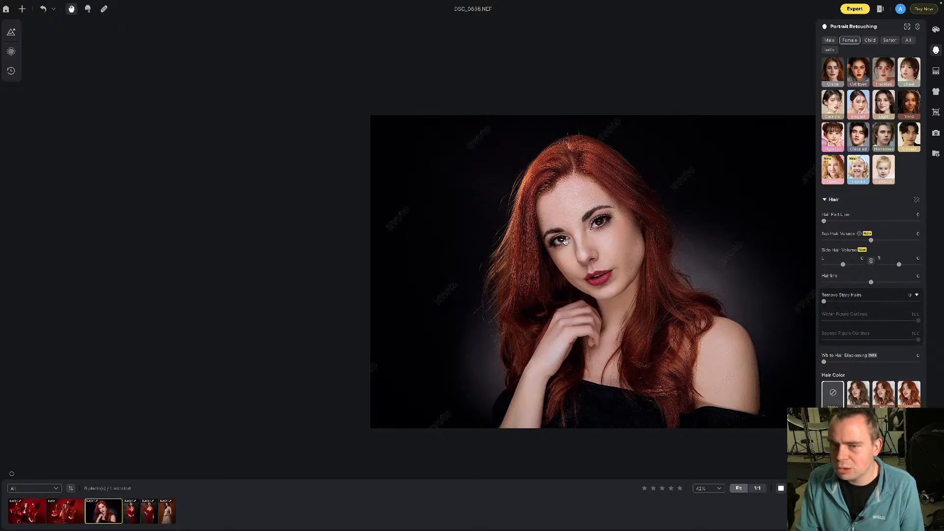
{"action": "scroll", "coordinate": [668, 231], "scroll_direction": "up", "scroll_amount": 2}
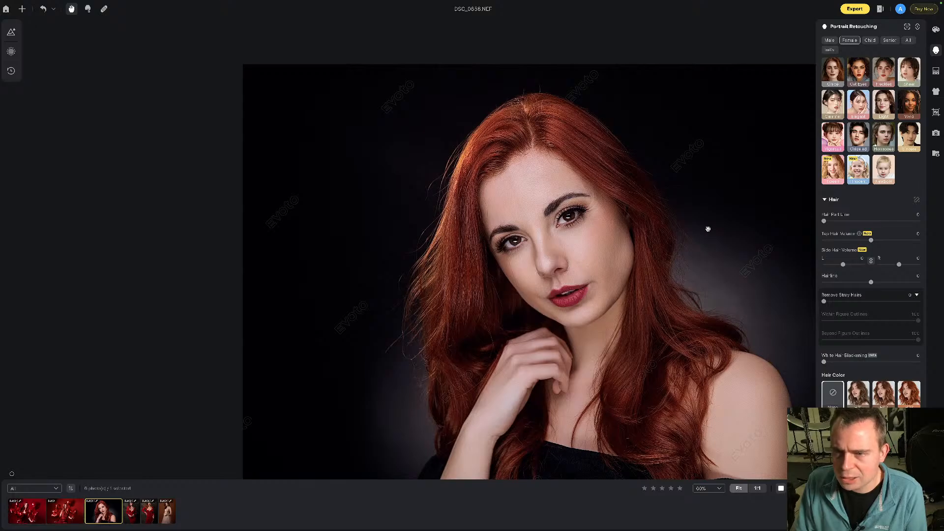
{"action": "left_click_drag", "start_coordinate": [825, 301], "coordinate": [877, 302]}
{"action": "scroll", "coordinate": [878, 304], "scroll_direction": "down", "scroll_amount": 1}
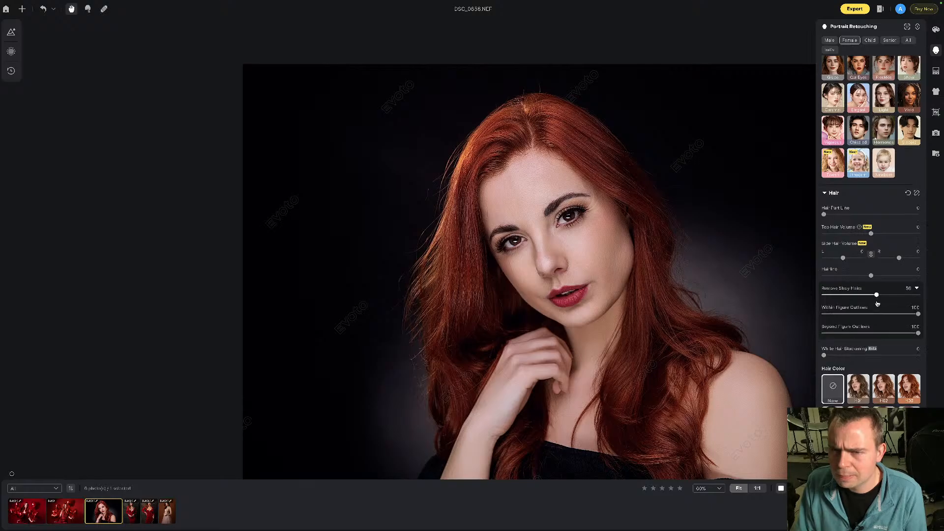
{"action": "left_click_drag", "start_coordinate": [876, 294], "coordinate": [900, 297]}
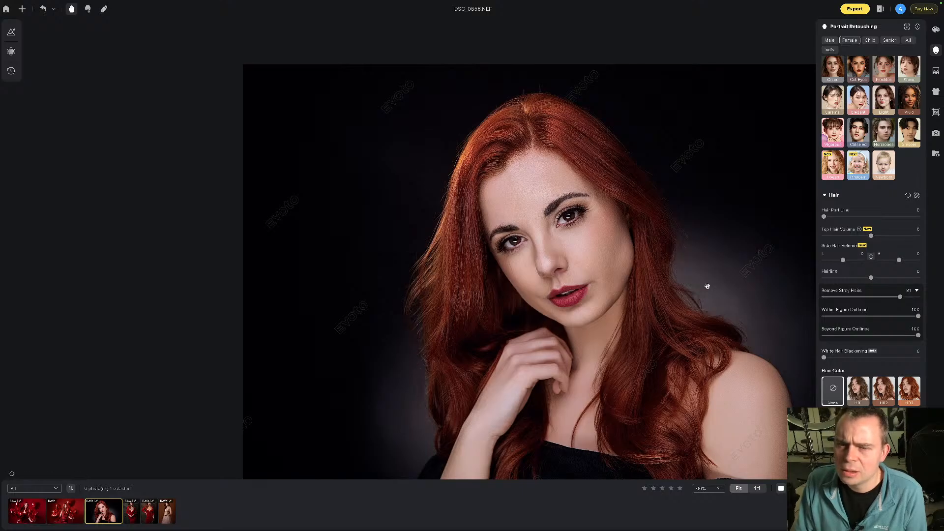
- Examine the hair outline on both sides of the face up close and in the full portrait
{"action": "scroll", "coordinate": [694, 258], "scroll_direction": "up", "scroll_amount": 1}
{"action": "scroll", "coordinate": [695, 258], "scroll_direction": "up", "scroll_amount": 4}
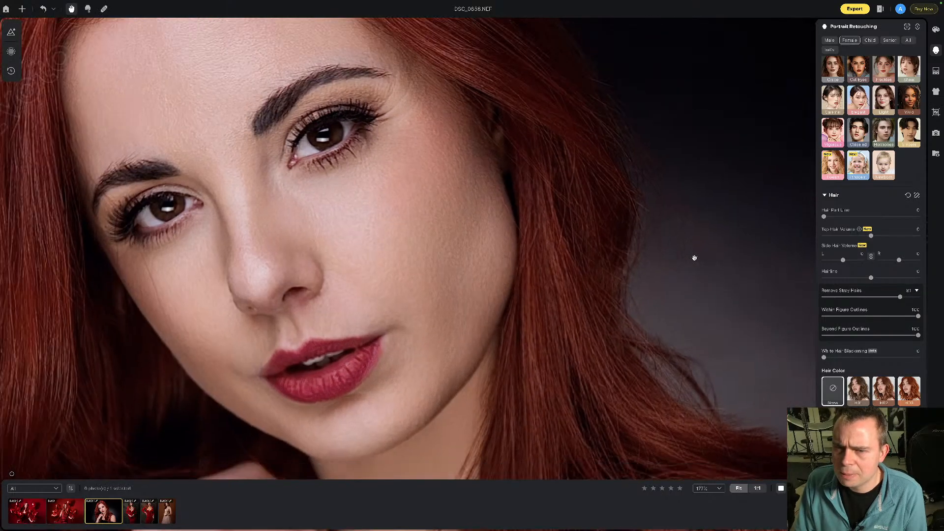
{"action": "scroll", "coordinate": [694, 257], "scroll_direction": "down", "scroll_amount": 2}
{"action": "scroll", "coordinate": [694, 257], "scroll_direction": "down", "scroll_amount": 2}
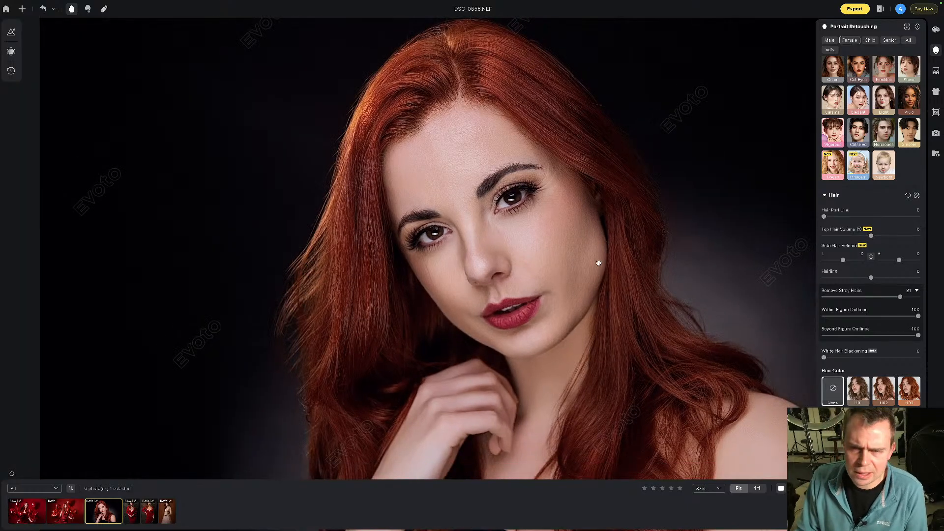
{"action": "scroll", "coordinate": [692, 256], "scroll_direction": "up", "scroll_amount": 3}
{"action": "left_click_drag", "start_coordinate": [234, 229], "coordinate": [442, 246]}
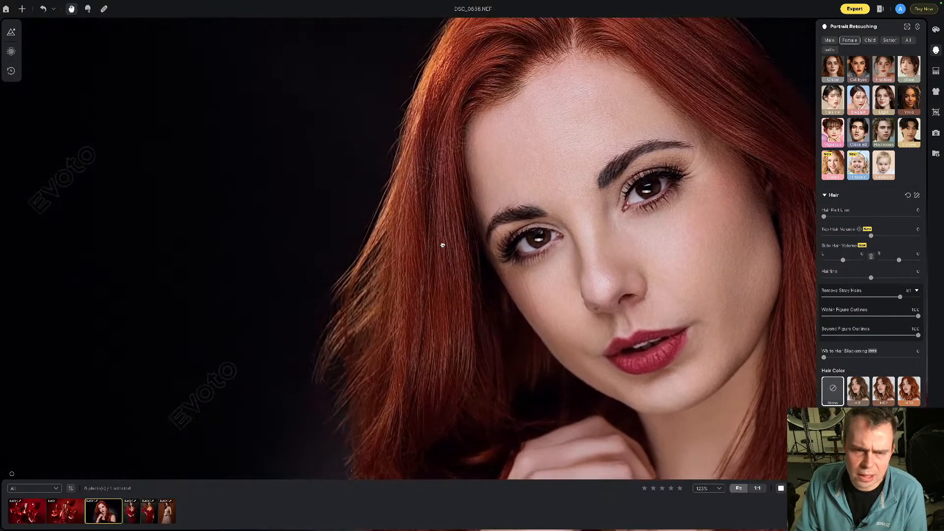
{"action": "scroll", "coordinate": [455, 255], "scroll_direction": "down", "scroll_amount": 5}
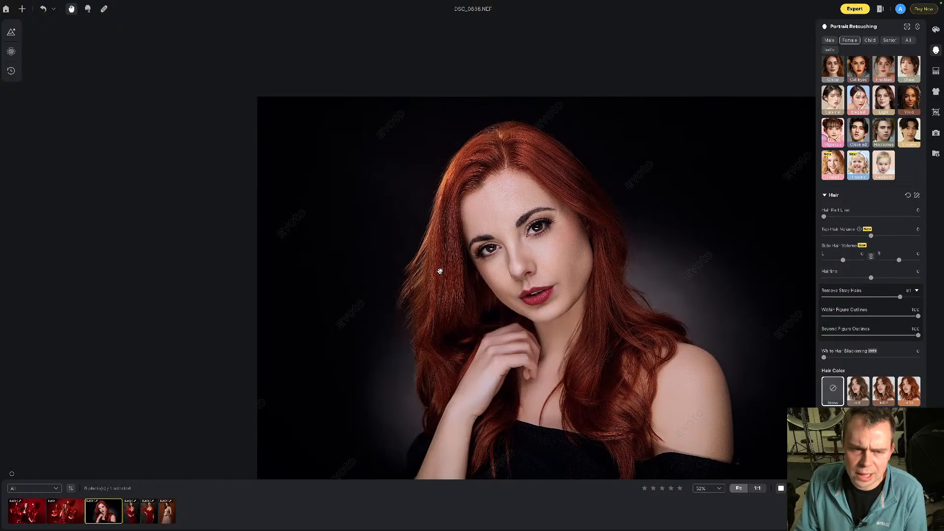
{"action": "left_click_drag", "start_coordinate": [551, 169], "coordinate": [613, 250]}
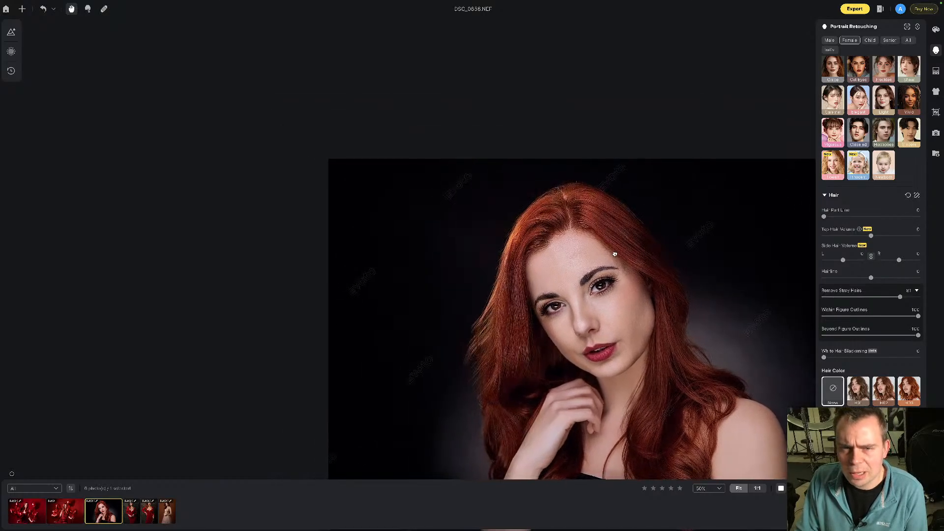
- Compare Remove Stray Hairs at 97, 47 and 90 while checking the hair edges against the background
{"action": "left_click_drag", "start_coordinate": [900, 297], "coordinate": [915, 297]}
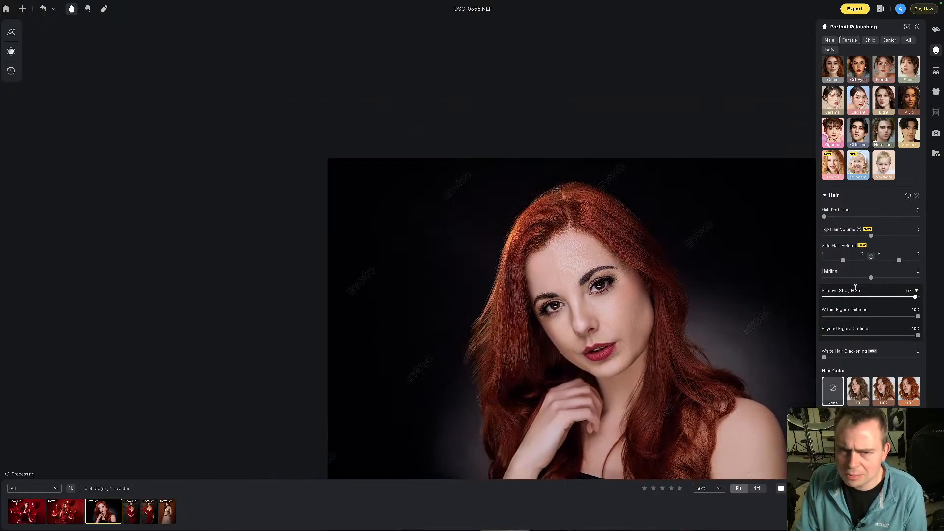
{"action": "scroll", "coordinate": [690, 323], "scroll_direction": "up", "scroll_amount": 2}
{"action": "scroll", "coordinate": [690, 323], "scroll_direction": "up", "scroll_amount": 4}
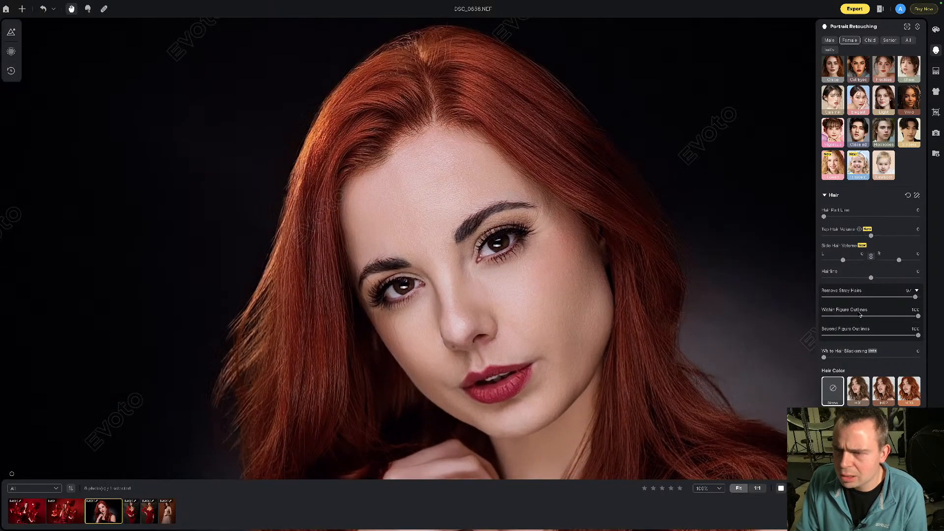
{"action": "left_click_drag", "start_coordinate": [915, 297], "coordinate": [868, 298]}
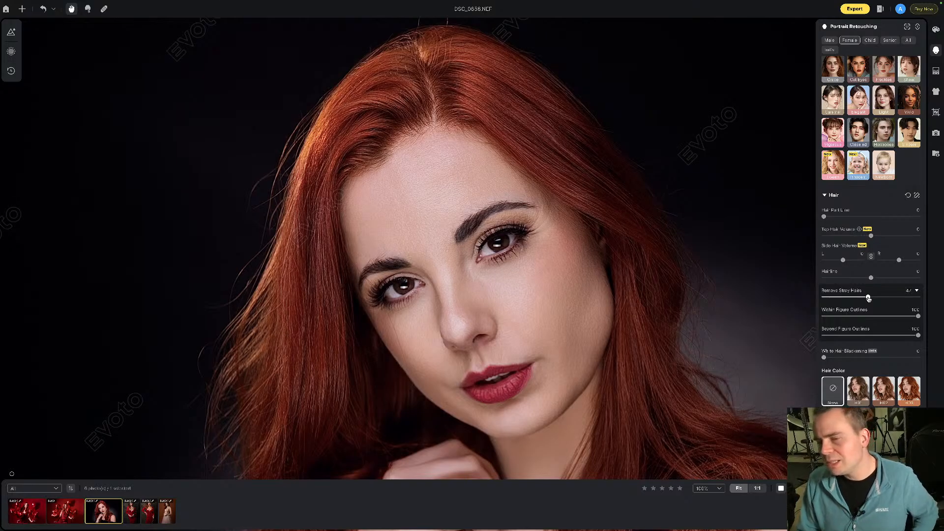
{"action": "left_click_drag", "start_coordinate": [869, 298], "coordinate": [909, 296]}
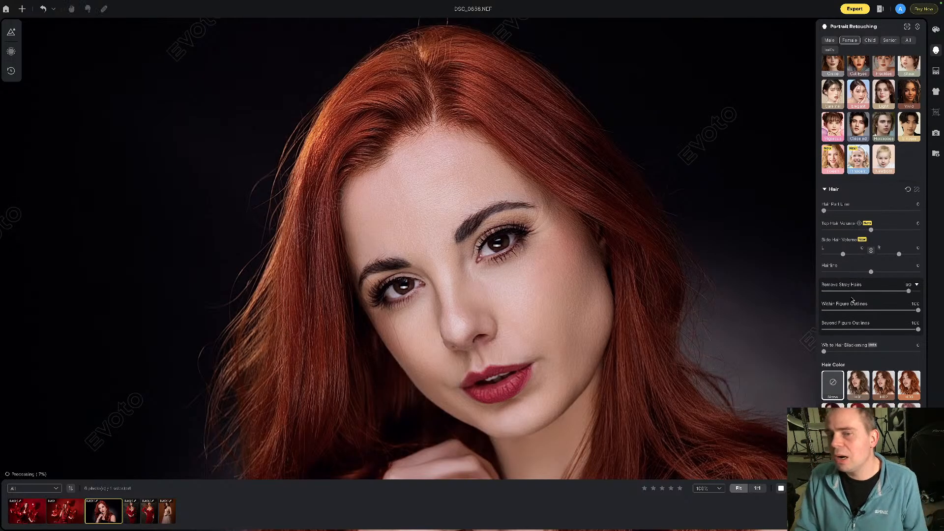
{"action": "scroll", "coordinate": [732, 306], "scroll_direction": "up", "scroll_amount": 2}
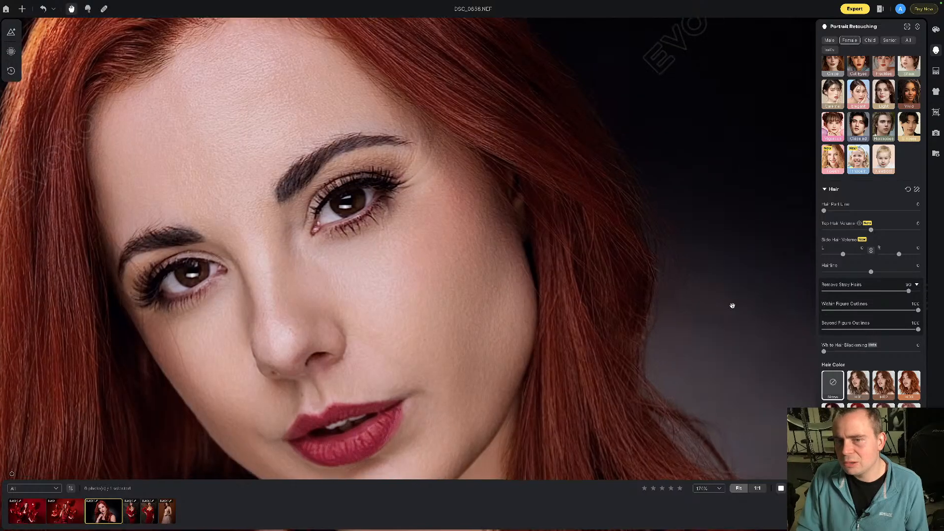
{"action": "scroll", "coordinate": [733, 306], "scroll_direction": "down", "scroll_amount": 5}
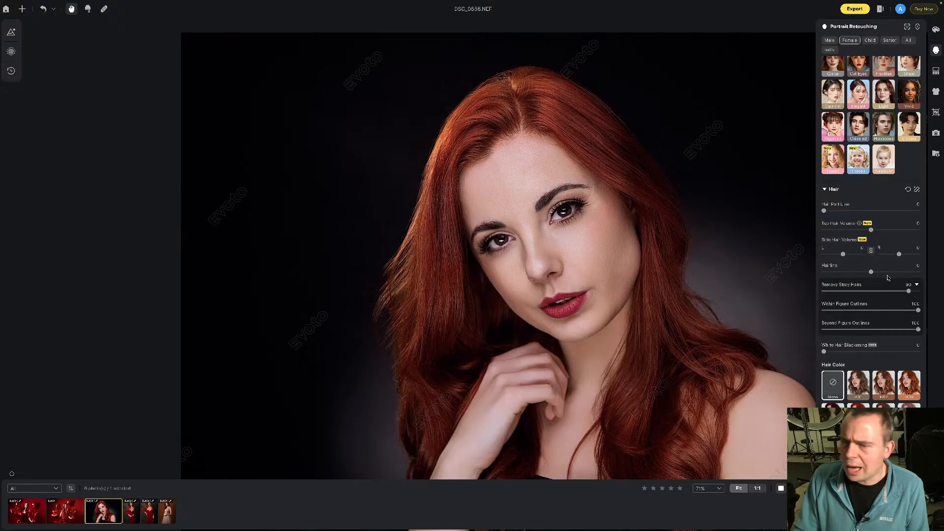
- Try Remove Stray Hairs at 82, then turn it down to 0 and examine the loose hairs beside the cheek
{"action": "left_click_drag", "start_coordinate": [909, 291], "coordinate": [901, 294]}
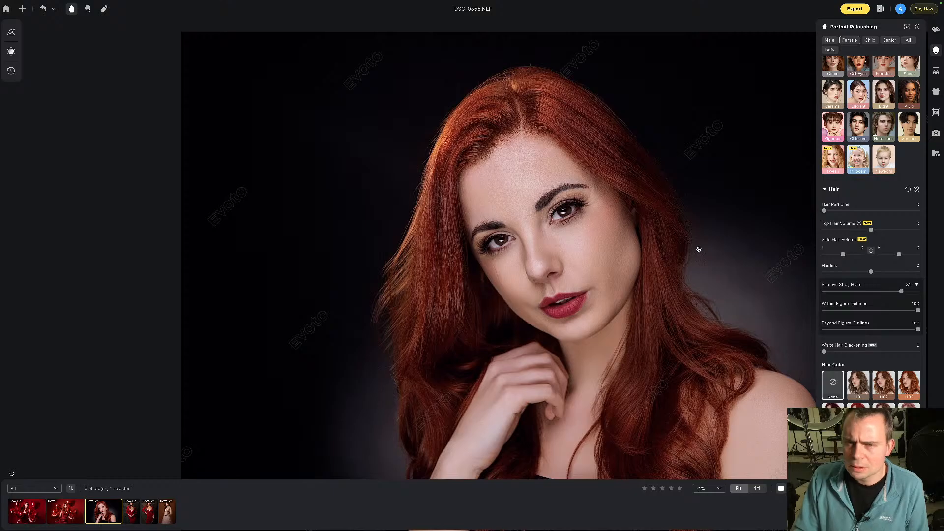
{"action": "scroll", "coordinate": [698, 249], "scroll_direction": "up", "scroll_amount": 5}
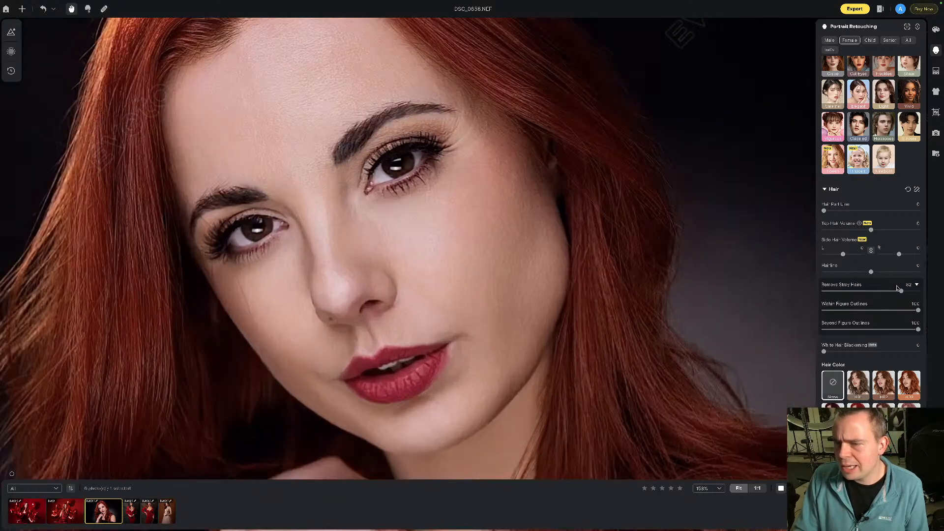
{"action": "left_click_drag", "start_coordinate": [901, 291], "coordinate": [782, 294]}
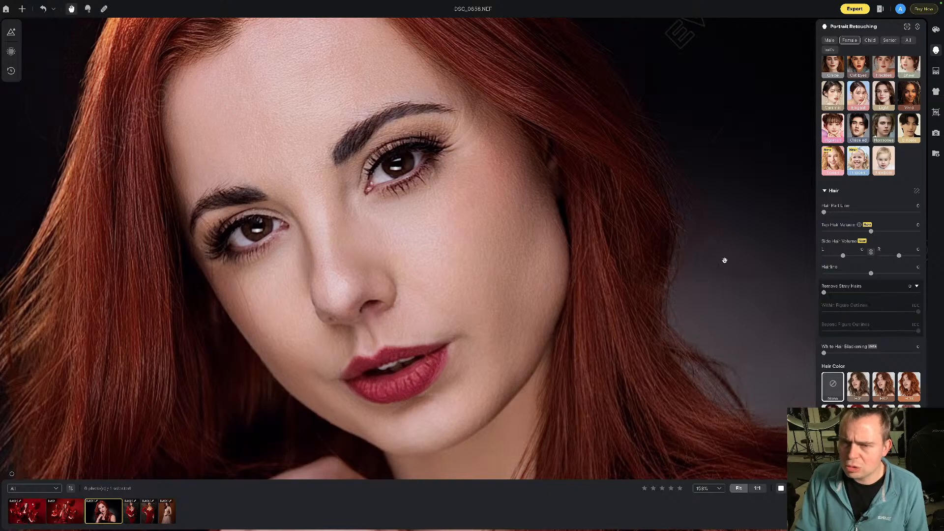
{"action": "scroll", "coordinate": [716, 259], "scroll_direction": "up", "scroll_amount": 3}
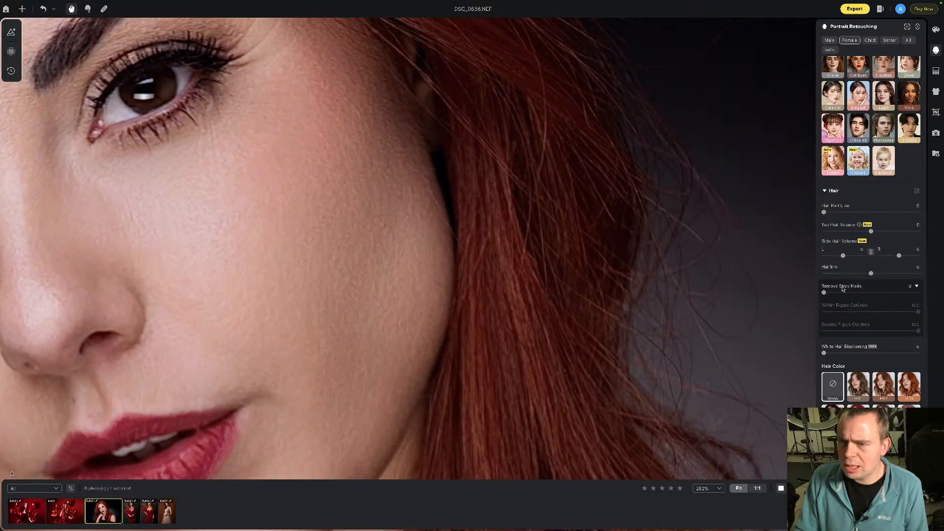
- Raise Remove Stray Hairs to 91 and collapse its figure outline settings
{"action": "left_click_drag", "start_coordinate": [824, 293], "coordinate": [859, 293]}
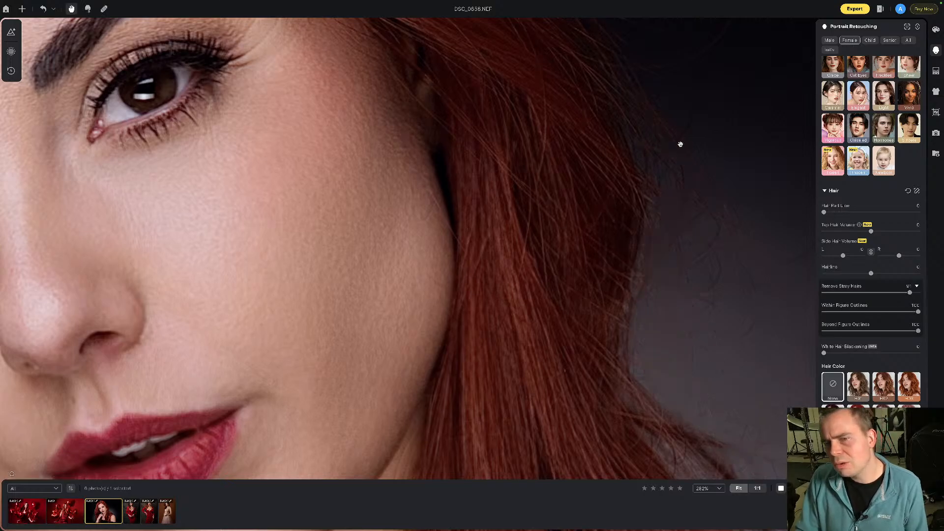
{"action": "scroll", "coordinate": [910, 294], "scroll_direction": "down", "scroll_amount": 1}
{"action": "scroll", "coordinate": [913, 290], "scroll_direction": "up", "scroll_amount": 1}
{"action": "left_click", "coordinate": [917, 291]}
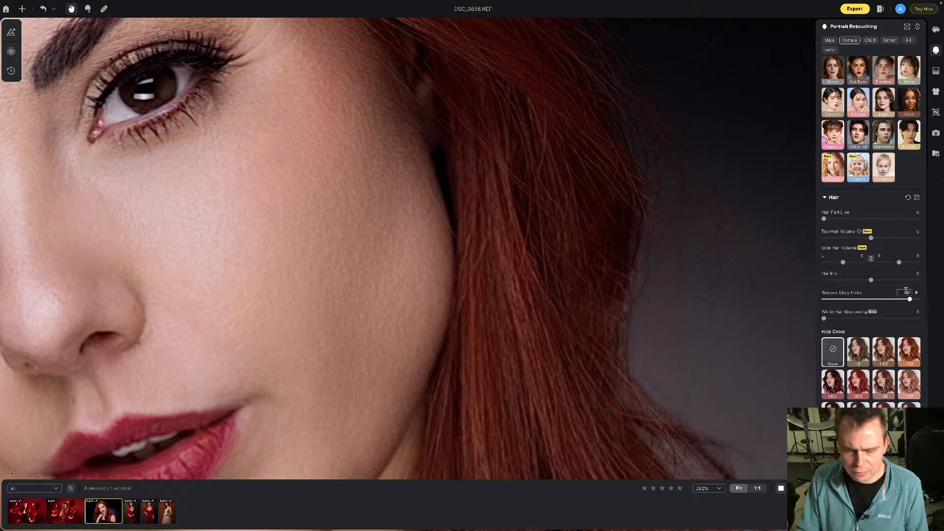
- Set Remove Stray Hairs to 56, expand its figure outline settings and review the hair
{"action": "left_click_drag", "start_coordinate": [914, 301], "coordinate": [888, 300]}
{"action": "left_click", "coordinate": [917, 293]}
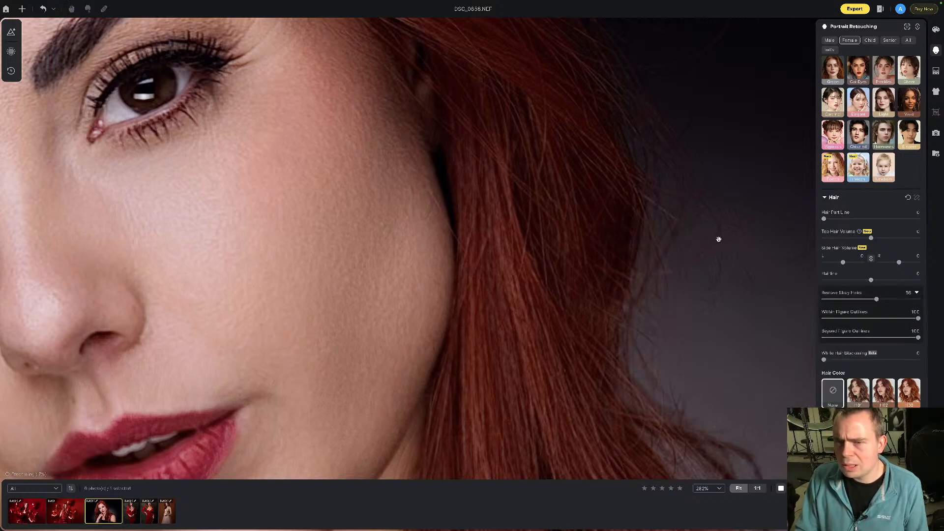
{"action": "scroll", "coordinate": [718, 239], "scroll_direction": "down", "scroll_amount": 4}
{"action": "scroll", "coordinate": [718, 239], "scroll_direction": "down", "scroll_amount": 4}
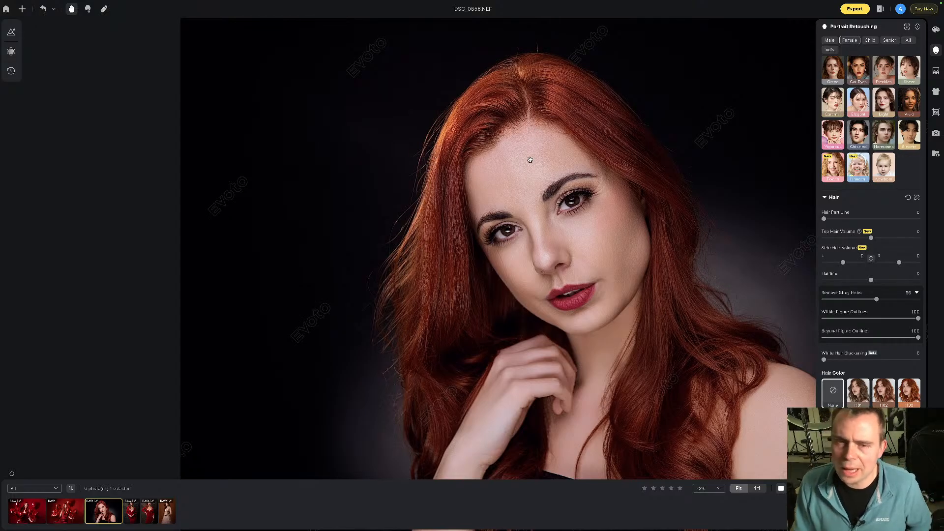
- Apply the first hair color preset beside None, the brown one, to the portrait
{"action": "scroll", "coordinate": [530, 159], "scroll_direction": "down", "scroll_amount": 3}
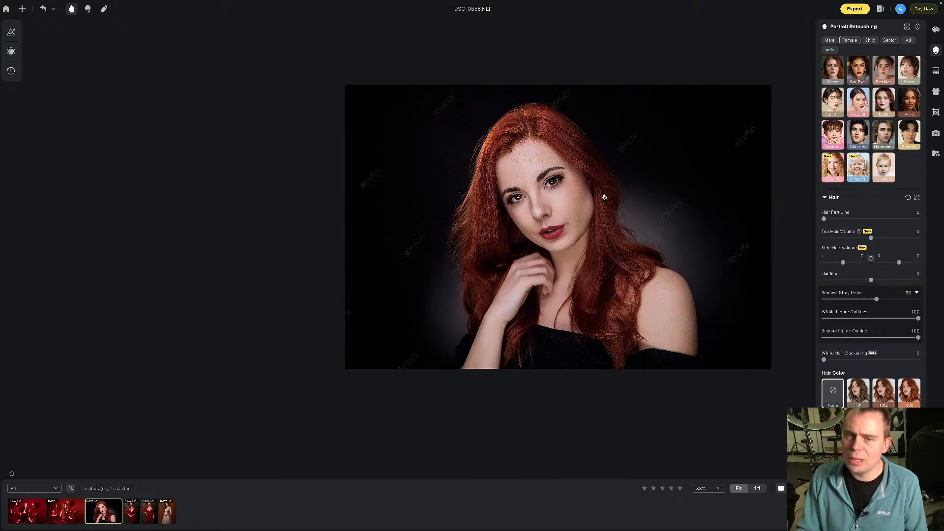
{"action": "scroll", "coordinate": [576, 196], "scroll_direction": "up", "scroll_amount": 1}
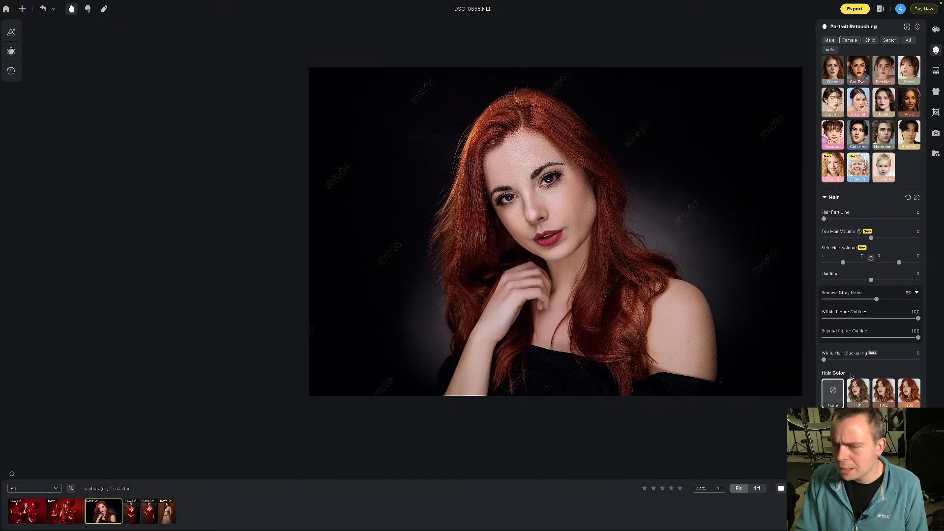
{"action": "left_click", "coordinate": [854, 391]}
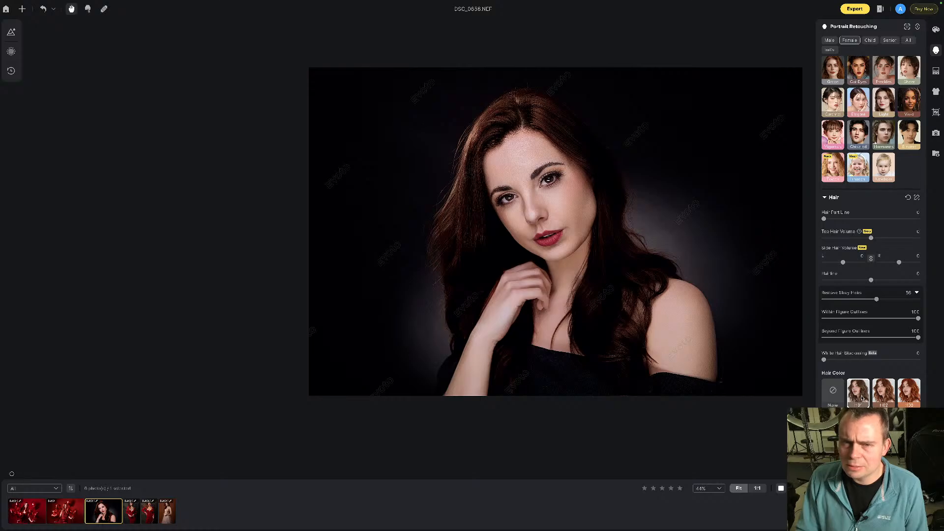
- Try the second and third hair color presets on the portrait and return Hair Color to None
{"action": "left_click", "coordinate": [887, 396]}
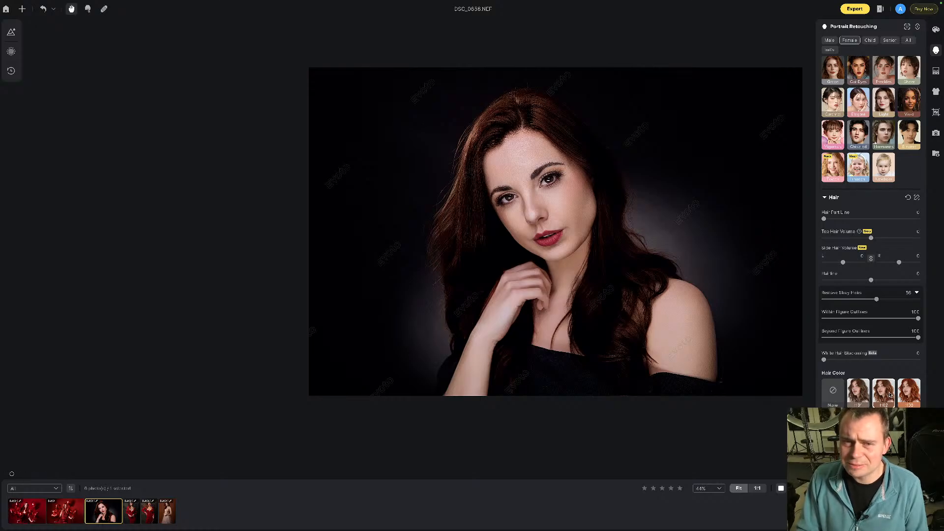
{"action": "left_click", "coordinate": [913, 397]}
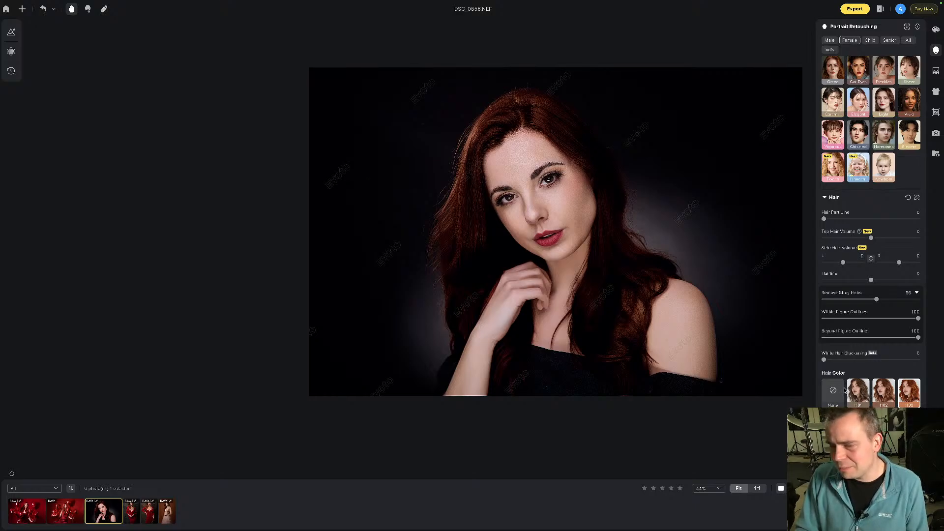
{"action": "scroll", "coordinate": [844, 390], "scroll_direction": "down", "scroll_amount": 1}
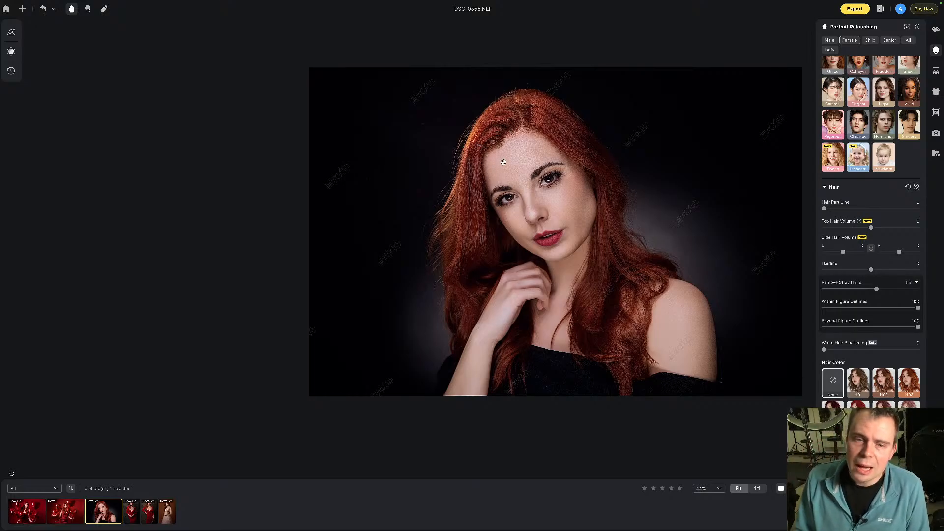
{"action": "scroll", "coordinate": [554, 143], "scroll_direction": "down", "scroll_amount": 3}
{"action": "scroll", "coordinate": [555, 143], "scroll_direction": "up", "scroll_amount": 2}
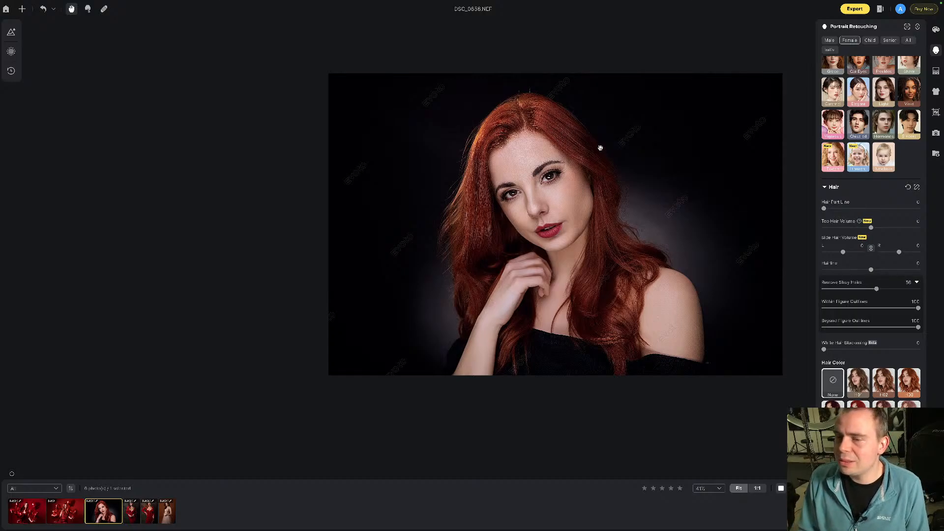
- Raise Hair Part Line to 64, try it at 48 and settle on 68 while examining the parting up close
{"action": "left_click_drag", "start_coordinate": [824, 209], "coordinate": [867, 208]}
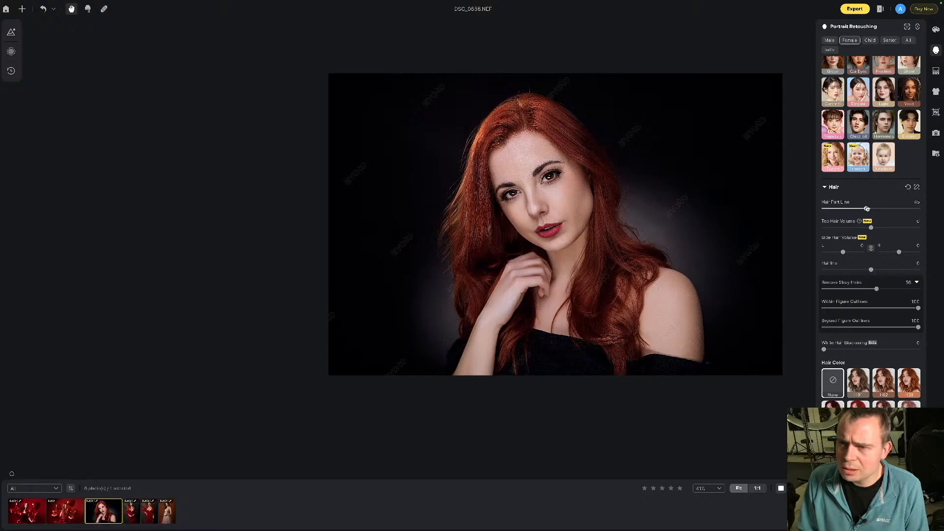
{"action": "mouse_move", "coordinate": [867, 208]}
{"action": "left_mouse_down"}
{"action": "mouse_move", "coordinate": [901, 210]}
{"action": "mouse_move", "coordinate": [817, 209]}
{"action": "mouse_move", "coordinate": [884, 209]}
{"action": "left_mouse_up"}
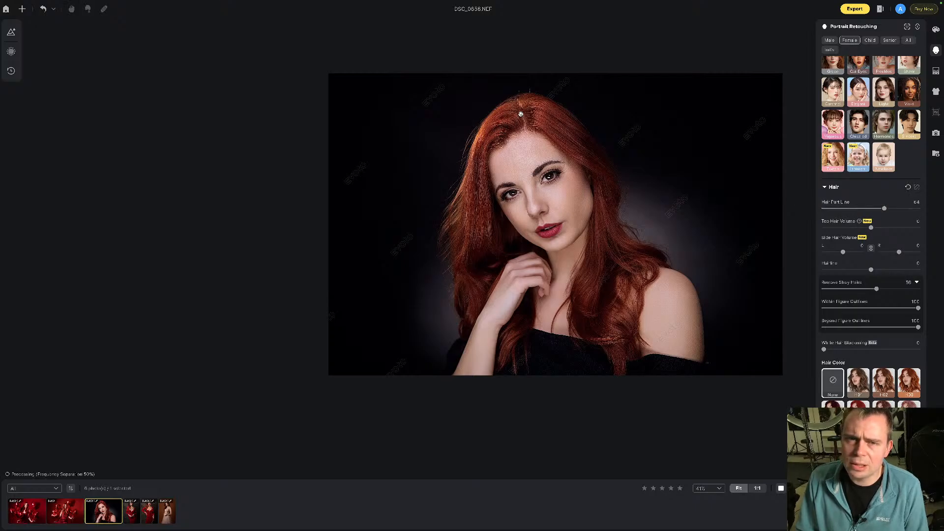
{"action": "scroll", "coordinate": [521, 114], "scroll_direction": "up", "scroll_amount": 2}
{"action": "scroll", "coordinate": [521, 114], "scroll_direction": "up", "scroll_amount": 5}
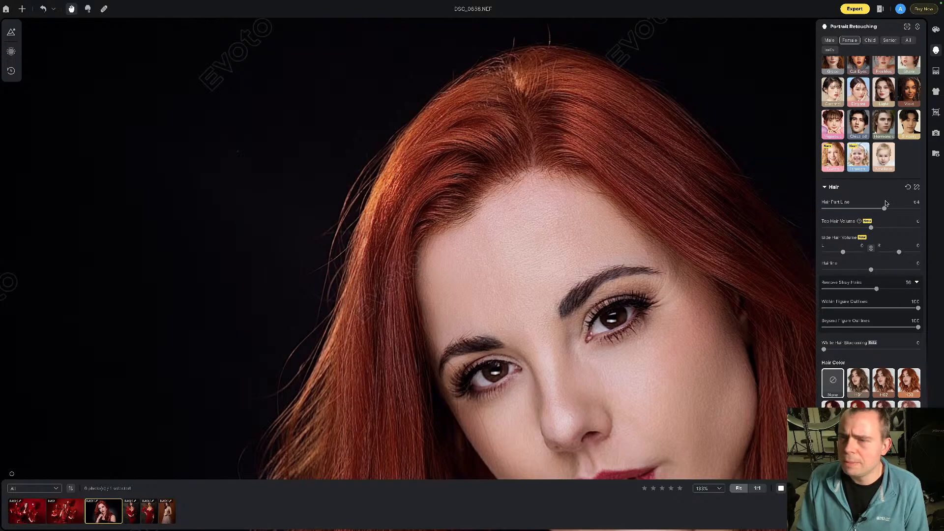
{"action": "mouse_move", "coordinate": [884, 208]}
{"action": "left_mouse_down"}
{"action": "mouse_move", "coordinate": [845, 210]}
{"action": "mouse_move", "coordinate": [869, 210]}
{"action": "left_mouse_up"}
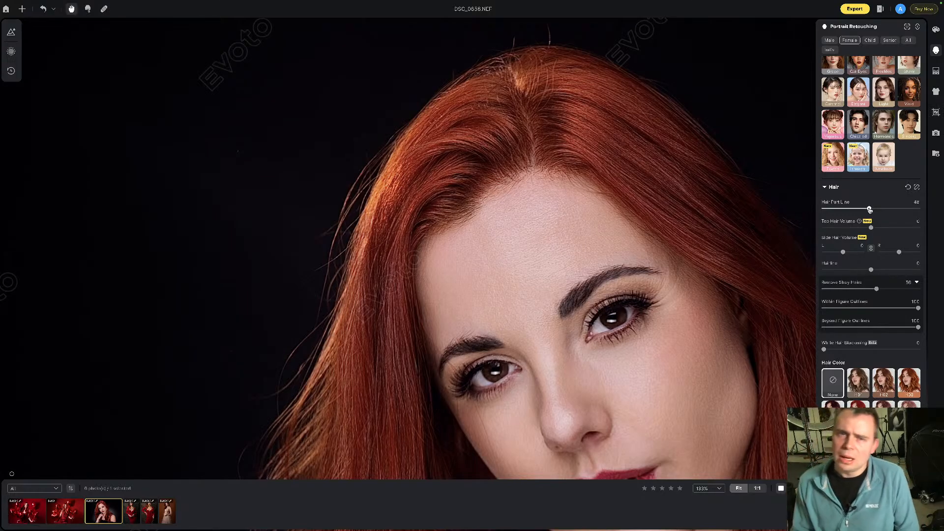
{"action": "left_click_drag", "start_coordinate": [869, 209], "coordinate": [889, 210]}
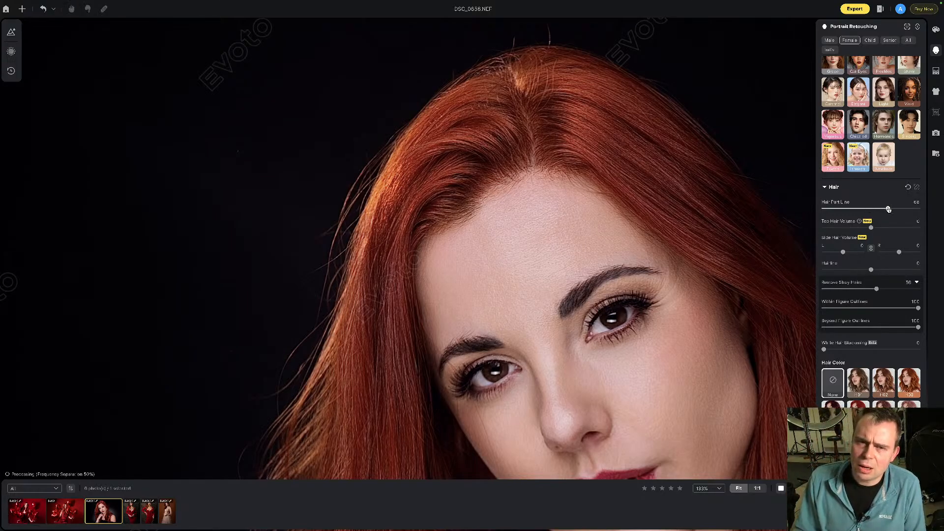
{"action": "scroll", "coordinate": [480, 154], "scroll_direction": "down", "scroll_amount": 3}
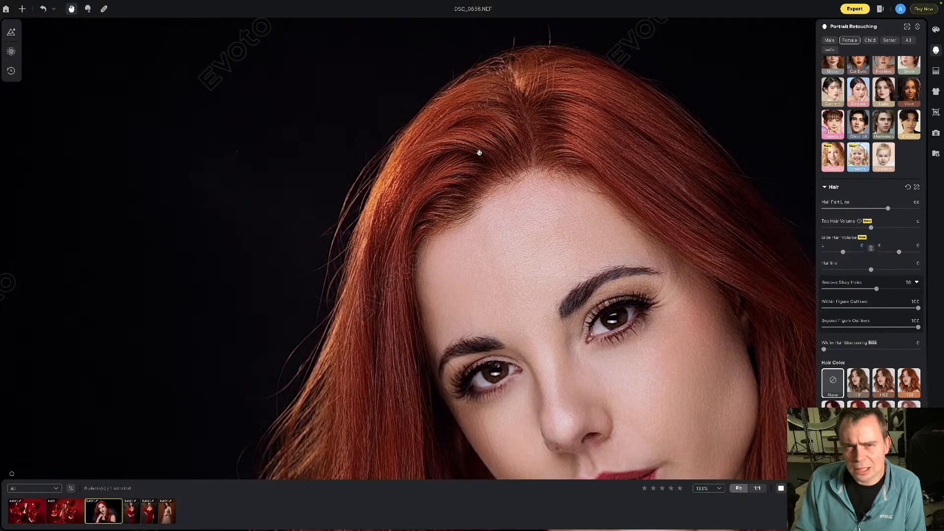
{"action": "scroll", "coordinate": [481, 154], "scroll_direction": "up", "scroll_amount": 3}
{"action": "scroll", "coordinate": [481, 154], "scroll_direction": "down", "scroll_amount": 3}
{"action": "scroll", "coordinate": [480, 153], "scroll_direction": "down", "scroll_amount": 3}
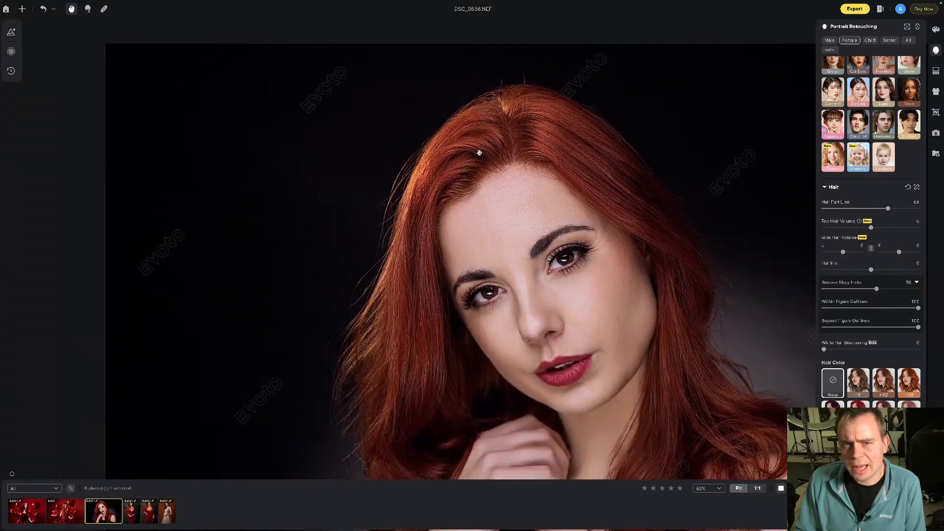
{"action": "scroll", "coordinate": [479, 153], "scroll_direction": "up", "scroll_amount": 2}
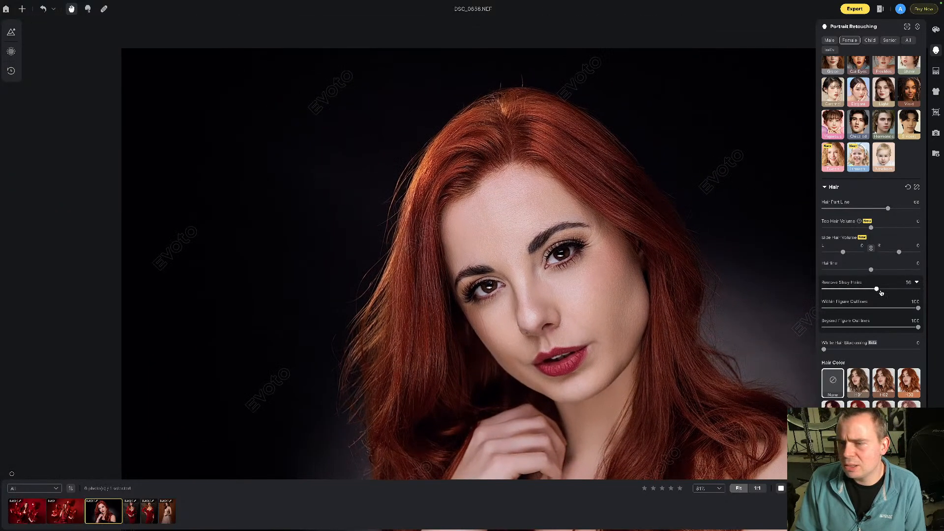
- Set Remove Stray Hairs to 75 and browse the available hair color presets
{"action": "mouse_move", "coordinate": [876, 289]}
{"action": "left_mouse_down"}
{"action": "mouse_move", "coordinate": [833, 293]}
{"action": "mouse_move", "coordinate": [894, 290]}
{"action": "left_mouse_up"}
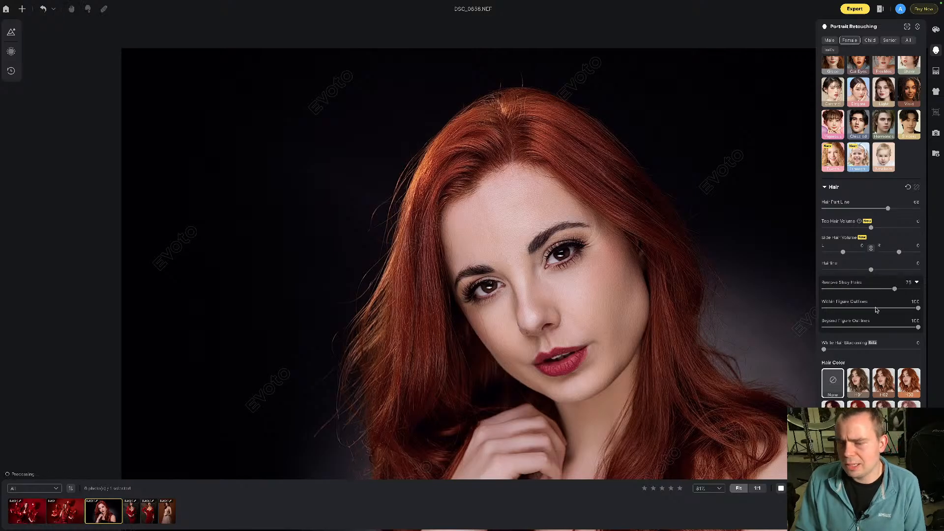
{"action": "scroll", "coordinate": [876, 311], "scroll_direction": "down", "scroll_amount": 1}
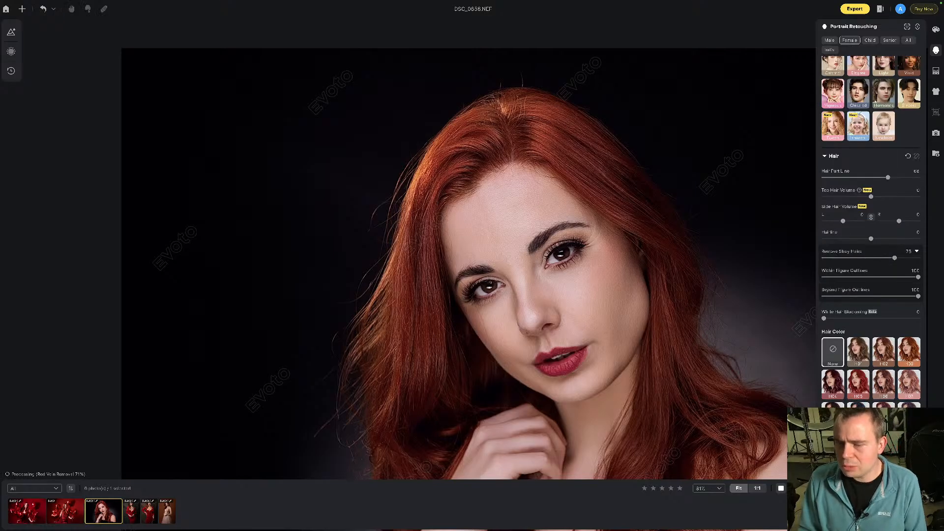
{"action": "scroll", "coordinate": [842, 404], "scroll_direction": "down", "scroll_amount": 1}
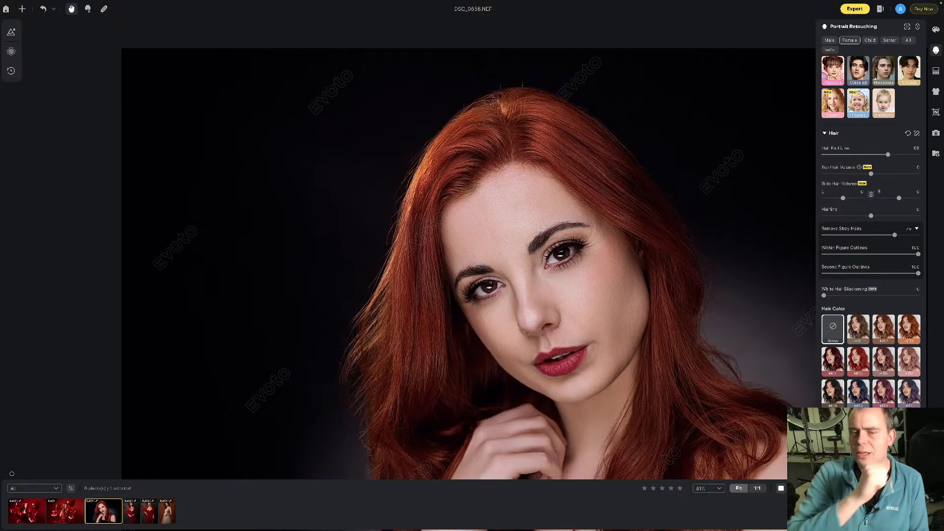
{"action": "scroll", "coordinate": [870, 222], "scroll_direction": "up", "scroll_amount": 1}
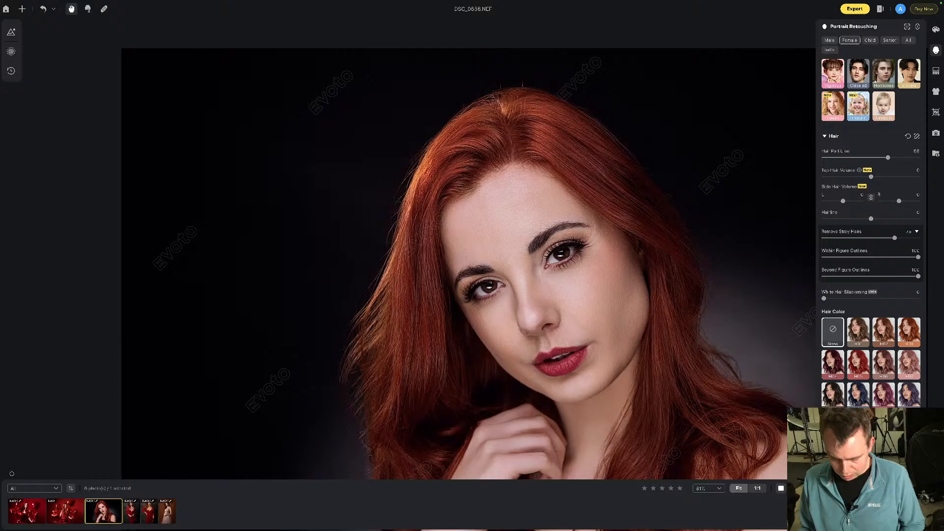
- Copy the portrait's edit settings without Crop & Rotate and paste them onto the next photo, DSC_2268.NEF
{"action": "key", "text": "super+c"}
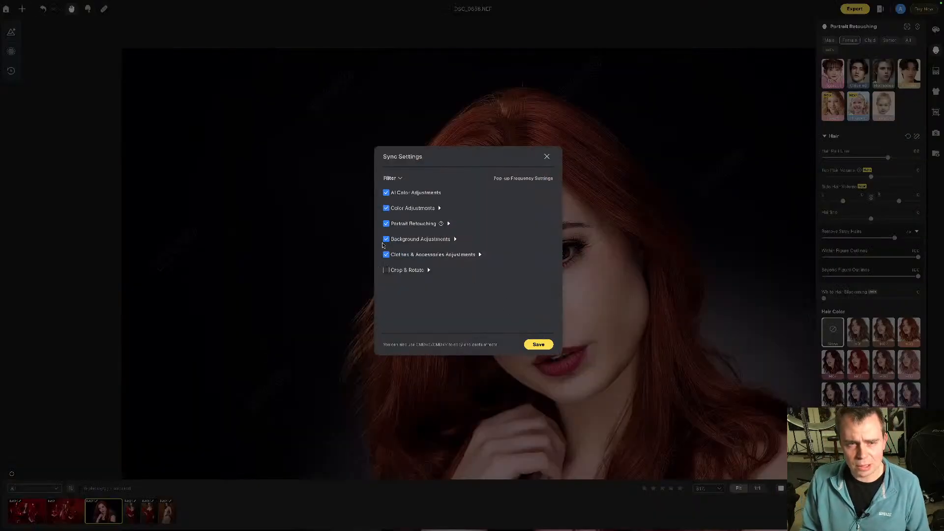
{"action": "left_click", "coordinate": [545, 342]}
{"action": "key", "text": "Right"}
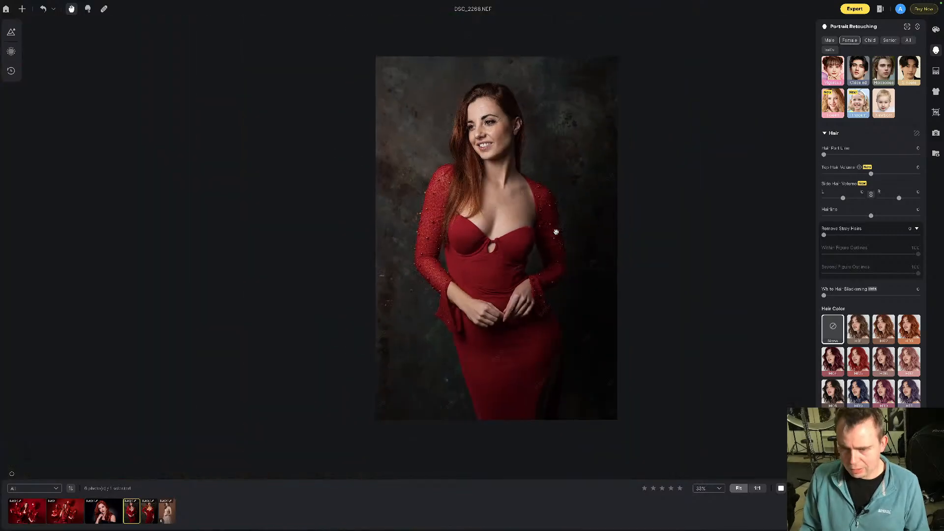
{"action": "key", "text": "ctrl+v"}
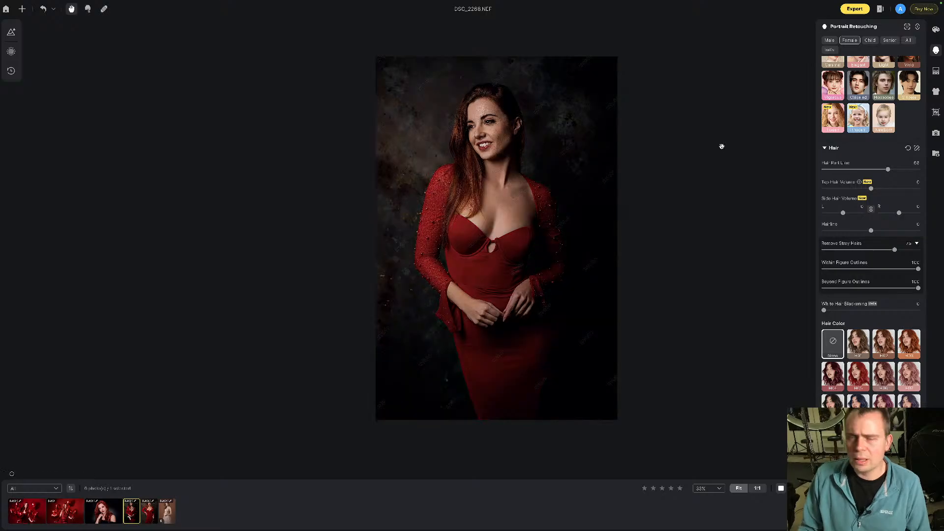
- Review the photo's color adjustments and lower Body Blemishes to 31 in its blemish removal settings
{"action": "left_click", "coordinate": [935, 30]}
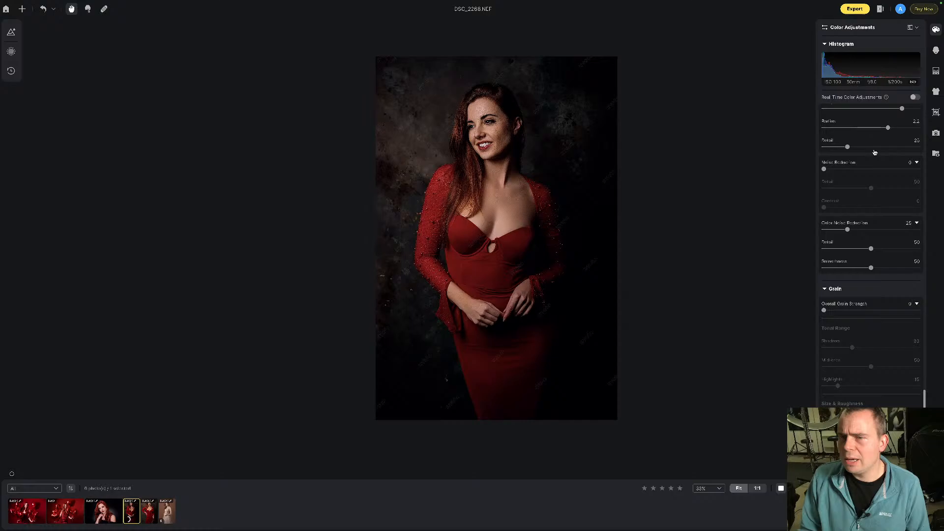
{"action": "scroll", "coordinate": [874, 153], "scroll_direction": "up", "scroll_amount": 10}
{"action": "scroll", "coordinate": [884, 146], "scroll_direction": "up", "scroll_amount": 10}
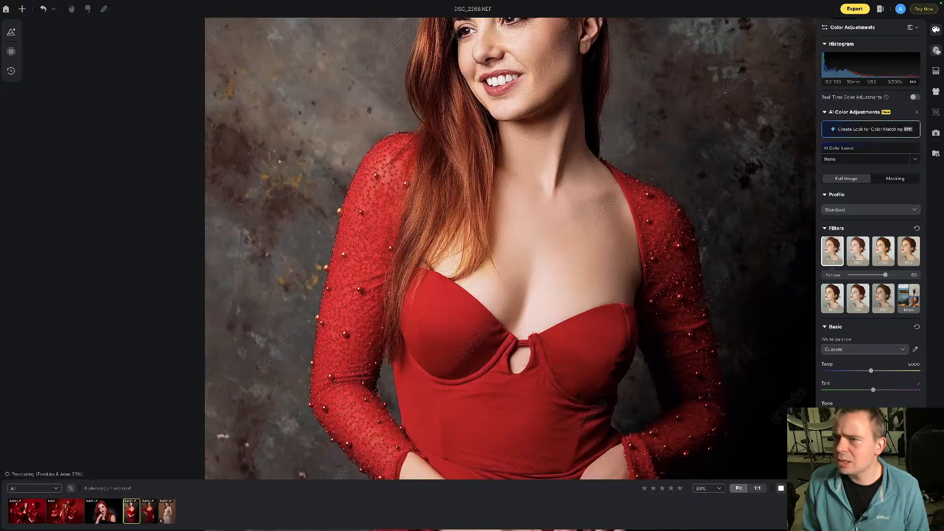
{"action": "left_click", "coordinate": [936, 51]}
{"action": "scroll", "coordinate": [882, 169], "scroll_direction": "down", "scroll_amount": 5}
{"action": "scroll", "coordinate": [890, 166], "scroll_direction": "up", "scroll_amount": 5}
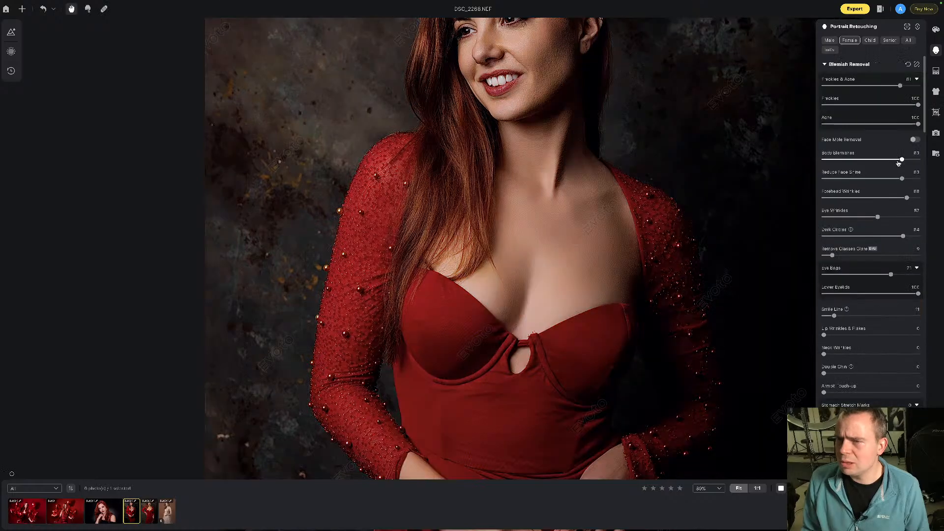
{"action": "left_click_drag", "start_coordinate": [904, 161], "coordinate": [870, 162]}
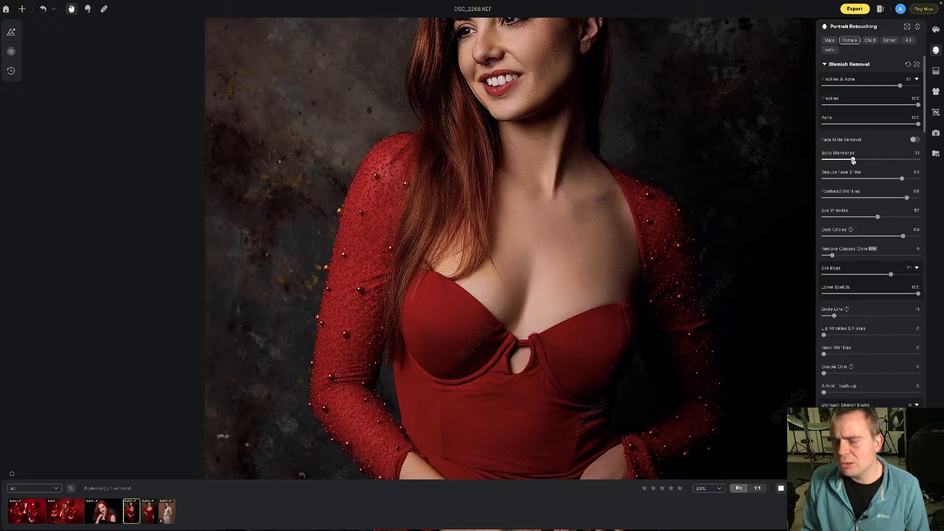
- Reduce the facial skin dodge and burn, setting Even to 19 and Sculpt to 9
{"action": "scroll", "coordinate": [895, 213], "scroll_direction": "down", "scroll_amount": 2}
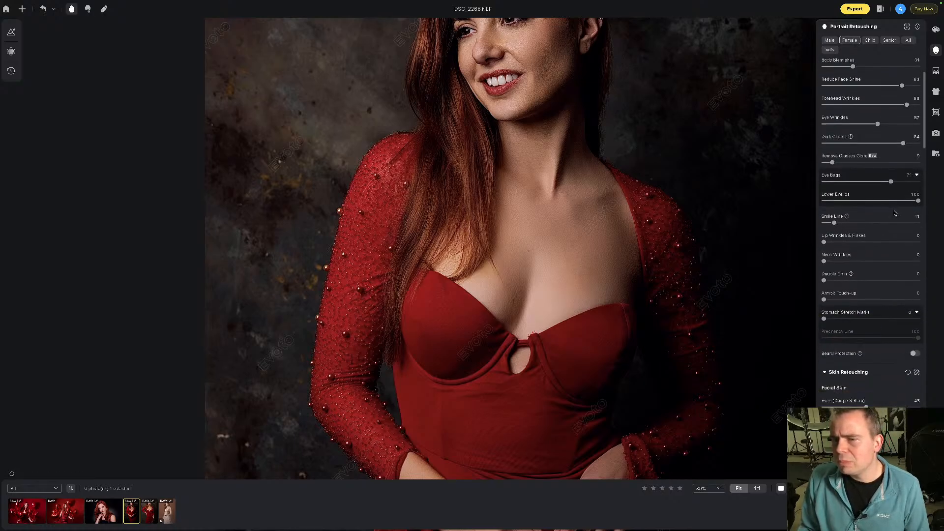
{"action": "scroll", "coordinate": [870, 338], "scroll_direction": "down", "scroll_amount": 2}
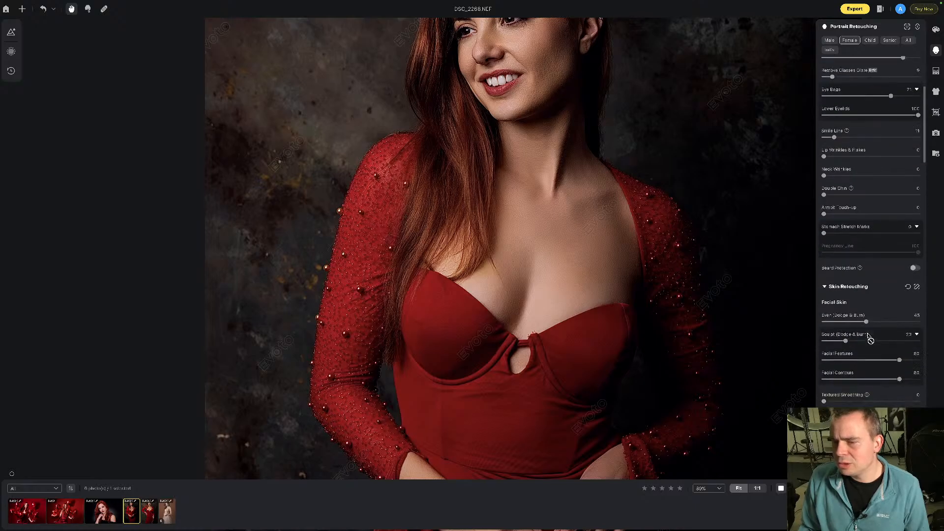
{"action": "mouse_move", "coordinate": [866, 317]}
{"action": "left_mouse_down"}
{"action": "mouse_move", "coordinate": [837, 319]}
{"action": "mouse_move", "coordinate": [835, 339]}
{"action": "left_mouse_up"}
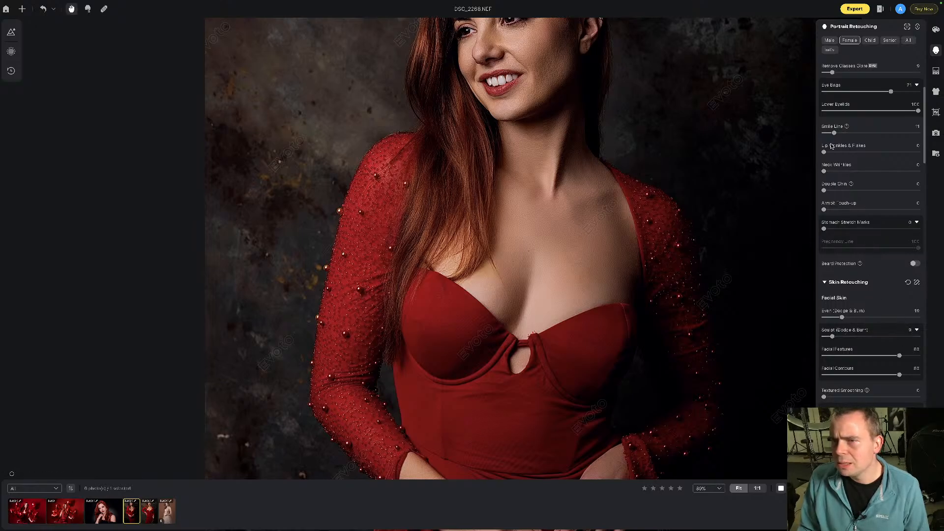
- Lower Body Blemishes to 11 and the facial skin Even (Dodge & Burn) to 11
{"action": "scroll", "coordinate": [831, 146], "scroll_direction": "up", "scroll_amount": 5}
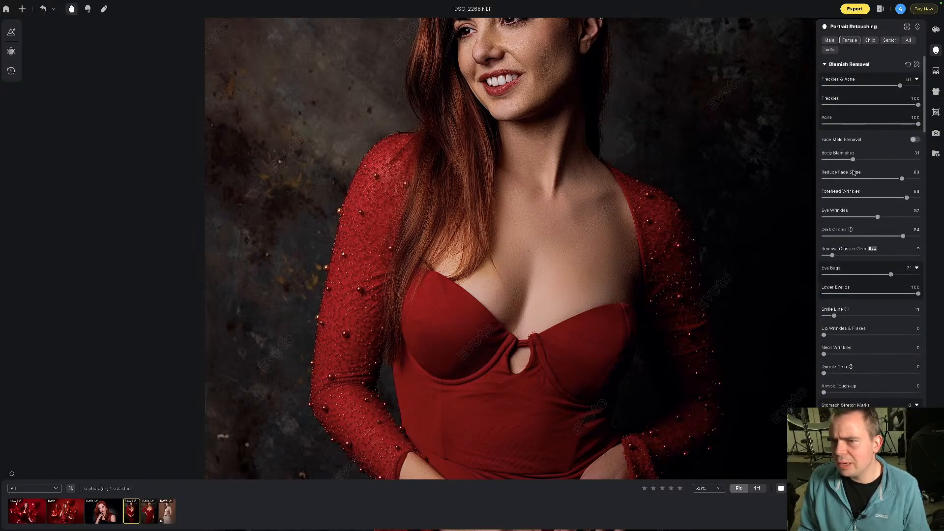
{"action": "left_click_drag", "start_coordinate": [853, 159], "coordinate": [834, 160]}
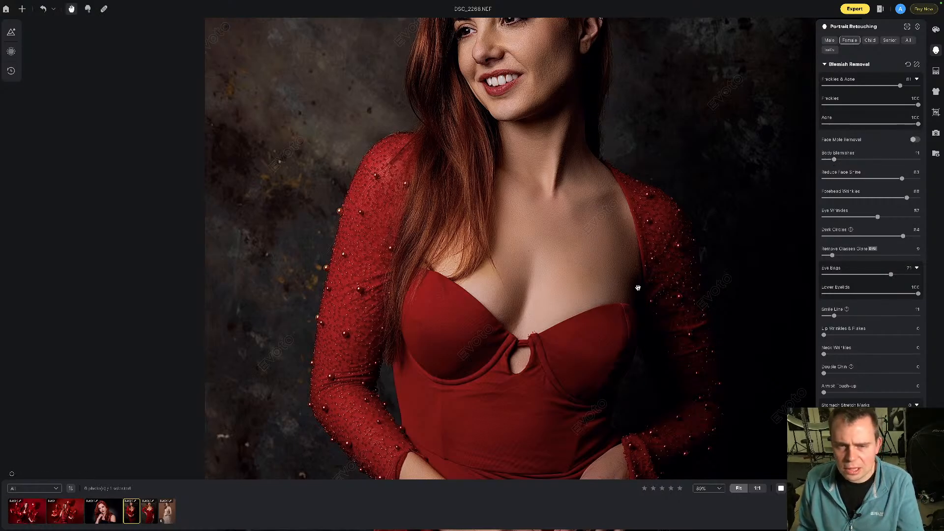
{"action": "scroll", "coordinate": [855, 328], "scroll_direction": "down", "scroll_amount": 3}
{"action": "scroll", "coordinate": [855, 329], "scroll_direction": "down", "scroll_amount": 1}
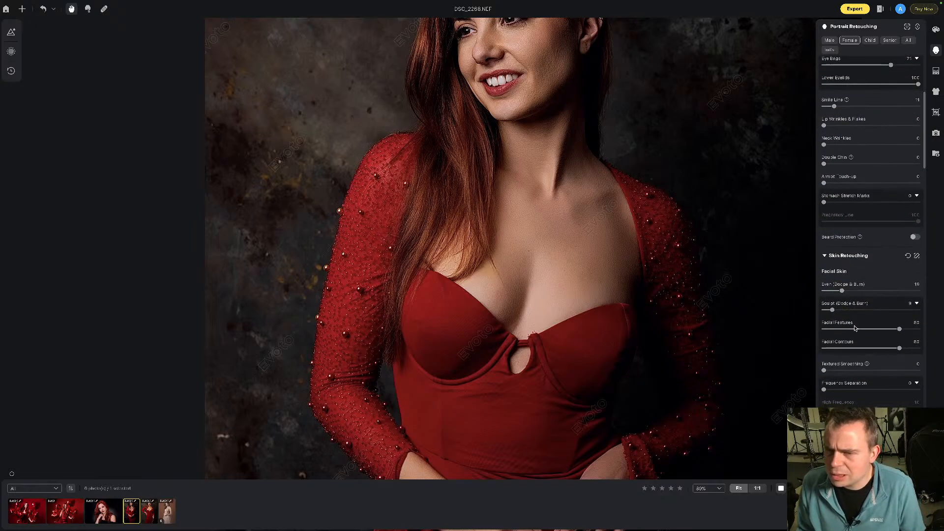
{"action": "left_click_drag", "start_coordinate": [842, 292], "coordinate": [834, 292]}
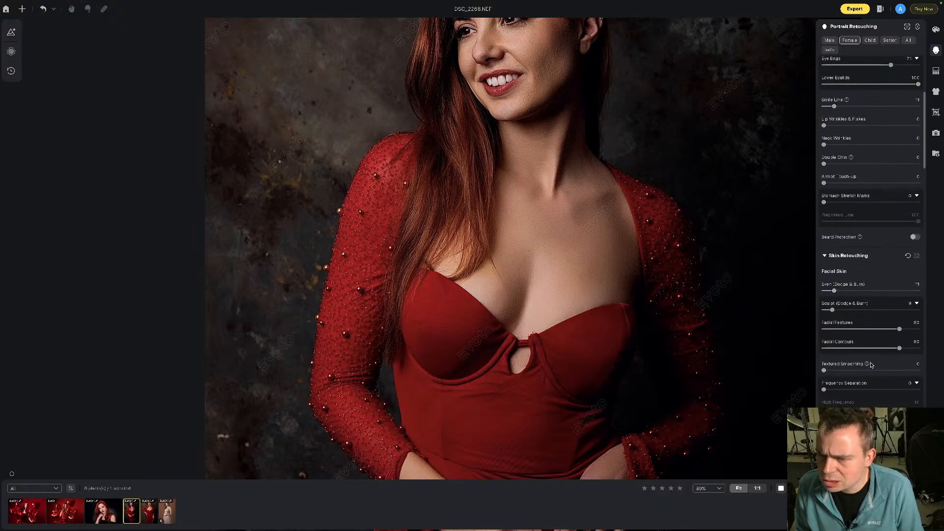
- Set the body skin Frequency Separation to 18 and check the softened skin on the photo
{"action": "scroll", "coordinate": [846, 319], "scroll_direction": "down", "scroll_amount": 2}
{"action": "left_click_drag", "start_coordinate": [849, 376], "coordinate": [833, 375]}
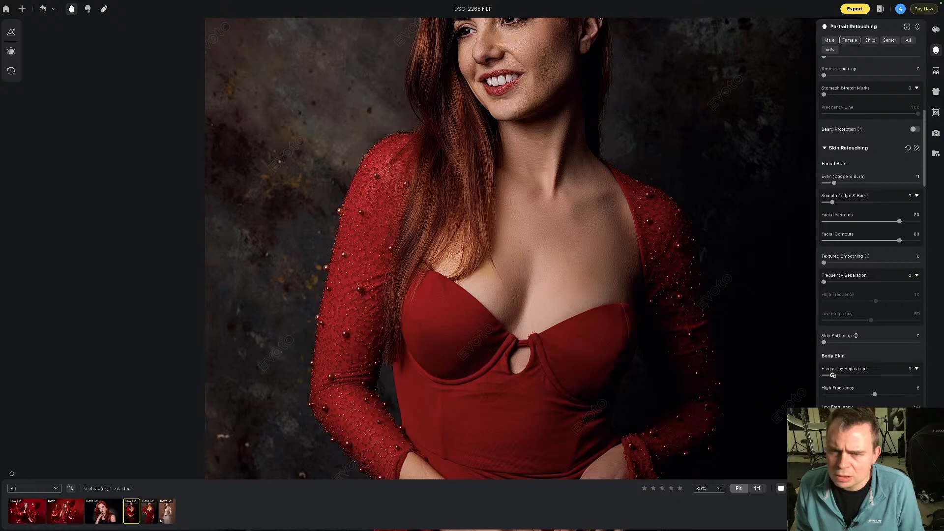
{"action": "left_click_drag", "start_coordinate": [836, 375], "coordinate": [841, 376]}
{"action": "scroll", "coordinate": [612, 213], "scroll_direction": "down", "scroll_amount": 3}
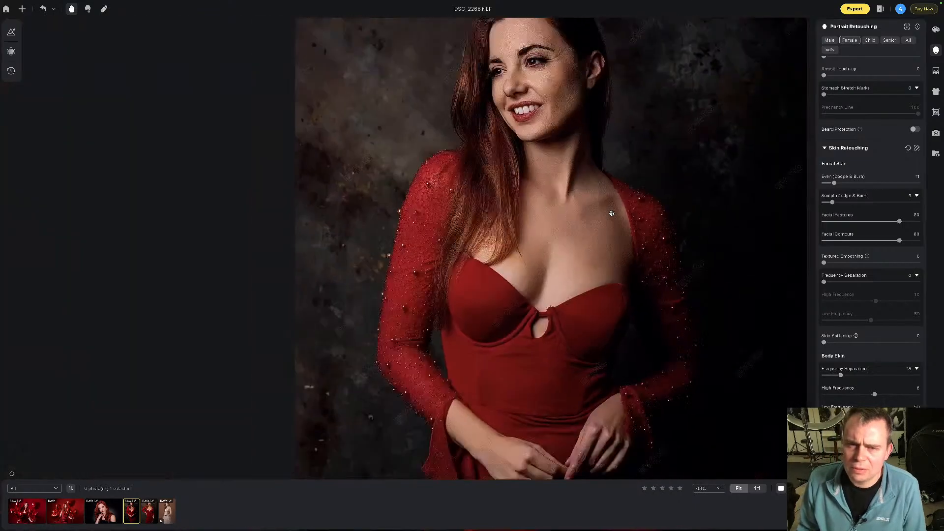
- Reshape the full body of the woman in the red dress, setting Body to -24 and Height to about 85
{"action": "scroll", "coordinate": [612, 213], "scroll_direction": "down", "scroll_amount": 1}
{"action": "scroll", "coordinate": [878, 378], "scroll_direction": "down", "scroll_amount": 10}
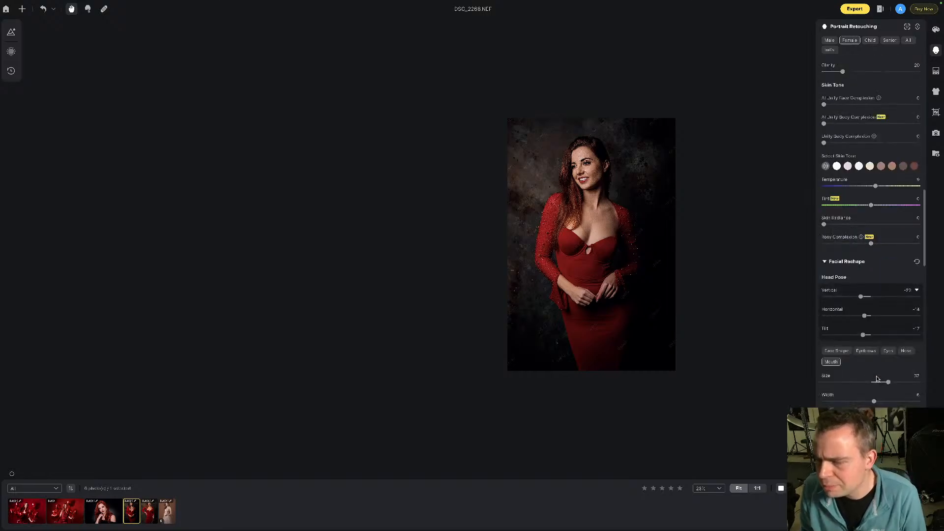
{"action": "scroll", "coordinate": [877, 378], "scroll_direction": "down", "scroll_amount": 10}
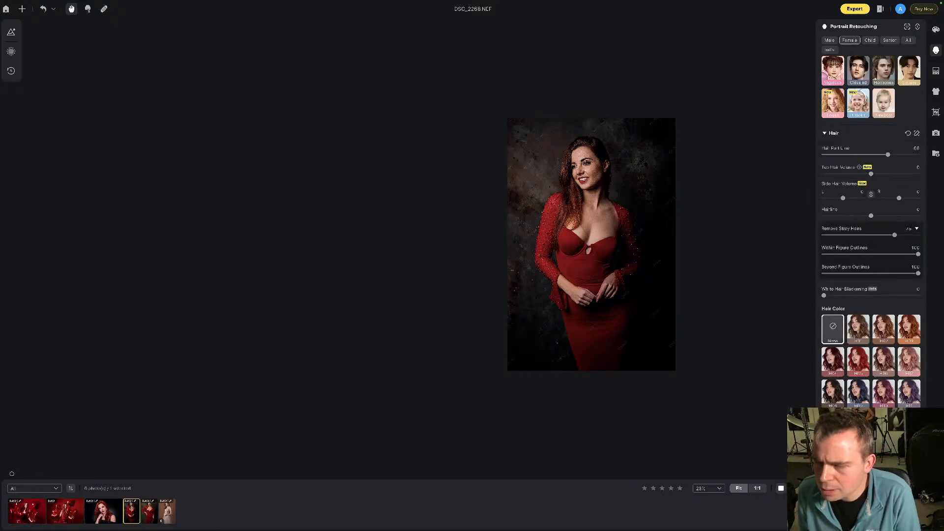
{"action": "scroll", "coordinate": [870, 246], "scroll_direction": "down", "scroll_amount": 5}
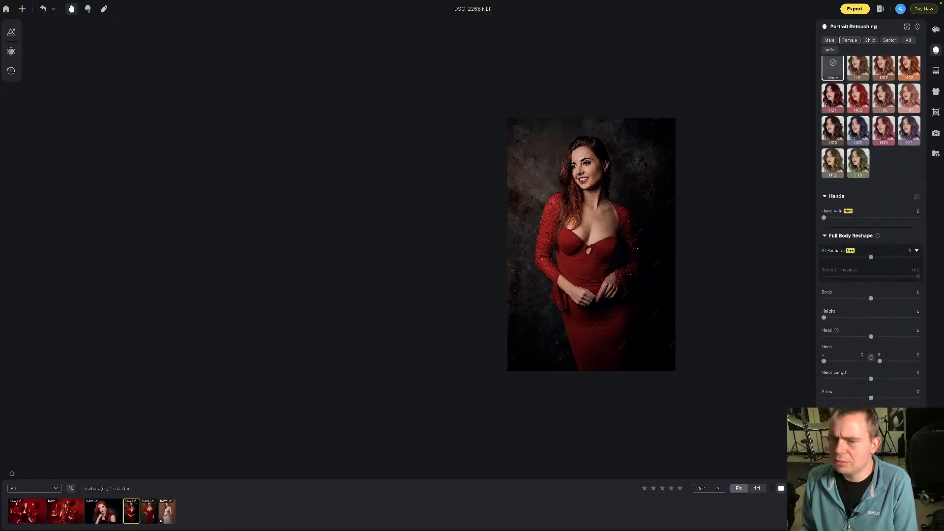
{"action": "left_click_drag", "start_coordinate": [871, 299], "coordinate": [904, 318]}
{"action": "scroll", "coordinate": [534, 293], "scroll_direction": "up", "scroll_amount": 2}
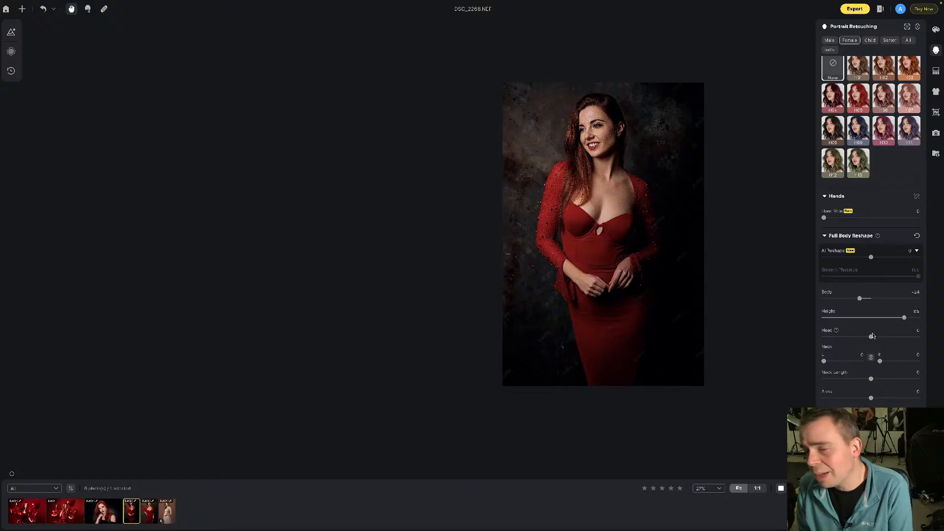
- Set the body reshape Height to 47, Head to -9 and both sides of Neck to 82
{"action": "left_click_drag", "start_coordinate": [905, 318], "coordinate": [867, 339]}
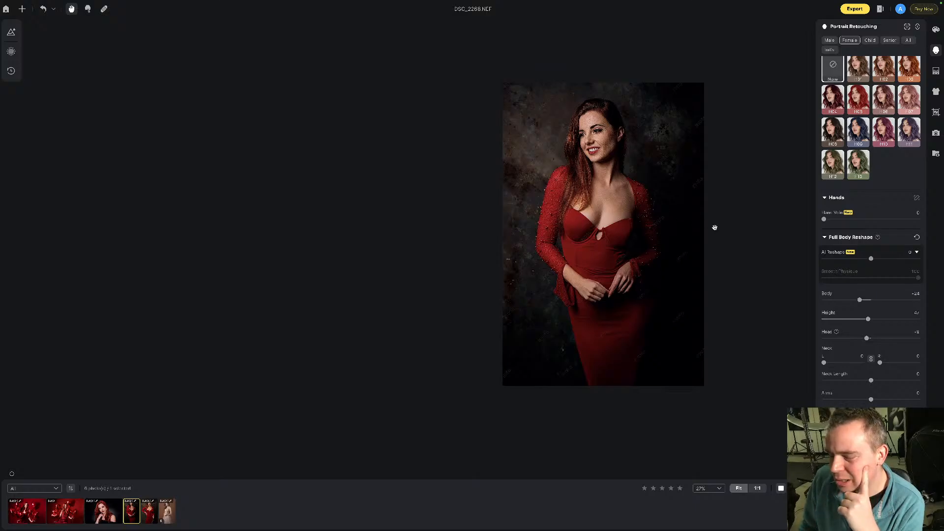
{"action": "scroll", "coordinate": [835, 289], "scroll_direction": "down", "scroll_amount": 1}
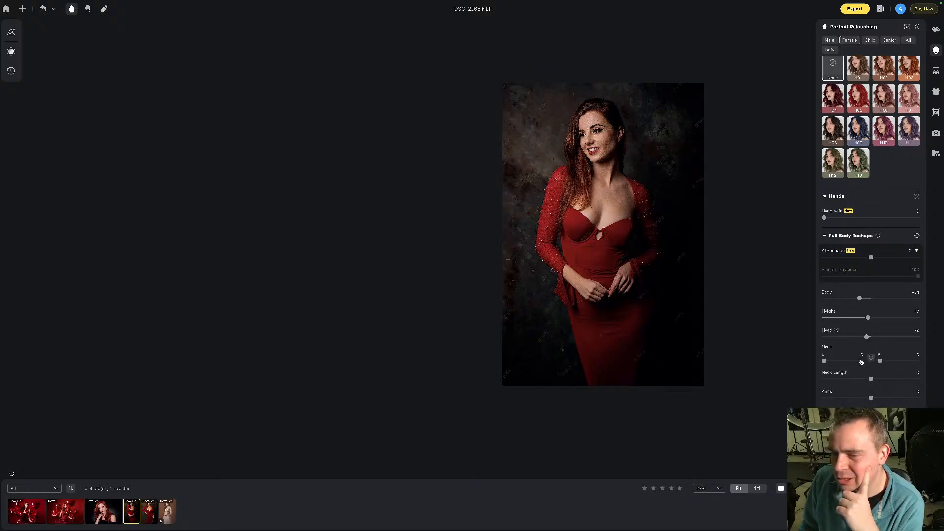
{"action": "left_click_drag", "start_coordinate": [824, 361], "coordinate": [856, 364]}
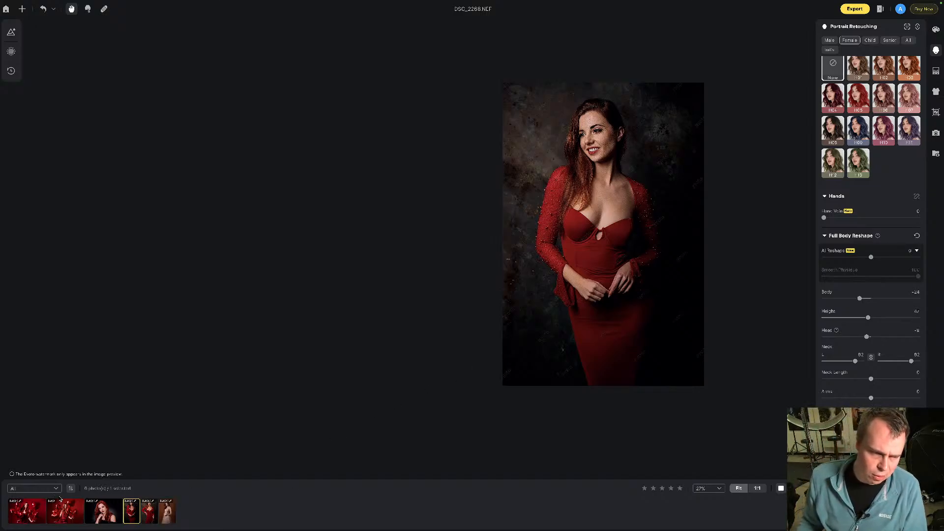
- Open the red-haired portrait on the black background and examine its face and hair up close
{"action": "key", "text": "Left"}
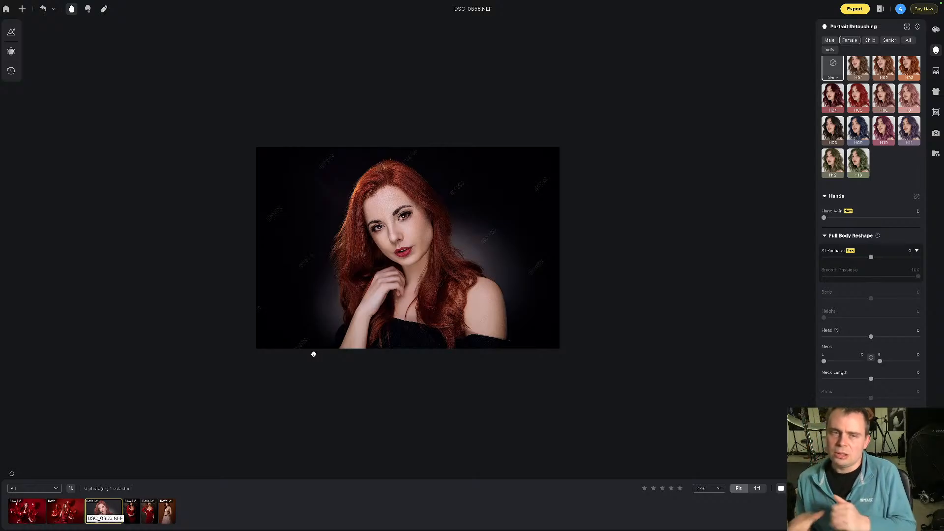
{"action": "scroll", "coordinate": [457, 217], "scroll_direction": "up", "scroll_amount": 3}
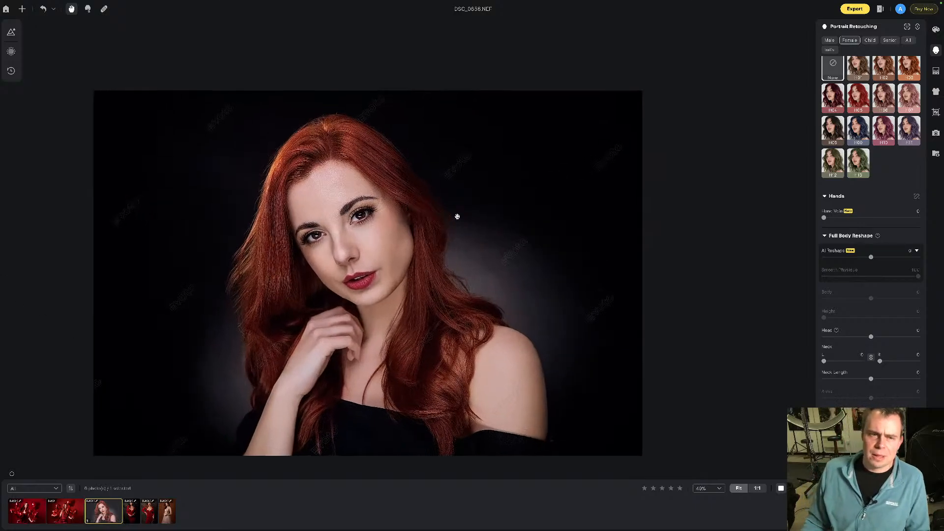
{"action": "scroll", "coordinate": [457, 217], "scroll_direction": "up", "scroll_amount": 1}
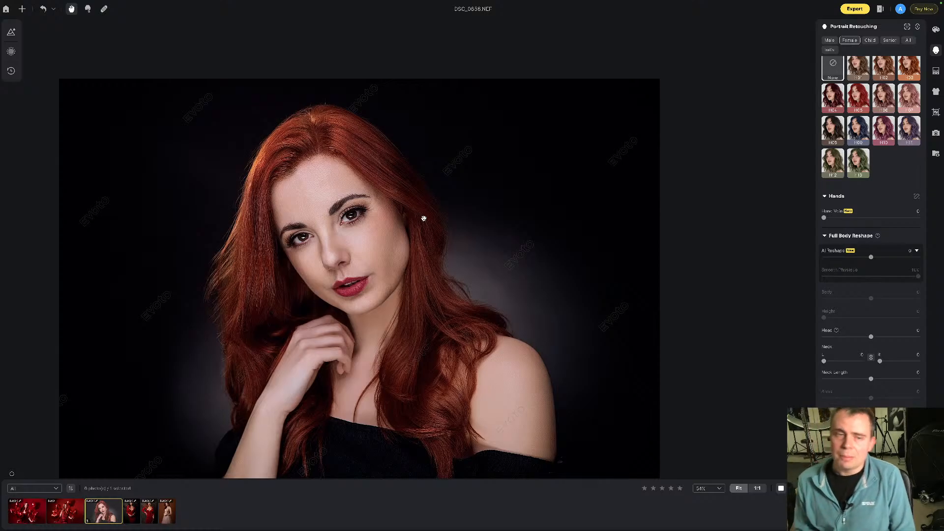
{"action": "scroll", "coordinate": [424, 217], "scroll_direction": "down", "scroll_amount": 3}
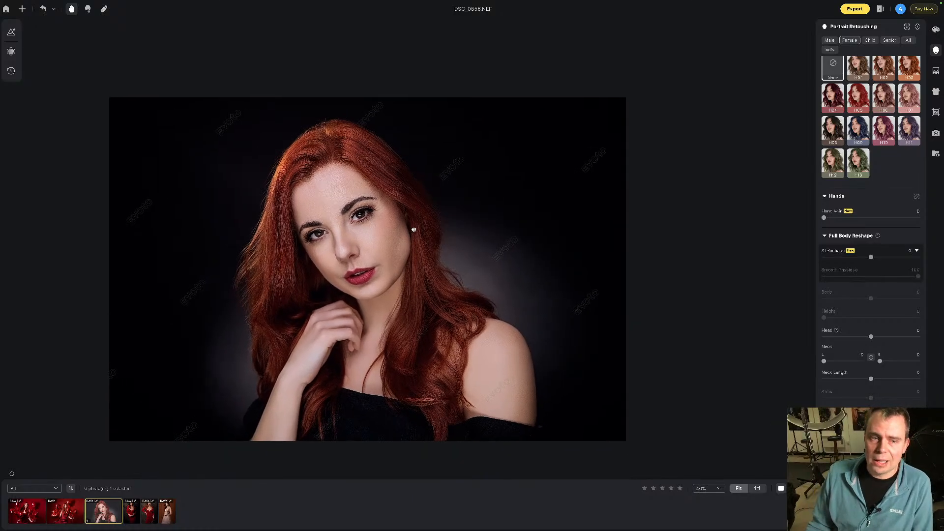
{"action": "scroll", "coordinate": [436, 220], "scroll_direction": "up", "scroll_amount": 3}
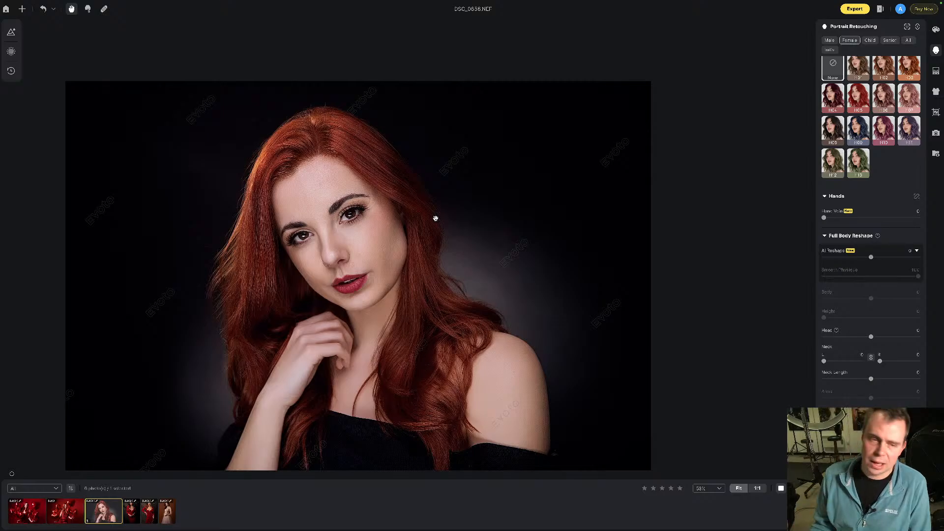
- Lower Freckles & Acne to 47 in the portrait's blemish removal settings
{"action": "left_click", "coordinate": [936, 30]}
{"action": "left_click", "coordinate": [936, 50]}
{"action": "scroll", "coordinate": [864, 155], "scroll_direction": "down", "scroll_amount": 5}
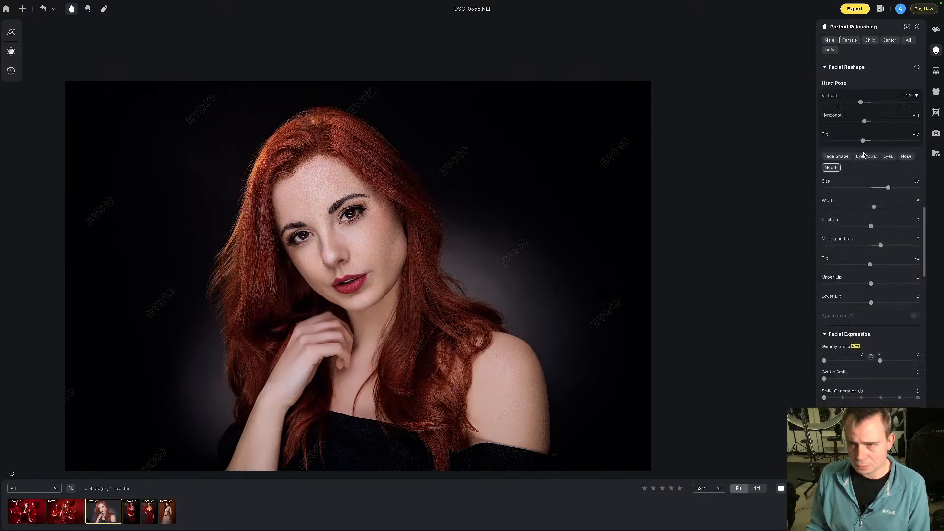
{"action": "scroll", "coordinate": [864, 154], "scroll_direction": "up", "scroll_amount": 5}
{"action": "left_click_drag", "start_coordinate": [899, 85], "coordinate": [851, 87]}
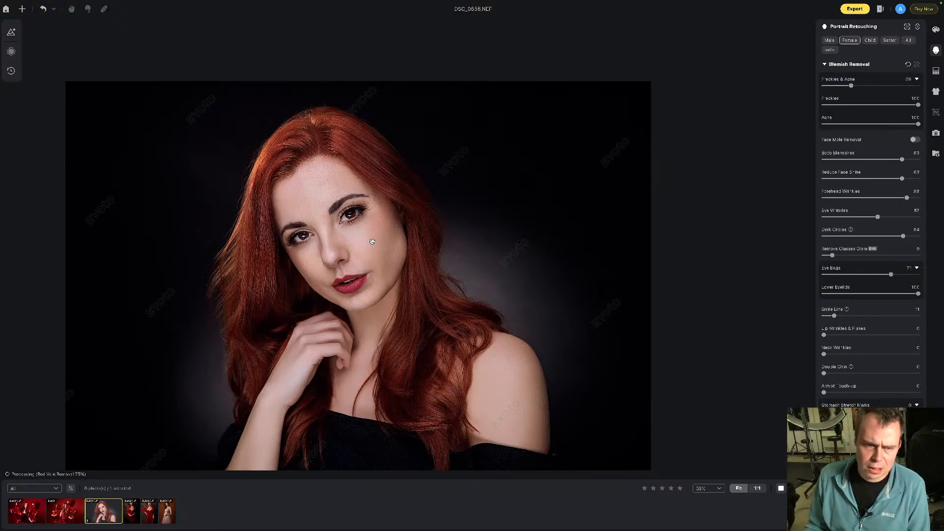
{"action": "scroll", "coordinate": [375, 241], "scroll_direction": "up", "scroll_amount": 3}
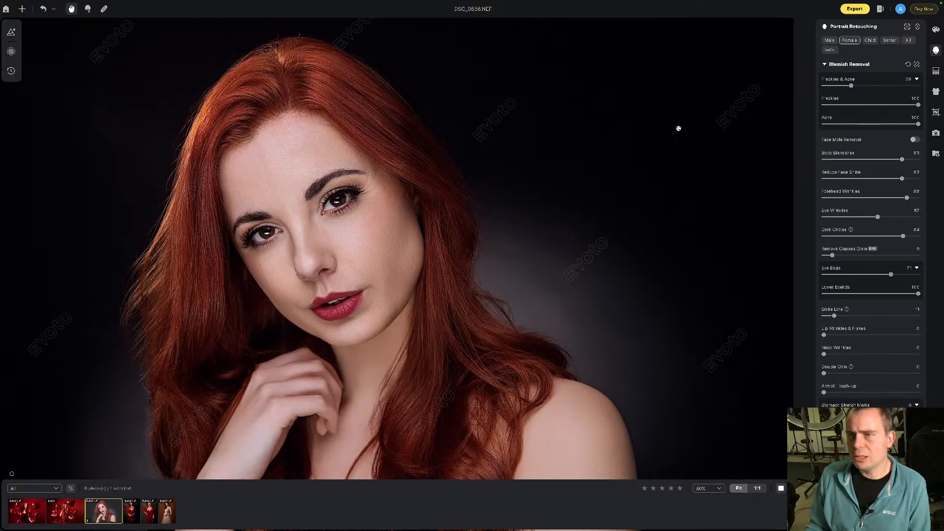
{"action": "left_click_drag", "start_coordinate": [851, 86], "coordinate": [868, 87]}
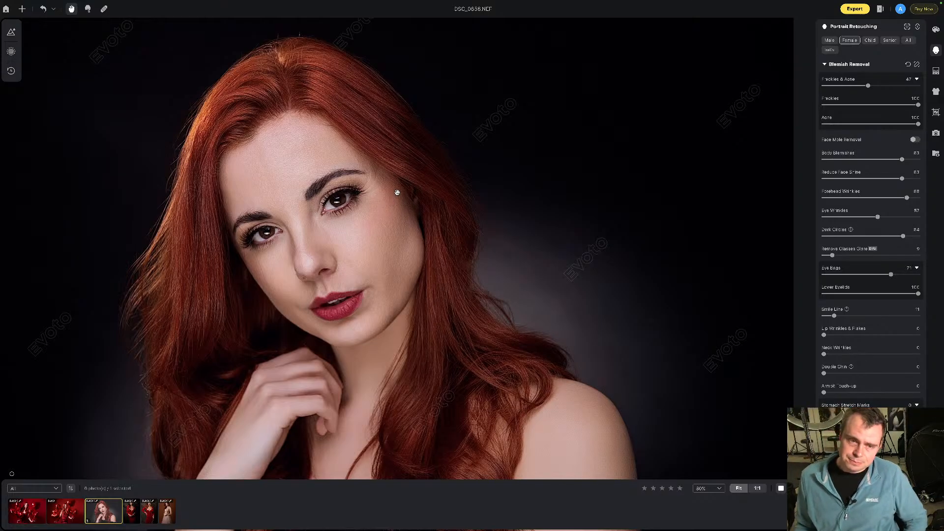
- Review the portrait's retouching settings, from blemish removal and skin through facial reshape, teeth, eyes and makeup
{"action": "scroll", "coordinate": [397, 192], "scroll_direction": "down", "scroll_amount": 4}
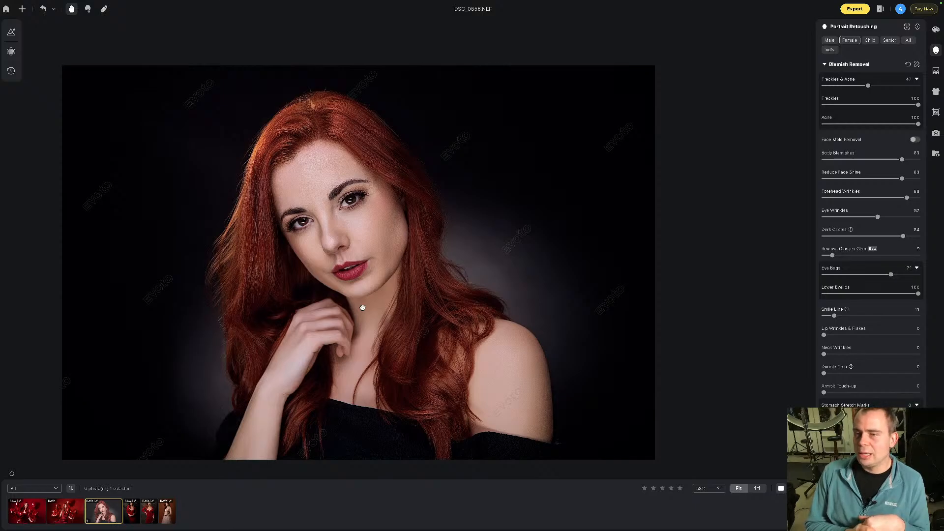
{"action": "scroll", "coordinate": [828, 260], "scroll_direction": "down", "scroll_amount": 3}
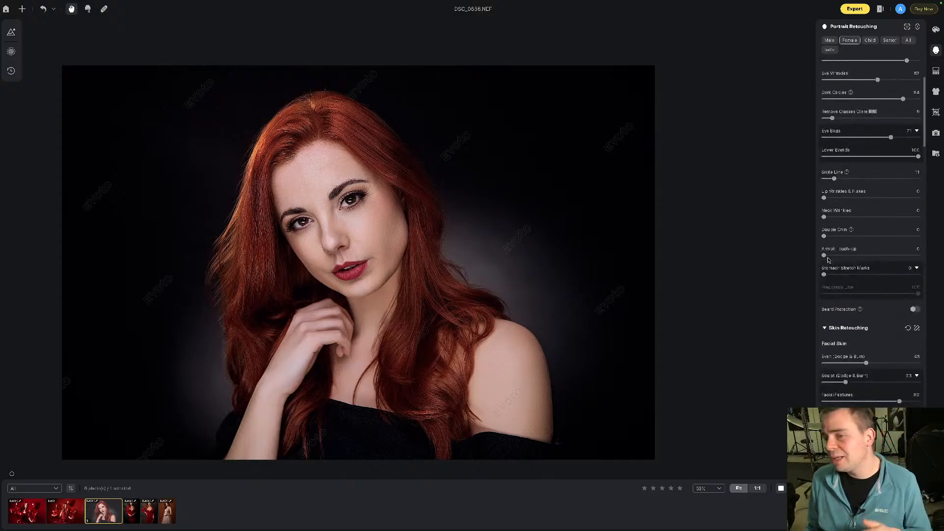
{"action": "scroll", "coordinate": [828, 260], "scroll_direction": "down", "scroll_amount": 15}
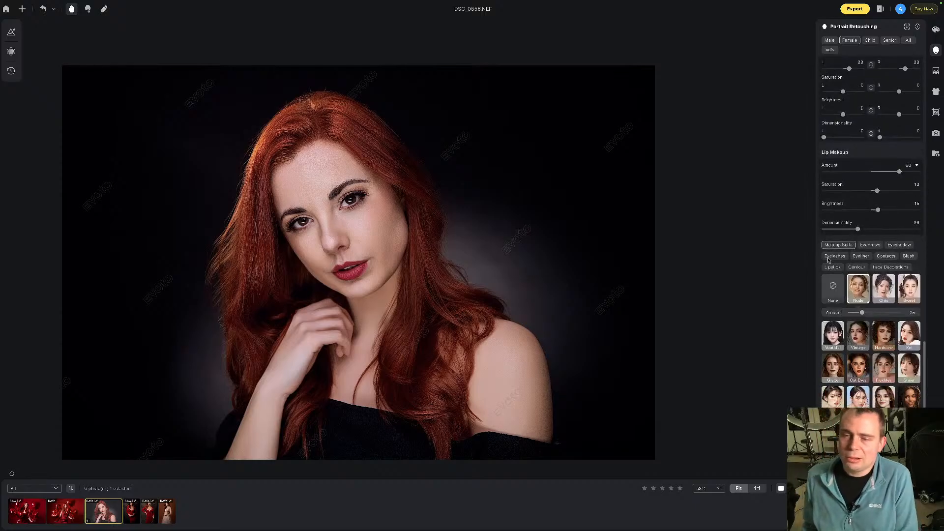
{"action": "scroll", "coordinate": [828, 260], "scroll_direction": "up", "scroll_amount": 8}
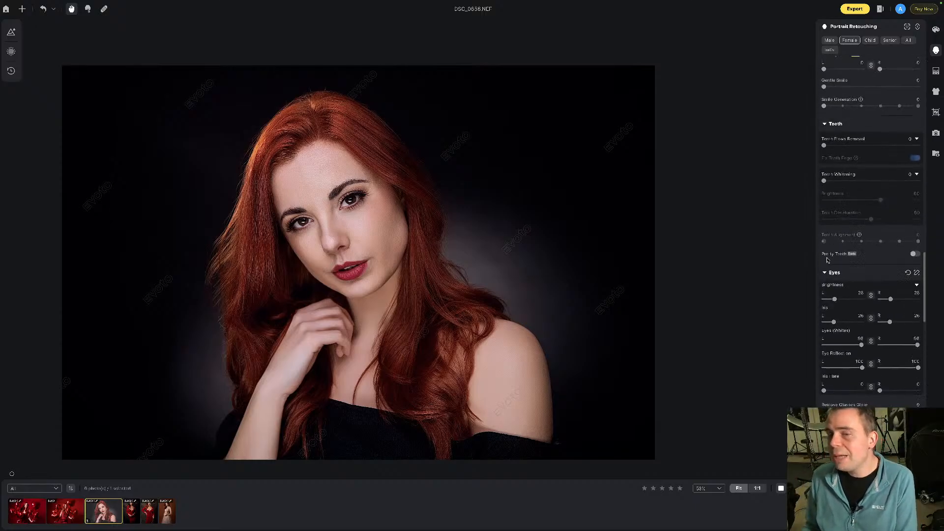
{"action": "scroll", "coordinate": [829, 259], "scroll_direction": "up", "scroll_amount": 6}
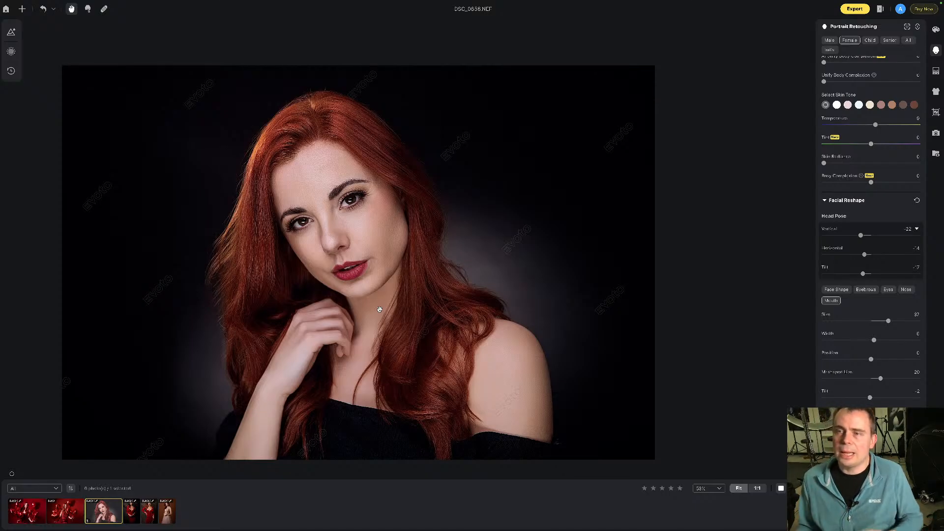
{"action": "scroll", "coordinate": [606, 196], "scroll_direction": "up", "scroll_amount": 1}
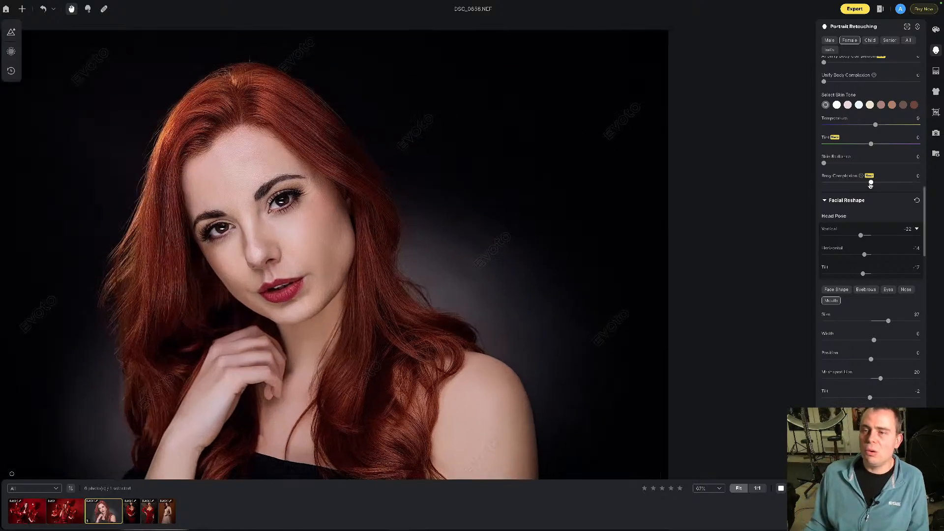
{"action": "scroll", "coordinate": [870, 184], "scroll_direction": "down", "scroll_amount": 2}
{"action": "scroll", "coordinate": [443, 226], "scroll_direction": "down", "scroll_amount": 2}
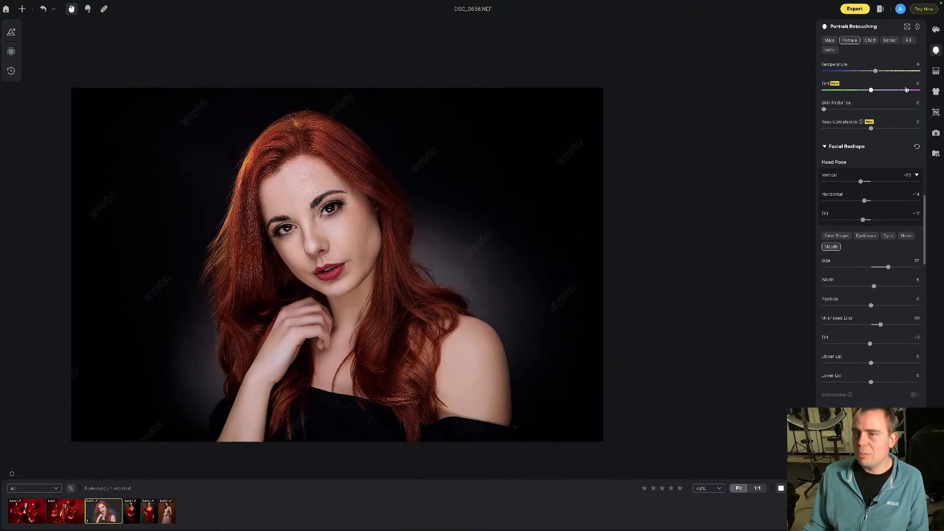
- Compare the cream and rosy brown skin tone swatches on the portrait and apply the rosy brown one
{"action": "scroll", "coordinate": [906, 89], "scroll_direction": "up", "scroll_amount": 10}
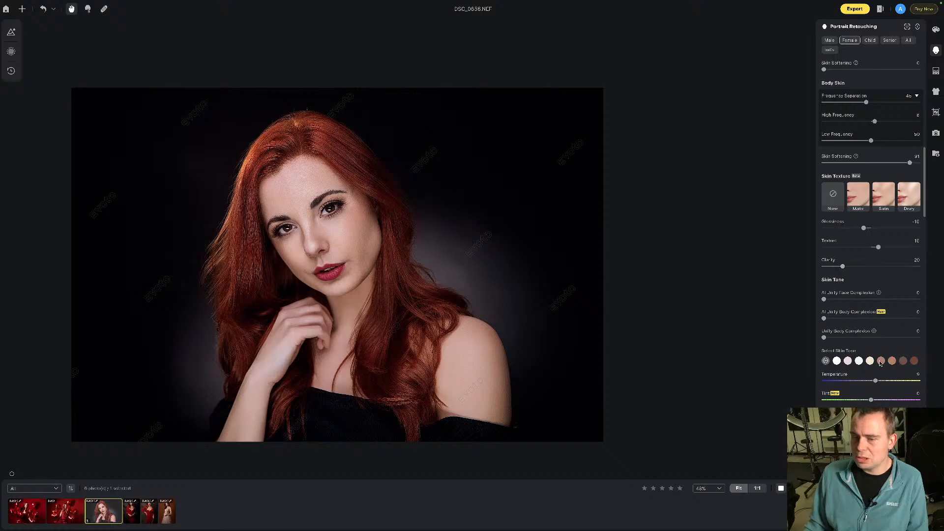
{"action": "left_click", "coordinate": [880, 362]}
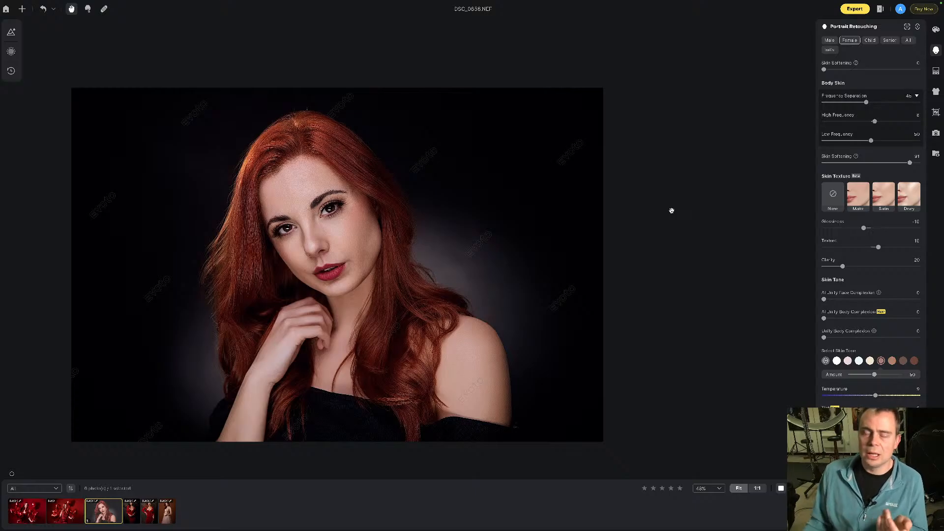
{"action": "left_click", "coordinate": [870, 361]}
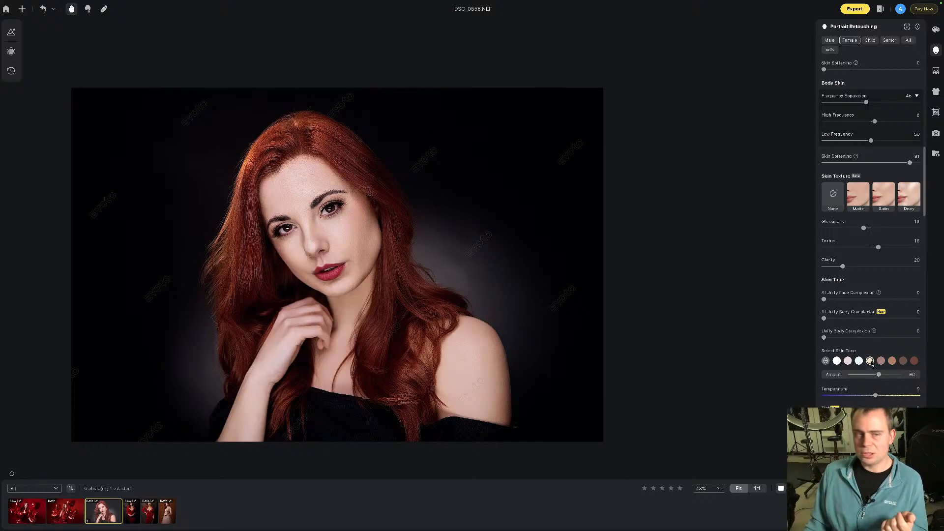
{"action": "left_click", "coordinate": [880, 362]}
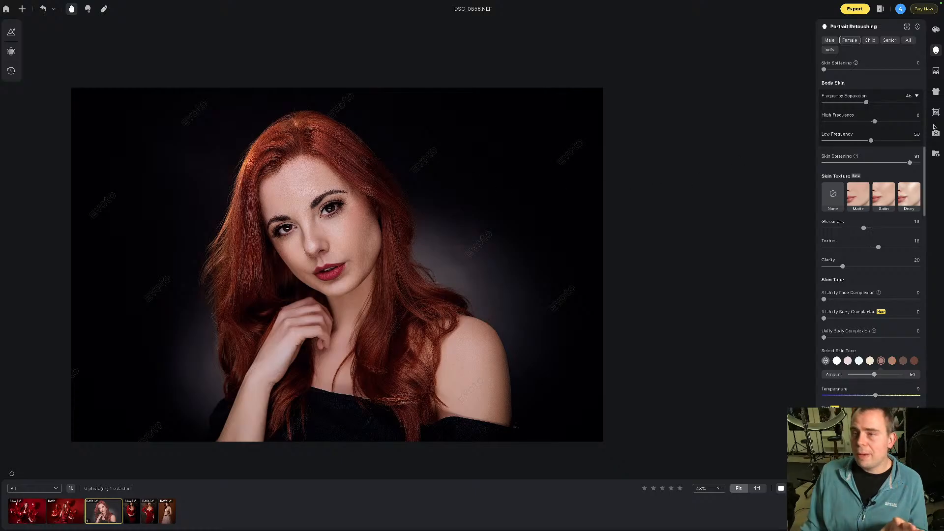
- Try the dark textured backdrop on the portrait, then replace the background with the plain dark grey one
{"action": "left_click", "coordinate": [935, 71]}
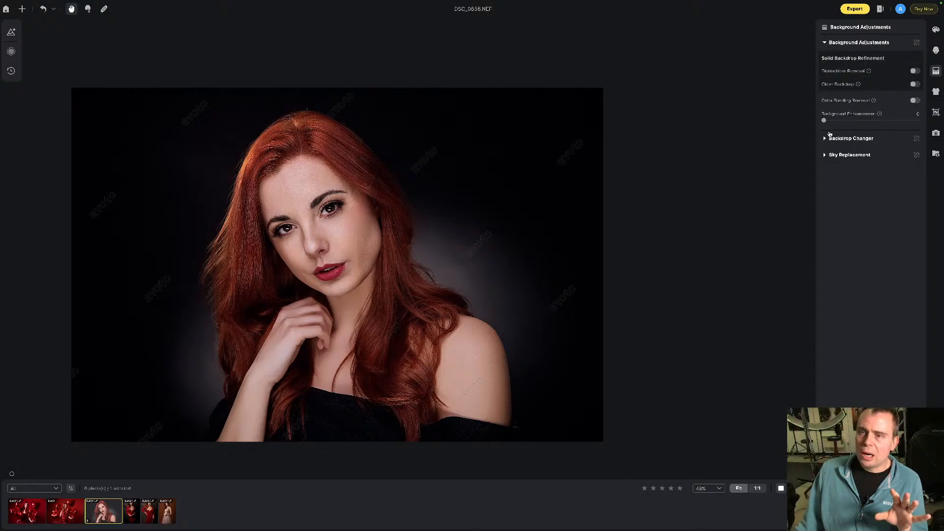
{"action": "left_click", "coordinate": [827, 139]}
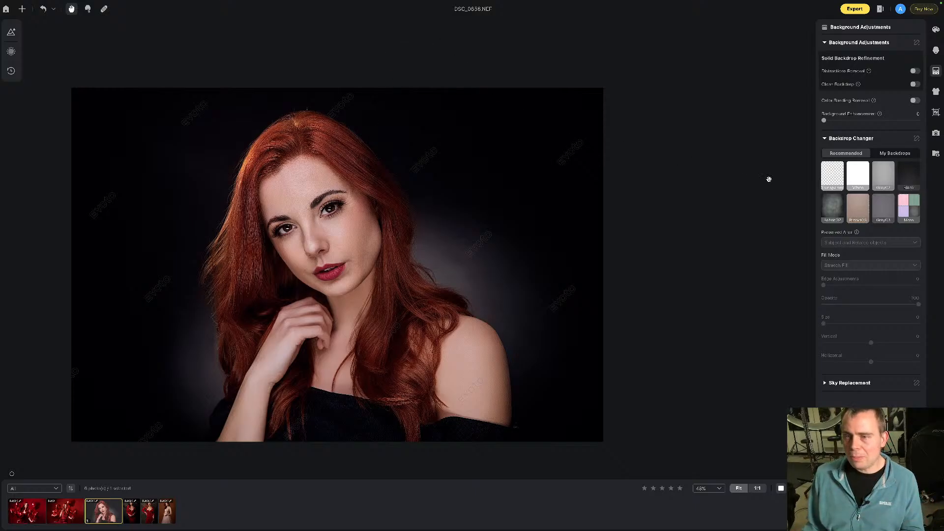
{"action": "left_click", "coordinate": [835, 206]}
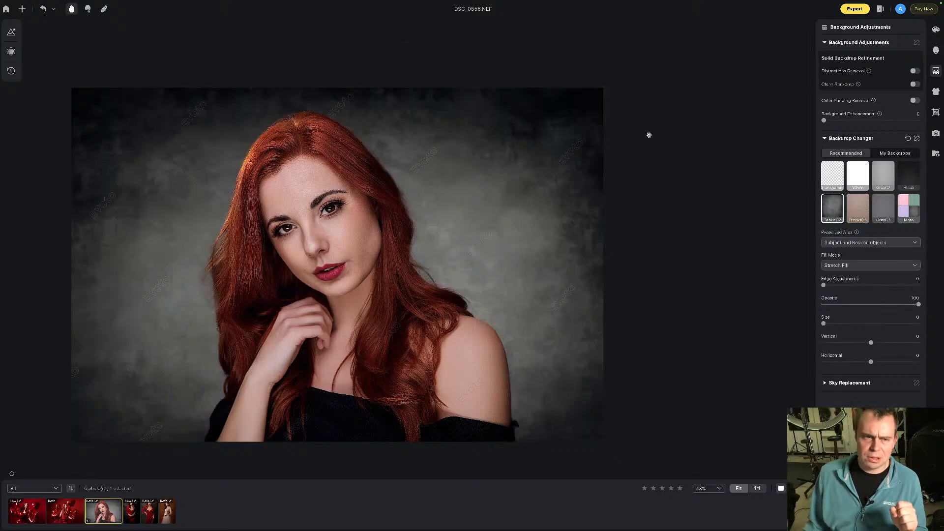
{"action": "left_click", "coordinate": [884, 209]}
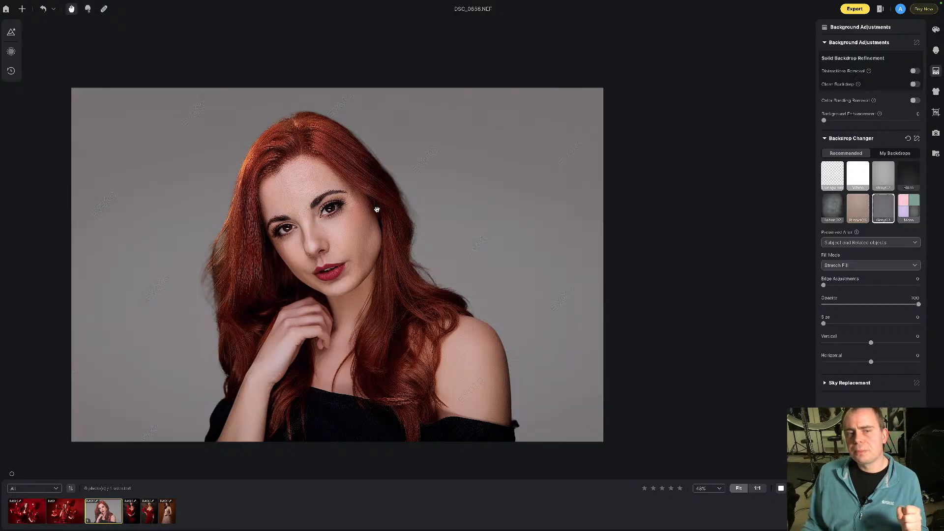
- Inspect the hair edges against the grey backdrop and set Edge Adjustments to 70
{"action": "scroll", "coordinate": [411, 210], "scroll_direction": "up", "scroll_amount": 3}
{"action": "scroll", "coordinate": [412, 210], "scroll_direction": "up", "scroll_amount": 2}
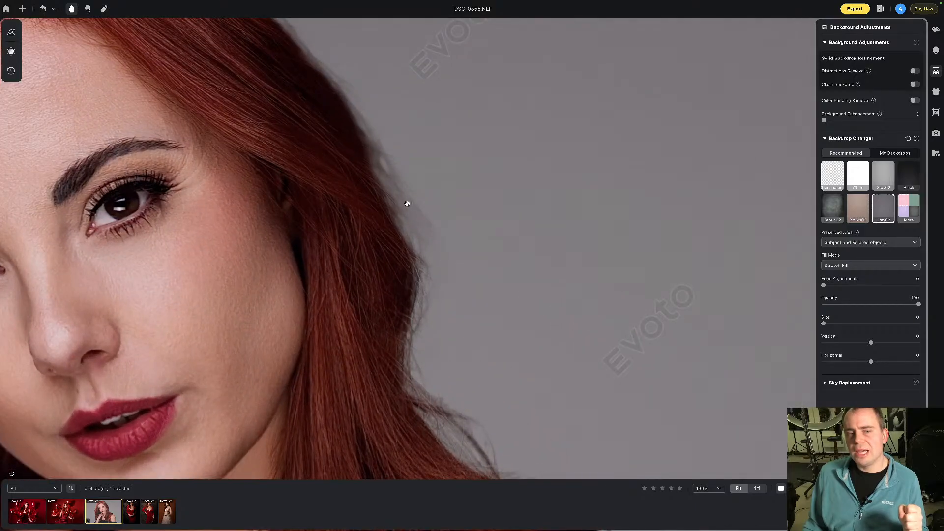
{"action": "scroll", "coordinate": [389, 172], "scroll_direction": "down", "scroll_amount": 2}
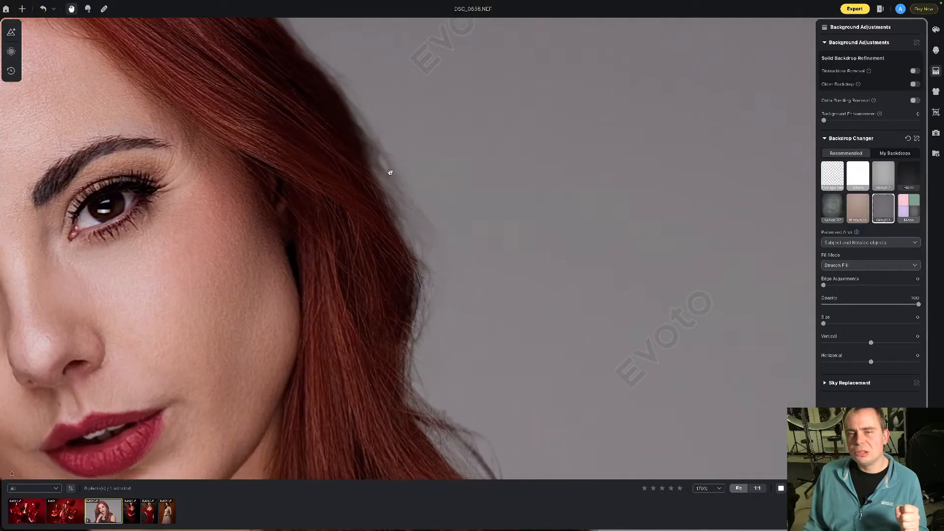
{"action": "scroll", "coordinate": [390, 172], "scroll_direction": "down", "scroll_amount": 3}
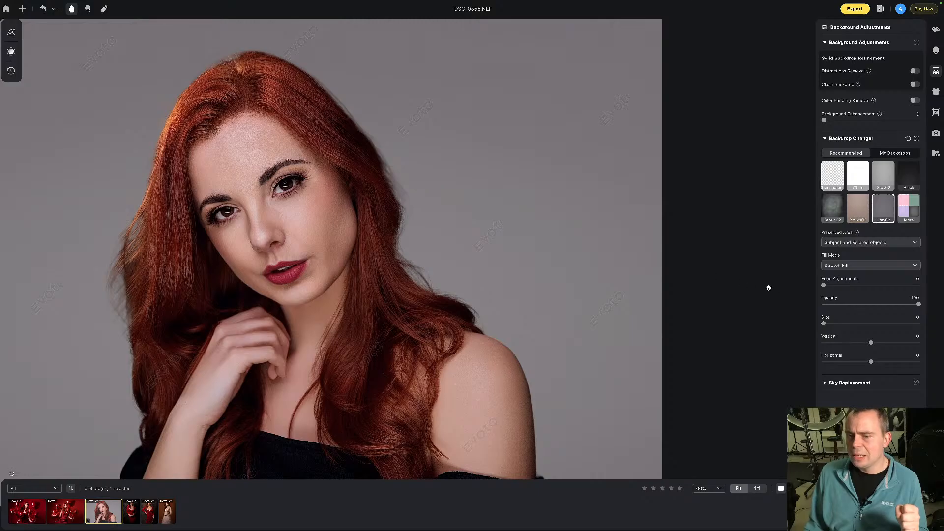
{"action": "left_click_drag", "start_coordinate": [825, 286], "coordinate": [890, 285]}
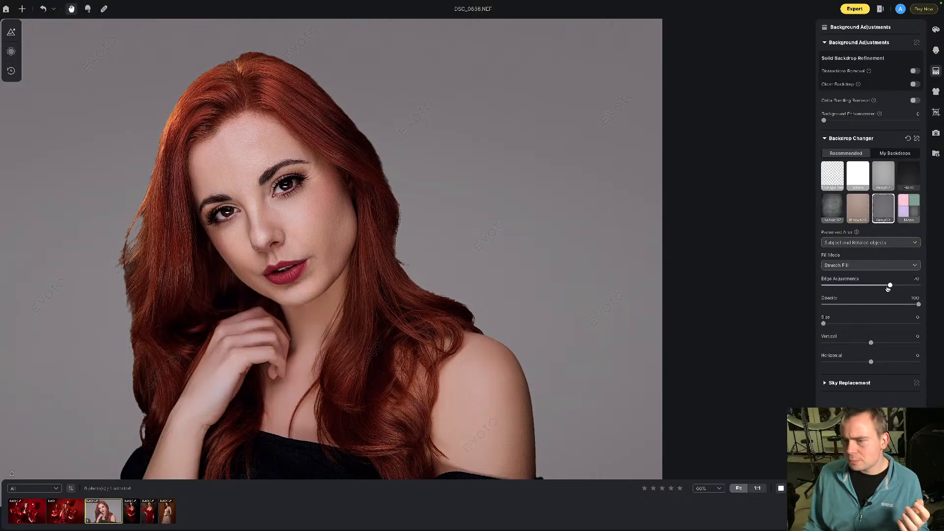
- Set Edge Adjustments to 0, then undo the backdrop changes back to the portrait's original dark background
{"action": "left_click_drag", "start_coordinate": [890, 285], "coordinate": [824, 285]}
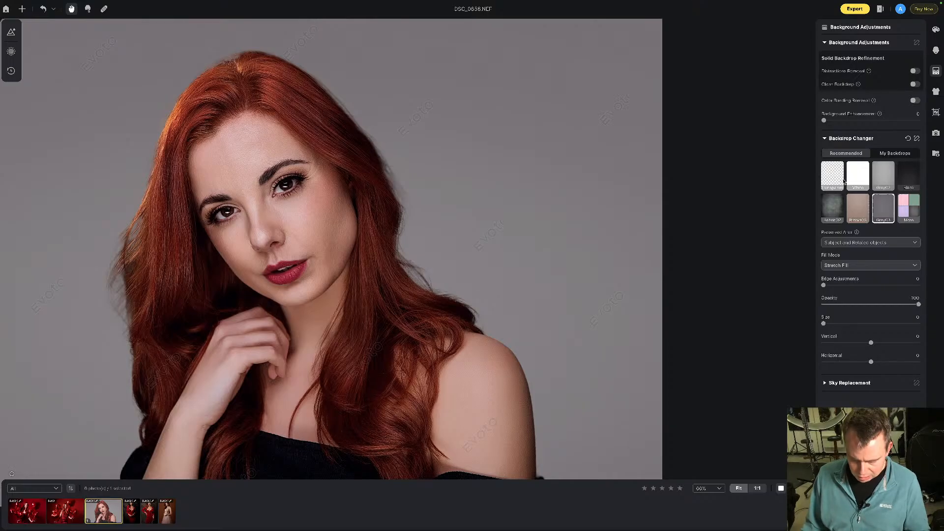
{"action": "key", "text": "ctrl+z"}
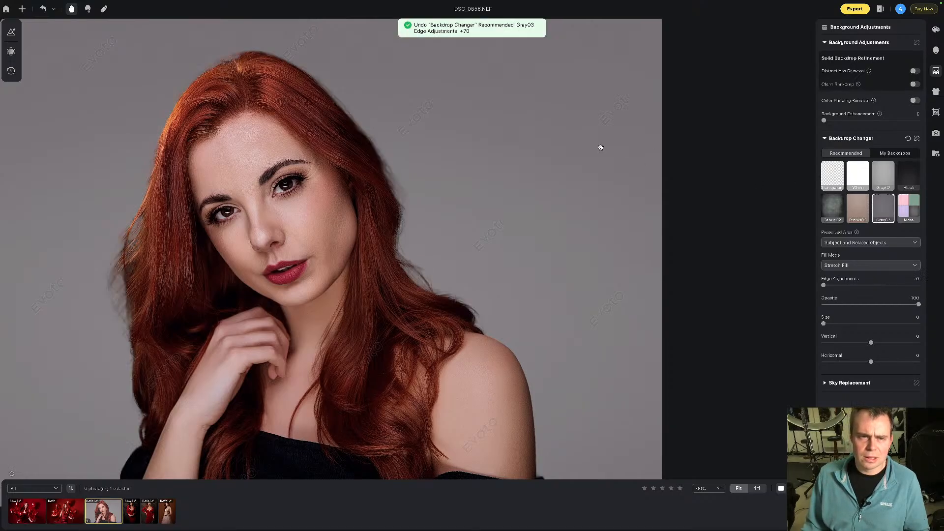
{"action": "key", "text": "ctrl+z"}
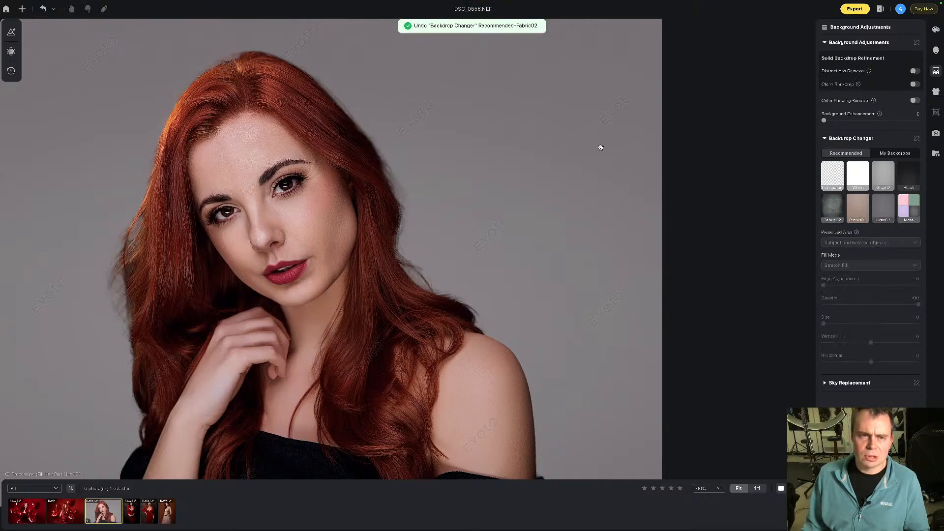
{"action": "key", "text": "ctrl+z"}
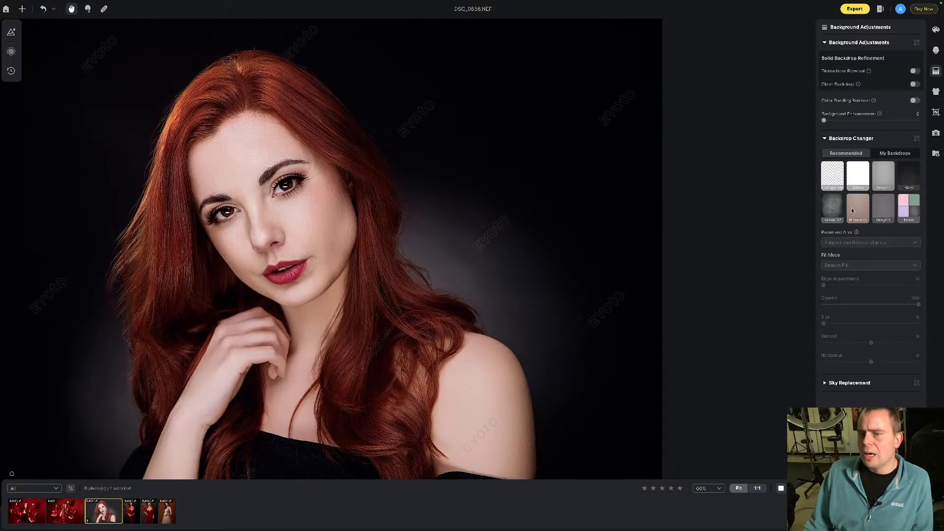
- Try the dark textured fabric backdrop on the portrait and look over the full collection of recommended backdrops
{"action": "left_click", "coordinate": [827, 213]}
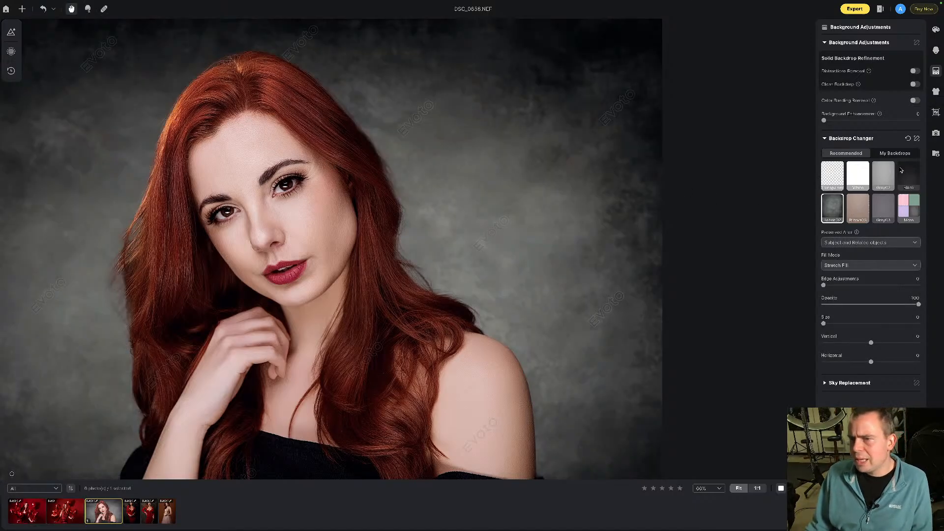
{"action": "left_click", "coordinate": [912, 216]}
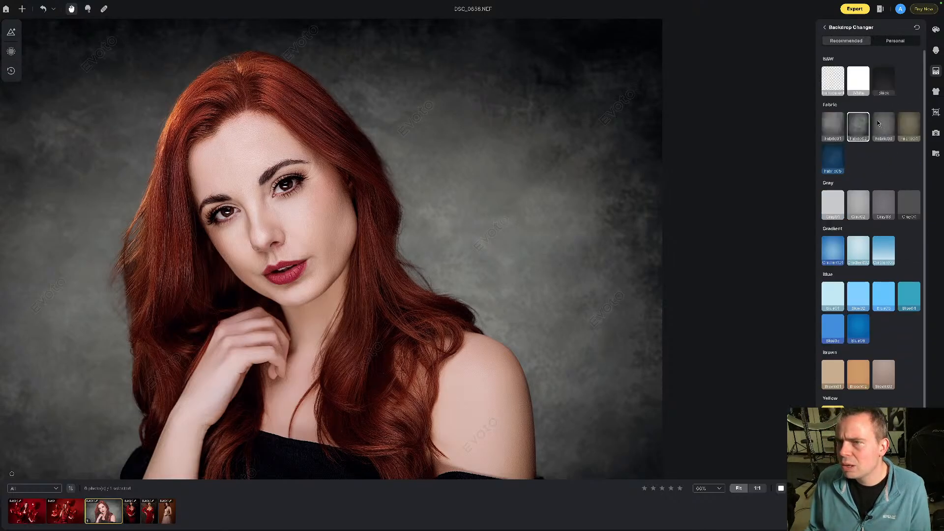
{"action": "left_click", "coordinate": [826, 28]}
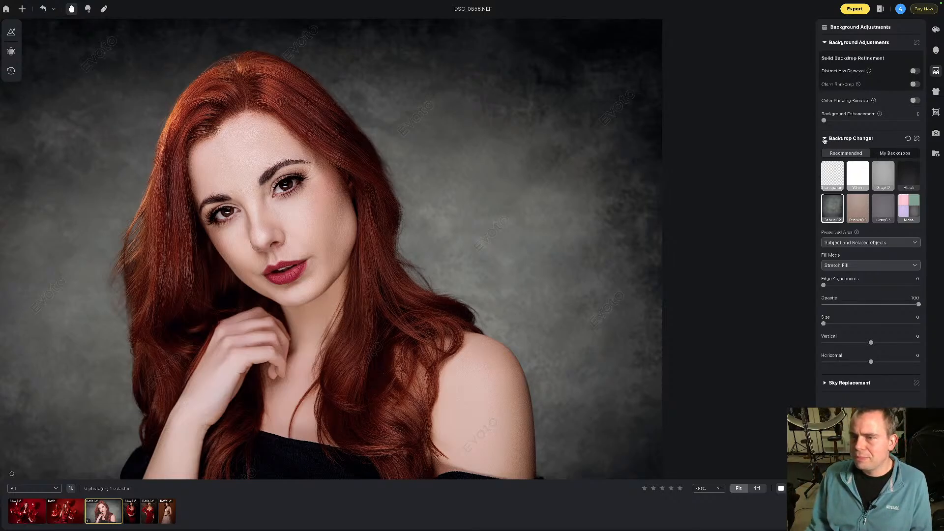
- Compare the white and dark textured fabric backdrops against the original background, then reset the Backdrop Changer
{"action": "left_click", "coordinate": [861, 174]}
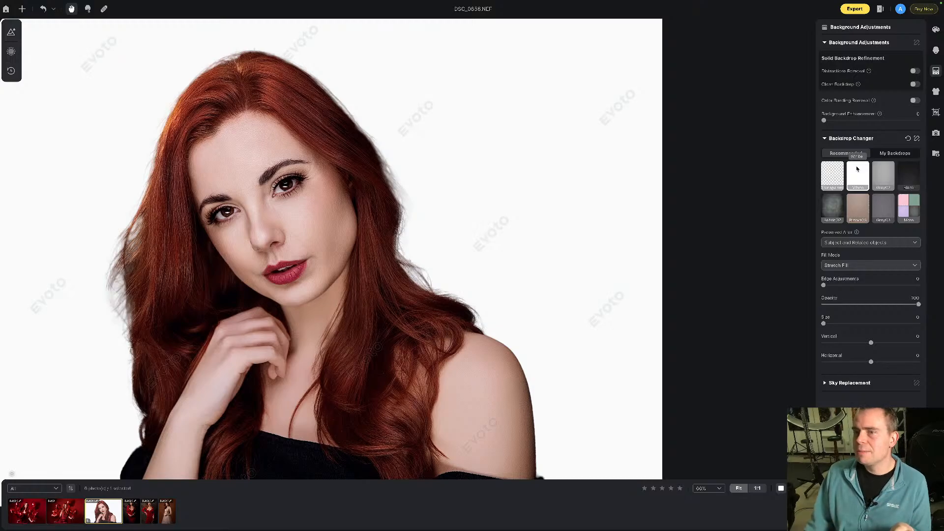
{"action": "left_click", "coordinate": [830, 205]}
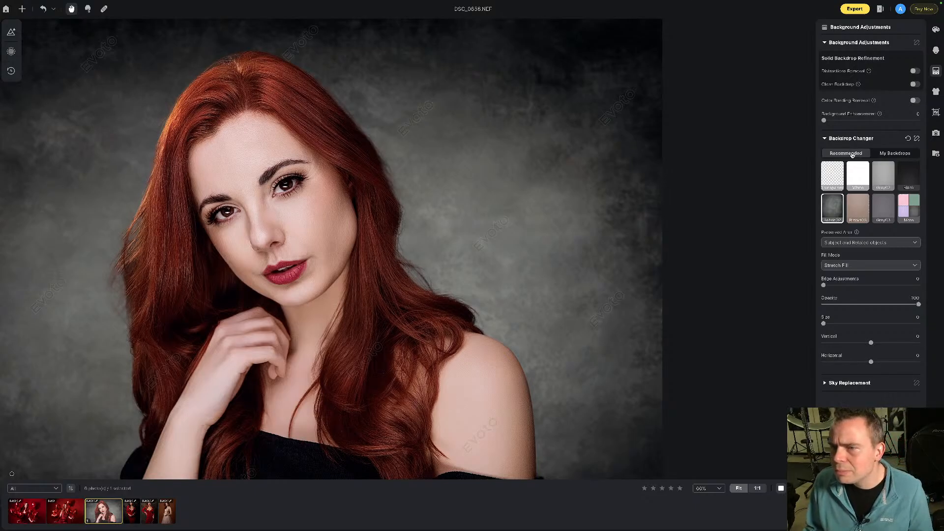
{"action": "left_click", "coordinate": [909, 139]}
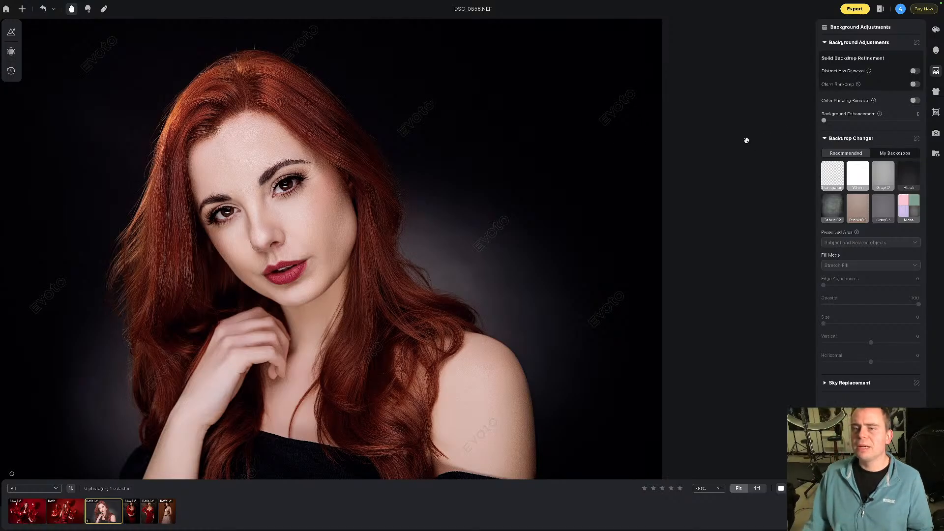
{"action": "left_click", "coordinate": [832, 215]}
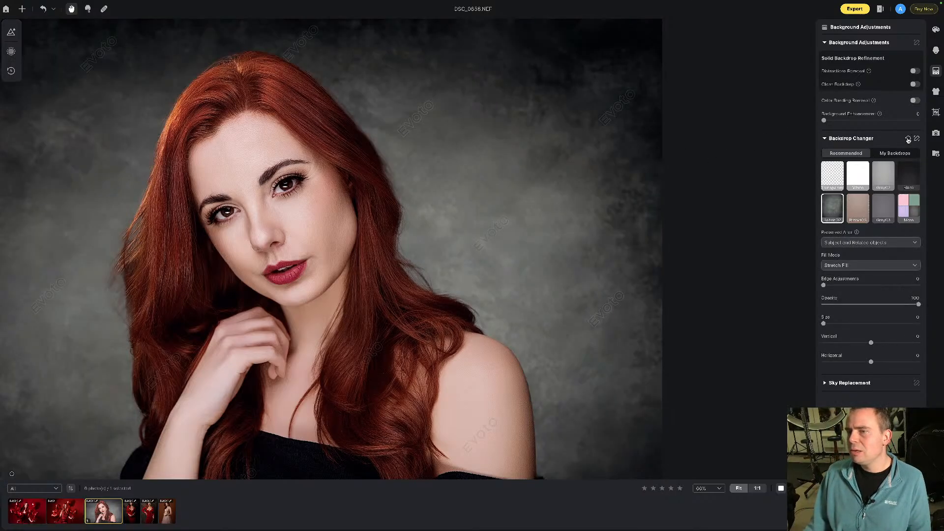
{"action": "left_click", "coordinate": [909, 139]}
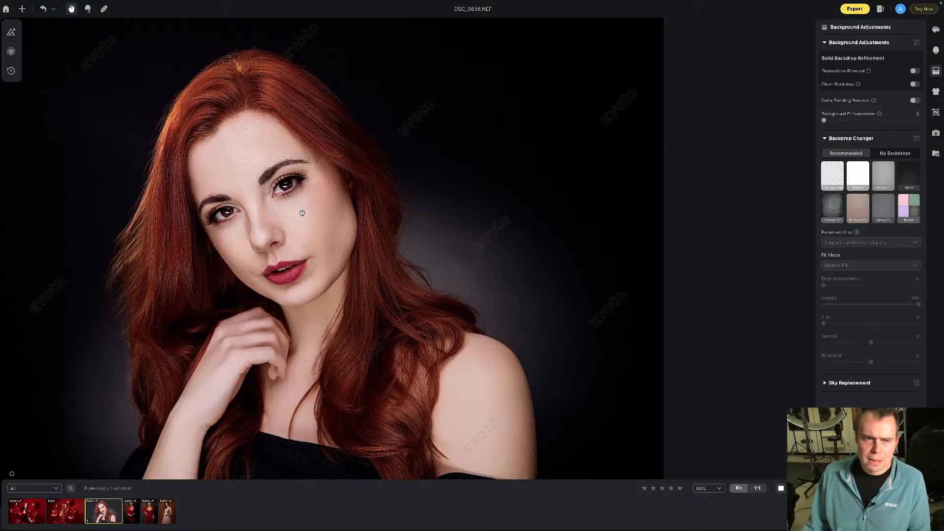
- Set De-wrinkle Clothing to about 73 for the black top in the red-haired portrait
{"action": "scroll", "coordinate": [302, 213], "scroll_direction": "down", "scroll_amount": 1}
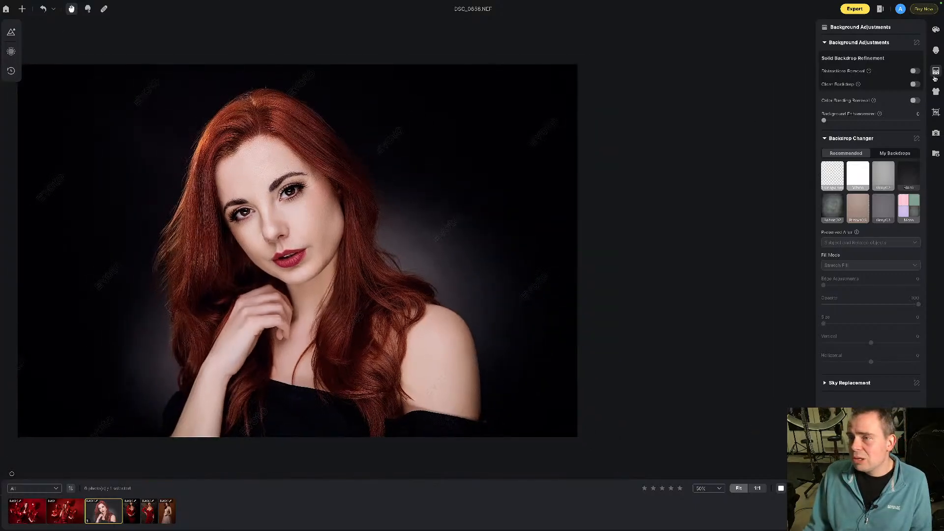
{"action": "left_click", "coordinate": [935, 91]}
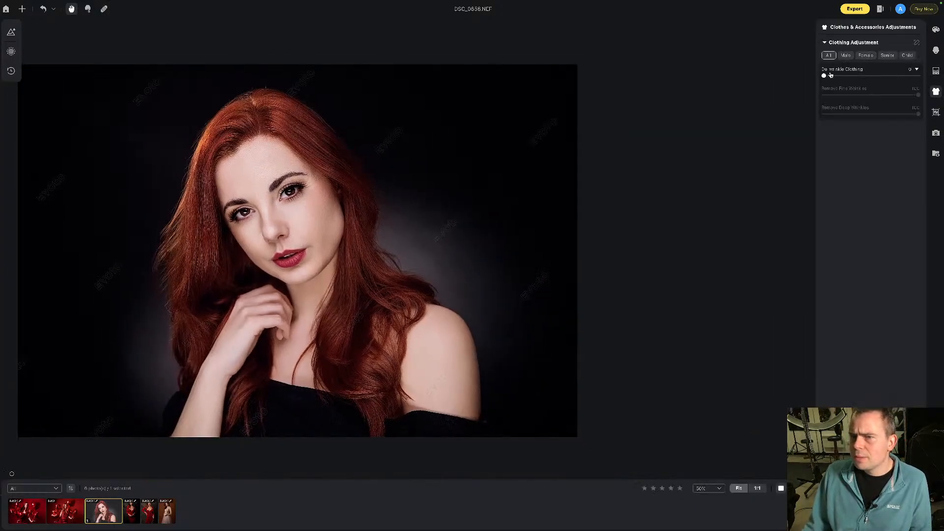
{"action": "left_click_drag", "start_coordinate": [825, 76], "coordinate": [893, 78]}
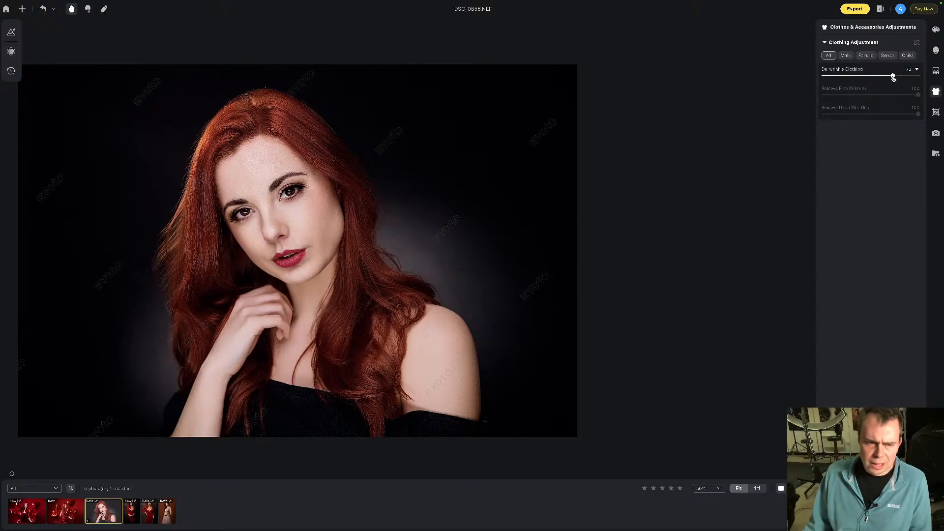
- On the red dress photo DSC_2268.NEF, compare the bodice wrinkles at low and high De-wrinkle Clothing strengths and set it to about 95
{"action": "left_click", "coordinate": [134, 514]}
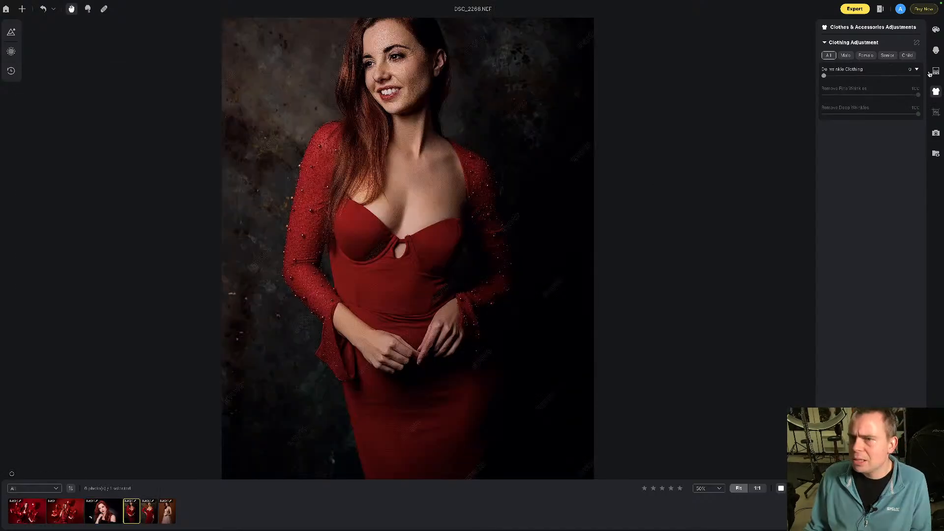
{"action": "left_click_drag", "start_coordinate": [832, 77], "coordinate": [915, 76]}
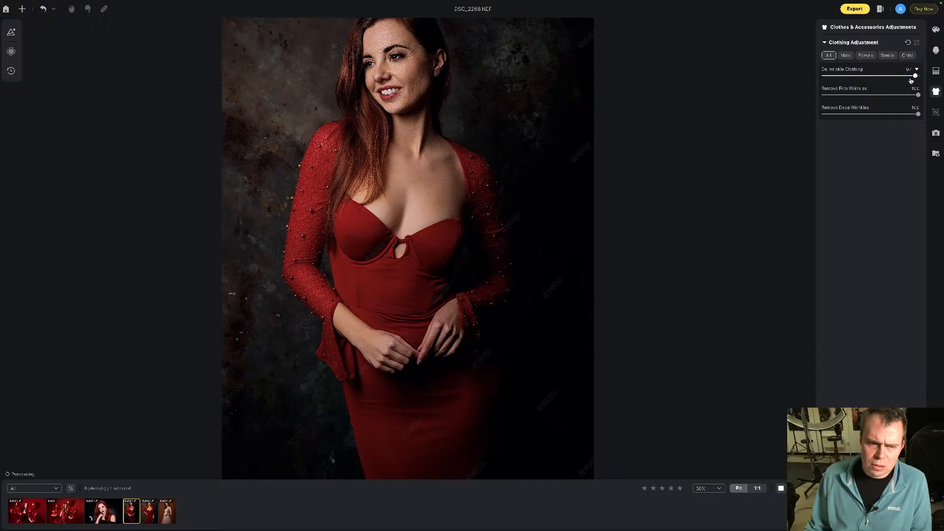
{"action": "scroll", "coordinate": [385, 269], "scroll_direction": "up", "scroll_amount": 10}
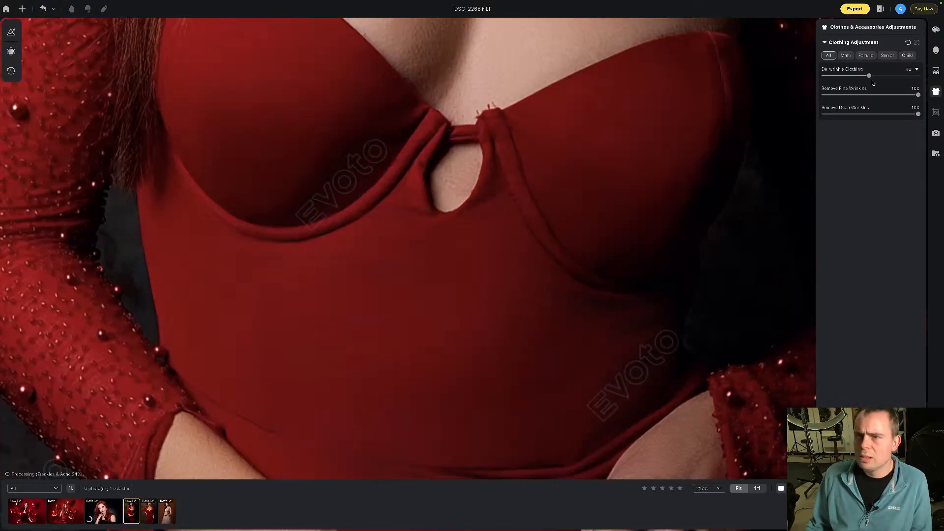
{"action": "left_click_drag", "start_coordinate": [915, 76], "coordinate": [822, 75]}
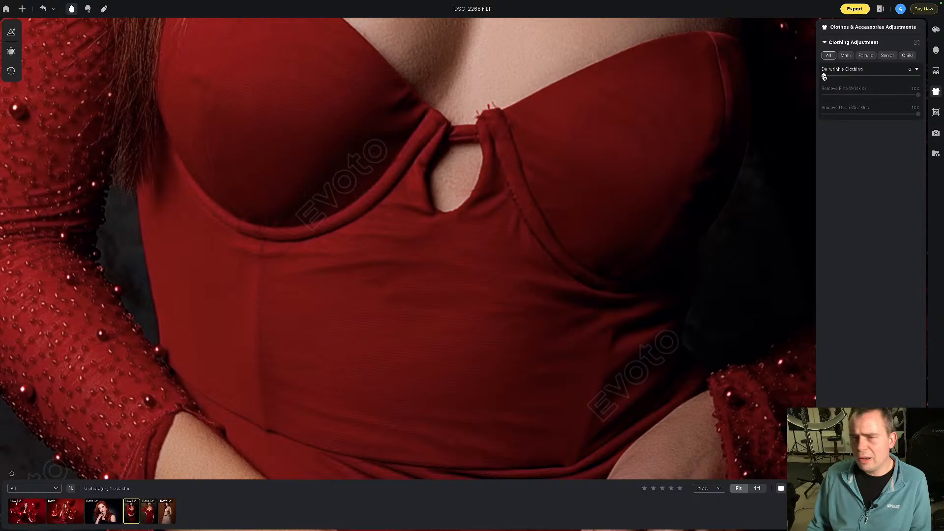
{"action": "left_click_drag", "start_coordinate": [824, 76], "coordinate": [913, 76]}
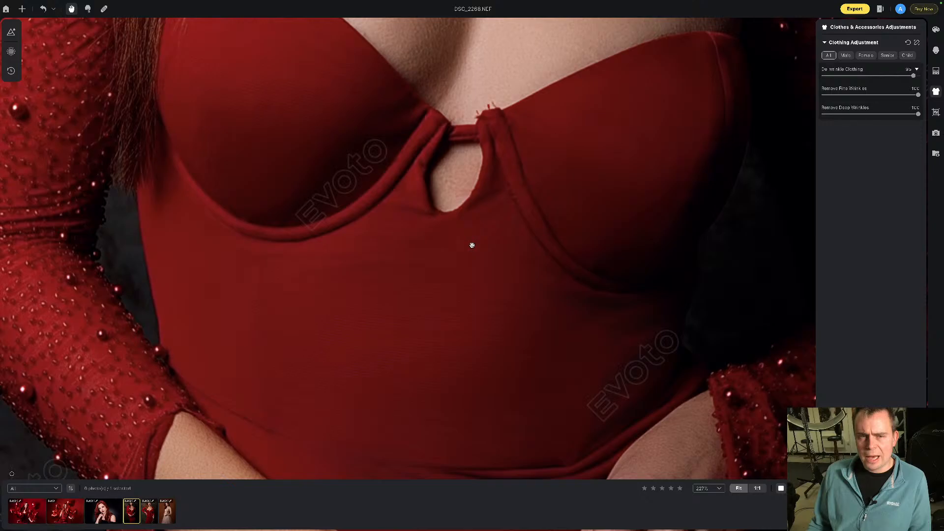
- Try lower De-wrinkle Clothing strengths with the Female filter, ending near 49, then apply the clothing adjustment to All again
{"action": "scroll", "coordinate": [472, 246], "scroll_direction": "down", "scroll_amount": 10}
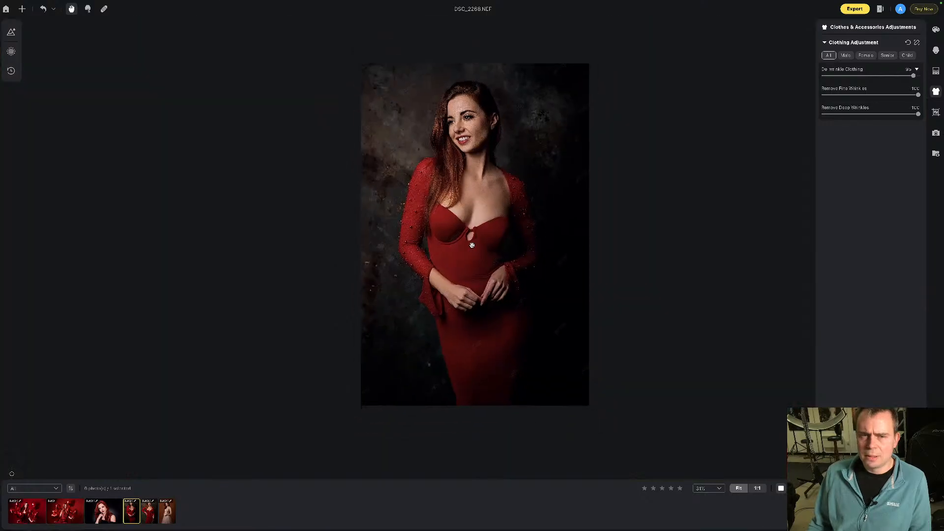
{"action": "scroll", "coordinate": [473, 245], "scroll_direction": "up", "scroll_amount": 1}
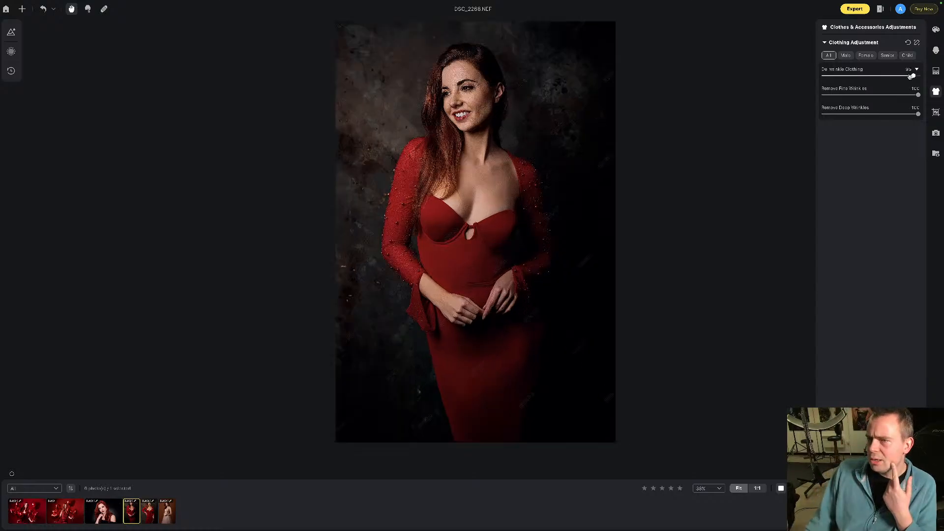
{"action": "left_click_drag", "start_coordinate": [913, 76], "coordinate": [841, 78]}
{"action": "left_click", "coordinate": [866, 55]}
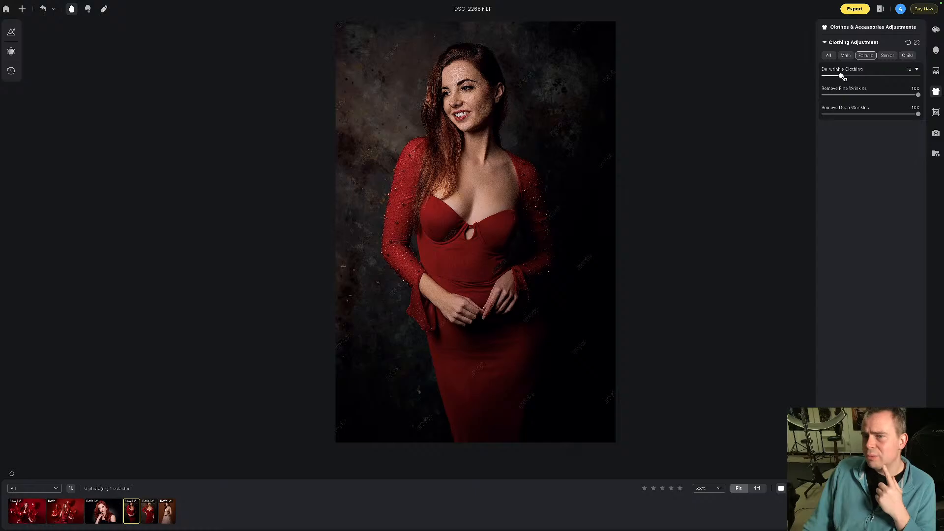
{"action": "left_click_drag", "start_coordinate": [844, 78], "coordinate": [899, 76]}
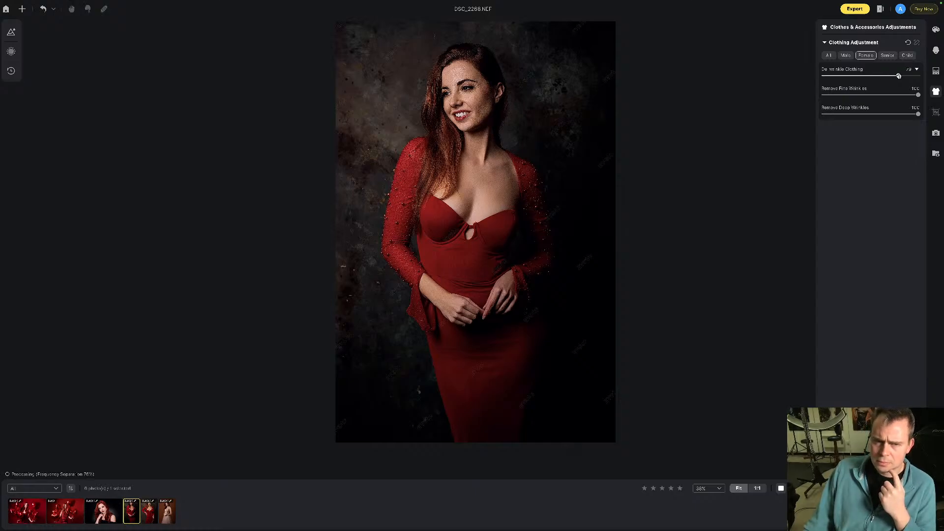
{"action": "left_click_drag", "start_coordinate": [896, 76], "coordinate": [870, 76]}
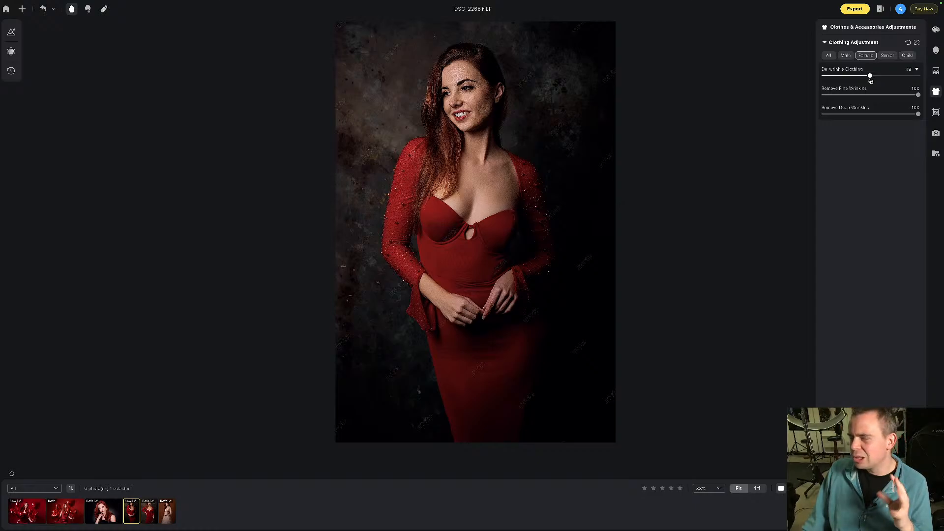
{"action": "left_click", "coordinate": [829, 56]}
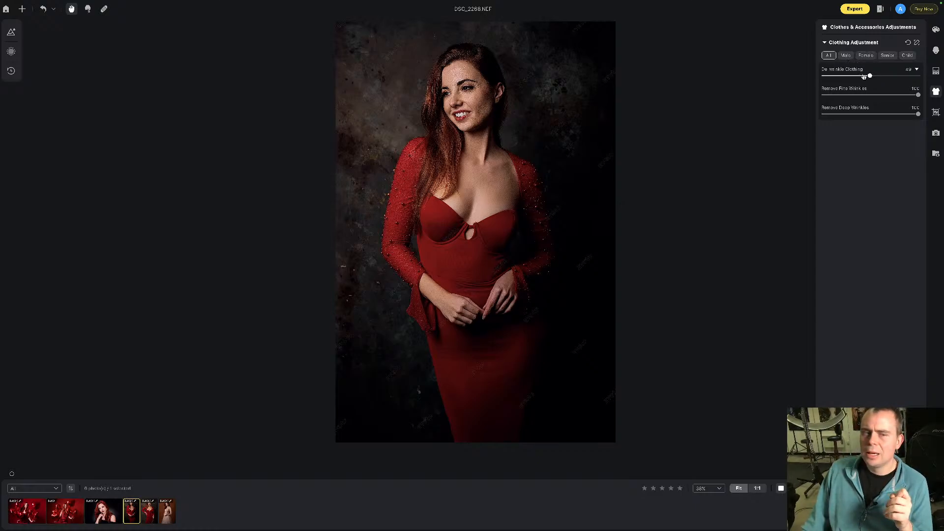
- Raise De-wrinkle Clothing on the red dress to about 69, then to 100, inspecting the fabric at each strength
{"action": "scroll", "coordinate": [466, 244], "scroll_direction": "up", "scroll_amount": 3}
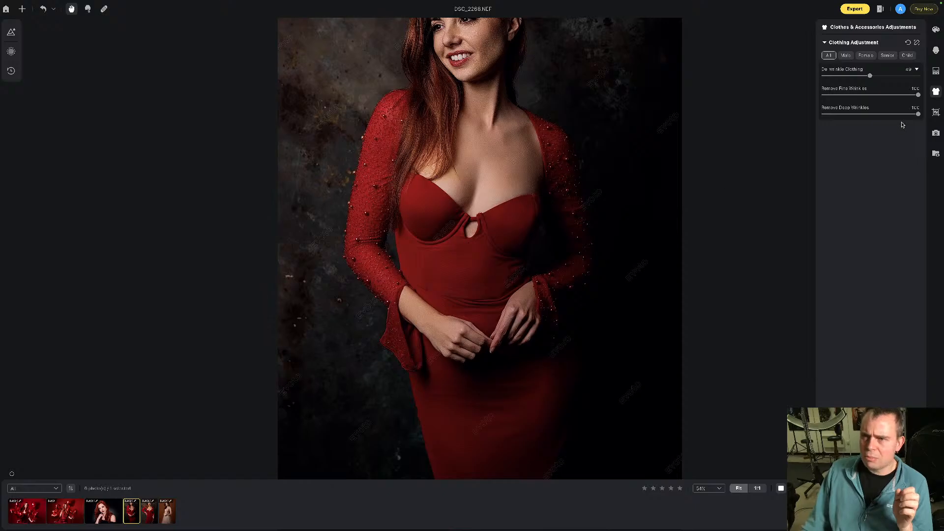
{"action": "left_click_drag", "start_coordinate": [870, 77], "coordinate": [885, 77]}
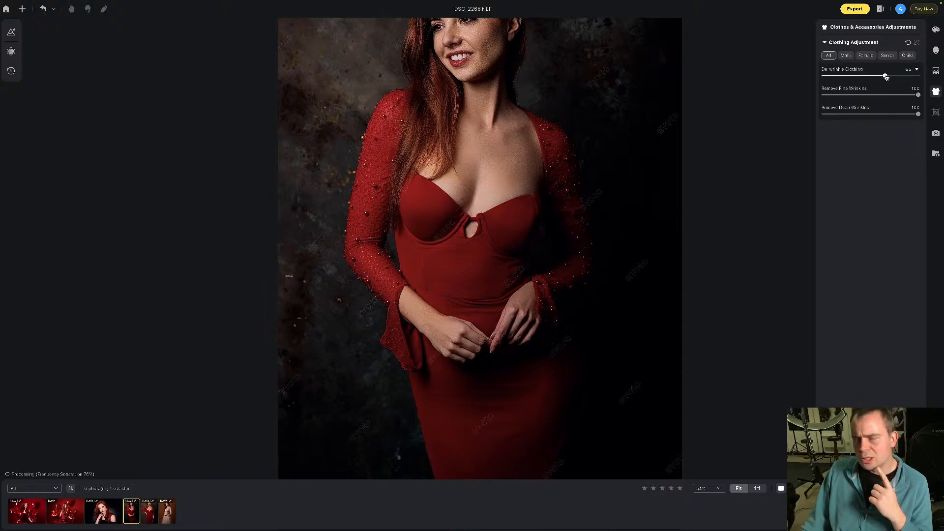
{"action": "left_click_drag", "start_coordinate": [886, 77], "coordinate": [889, 76]}
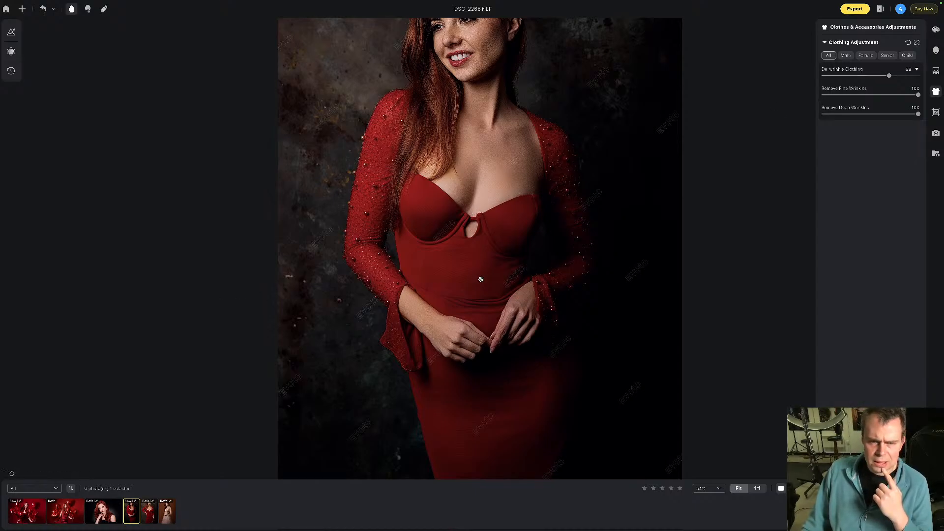
{"action": "scroll", "coordinate": [506, 273], "scroll_direction": "up", "scroll_amount": 2}
{"action": "scroll", "coordinate": [506, 271], "scroll_direction": "down", "scroll_amount": 4}
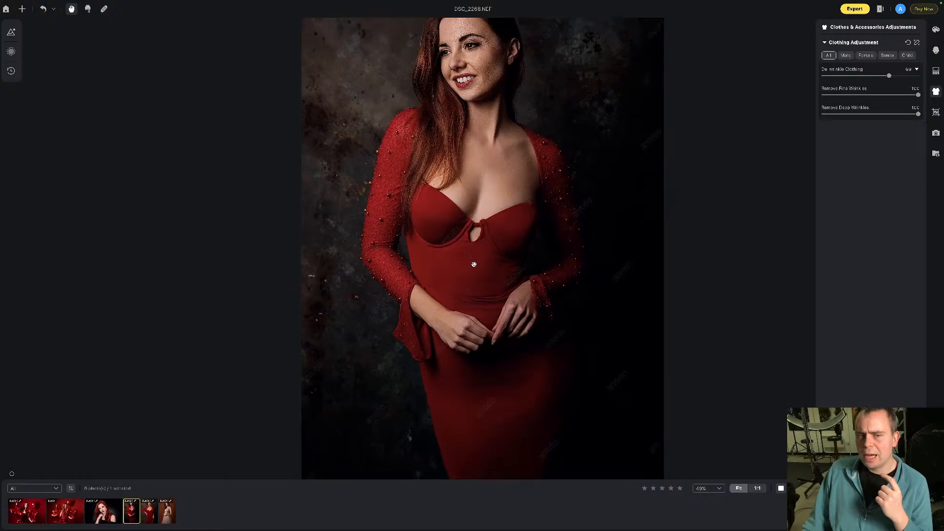
{"action": "scroll", "coordinate": [474, 265], "scroll_direction": "up", "scroll_amount": 3}
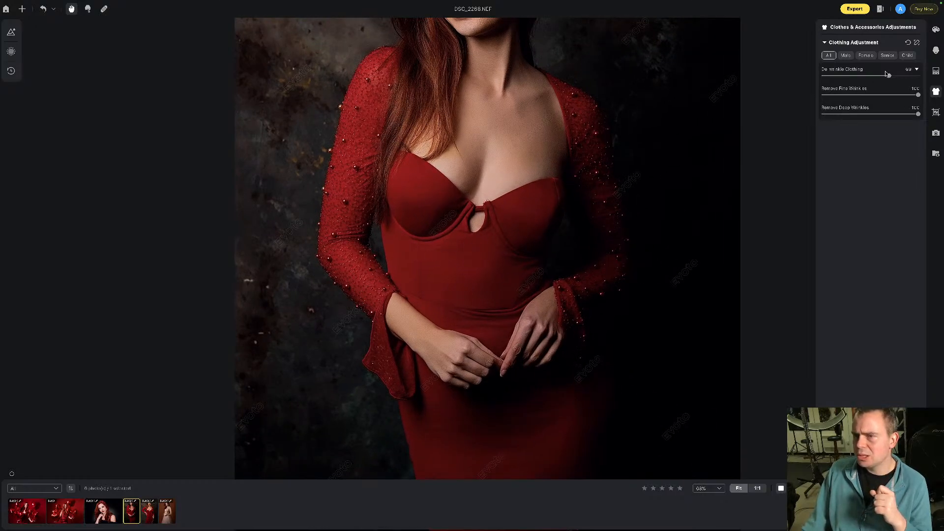
{"action": "left_click_drag", "start_coordinate": [887, 74], "coordinate": [917, 74]}
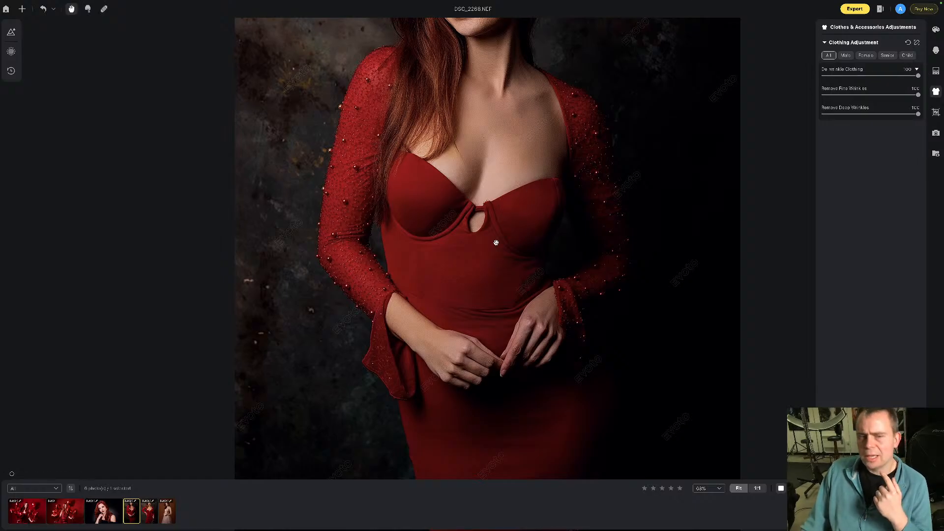
{"action": "scroll", "coordinate": [495, 243], "scroll_direction": "down", "scroll_amount": 5}
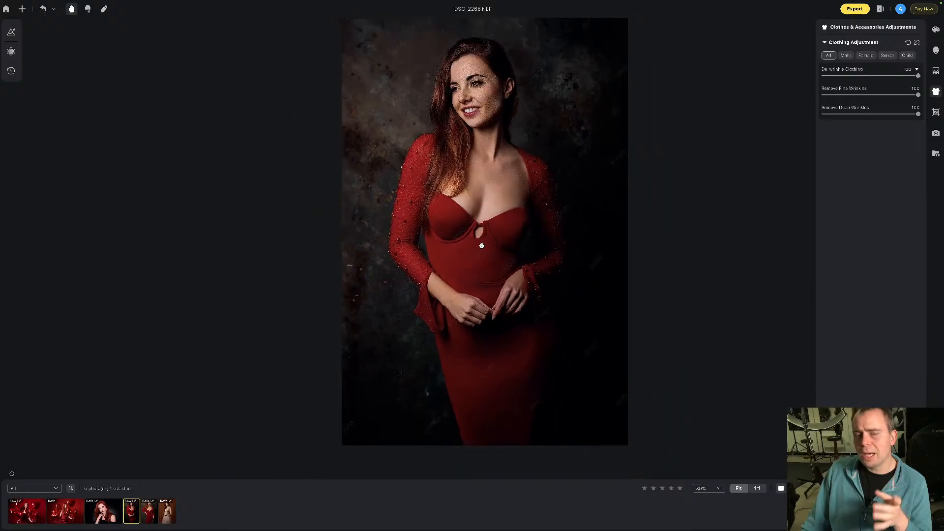
{"action": "scroll", "coordinate": [482, 245], "scroll_direction": "down", "scroll_amount": 1}
{"action": "scroll", "coordinate": [481, 246], "scroll_direction": "up", "scroll_amount": 4}
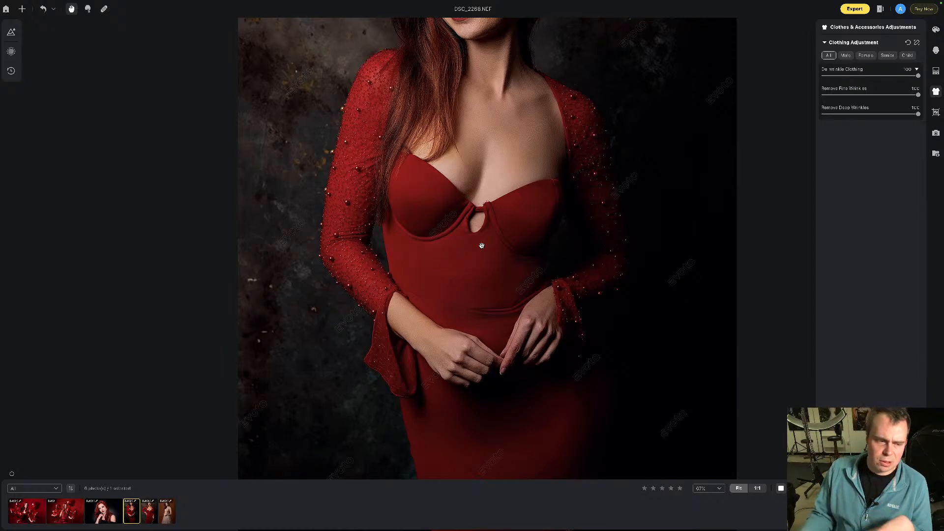
- On the tulle dress photo DSC_2184.NEF, raise De-wrinkle Clothing to about 88, then to 100, inspecting the fabric at each strength
{"action": "key", "text": "Right"}
{"action": "key", "text": "Right"}
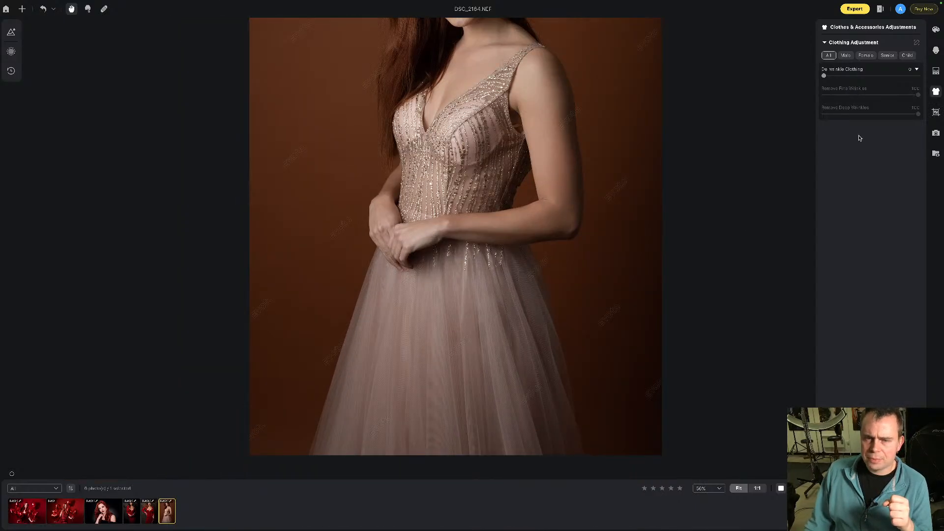
{"action": "left_click_drag", "start_coordinate": [823, 76], "coordinate": [907, 75]}
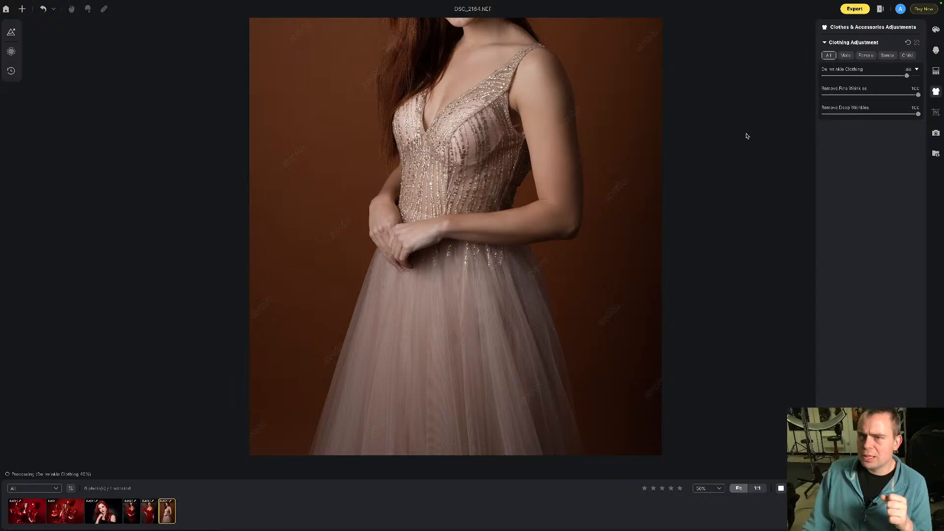
{"action": "key", "text": "h"}
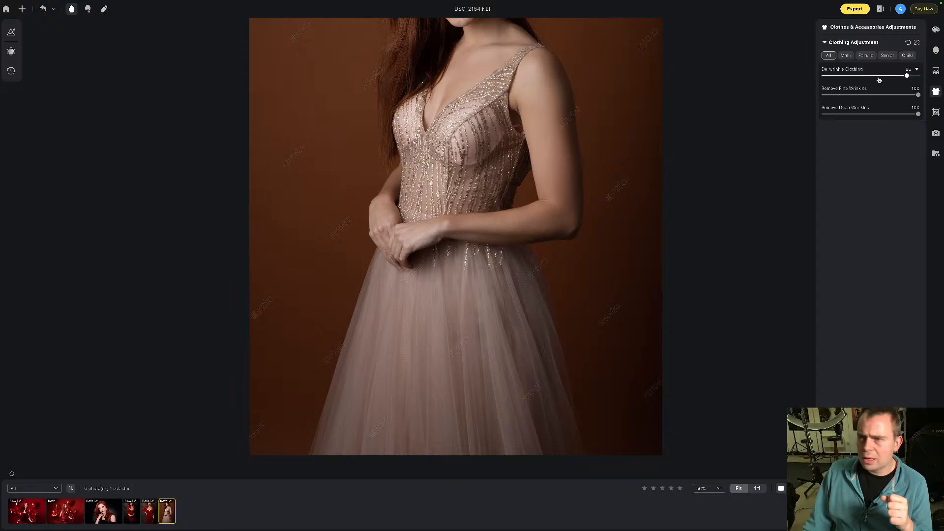
{"action": "left_click_drag", "start_coordinate": [906, 75], "coordinate": [924, 75]}
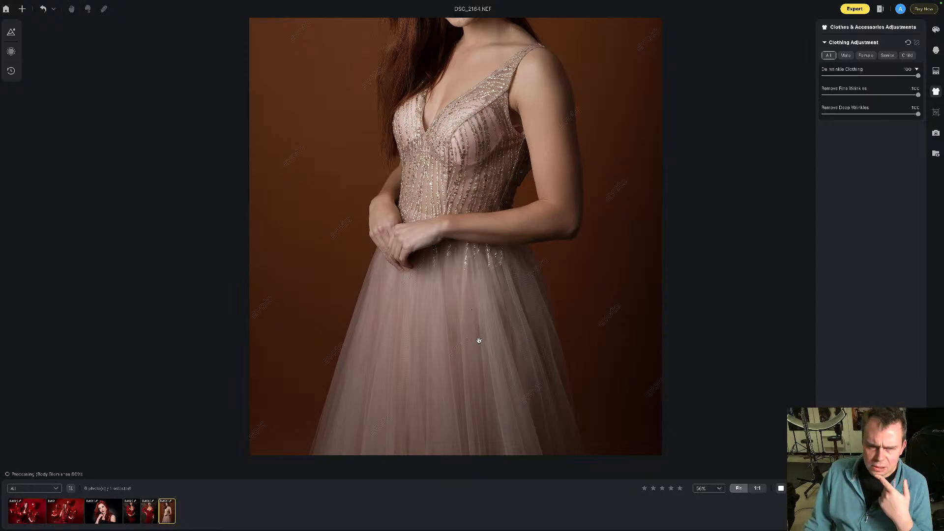
{"action": "scroll", "coordinate": [480, 340], "scroll_direction": "up", "scroll_amount": 2}
{"action": "scroll", "coordinate": [480, 340], "scroll_direction": "down", "scroll_amount": 2}
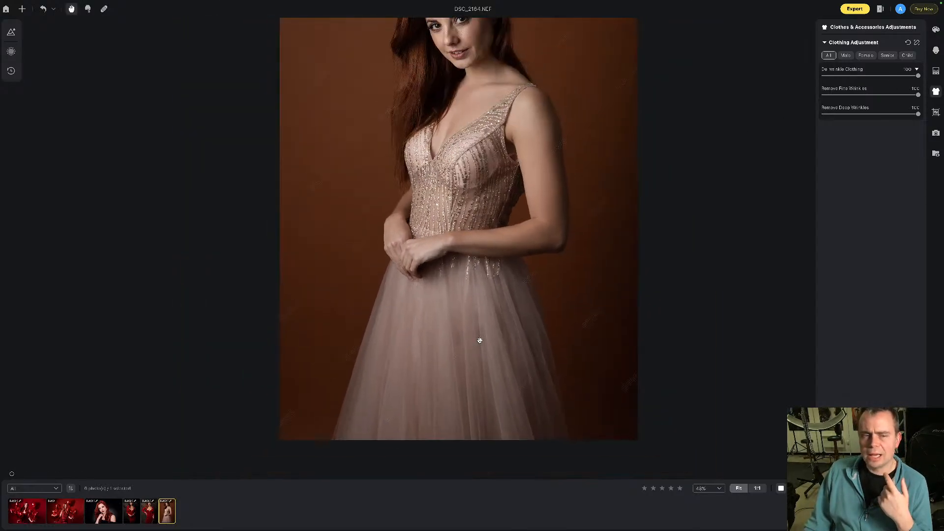
- Return to the red dress photo DSC_2268.NEF and view its Crop & Rotate settings without changing the crop
{"action": "left_click", "coordinate": [149, 510]}
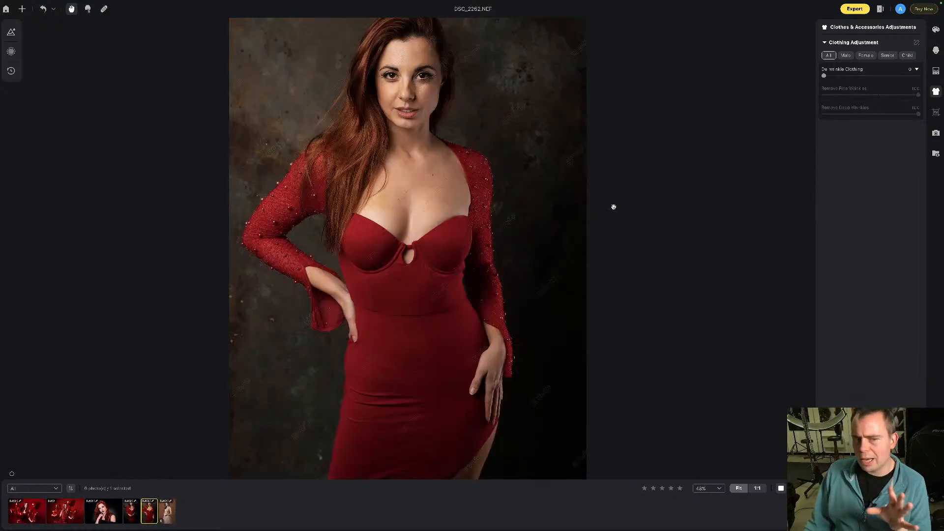
{"action": "key", "text": "Left"}
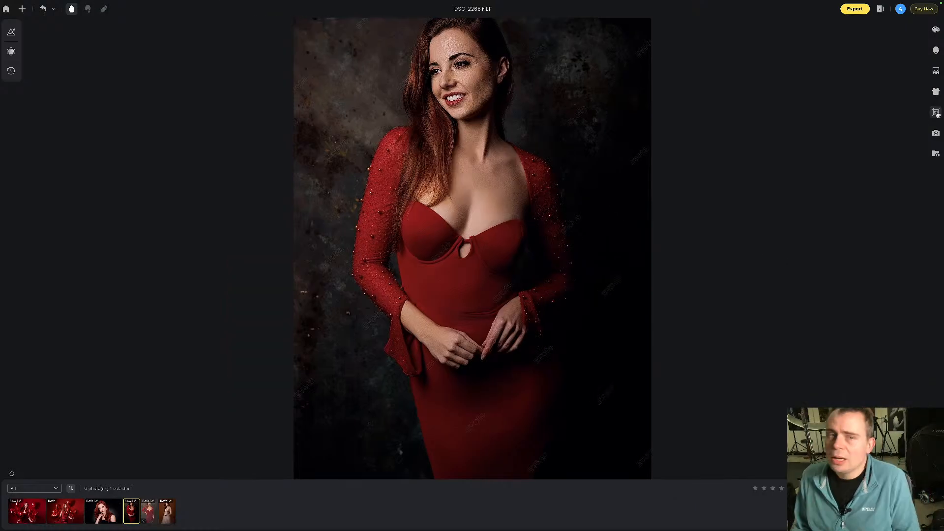
{"action": "left_click", "coordinate": [936, 112]}
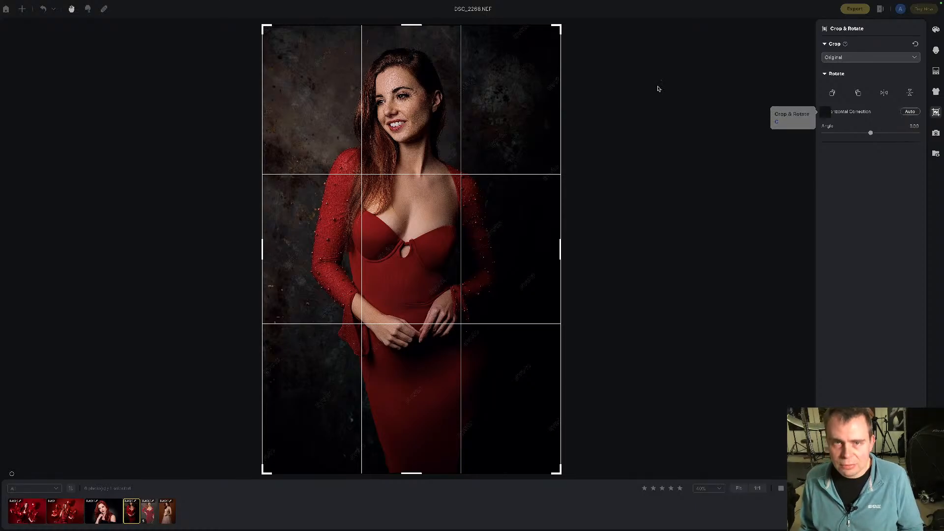
{"action": "key", "text": "Return"}
{"action": "key", "text": "c"}
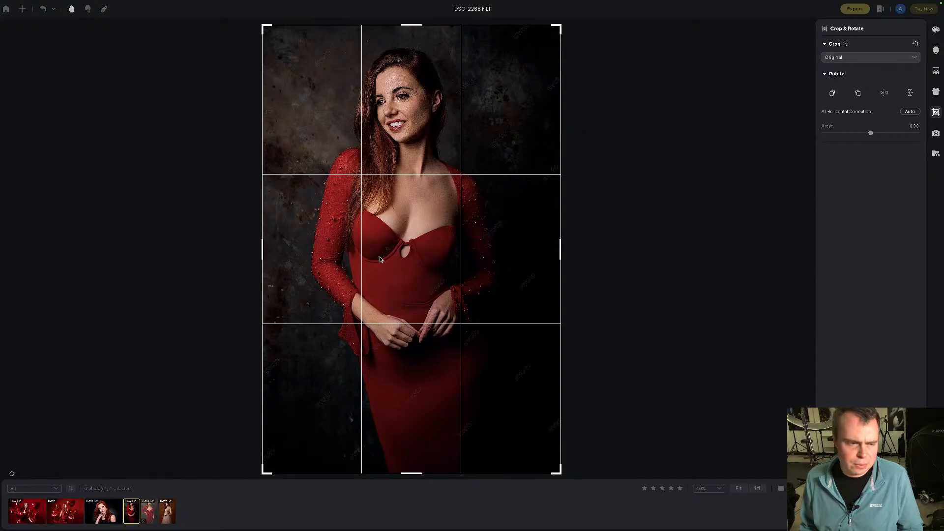
- On the red-haired portrait, compare skin tone swatches, apply the reddish-pink tone and set its Amount to about 58
{"action": "left_click", "coordinate": [111, 509]}
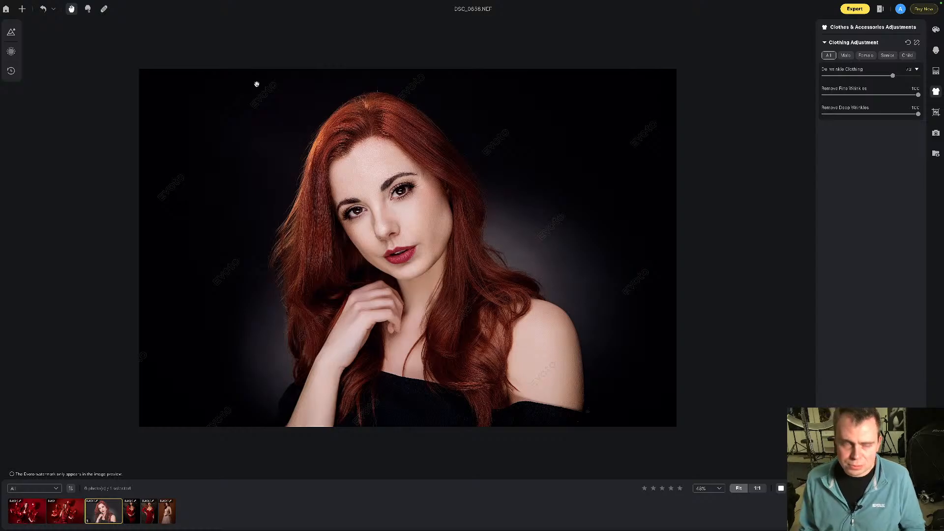
{"action": "scroll", "coordinate": [398, 199], "scroll_direction": "up", "scroll_amount": 2}
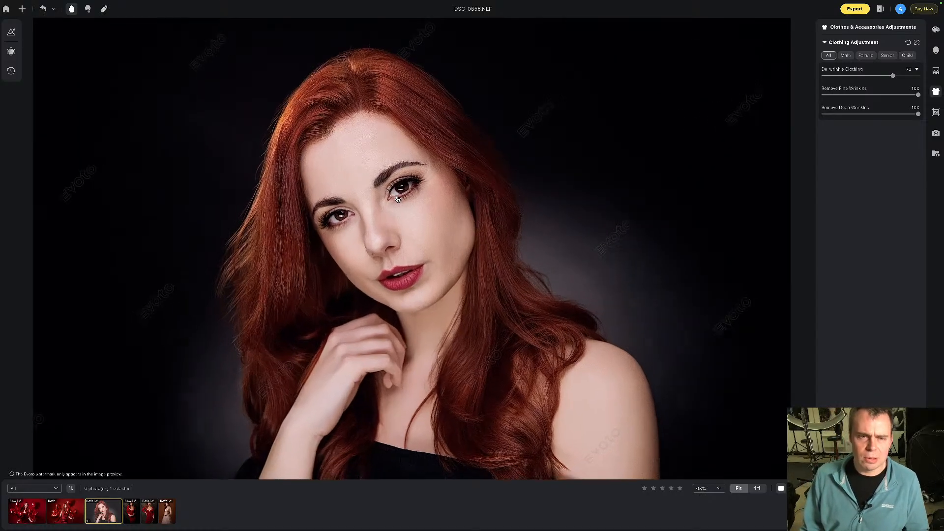
{"action": "scroll", "coordinate": [397, 200], "scroll_direction": "down", "scroll_amount": 3}
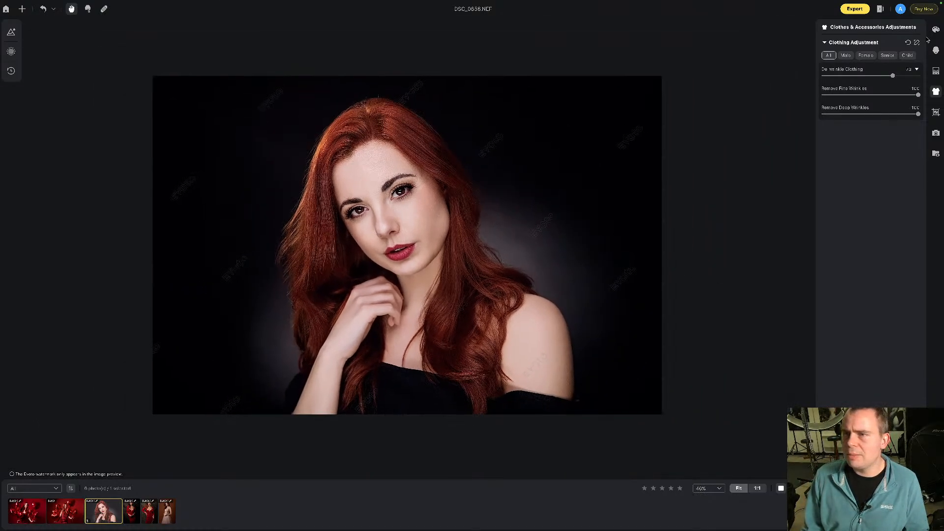
{"action": "left_click", "coordinate": [936, 50]}
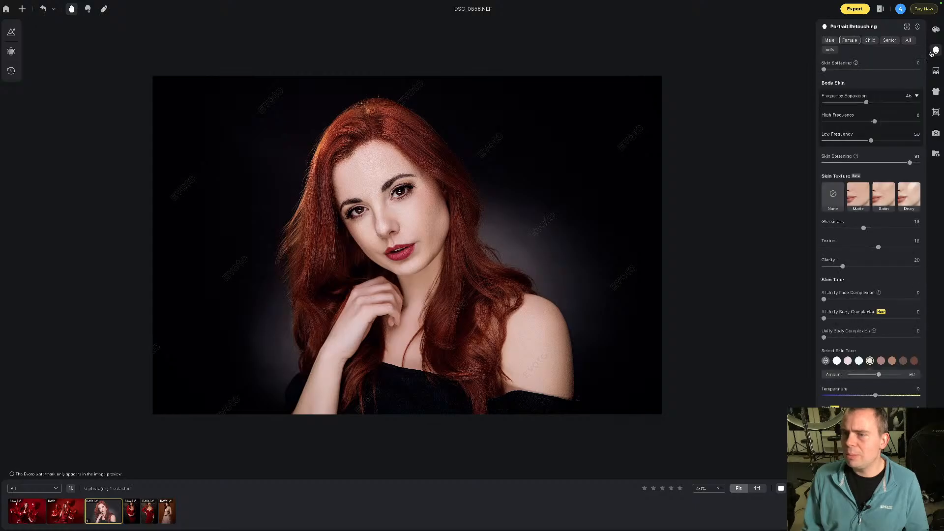
{"action": "left_click", "coordinate": [881, 364]}
{"action": "left_click", "coordinate": [892, 361]}
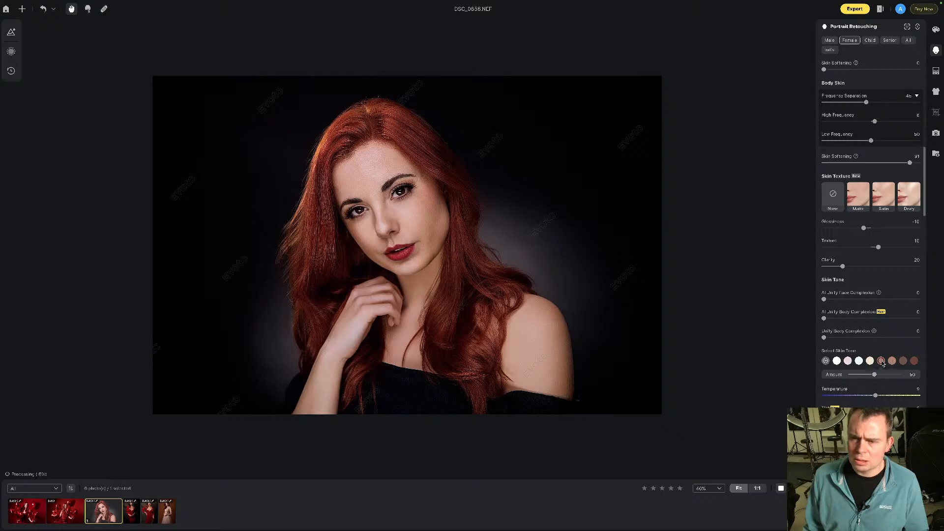
{"action": "left_click", "coordinate": [870, 362]}
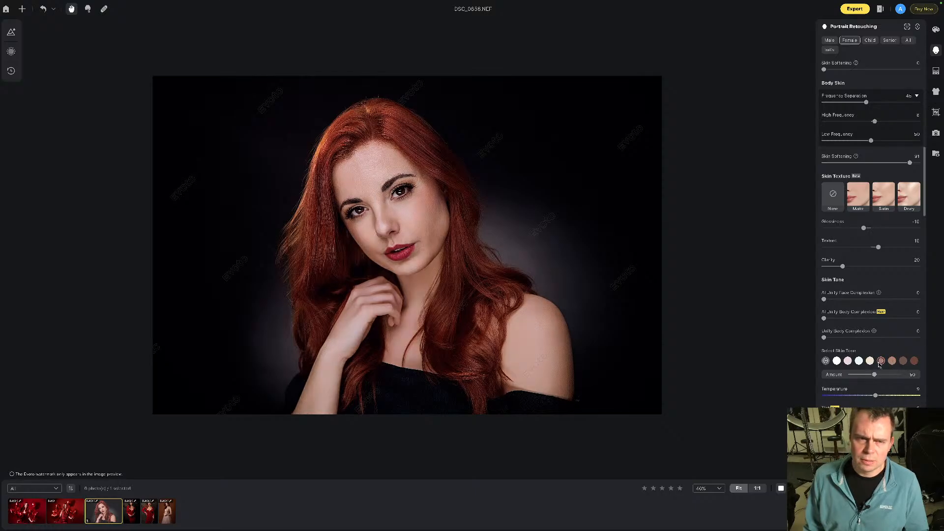
{"action": "left_click", "coordinate": [880, 364]}
{"action": "left_click_drag", "start_coordinate": [874, 375], "coordinate": [878, 375]}
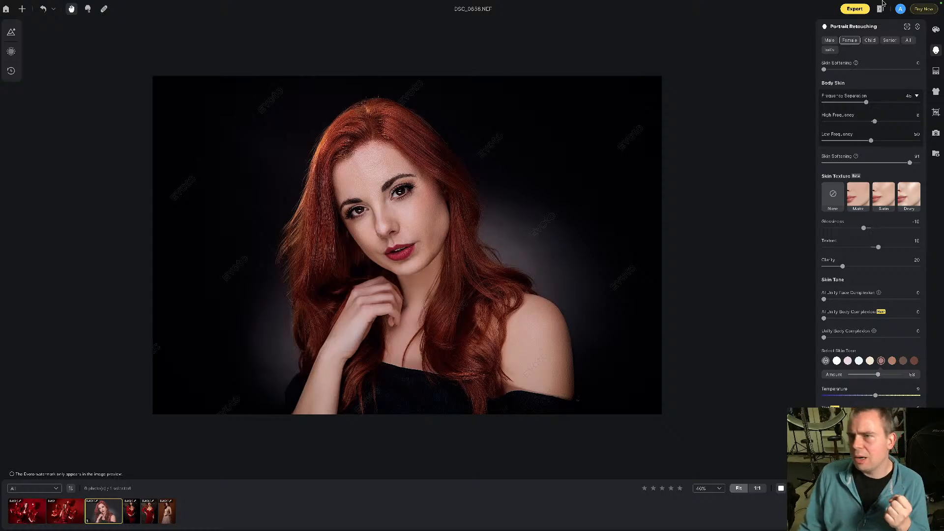
- Crop the red-haired portrait at a fixed ratio, lowering the upper crop edge to the crown of her hair, and apply it
{"action": "left_click", "coordinate": [935, 112]}
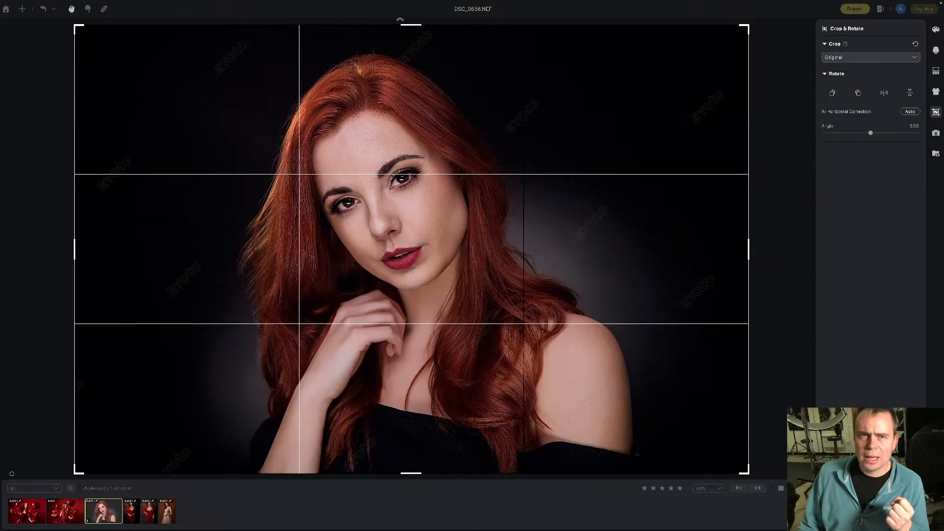
{"action": "left_click_drag", "start_coordinate": [414, 25], "coordinate": [414, 67]}
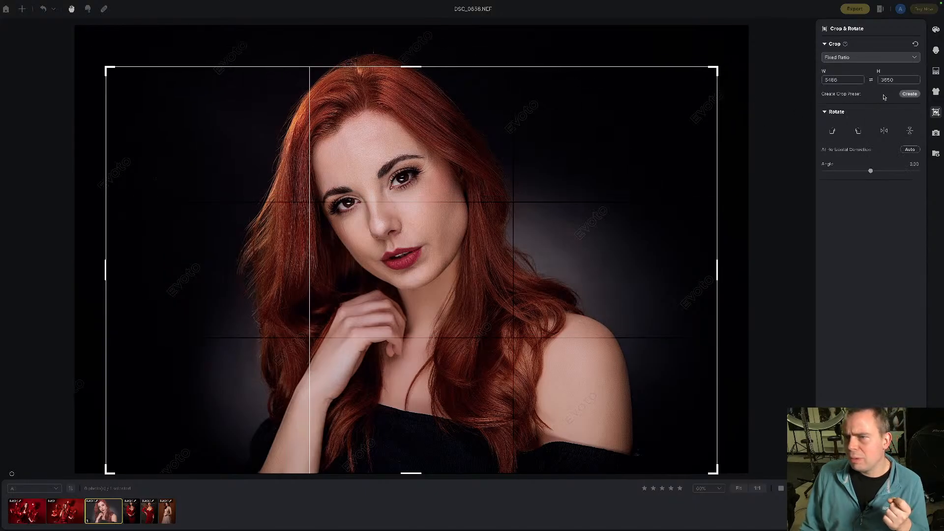
{"action": "left_click", "coordinate": [866, 56]}
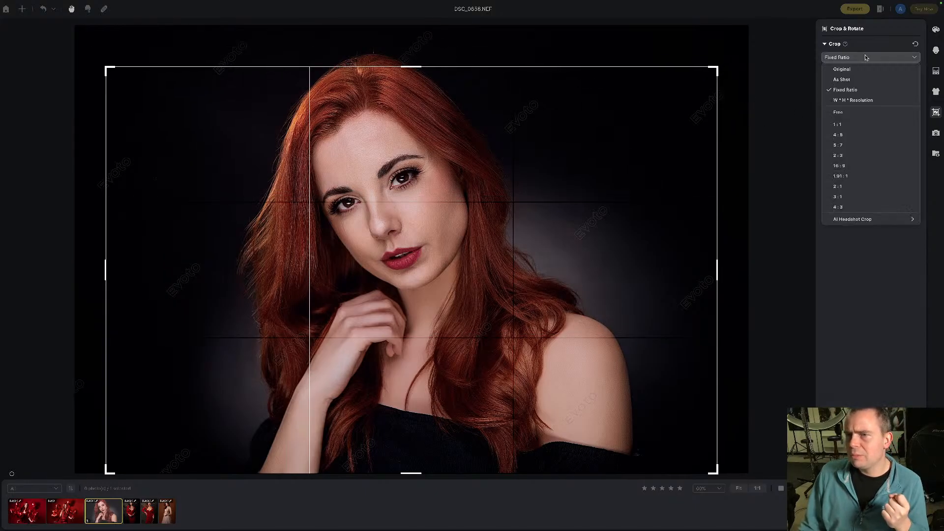
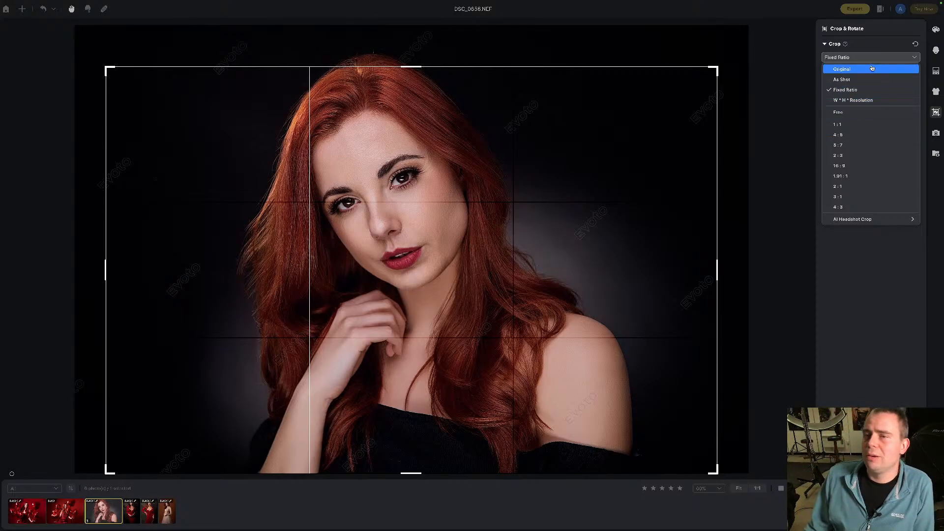
{"action": "left_click", "coordinate": [411, 68]}
{"action": "left_click_drag", "start_coordinate": [414, 69], "coordinate": [416, 75]}
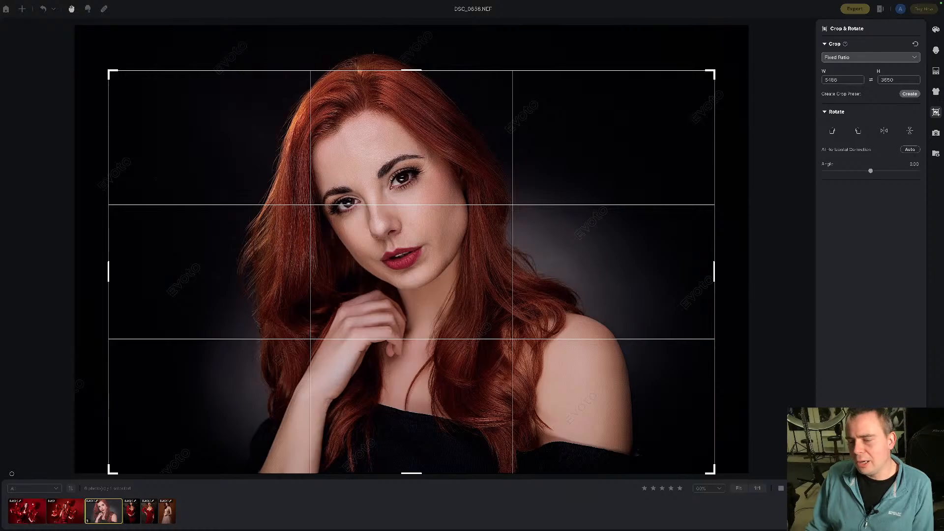
{"action": "left_click", "coordinate": [936, 49]}
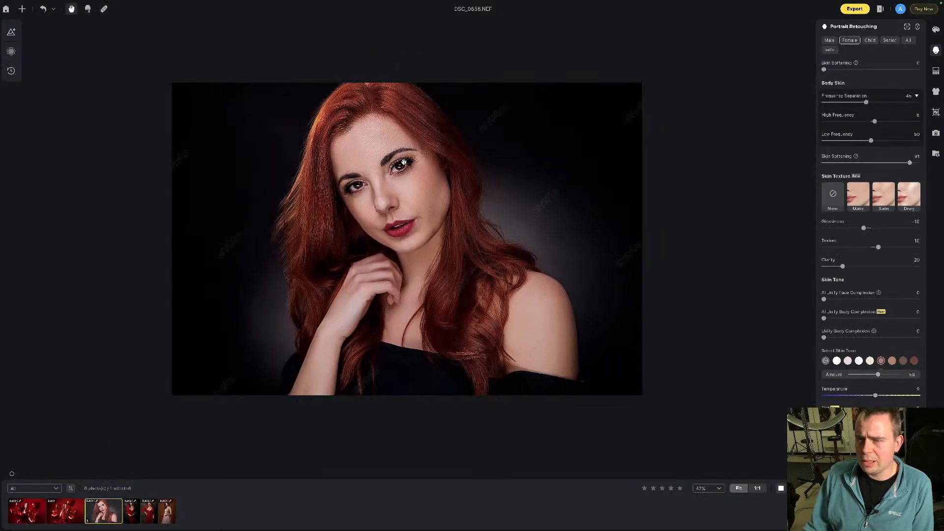
- View the Tethered Shooting settings and try to connect to a camera
{"action": "left_click", "coordinate": [936, 135]}
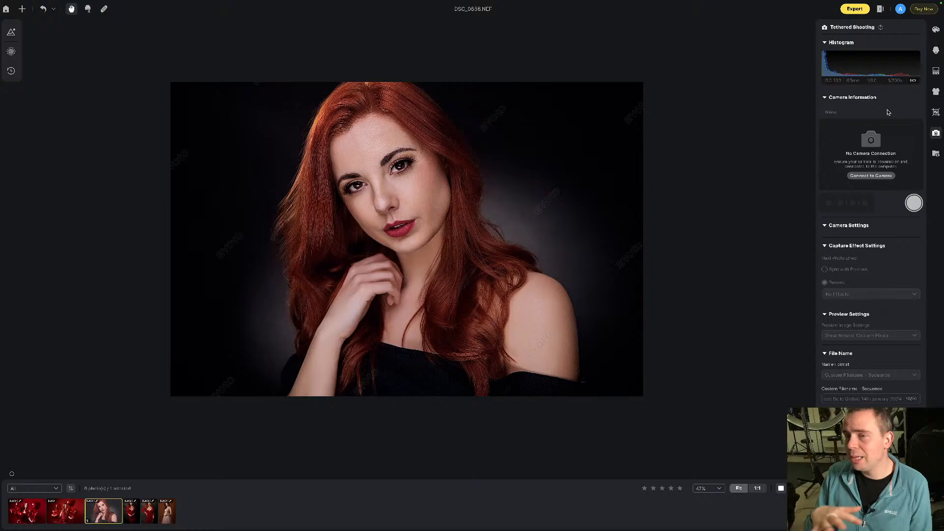
{"action": "left_click", "coordinate": [886, 176]}
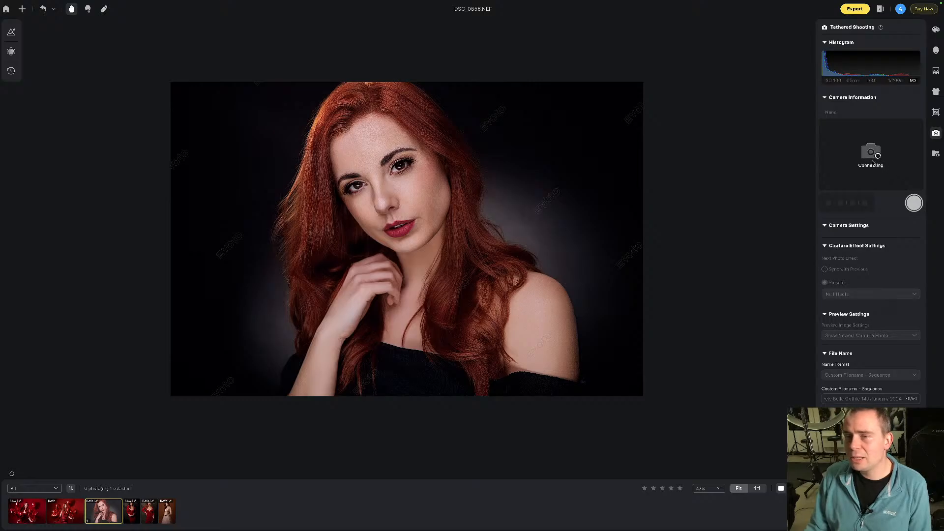
{"action": "left_click", "coordinate": [936, 133]}
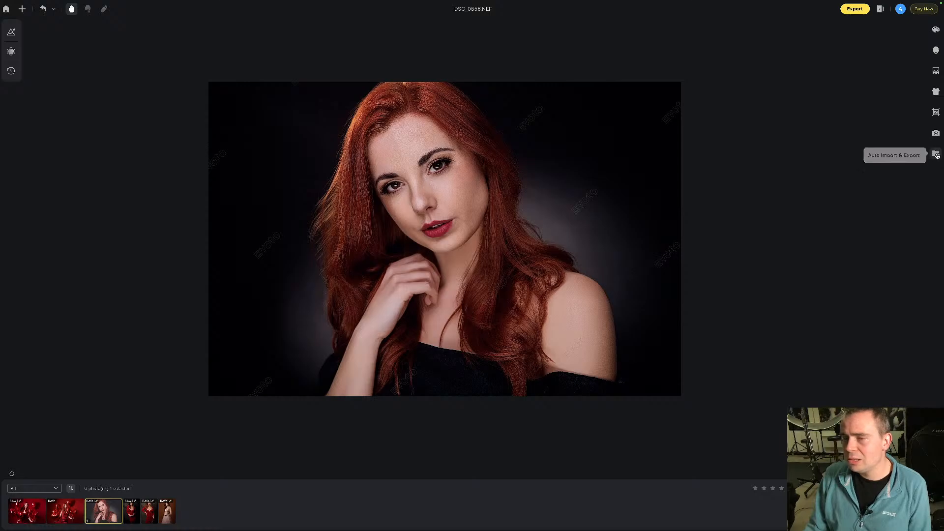
- Examine the Auto Import & Export settings, advancing the tutorial from auto import to auto export
{"action": "left_click", "coordinate": [936, 153]}
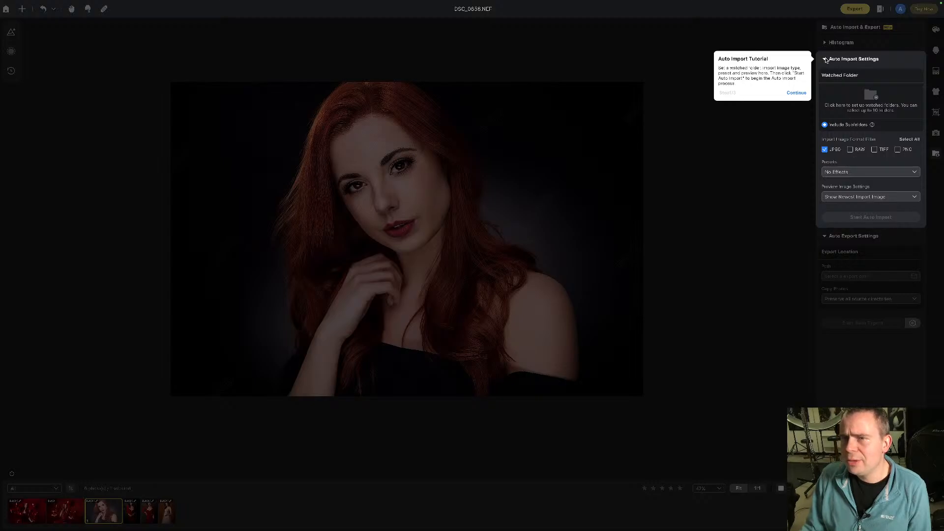
{"action": "left_click", "coordinate": [794, 93]}
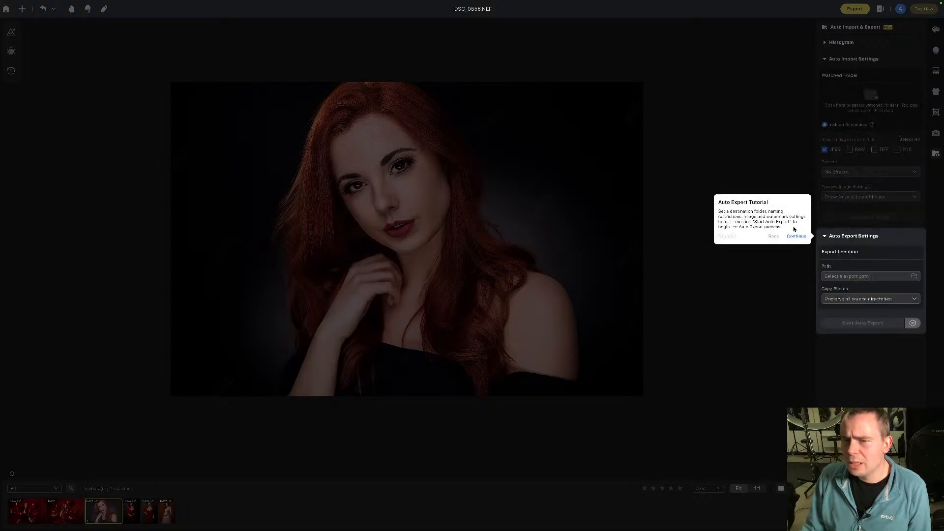
- Step through the Auto Import and Auto Export tutorial tips and dismiss them
{"action": "left_click", "coordinate": [773, 237]}
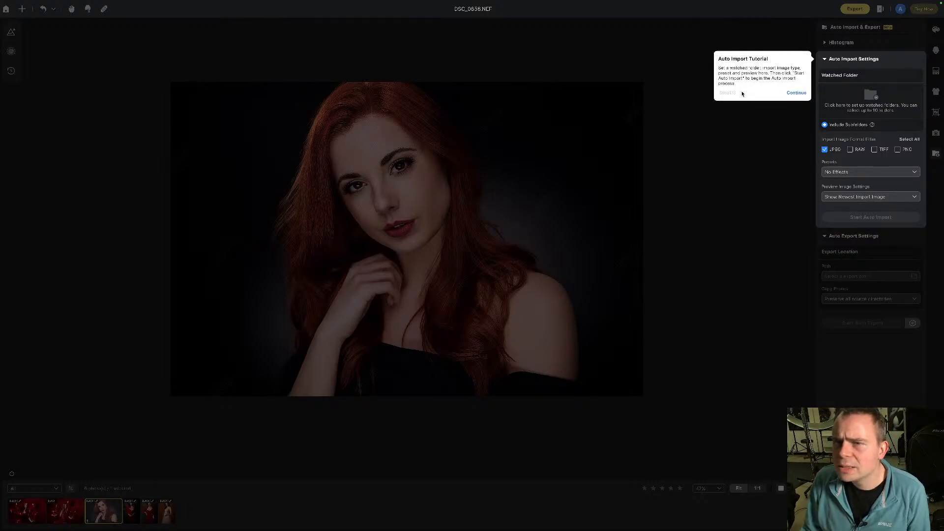
{"action": "left_click", "coordinate": [796, 92]}
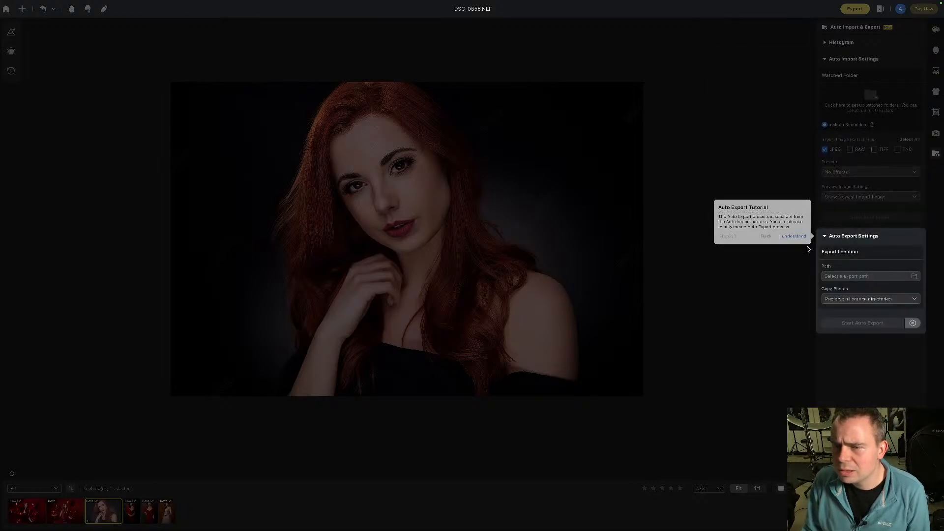
{"action": "left_click", "coordinate": [797, 236]}
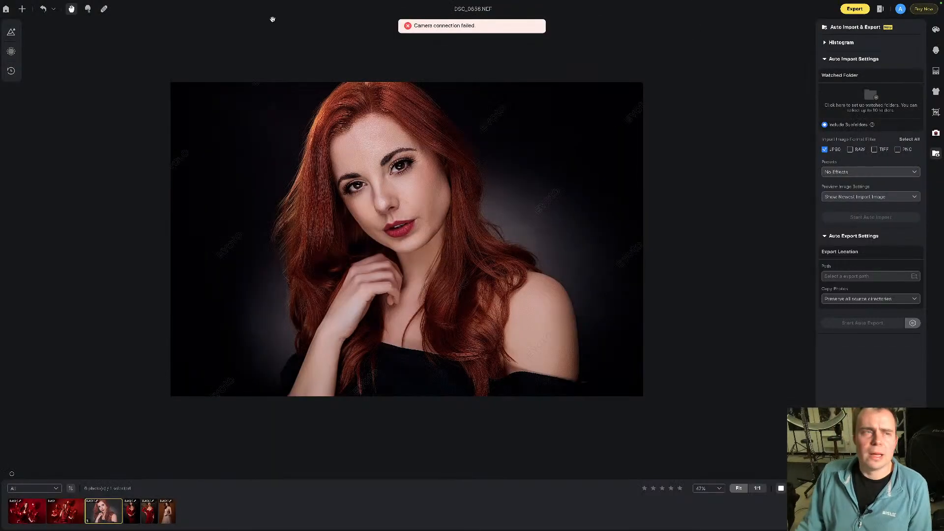
- Return to the projects overview and open the Valentines Day project
{"action": "left_click", "coordinate": [6, 11]}
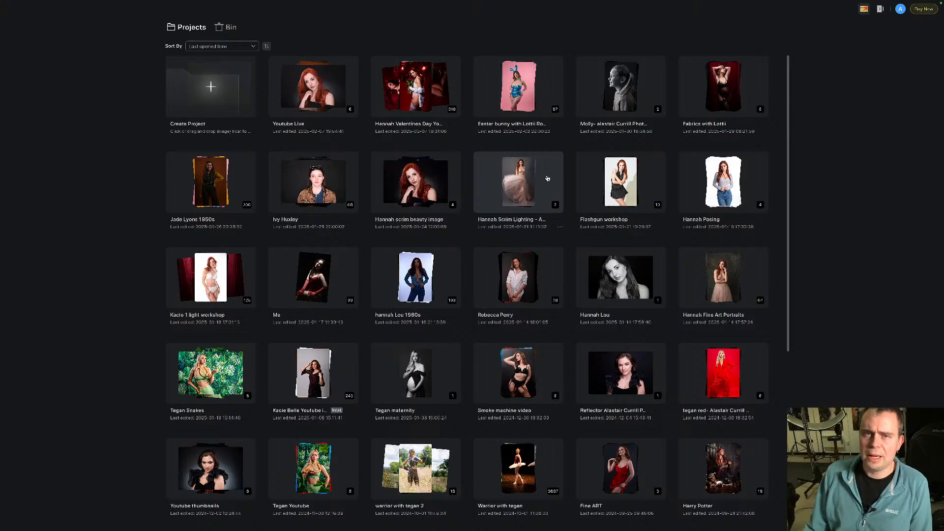
{"action": "left_click", "coordinate": [408, 102]}
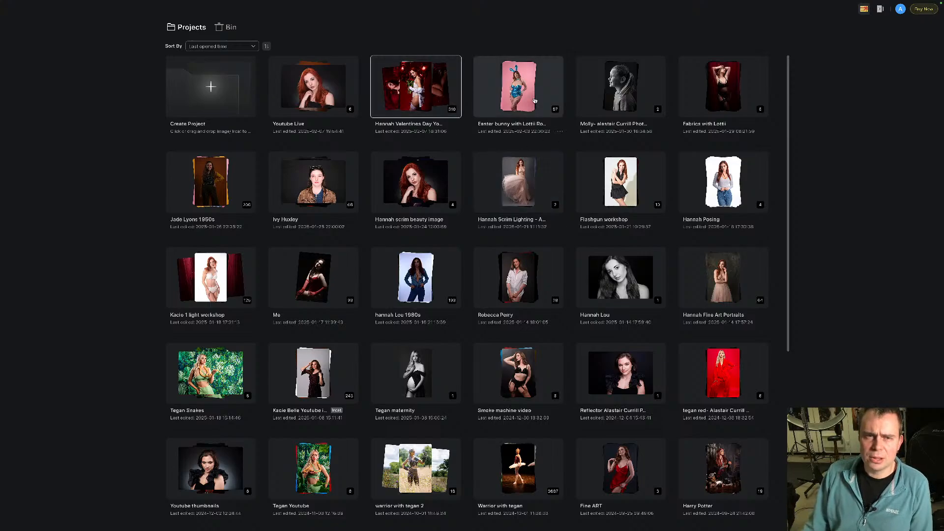
{"action": "double_click", "coordinate": [439, 93]}
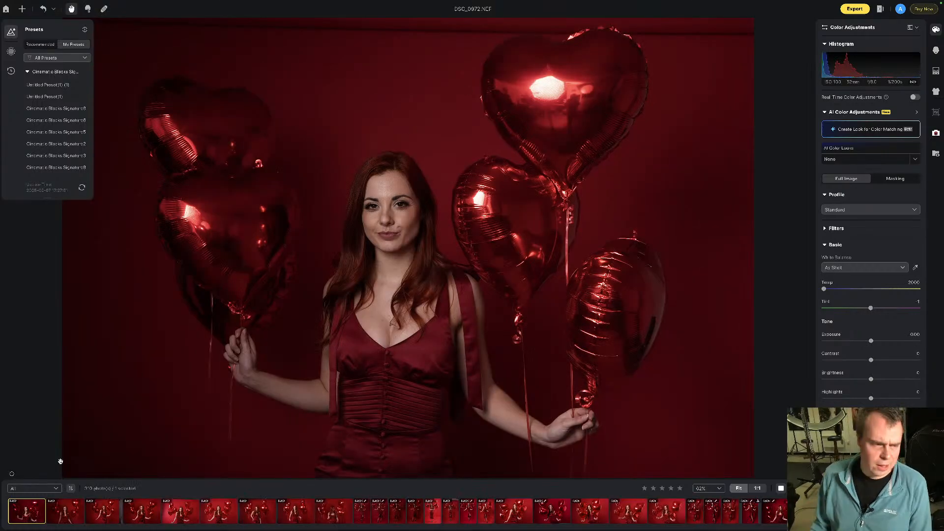
- Filter the project's photos to those rated five stars and view DSC_1008.NEF
{"action": "left_click", "coordinate": [56, 489]}
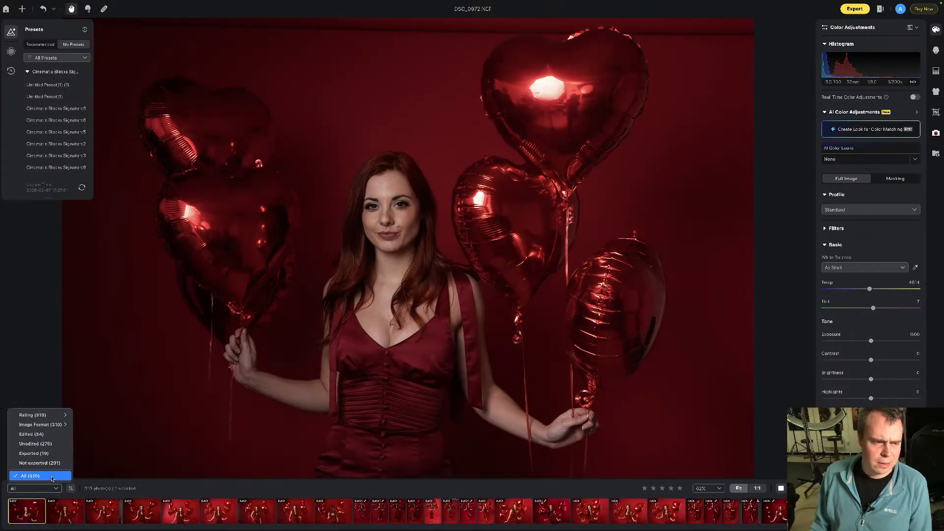
{"action": "mouse_move", "coordinate": [41, 419]}
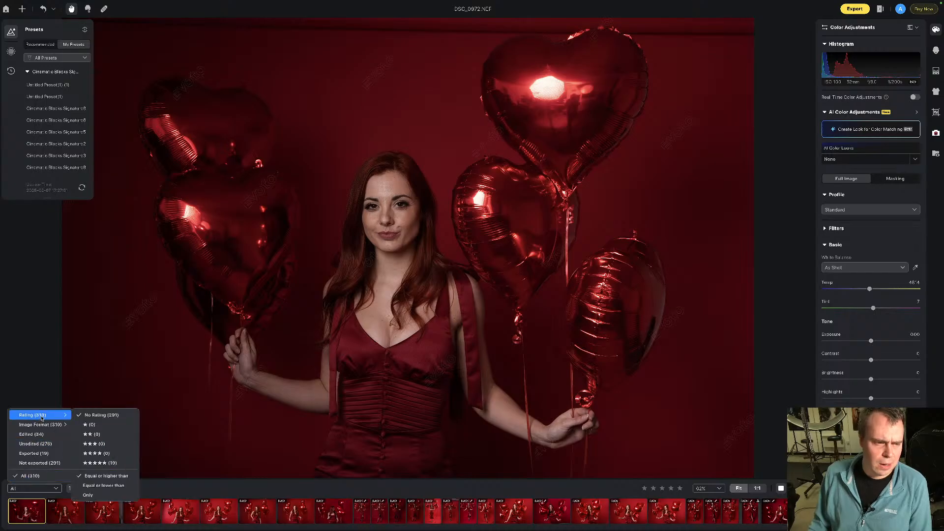
{"action": "left_click", "coordinate": [104, 464]}
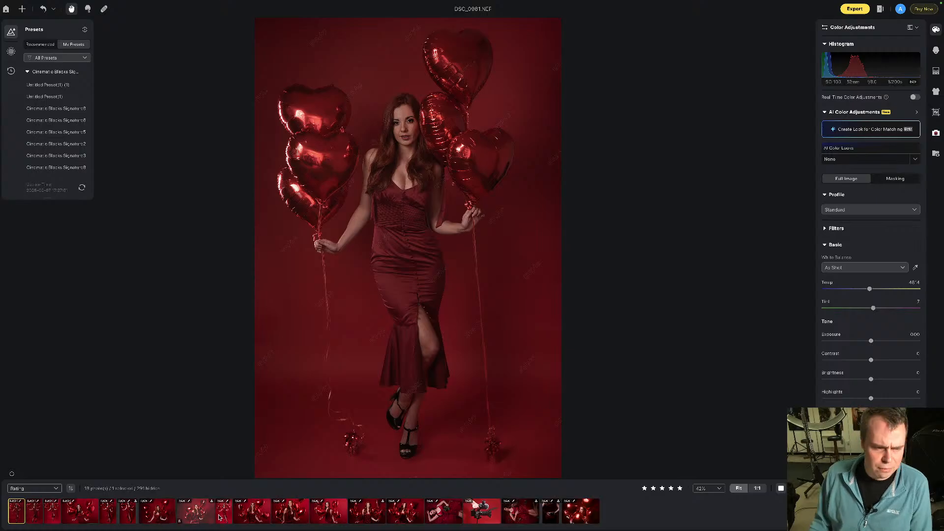
{"action": "left_click", "coordinate": [247, 514]}
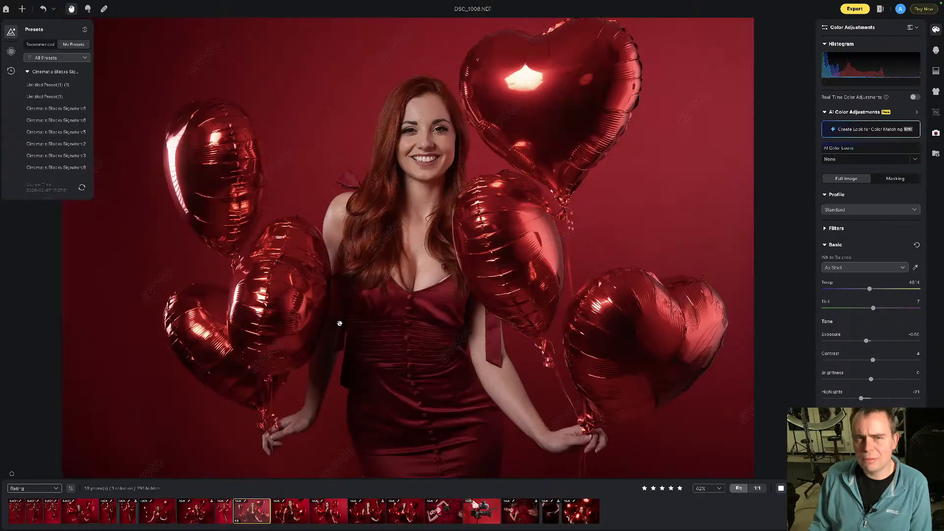
- Clear the rating filter to show all photos, and filter the project to exported photos only
{"action": "left_click", "coordinate": [34, 488]}
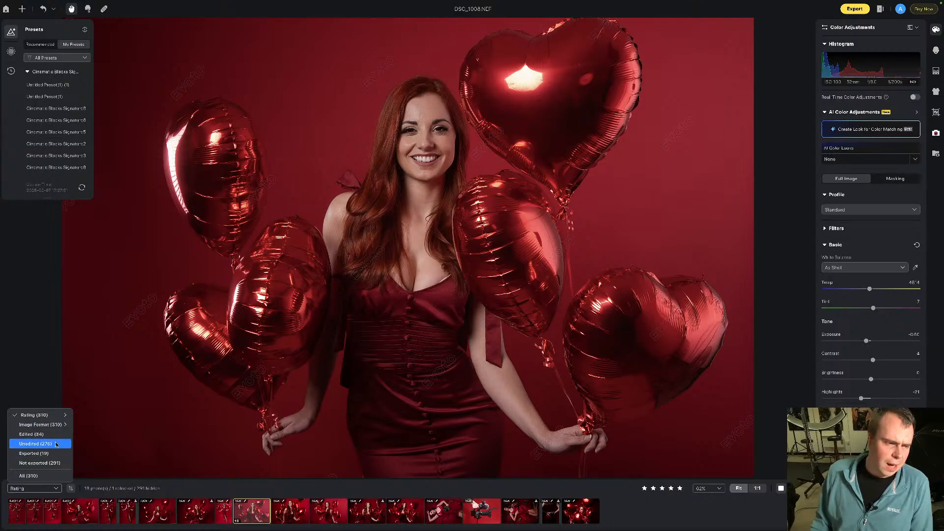
{"action": "left_click", "coordinate": [50, 476]}
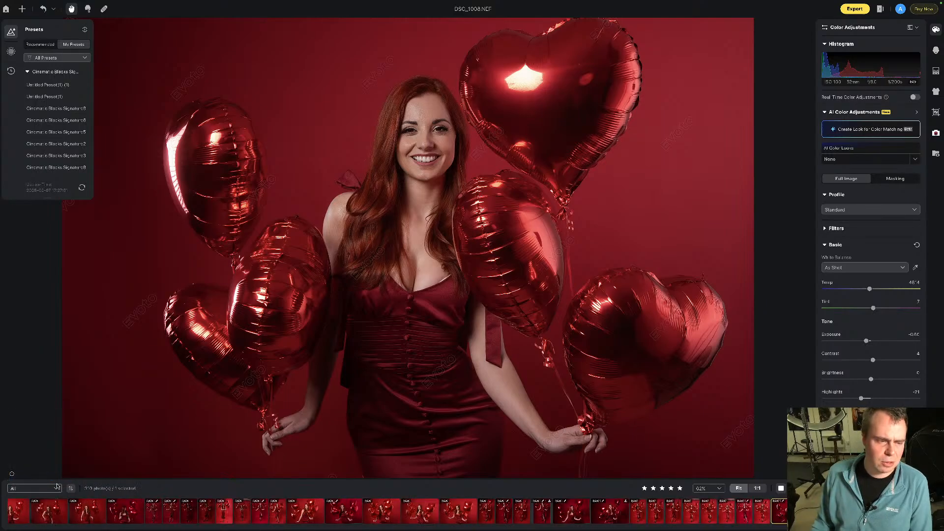
{"action": "left_click", "coordinate": [57, 487]}
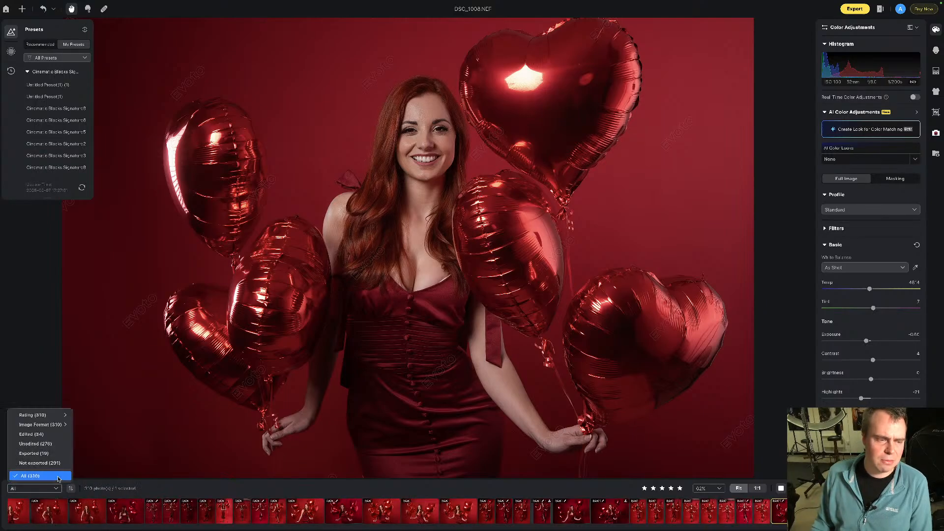
{"action": "left_click", "coordinate": [50, 453]}
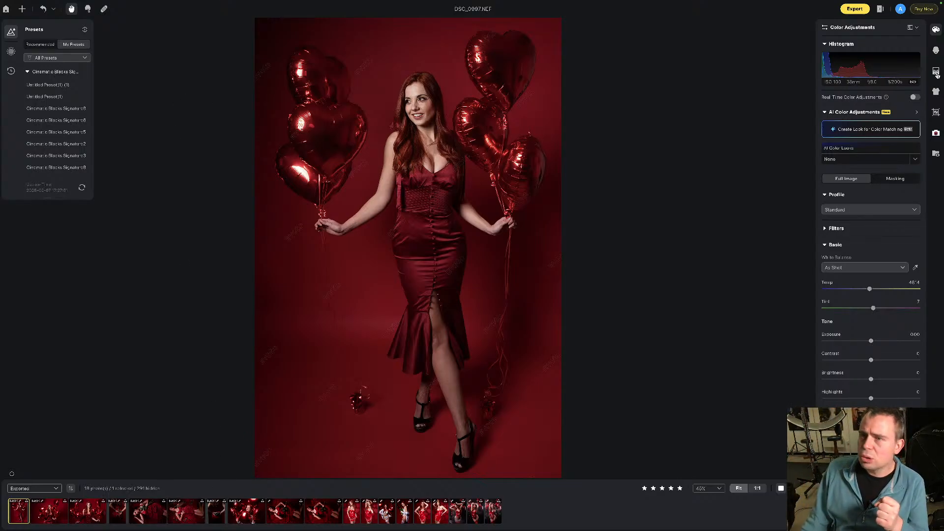
- Show the portrait retouching settings, apply the first Cinematic Blacks Signature preset to DSC_0997.NEF, and lower its strength well below 100
{"action": "left_click", "coordinate": [935, 51]}
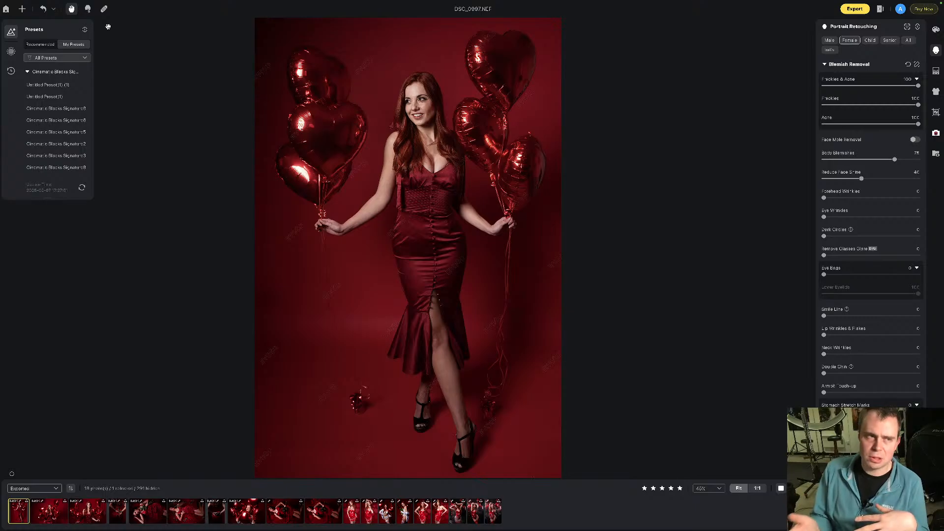
{"action": "left_click", "coordinate": [48, 110]}
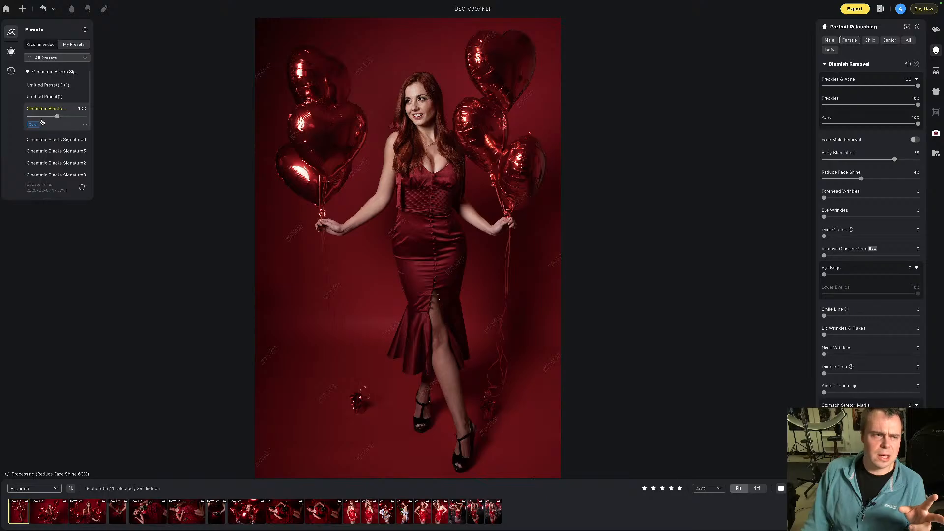
{"action": "mouse_move", "coordinate": [57, 116]}
{"action": "left_mouse_down"}
{"action": "mouse_move", "coordinate": [71, 117]}
{"action": "mouse_move", "coordinate": [42, 119]}
{"action": "left_mouse_up"}
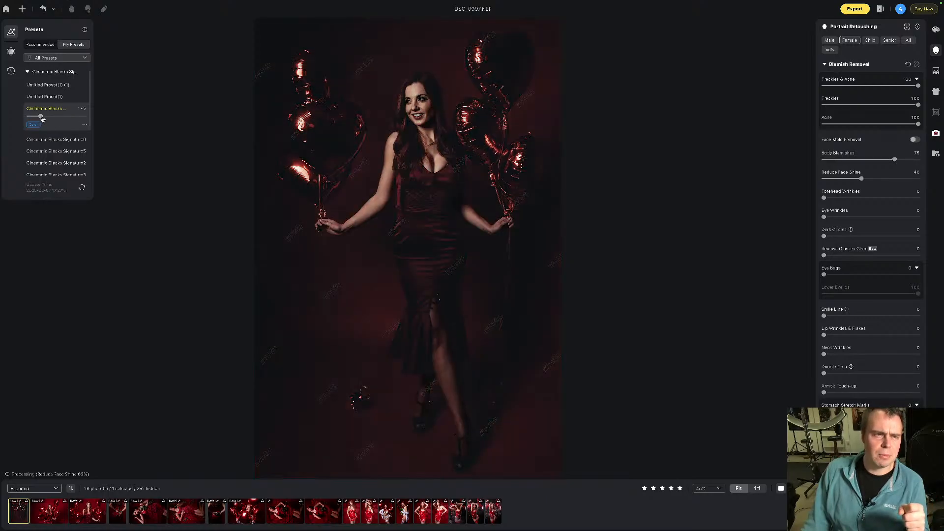
{"action": "mouse_move", "coordinate": [54, 144]}
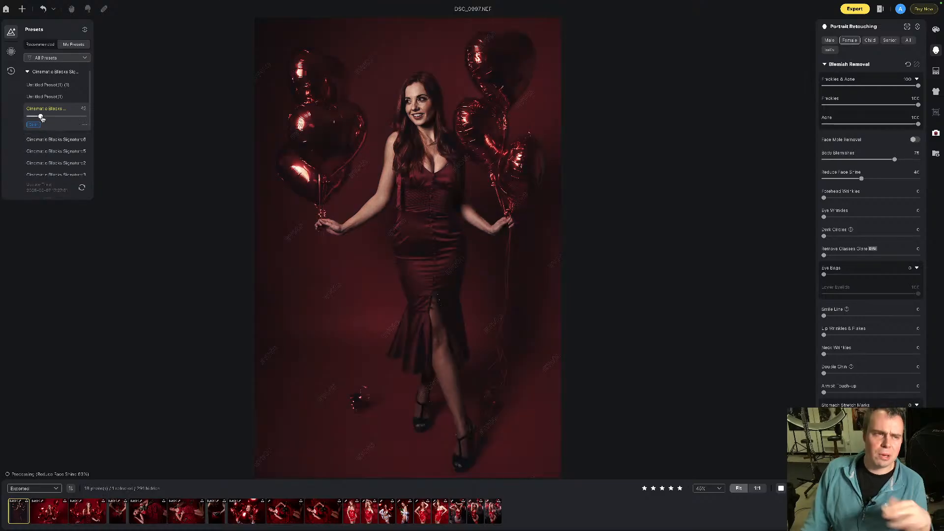
{"action": "mouse_move", "coordinate": [41, 117]}
{"action": "left_mouse_down"}
{"action": "mouse_move", "coordinate": [58, 119]}
{"action": "mouse_move", "coordinate": [37, 118]}
{"action": "left_mouse_up"}
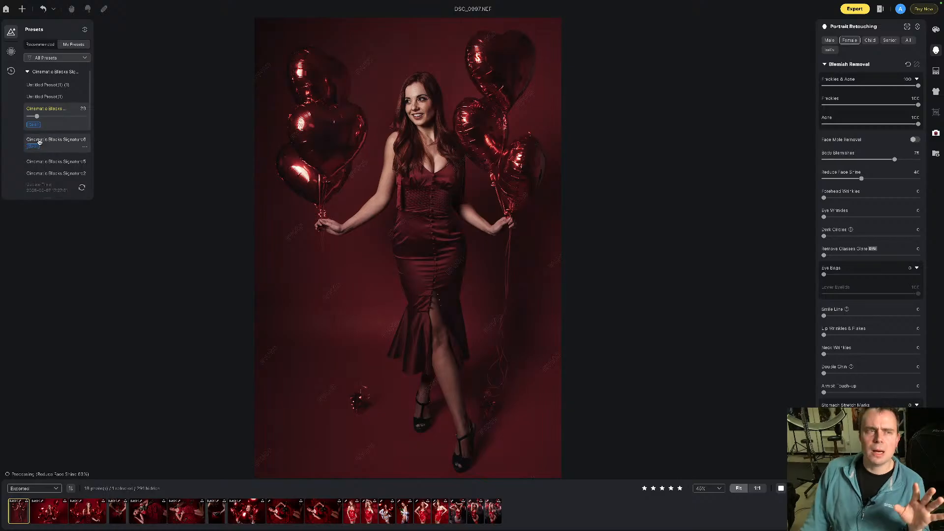
- Apply the second Cinematic Blacks Signature preset at its default strength and start a new preset named "Youytube live Evoto"
{"action": "left_click", "coordinate": [39, 140]}
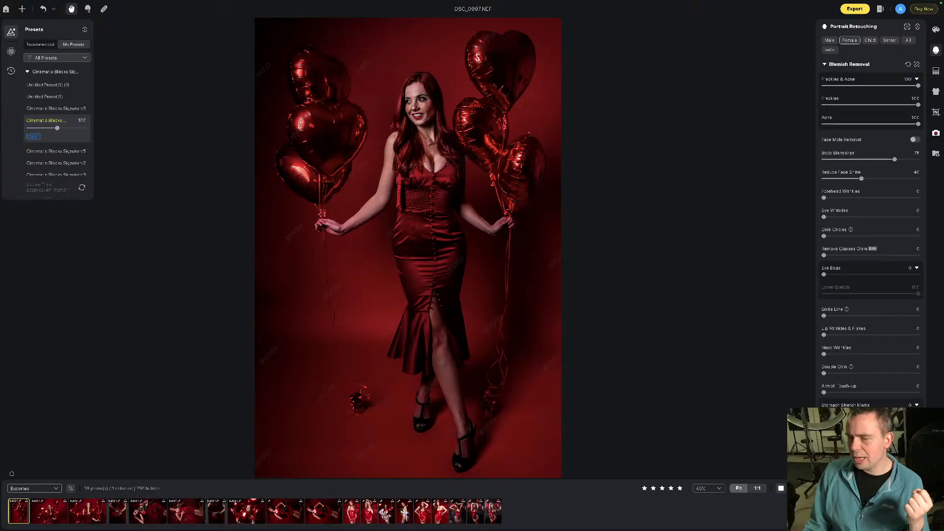
{"action": "left_click", "coordinate": [846, 466]}
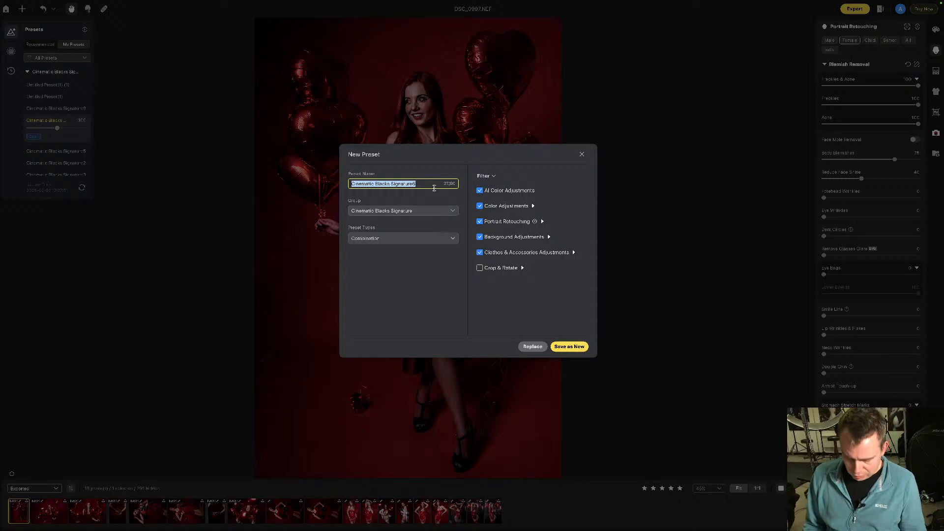
{"action": "key", "text": "BackSpace"}
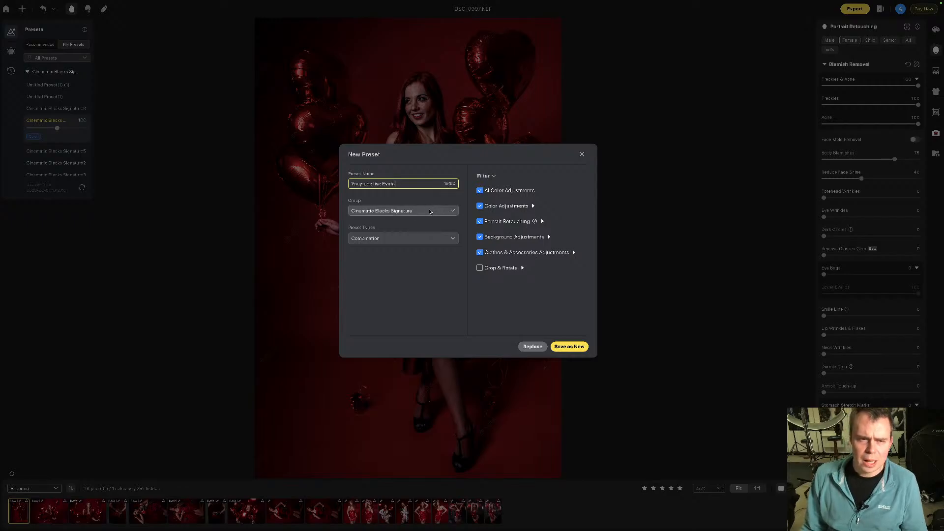
- Create a new preset group named "Youtube" and assign the new preset to it
{"action": "left_click", "coordinate": [428, 211]}
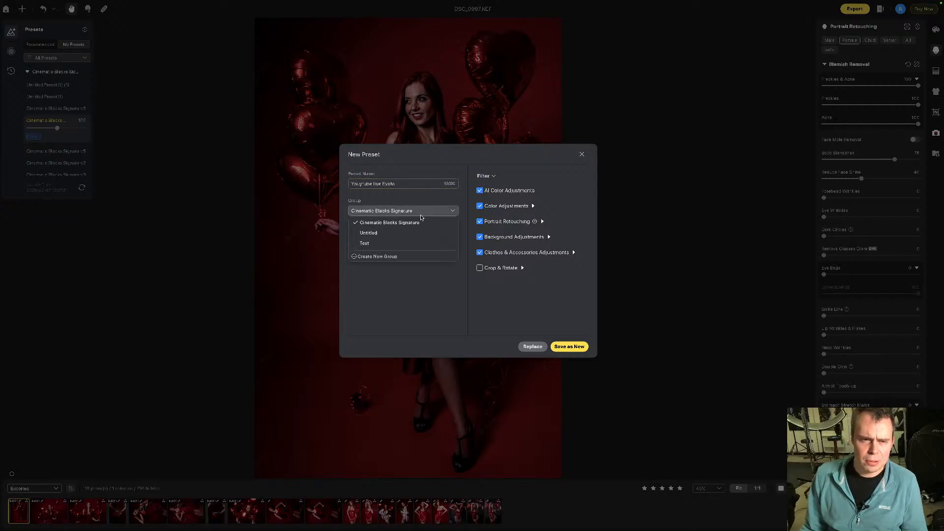
{"action": "left_click", "coordinate": [409, 256]}
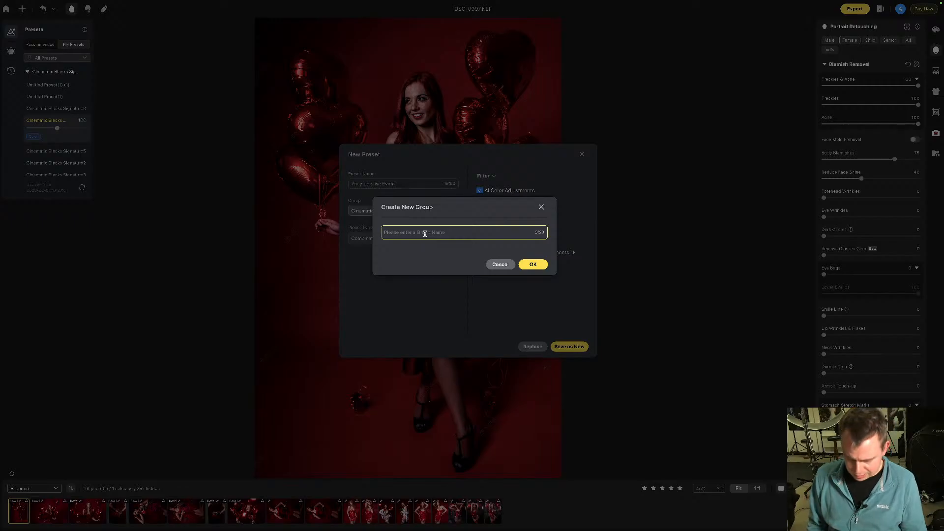
{"action": "type", "text": "Yuotube"}
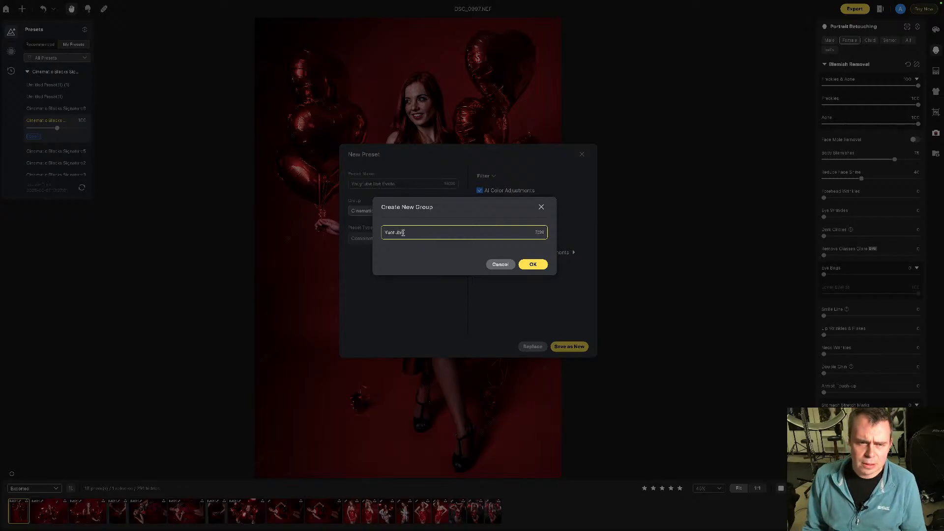
{"action": "left_click_drag", "start_coordinate": [409, 232], "coordinate": [383, 231]}
{"action": "type", "text": "Y"}
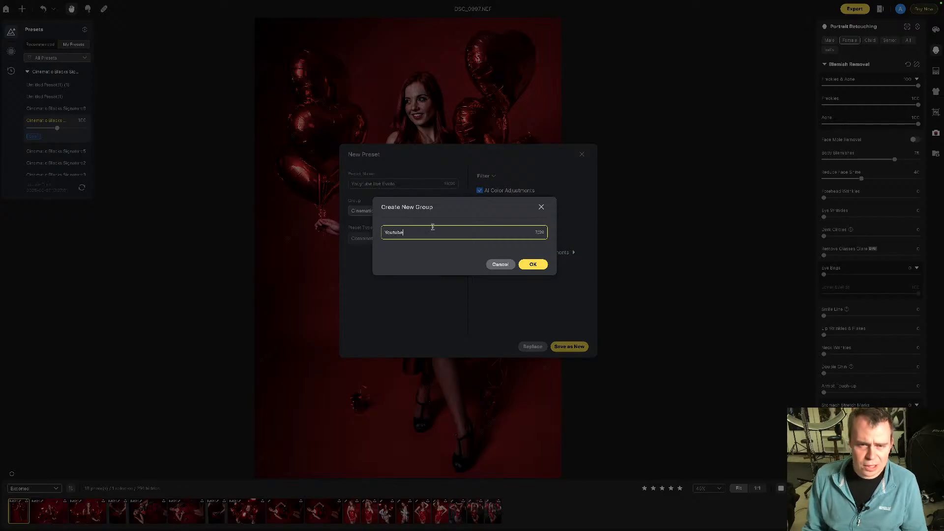
{"action": "type", "text": "outube"}
{"action": "left_click", "coordinate": [533, 264]}
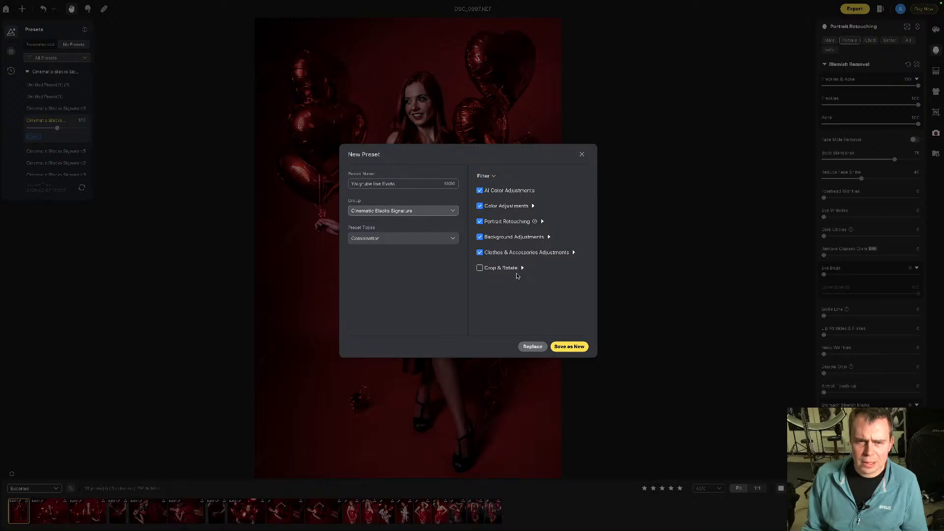
- Review the Color Adjustments and Portrait Retouching settings included in the preset, keep them all enabled, and save it as a new preset
{"action": "left_click", "coordinate": [480, 252]}
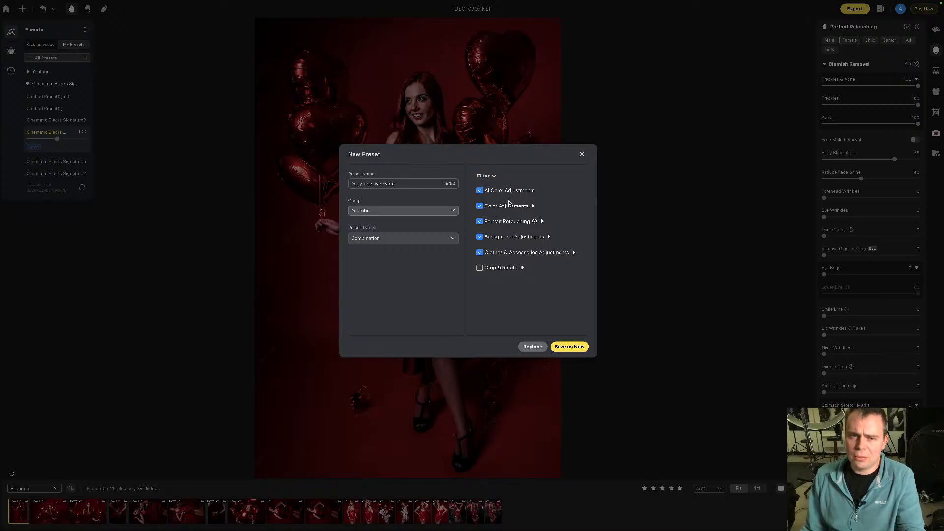
{"action": "left_click", "coordinate": [532, 206]}
{"action": "left_click", "coordinate": [541, 262]}
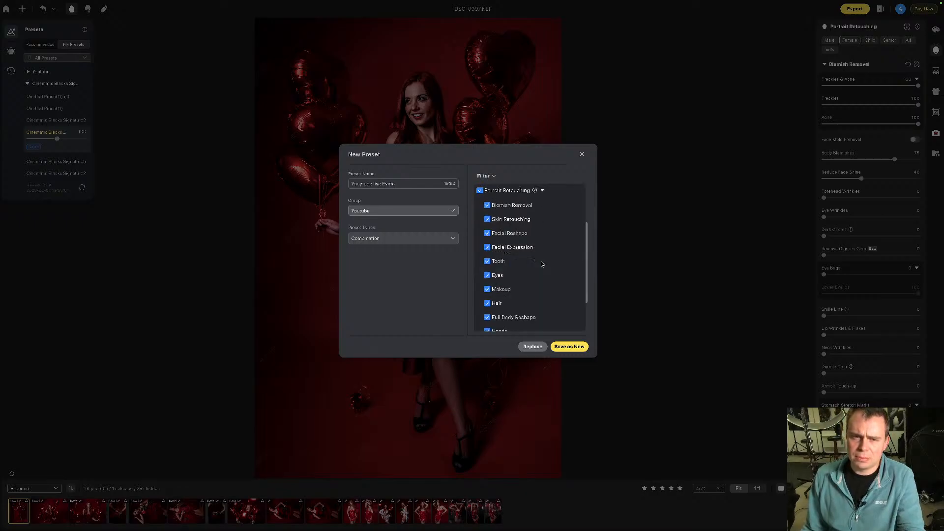
{"action": "scroll", "coordinate": [505, 247], "scroll_direction": "down", "scroll_amount": 2}
{"action": "scroll", "coordinate": [505, 245], "scroll_direction": "up", "scroll_amount": 5}
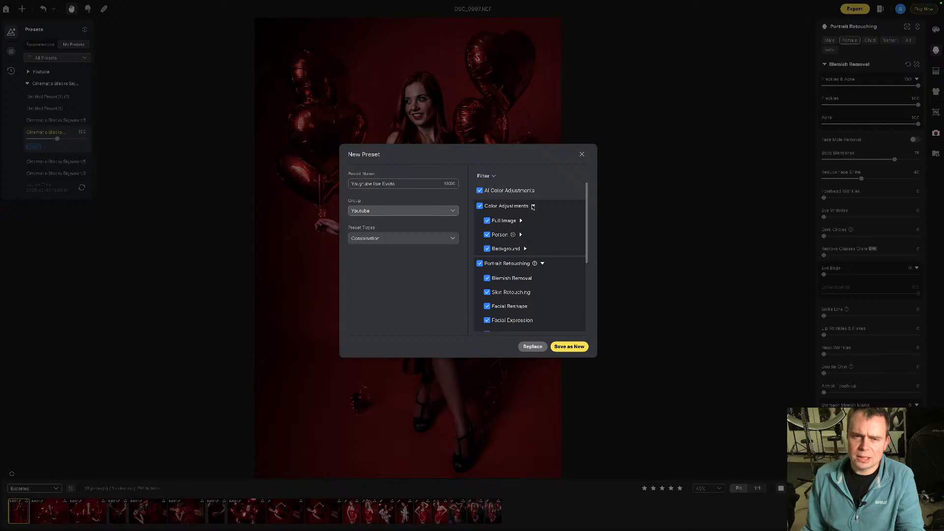
{"action": "left_click", "coordinate": [532, 206]}
{"action": "left_click", "coordinate": [542, 222]}
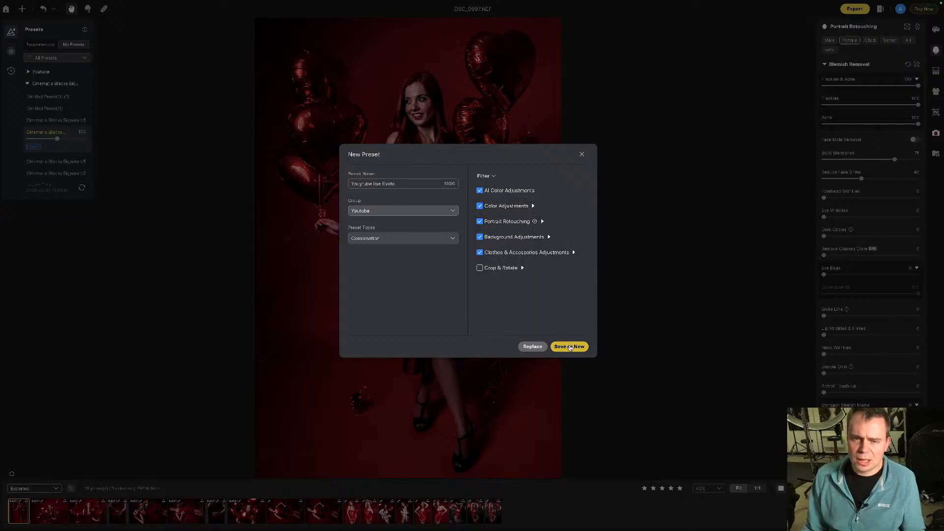
{"action": "left_click", "coordinate": [570, 347]}
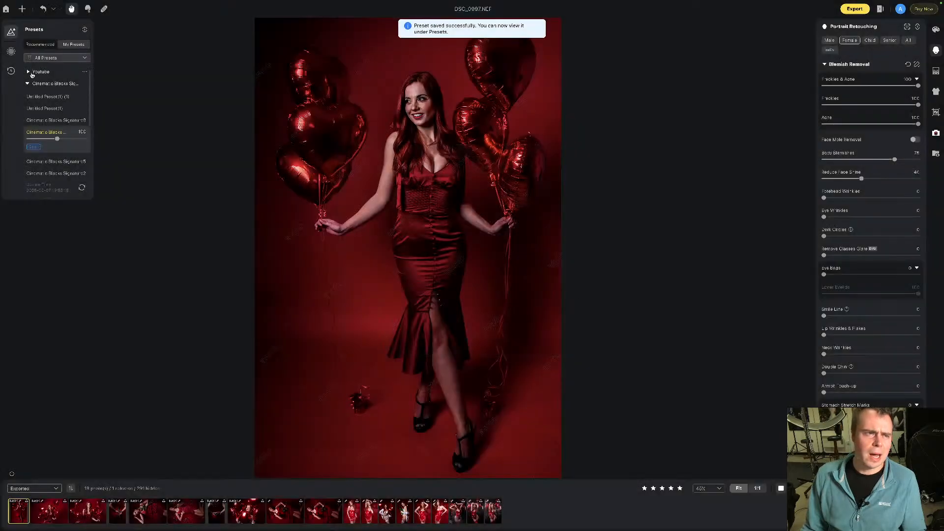
- Apply the saved "Youytube live Evoto" preset from the Youtube group to the photo and show its color adjustments
{"action": "left_click", "coordinate": [29, 73]}
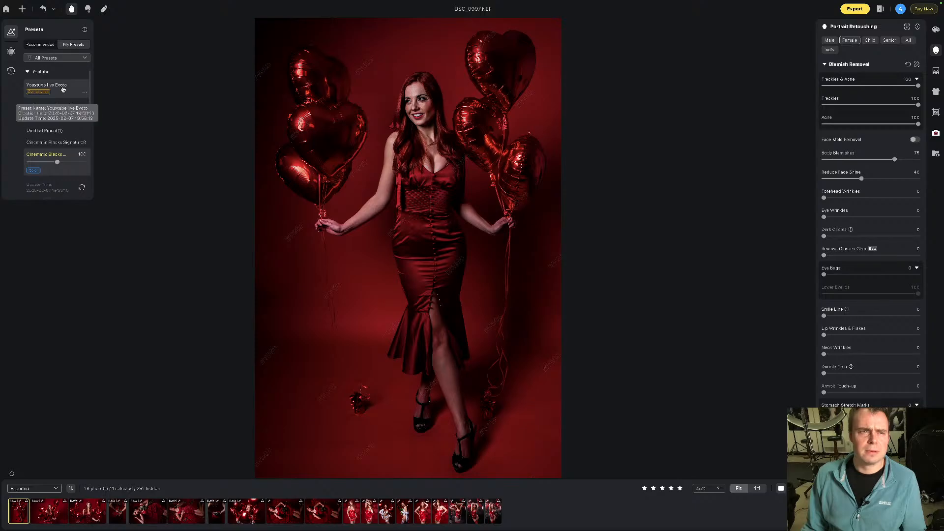
{"action": "left_click", "coordinate": [68, 87]}
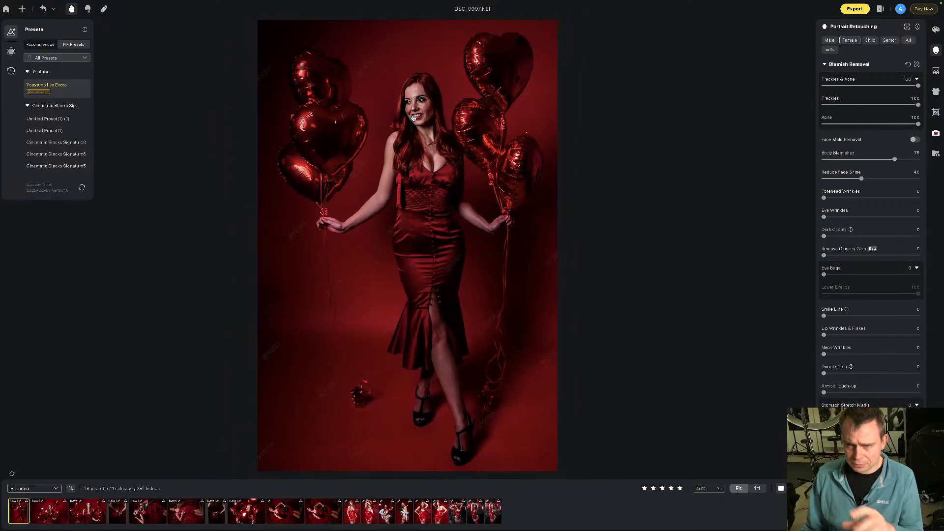
{"action": "left_click", "coordinate": [935, 29]}
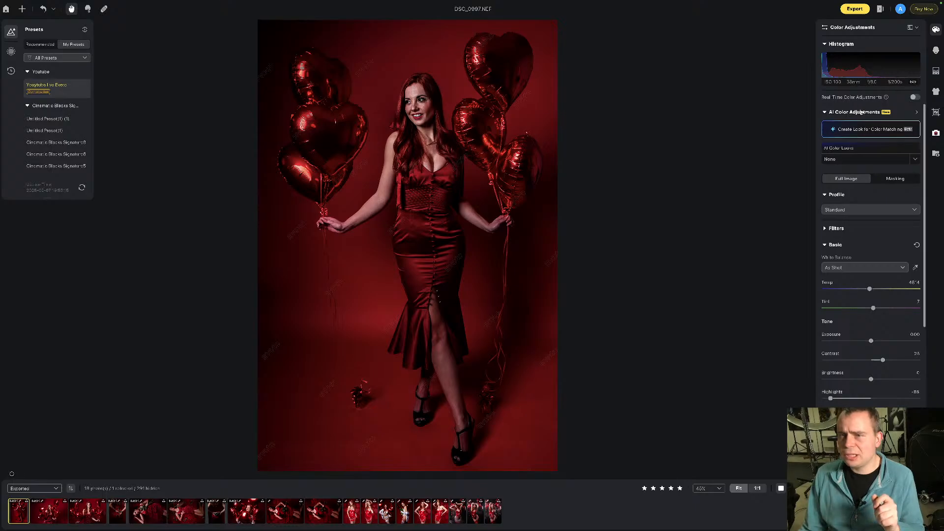
- Warm the photo's temperature to 5345, reduce the contrast to 11 and raise the exposure to 0.50
{"action": "left_click_drag", "start_coordinate": [869, 289], "coordinate": [874, 290]}
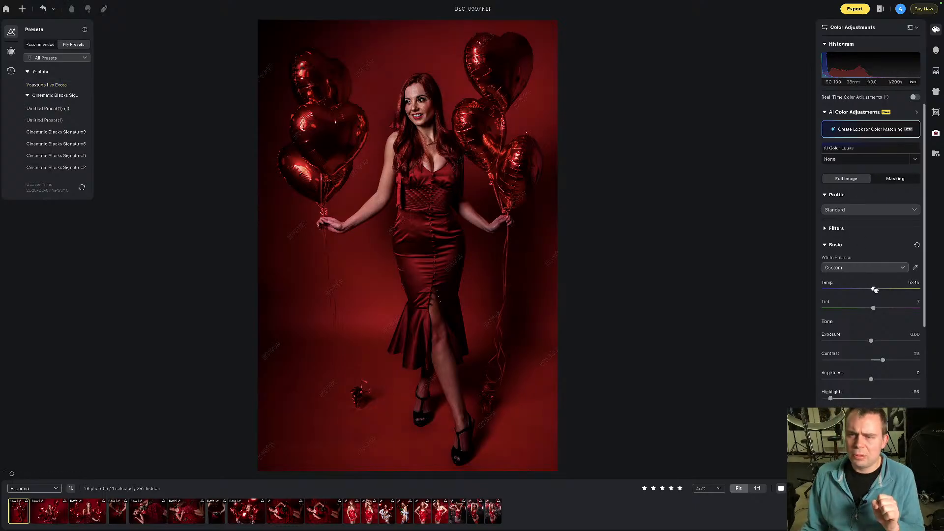
{"action": "left_click_drag", "start_coordinate": [883, 360], "coordinate": [876, 341]}
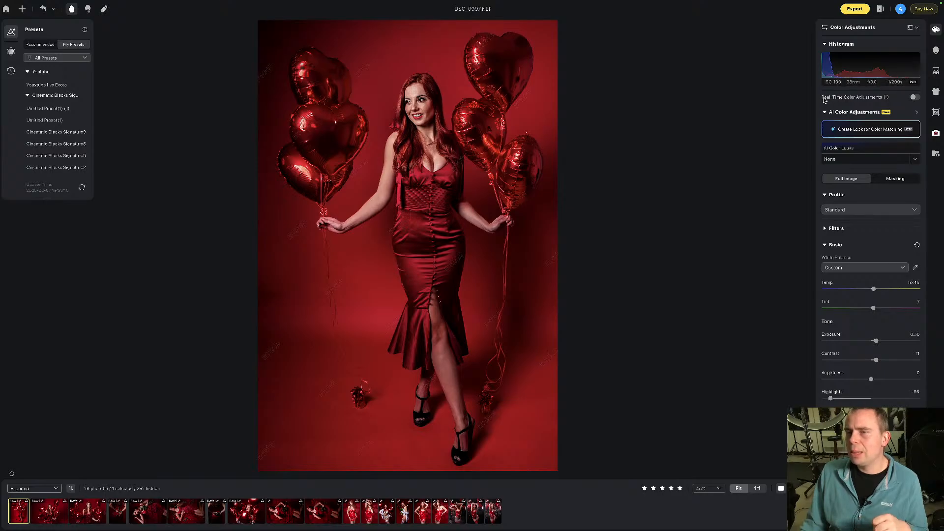
- Compare the close-up of the woman's face with Real Time Color Adjustments switched on and off, leaving it off
{"action": "left_click", "coordinate": [915, 97]}
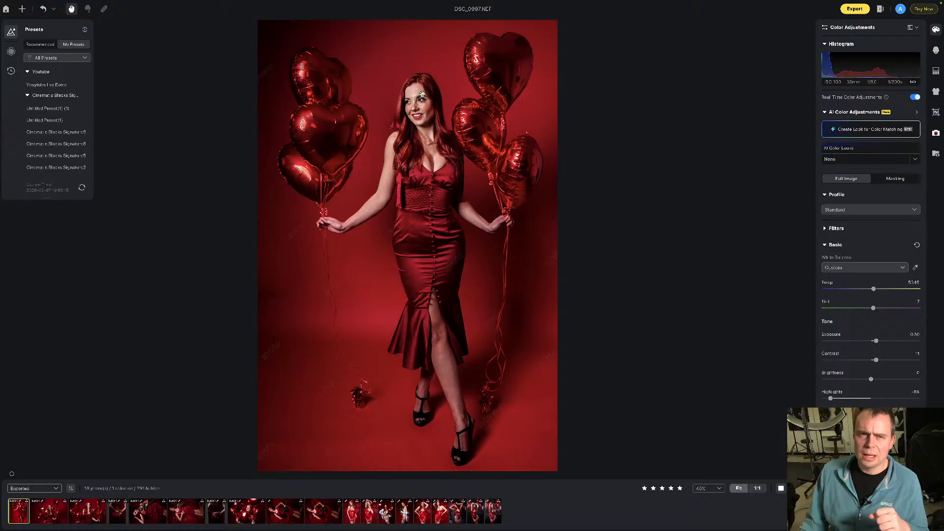
{"action": "scroll", "coordinate": [421, 95], "scroll_direction": "up", "scroll_amount": 5}
{"action": "scroll", "coordinate": [420, 95], "scroll_direction": "up", "scroll_amount": 1}
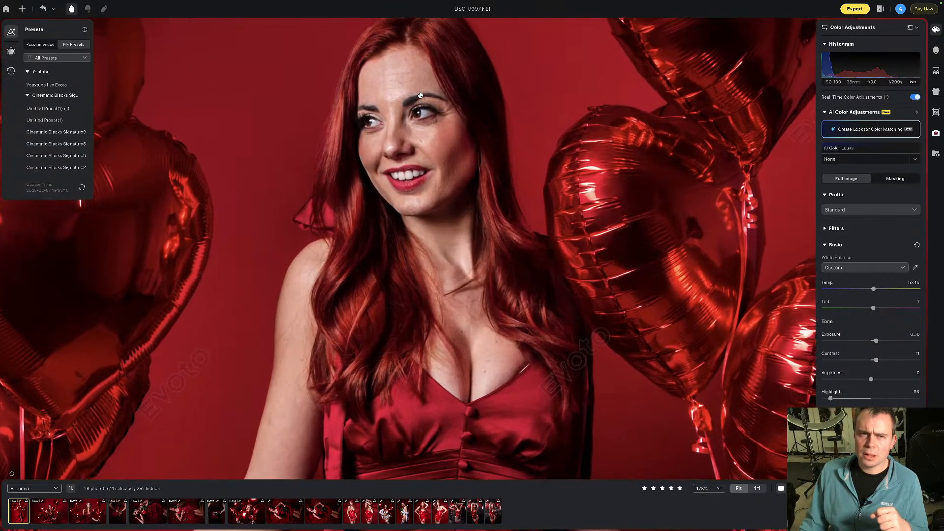
{"action": "left_click", "coordinate": [936, 51]}
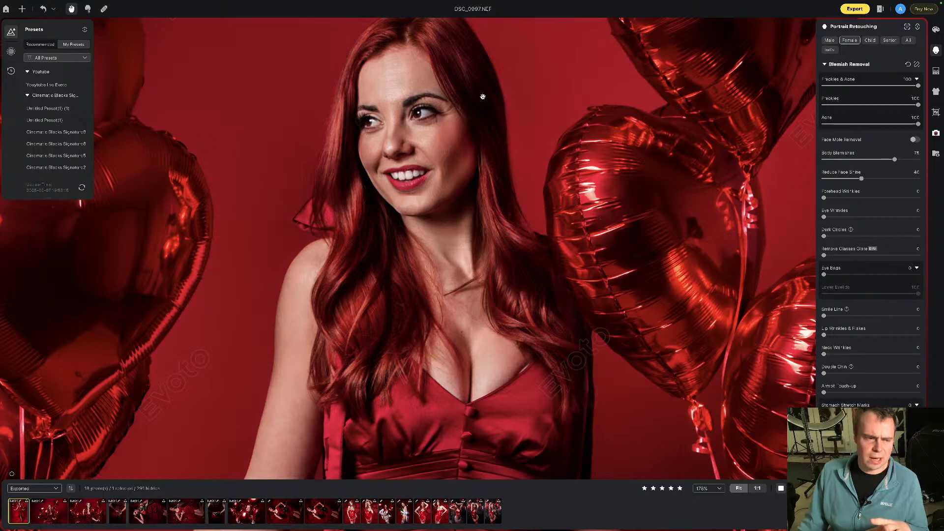
{"action": "left_click", "coordinate": [936, 53]}
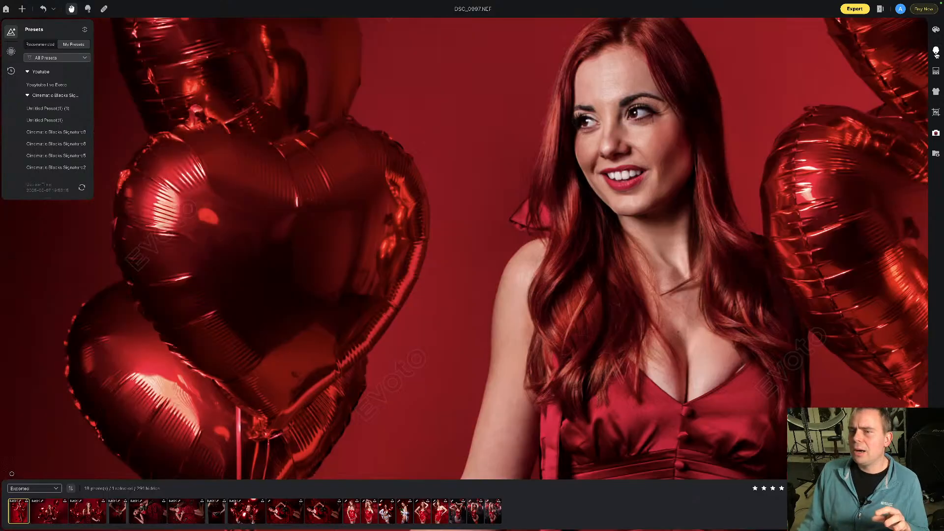
{"action": "left_click", "coordinate": [936, 29]}
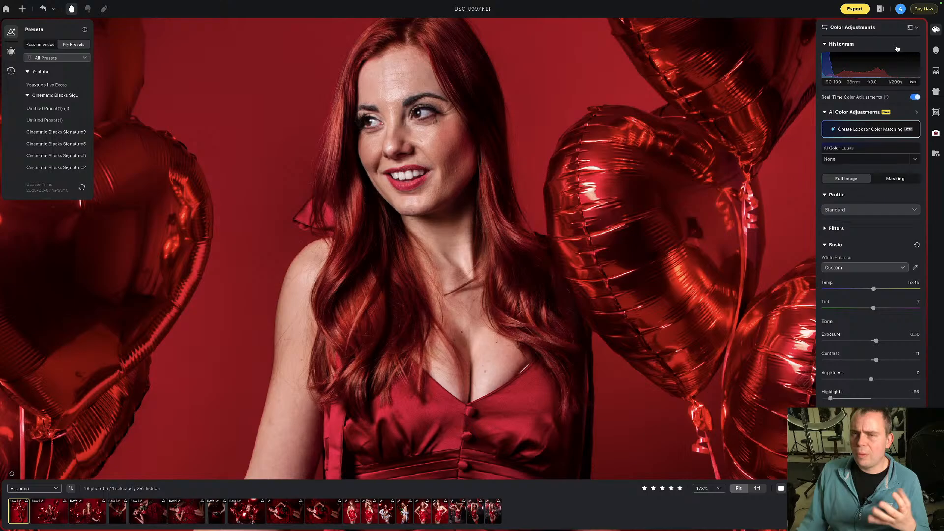
{"action": "left_click", "coordinate": [915, 97]}
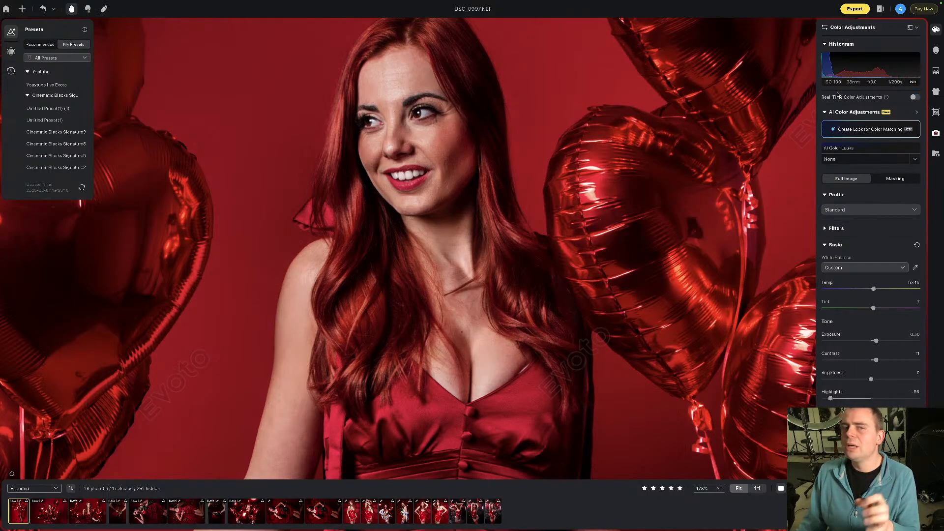
{"action": "left_click", "coordinate": [914, 98]}
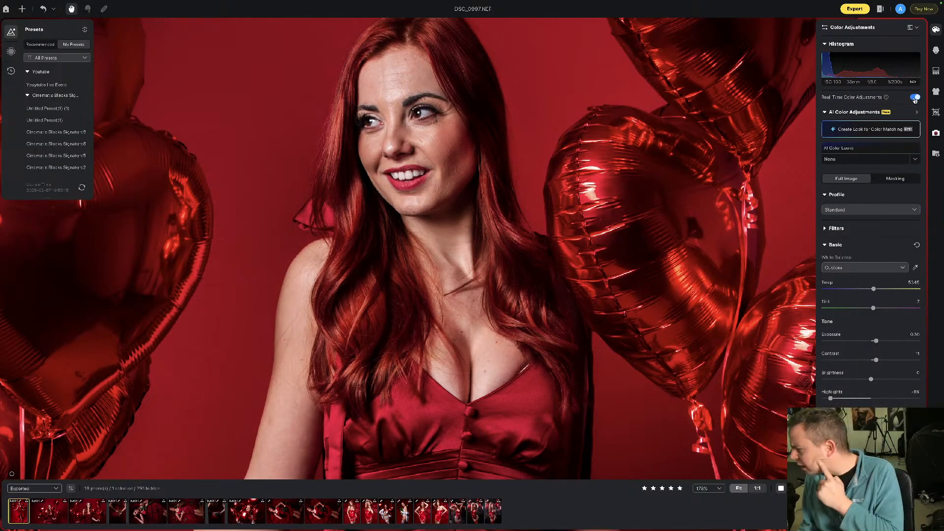
{"action": "left_click", "coordinate": [914, 97]}
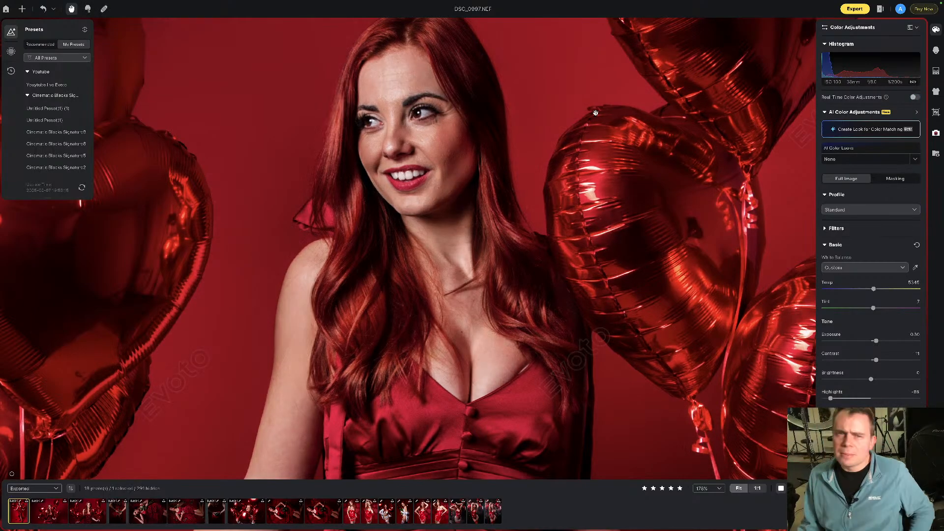
- Try to remove the dark patches on the red backdrop beside the balloon strings with the Spot Healing Brush, and discard the changes
{"action": "scroll", "coordinate": [590, 142], "scroll_direction": "down", "scroll_amount": 3}
{"action": "scroll", "coordinate": [590, 143], "scroll_direction": "down", "scroll_amount": 5}
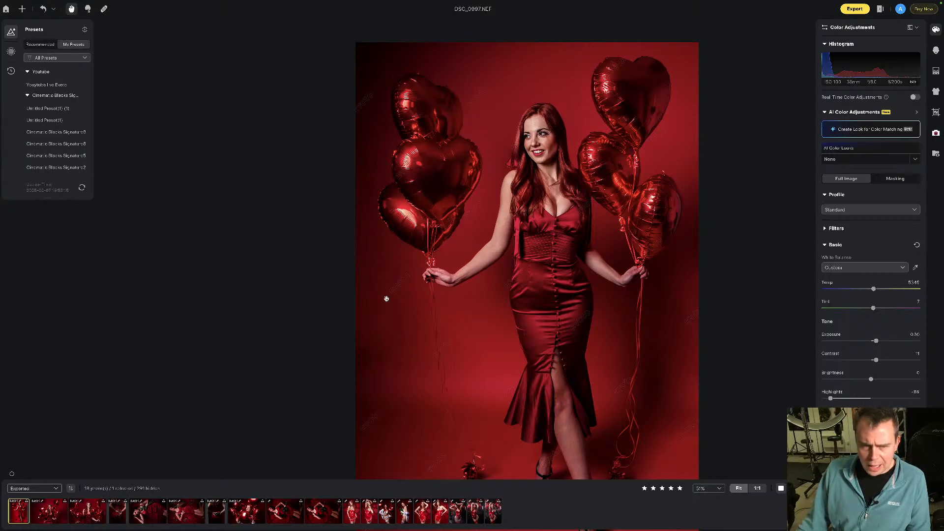
{"action": "scroll", "coordinate": [391, 370], "scroll_direction": "up", "scroll_amount": 5}
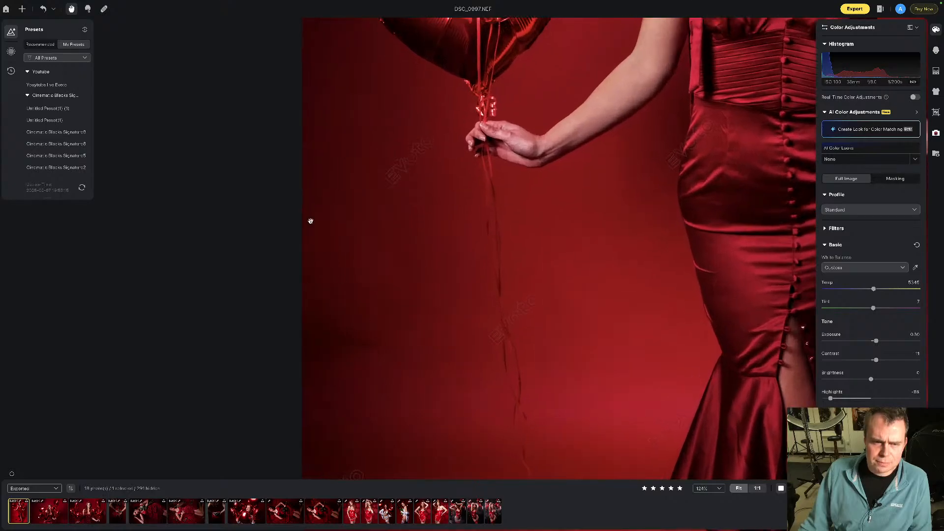
{"action": "key", "text": "j"}
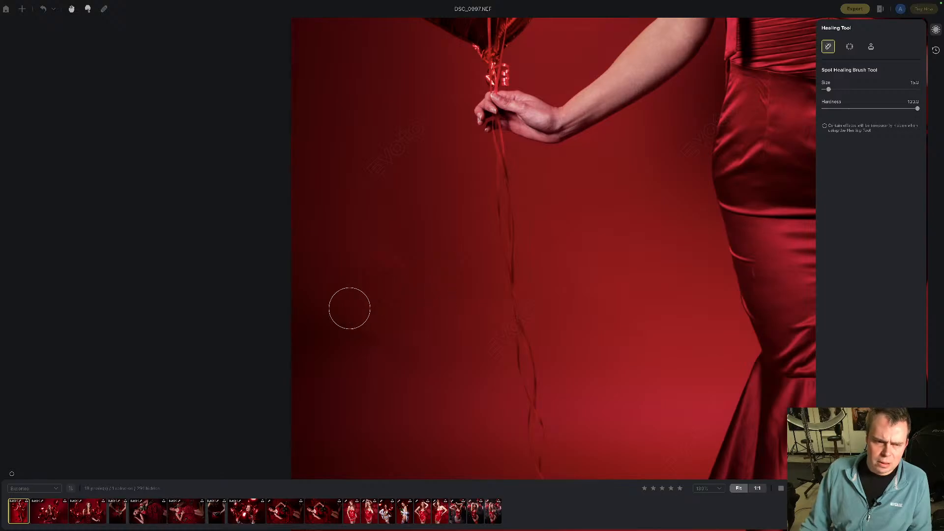
{"action": "left_click_drag", "start_coordinate": [327, 312], "coordinate": [375, 326]}
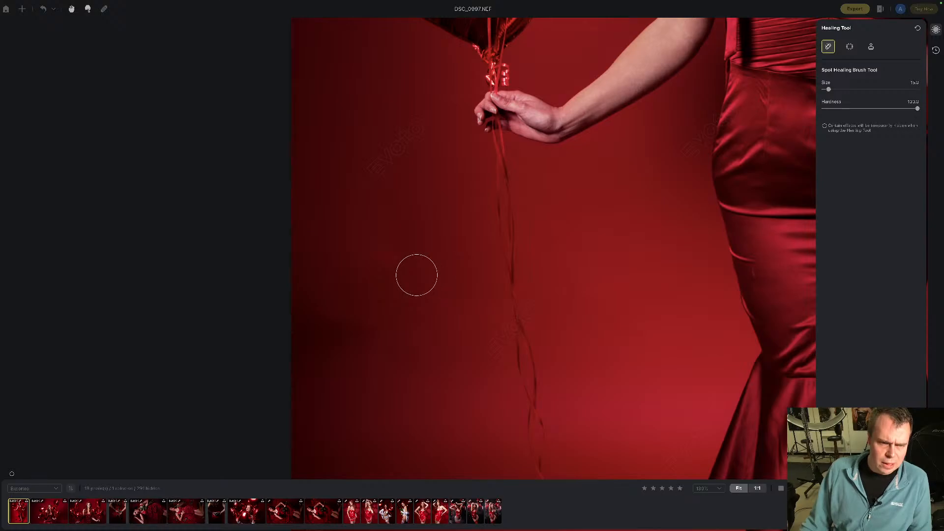
{"action": "left_click_drag", "start_coordinate": [384, 271], "coordinate": [419, 272]}
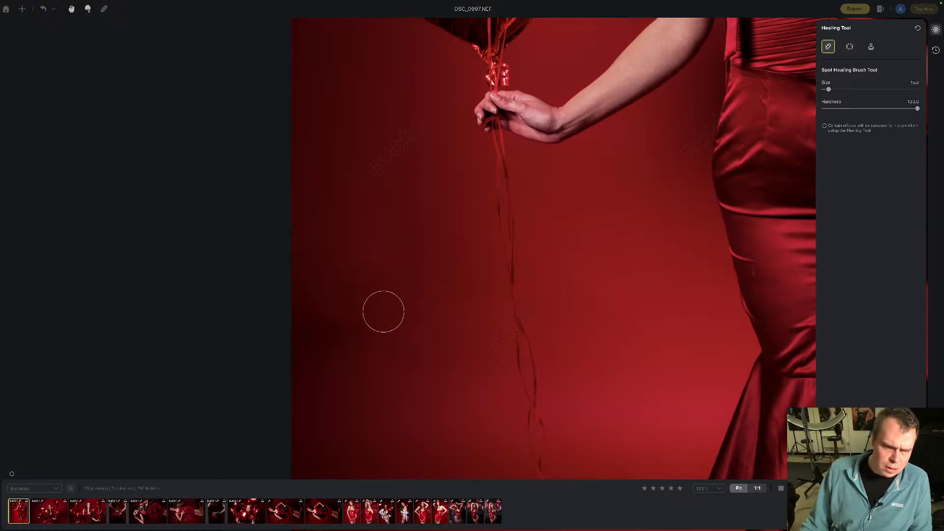
{"action": "left_click_drag", "start_coordinate": [371, 331], "coordinate": [322, 304]}
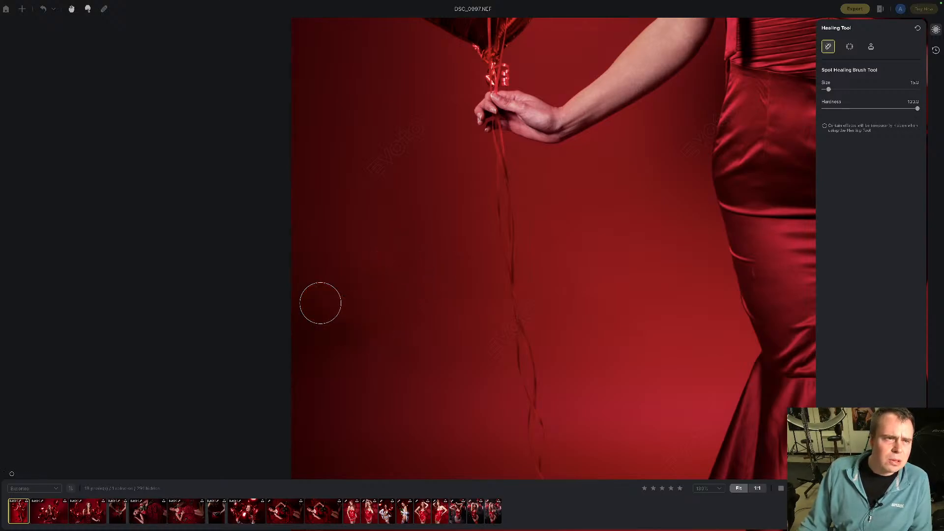
{"action": "left_click", "coordinate": [105, 6]}
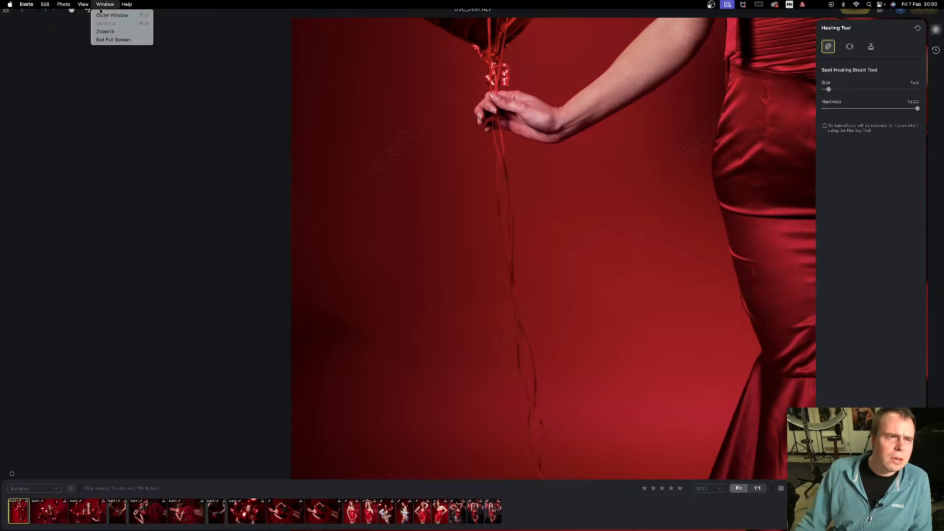
{"action": "left_click", "coordinate": [78, 15]}
{"action": "left_click", "coordinate": [88, 11]}
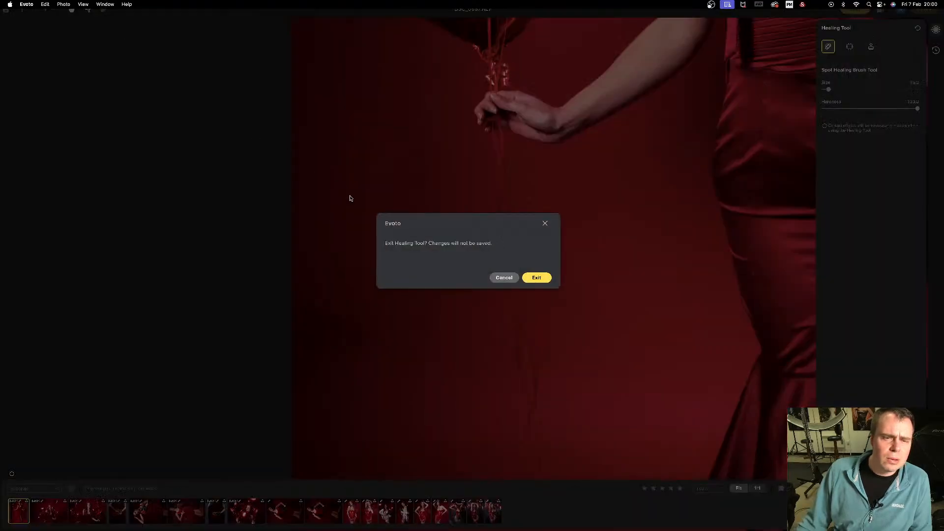
{"action": "left_click", "coordinate": [531, 276]}
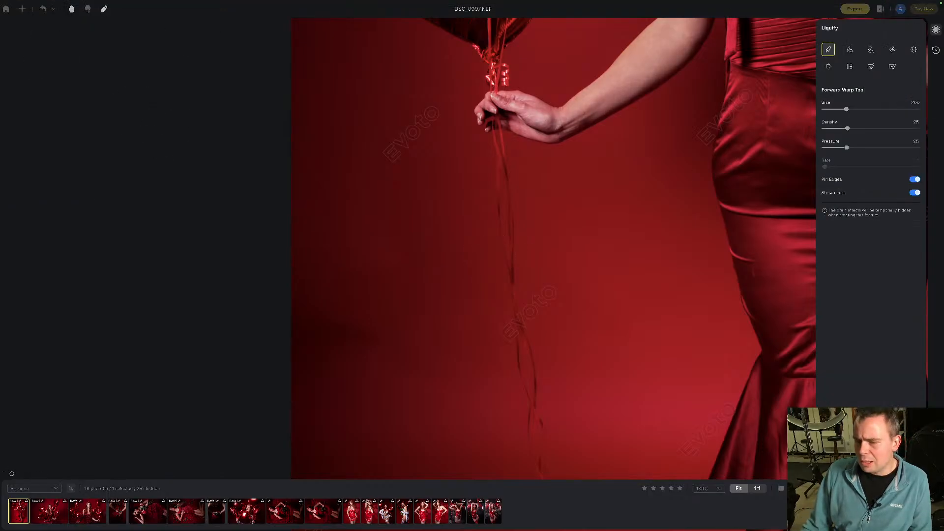
- Retry the Spot Healing Brush over the dark backdrop patches near the photo's edge, and leave the Healing Tool
{"action": "left_click", "coordinate": [104, 9]}
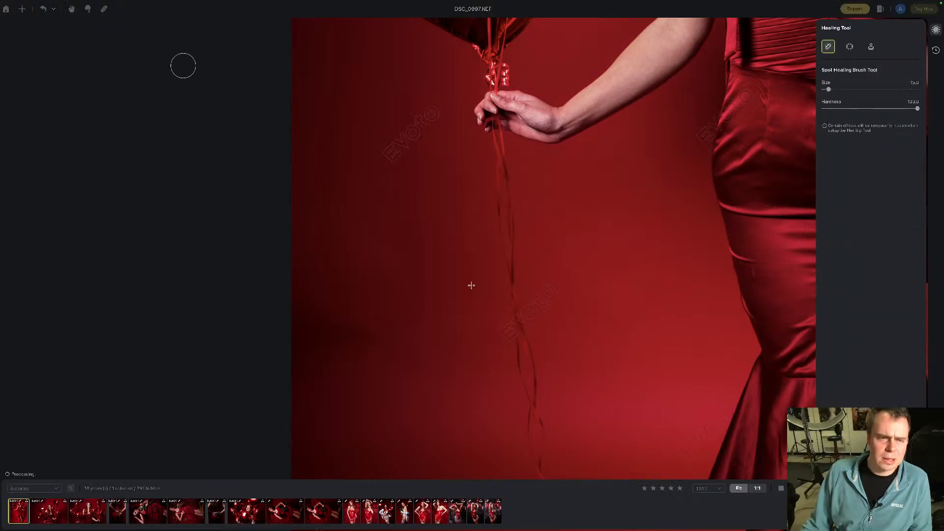
{"action": "left_click", "coordinate": [379, 339]}
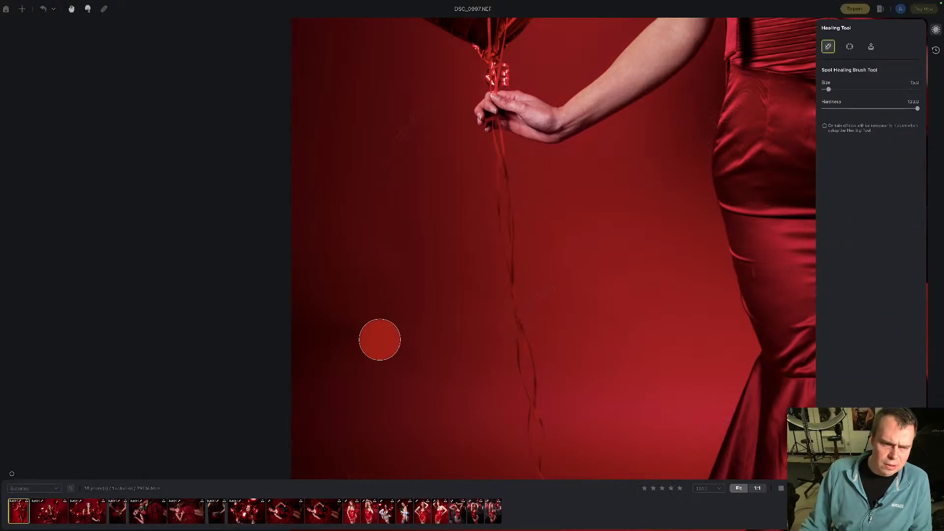
{"action": "mouse_move", "coordinate": [380, 339]}
{"action": "left_mouse_down"}
{"action": "mouse_move", "coordinate": [330, 322]}
{"action": "mouse_move", "coordinate": [331, 344]}
{"action": "left_mouse_up"}
{"action": "left_click_drag", "start_coordinate": [368, 353], "coordinate": [379, 350]}
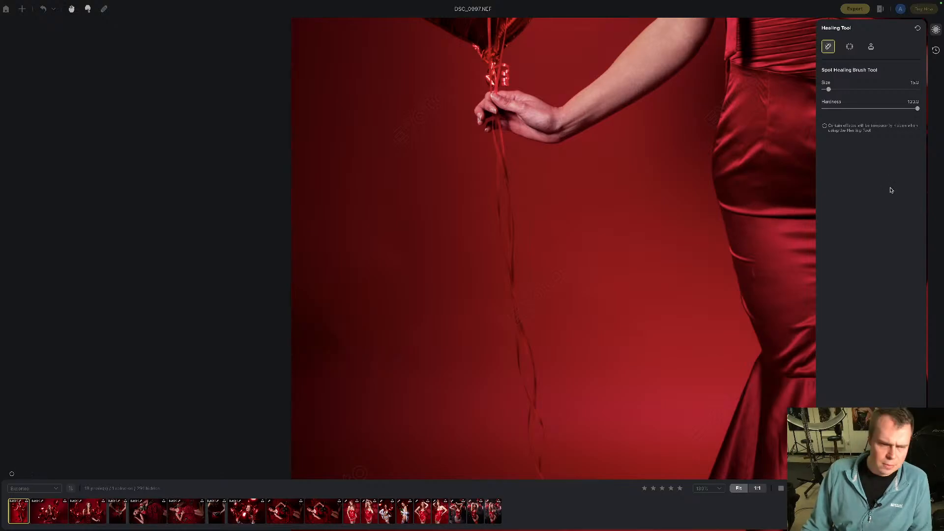
{"action": "left_click_drag", "start_coordinate": [354, 238], "coordinate": [417, 272]}
{"action": "left_click_drag", "start_coordinate": [321, 331], "coordinate": [418, 346]}
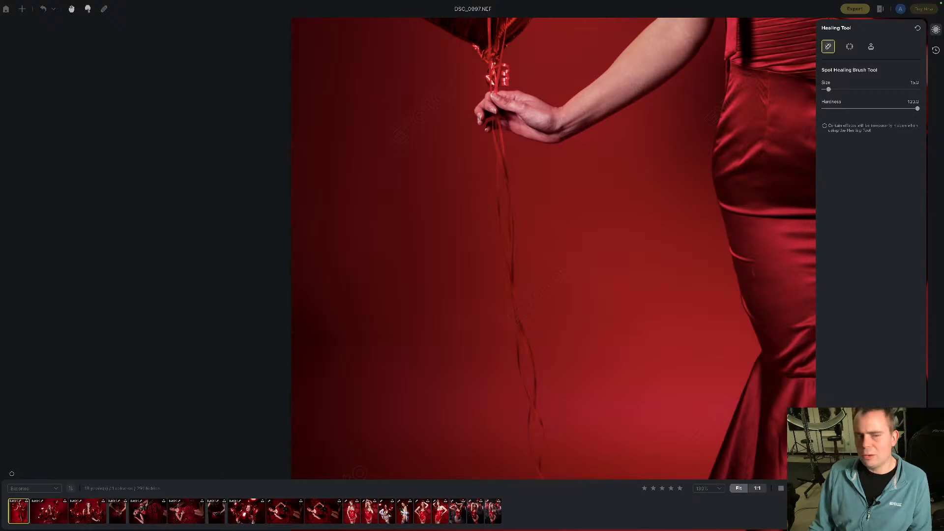
{"action": "key", "text": "Escape"}
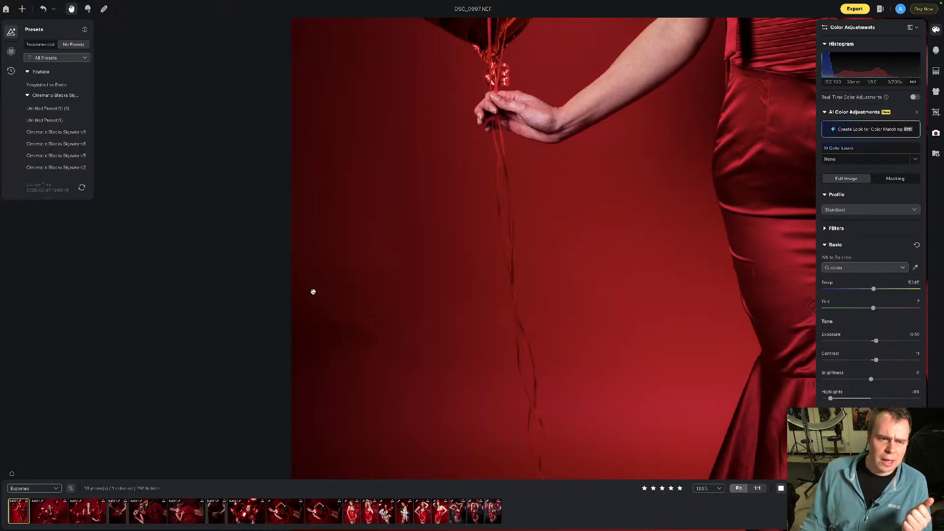
- Open the Youtube Live project and view its third photo, the red-haired portrait against the dark backdrop
{"action": "scroll", "coordinate": [552, 266], "scroll_direction": "down", "scroll_amount": 6}
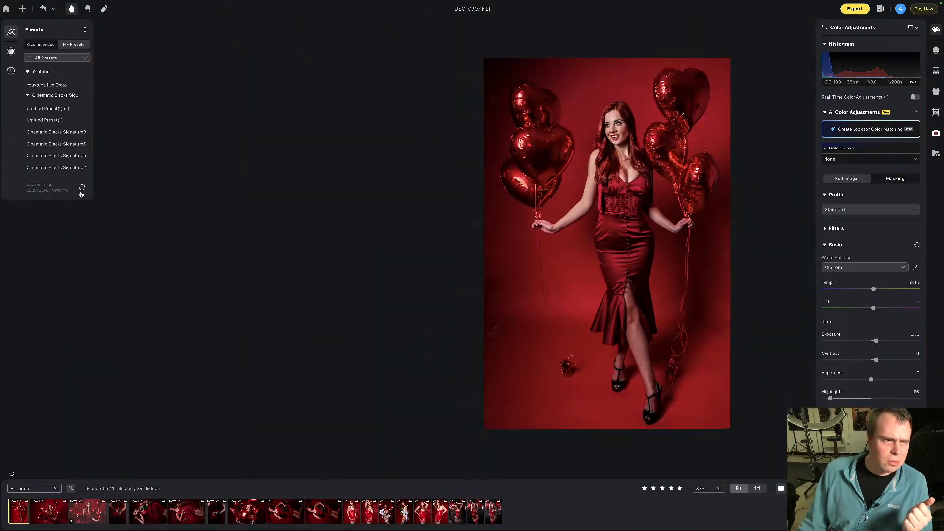
{"action": "left_click", "coordinate": [6, 9]}
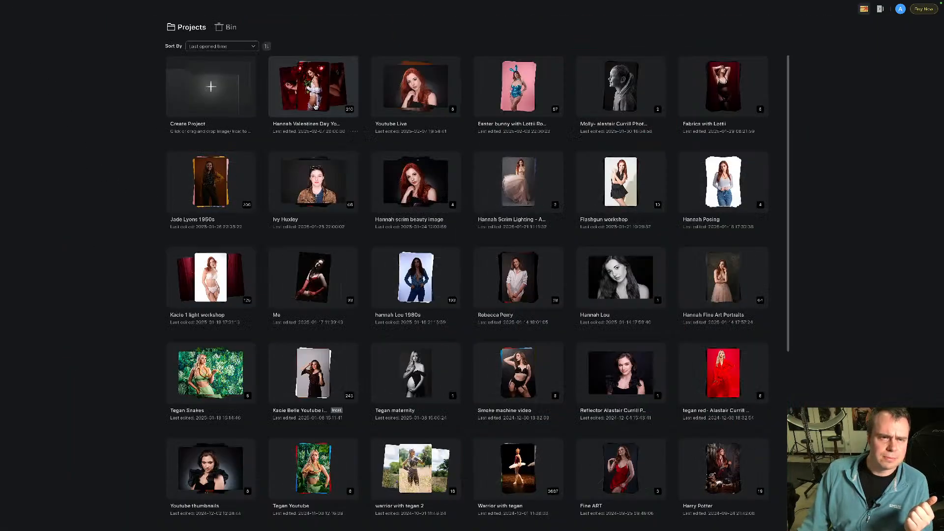
{"action": "left_click", "coordinate": [412, 102]}
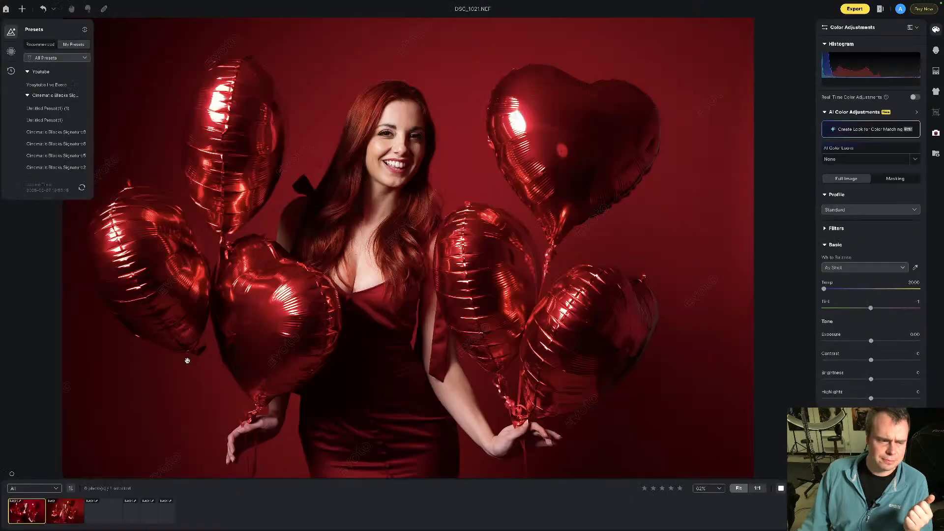
{"action": "left_click", "coordinate": [104, 511]}
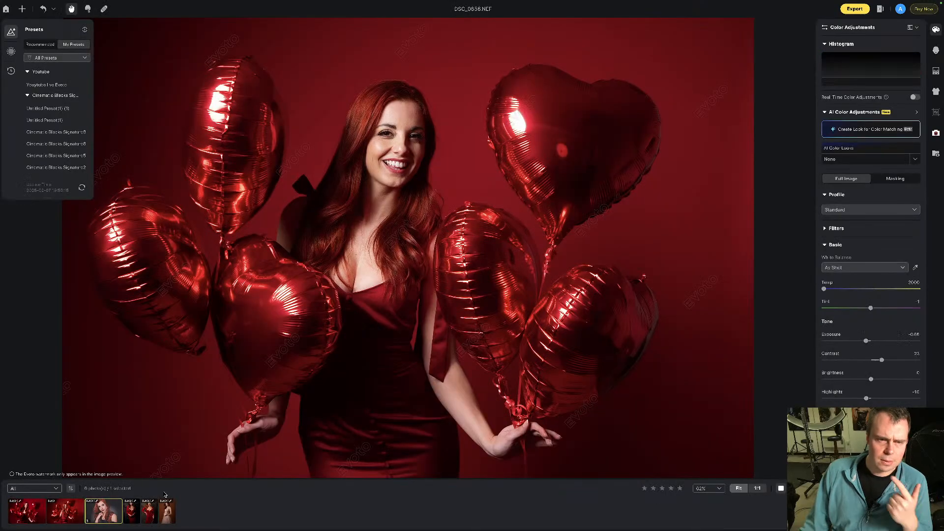
{"action": "scroll", "coordinate": [354, 425], "scroll_direction": "down", "scroll_amount": 5}
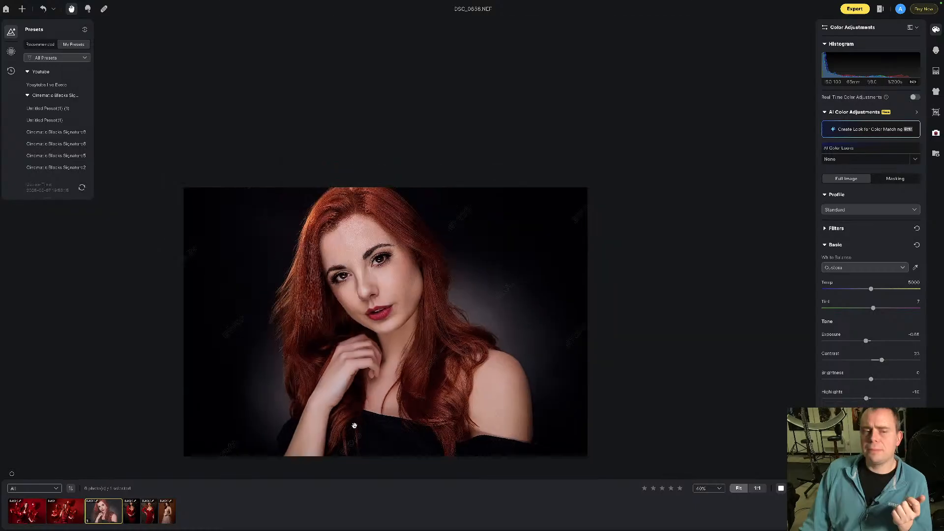
{"action": "left_click_drag", "start_coordinate": [413, 348], "coordinate": [476, 219]}
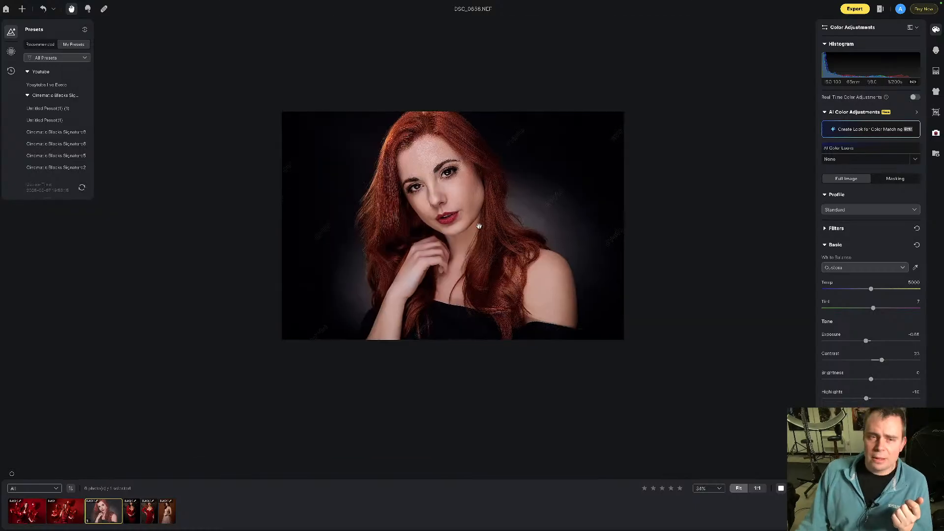
{"action": "scroll", "coordinate": [477, 219], "scroll_direction": "up", "scroll_amount": 3}
{"action": "scroll", "coordinate": [468, 229], "scroll_direction": "up", "scroll_amount": 1}
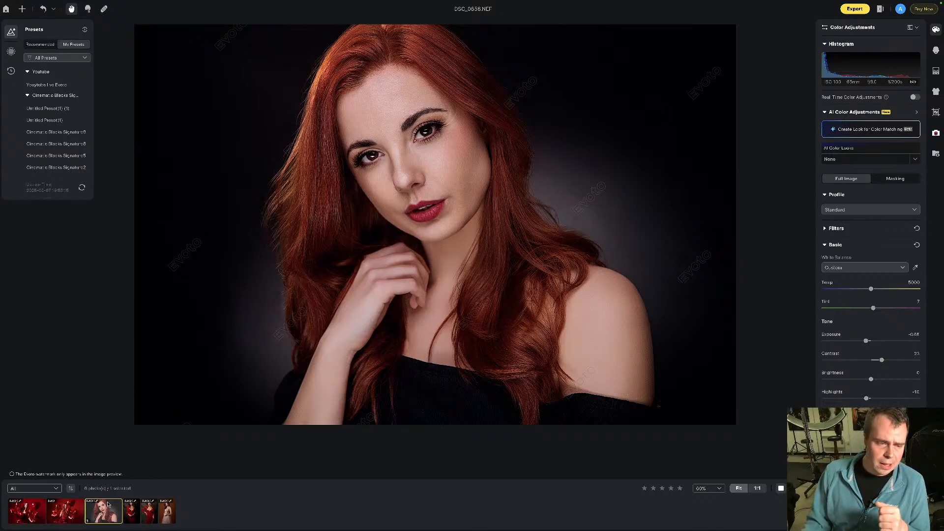
- Go to the next photo, showing the woman in the red dress, and raise its exposure to 0.25
{"action": "key", "text": "Right"}
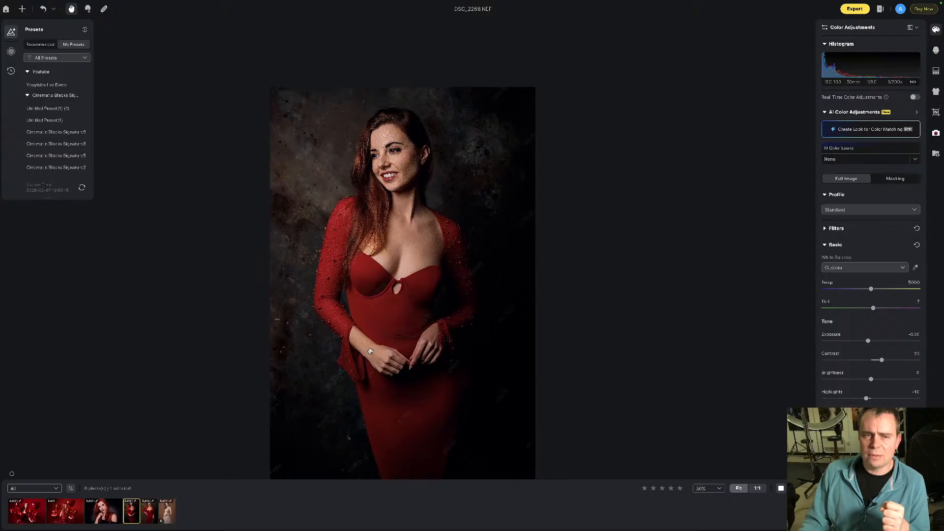
{"action": "left_click_drag", "start_coordinate": [480, 219], "coordinate": [487, 167]}
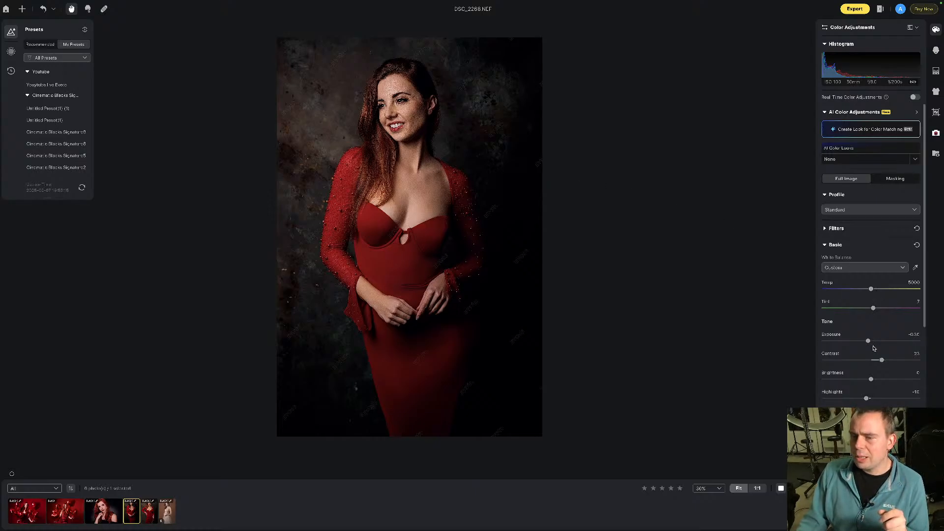
{"action": "left_click_drag", "start_coordinate": [869, 341], "coordinate": [873, 341]}
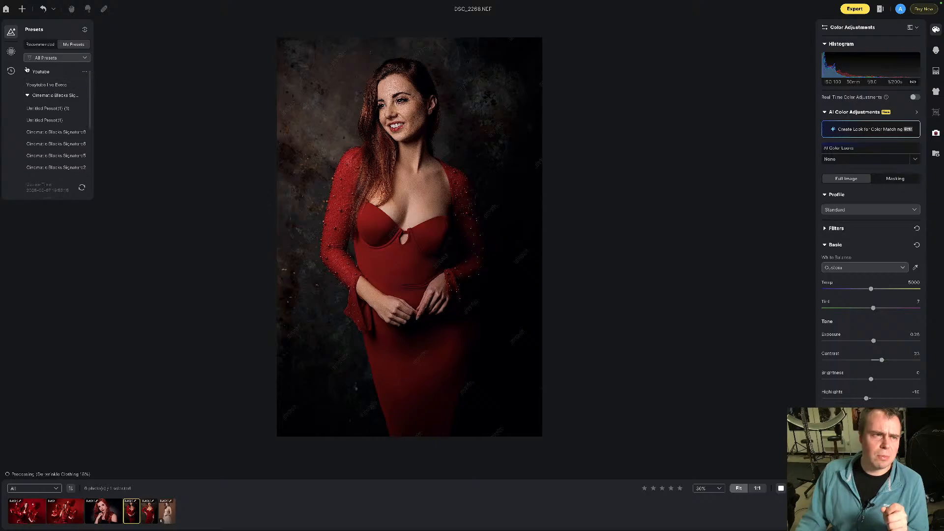
{"action": "left_click", "coordinate": [28, 72]}
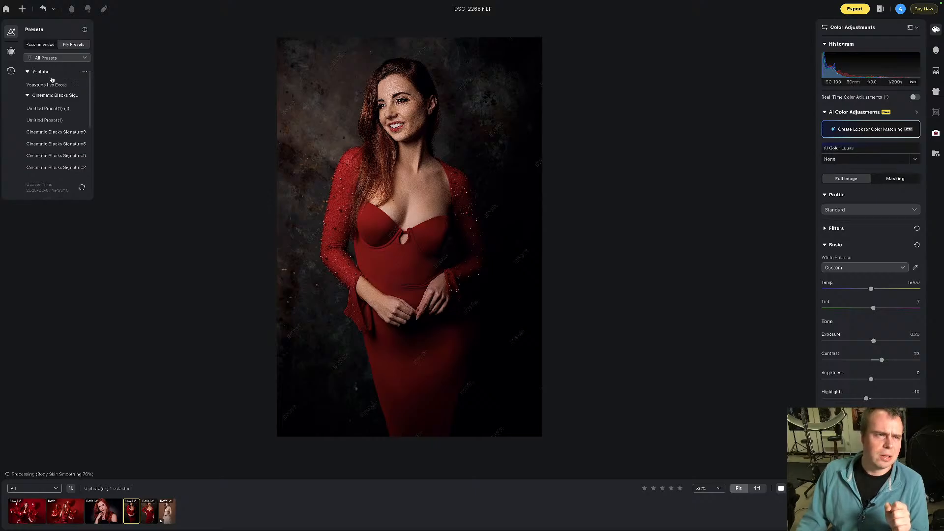
- Try the Youtube group's live Evoto preset on the red dress photo with highlights at -27, and compare it with the next photo
{"action": "left_click", "coordinate": [51, 86]}
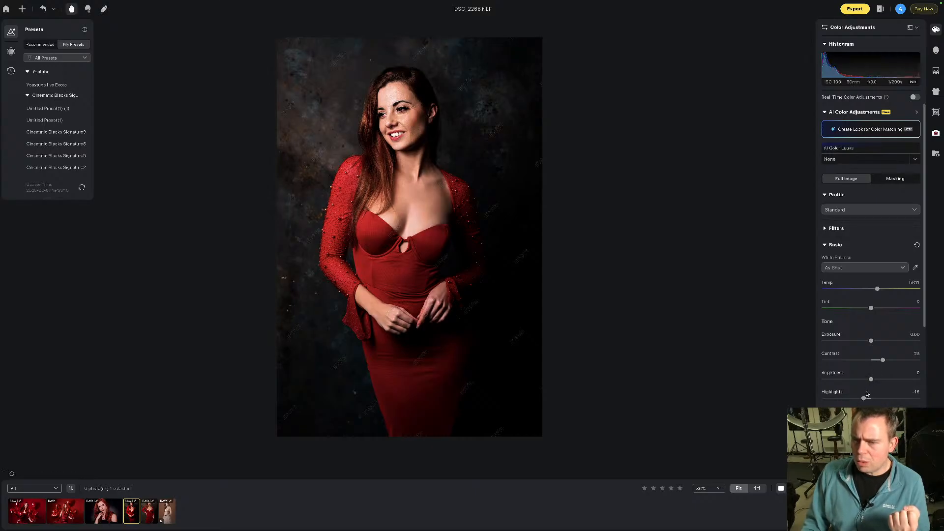
{"action": "left_click_drag", "start_coordinate": [865, 399], "coordinate": [858, 399]}
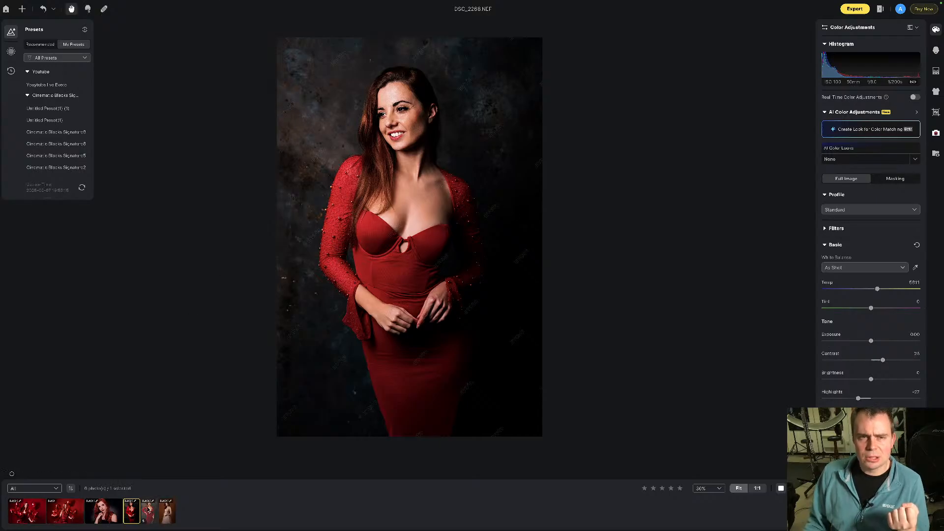
{"action": "left_click", "coordinate": [148, 512]}
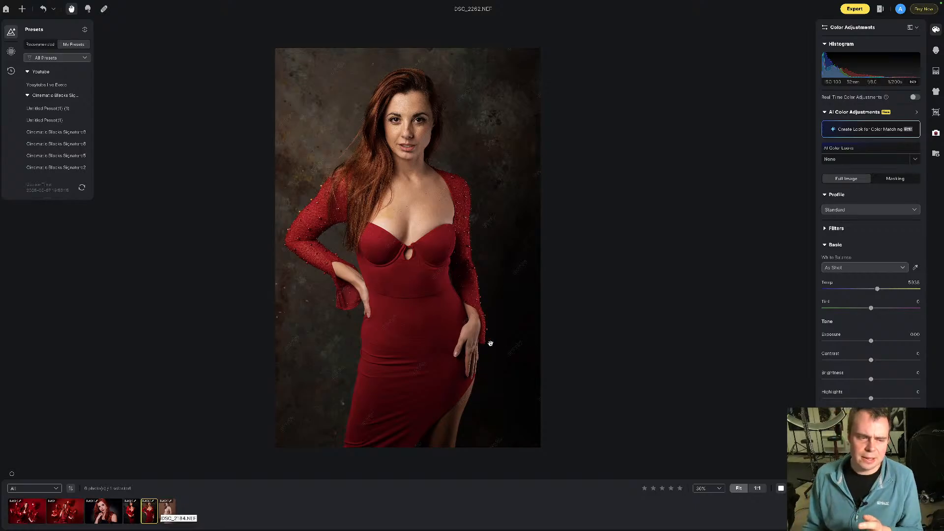
{"action": "left_click", "coordinate": [129, 510]}
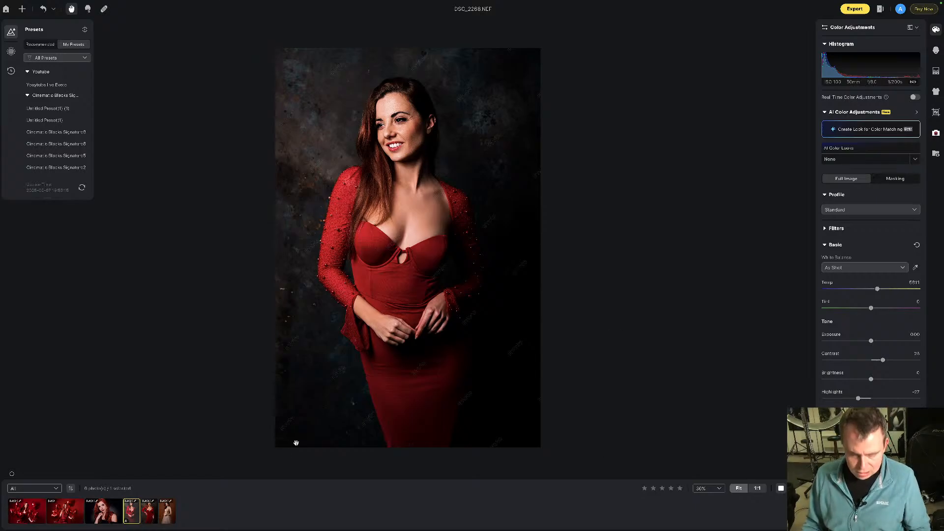
- Undo the preset and highlights change on the red dress photo, along with its earlier exposure and De-wrinkle Clothing edits
{"action": "key", "text": "super+z"}
{"action": "key", "text": "super+z"}
{"action": "key", "text": "super+z"}
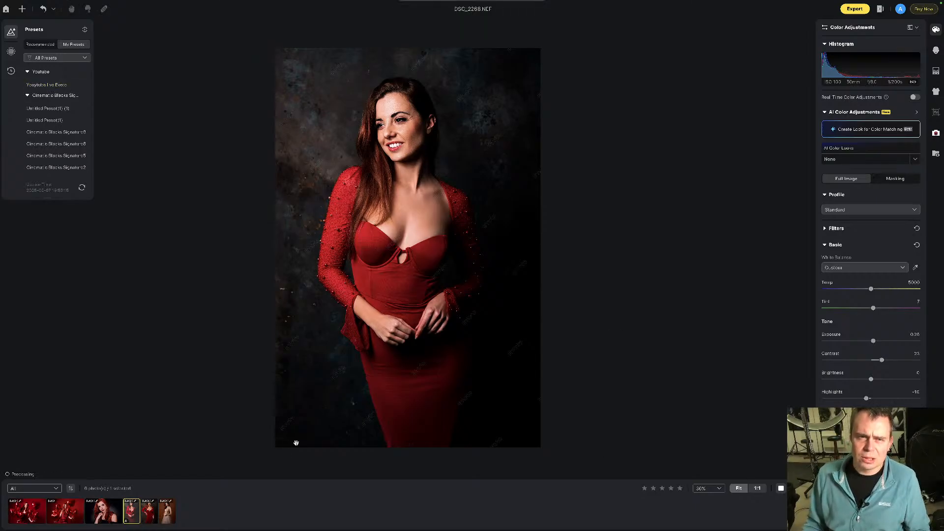
{"action": "key", "text": "super+z"}
{"action": "key", "text": "super+z"}
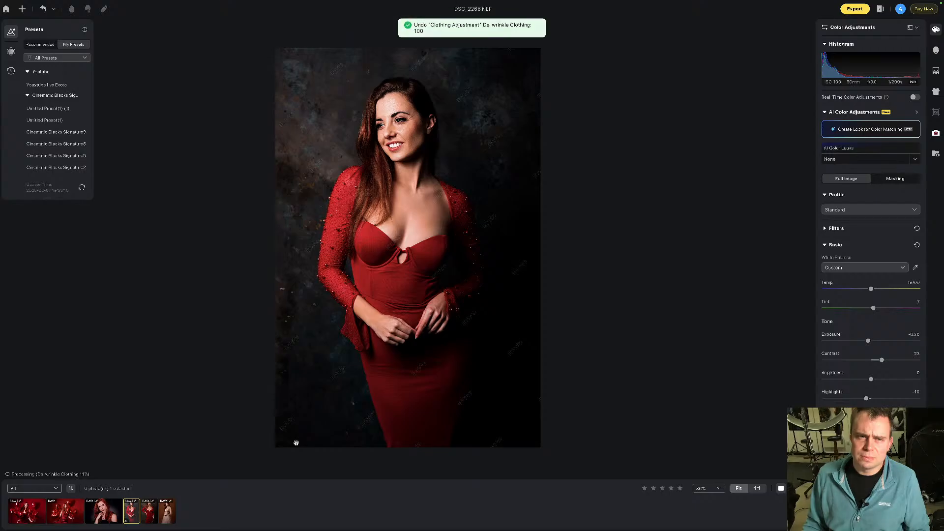
{"action": "key", "text": "super+z"}
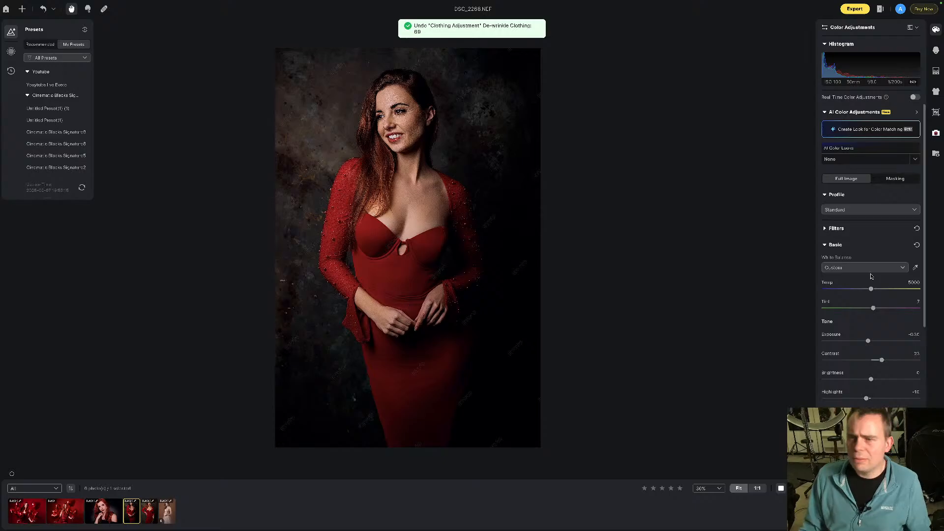
- Set the red dress photo's contrast to 34 and inspect the dress and backdrop up close
{"action": "left_click_drag", "start_coordinate": [882, 360], "coordinate": [887, 361]}
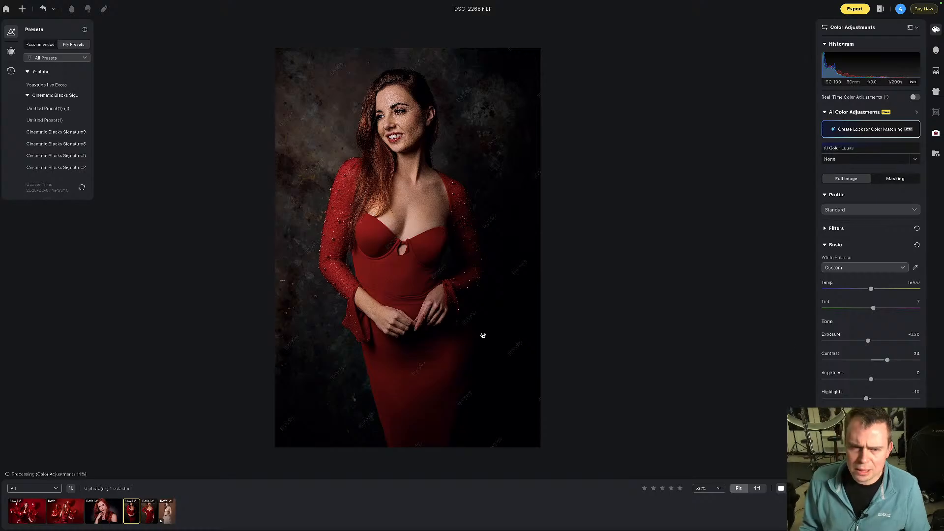
{"action": "scroll", "coordinate": [480, 326], "scroll_direction": "up", "scroll_amount": 2}
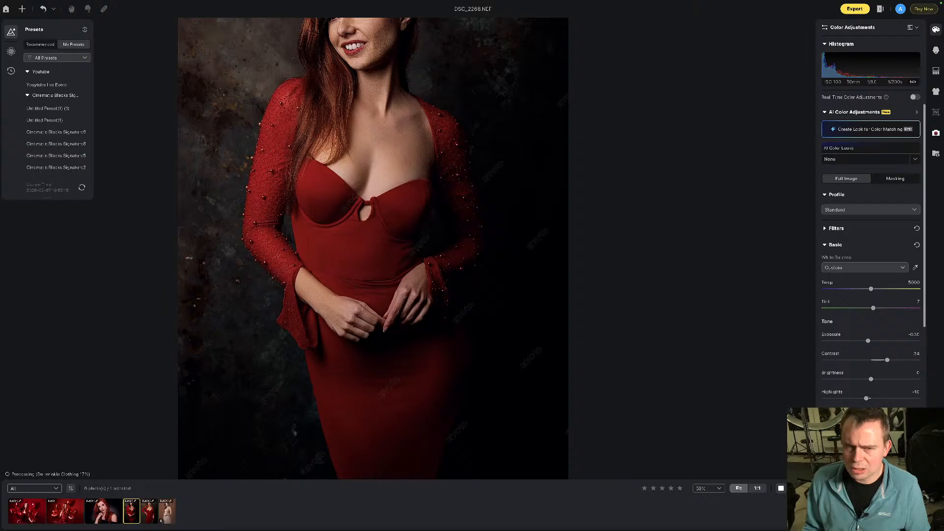
{"action": "scroll", "coordinate": [556, 279], "scroll_direction": "up", "scroll_amount": 2}
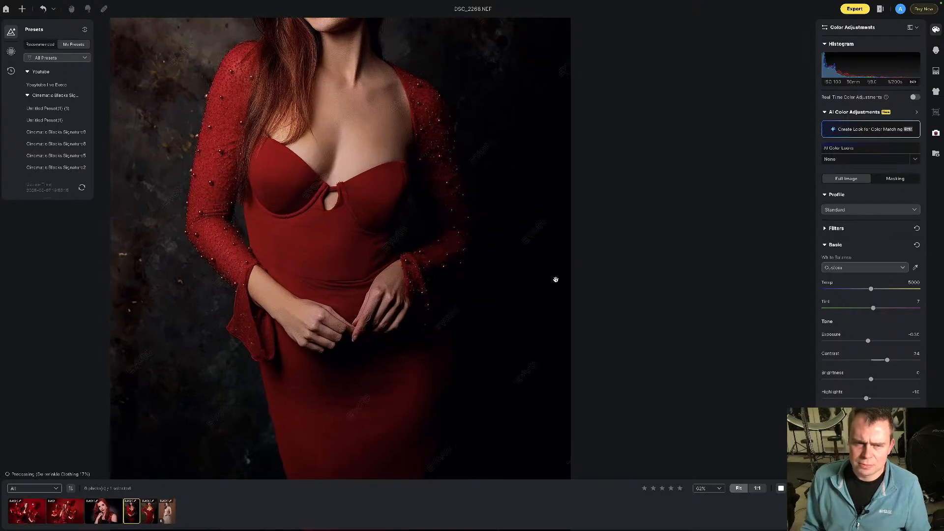
{"action": "scroll", "coordinate": [556, 279], "scroll_direction": "down", "scroll_amount": 5}
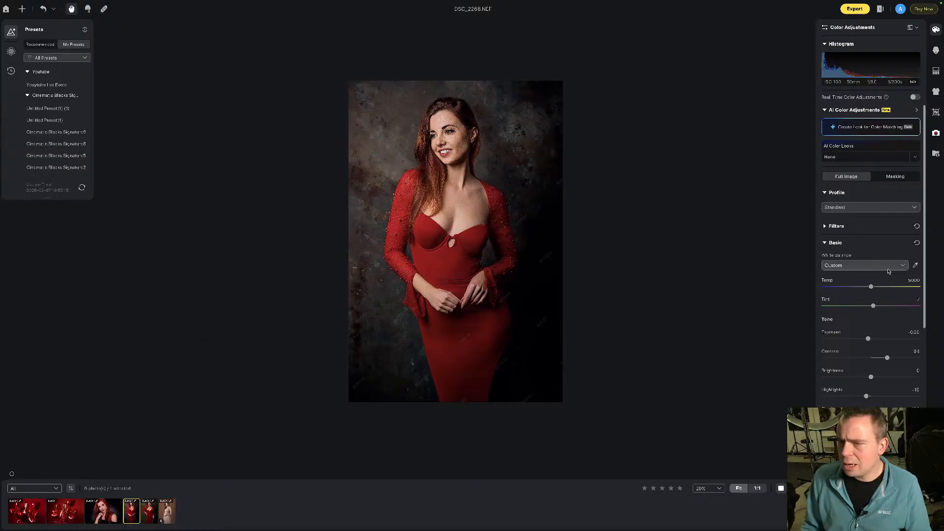
- Try warming the red dress photo's color temperature to about 6500, and inspect the face alongside the Portrait Retouching settings
{"action": "left_click_drag", "start_coordinate": [871, 284], "coordinate": [881, 285]}
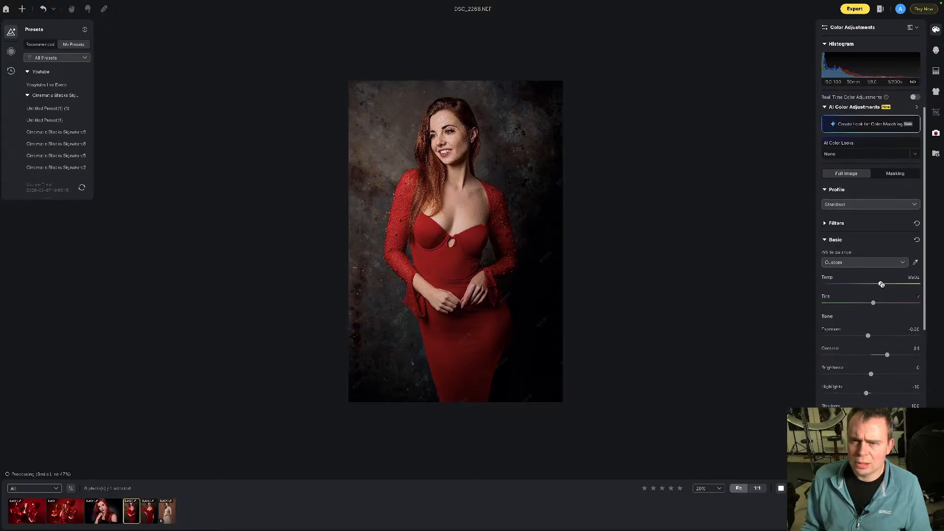
{"action": "left_click", "coordinate": [936, 50]}
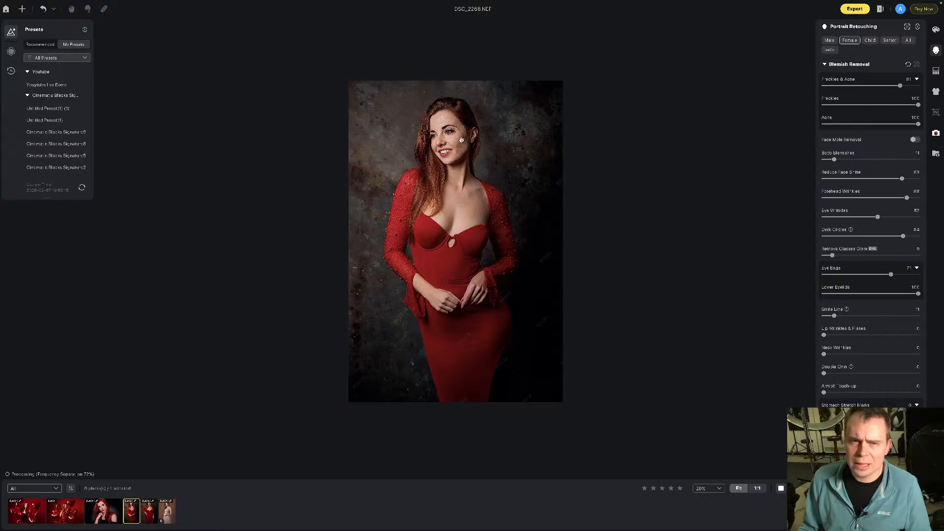
{"action": "scroll", "coordinate": [461, 139], "scroll_direction": "up", "scroll_amount": 5}
{"action": "scroll", "coordinate": [462, 138], "scroll_direction": "down", "scroll_amount": 3}
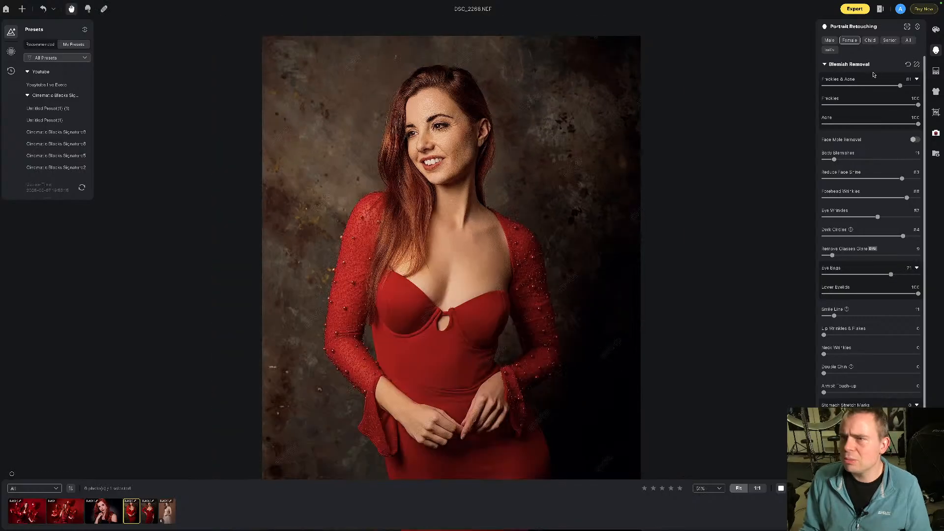
- Return to the color adjustments and set the photo's color temperature to about 5500
{"action": "left_click", "coordinate": [936, 29]}
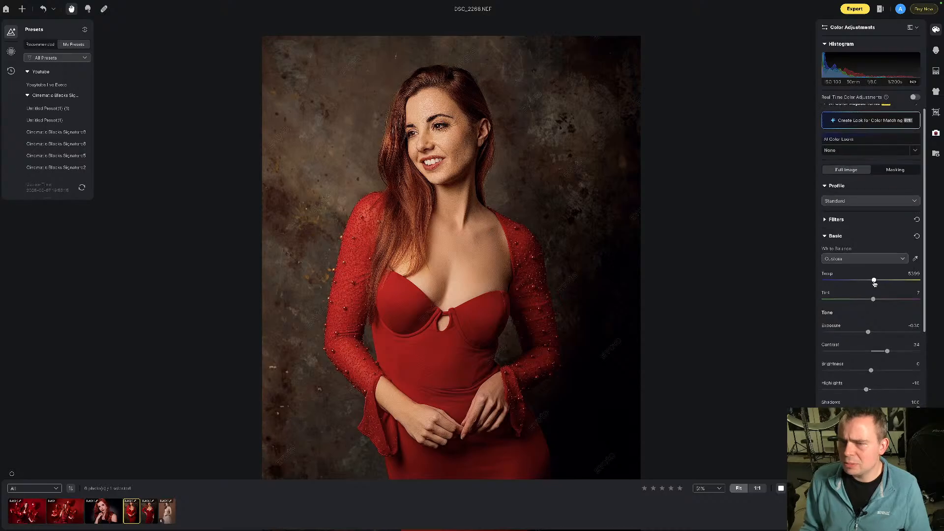
{"action": "left_click_drag", "start_coordinate": [881, 283], "coordinate": [877, 281]}
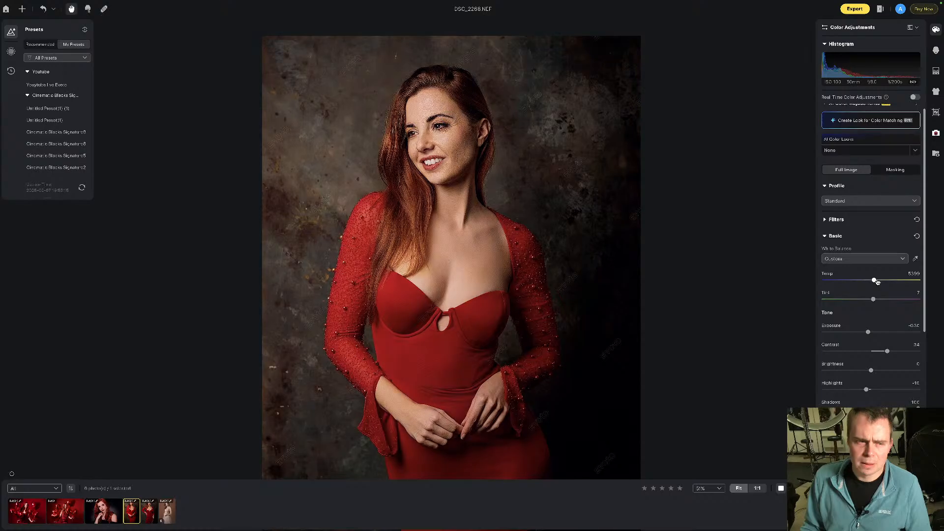
{"action": "left_click_drag", "start_coordinate": [874, 280], "coordinate": [875, 281]}
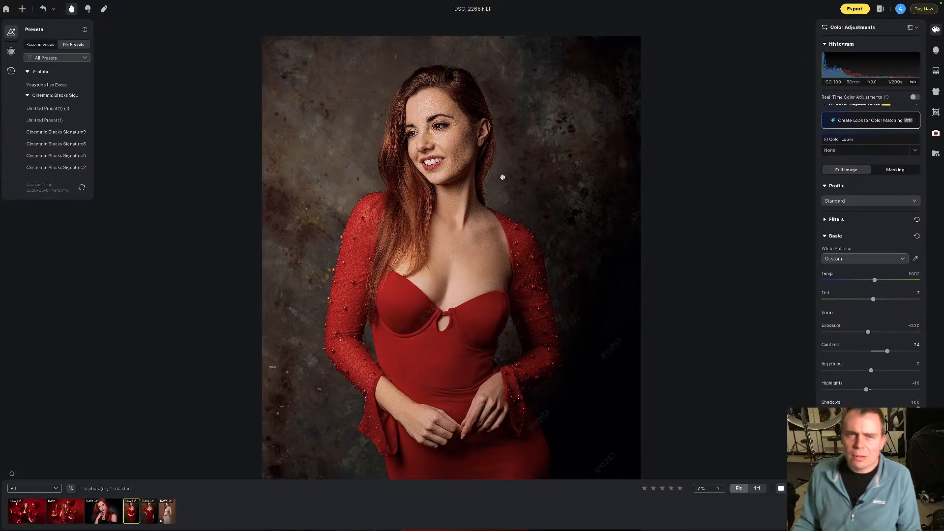
{"action": "scroll", "coordinate": [492, 182], "scroll_direction": "down", "scroll_amount": 2}
{"action": "scroll", "coordinate": [492, 182], "scroll_direction": "down", "scroll_amount": 1}
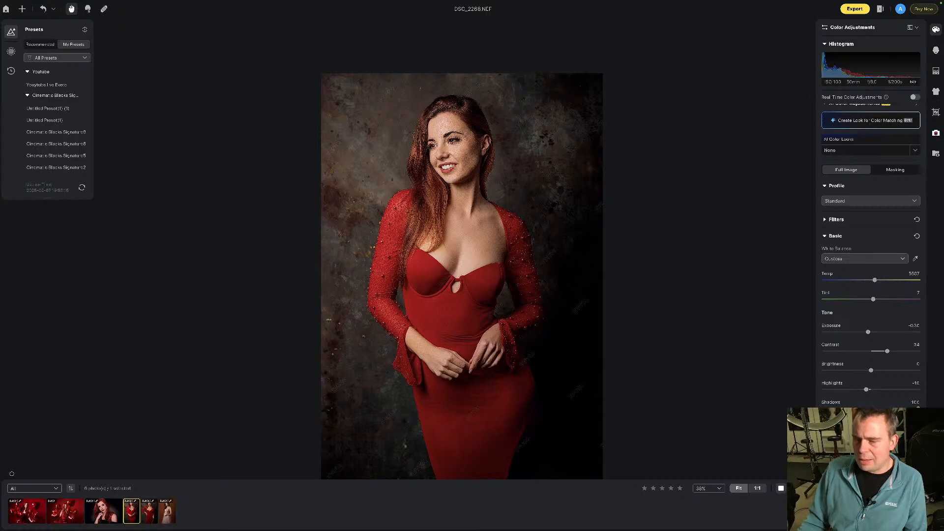
- Save the current edits as a new preset named "youtube live 2 canvas backdrop" in the Youtube group
{"action": "key", "text": "ctrl+shift+n"}
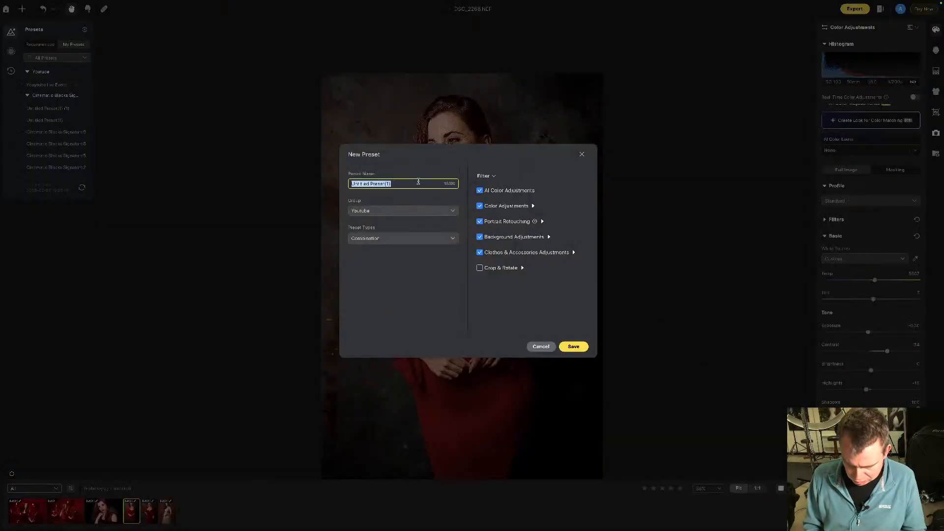
{"action": "type", "text": "youtube live 2"}
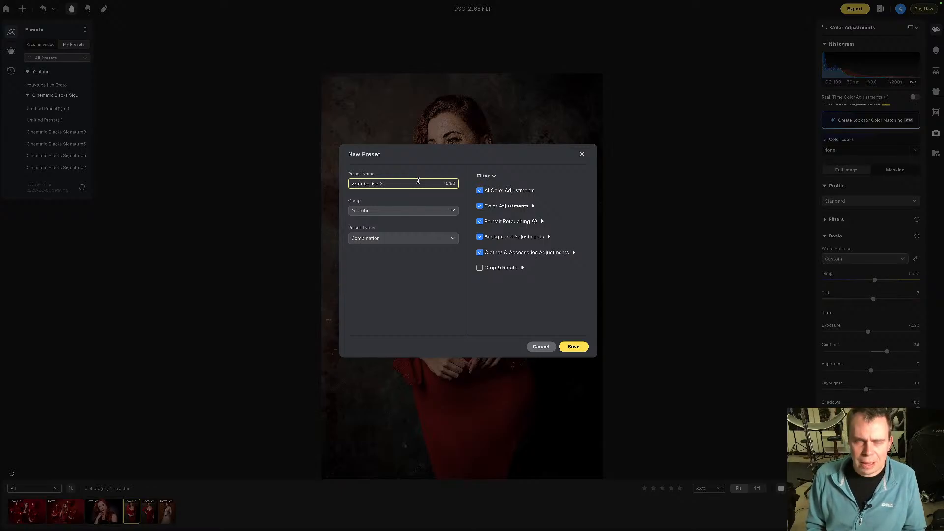
{"action": "type", "text": " canvas backdrop"}
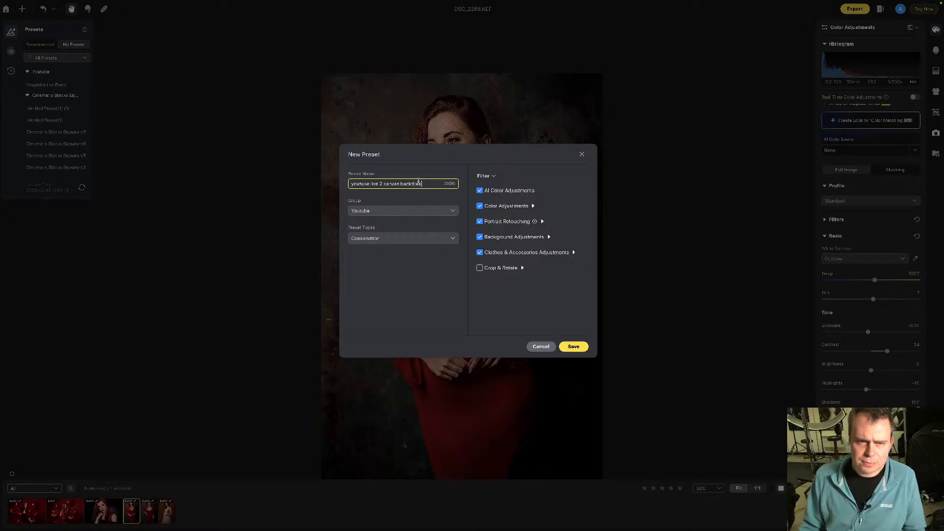
{"action": "left_click", "coordinate": [581, 348]}
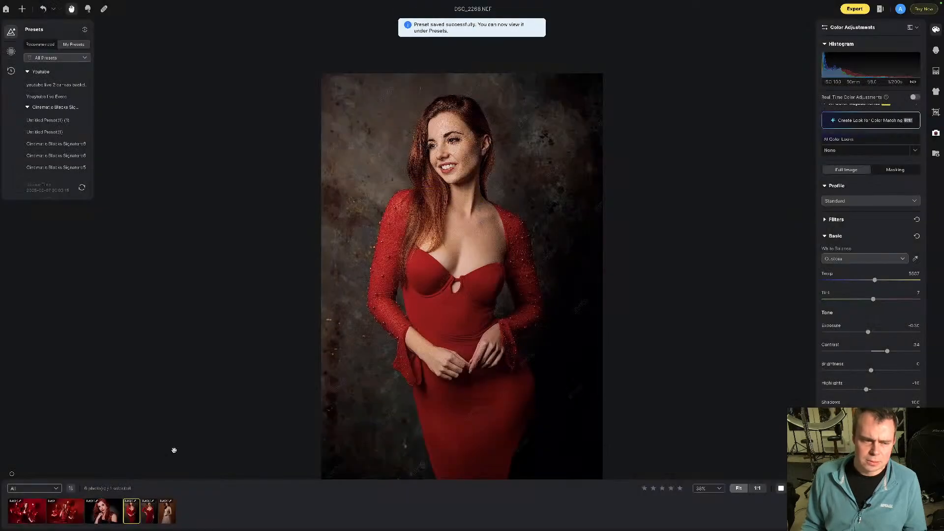
- Go to the next photo, try the Youtube group's live Evoto preset on it, and undo that preset
{"action": "key", "text": "Right"}
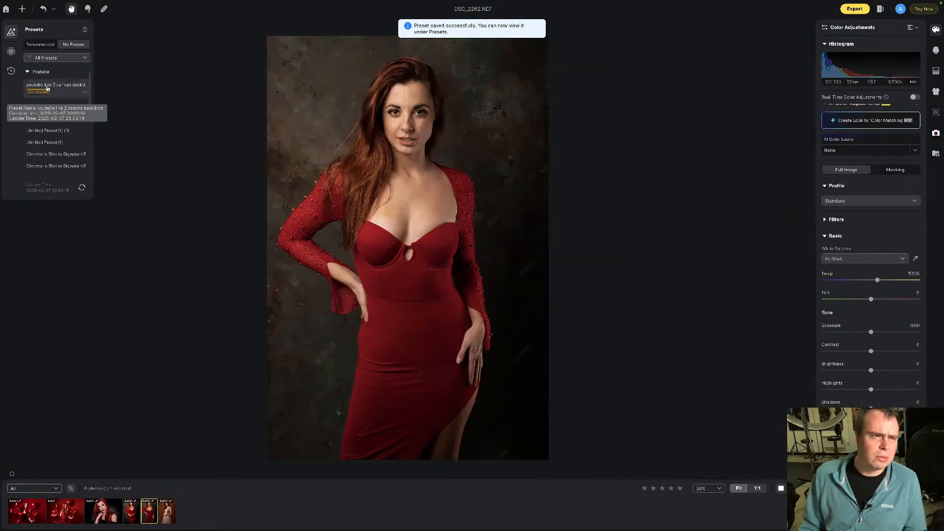
{"action": "left_click", "coordinate": [62, 100]}
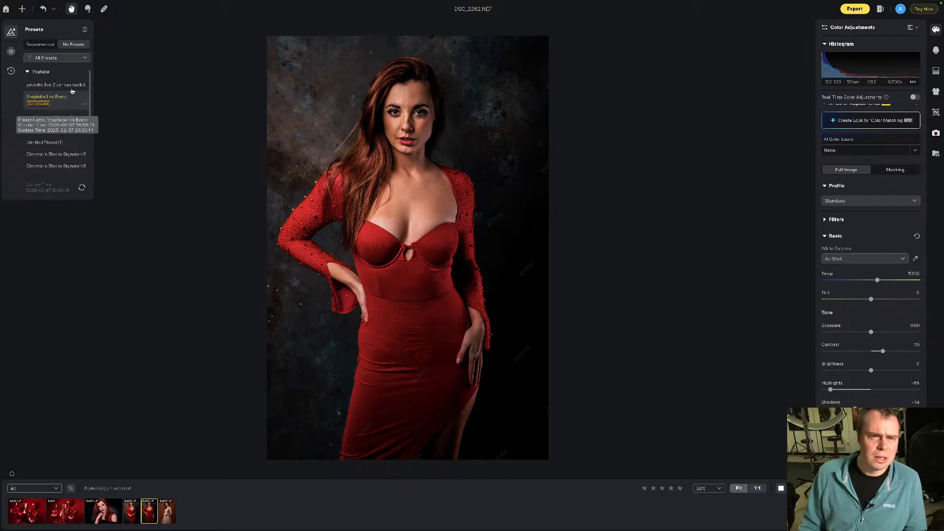
{"action": "left_click", "coordinate": [59, 104]}
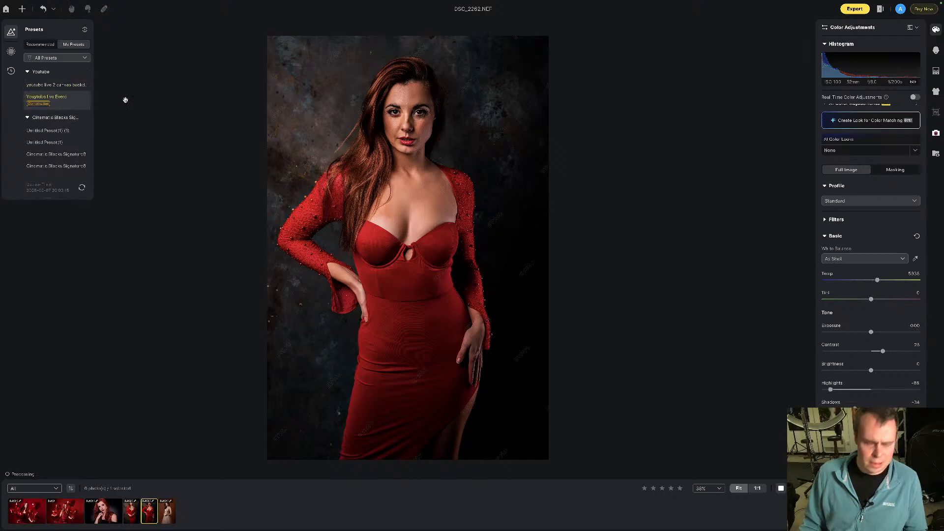
{"action": "key", "text": "ctrl+z"}
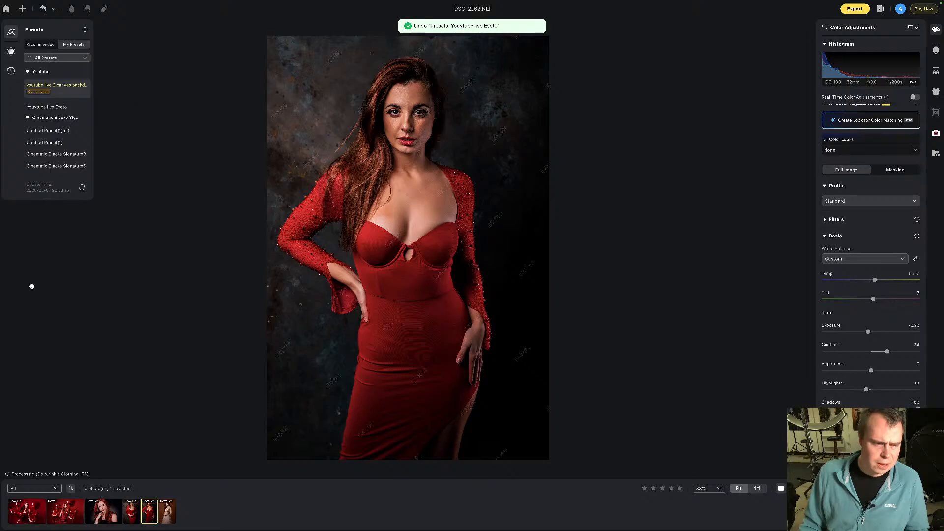
- Go back to the previous red dress photo and copy its current effect
{"action": "left_click", "coordinate": [131, 512]}
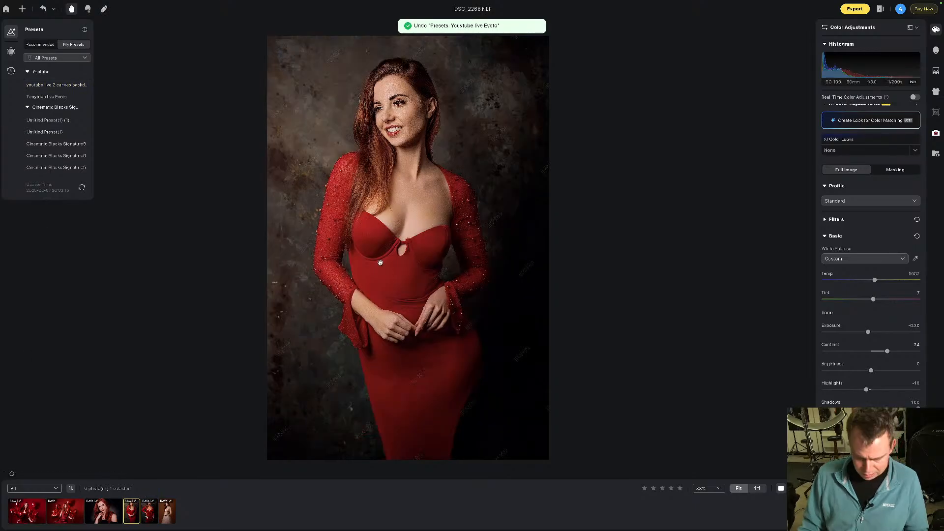
{"action": "key", "text": "ctrl+c"}
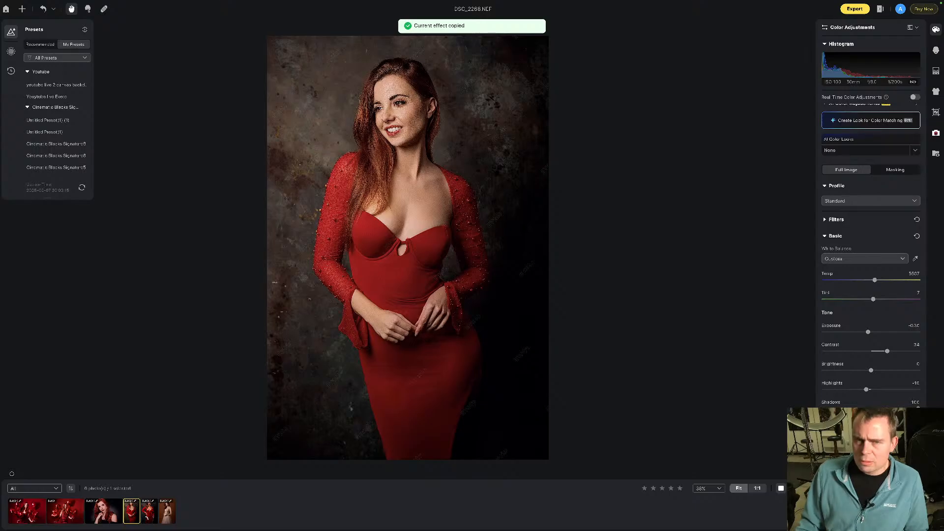
- Save another Youtube group preset with the default name and all color adjustments included, and apply the copied effect to the next photo
{"action": "key", "text": "ctrl+shift+n"}
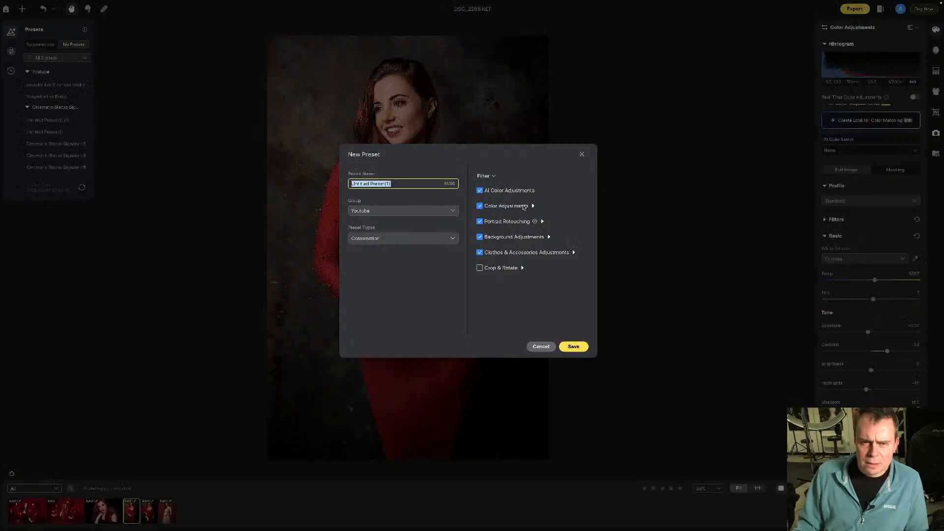
{"action": "left_click", "coordinate": [533, 205]}
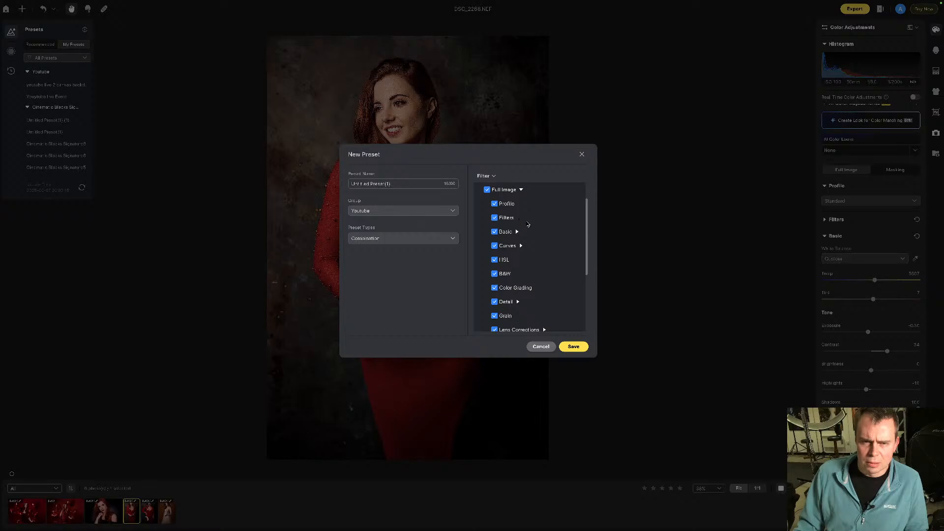
{"action": "scroll", "coordinate": [527, 224], "scroll_direction": "down", "scroll_amount": 3}
{"action": "scroll", "coordinate": [525, 243], "scroll_direction": "up", "scroll_amount": 5}
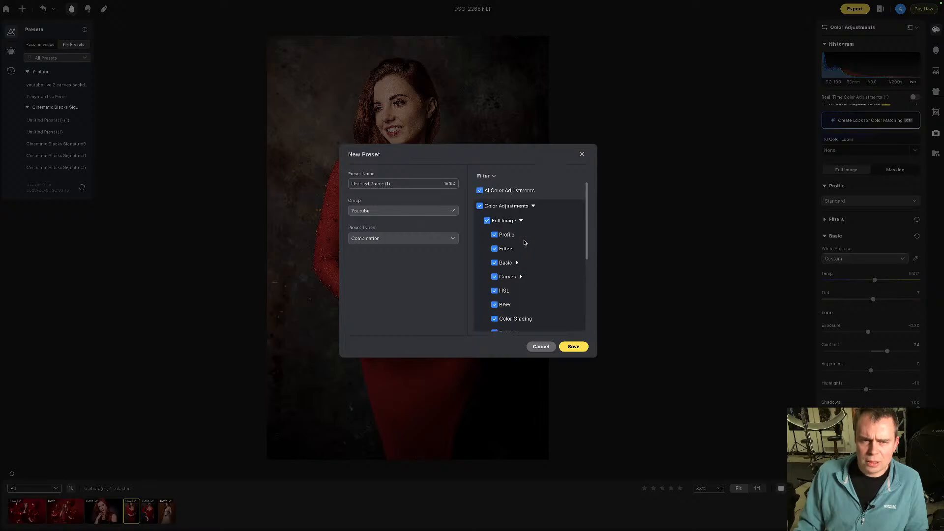
{"action": "scroll", "coordinate": [524, 242], "scroll_direction": "down", "scroll_amount": 5}
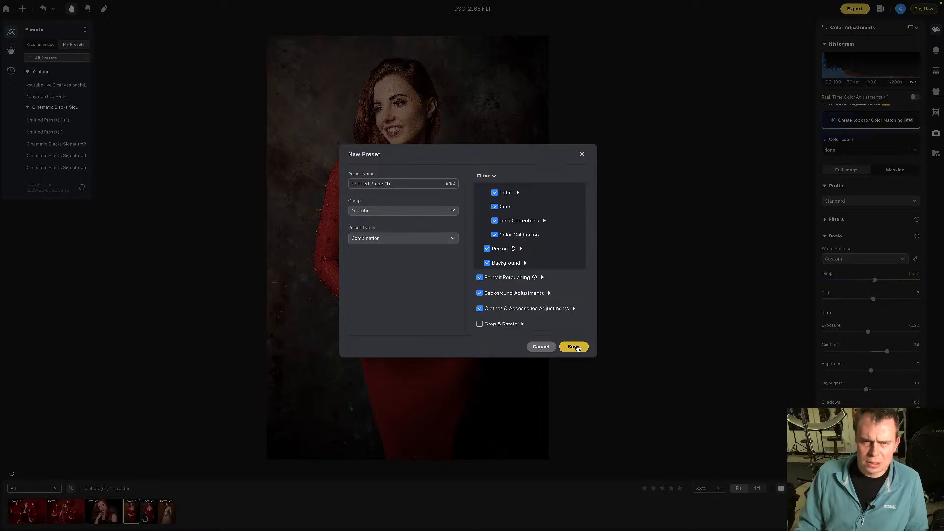
{"action": "left_click", "coordinate": [573, 346]}
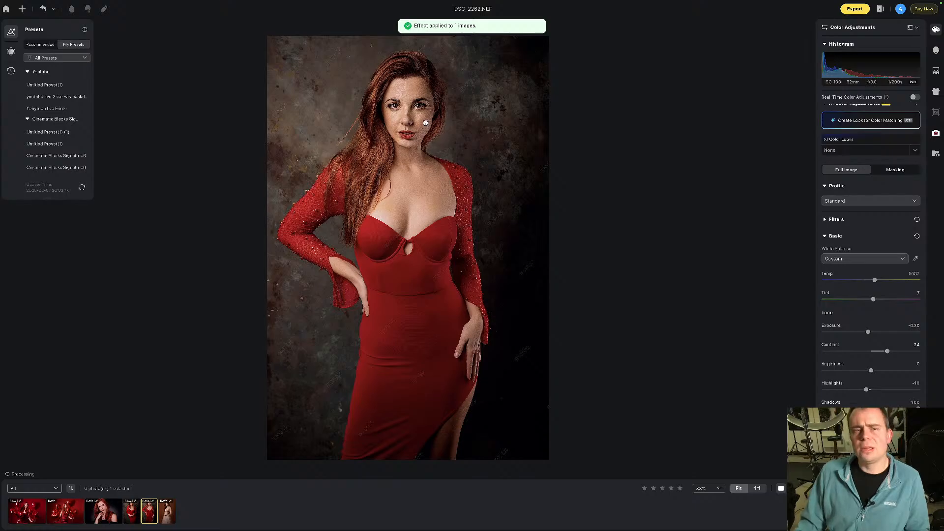
- Open the portrait of the woman in the sparkling pale gown and set Freckles & Acne removal to 89
{"action": "scroll", "coordinate": [426, 122], "scroll_direction": "up", "scroll_amount": 1}
{"action": "scroll", "coordinate": [425, 123], "scroll_direction": "down", "scroll_amount": 2}
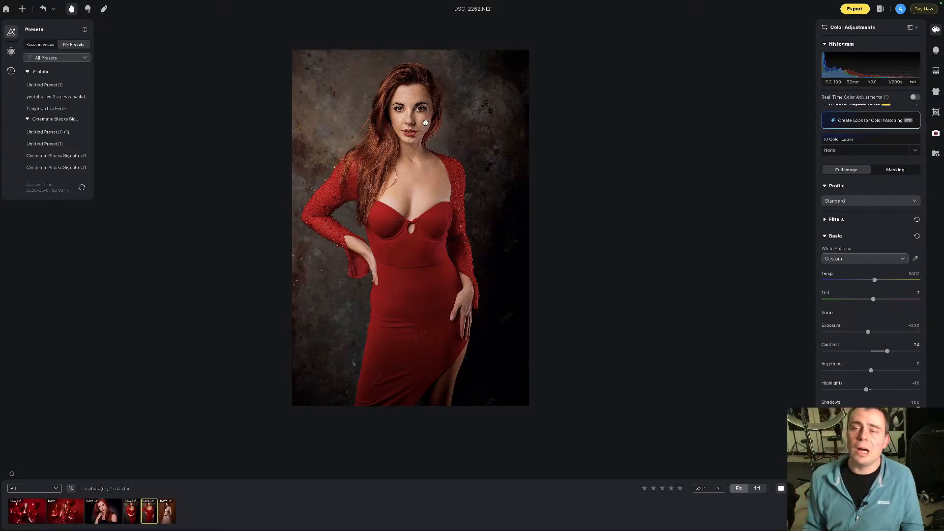
{"action": "left_click", "coordinate": [935, 50]}
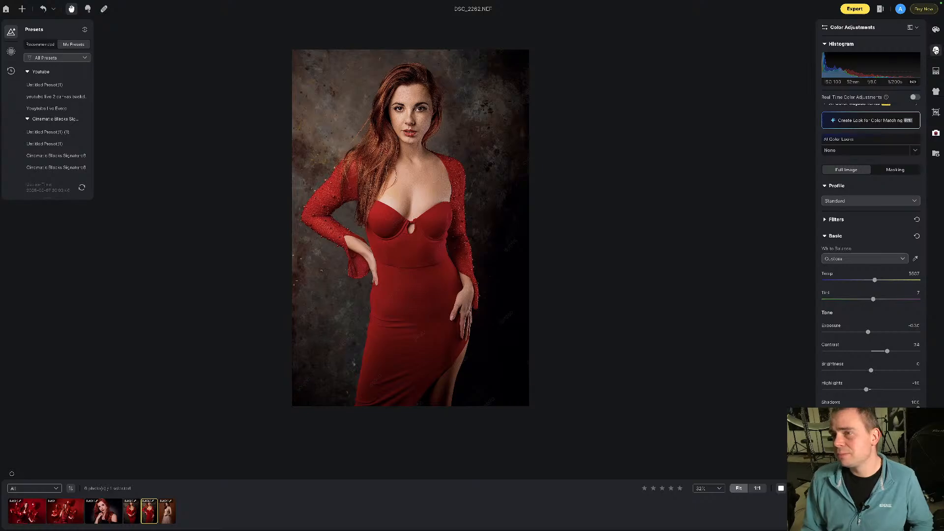
{"action": "left_click", "coordinate": [167, 510]}
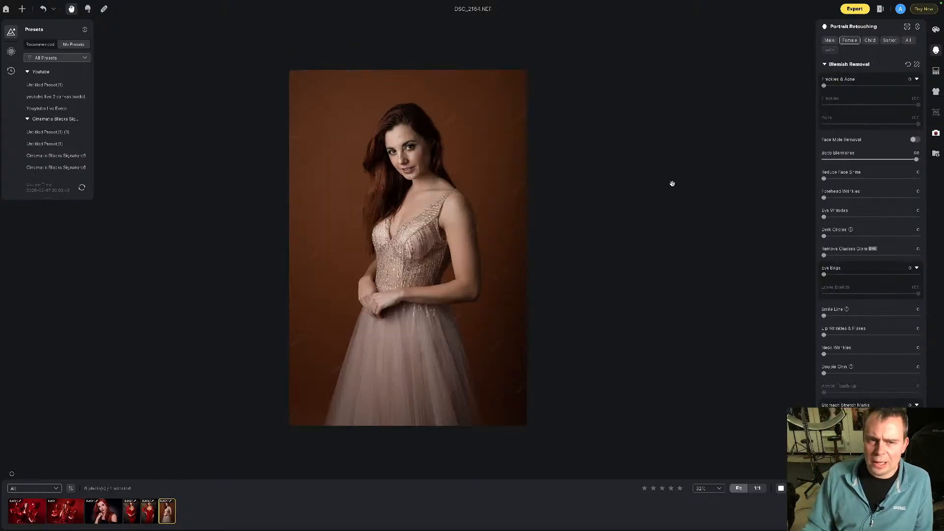
{"action": "scroll", "coordinate": [443, 240], "scroll_direction": "up", "scroll_amount": 2}
{"action": "scroll", "coordinate": [391, 102], "scroll_direction": "up", "scroll_amount": 2}
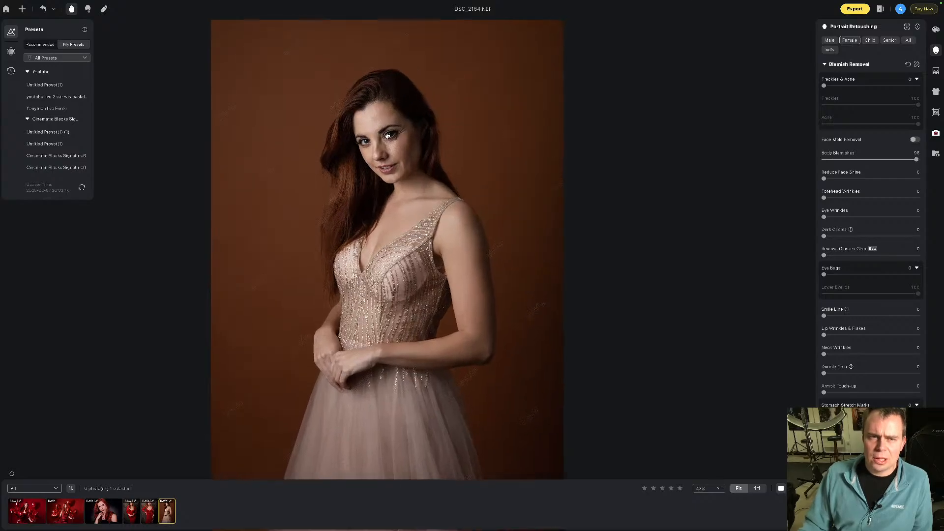
{"action": "left_click", "coordinate": [935, 29]}
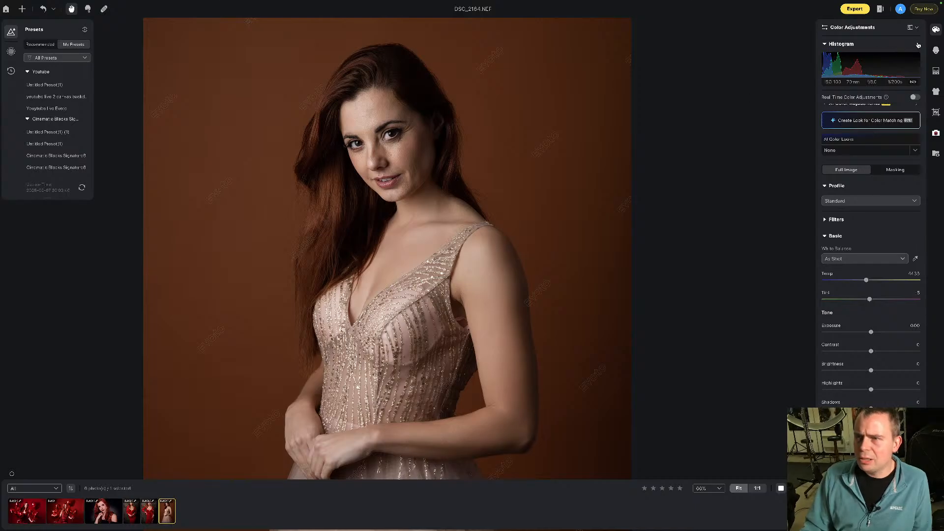
{"action": "left_click", "coordinate": [936, 50]}
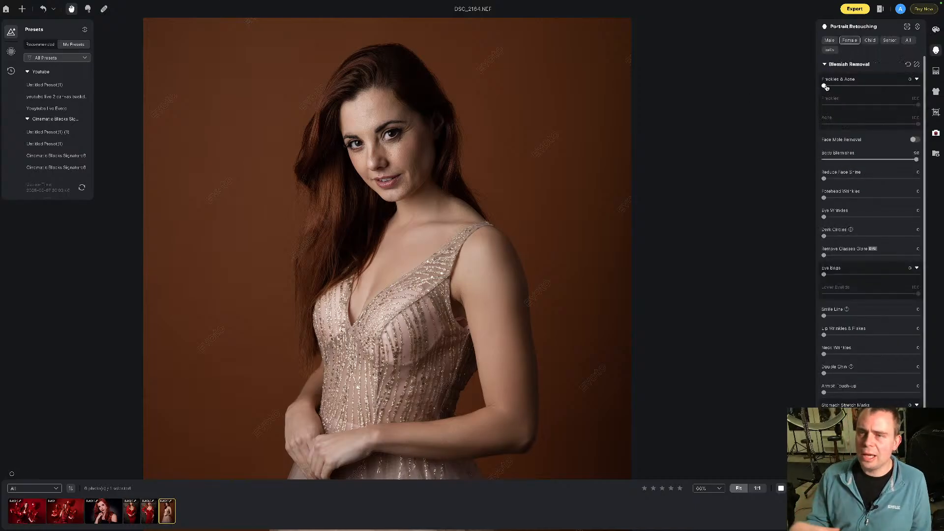
{"action": "left_click_drag", "start_coordinate": [824, 86], "coordinate": [908, 84]}
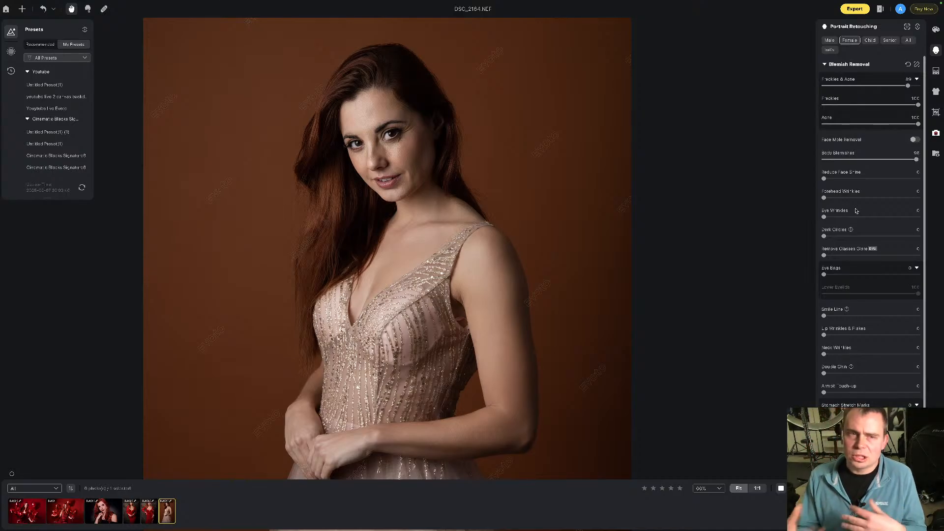
- Even out and sculpt the facial skin with Even (Dodge & Burn) at 65 and Sculpt (Dodge & Burn) at 21
{"action": "left_click", "coordinate": [936, 30]}
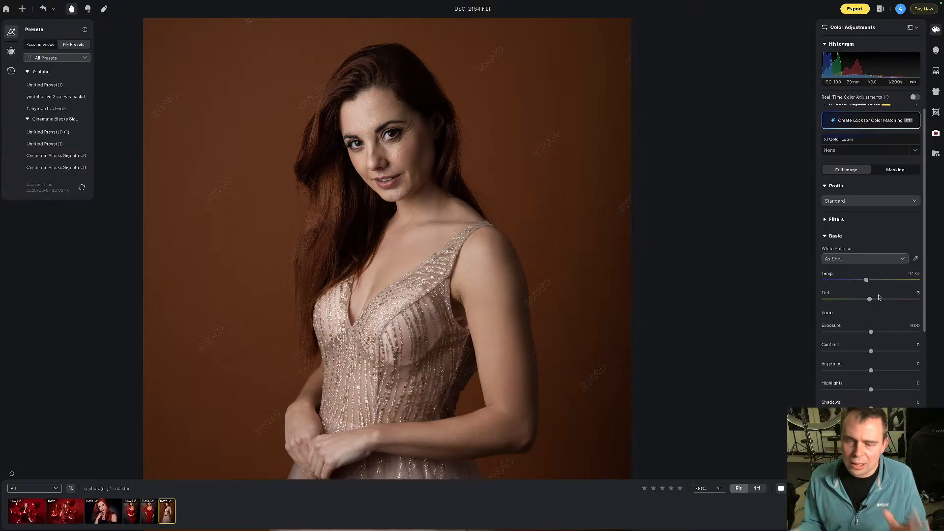
{"action": "left_click", "coordinate": [936, 50]}
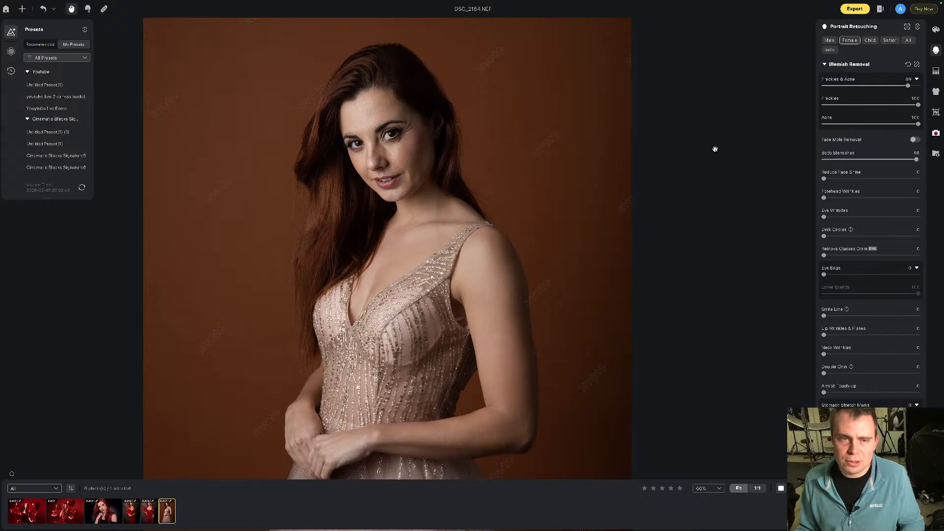
{"action": "scroll", "coordinate": [426, 143], "scroll_direction": "up", "scroll_amount": 3}
{"action": "scroll", "coordinate": [426, 143], "scroll_direction": "up", "scroll_amount": 1}
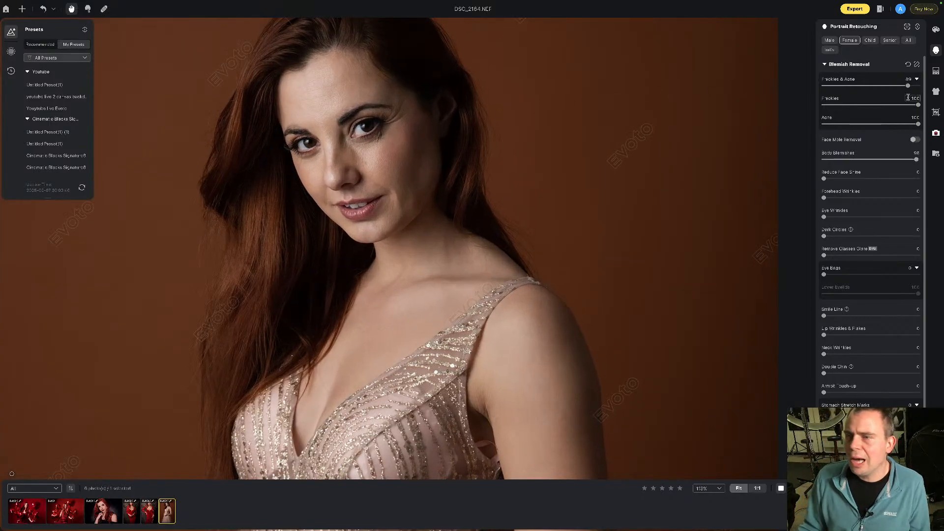
{"action": "scroll", "coordinate": [826, 255], "scroll_direction": "down", "scroll_amount": 1}
{"action": "scroll", "coordinate": [826, 268], "scroll_direction": "down", "scroll_amount": 1}
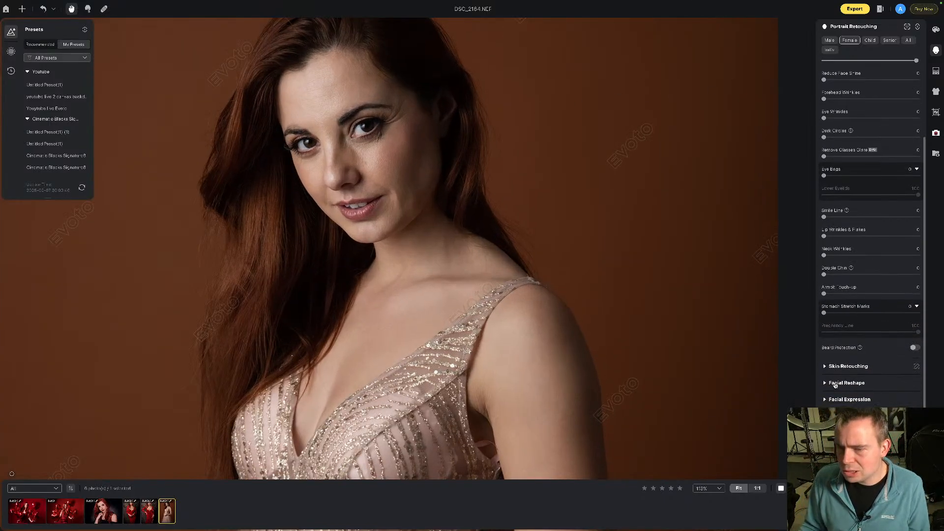
{"action": "left_click", "coordinate": [825, 366]}
{"action": "scroll", "coordinate": [839, 325], "scroll_direction": "down", "scroll_amount": 4}
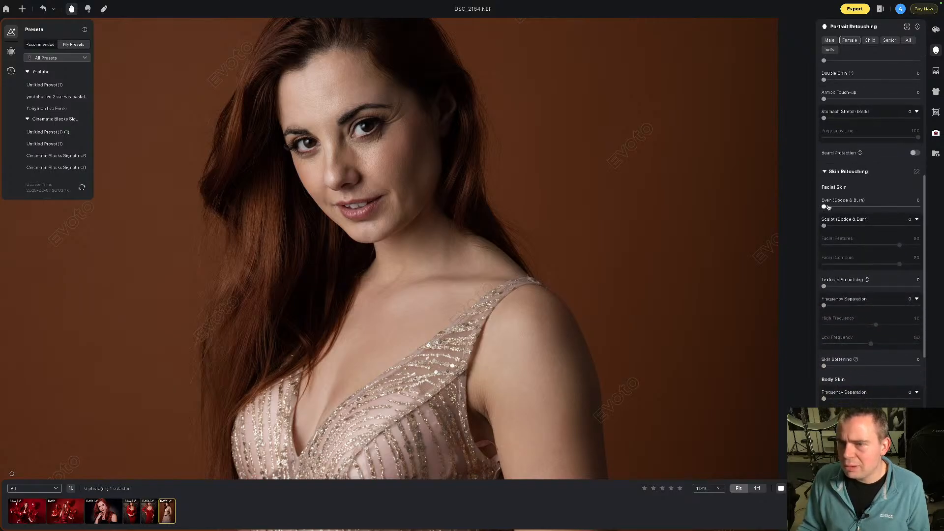
{"action": "left_click_drag", "start_coordinate": [824, 203], "coordinate": [885, 203]}
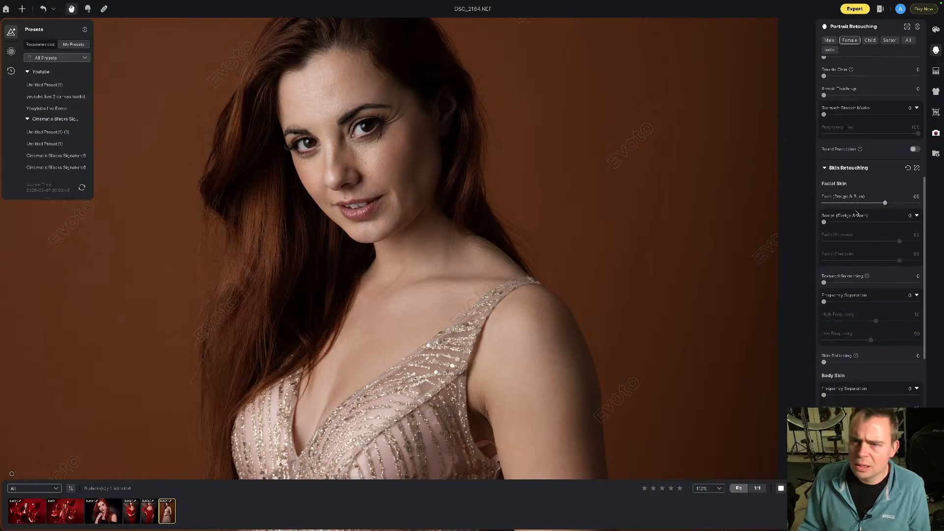
{"action": "left_click_drag", "start_coordinate": [825, 222], "coordinate": [844, 222]}
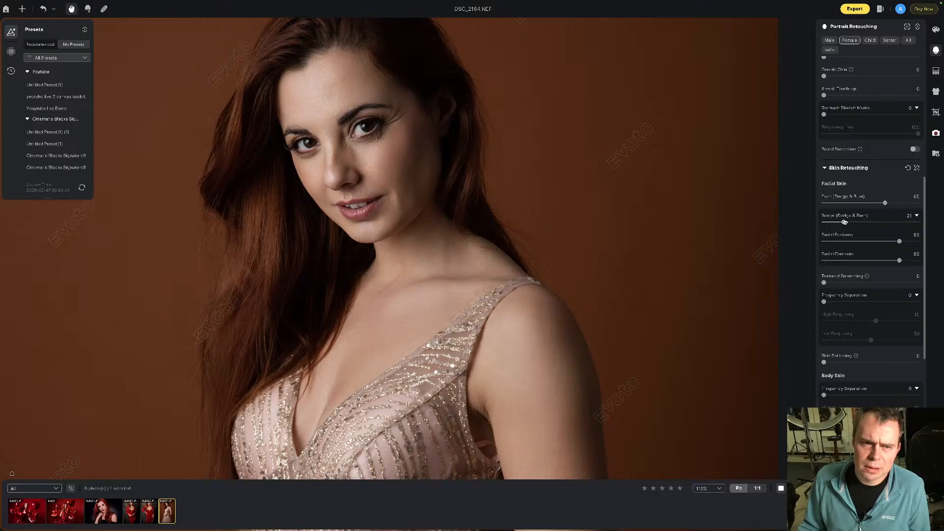
- Apply the Matte skin texture and select the light tan skin tone swatch
{"action": "scroll", "coordinate": [842, 222], "scroll_direction": "down", "scroll_amount": 1}
{"action": "scroll", "coordinate": [842, 223], "scroll_direction": "down", "scroll_amount": 2}
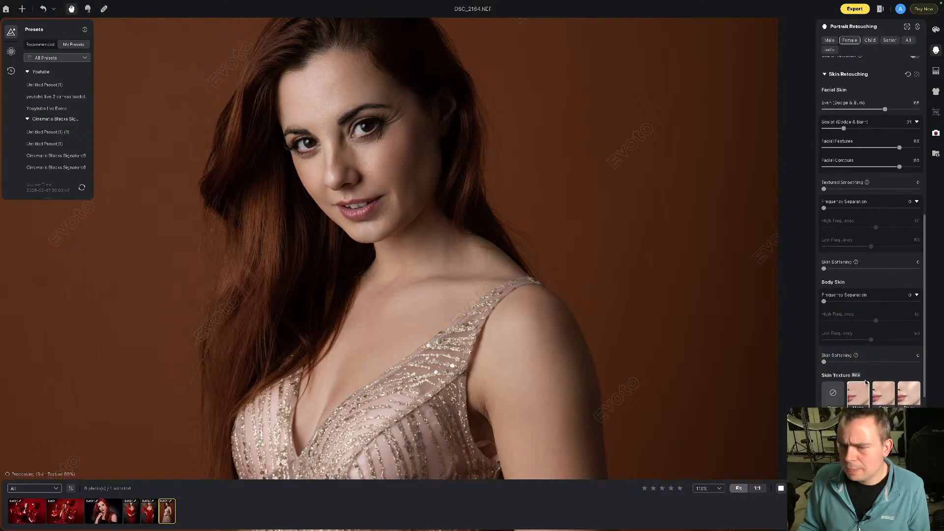
{"action": "scroll", "coordinate": [378, 143], "scroll_direction": "up", "scroll_amount": 2}
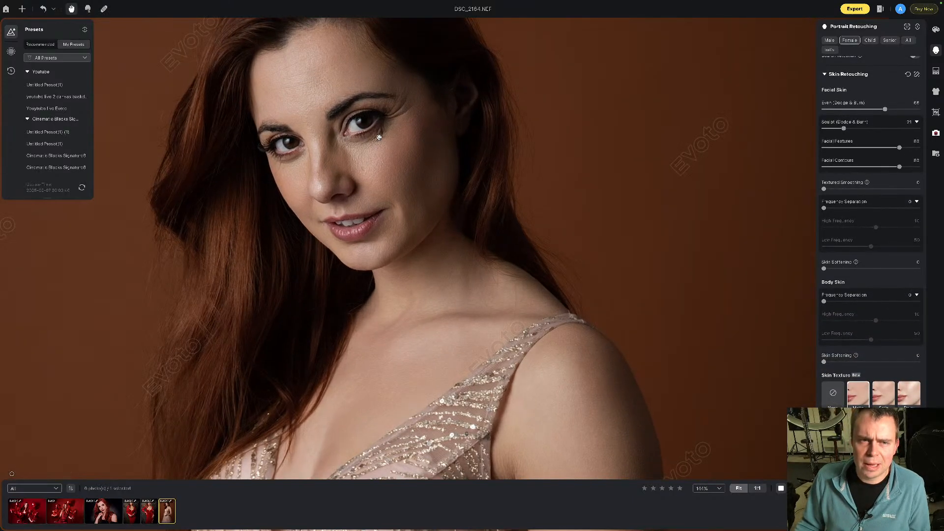
{"action": "scroll", "coordinate": [861, 343], "scroll_direction": "down", "scroll_amount": 6}
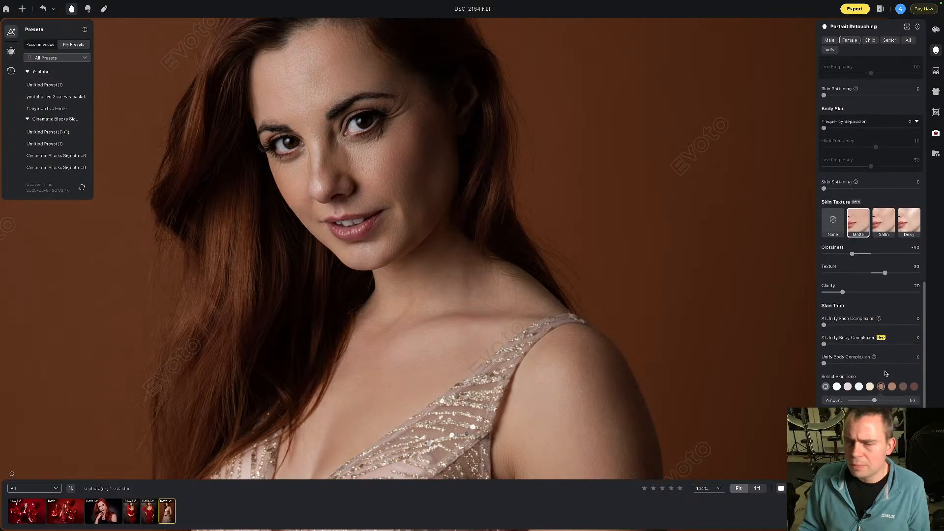
{"action": "left_click", "coordinate": [881, 387]}
{"action": "scroll", "coordinate": [885, 372], "scroll_direction": "up", "scroll_amount": 2}
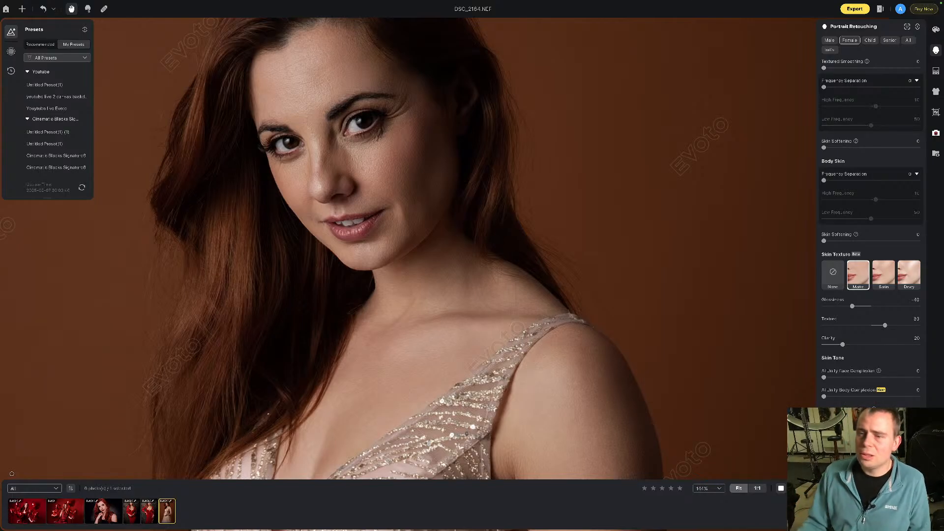
- Set Eye Wrinkles to 47, Forehead Wrinkles to 34 and Reduce Face Shine to about 48, and raise Eye Bags reduction moderately
{"action": "scroll", "coordinate": [916, 153], "scroll_direction": "up", "scroll_amount": 10}
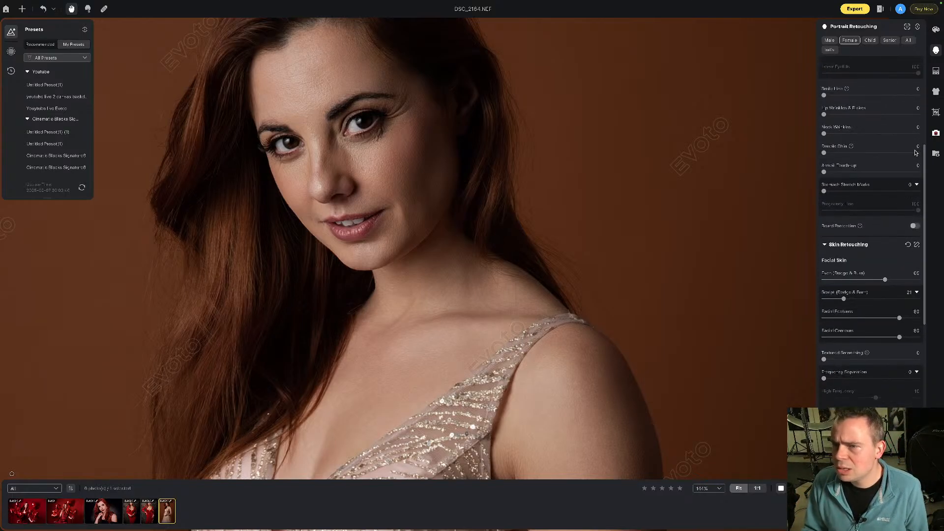
{"action": "scroll", "coordinate": [915, 153], "scroll_direction": "up", "scroll_amount": 8}
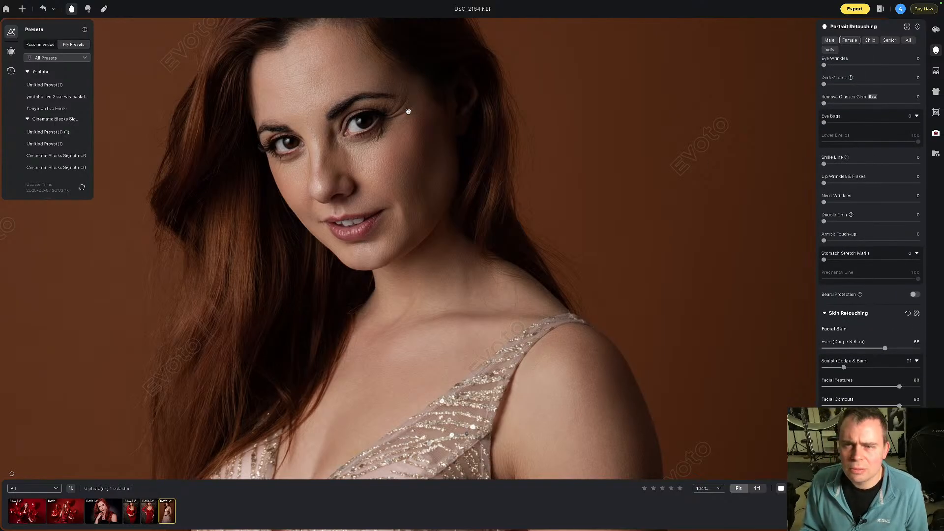
{"action": "scroll", "coordinate": [869, 188], "scroll_direction": "up", "scroll_amount": 5}
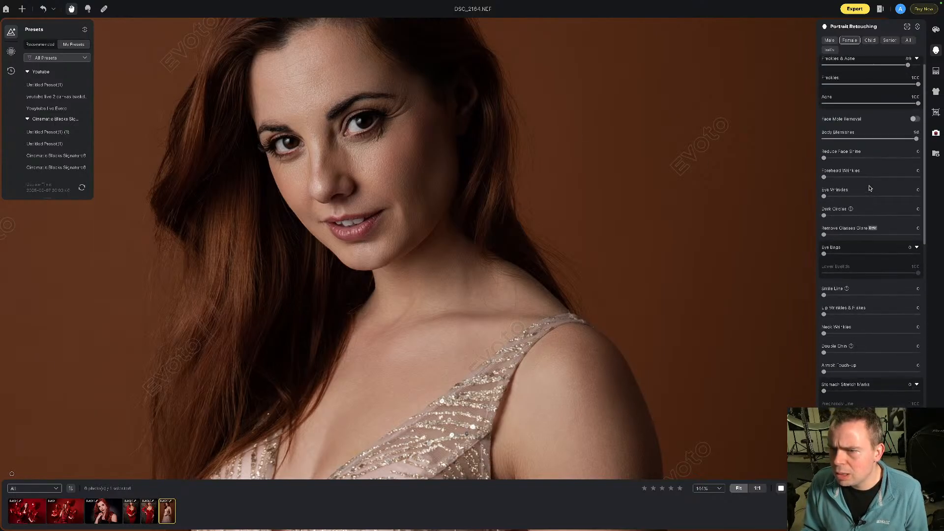
{"action": "left_click_drag", "start_coordinate": [825, 217], "coordinate": [869, 216]}
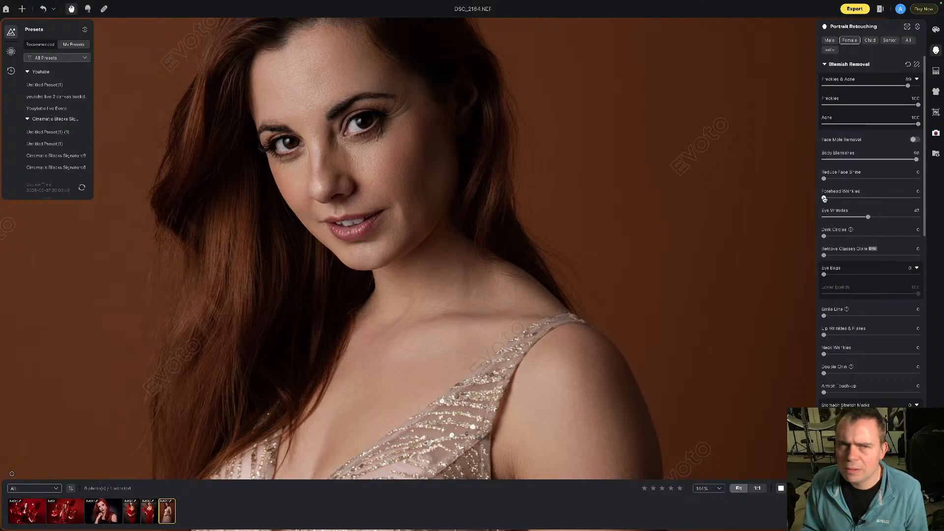
{"action": "scroll", "coordinate": [824, 199], "scroll_direction": "down", "scroll_amount": 1}
{"action": "left_click_drag", "start_coordinate": [825, 192], "coordinate": [870, 171]}
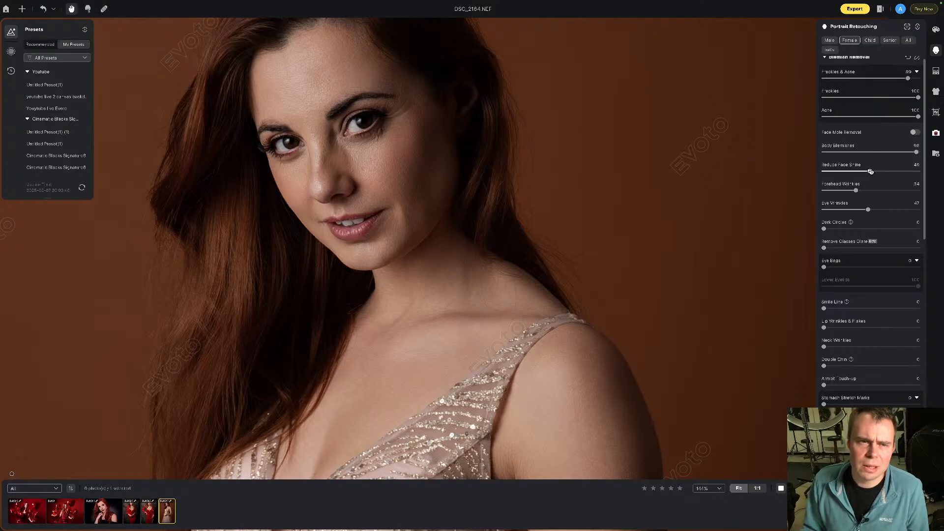
{"action": "scroll", "coordinate": [850, 201], "scroll_direction": "down", "scroll_amount": 1}
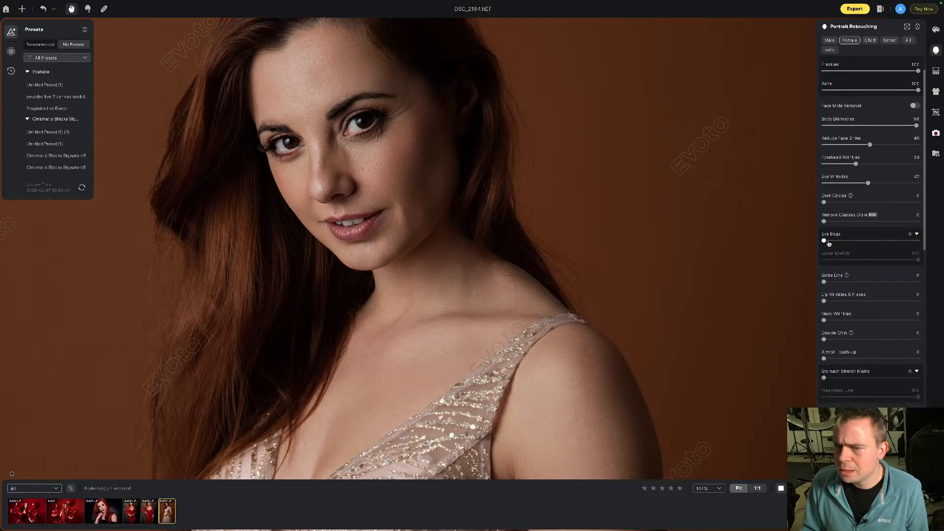
{"action": "left_click_drag", "start_coordinate": [824, 246], "coordinate": [867, 242]}
- Try facial Skin Softening at 43, check the whole portrait, and set it to 9
{"action": "scroll", "coordinate": [848, 248], "scroll_direction": "down", "scroll_amount": 3}
{"action": "scroll", "coordinate": [848, 247], "scroll_direction": "down", "scroll_amount": 7}
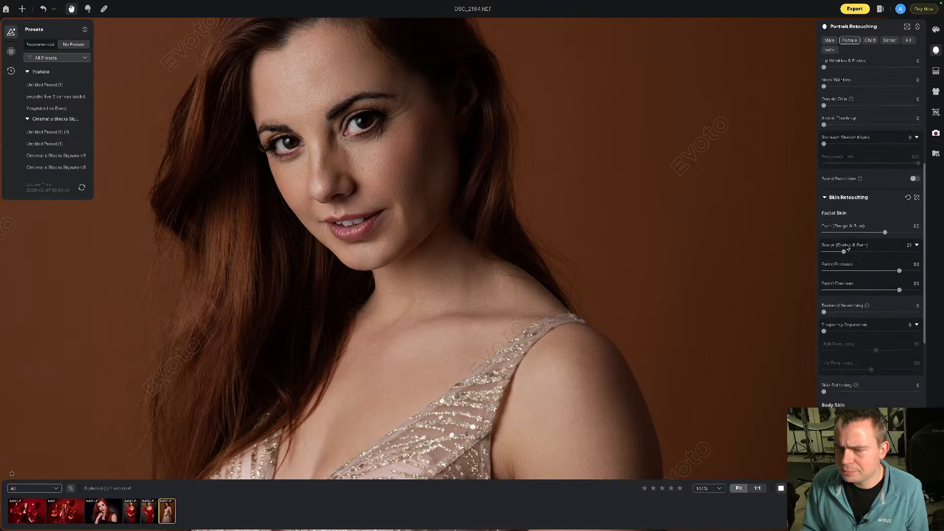
{"action": "left_click_drag", "start_coordinate": [824, 344], "coordinate": [864, 344]}
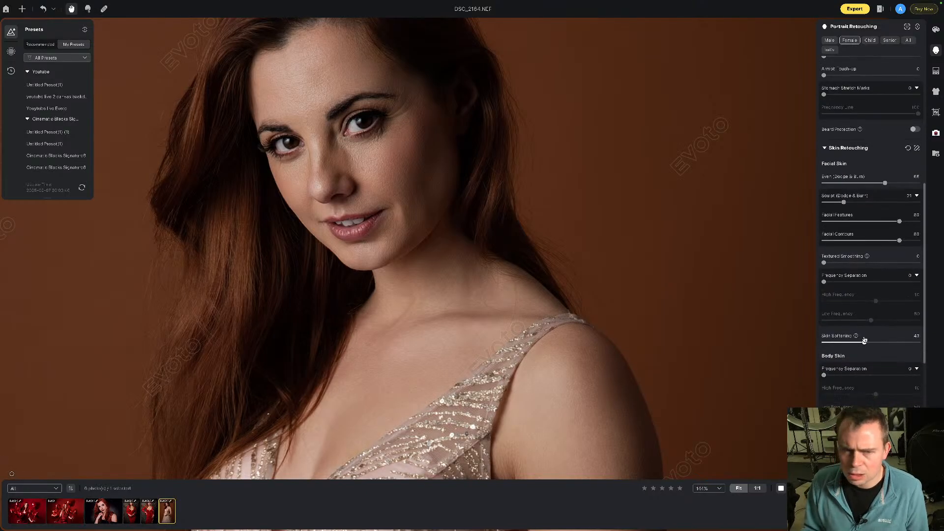
{"action": "scroll", "coordinate": [473, 293], "scroll_direction": "down", "scroll_amount": 8}
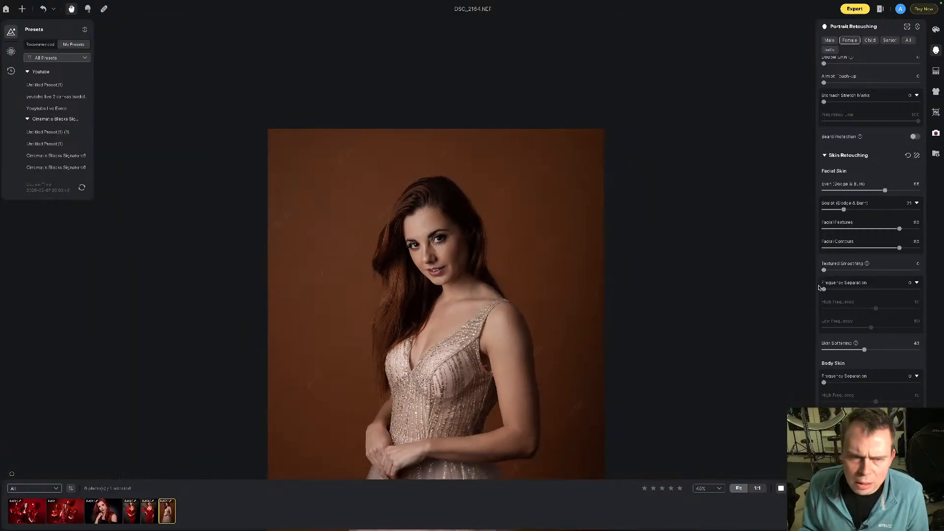
{"action": "left_click_drag", "start_coordinate": [864, 350], "coordinate": [833, 349]}
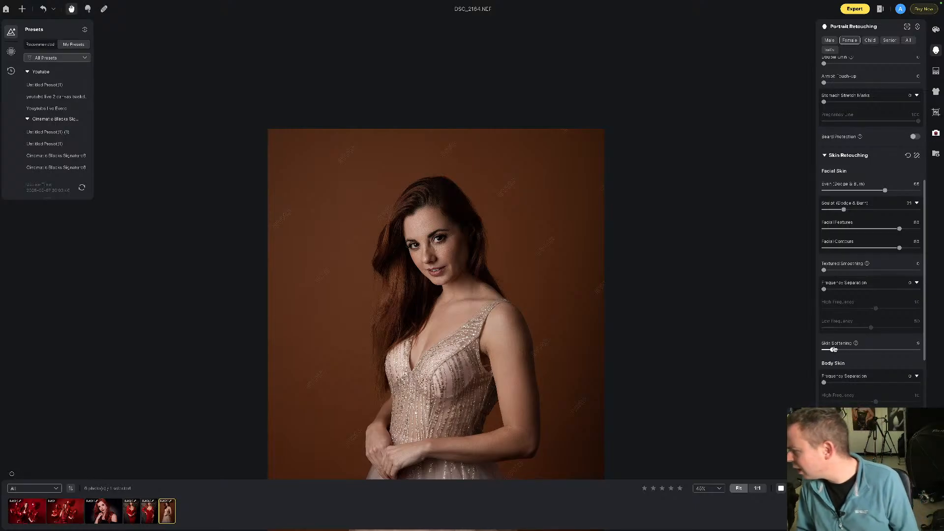
{"action": "left_click_drag", "start_coordinate": [456, 246], "coordinate": [488, 138]}
{"action": "scroll", "coordinate": [488, 138], "scroll_direction": "up", "scroll_amount": 4}
{"action": "scroll", "coordinate": [489, 137], "scroll_direction": "down", "scroll_amount": 3}
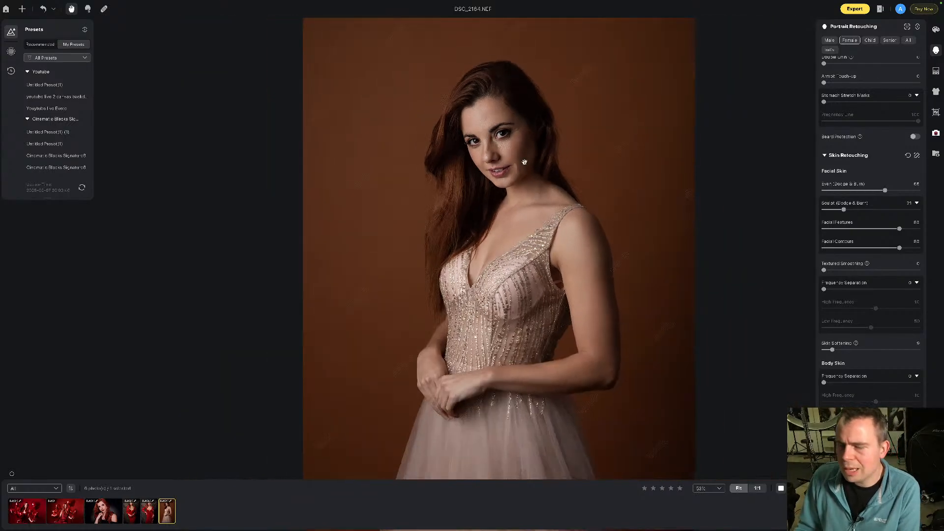
- Start a new combination preset from the current portrait edits, named Skin Reatoch 1, in the Youtube group
{"action": "scroll", "coordinate": [890, 393], "scroll_direction": "down", "scroll_amount": 5}
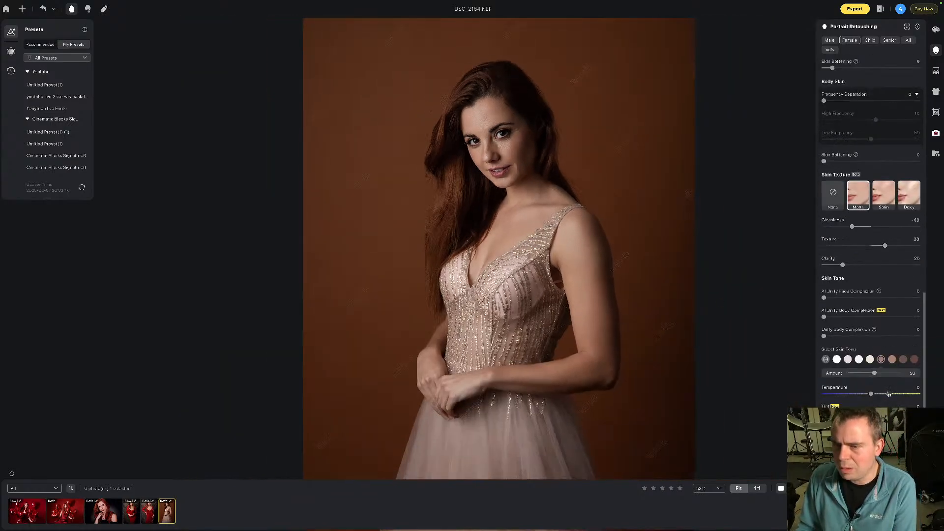
{"action": "scroll", "coordinate": [888, 394], "scroll_direction": "down", "scroll_amount": 3}
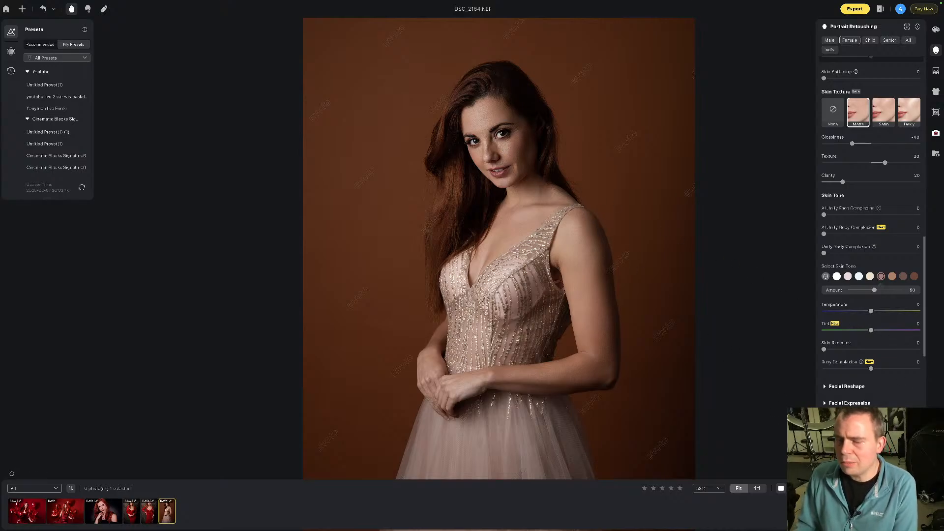
{"action": "left_click", "coordinate": [847, 516]}
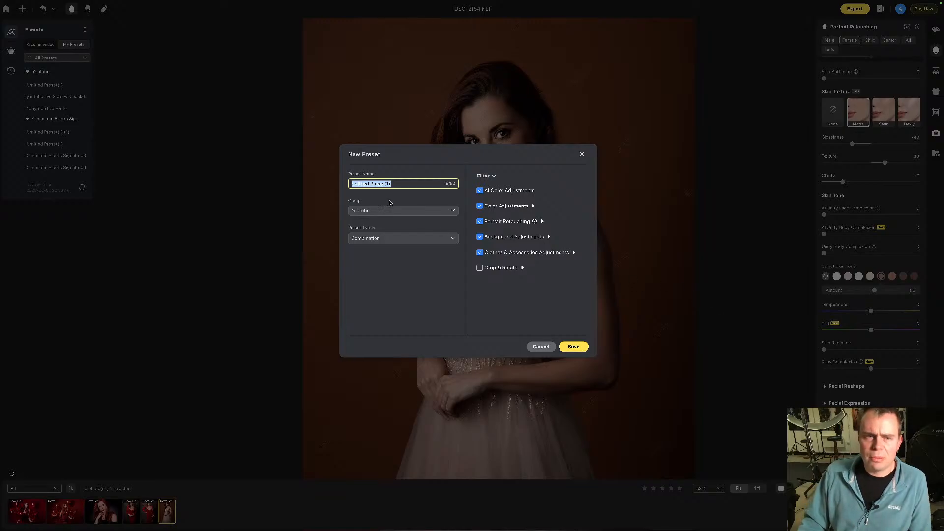
{"action": "type", "text": "Skin"}
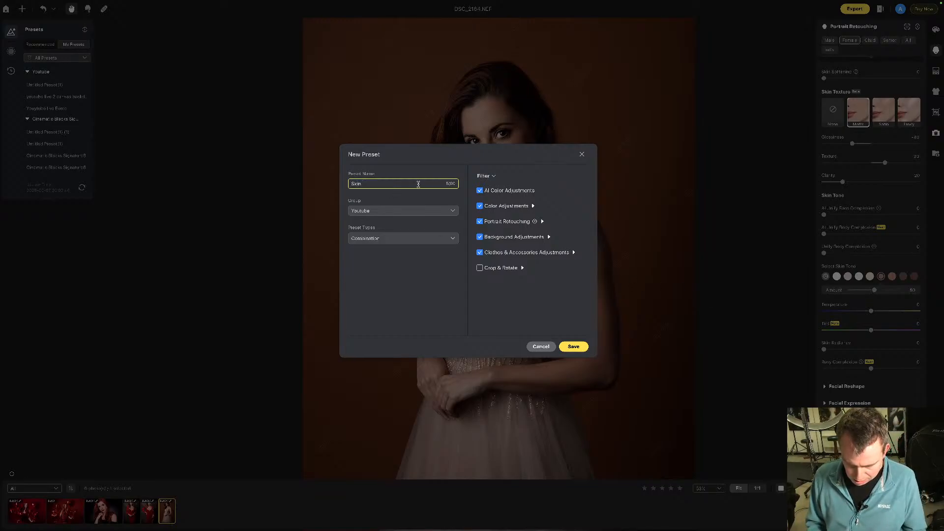
{"action": "type", "text": " Reatouch 1"}
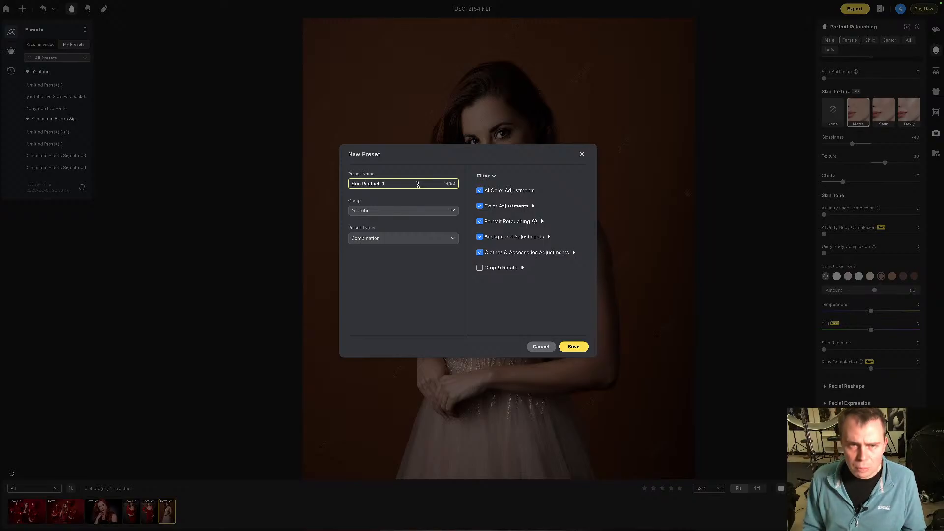
- Exclude Color Adjustments, Facial Reshape, Facial Expression, Teeth, Makeup, Full Body Reshape and Hands from the new preset, keeping Blemish Removal, Skin Retouching, Eyes and Hair
{"action": "left_click", "coordinate": [481, 207]}
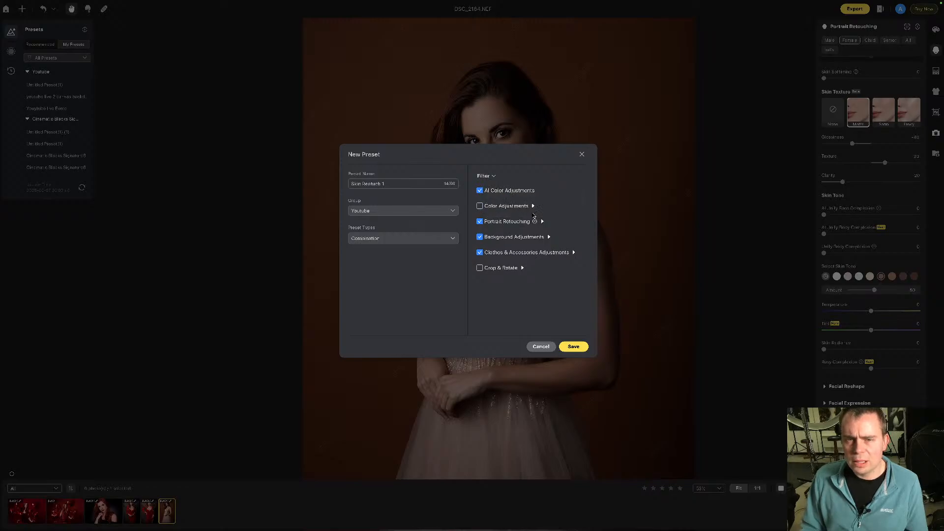
{"action": "left_click", "coordinate": [542, 222]}
{"action": "scroll", "coordinate": [494, 260], "scroll_direction": "down", "scroll_amount": 3}
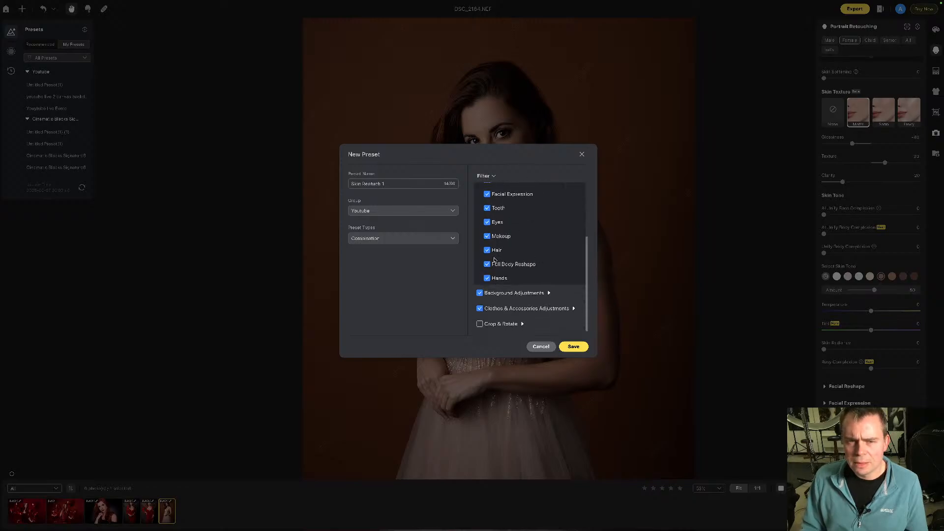
{"action": "scroll", "coordinate": [494, 260], "scroll_direction": "up", "scroll_amount": 5}
{"action": "left_click", "coordinate": [487, 217]}
{"action": "left_click", "coordinate": [487, 218]}
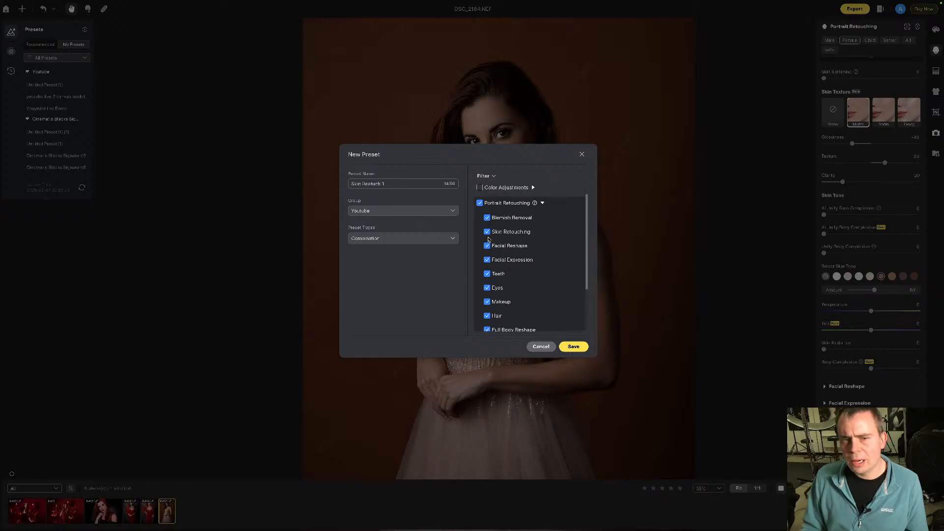
{"action": "left_click", "coordinate": [488, 246]}
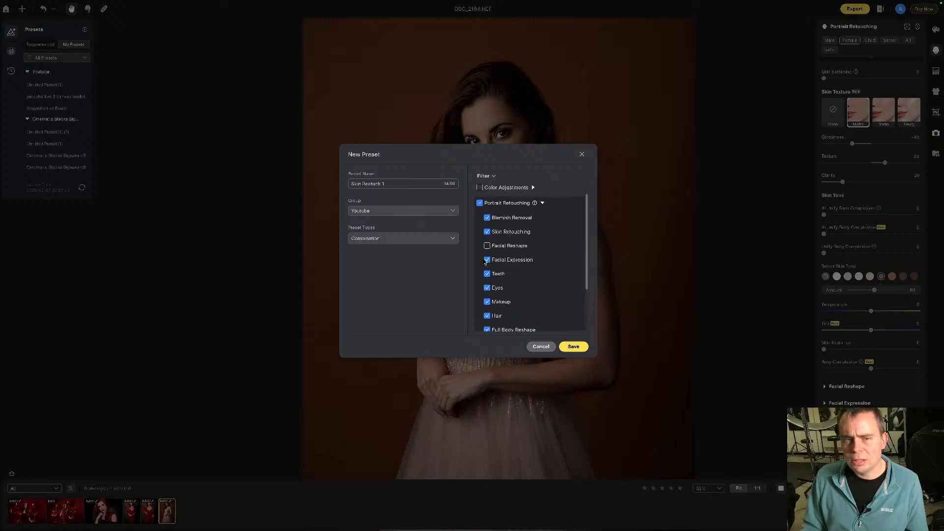
{"action": "left_click", "coordinate": [488, 260]}
{"action": "left_click", "coordinate": [487, 274]}
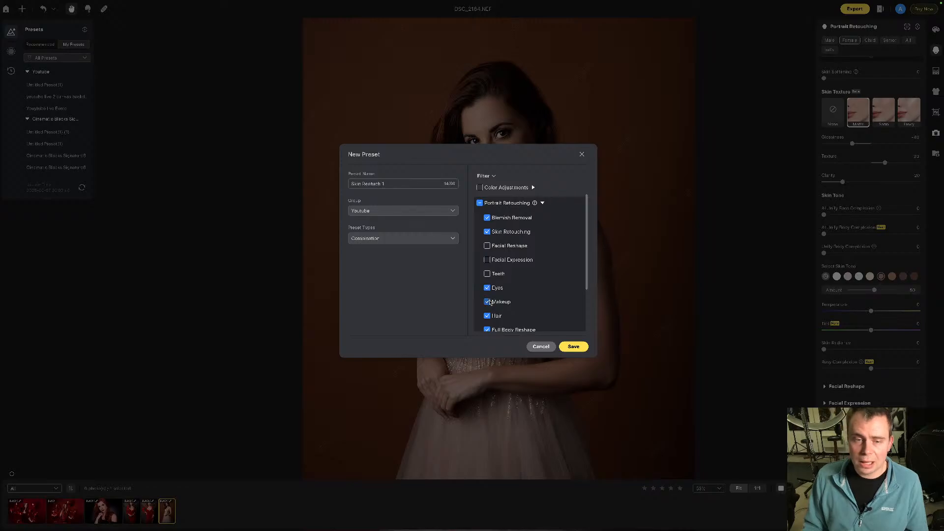
{"action": "scroll", "coordinate": [490, 302], "scroll_direction": "down", "scroll_amount": 3}
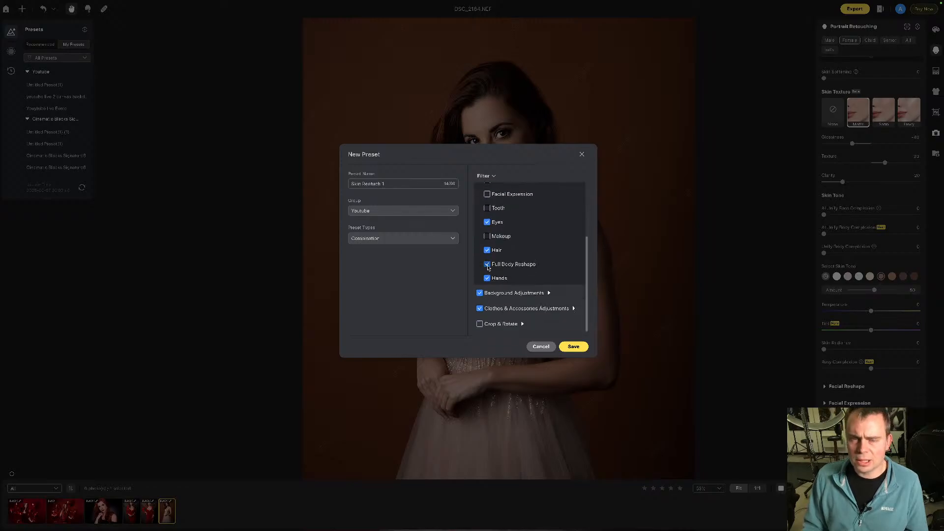
{"action": "left_click", "coordinate": [487, 265]}
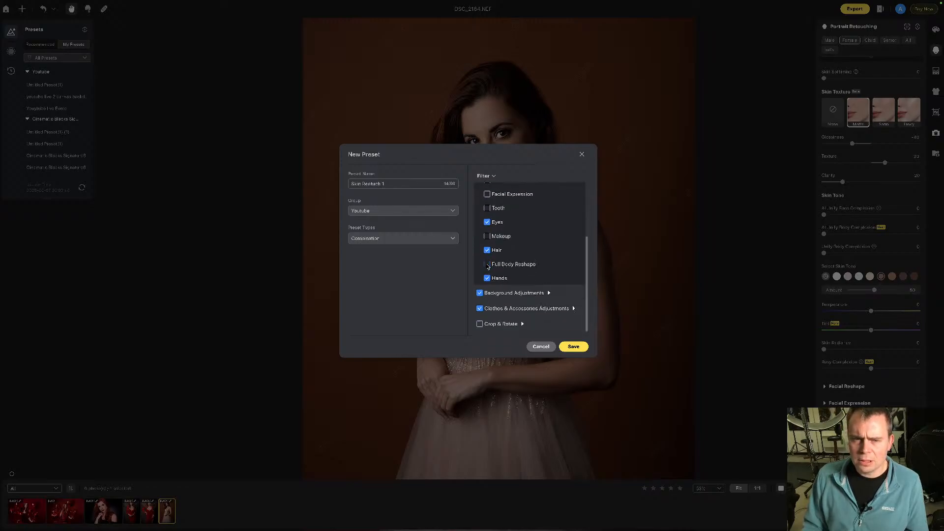
{"action": "left_click", "coordinate": [487, 279]}
- Exclude all Background Adjustments and Clothes & Accessories Adjustments from the preset and save it
{"action": "left_click", "coordinate": [547, 293]}
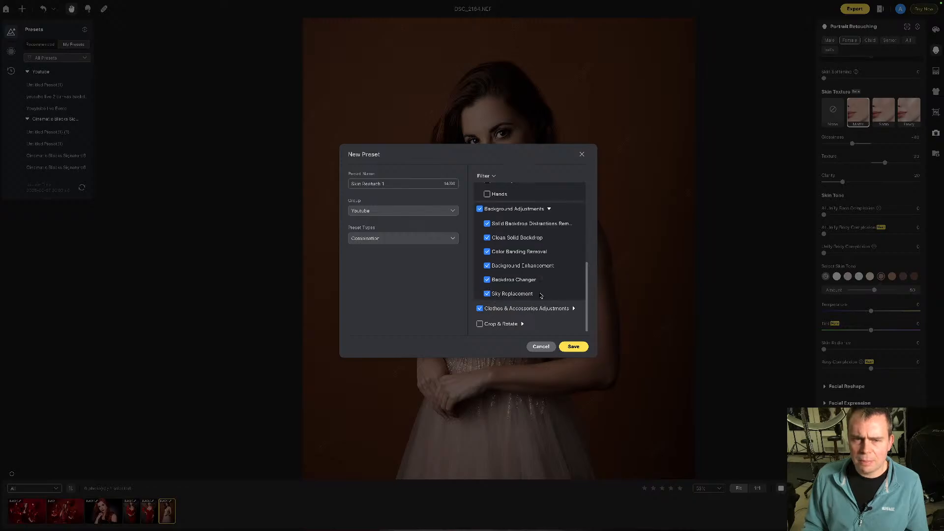
{"action": "left_click", "coordinate": [509, 209]}
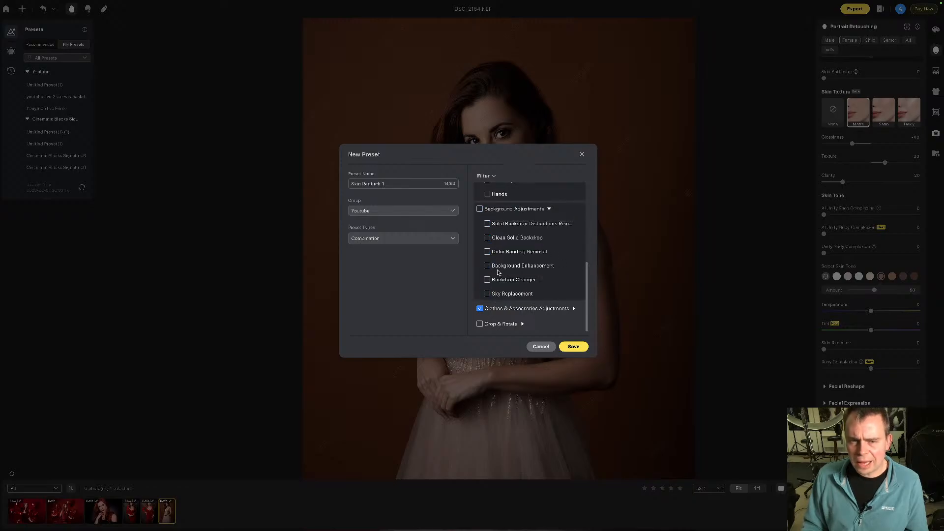
{"action": "left_click", "coordinate": [481, 308]}
{"action": "scroll", "coordinate": [546, 309], "scroll_direction": "up", "scroll_amount": 10}
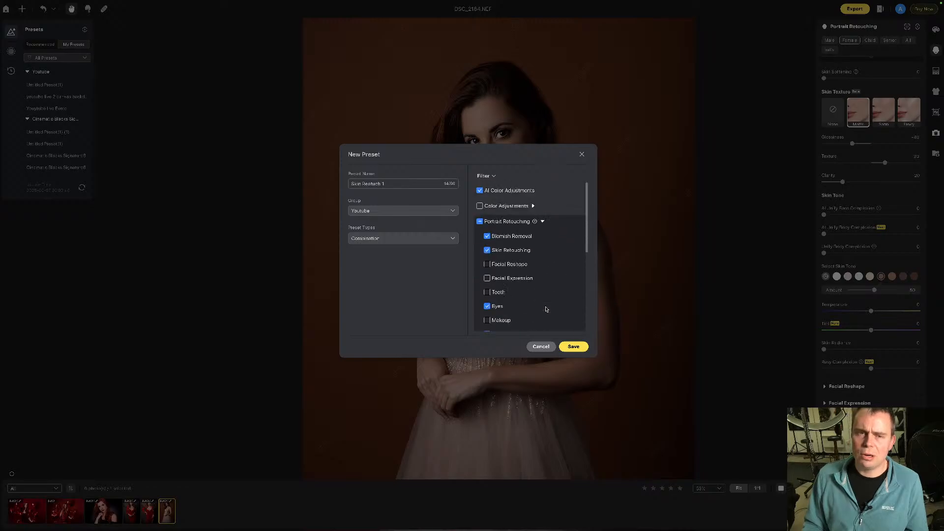
{"action": "key", "text": "Return"}
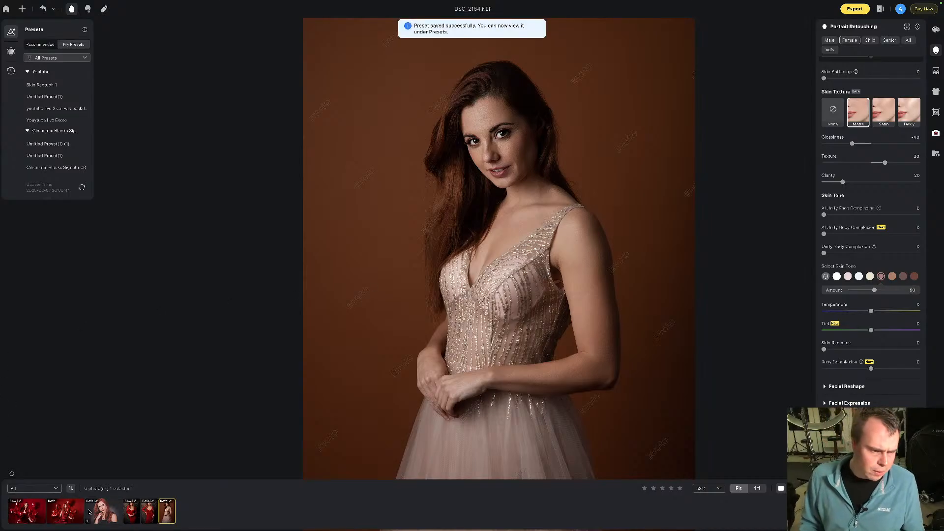
- Apply the saved skin retouch preset to the balloon photo DSC_1027.NEF and check the face up close
{"action": "left_click", "coordinate": [65, 511]}
{"action": "scroll", "coordinate": [412, 174], "scroll_direction": "up", "scroll_amount": 2}
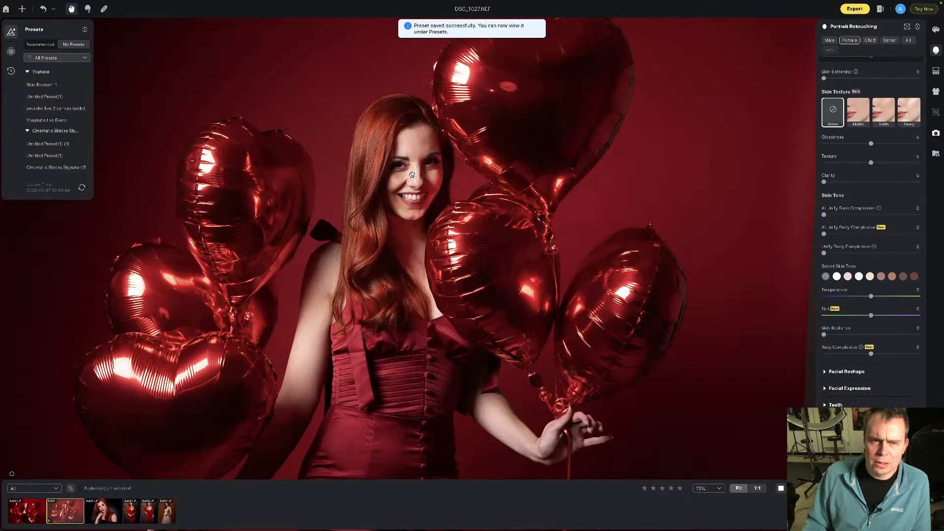
{"action": "scroll", "coordinate": [412, 174], "scroll_direction": "down", "scroll_amount": 2}
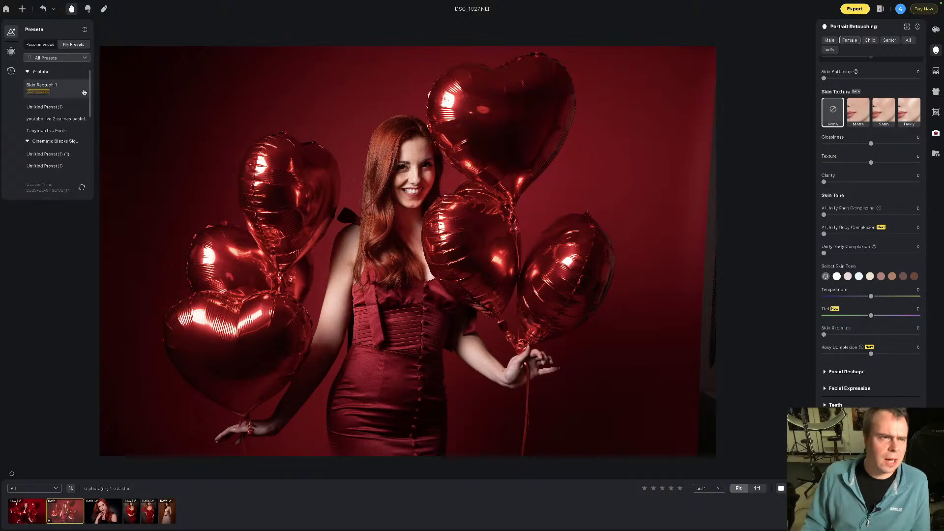
{"action": "left_click", "coordinate": [84, 92]}
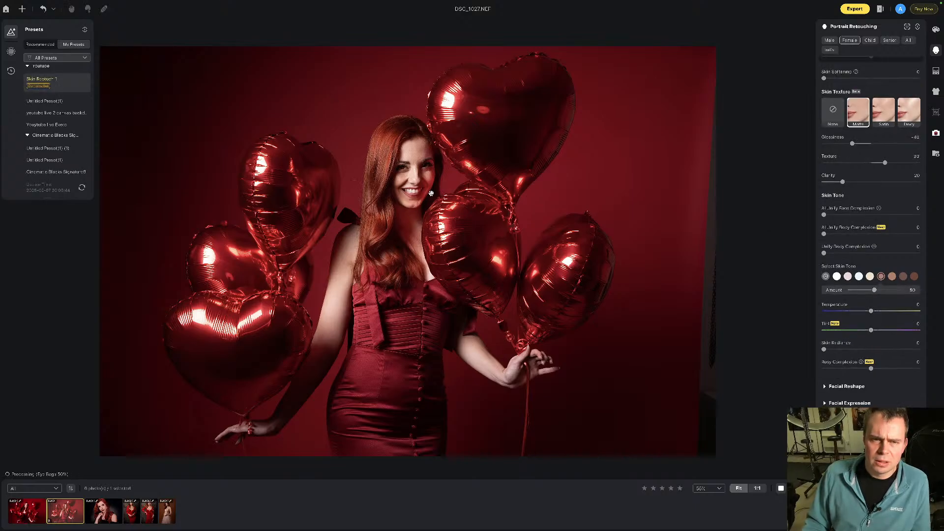
{"action": "scroll", "coordinate": [431, 192], "scroll_direction": "up", "scroll_amount": 4}
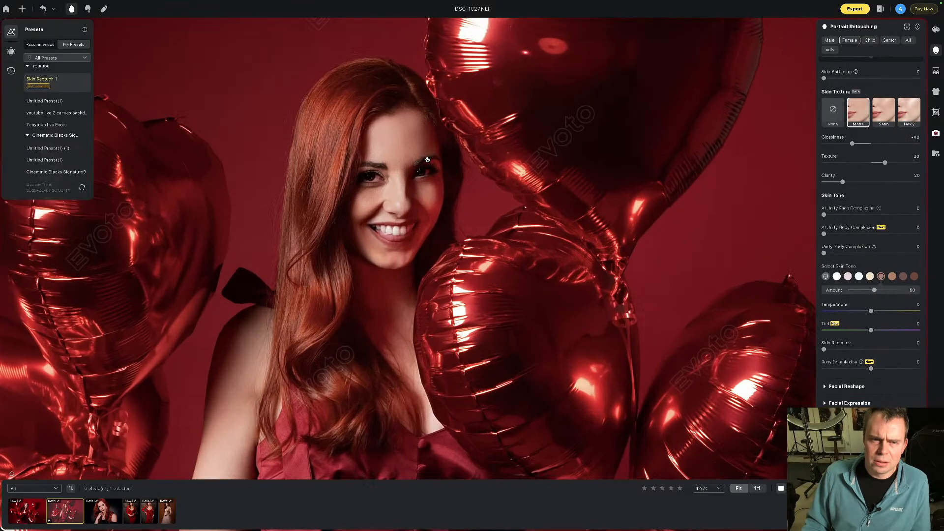
{"action": "scroll", "coordinate": [427, 160], "scroll_direction": "down", "scroll_amount": 4}
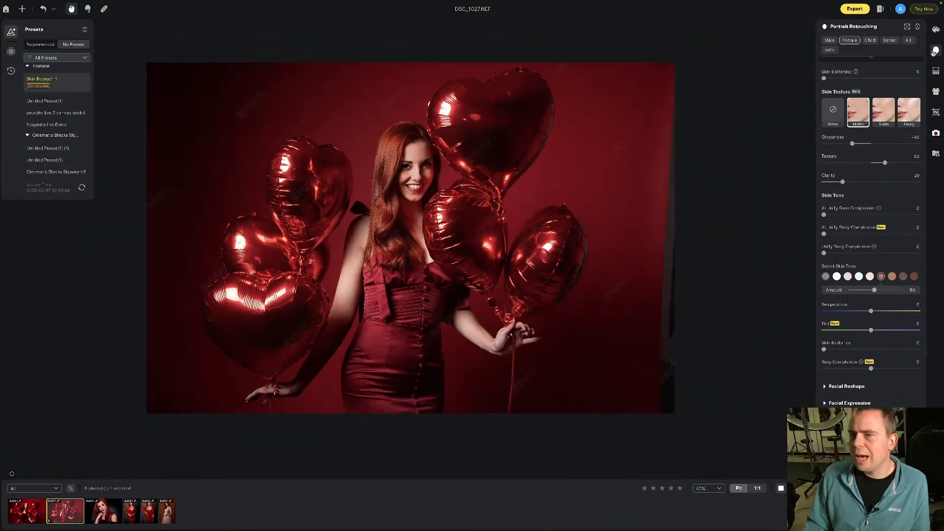
- Set the balloon photo's Exposure to about -0.15, Contrast to 24, Brightness to -22 and Shadows to 81
{"action": "left_click", "coordinate": [936, 29]}
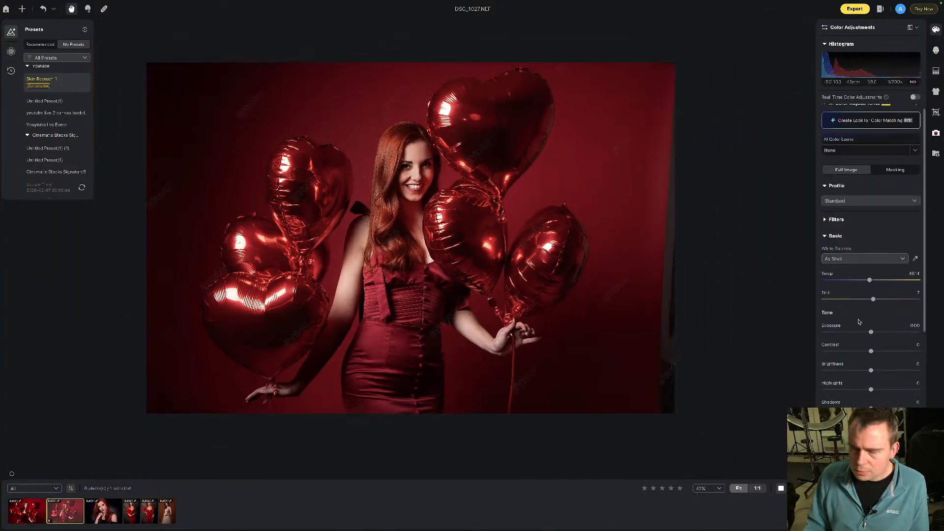
{"action": "left_click_drag", "start_coordinate": [871, 334], "coordinate": [873, 334]}
{"action": "left_click_drag", "start_coordinate": [874, 333], "coordinate": [869, 333]}
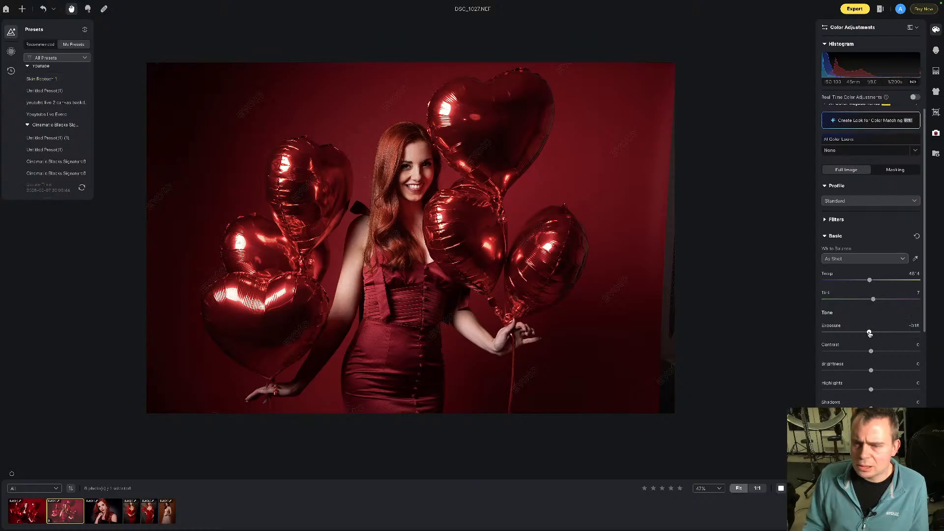
{"action": "left_click_drag", "start_coordinate": [871, 371], "coordinate": [883, 352]}
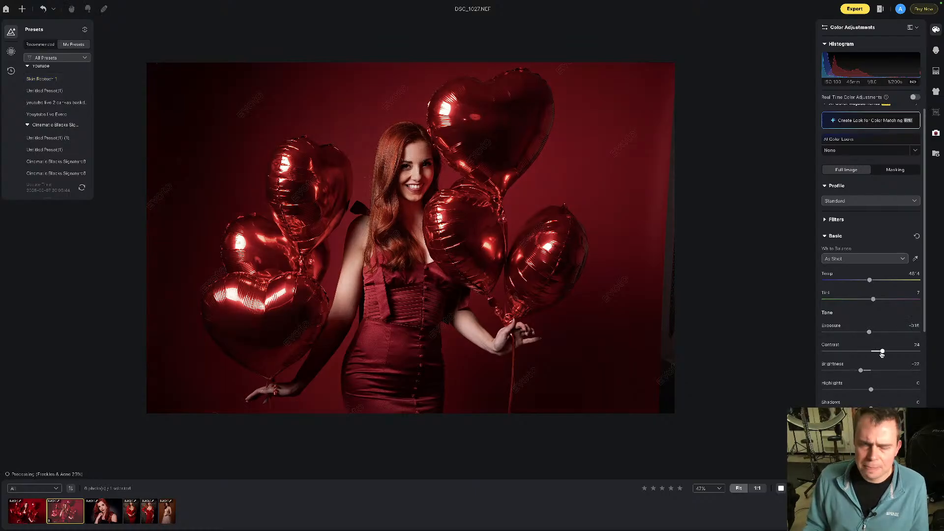
{"action": "left_click_drag", "start_coordinate": [871, 408], "coordinate": [909, 409]}
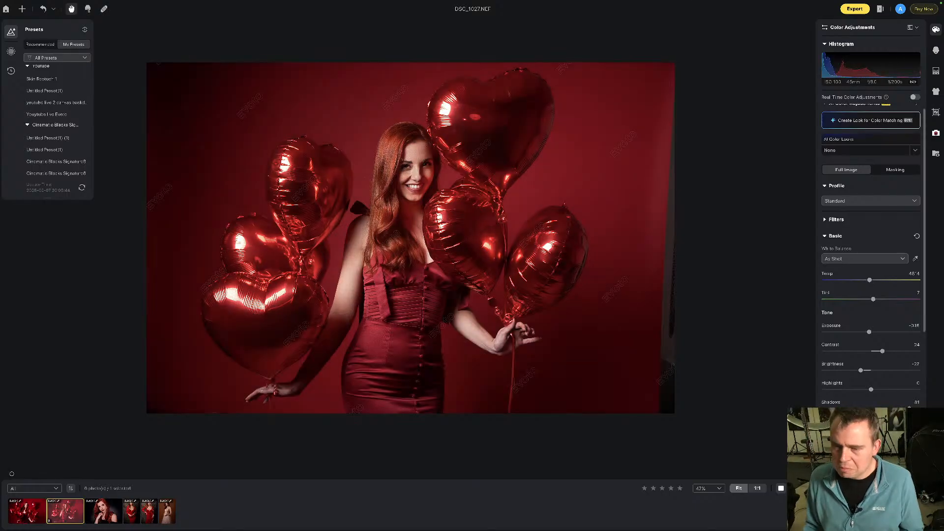
- Crop the photo at a fixed ratio to 5813 by 3867, cutting off the backdrop's dark right edge and aligning the frame with the image top
{"action": "left_click", "coordinate": [936, 112]}
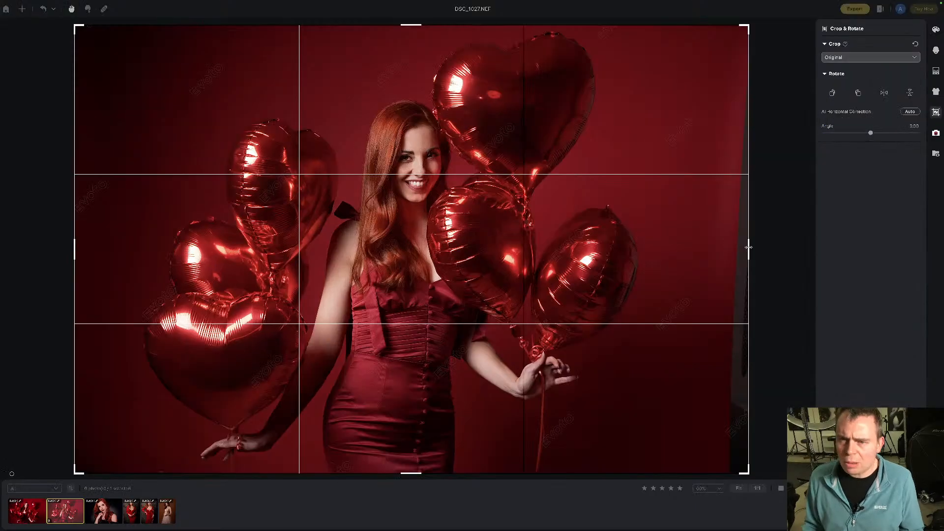
{"action": "left_click_drag", "start_coordinate": [747, 249], "coordinate": [722, 250]}
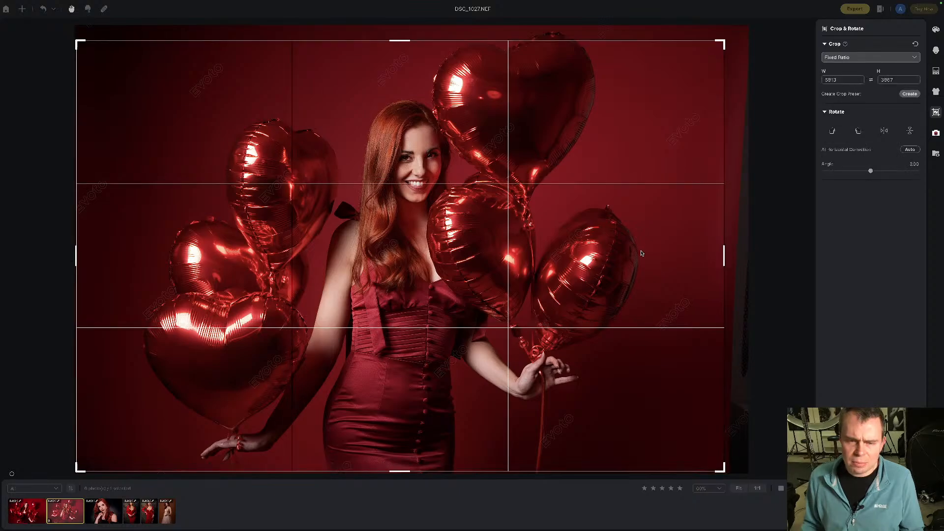
{"action": "left_click_drag", "start_coordinate": [643, 251], "coordinate": [640, 231]}
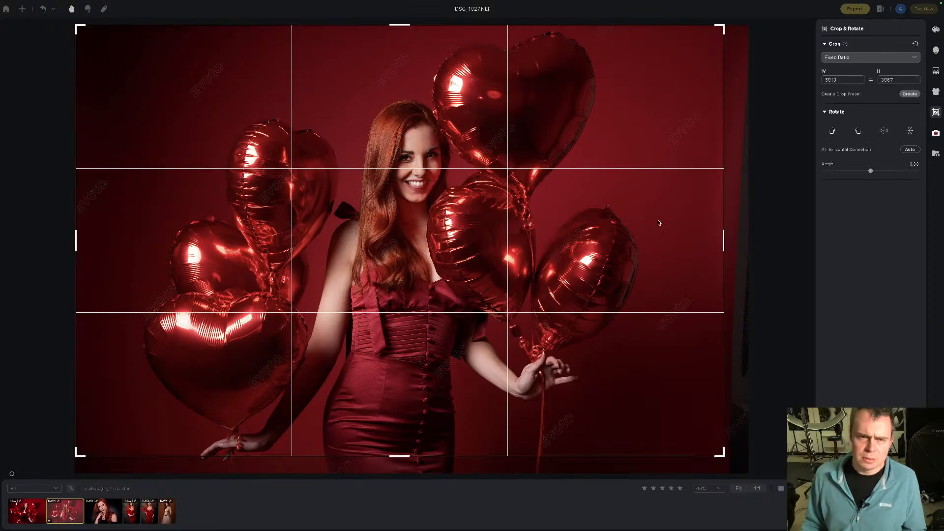
{"action": "left_click", "coordinate": [936, 30]}
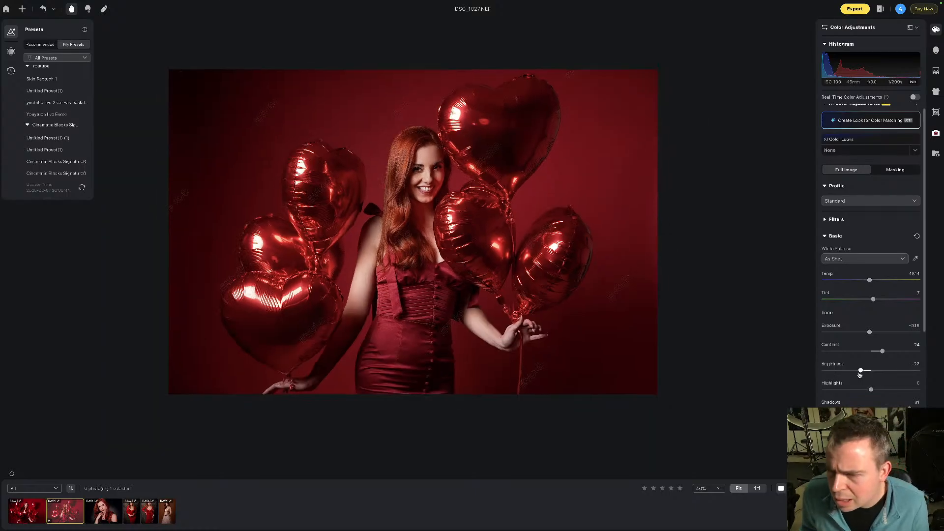
- Try darker Brightness values on the cropped balloon photo and settle on -30
{"action": "left_click_drag", "start_coordinate": [861, 371], "coordinate": [853, 373]}
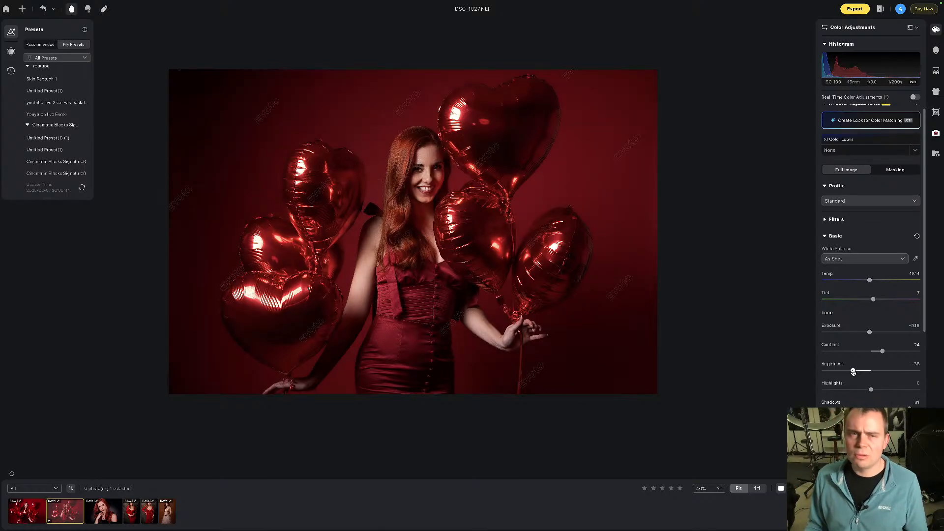
{"action": "left_click_drag", "start_coordinate": [853, 372], "coordinate": [857, 372]}
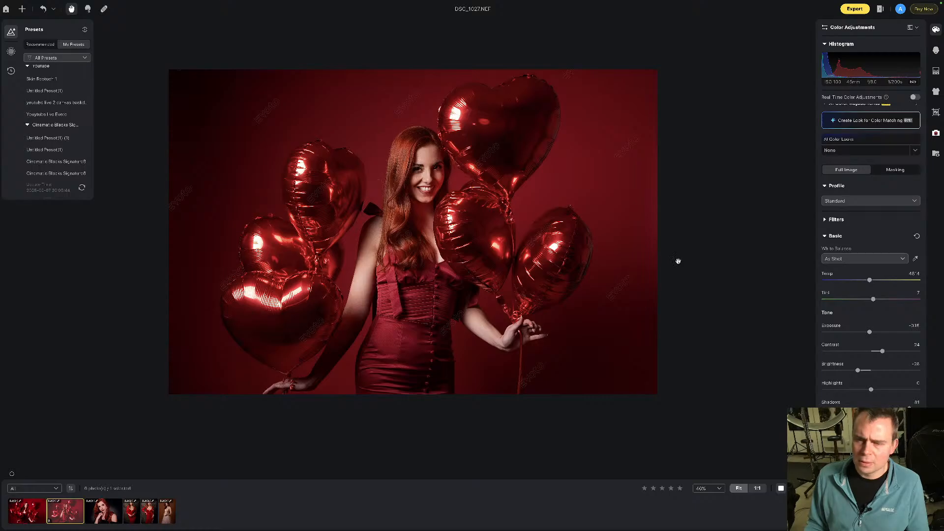
{"action": "left_click_drag", "start_coordinate": [858, 373], "coordinate": [857, 372]}
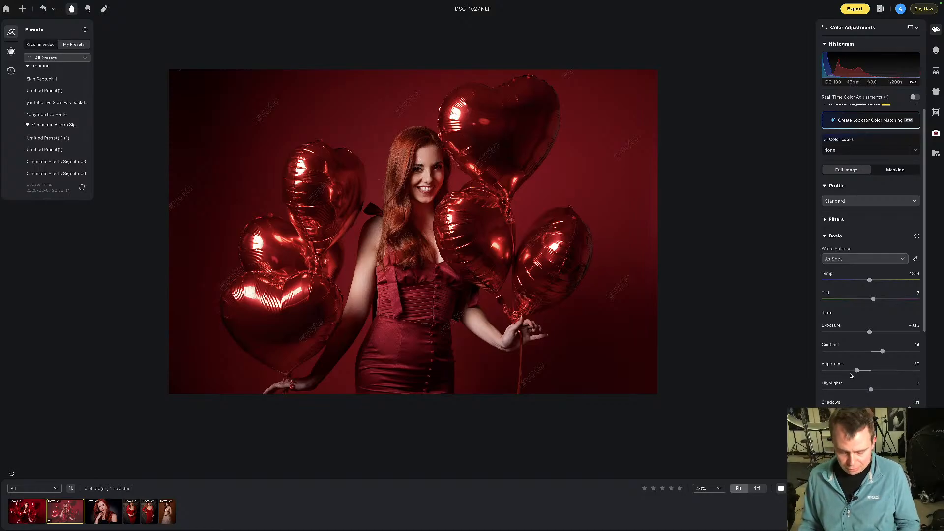
- Copy all edits from DSC_1027.NEF and paste them onto the other balloon photo, DSC_1021.NEF
{"action": "key", "text": "ctrl+c"}
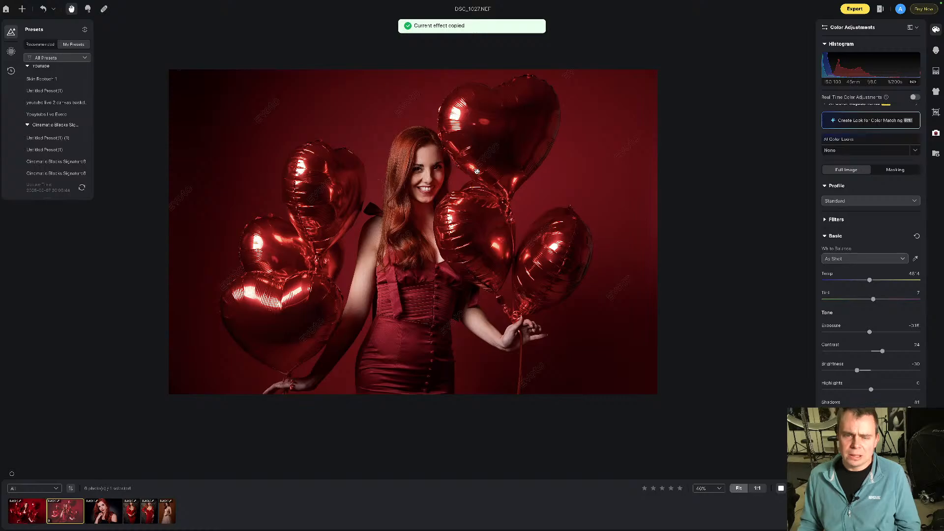
{"action": "key", "text": "ctrl+c"}
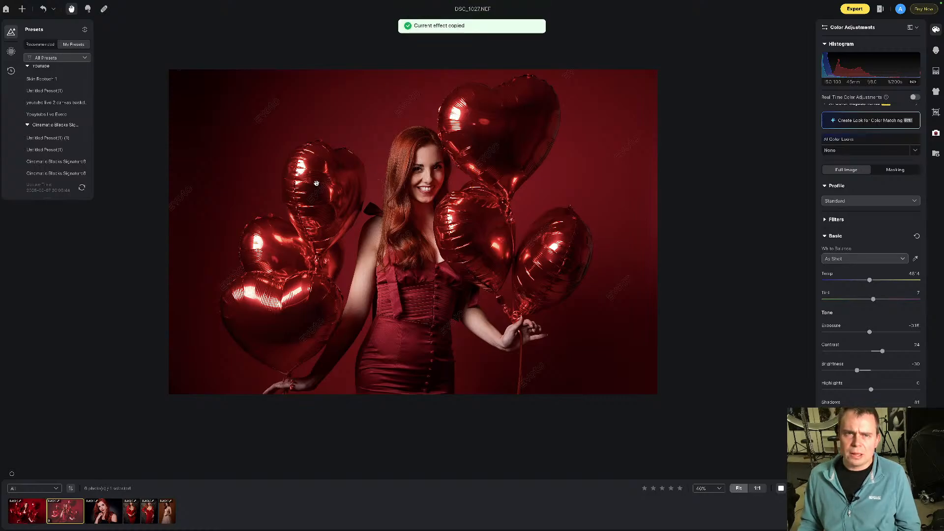
{"action": "left_click", "coordinate": [34, 520]}
{"action": "key", "text": "ctrl+v"}
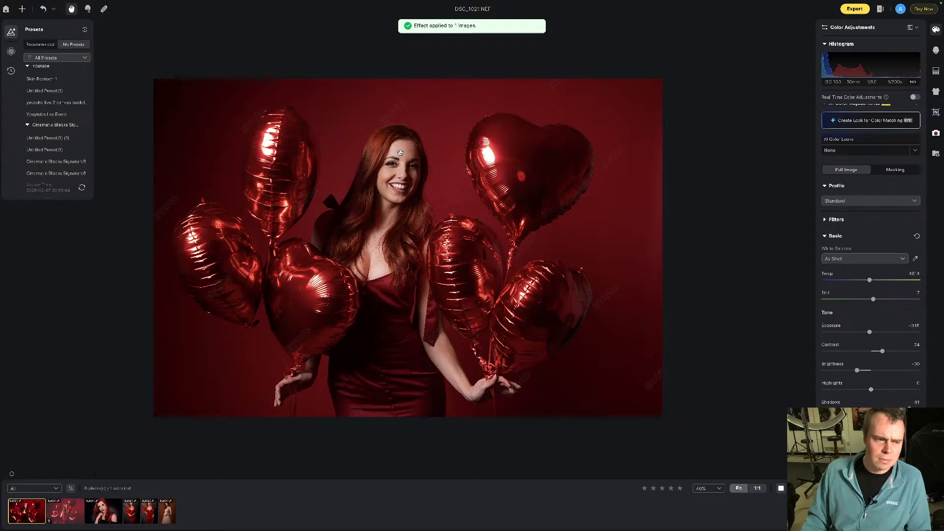
- Crop DSC_1021.NEF at its fixed ratio to about 5790 by 3850, trimming the top and both sides around the model and balloons
{"action": "scroll", "coordinate": [400, 153], "scroll_direction": "up", "scroll_amount": 1}
{"action": "scroll", "coordinate": [400, 153], "scroll_direction": "down", "scroll_amount": 1}
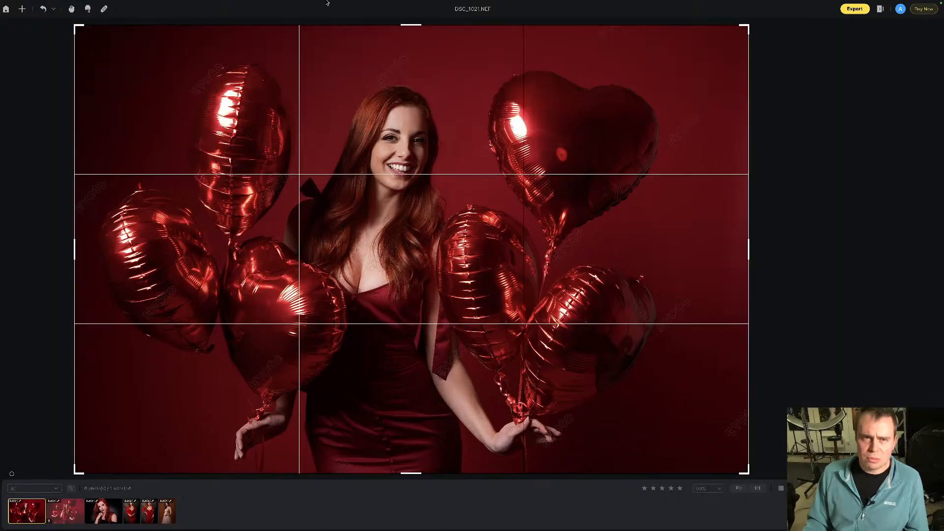
{"action": "key", "text": "c"}
{"action": "left_click_drag", "start_coordinate": [404, 23], "coordinate": [418, 44]}
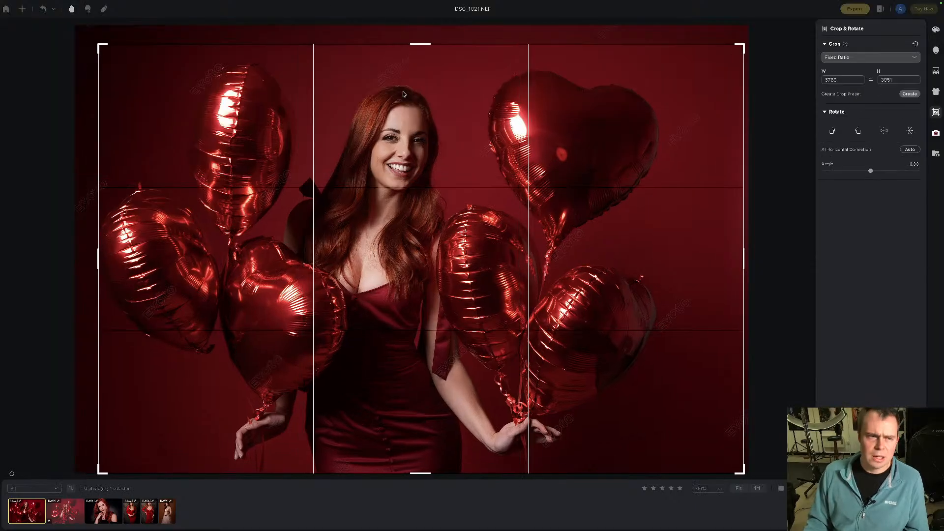
{"action": "left_click_drag", "start_coordinate": [419, 93], "coordinate": [396, 95]}
{"action": "left_click_drag", "start_coordinate": [419, 45], "coordinate": [418, 49]}
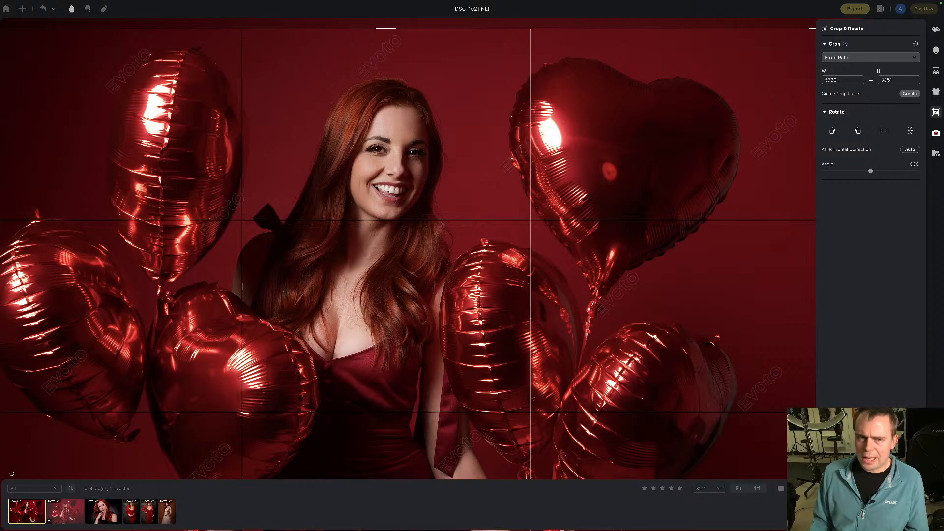
{"action": "key", "text": "Return"}
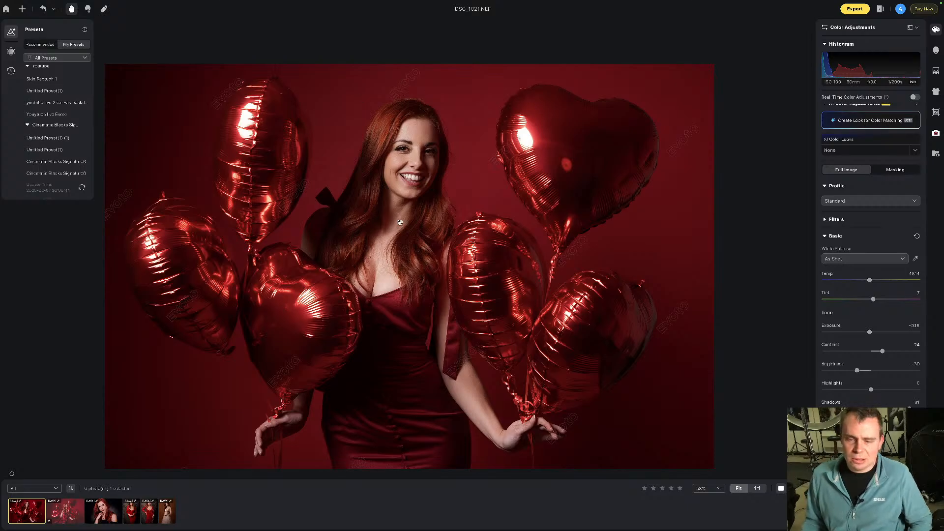
- Compare DSC_1027.NEF with its original side by side, then examine the edited photo at 1:1 and fitted to the window
{"action": "left_click", "coordinate": [71, 511]}
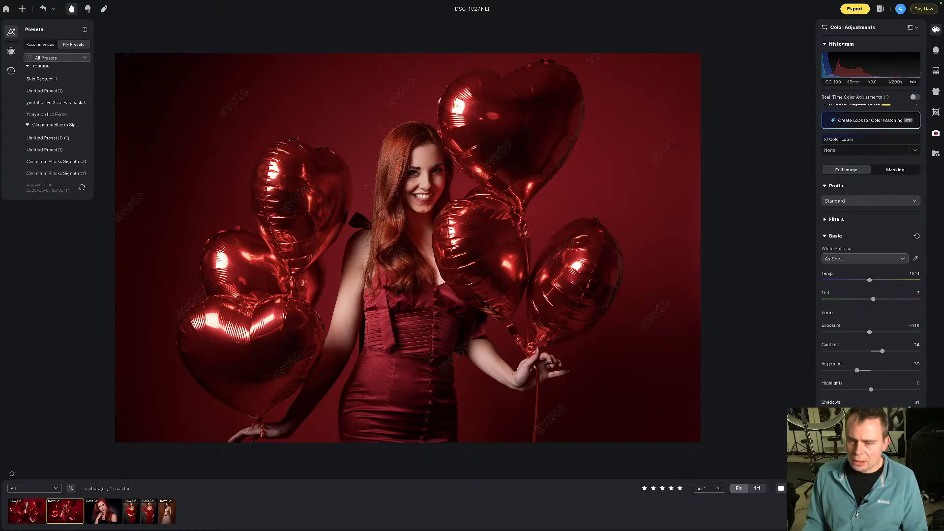
{"action": "left_click", "coordinate": [798, 489]}
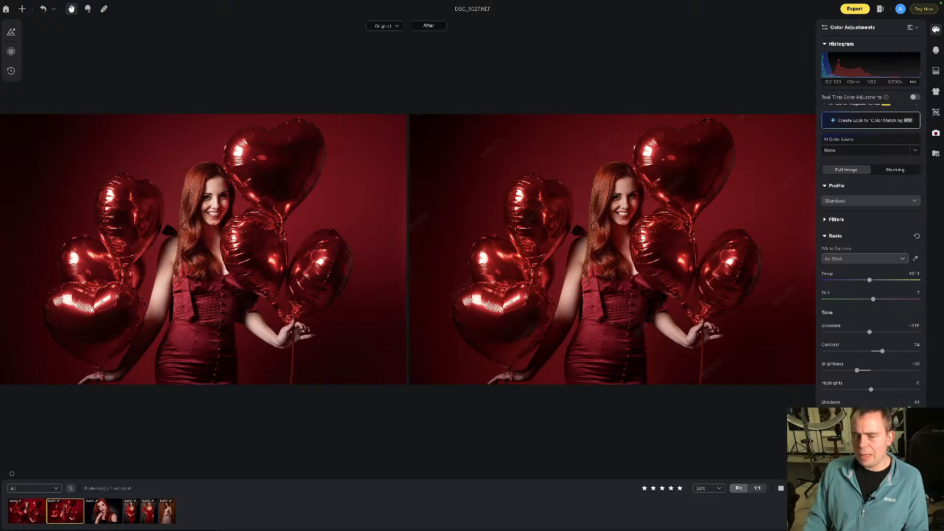
{"action": "left_click", "coordinate": [781, 489]}
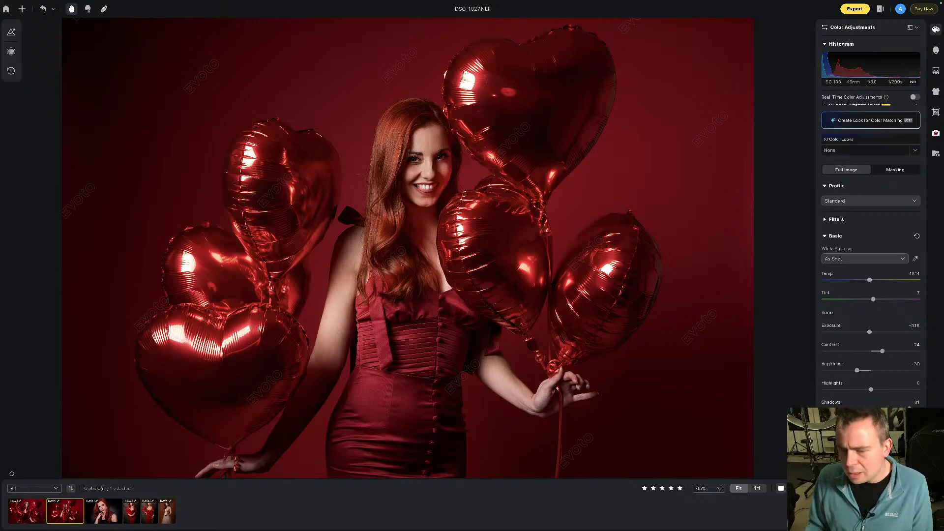
{"action": "left_click", "coordinate": [802, 489]}
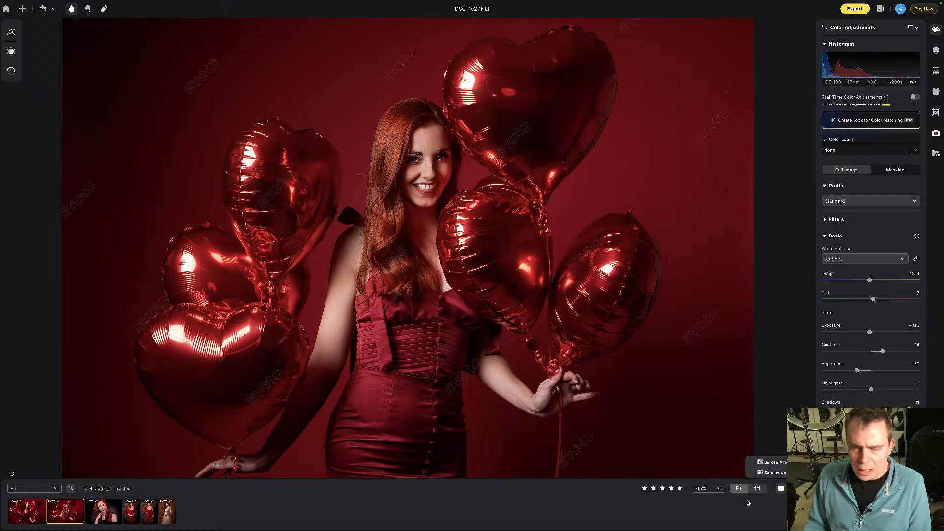
{"action": "left_click", "coordinate": [758, 489]}
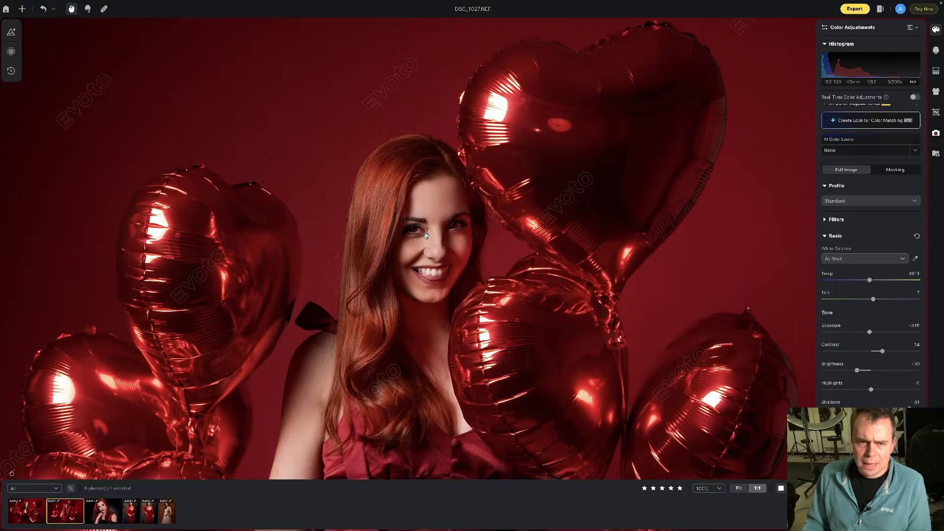
{"action": "left_click", "coordinate": [739, 489]}
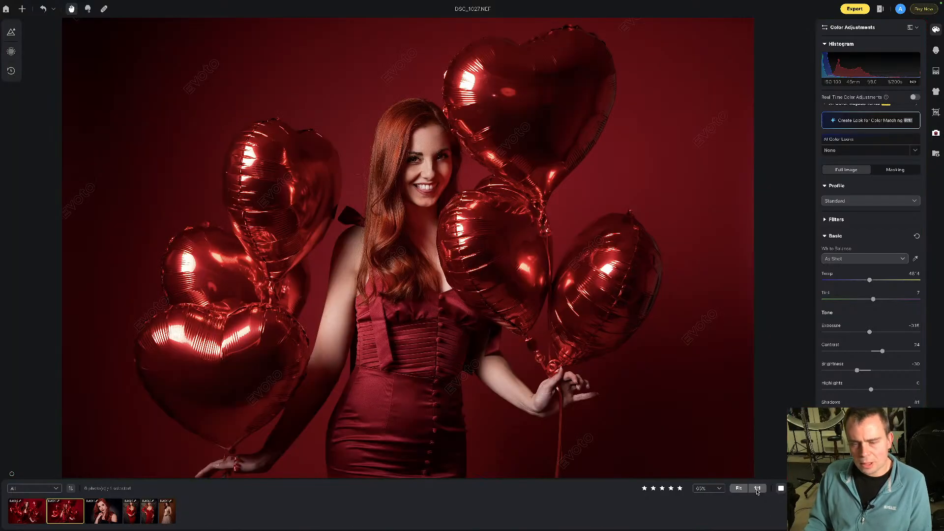
{"action": "left_click", "coordinate": [715, 489]}
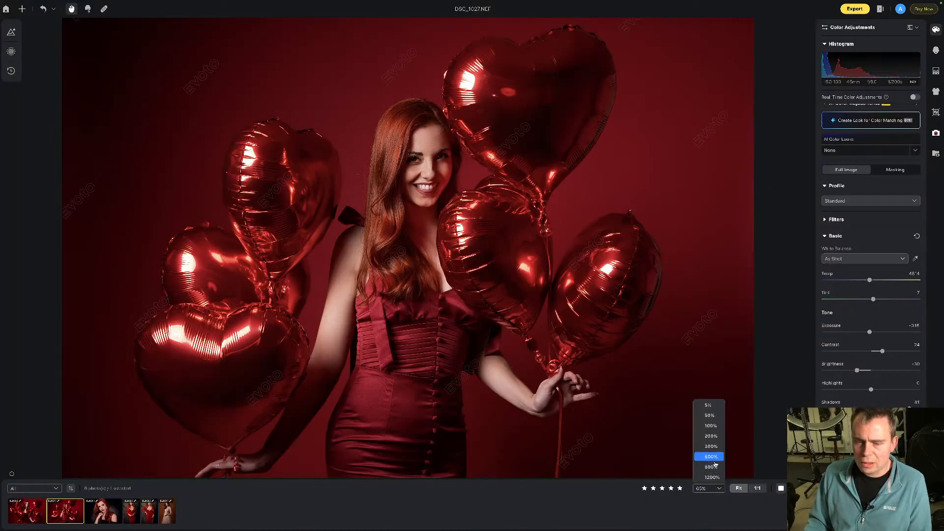
{"action": "left_click", "coordinate": [491, 509]}
- Start exporting the dark-background portrait to a specific folder, browsing to February 2025 on the 2024 drive
{"action": "left_click", "coordinate": [103, 511]}
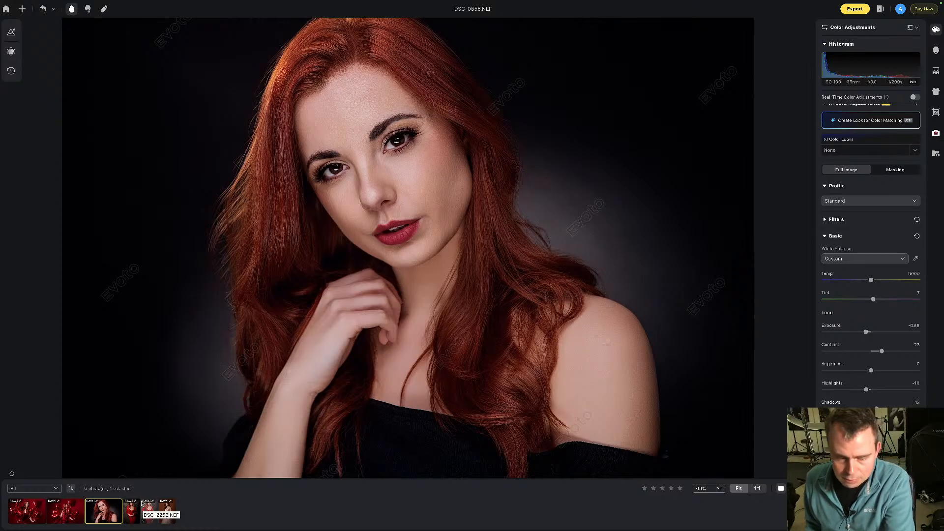
{"action": "left_click", "coordinate": [850, 9]}
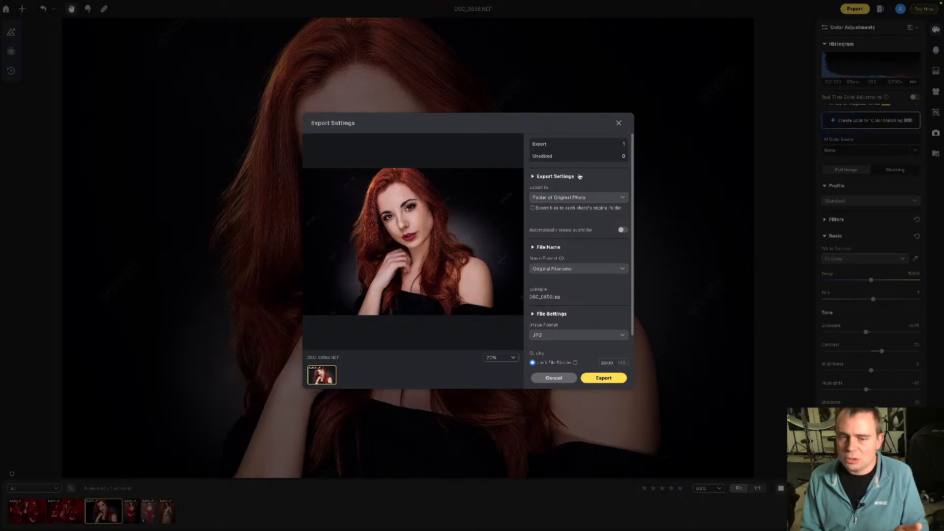
{"action": "left_click", "coordinate": [590, 197]}
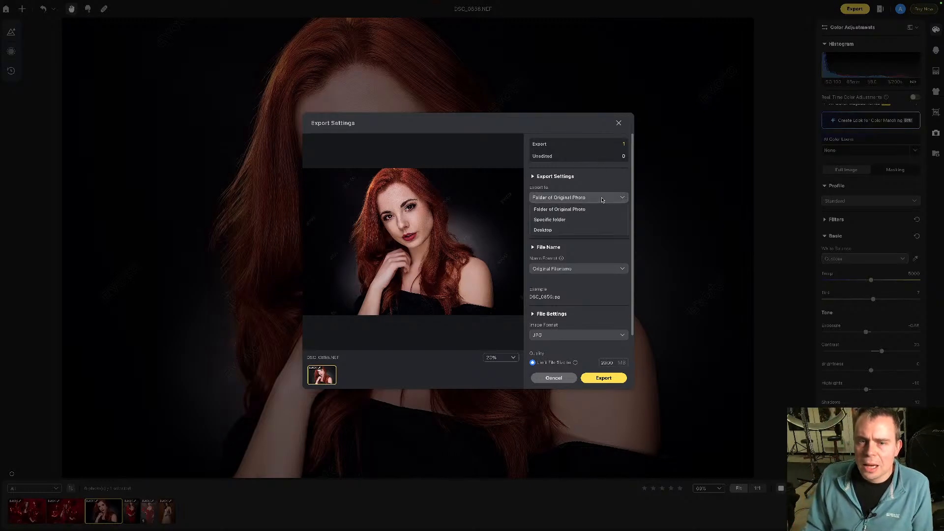
{"action": "left_click", "coordinate": [582, 220]}
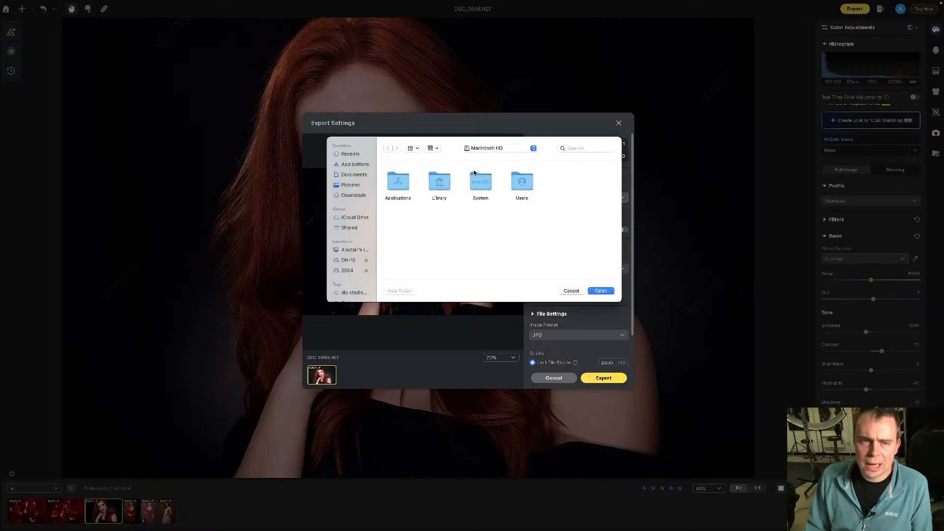
{"action": "left_click", "coordinate": [348, 271]}
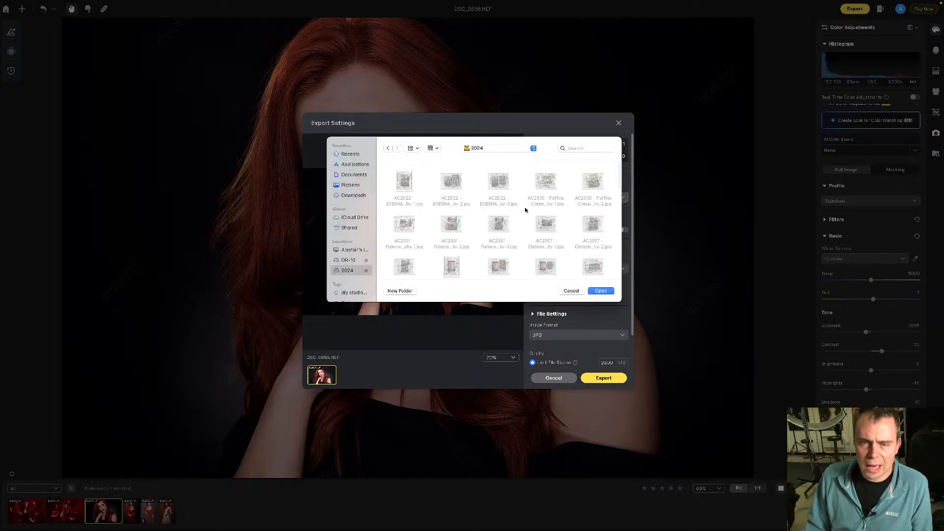
{"action": "scroll", "coordinate": [525, 210], "scroll_direction": "down", "scroll_amount": 10}
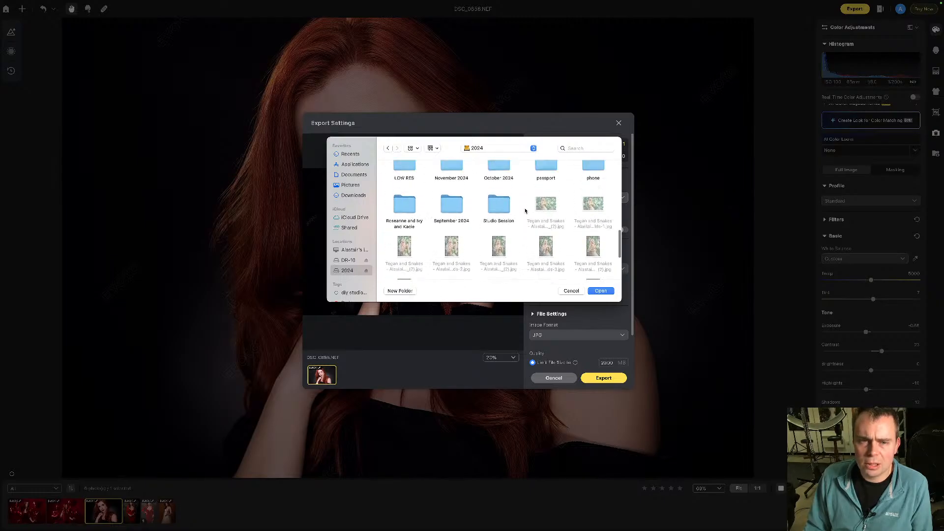
{"action": "scroll", "coordinate": [525, 210], "scroll_direction": "up", "scroll_amount": 8}
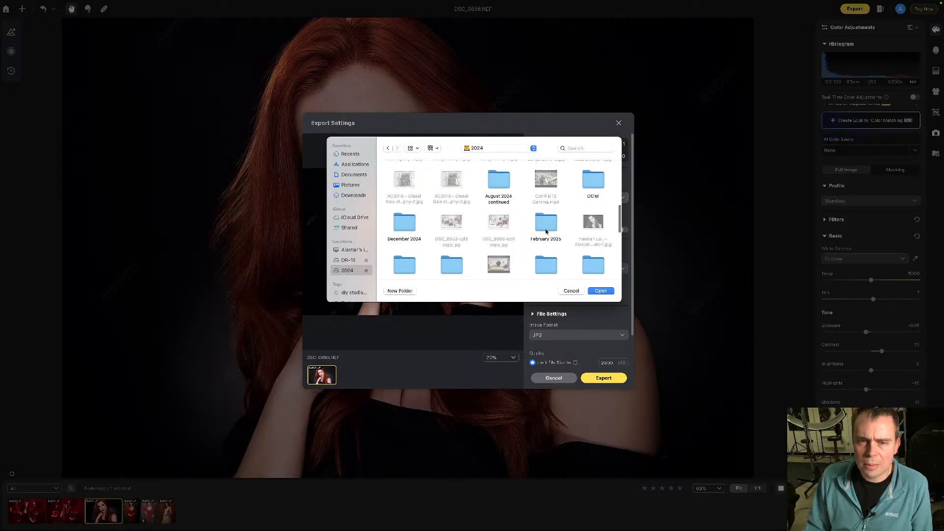
{"action": "double_click", "coordinate": [546, 223]}
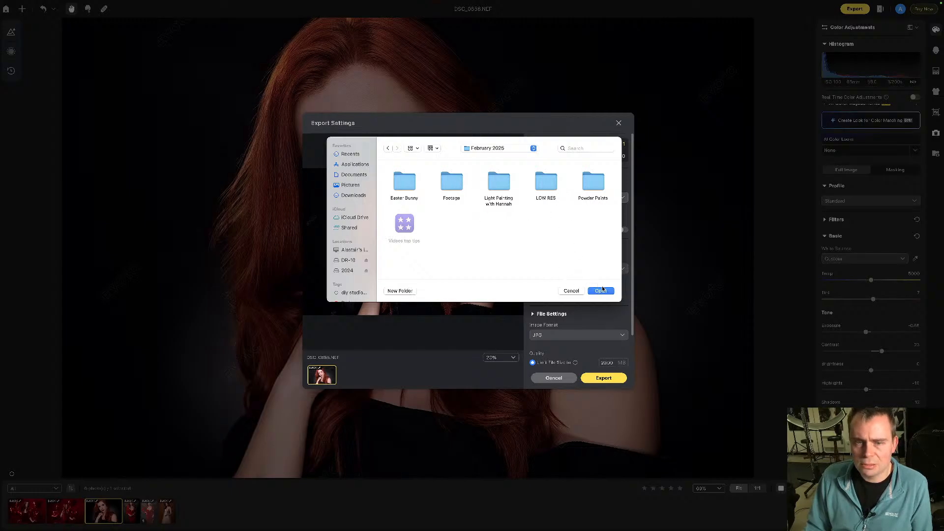
- Create a folder named "Evoto Edit from Youtube live" inside February 2025 and set it as the export destination
{"action": "left_click", "coordinate": [411, 291]}
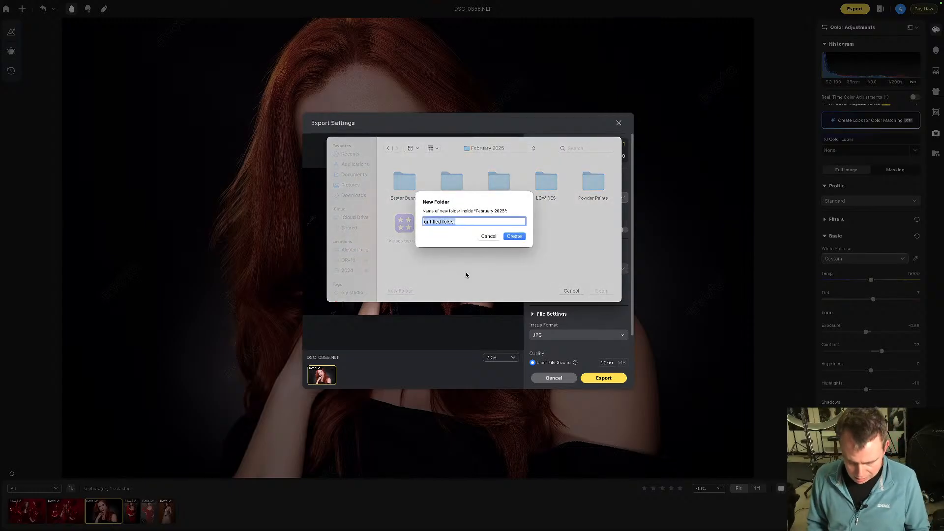
{"action": "type", "text": "Evotot"}
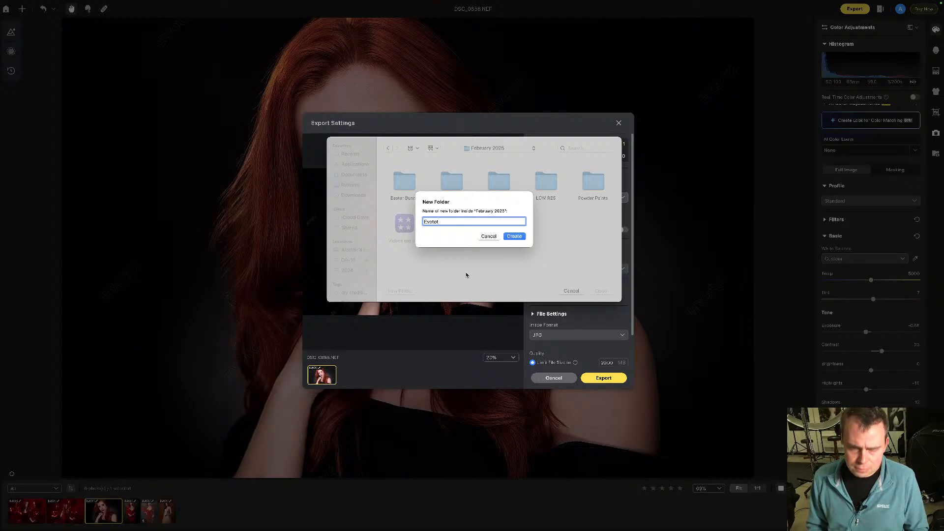
{"action": "key", "text": "BackSpace"}
{"action": "type", "text": " Edit fro"}
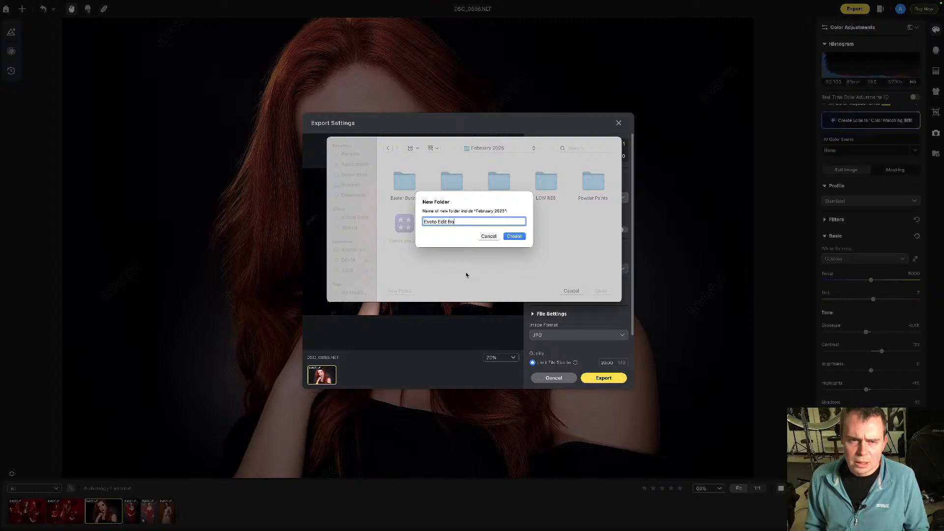
{"action": "type", "text": "m Youtie live"}
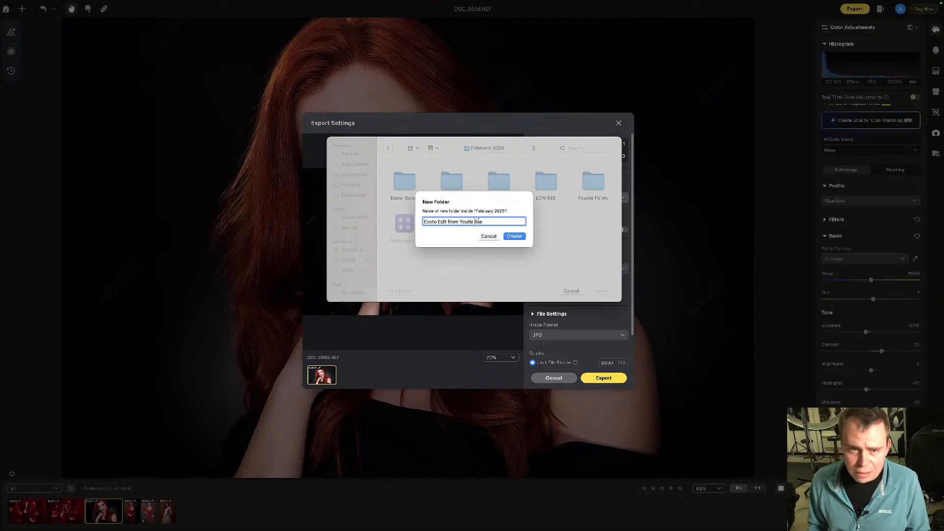
{"action": "key", "text": "Left"}
{"action": "key", "text": "Left"}
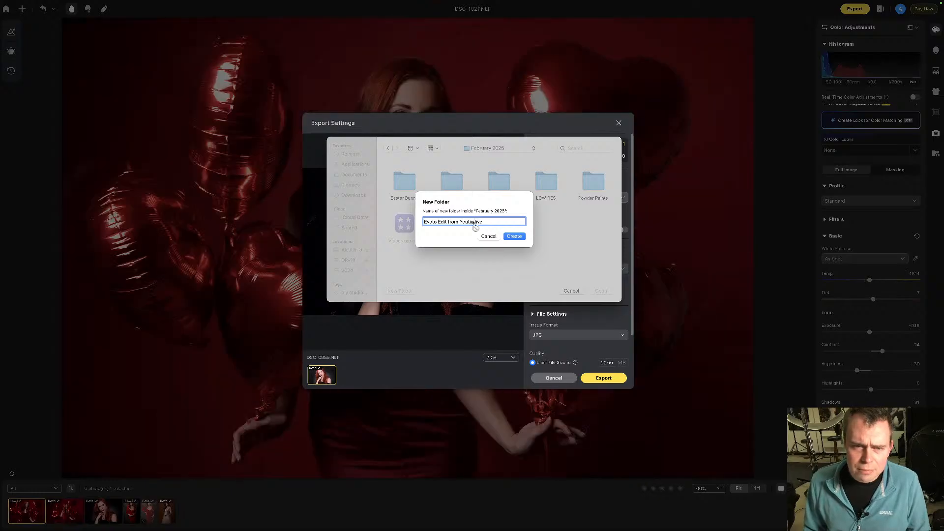
{"action": "left_click", "coordinate": [473, 222]}
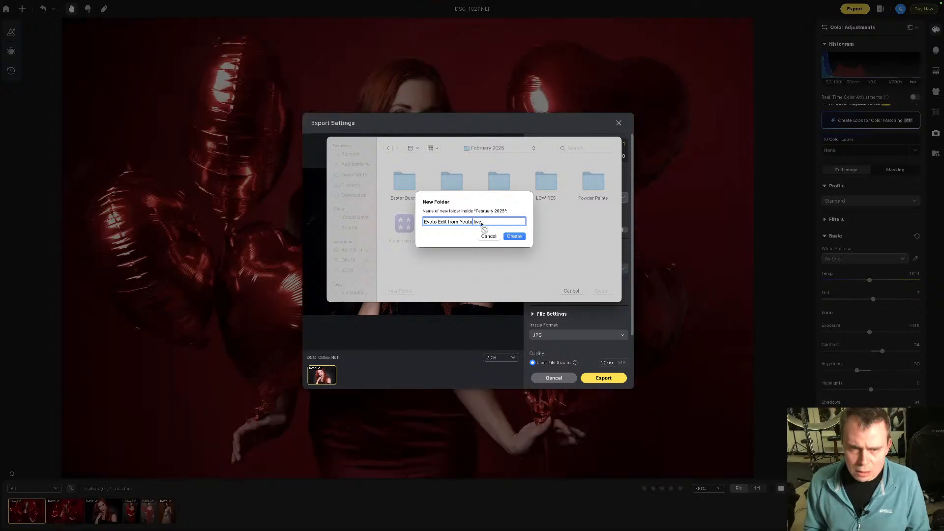
{"action": "type", "text": "be"}
{"action": "left_click", "coordinate": [515, 236]}
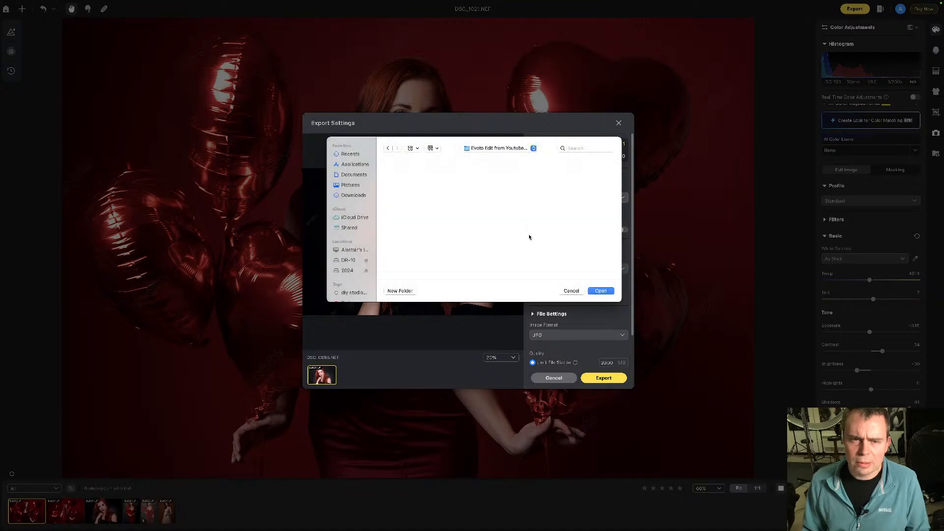
{"action": "left_click", "coordinate": [600, 291]}
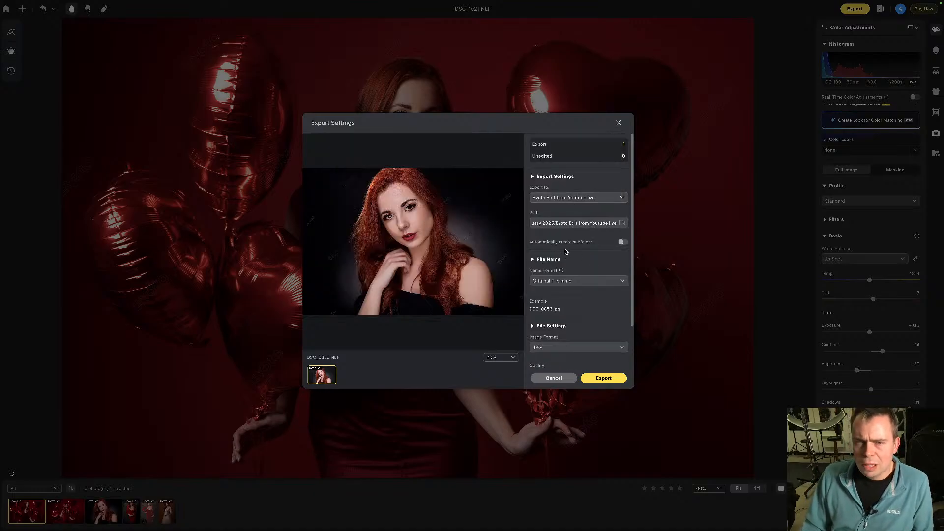
- Review the export's file name format options and the file size limit under the JPG quality settings
{"action": "scroll", "coordinate": [566, 252], "scroll_direction": "down", "scroll_amount": 1}
{"action": "left_click", "coordinate": [575, 233]}
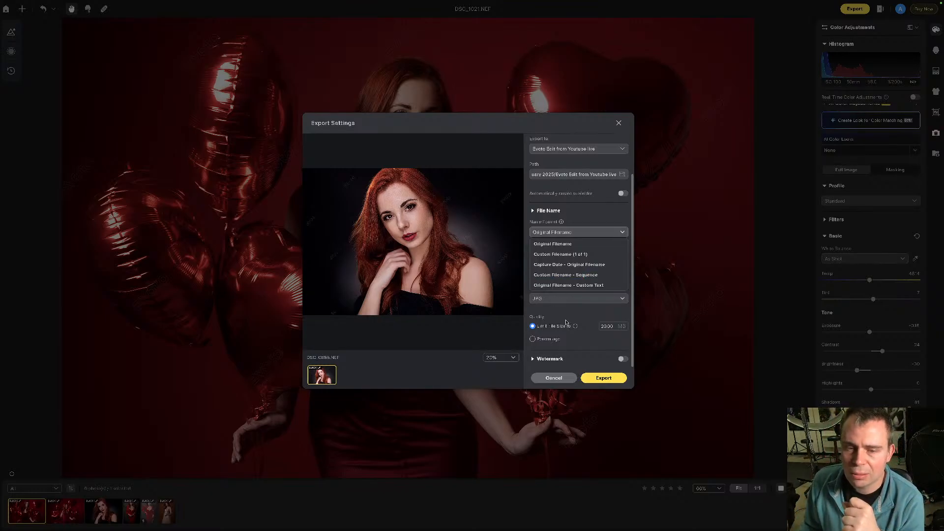
{"action": "left_click", "coordinate": [608, 326]}
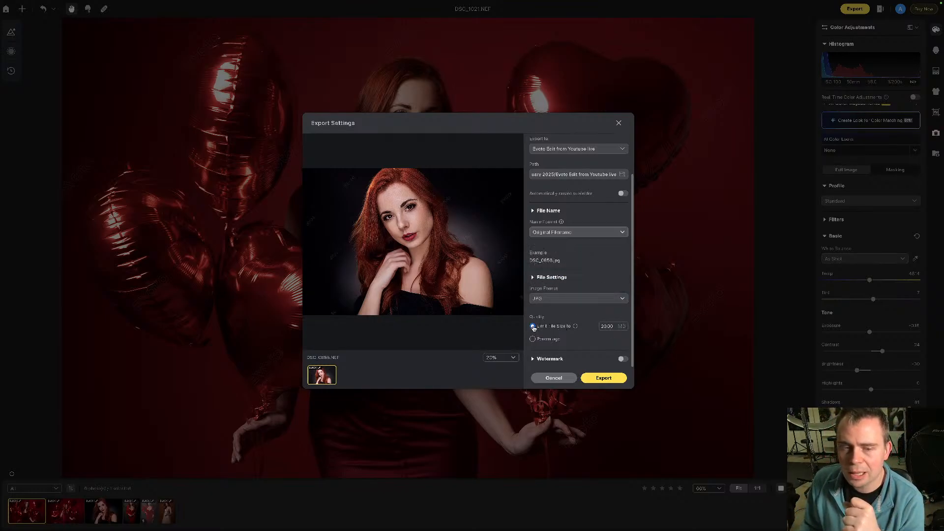
{"action": "double_click", "coordinate": [610, 325]}
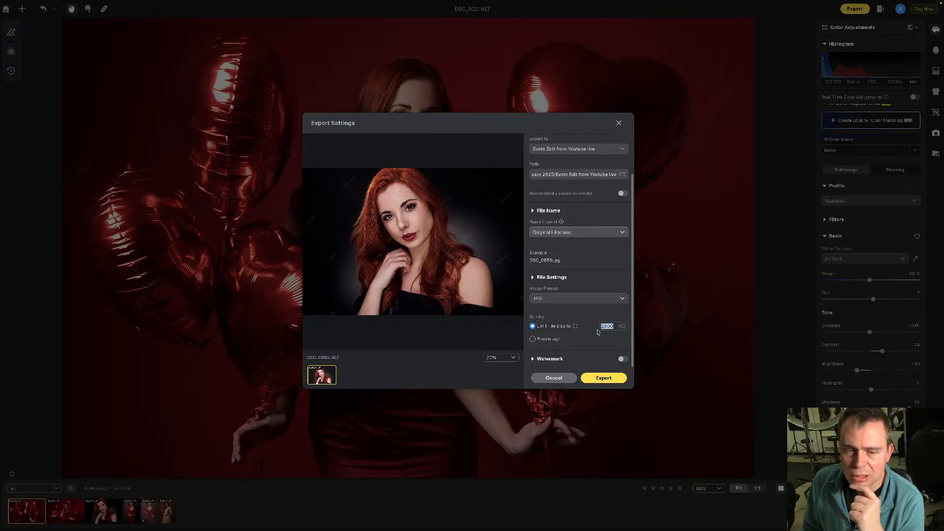
- Enable the image watermark for the export, try several quick positions, place it at the photo's bottom centre and set its size to 27
{"action": "left_click", "coordinate": [550, 359]}
{"action": "scroll", "coordinate": [605, 346], "scroll_direction": "down", "scroll_amount": 1}
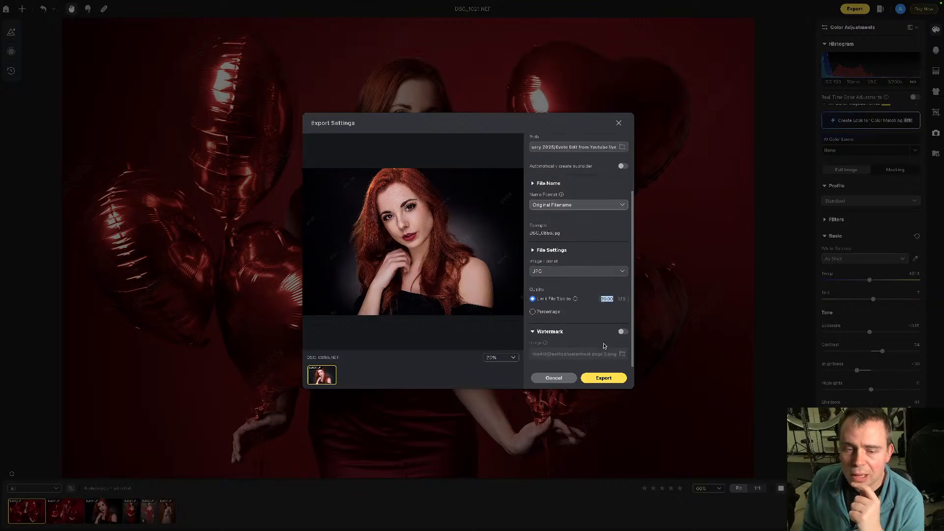
{"action": "left_click", "coordinate": [622, 332]}
{"action": "scroll", "coordinate": [610, 335], "scroll_direction": "down", "scroll_amount": 3}
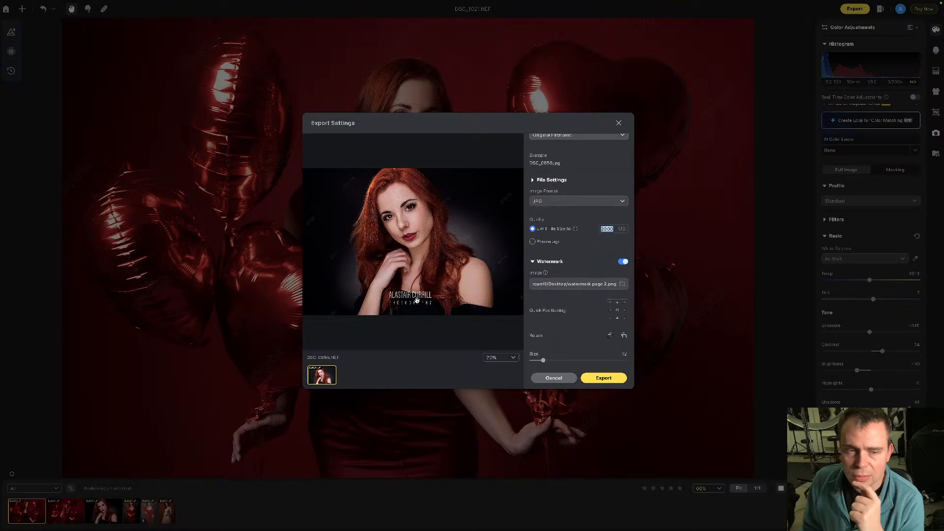
{"action": "left_click", "coordinate": [618, 311]}
{"action": "left_click", "coordinate": [612, 310]}
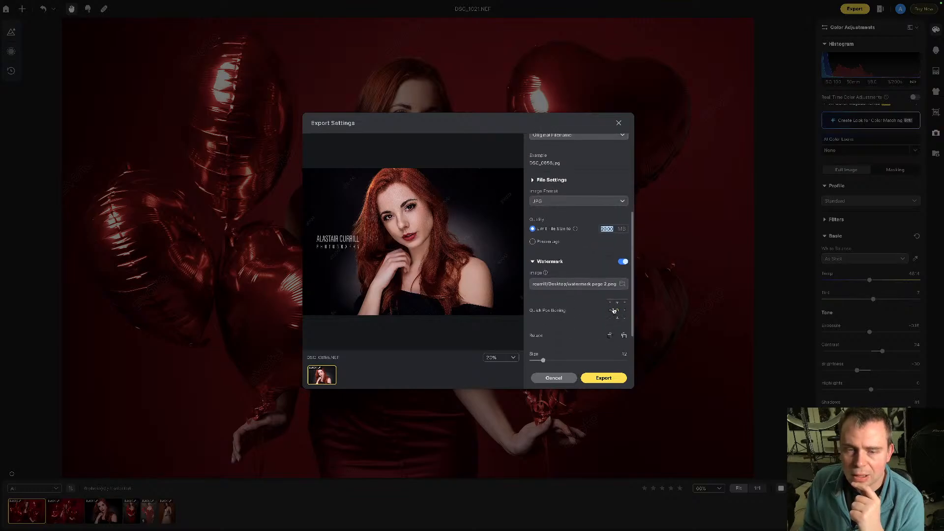
{"action": "left_click", "coordinate": [617, 303]}
{"action": "left_click", "coordinate": [617, 317]}
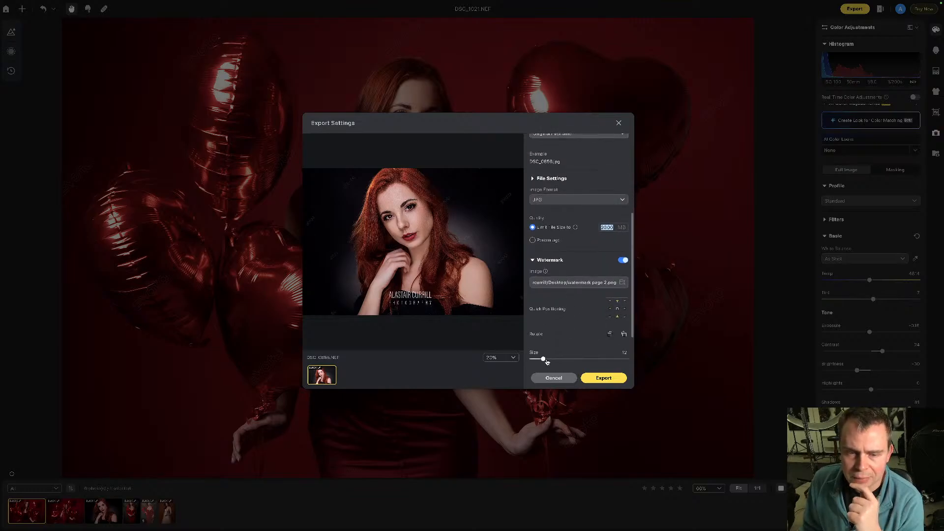
{"action": "left_click_drag", "start_coordinate": [544, 360], "coordinate": [557, 359]}
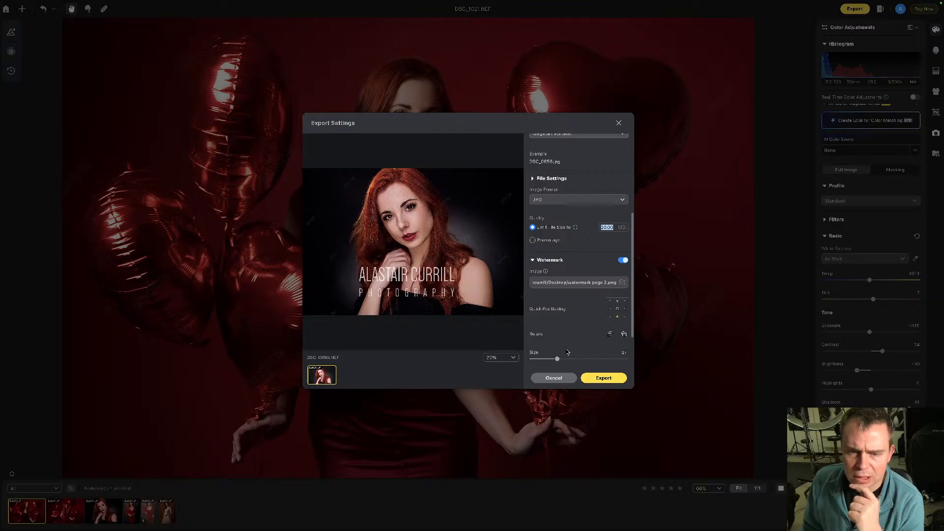
- Set the export watermark's size to 14 and its opacity to 40
{"action": "scroll", "coordinate": [567, 352], "scroll_direction": "down", "scroll_amount": 2}
{"action": "mouse_move", "coordinate": [580, 323]}
{"action": "left_mouse_down"}
{"action": "mouse_move", "coordinate": [593, 323]}
{"action": "mouse_move", "coordinate": [562, 324]}
{"action": "left_mouse_up"}
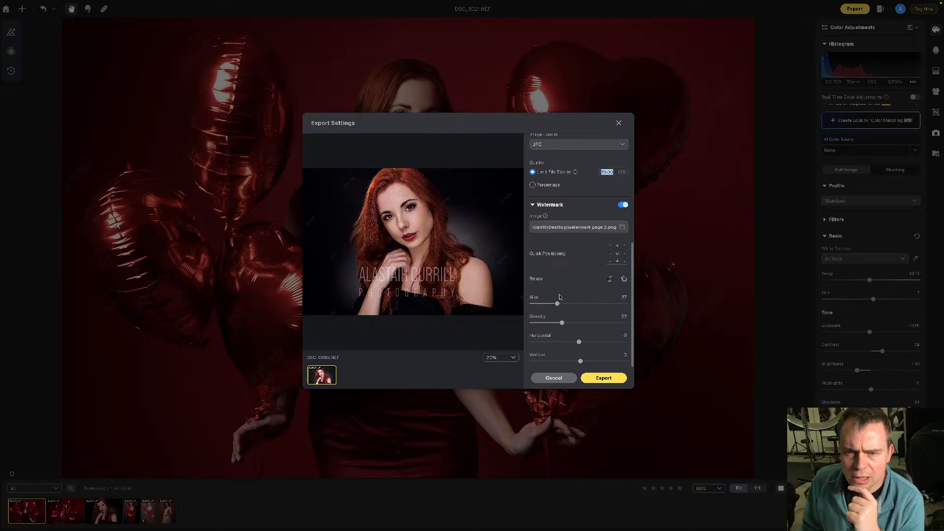
{"action": "left_click_drag", "start_coordinate": [557, 303], "coordinate": [545, 304]}
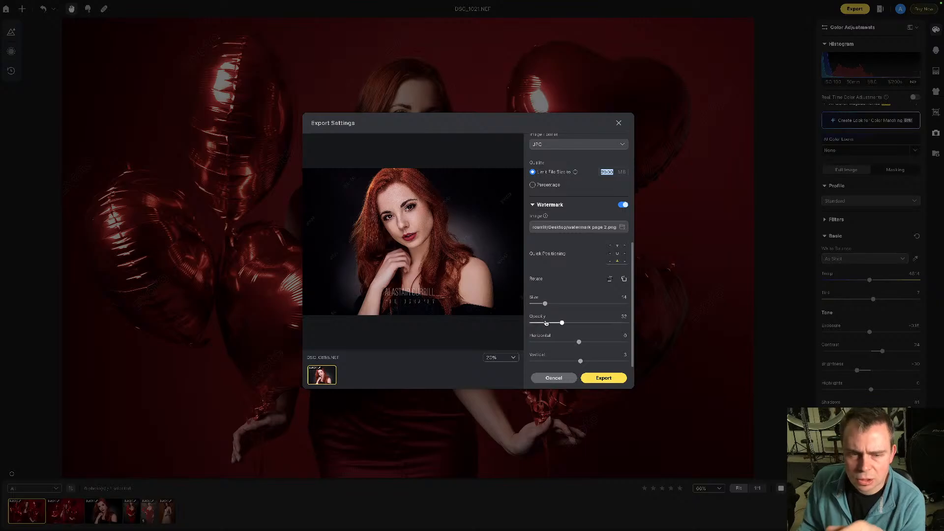
{"action": "scroll", "coordinate": [571, 319], "scroll_direction": "up", "scroll_amount": 1}
{"action": "scroll", "coordinate": [577, 317], "scroll_direction": "up", "scroll_amount": 4}
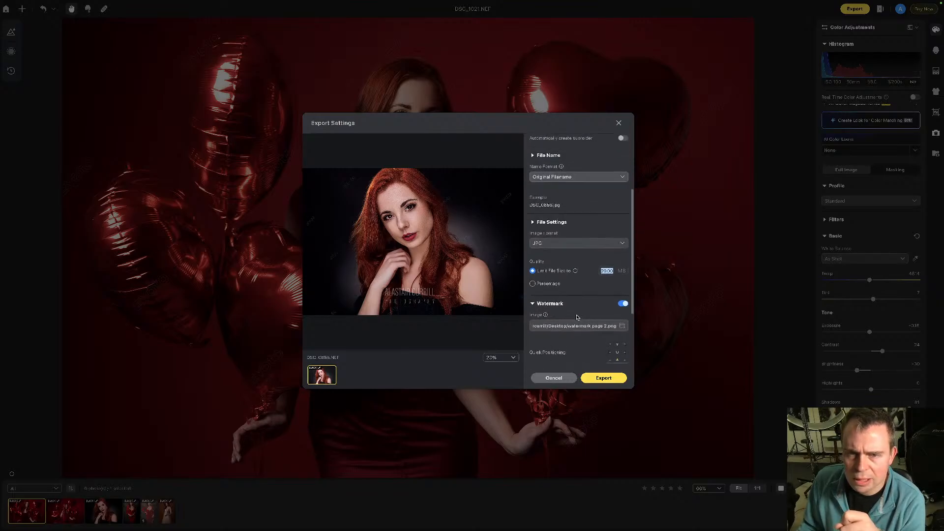
{"action": "scroll", "coordinate": [577, 317], "scroll_direction": "down", "scroll_amount": 1}
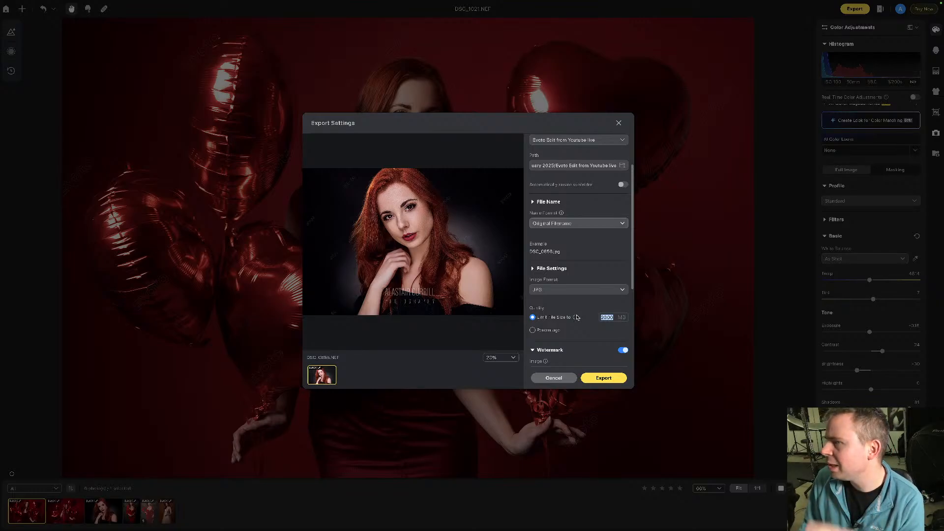
{"action": "scroll", "coordinate": [577, 317], "scroll_direction": "down", "scroll_amount": 3}
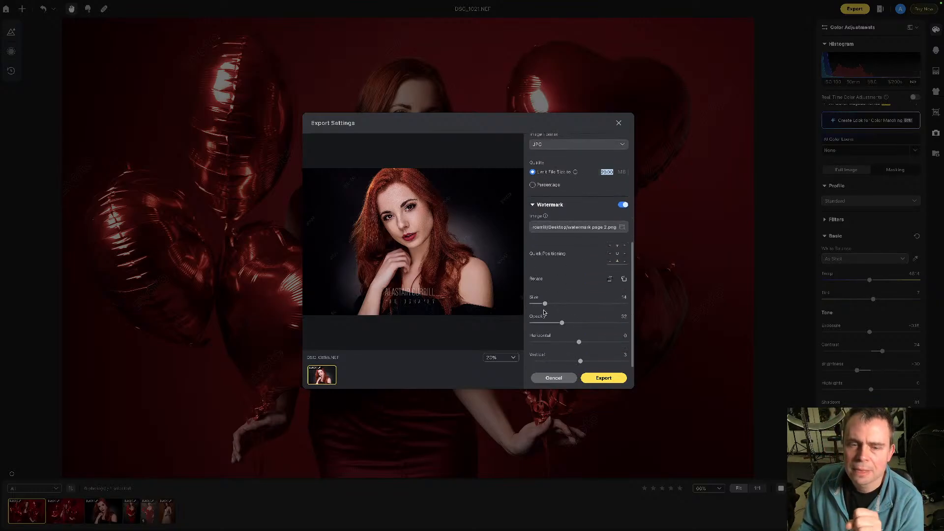
{"action": "left_click_drag", "start_coordinate": [563, 323], "coordinate": [568, 324]}
{"action": "scroll", "coordinate": [569, 327], "scroll_direction": "up", "scroll_amount": 1}
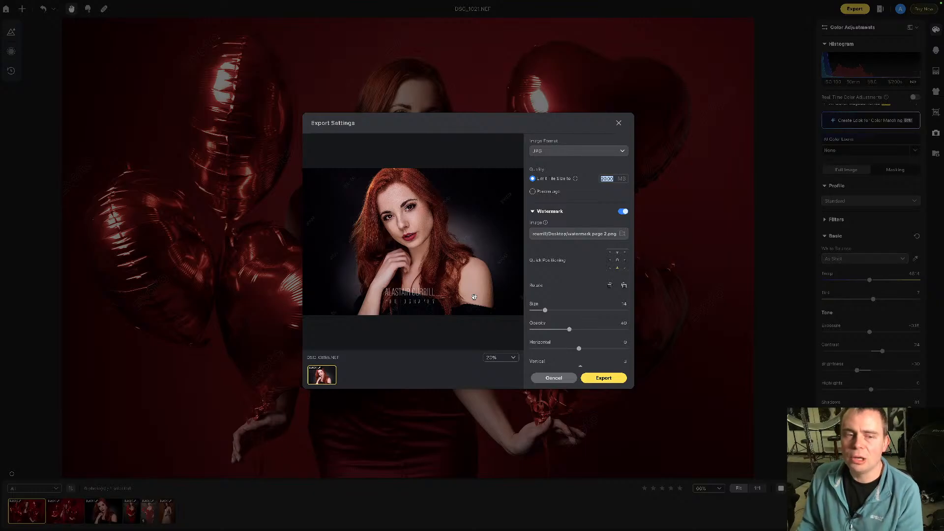
{"action": "scroll", "coordinate": [559, 314], "scroll_direction": "down", "scroll_amount": 1}
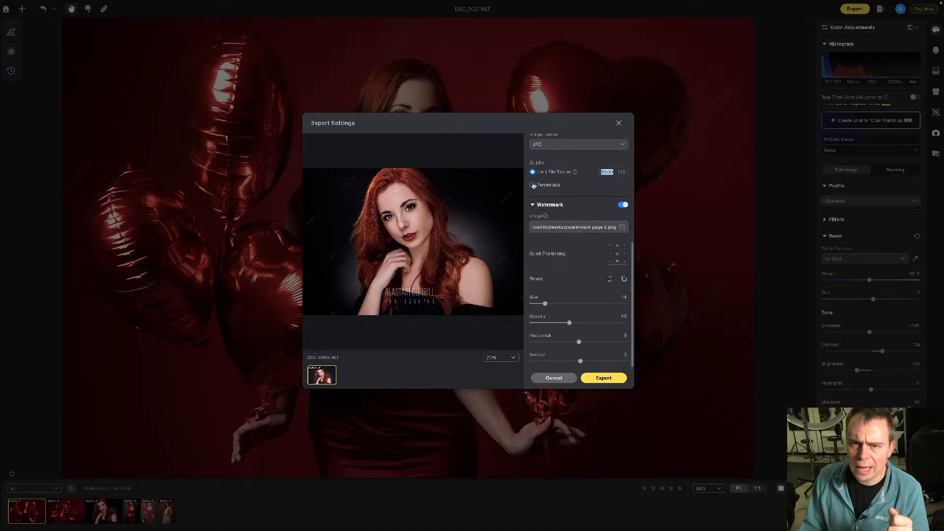
- Try the percentage-based JPG quality at Low, 20%, and return to limiting the file size
{"action": "left_click", "coordinate": [533, 184]}
{"action": "left_click_drag", "start_coordinate": [627, 208], "coordinate": [552, 210]}
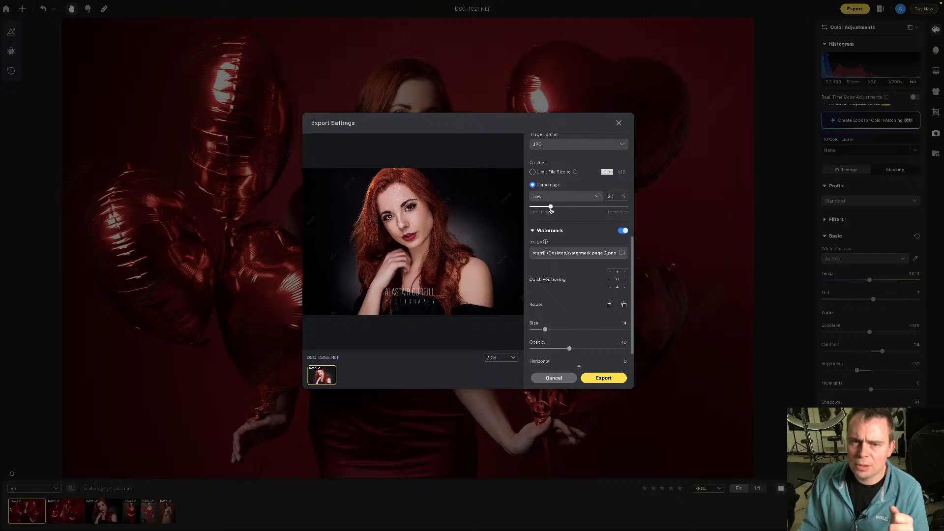
{"action": "left_click", "coordinate": [533, 172]}
- Limit the exported JPG's file size to 2 MB and start the export
{"action": "left_click", "coordinate": [610, 172]}
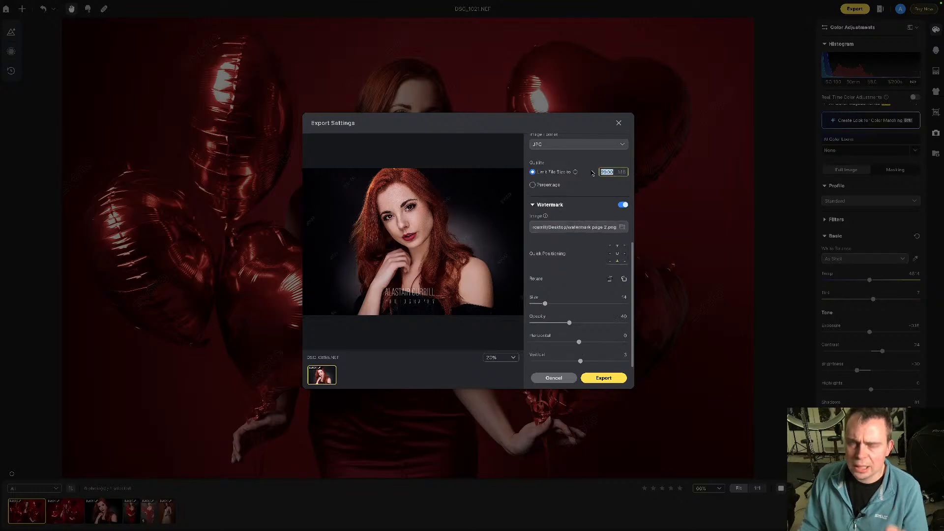
{"action": "type", "text": "2"}
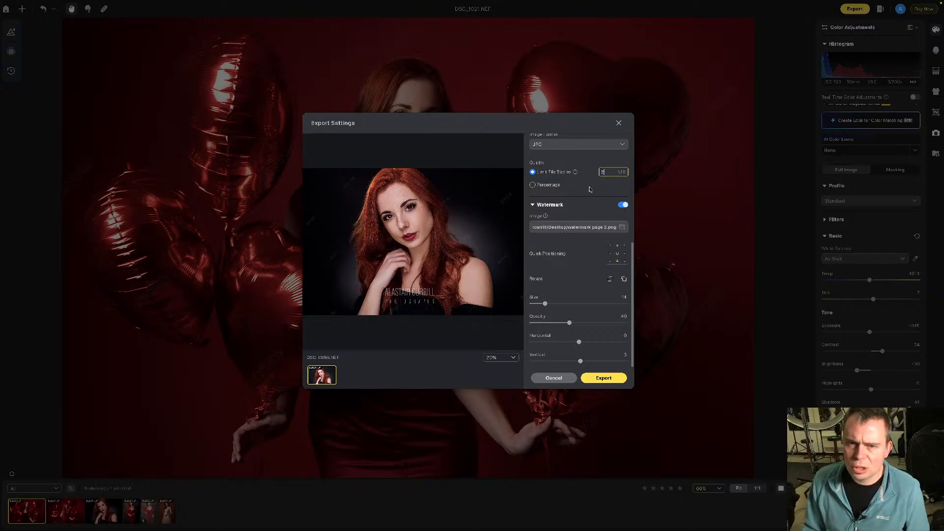
{"action": "left_click", "coordinate": [589, 191]}
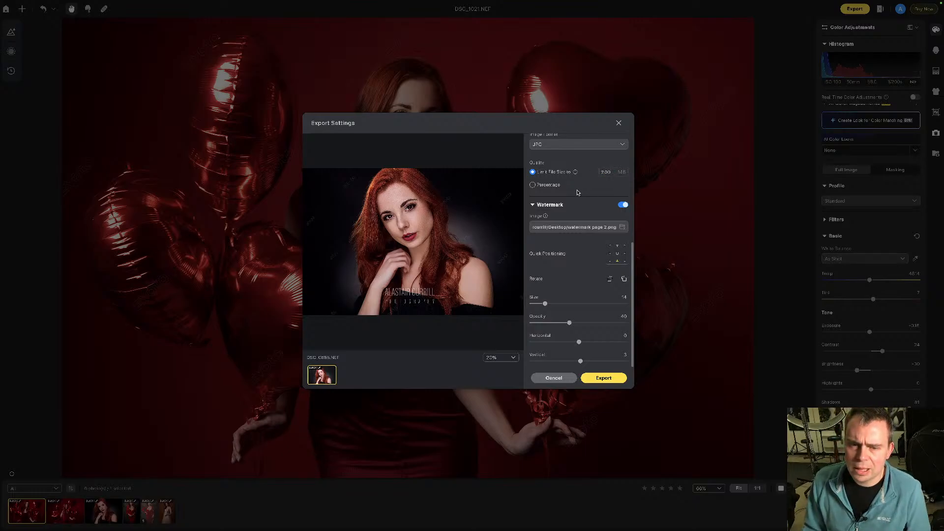
{"action": "left_click", "coordinate": [600, 378]}
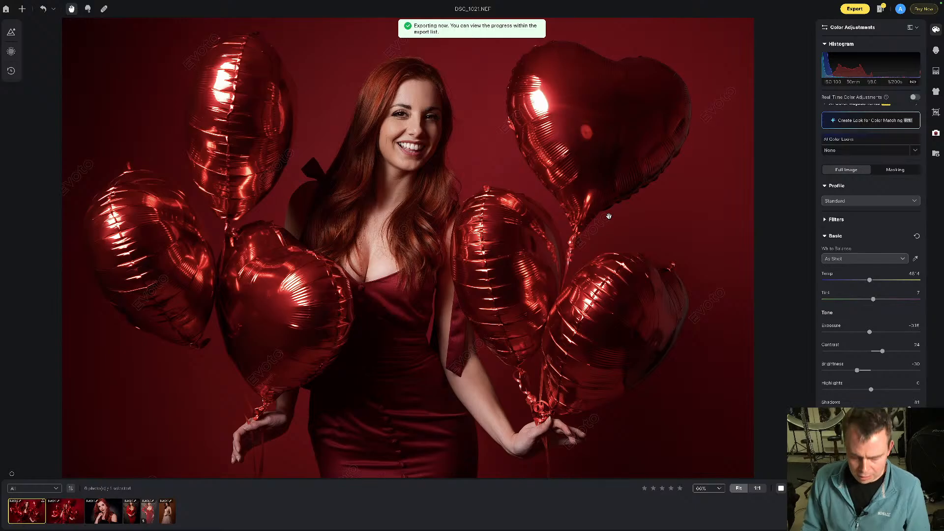
- Switch to Finder and open the February 2025 folder on the 2024 drive
{"action": "key", "text": "ctrl+Up"}
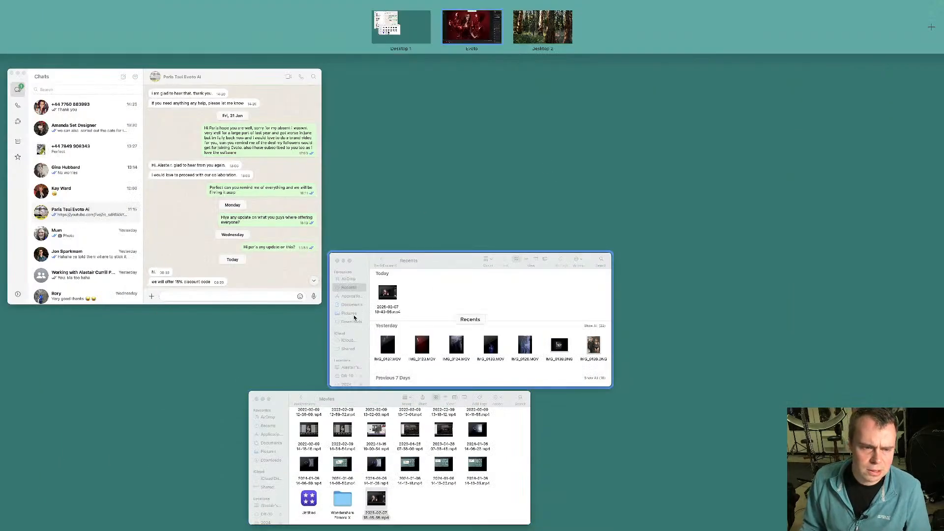
{"action": "left_click", "coordinate": [346, 374]}
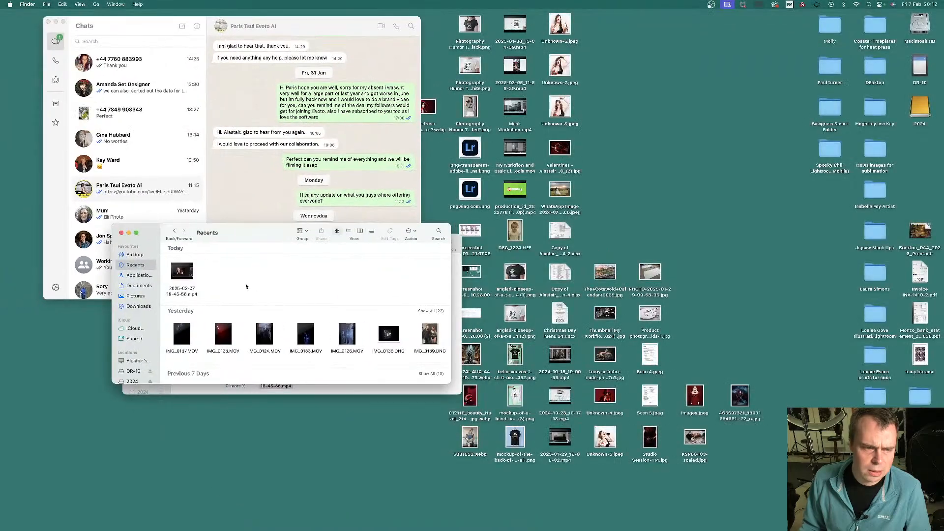
{"action": "left_click", "coordinate": [139, 380]}
{"action": "left_click", "coordinate": [309, 264]}
{"action": "double_click", "coordinate": [309, 263]}
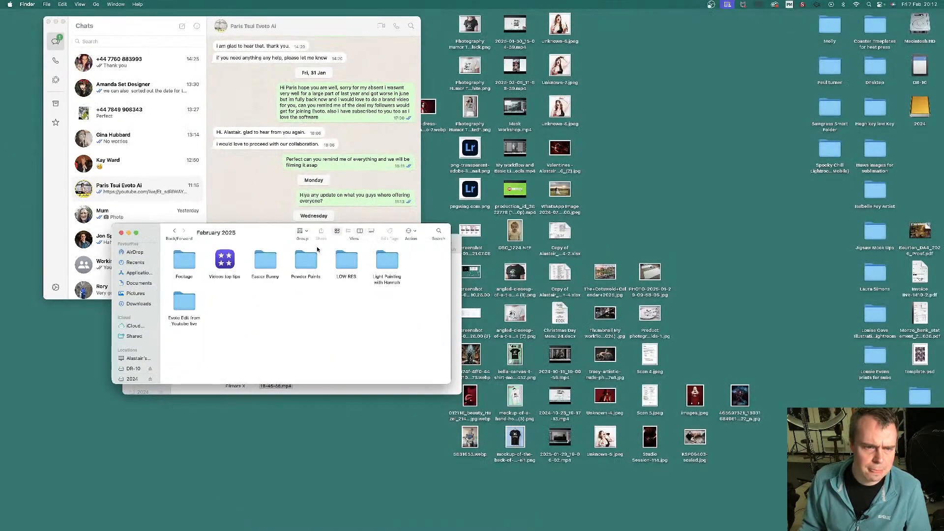
{"action": "double_click", "coordinate": [357, 267]}
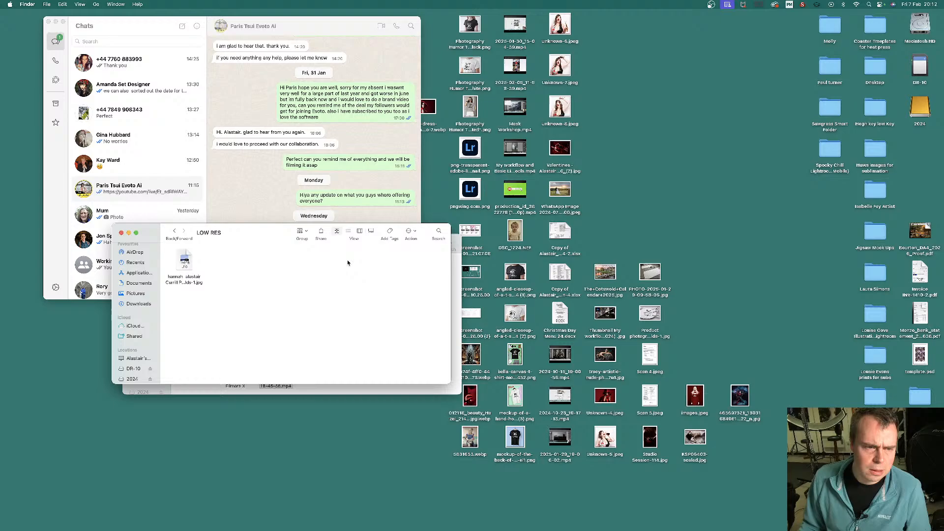
{"action": "left_click", "coordinate": [184, 261]}
{"action": "left_click", "coordinate": [175, 231]}
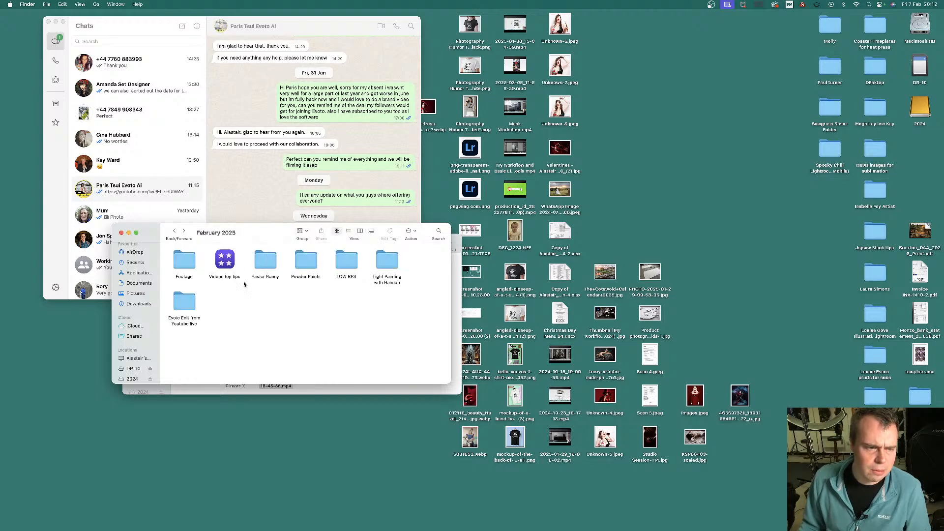
- Open the exported DSC_1021.jpg from the "Evoto Edit from Youtube live" folder, view it in full screen and return to Evoto
{"action": "double_click", "coordinate": [184, 303]}
{"action": "left_click", "coordinate": [184, 260]}
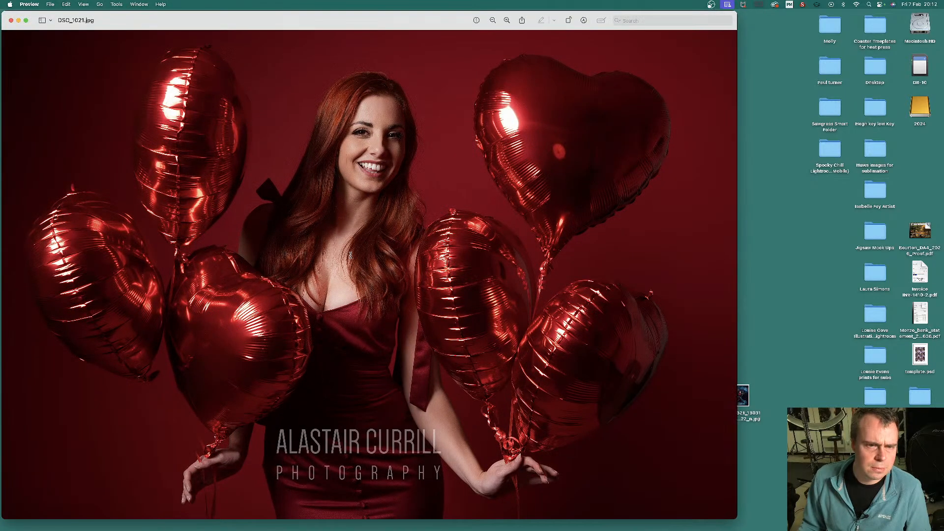
{"action": "left_click", "coordinate": [26, 20]}
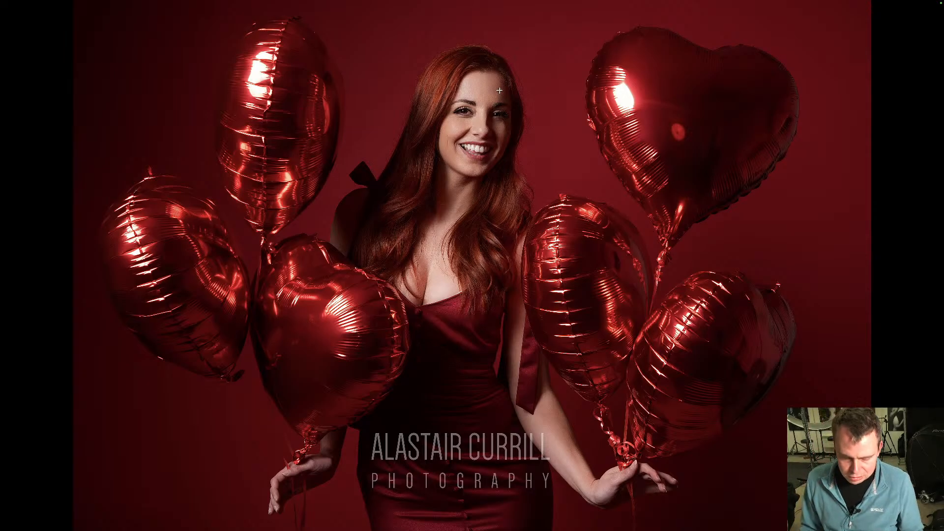
{"action": "key", "text": "ctrl+Up"}
{"action": "left_click", "coordinate": [519, 28]}
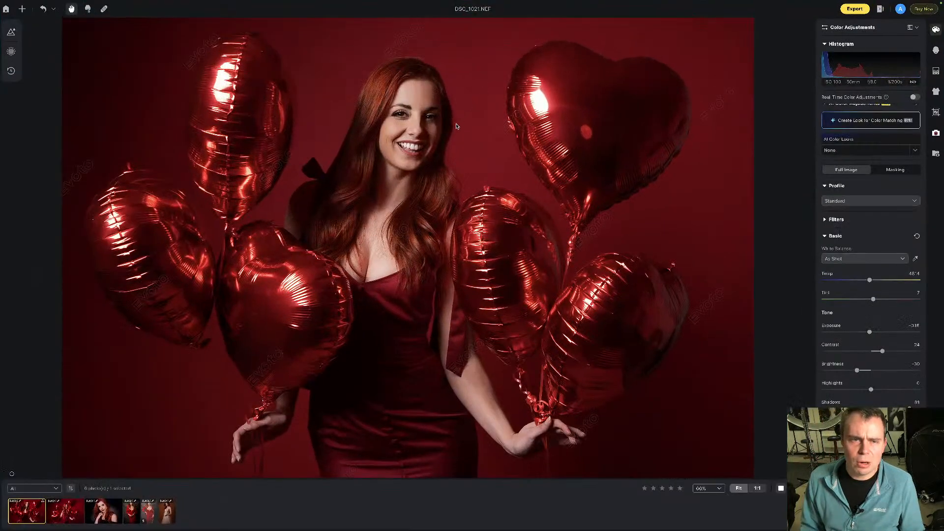
- Apply the B&W profile to the balloon photo and export it to the "Evoto Edit from Youtube live" folder
{"action": "scroll", "coordinate": [885, 88], "scroll_direction": "up", "scroll_amount": 1}
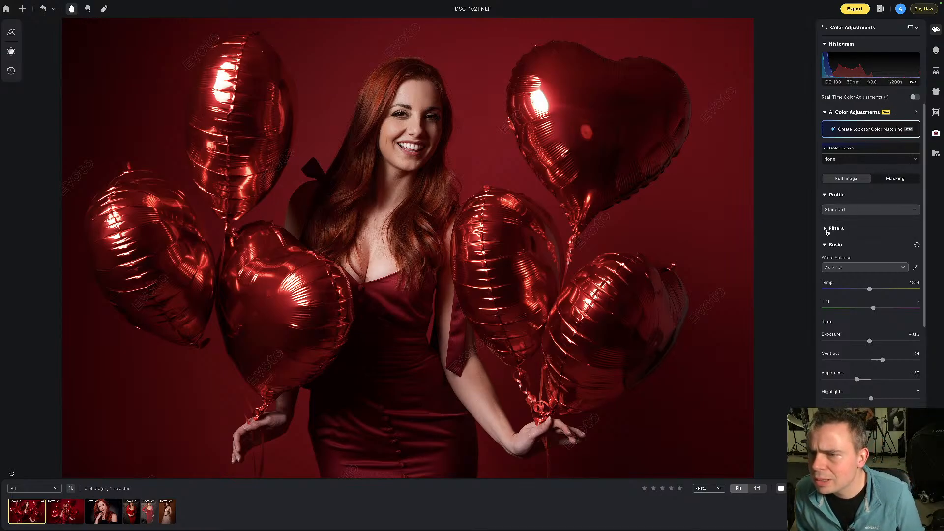
{"action": "left_click", "coordinate": [828, 230]}
{"action": "left_click", "coordinate": [835, 230]}
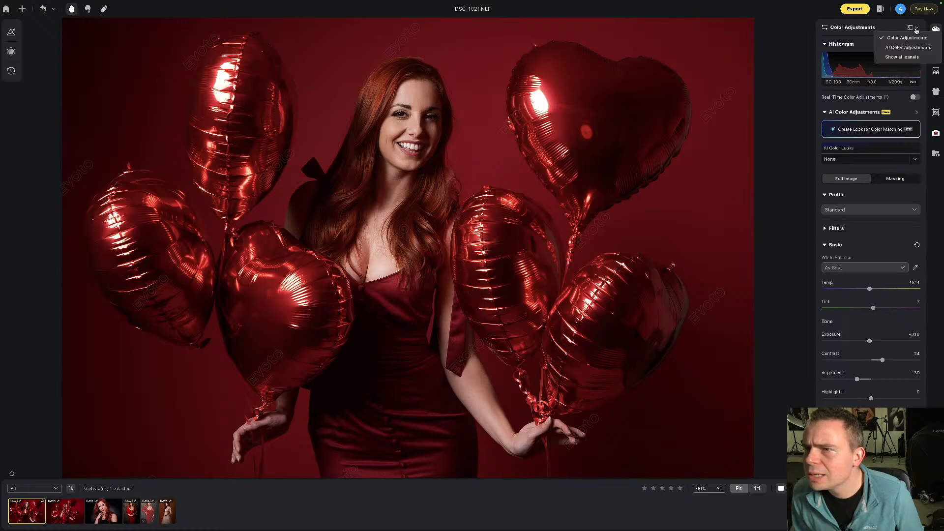
{"action": "left_click", "coordinate": [860, 209]}
{"action": "left_click", "coordinate": [850, 234]}
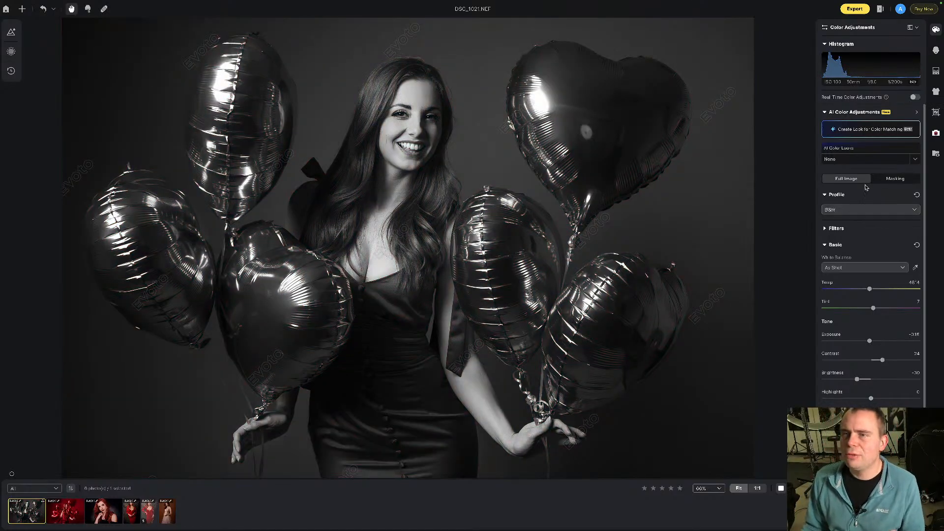
{"action": "left_click", "coordinate": [855, 9]}
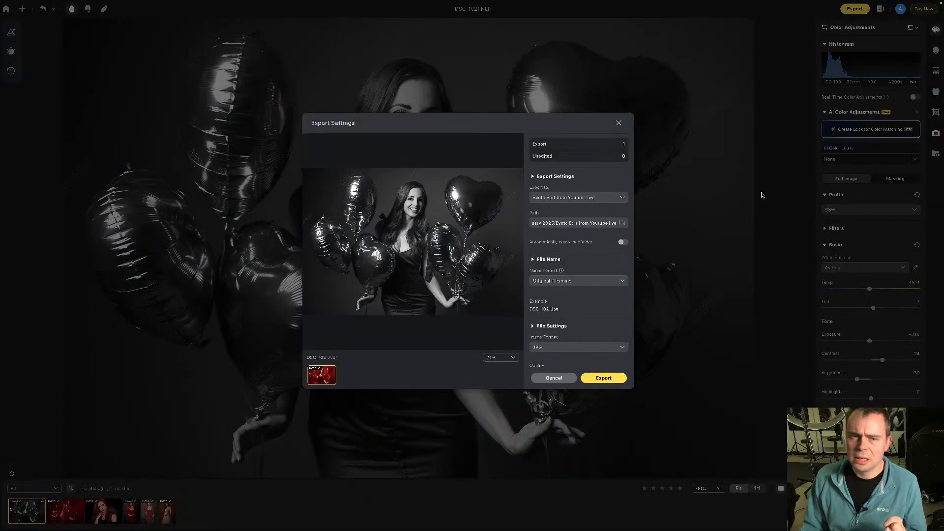
{"action": "left_click", "coordinate": [618, 379]}
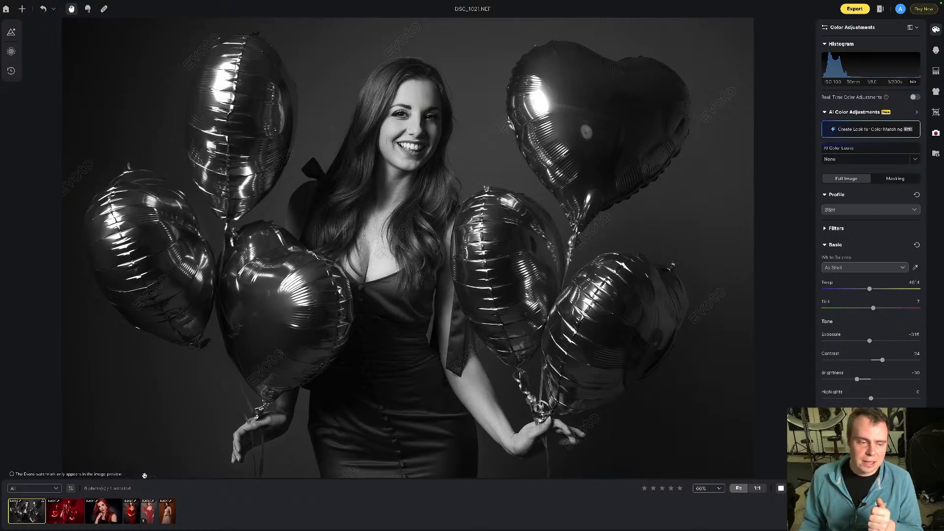
- Open the gown portrait DSC_2184 and set its temperature to about 5290, tint to 13 and exposure to 0.70
{"action": "left_click", "coordinate": [103, 512]}
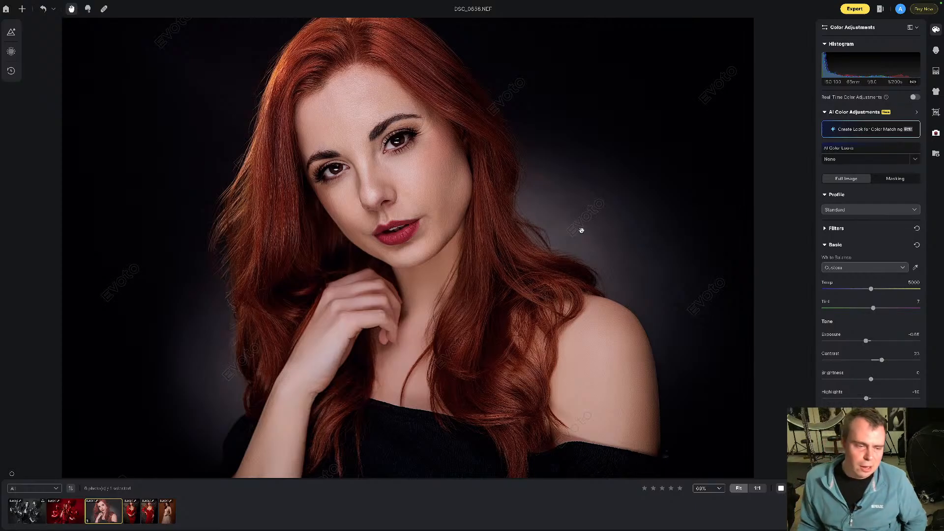
{"action": "key", "text": "Right"}
{"action": "key", "text": "Right"}
{"action": "key", "text": "Right"}
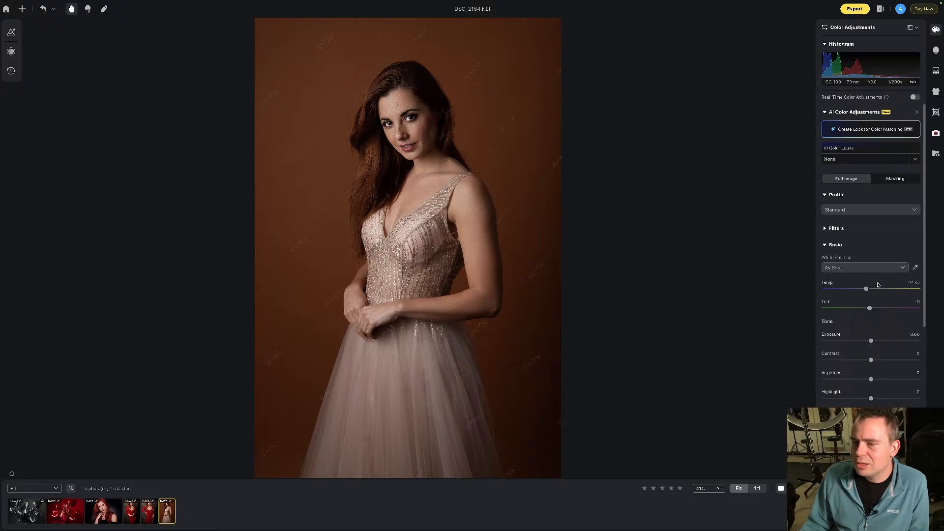
{"action": "left_click_drag", "start_coordinate": [866, 289], "coordinate": [875, 289]}
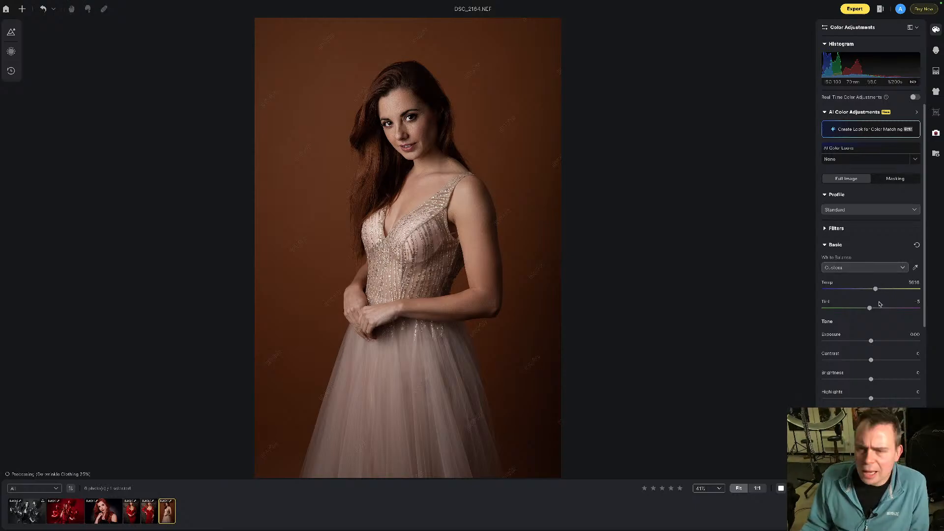
{"action": "left_click_drag", "start_coordinate": [875, 340], "coordinate": [878, 342]}
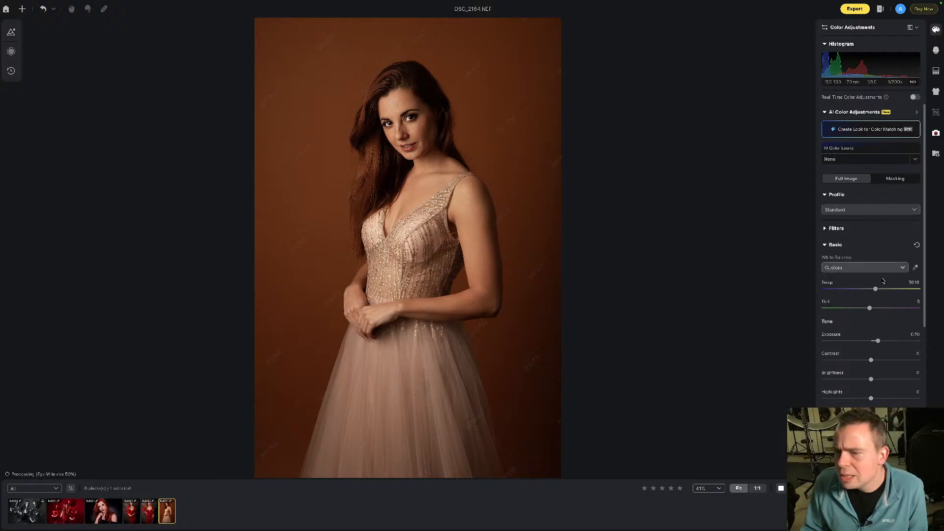
{"action": "left_click_drag", "start_coordinate": [876, 289], "coordinate": [874, 309]}
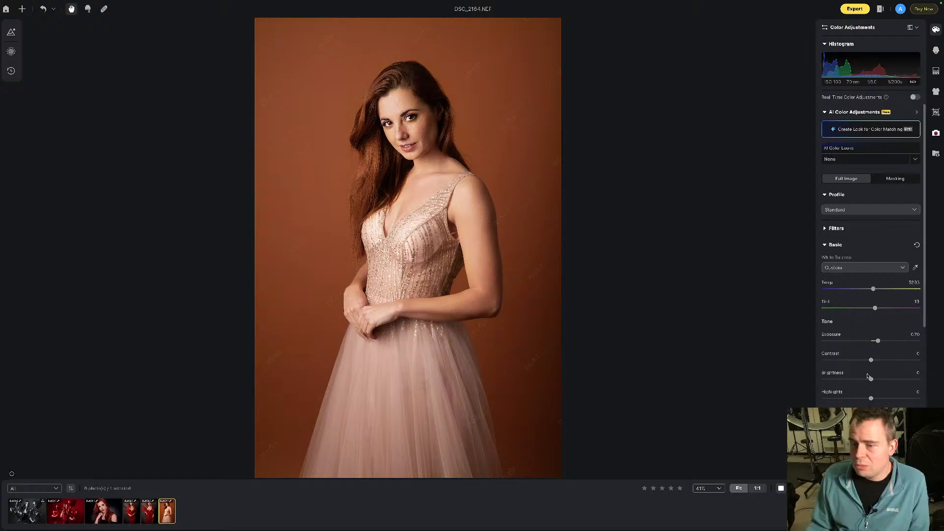
- Lower the gown portrait's brightness to about -50 and check the face and dress up close
{"action": "left_click_drag", "start_coordinate": [854, 381], "coordinate": [855, 380]}
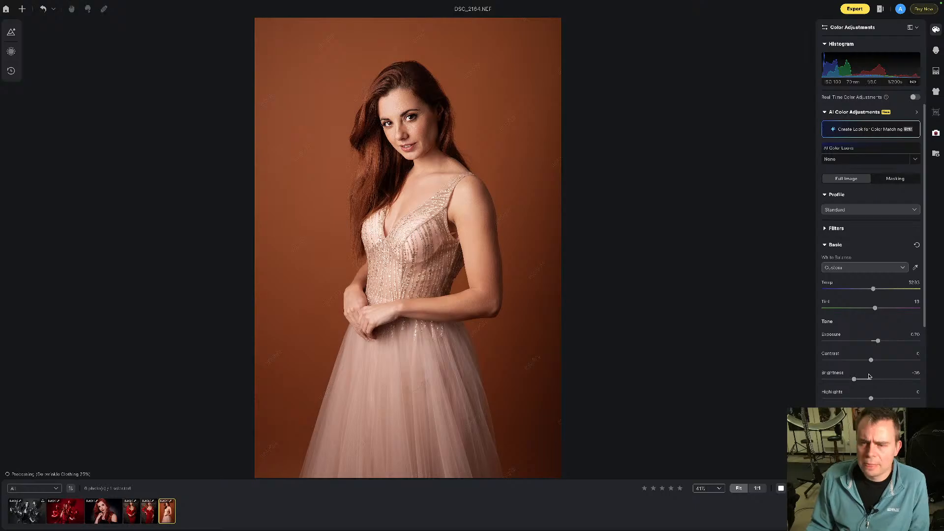
{"action": "scroll", "coordinate": [861, 374], "scroll_direction": "down", "scroll_amount": 5}
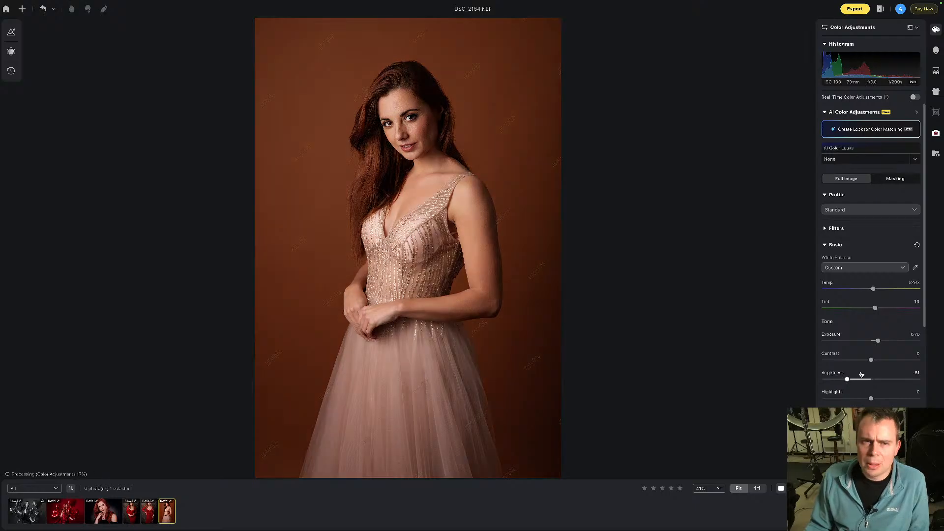
{"action": "scroll", "coordinate": [415, 142], "scroll_direction": "up", "scroll_amount": 5}
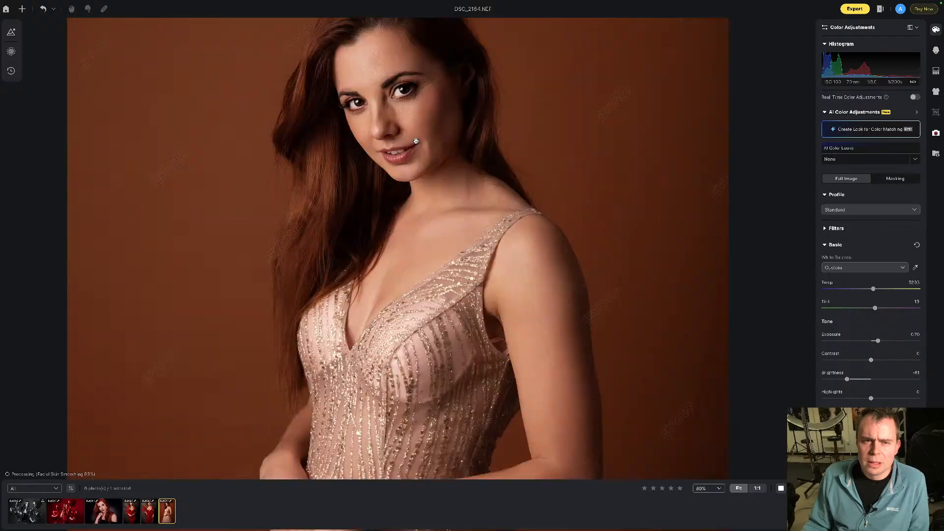
{"action": "scroll", "coordinate": [415, 141], "scroll_direction": "down", "scroll_amount": 3}
{"action": "scroll", "coordinate": [415, 142], "scroll_direction": "down", "scroll_amount": 3}
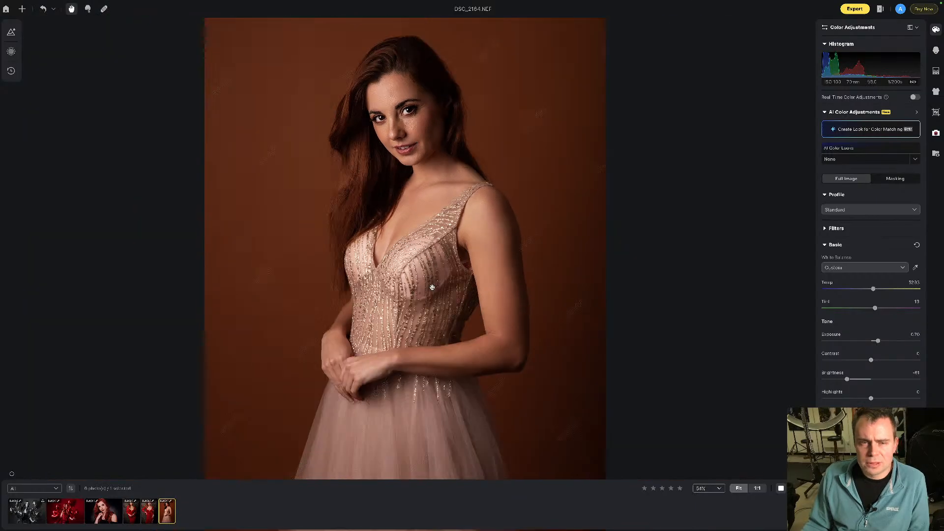
{"action": "scroll", "coordinate": [432, 287], "scroll_direction": "up", "scroll_amount": 7}
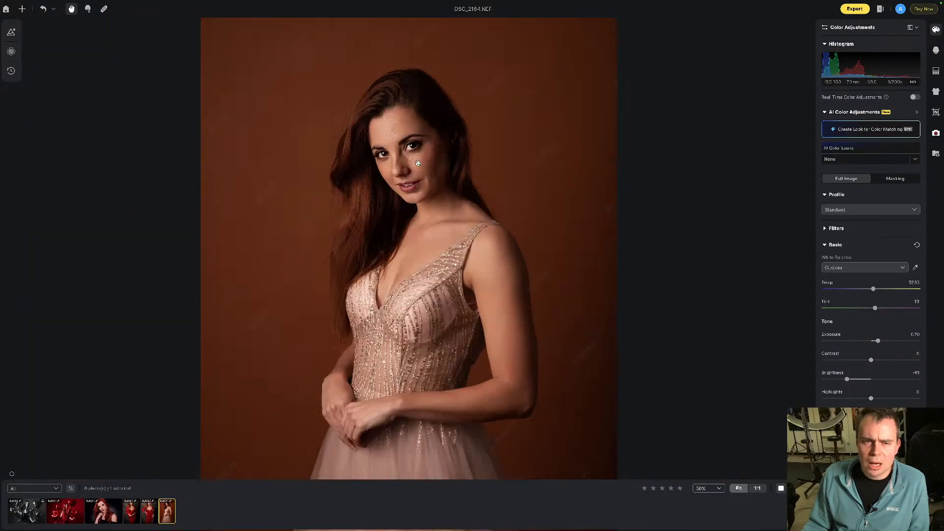
- Set the gown portrait's highlights to 13, black to 77 and shadows to about 88 after checking the dress up close
{"action": "scroll", "coordinate": [483, 319], "scroll_direction": "up", "scroll_amount": 1}
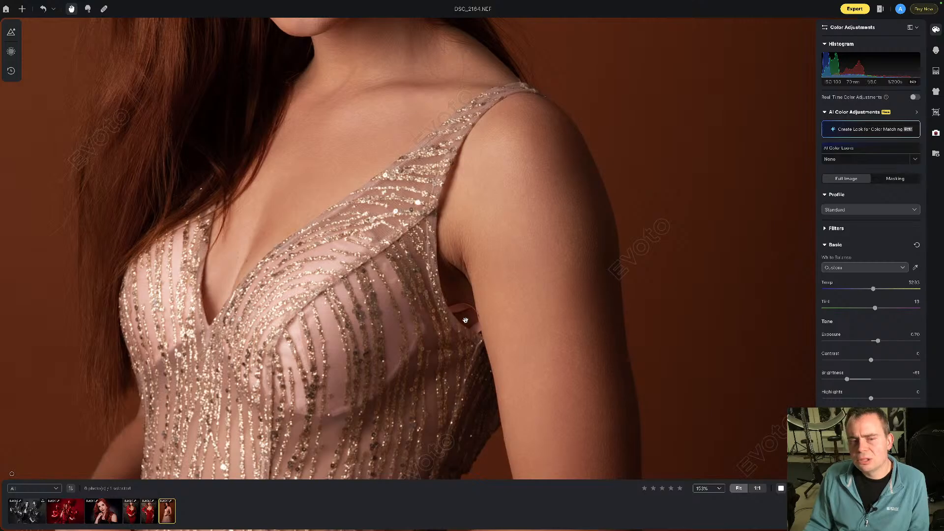
{"action": "scroll", "coordinate": [451, 304], "scroll_direction": "down", "scroll_amount": 4}
{"action": "scroll", "coordinate": [451, 304], "scroll_direction": "down", "scroll_amount": 4}
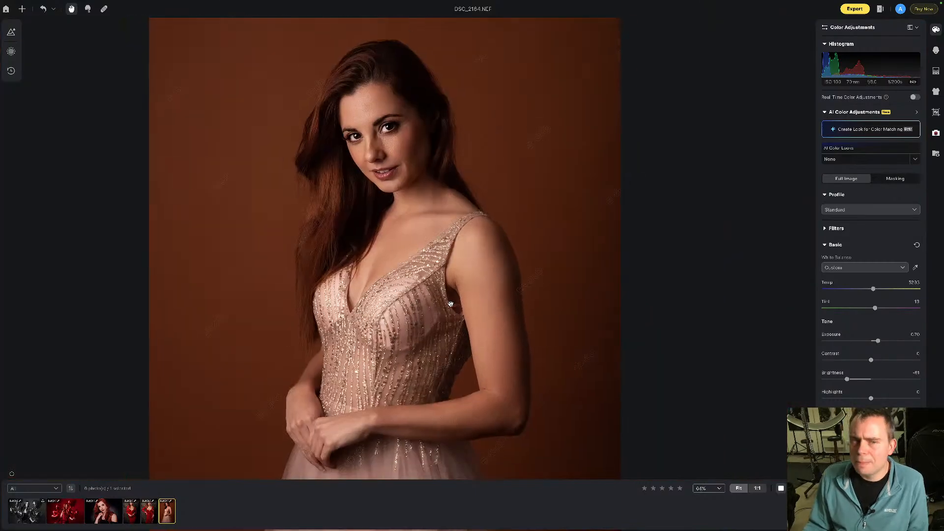
{"action": "scroll", "coordinate": [433, 231], "scroll_direction": "down", "scroll_amount": 3}
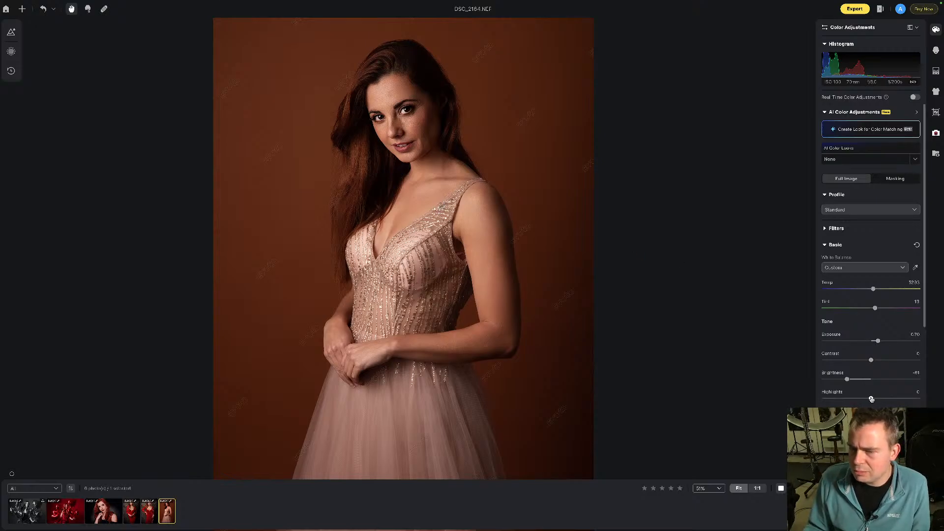
{"action": "left_click_drag", "start_coordinate": [871, 399], "coordinate": [877, 398]}
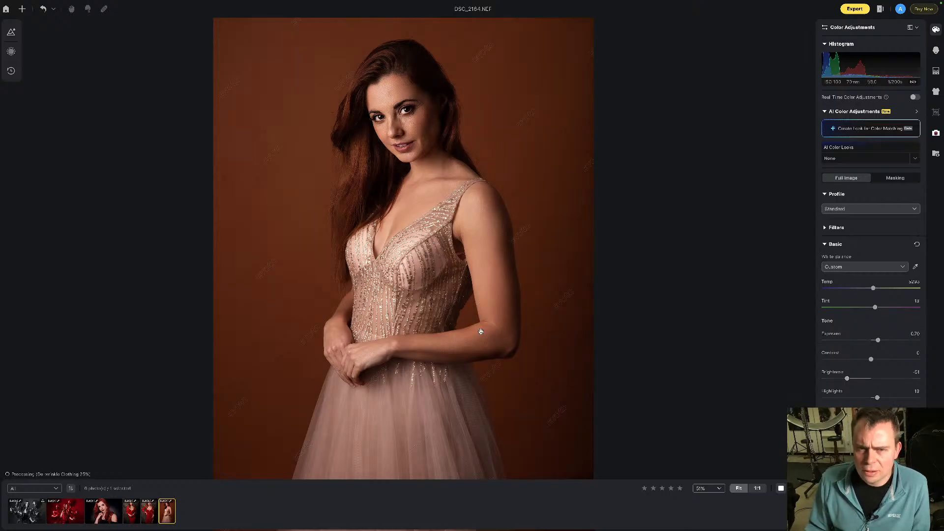
{"action": "scroll", "coordinate": [854, 315], "scroll_direction": "down", "scroll_amount": 2}
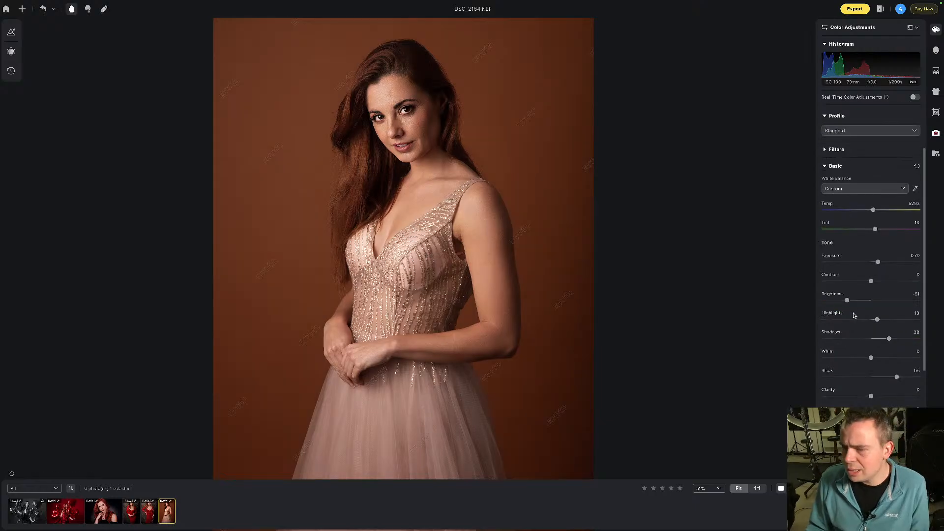
{"action": "left_click_drag", "start_coordinate": [896, 377], "coordinate": [907, 377]}
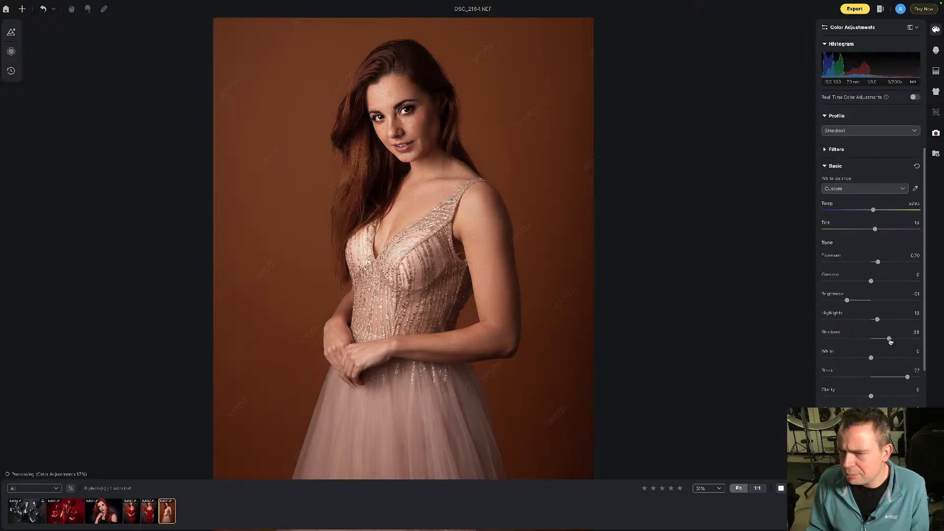
{"action": "left_click_drag", "start_coordinate": [890, 341], "coordinate": [912, 340]}
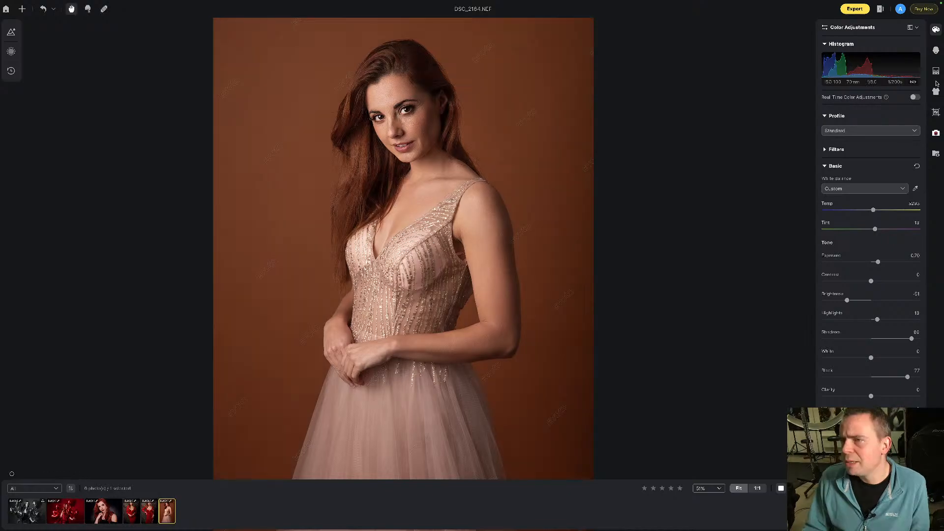
{"action": "scroll", "coordinate": [924, 166], "scroll_direction": "down", "scroll_amount": 1}
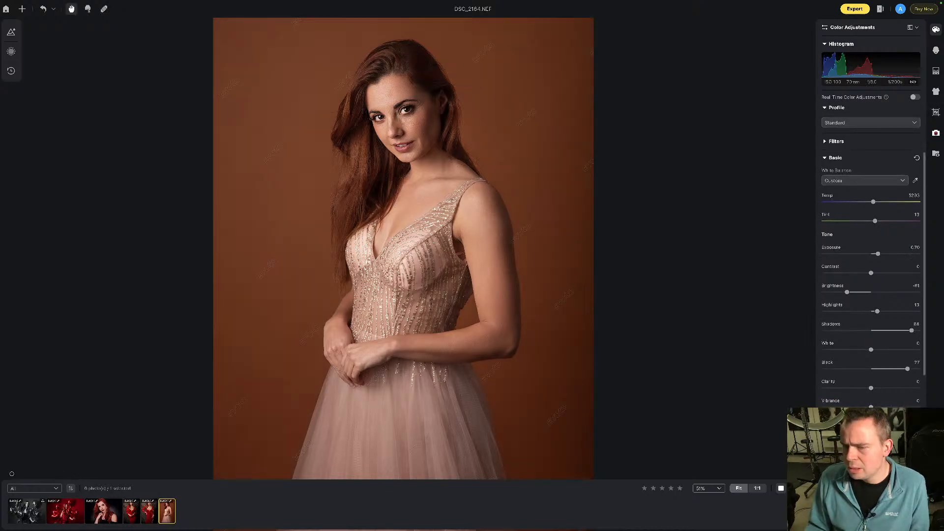
{"action": "scroll", "coordinate": [871, 349], "scroll_direction": "down", "scroll_amount": 2}
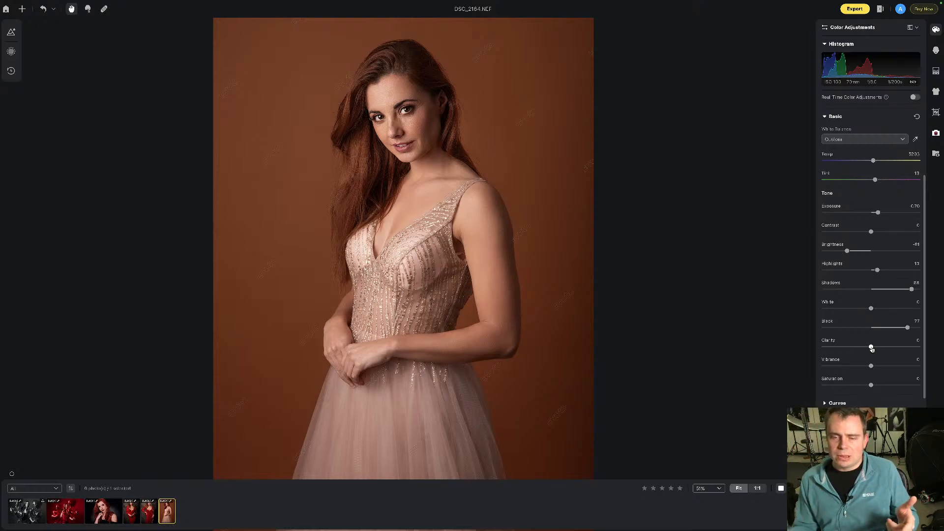
{"action": "right_click", "coordinate": [166, 516]}
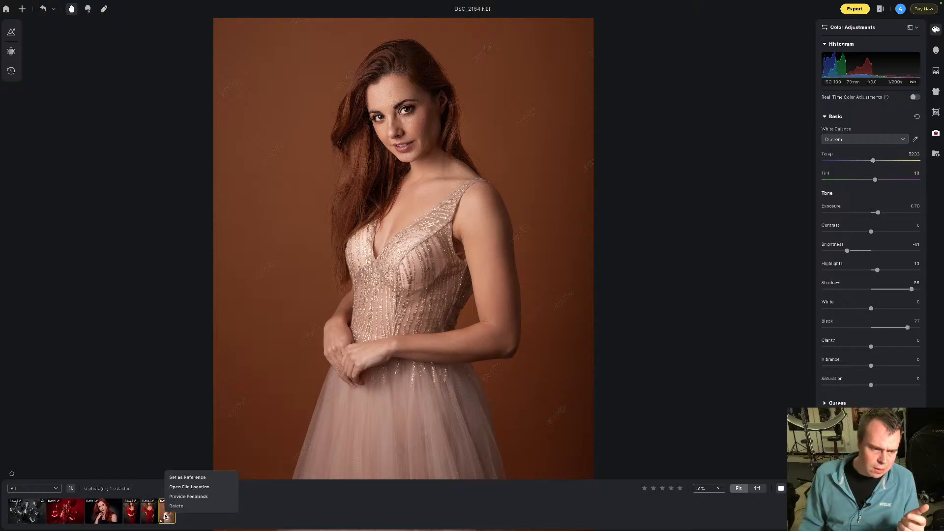
{"action": "left_click", "coordinate": [656, 452]}
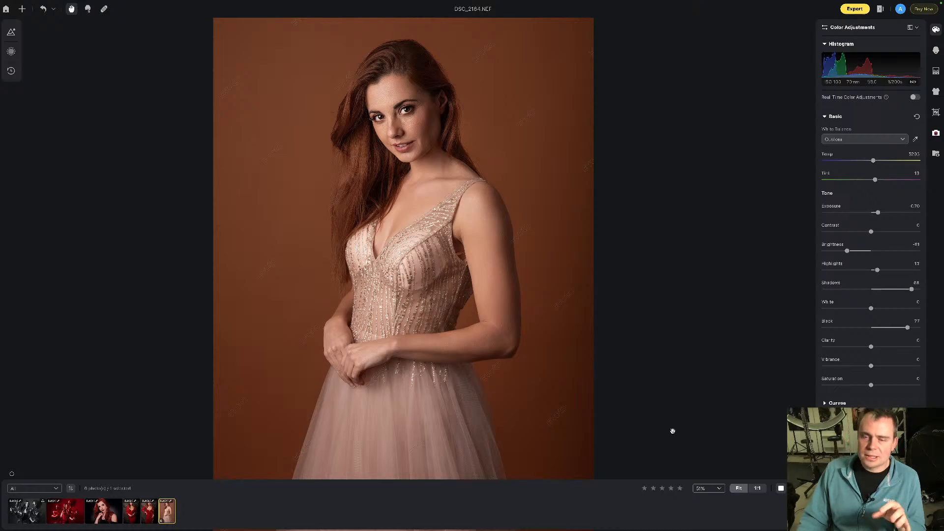
- Crop the gown portrait tighter at a fixed ratio, trimming above the head and the lower skirt, and check the face up close
{"action": "scroll", "coordinate": [767, 414], "scroll_direction": "down", "scroll_amount": 2}
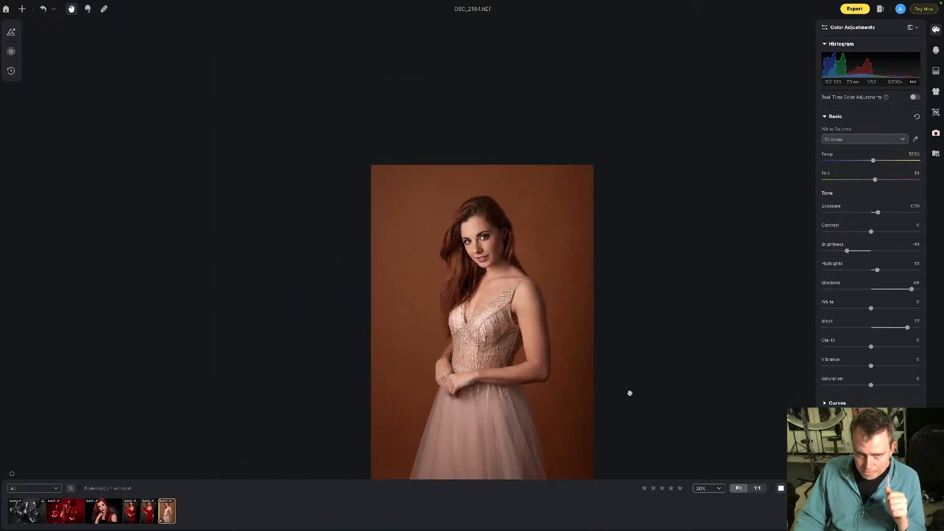
{"action": "scroll", "coordinate": [628, 392], "scroll_direction": "up", "scroll_amount": 1}
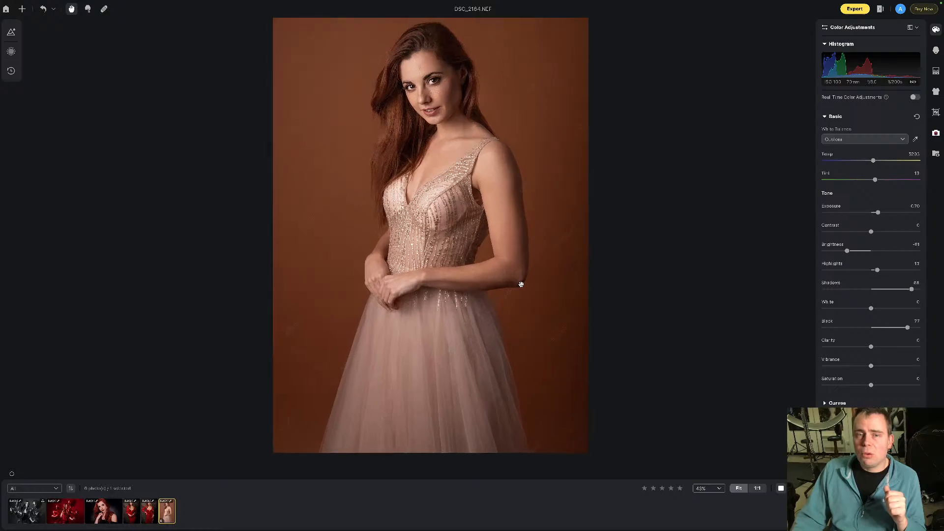
{"action": "scroll", "coordinate": [518, 281], "scroll_direction": "down", "scroll_amount": 1}
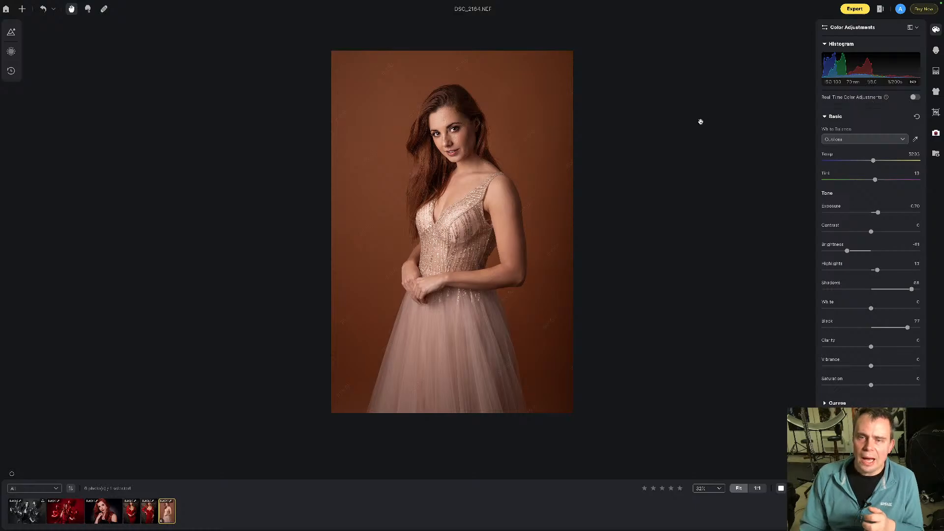
{"action": "left_click", "coordinate": [936, 112]}
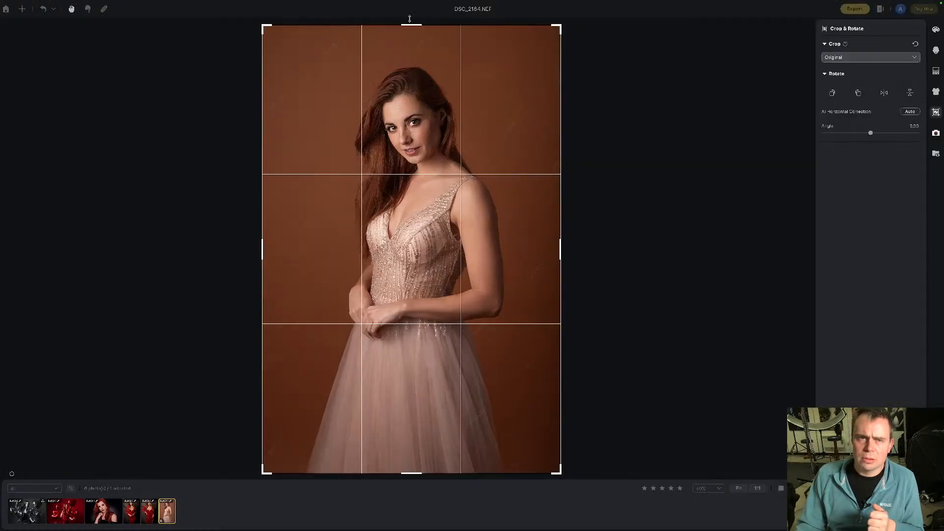
{"action": "left_click_drag", "start_coordinate": [422, 25], "coordinate": [436, 43]}
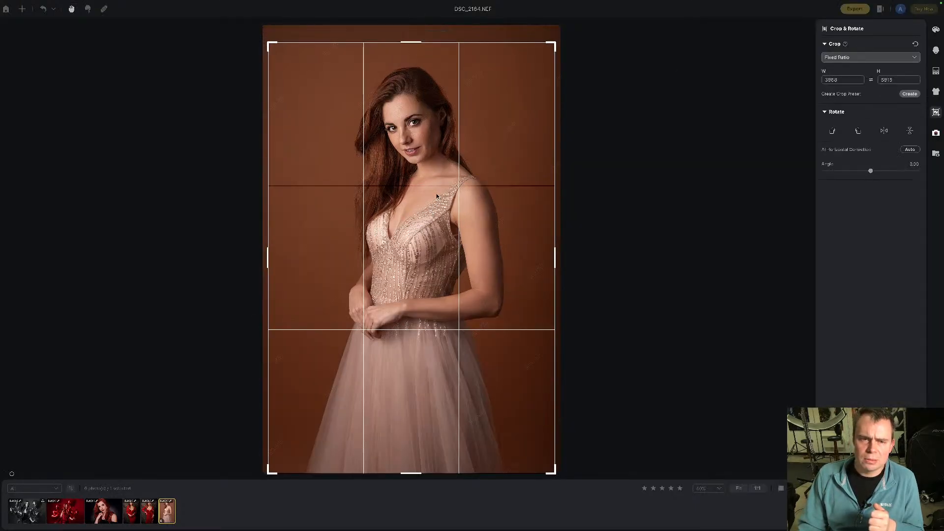
{"action": "left_click_drag", "start_coordinate": [415, 467], "coordinate": [419, 424]}
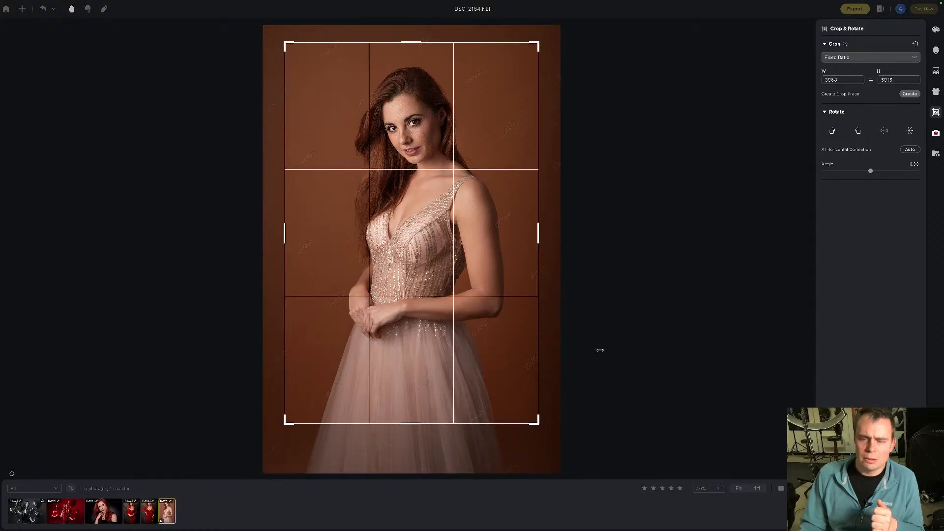
{"action": "key", "text": "Return"}
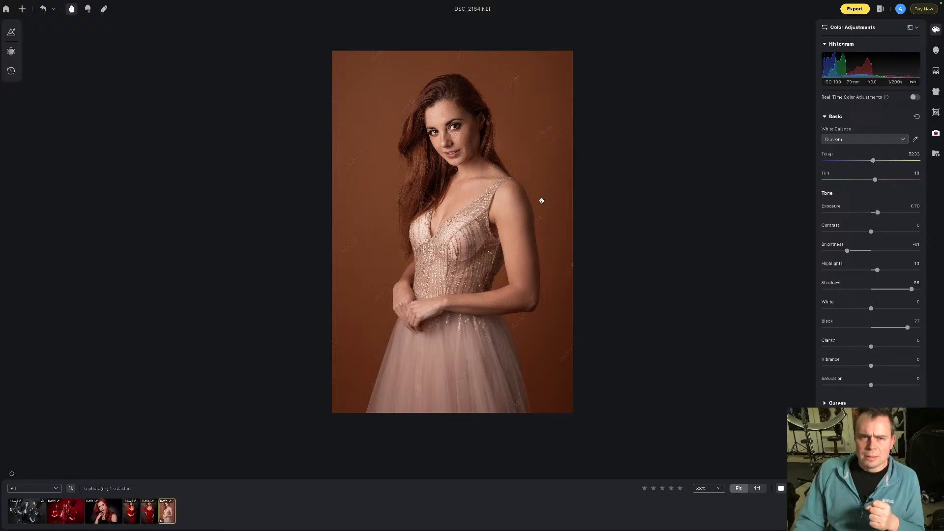
{"action": "scroll", "coordinate": [511, 209], "scroll_direction": "up", "scroll_amount": 2}
{"action": "left_click_drag", "start_coordinate": [436, 111], "coordinate": [432, 151]}
{"action": "scroll", "coordinate": [431, 150], "scroll_direction": "up", "scroll_amount": 3}
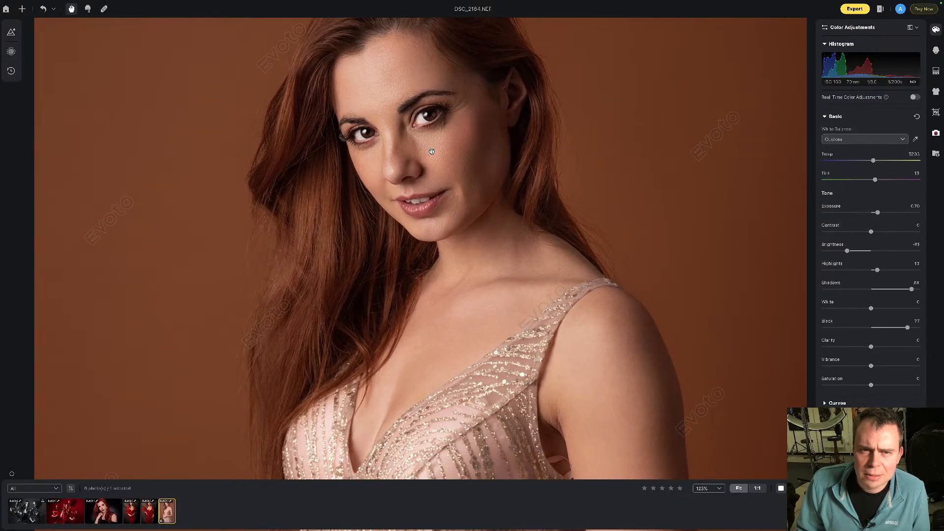
{"action": "scroll", "coordinate": [432, 151], "scroll_direction": "down", "scroll_amount": 1}
{"action": "scroll", "coordinate": [431, 151], "scroll_direction": "down", "scroll_amount": 4}
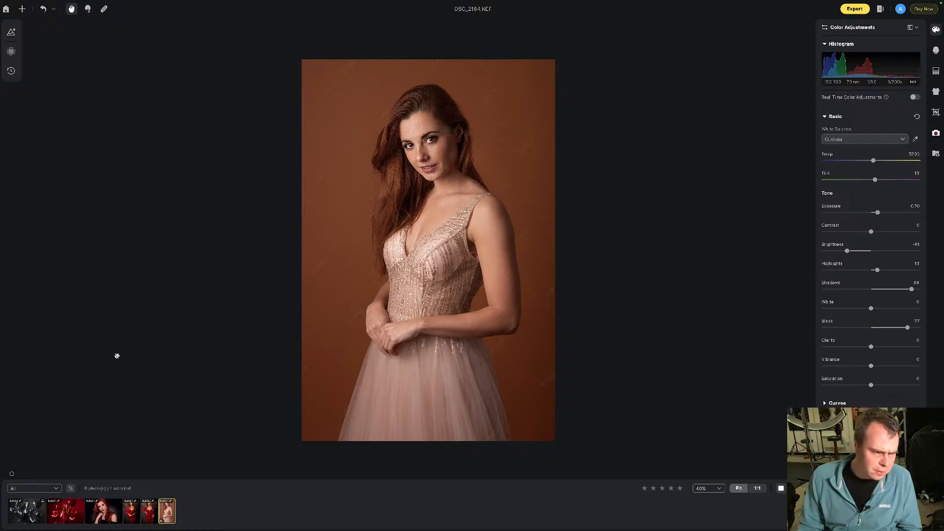
- Open the balloon photo DSC_1027, examine the face up close and review its portrait blemish removal settings
{"action": "left_click", "coordinate": [65, 512]}
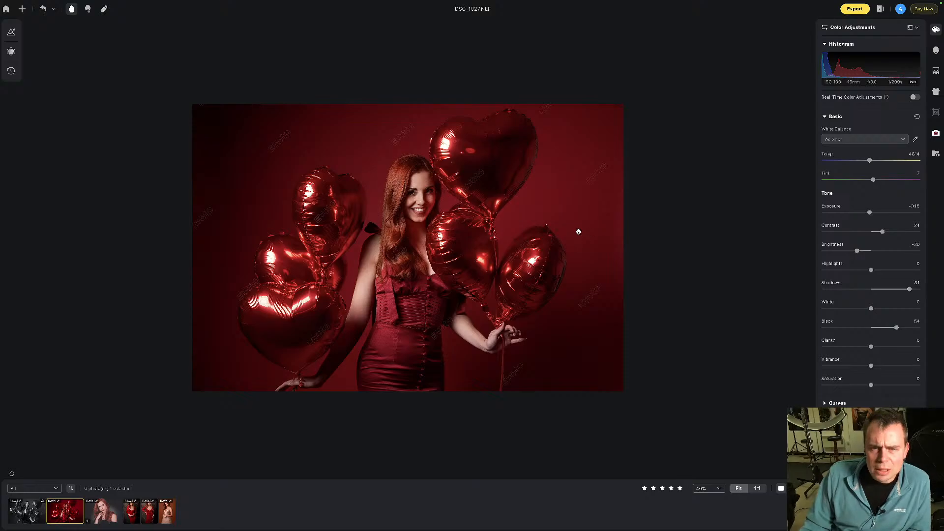
{"action": "scroll", "coordinate": [475, 230], "scroll_direction": "up", "scroll_amount": 5}
{"action": "scroll", "coordinate": [354, 186], "scroll_direction": "up", "scroll_amount": 5}
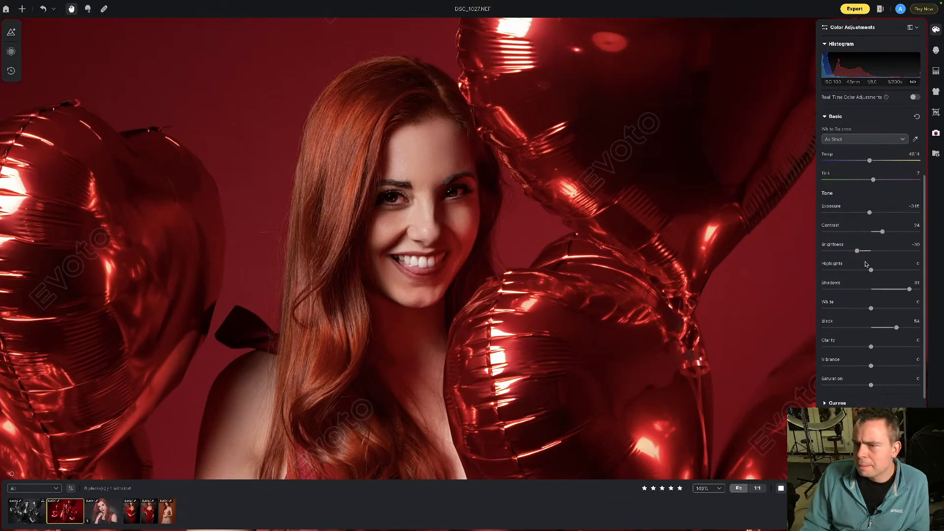
{"action": "left_click", "coordinate": [935, 49]}
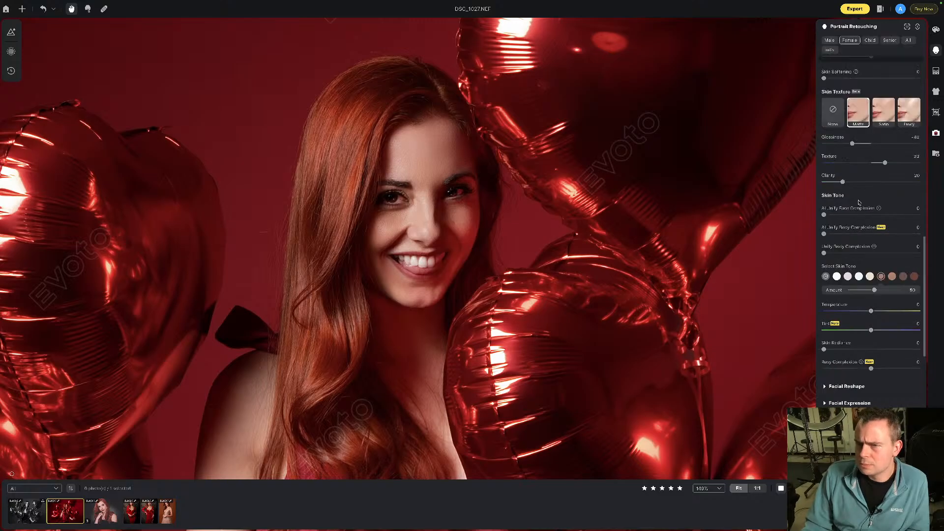
{"action": "scroll", "coordinate": [858, 212], "scroll_direction": "up", "scroll_amount": 10}
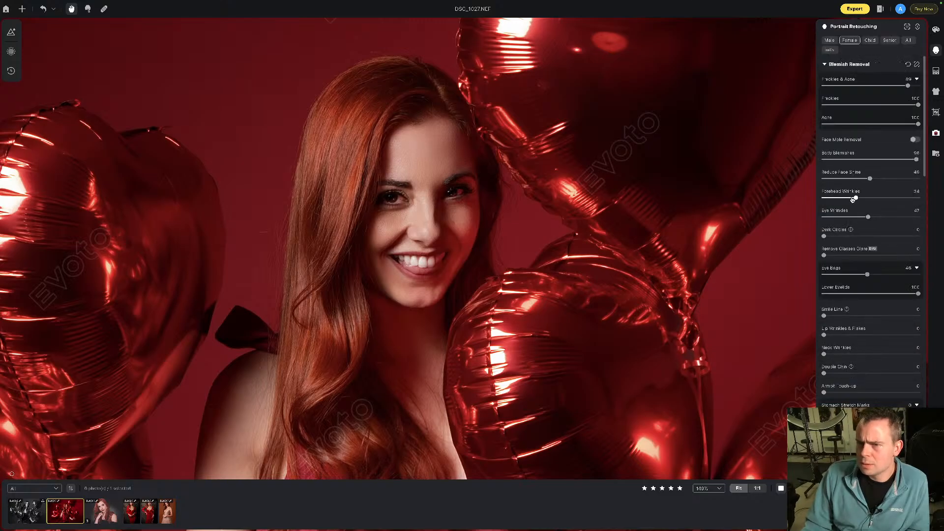
{"action": "left_click", "coordinate": [936, 30]}
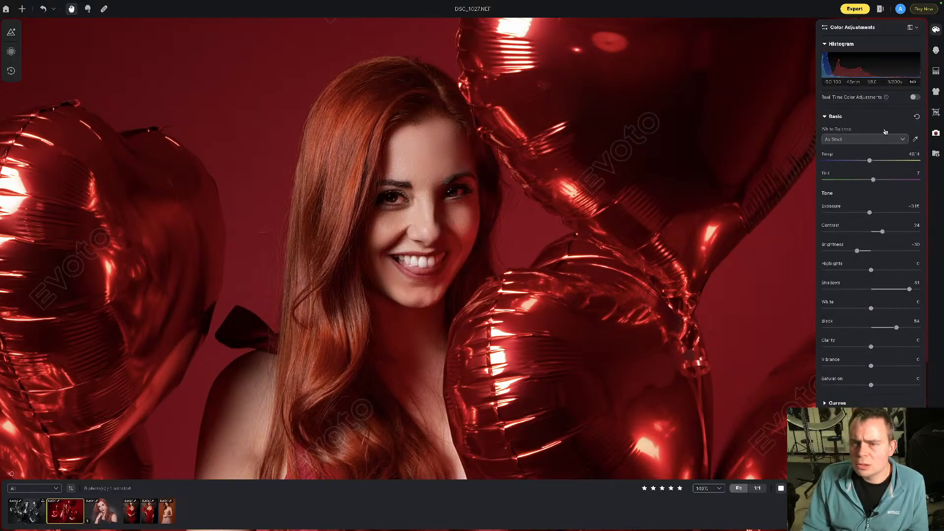
- Try lowering the balloon photo's brightness to about -90 and inspect the face and balloons
{"action": "left_click_drag", "start_coordinate": [871, 251], "coordinate": [831, 253]}
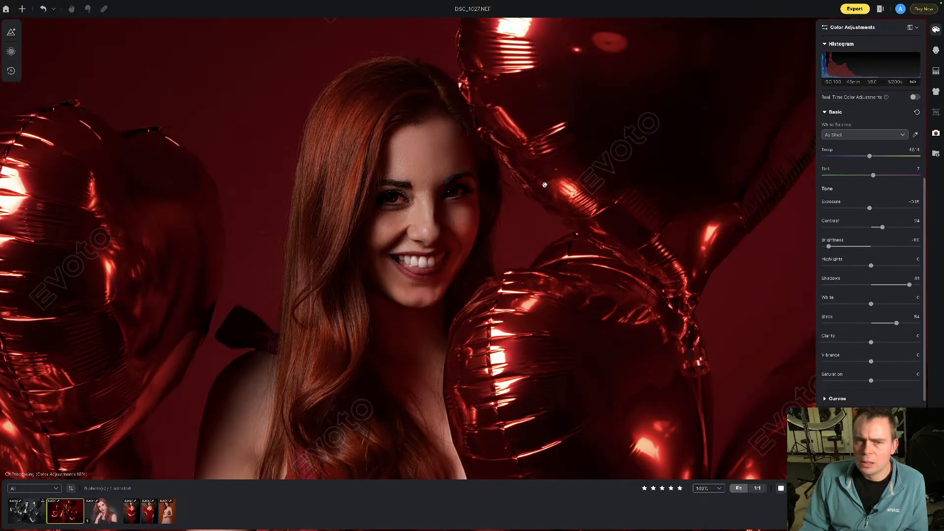
{"action": "scroll", "coordinate": [448, 206], "scroll_direction": "up", "scroll_amount": 2}
{"action": "scroll", "coordinate": [449, 205], "scroll_direction": "down", "scroll_amount": 3}
{"action": "scroll", "coordinate": [448, 206], "scroll_direction": "down", "scroll_amount": 1}
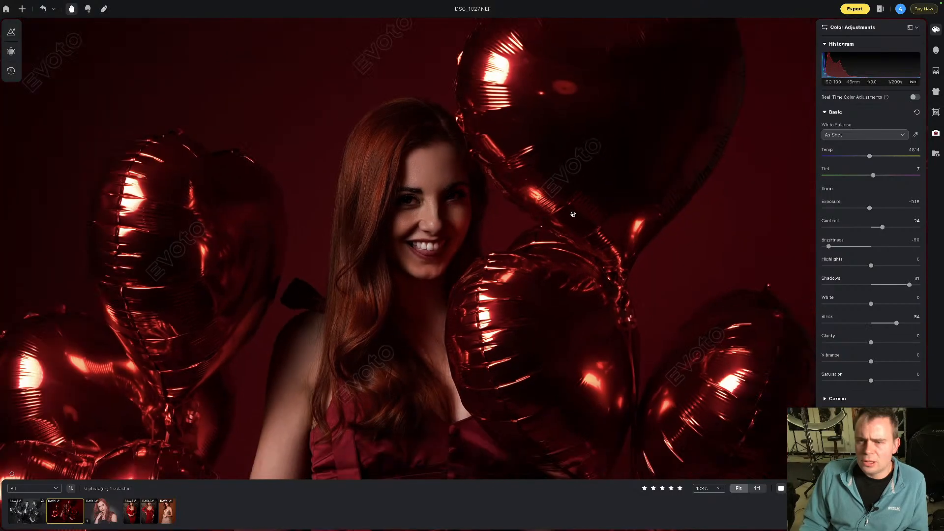
- Set the balloon photo's shadows to 100 and its brightness to about -53
{"action": "left_click_drag", "start_coordinate": [828, 246], "coordinate": [855, 248]}
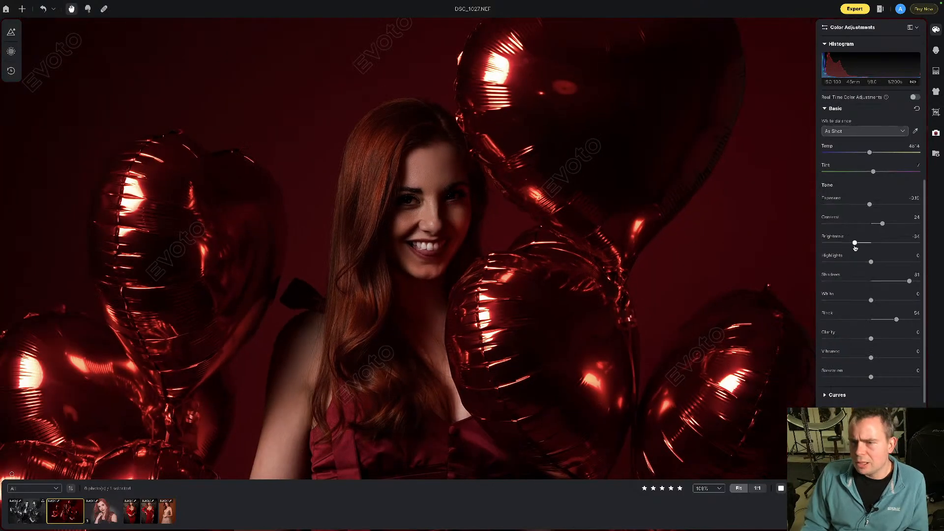
{"action": "left_click_drag", "start_coordinate": [909, 281], "coordinate": [918, 281]}
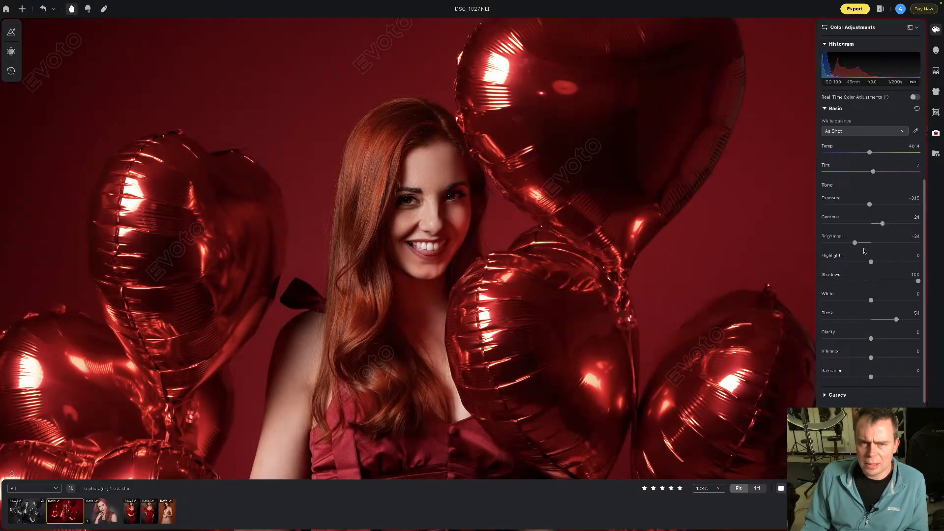
{"action": "left_click_drag", "start_coordinate": [855, 243], "coordinate": [850, 244]}
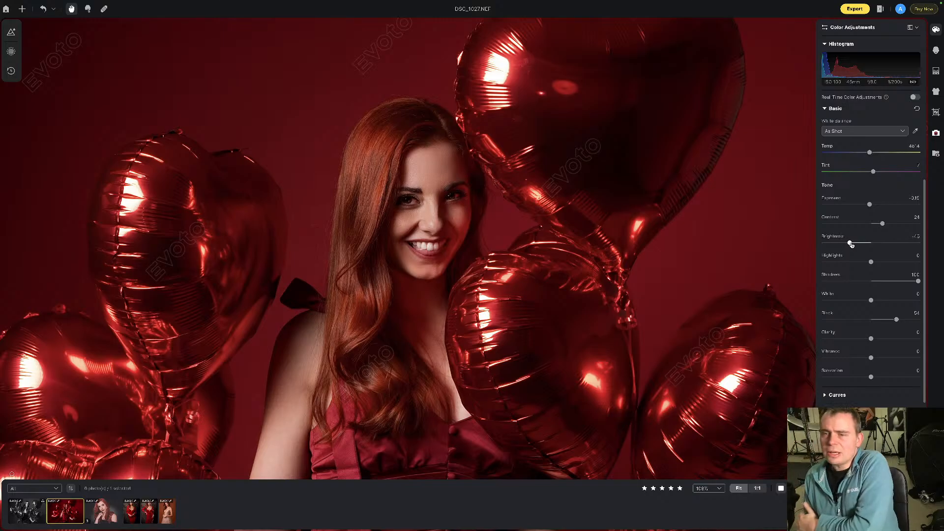
{"action": "left_click_drag", "start_coordinate": [851, 244], "coordinate": [846, 246]}
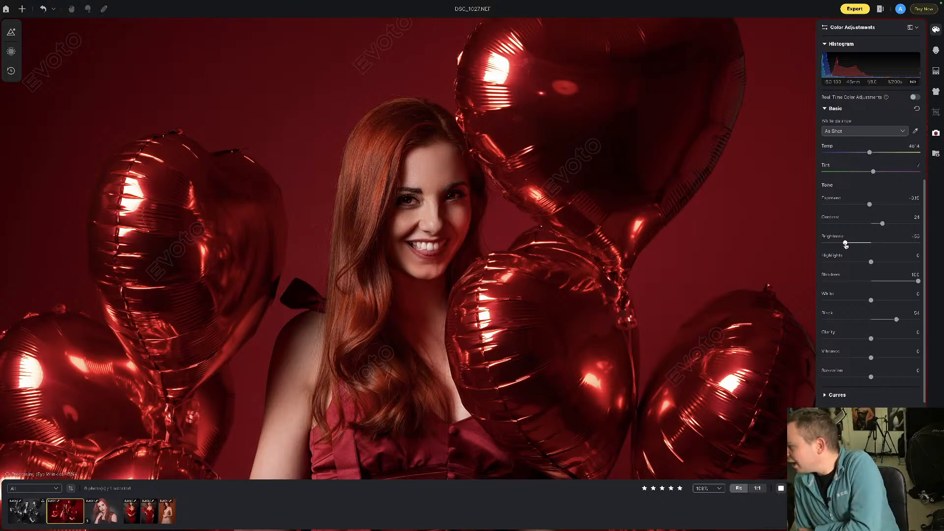